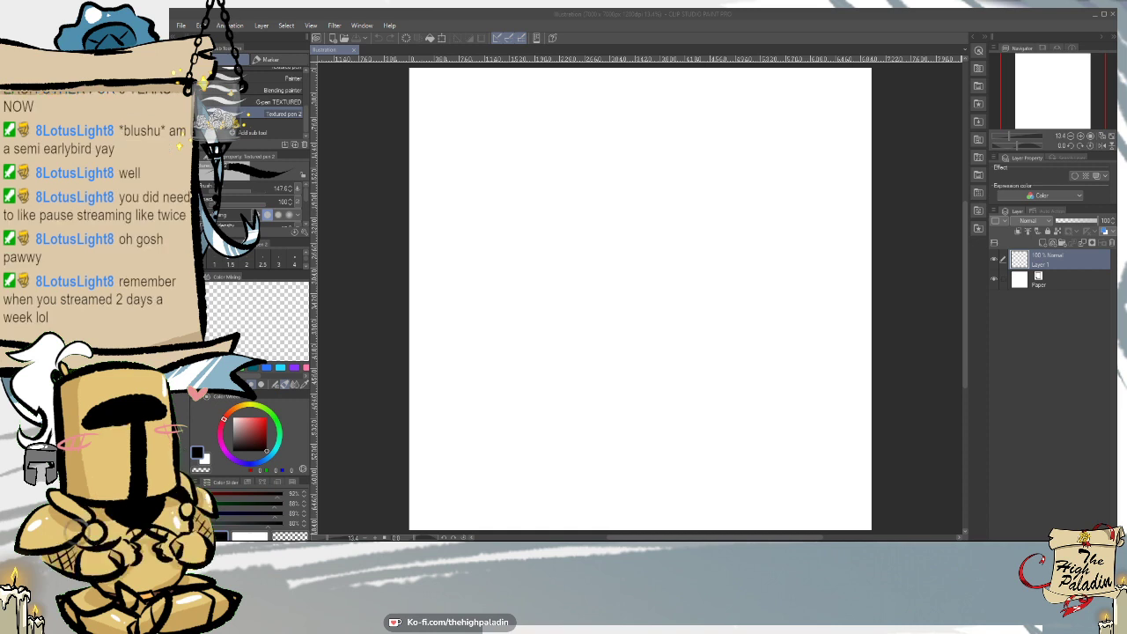
click(913, 121)
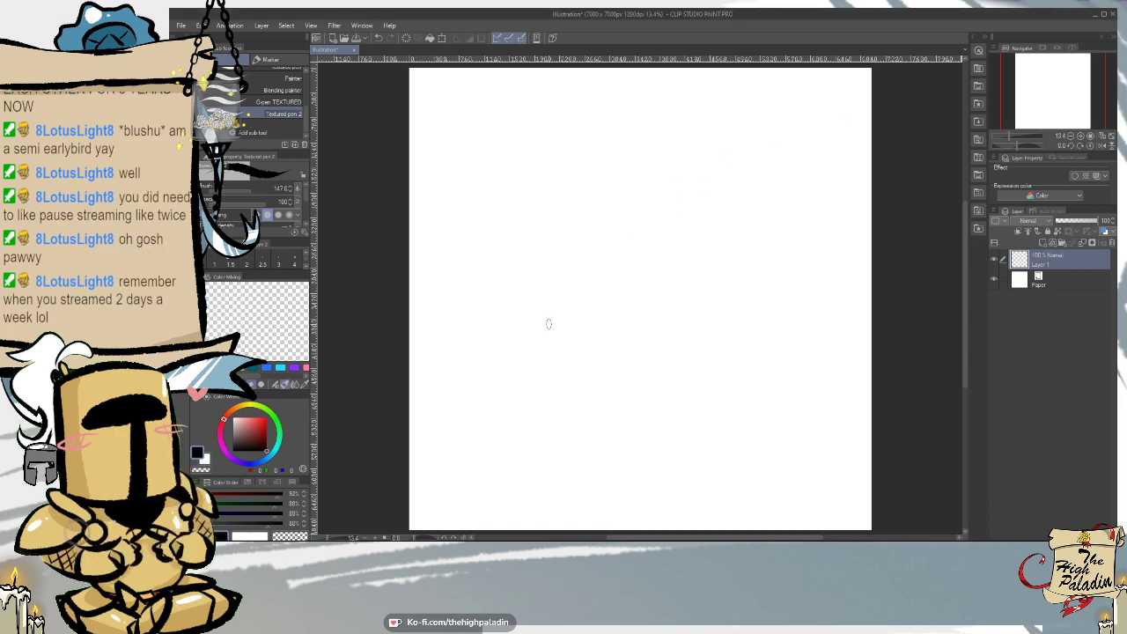
mouse_move(730, 151)
mouse_down()
mouse_move(526, 254)
mouse_move(604, 390)
mouse_up()
key(ctrl+z)
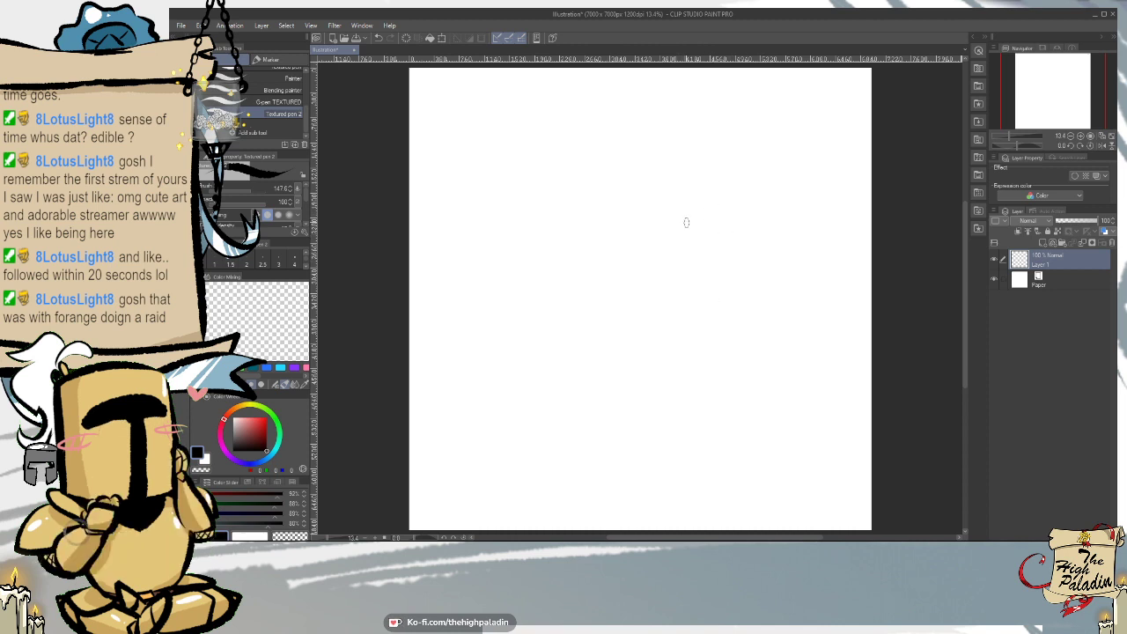
- Sketch a tilted strawberry outline with a notched top and a tapered lower-left tip, and thicken its side edges
mouse_move(675, 219)
mouse_down()
mouse_move(744, 243)
mouse_move(652, 239)
mouse_move(722, 224)
mouse_move(749, 245)
mouse_move(748, 262)
mouse_move(687, 220)
mouse_move(637, 284)
mouse_move(687, 231)
mouse_move(634, 322)
mouse_up()
mouse_move(650, 247)
mouse_down()
mouse_move(633, 289)
mouse_move(635, 350)
mouse_up()
mouse_move(756, 239)
mouse_down()
mouse_move(707, 327)
mouse_move(660, 359)
mouse_move(646, 350)
mouse_up()
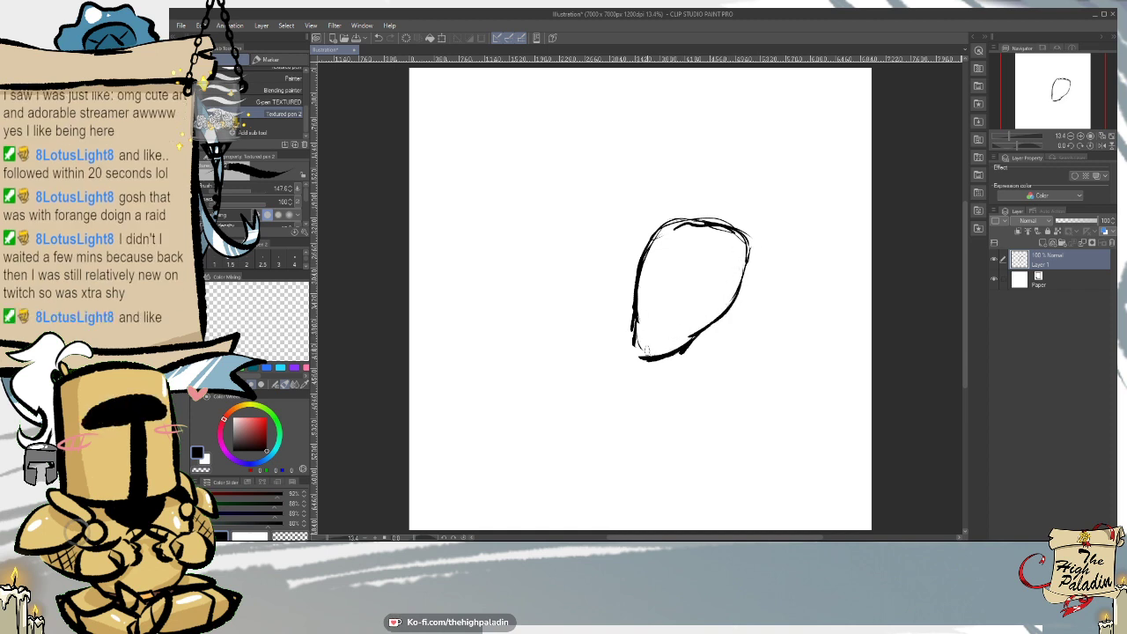
drag(643, 310, 652, 357)
mouse_move(724, 231)
mouse_down()
mouse_move(662, 227)
mouse_move(726, 218)
mouse_move(678, 217)
mouse_up()
key(e)
key(p)
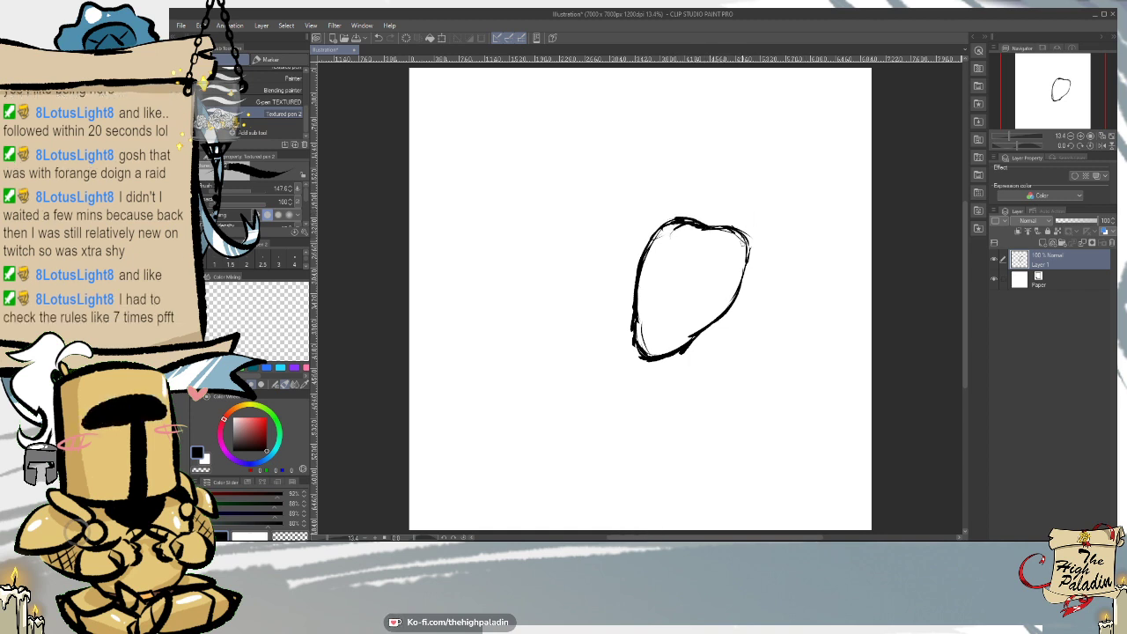
mouse_move(742, 241)
mouse_down()
mouse_move(745, 287)
mouse_move(731, 305)
mouse_up()
mouse_move(642, 268)
mouse_down()
mouse_move(635, 344)
mouse_move(648, 352)
mouse_up()
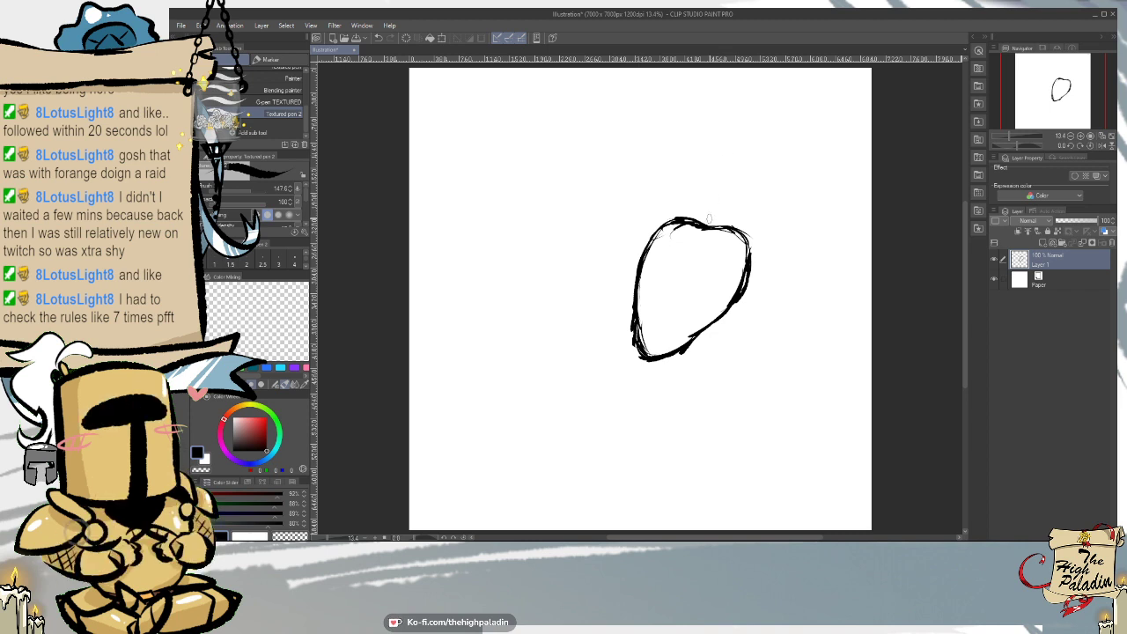
- Draw a stem rising to the right from the strawberry's notch and add a serrated leaf on its left side
mouse_move(706, 224)
mouse_down()
mouse_move(759, 176)
mouse_move(706, 225)
mouse_move(734, 189)
mouse_move(771, 180)
mouse_move(706, 227)
mouse_up()
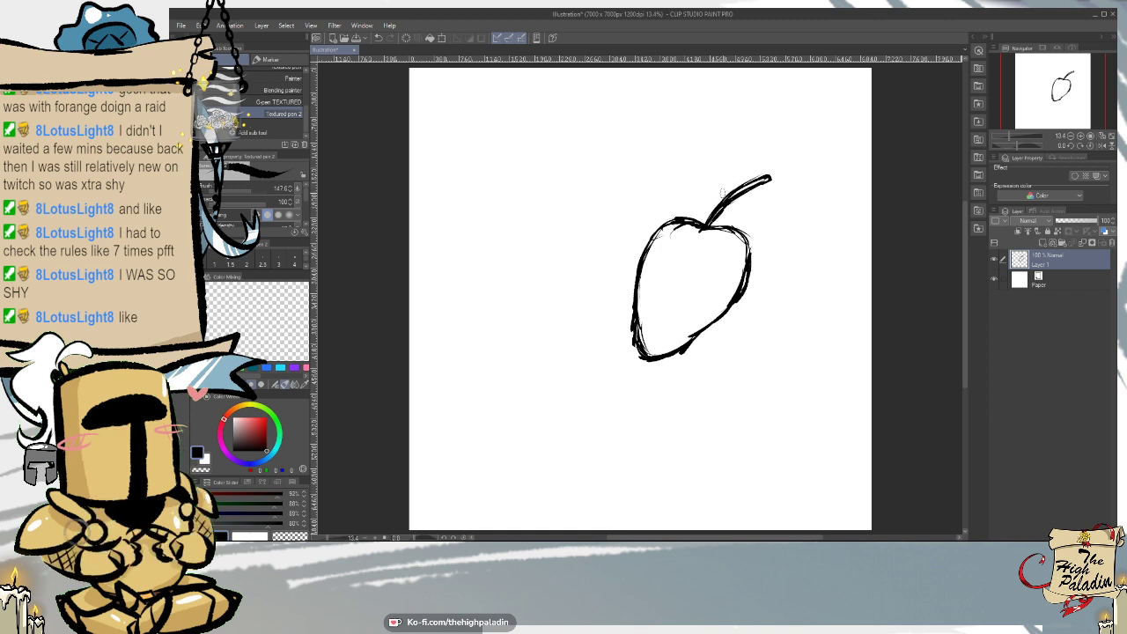
mouse_move(710, 180)
mouse_down()
mouse_move(720, 204)
mouse_move(717, 169)
mouse_move(701, 167)
mouse_up()
drag(718, 206, 696, 171)
key(e)
key(p)
- Dot small black seeds across the strawberry's body, from the shoulders down to the tip
click(727, 240)
click(720, 254)
click(716, 274)
click(711, 289)
click(704, 266)
click(683, 243)
click(690, 246)
click(668, 264)
click(667, 271)
click(664, 253)
click(666, 240)
click(659, 271)
click(652, 268)
click(649, 291)
click(649, 341)
click(654, 337)
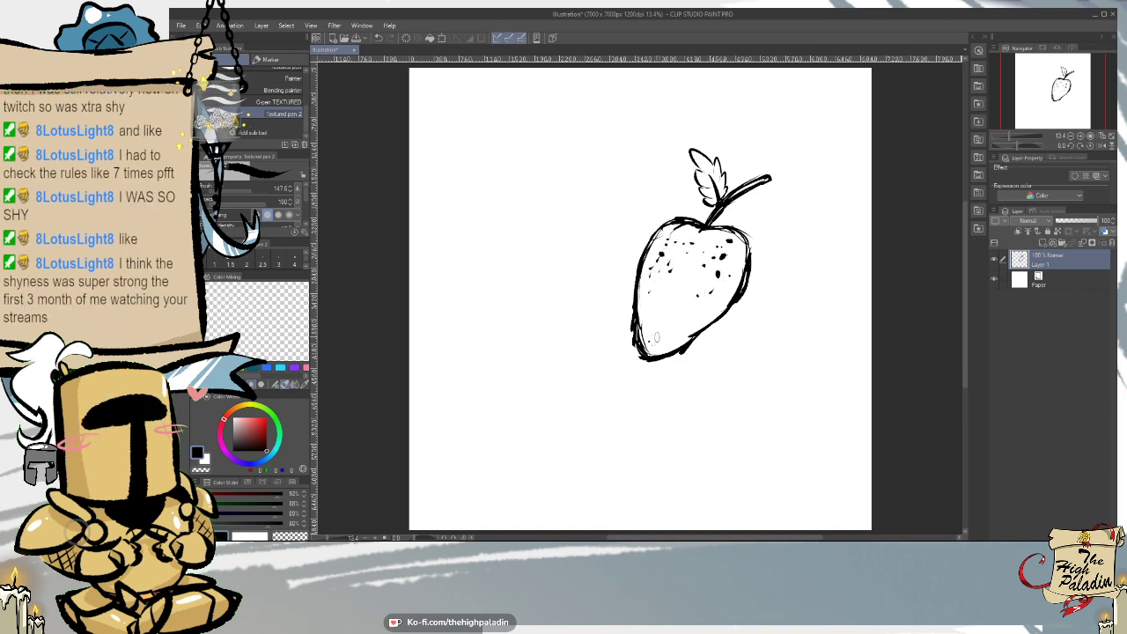
click(656, 342)
click(651, 346)
click(655, 348)
click(659, 343)
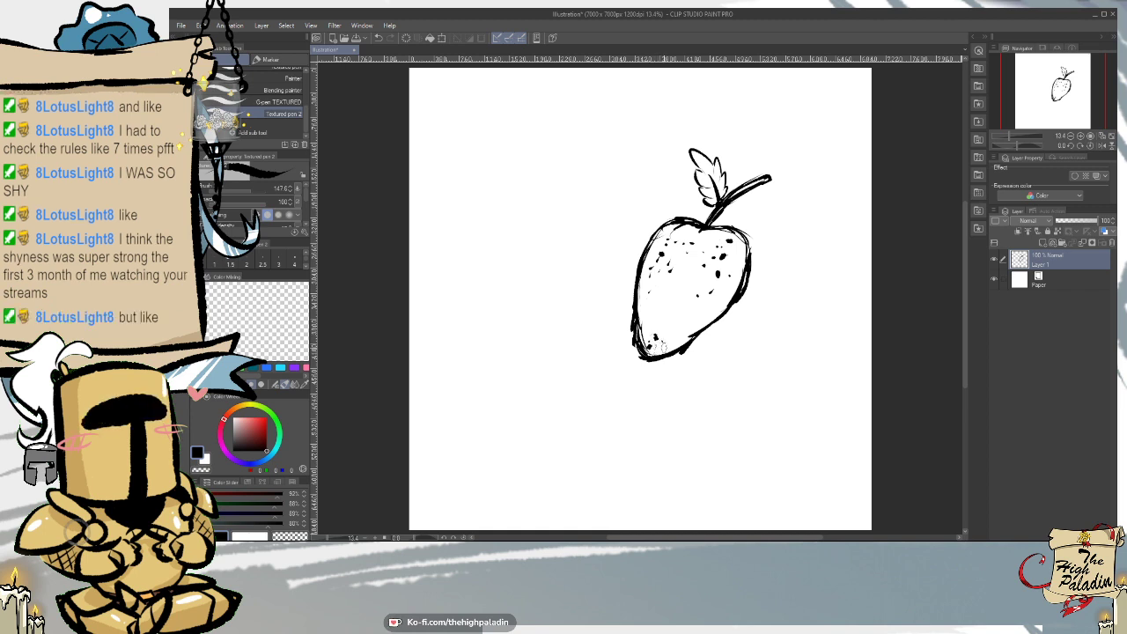
click(660, 347)
click(671, 345)
click(680, 340)
click(664, 331)
click(649, 334)
click(650, 324)
click(664, 336)
click(679, 305)
click(668, 300)
click(701, 319)
click(685, 320)
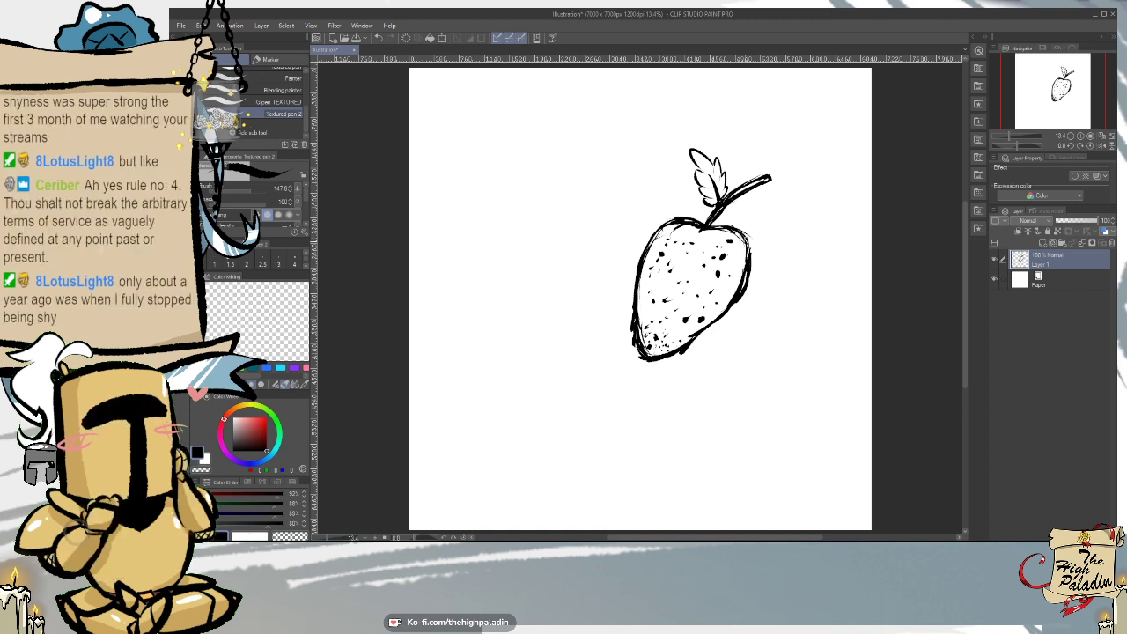
- Thicken the strawberry's right and left contours with additional pen strokes along both sides
drag(746, 239, 717, 312)
drag(742, 275, 700, 334)
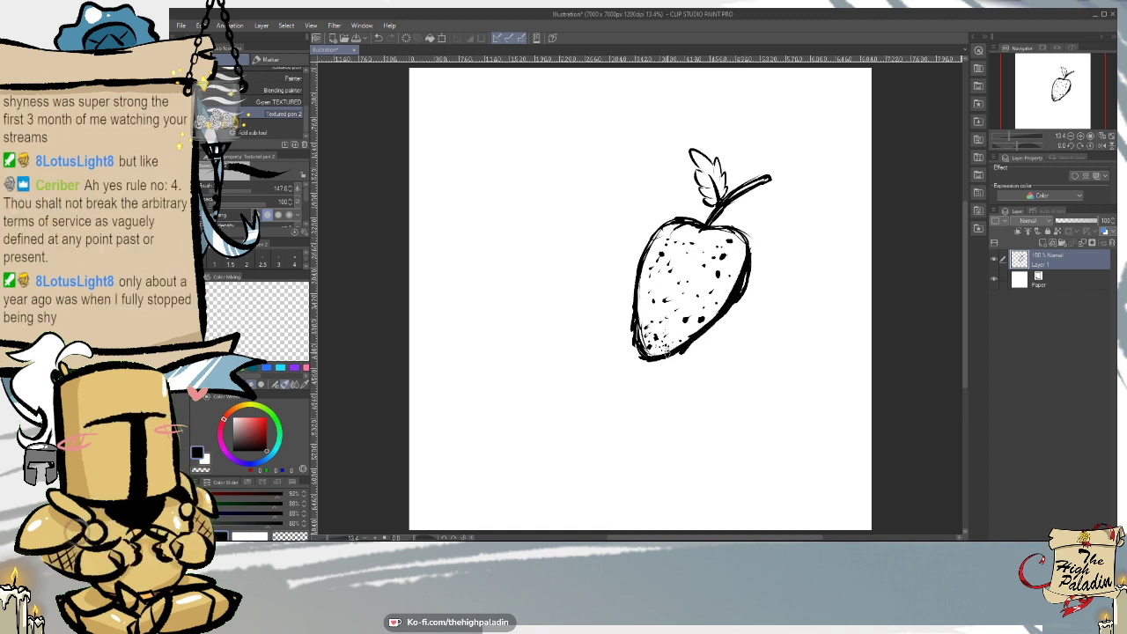
drag(658, 234, 640, 317)
drag(646, 254, 644, 344)
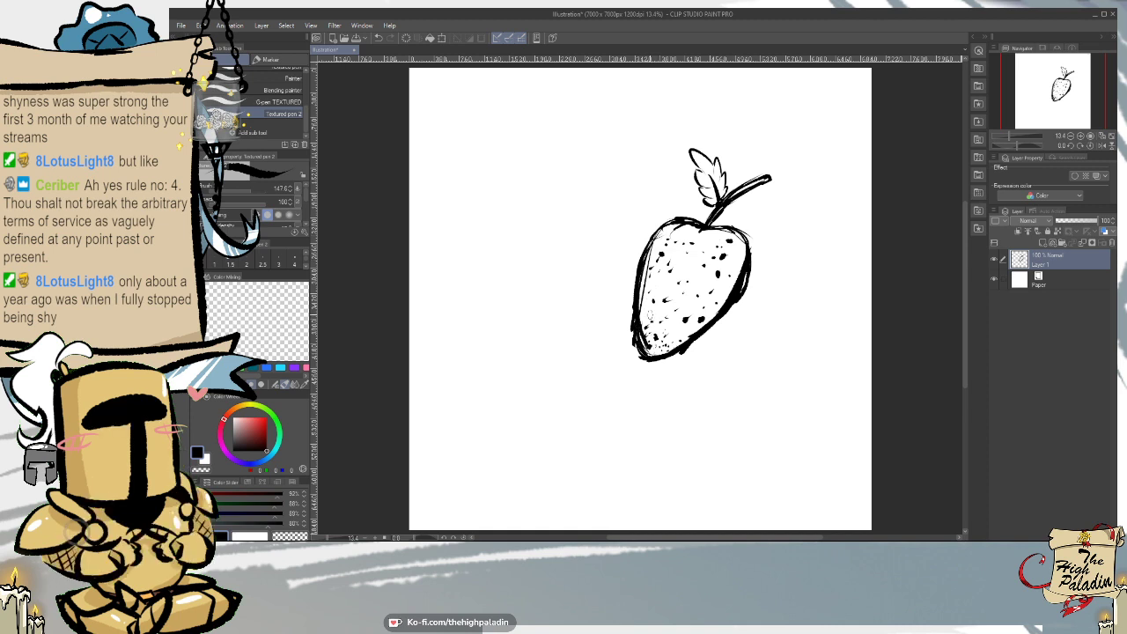
- Erase the outer part of the strawberry's lower-right contour and redraw it with heavier pen strokes
key(e)
drag(751, 273, 742, 300)
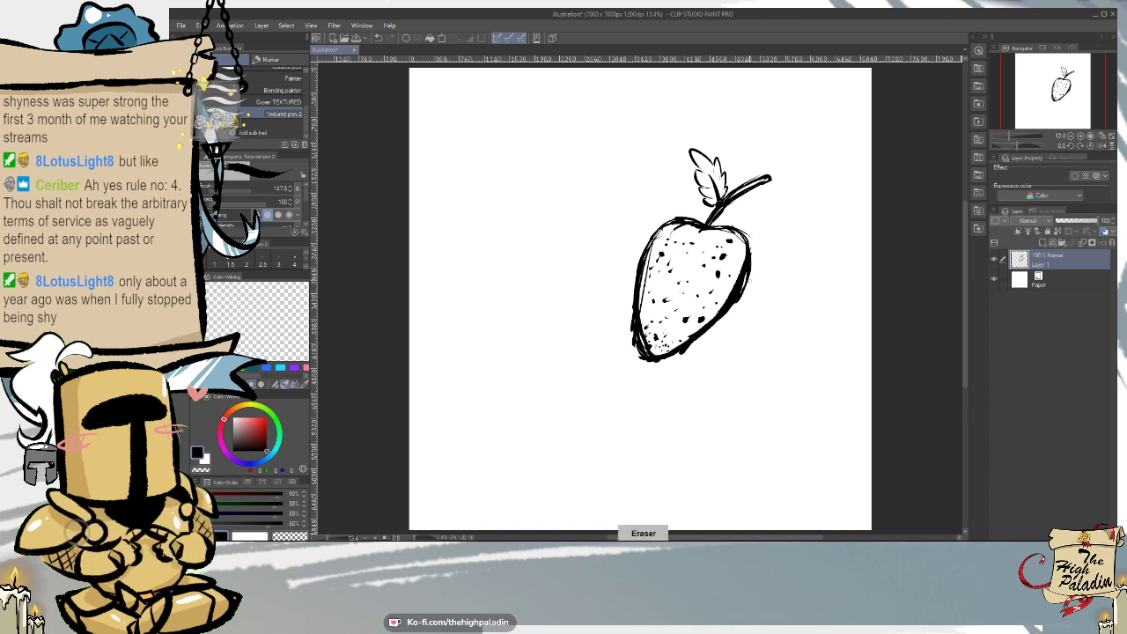
mouse_move(753, 251)
mouse_down()
mouse_move(735, 308)
mouse_move(753, 261)
mouse_move(724, 321)
mouse_move(669, 363)
mouse_up()
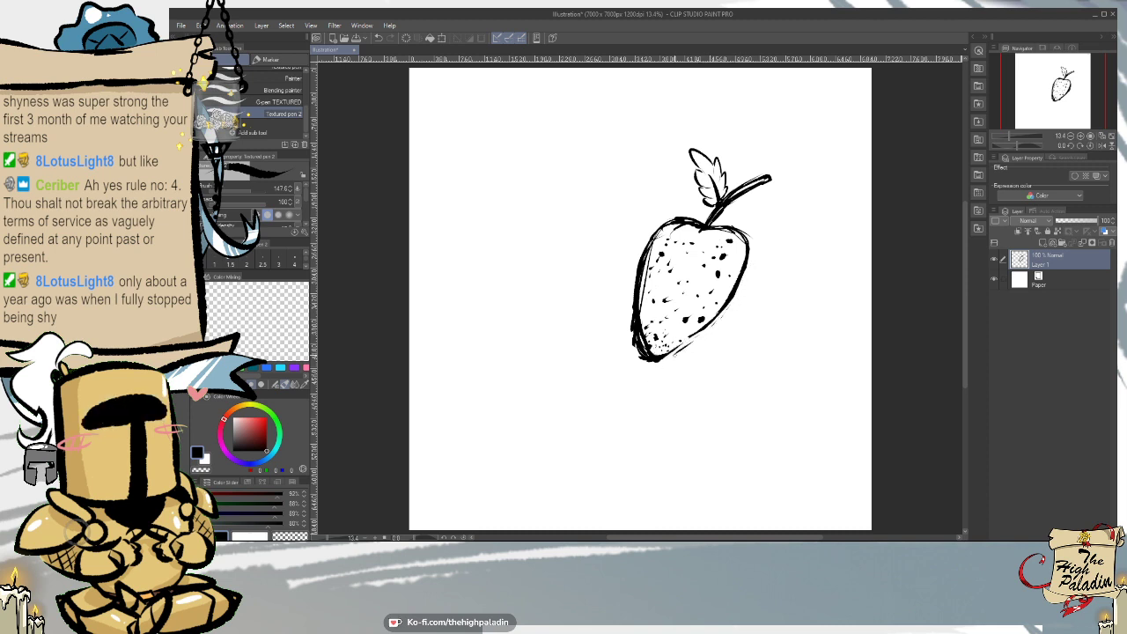
key(p)
mouse_move(744, 262)
mouse_down()
mouse_move(712, 328)
mouse_move(685, 357)
mouse_move(659, 362)
mouse_up()
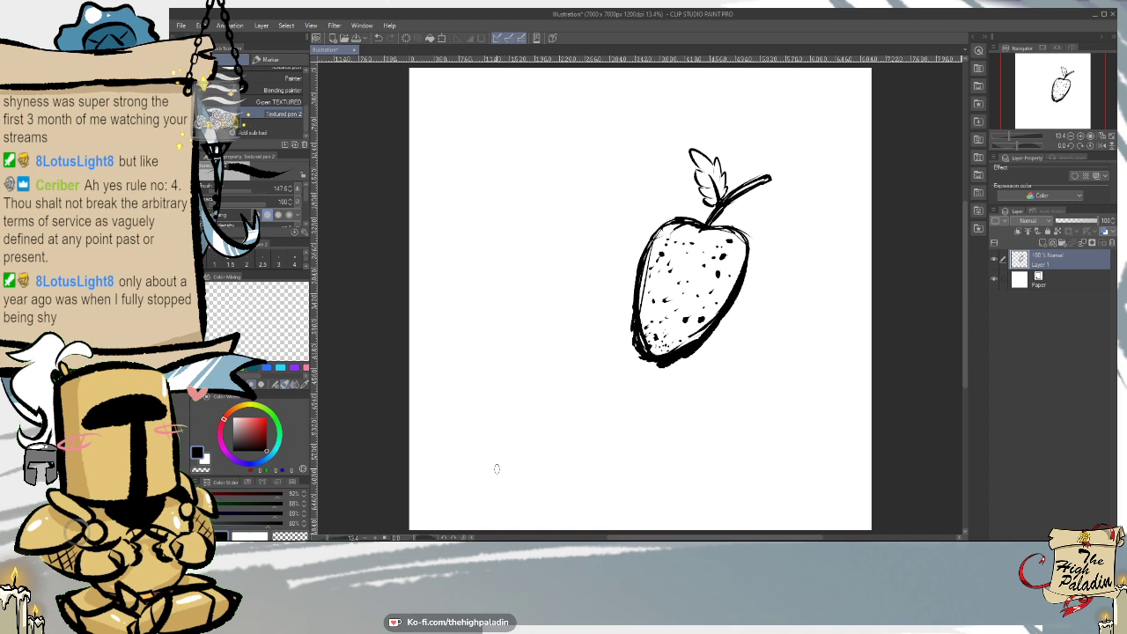
mouse_move(694, 216)
mouse_down()
mouse_move(731, 229)
mouse_move(749, 253)
mouse_move(716, 306)
mouse_move(659, 355)
mouse_up()
- Erase the heavy outer strokes along the strawberry's lower-right side and trim its lower-left edge
key(e)
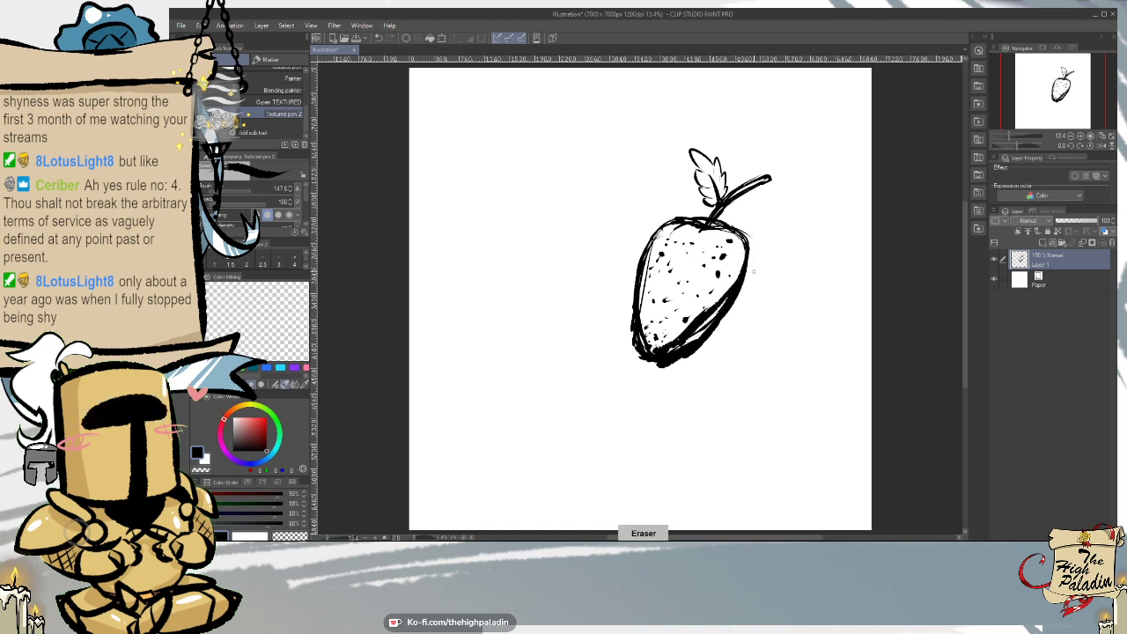
drag(739, 280, 660, 359)
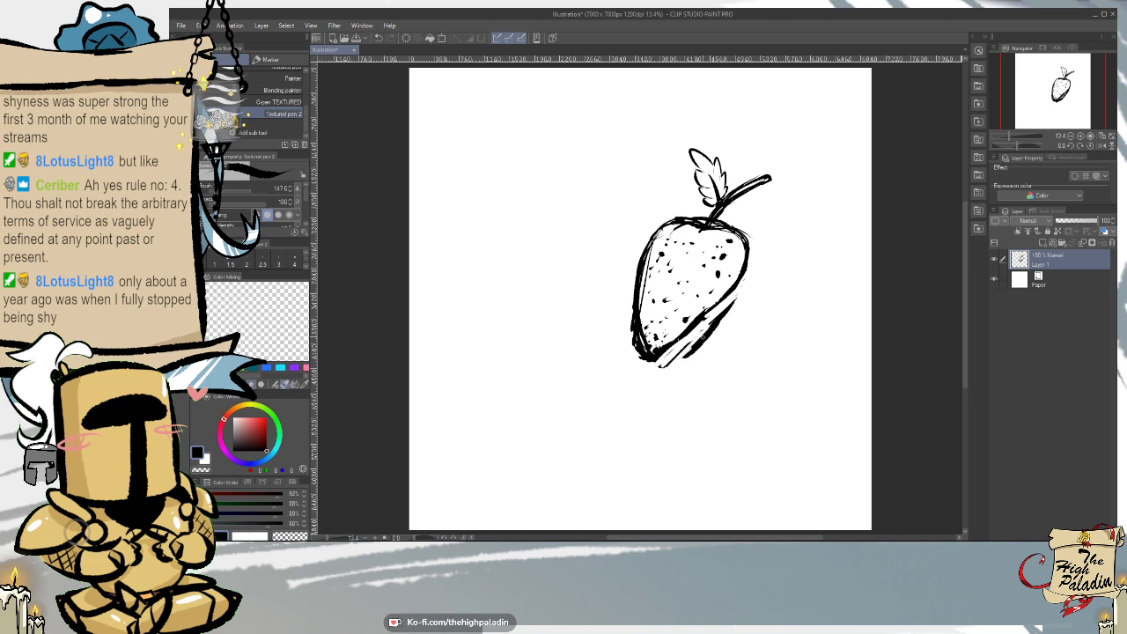
mouse_move(731, 304)
mouse_down()
mouse_move(689, 354)
mouse_move(700, 337)
mouse_move(698, 347)
mouse_move(637, 358)
mouse_move(634, 292)
mouse_move(637, 337)
mouse_move(639, 327)
mouse_up()
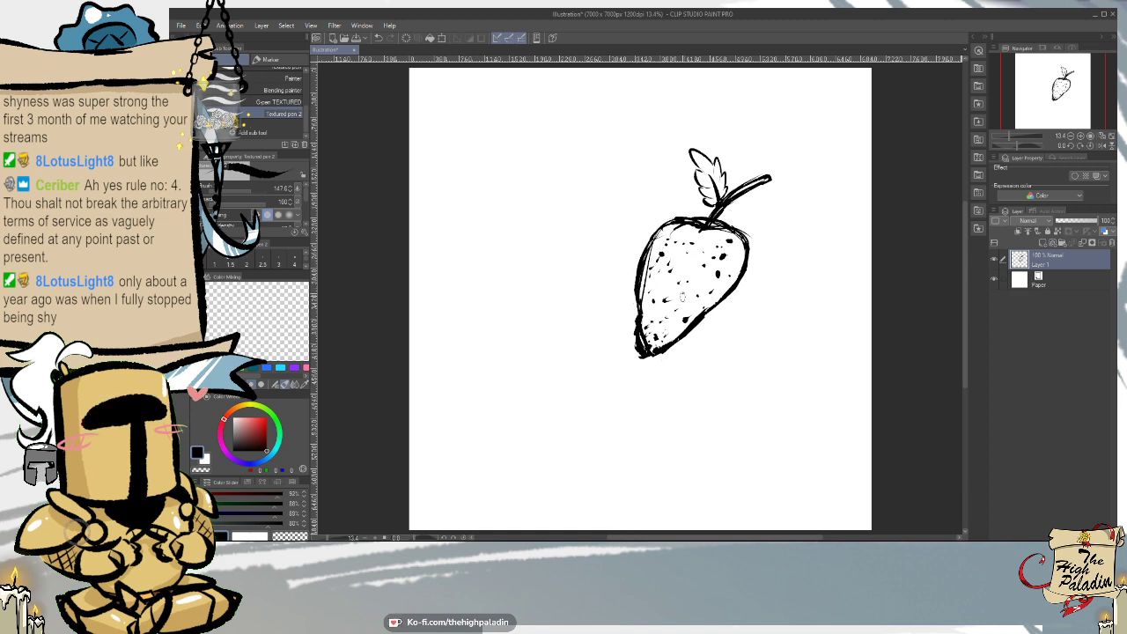
- Redraw the strawberry's lower contour further inward and erase the old tip outside it for a shorter shape
drag(641, 273, 637, 315)
mouse_move(655, 234)
mouse_down()
mouse_move(639, 308)
mouse_move(678, 286)
mouse_move(646, 301)
mouse_move(654, 345)
mouse_move(645, 301)
mouse_move(706, 305)
mouse_up()
mouse_move(668, 338)
mouse_down()
mouse_move(692, 319)
mouse_move(639, 351)
mouse_up()
key(e)
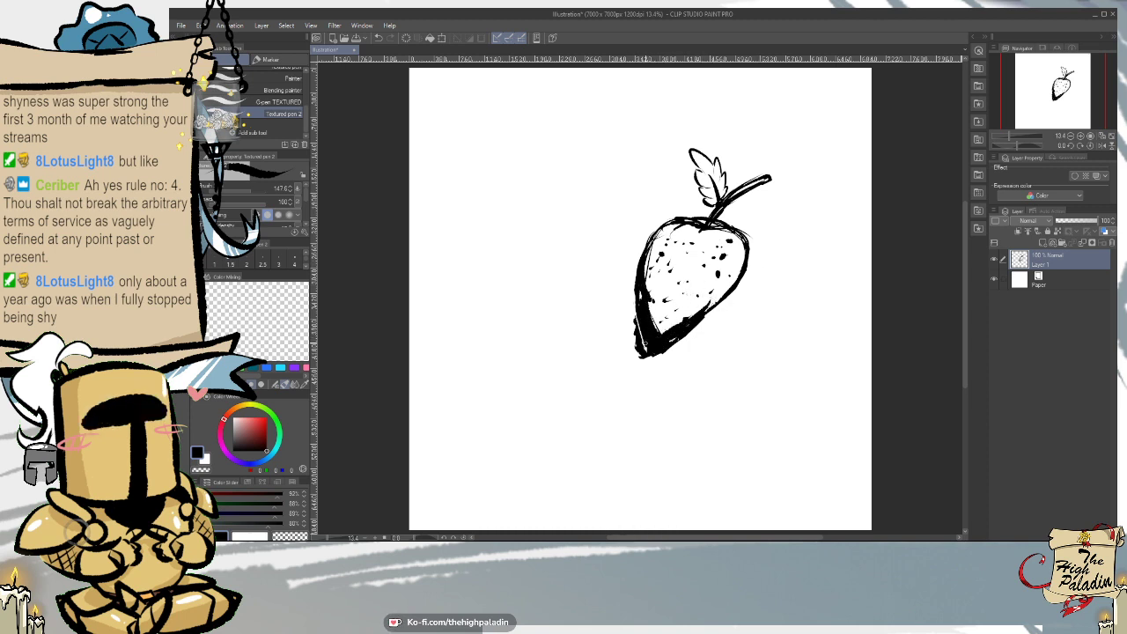
mouse_move(639, 287)
mouse_down()
mouse_move(634, 325)
mouse_move(632, 293)
mouse_move(644, 358)
mouse_up()
drag(693, 329, 659, 350)
mouse_move(657, 346)
mouse_down()
mouse_move(685, 342)
mouse_move(631, 366)
mouse_move(674, 338)
mouse_move(644, 324)
mouse_move(688, 334)
mouse_move(650, 357)
mouse_move(715, 323)
mouse_move(660, 339)
mouse_up()
key(p)
drag(659, 336, 648, 311)
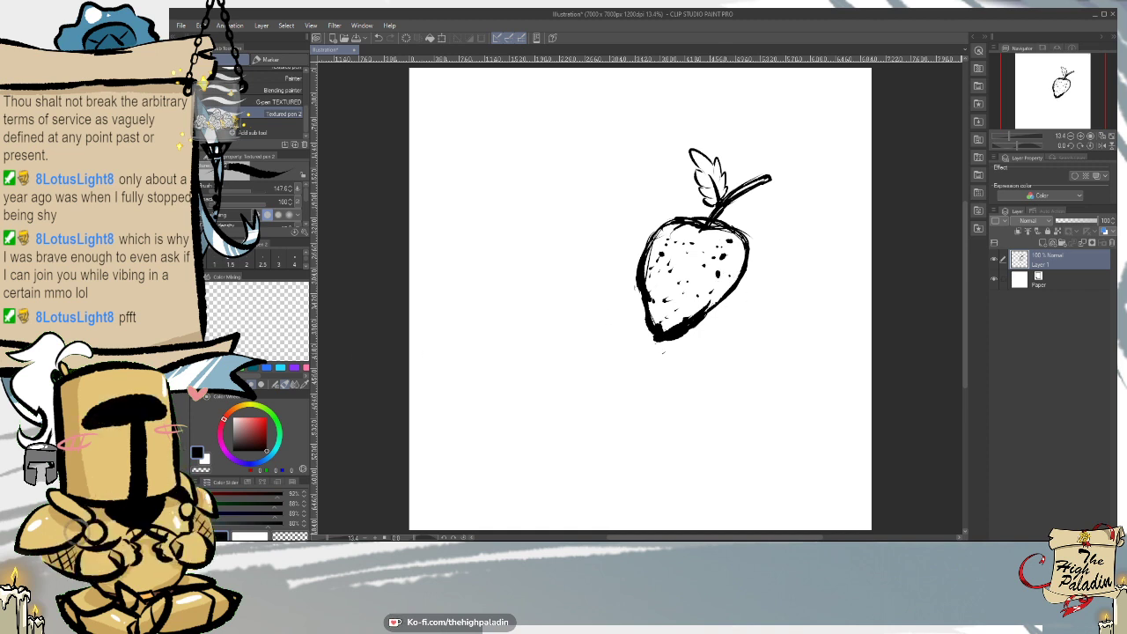
- Select the whole strawberry sketch with a rectangular selection, delete it and deselect
key(m)
drag(595, 120, 803, 398)
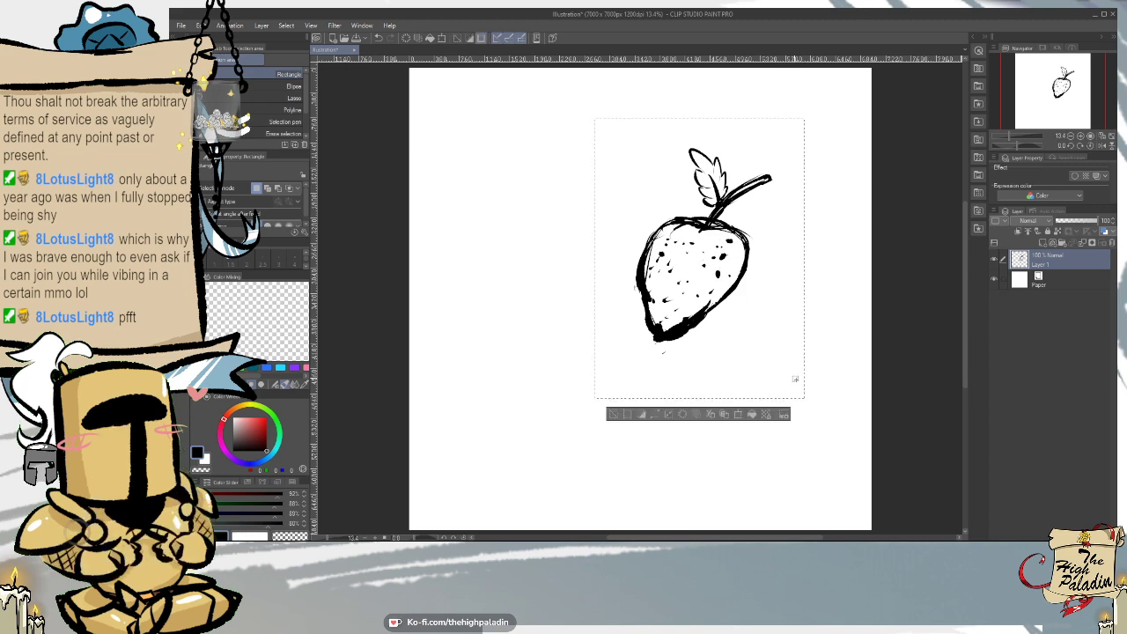
click(202, 26)
click(231, 66)
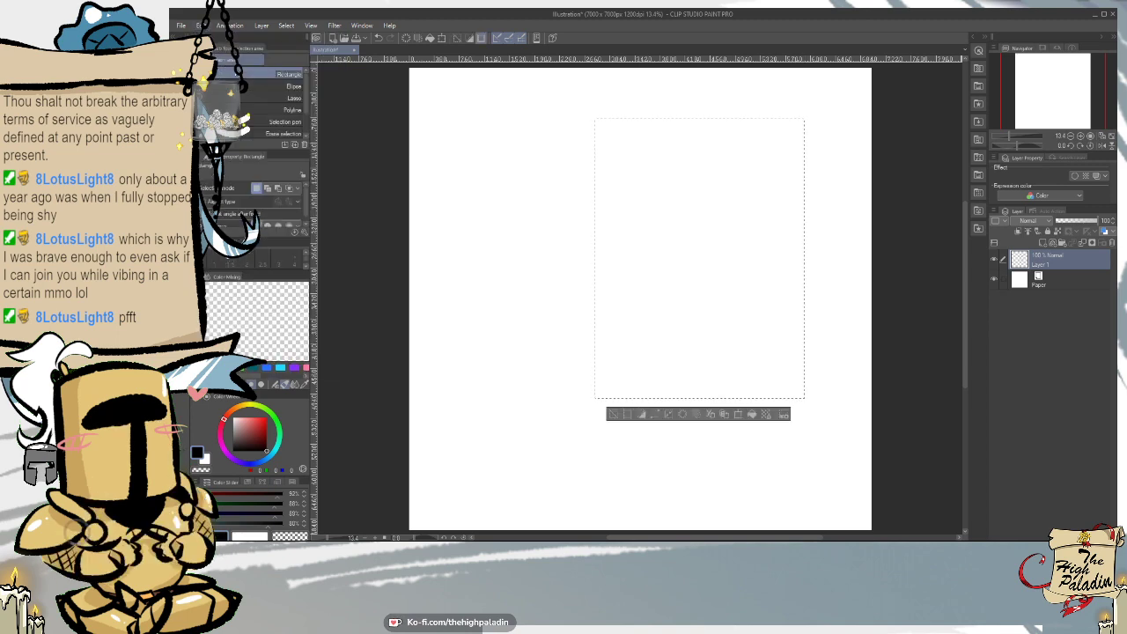
key(ctrl+d)
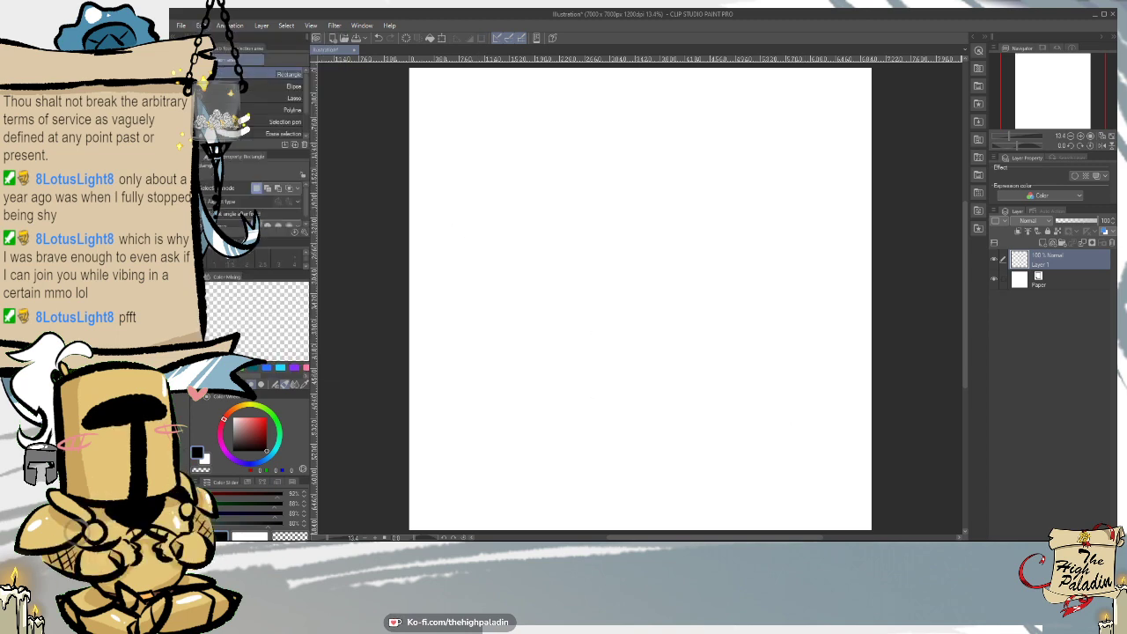
- Draw a new strawberry outline with a leafy cap and a single curved stem leaning right
key(p)
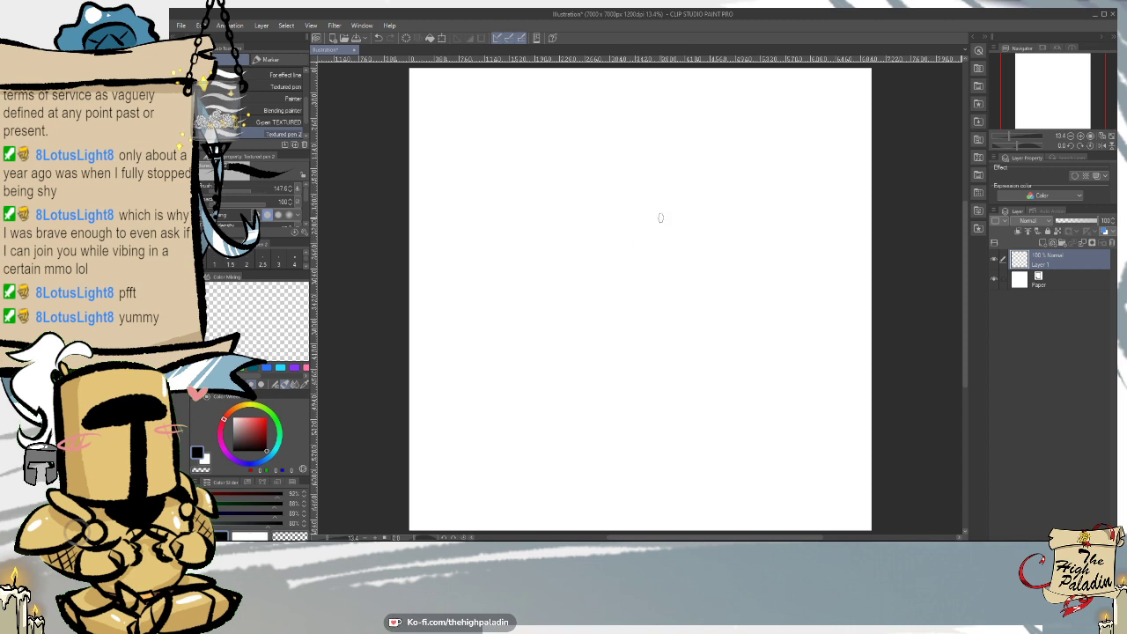
mouse_move(660, 215)
mouse_down()
mouse_move(719, 251)
mouse_move(685, 327)
mouse_move(610, 361)
mouse_move(583, 236)
mouse_move(627, 215)
mouse_move(689, 215)
mouse_move(684, 332)
mouse_move(652, 366)
mouse_move(605, 301)
mouse_move(616, 227)
mouse_move(699, 205)
mouse_move(654, 214)
mouse_move(661, 241)
mouse_move(624, 210)
mouse_move(628, 228)
mouse_move(645, 221)
mouse_move(630, 204)
mouse_move(630, 178)
mouse_move(589, 152)
mouse_up()
key(ctrl+z)
key(ctrl+z)
drag(644, 207, 589, 152)
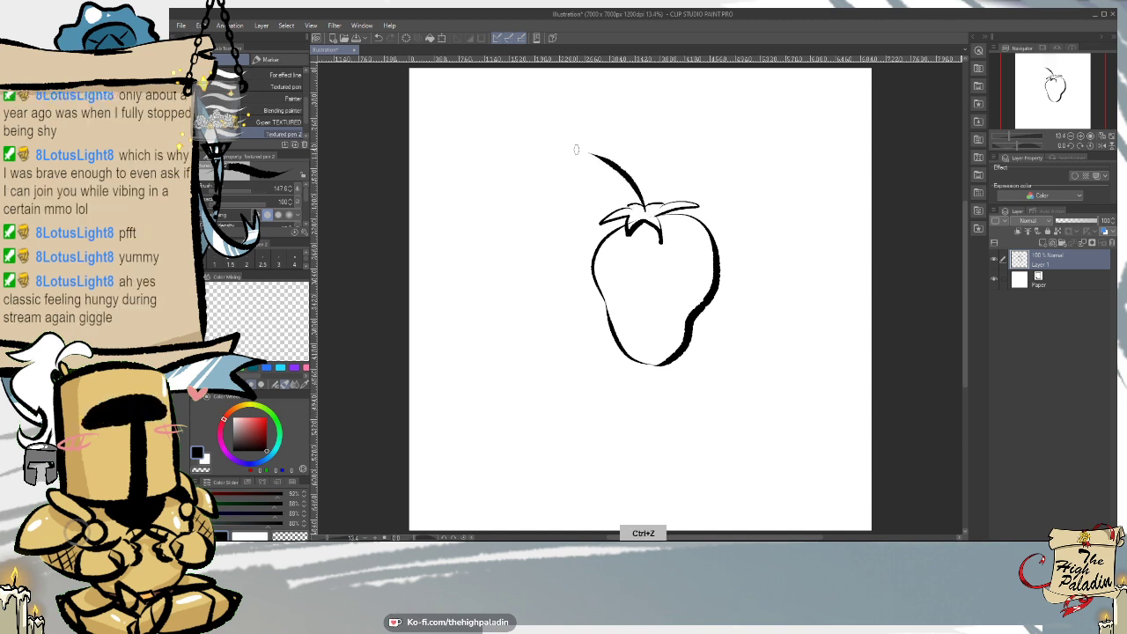
key(ctrl+z)
mouse_move(644, 210)
mouse_down()
mouse_move(650, 175)
mouse_move(685, 141)
mouse_up()
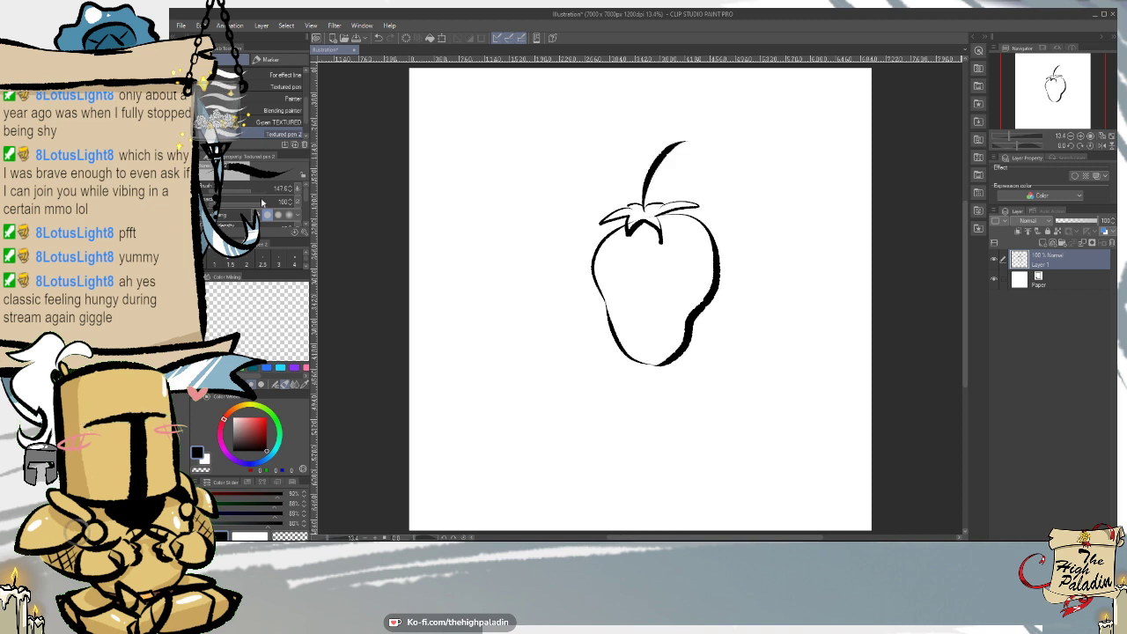
- Rotate the strawberry clockwise so its stem leans further right and its tip points to the lower left
click(442, 37)
drag(779, 201, 785, 276)
click(640, 399)
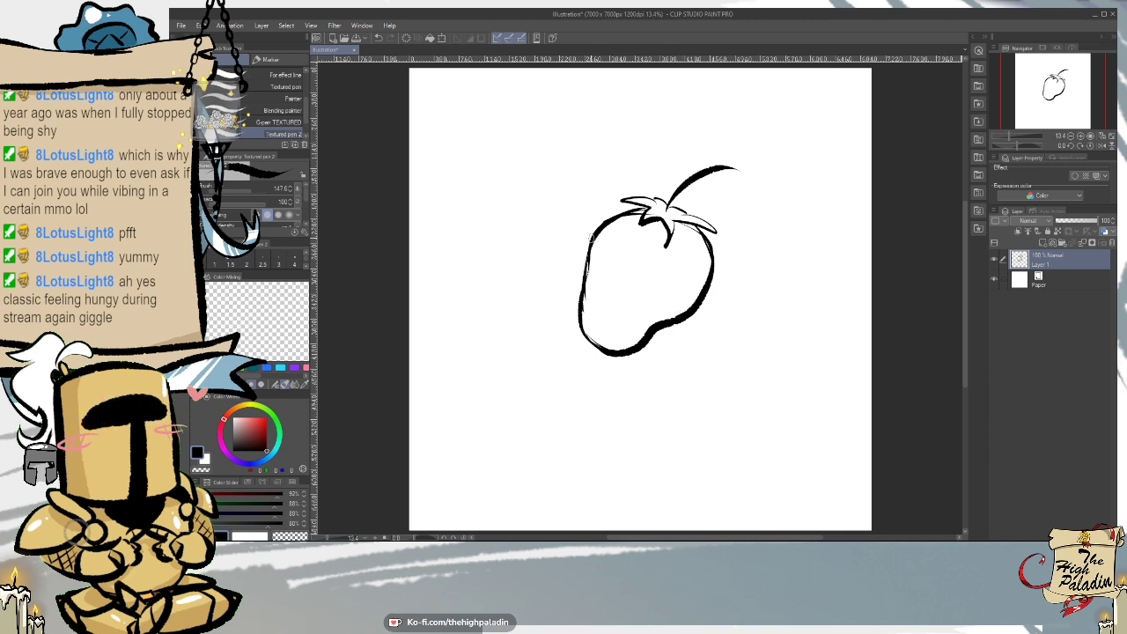
- Clean up the strawberry's contour, smooth the dent on its lower-right edge and undo the last stroke on the cap
key(e)
key(p)
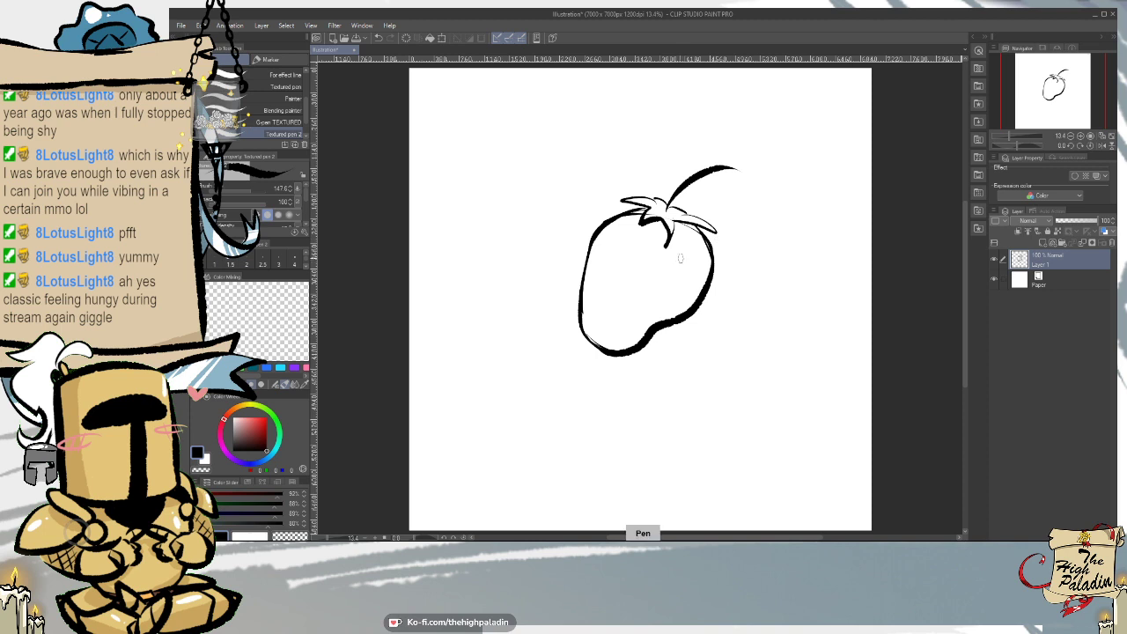
key(e)
drag(647, 330, 672, 317)
key(p)
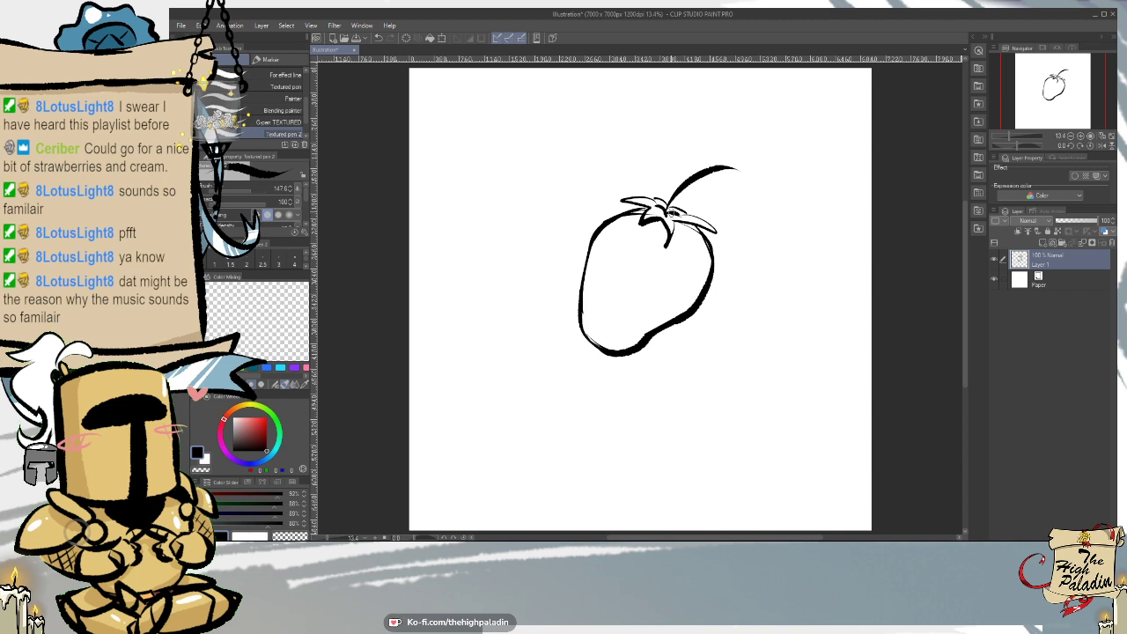
key(ctrl+z)
- Add small seeds below the cap on the strawberry's right side and a curved crease line near its lower-left tip
click(676, 249)
click(686, 251)
click(693, 257)
click(682, 264)
click(692, 259)
drag(601, 312, 603, 349)
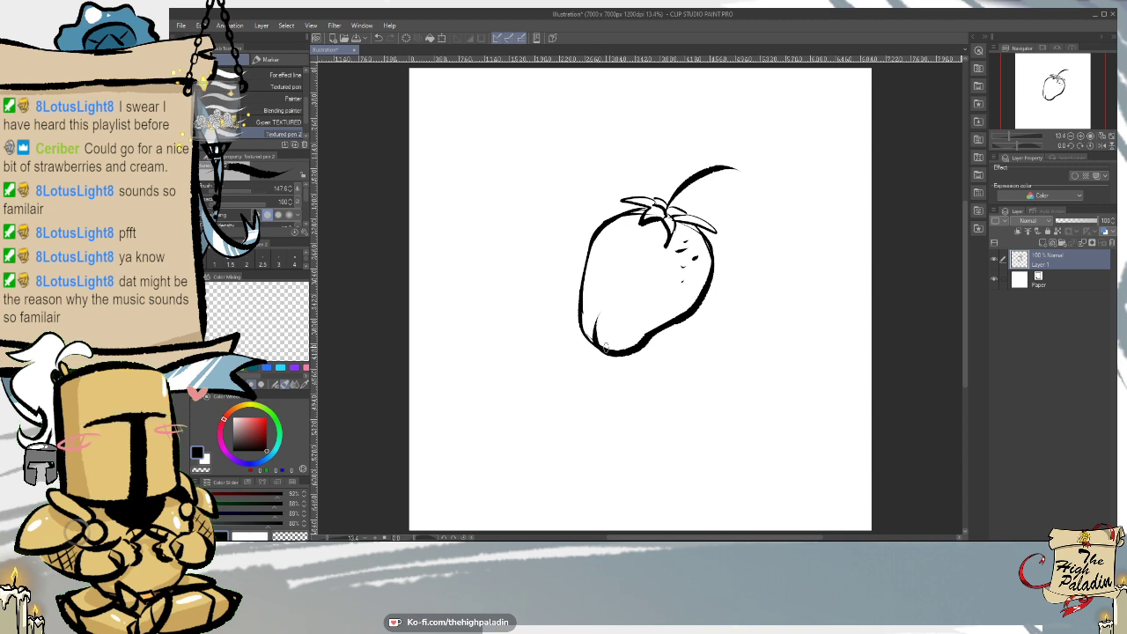
- Draw short seed marks across the left side, centre and lower part of the strawberry
mouse_move(597, 298)
mouse_down()
mouse_move(612, 329)
mouse_move(624, 304)
mouse_up()
drag(615, 252, 601, 255)
drag(595, 272, 604, 274)
drag(646, 237, 654, 268)
mouse_move(637, 274)
mouse_down()
mouse_move(665, 296)
mouse_move(639, 276)
mouse_up()
click(644, 319)
click(665, 294)
- Trim the seed mark near the strawberry's centre and add more seeds at the upper left and along the right side
key(e)
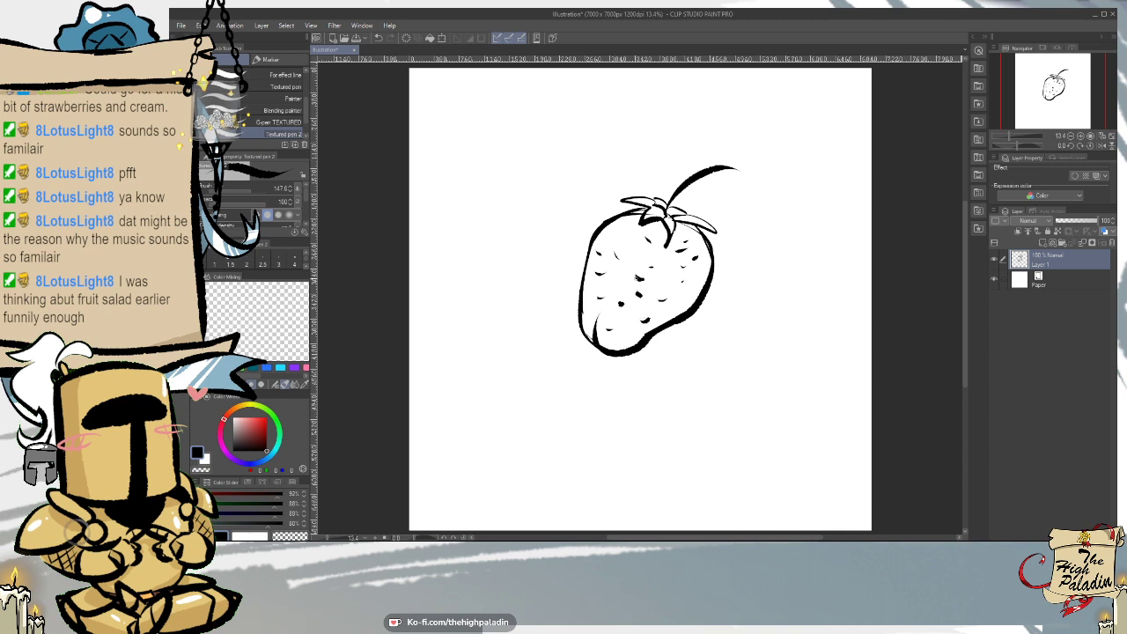
drag(636, 275, 640, 280)
key(p)
drag(618, 230, 623, 231)
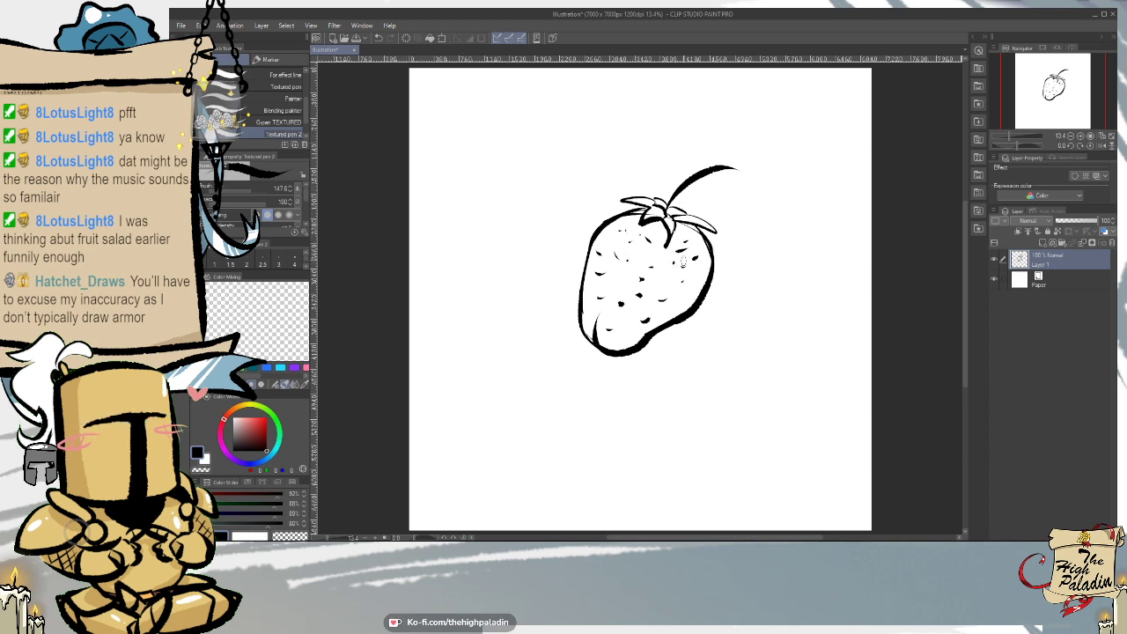
click(675, 263)
click(683, 287)
click(699, 280)
click(668, 296)
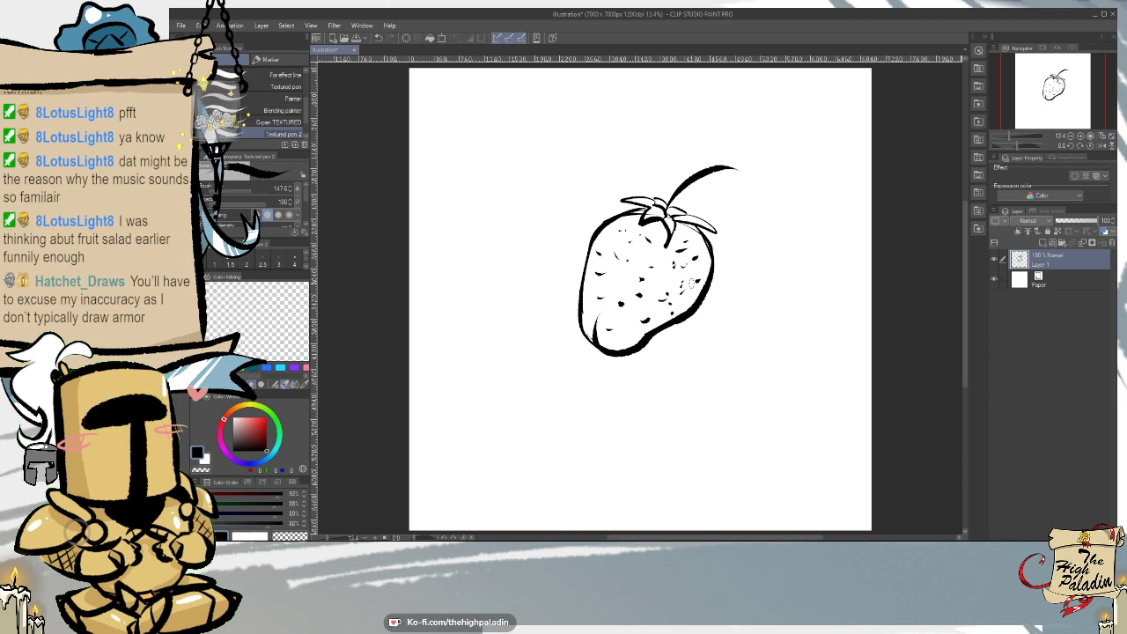
- Shorten the stem and reshape it into a thin outlined stalk with a hollow interior and a slanted tip
key(e)
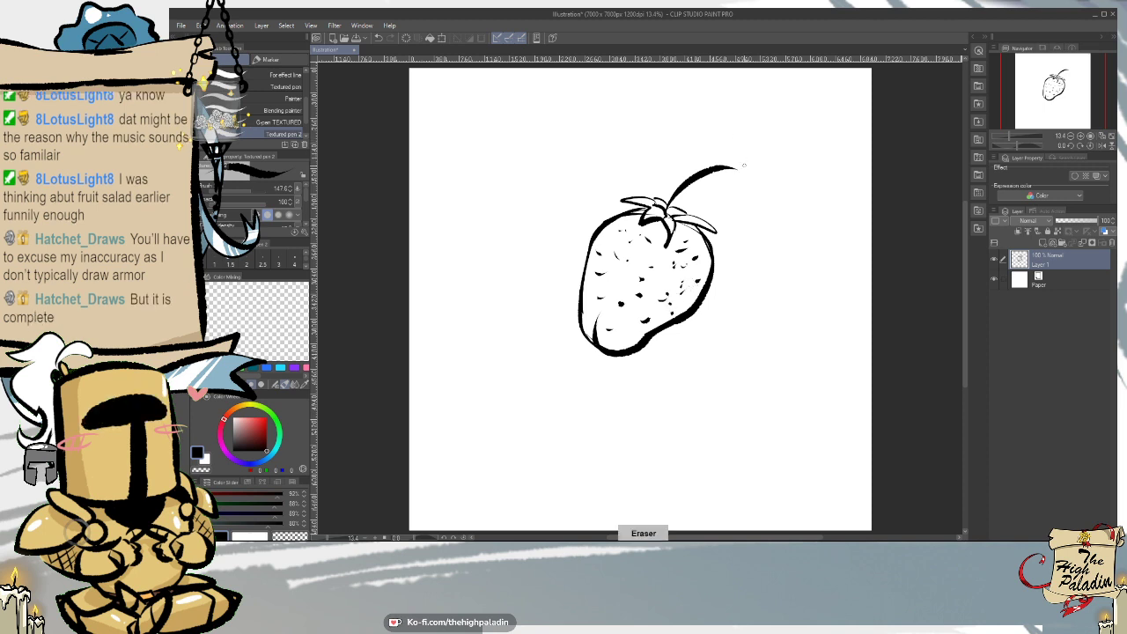
drag(744, 165, 710, 179)
key(p)
drag(668, 211, 717, 163)
key(e)
drag(669, 206, 710, 171)
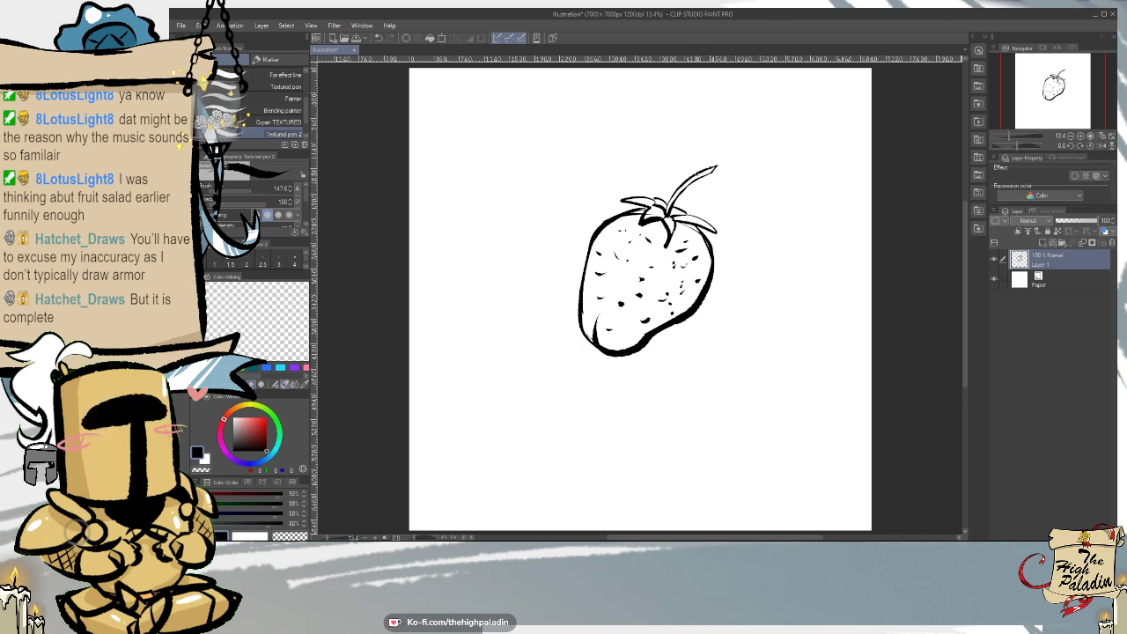
key(p)
mouse_move(717, 164)
mouse_down()
mouse_move(671, 206)
mouse_move(713, 160)
mouse_move(670, 199)
mouse_up()
- Erase most of the crease line and trim the contour beside it at the strawberry's lower-left tip
key(e)
key(p)
key(e)
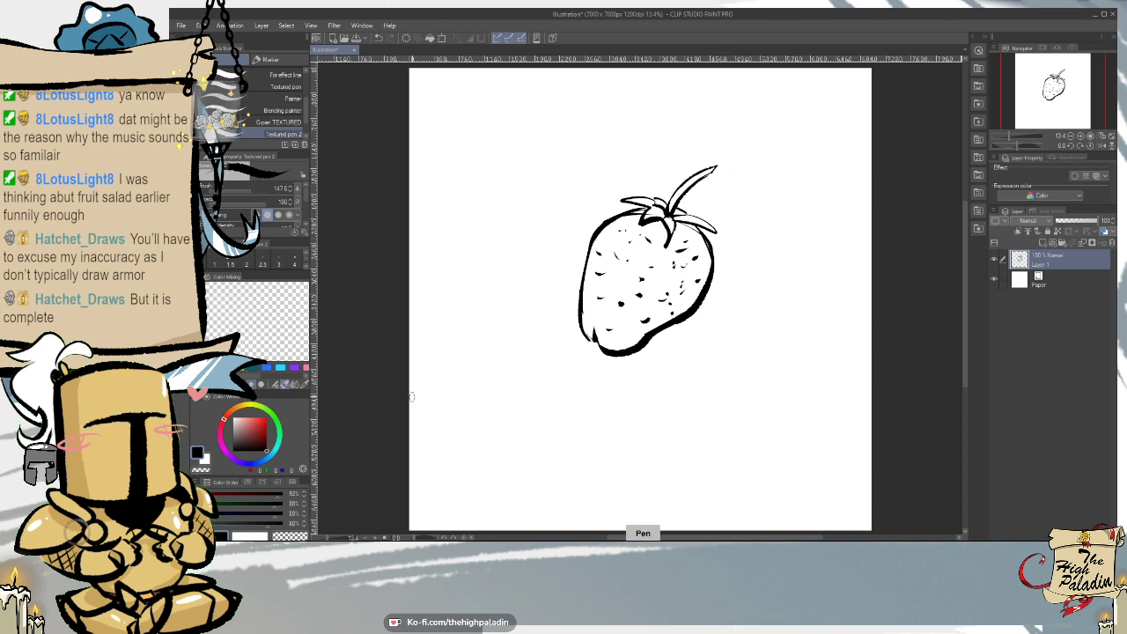
- Move the strawberry layer slightly down and right on the canvas, and return to the Pen tool
click(235, 102)
drag(796, 362, 804, 398)
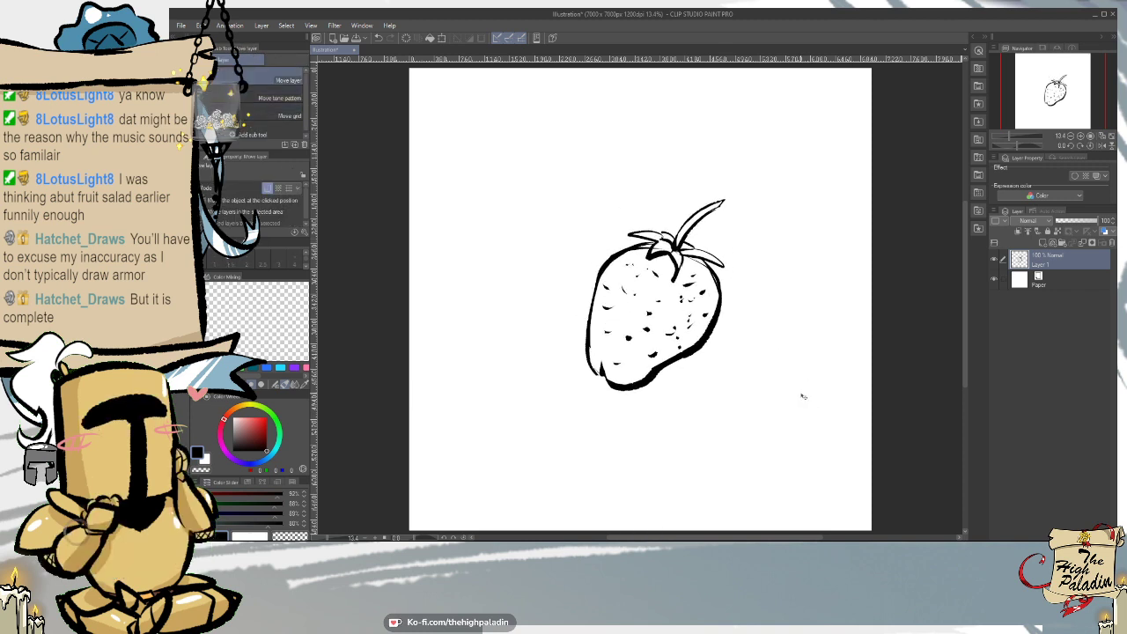
key(p)
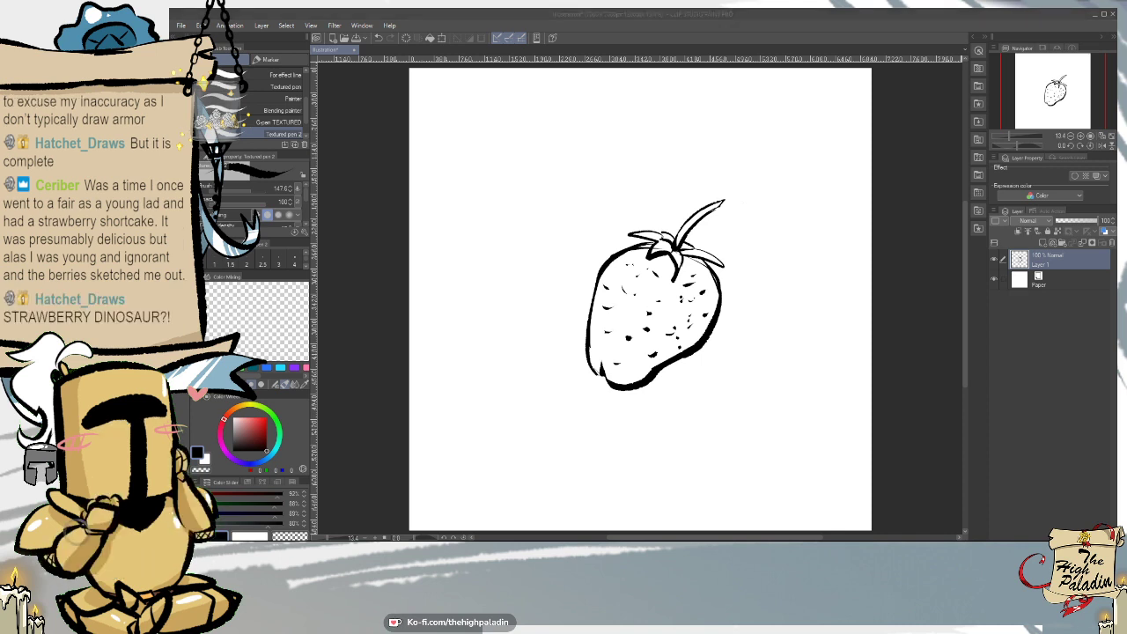
- Bring in the browser window to view the knight sketch IMG_3071.jpg, and return to the Clip Studio Paint illustration
key(alt+Tab)
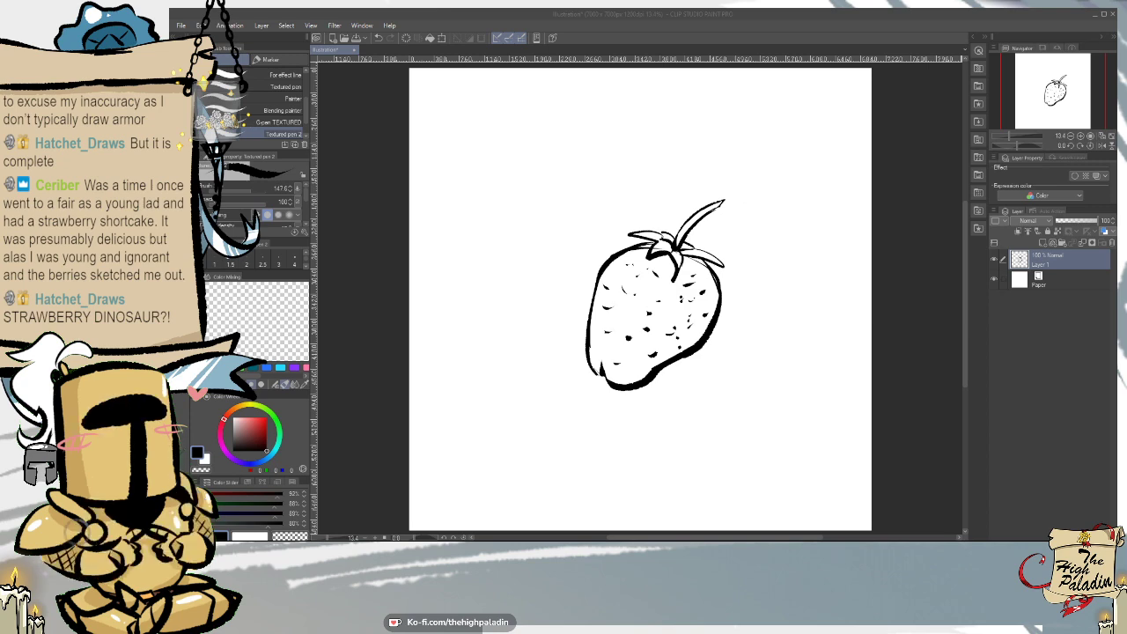
mouse_move(1090, 7)
mouse_down()
mouse_move(979, 25)
mouse_move(979, 8)
mouse_move(988, 24)
mouse_up()
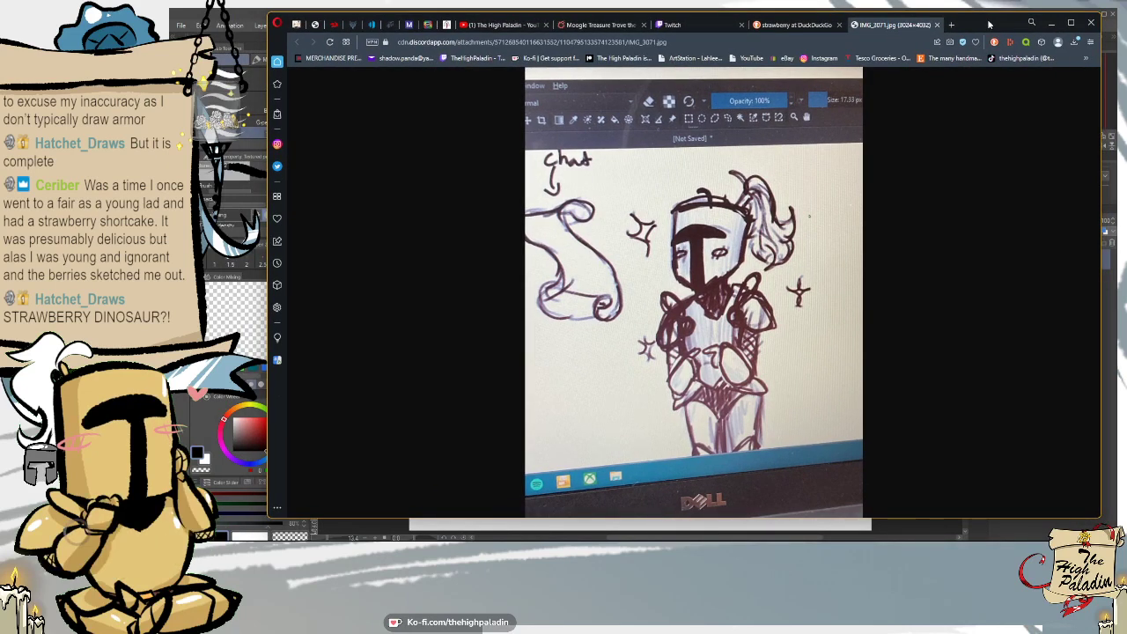
mouse_move(989, 25)
mouse_down()
mouse_move(965, 0)
mouse_move(978, 0)
mouse_up()
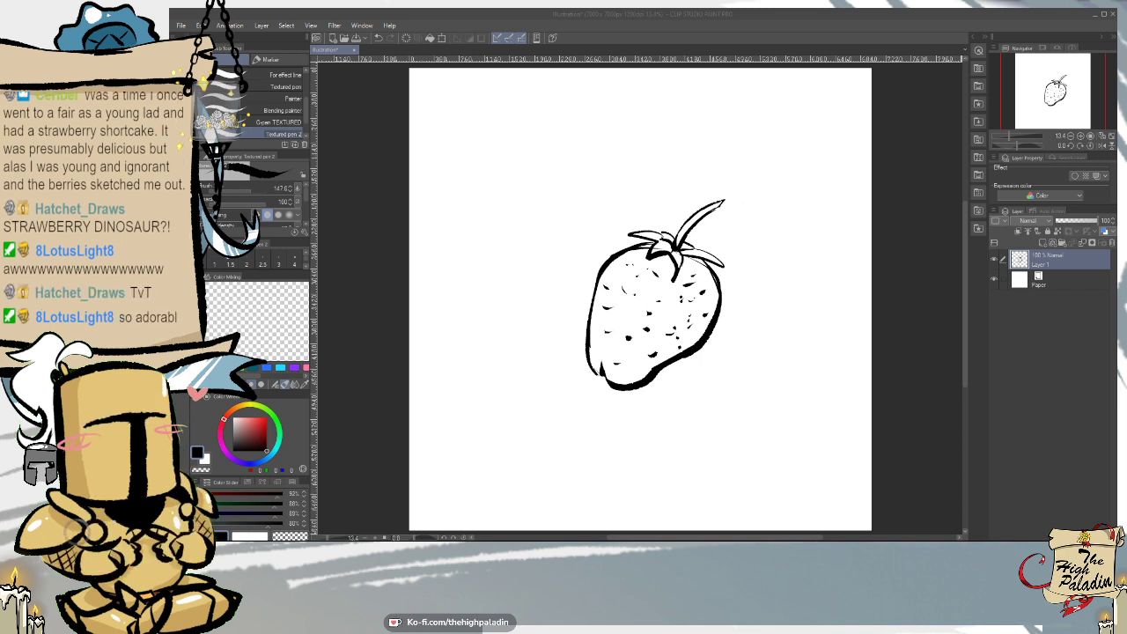
click(941, 278)
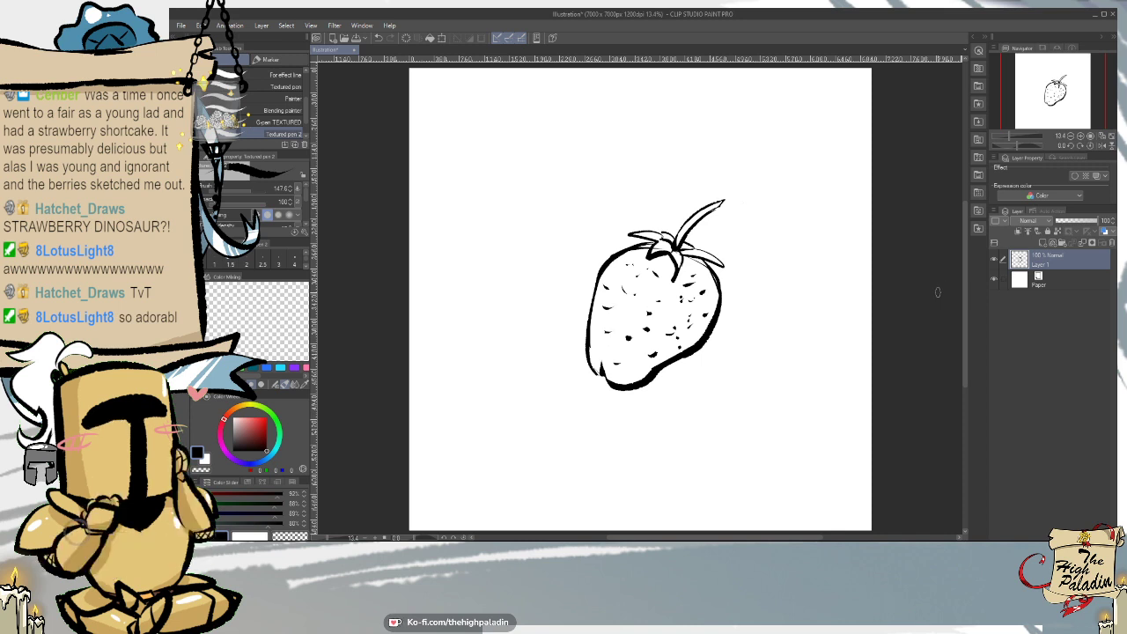
- Add a new layer above the strawberry and sketch an oval head over the stem tip with a curved neck line
click(1043, 243)
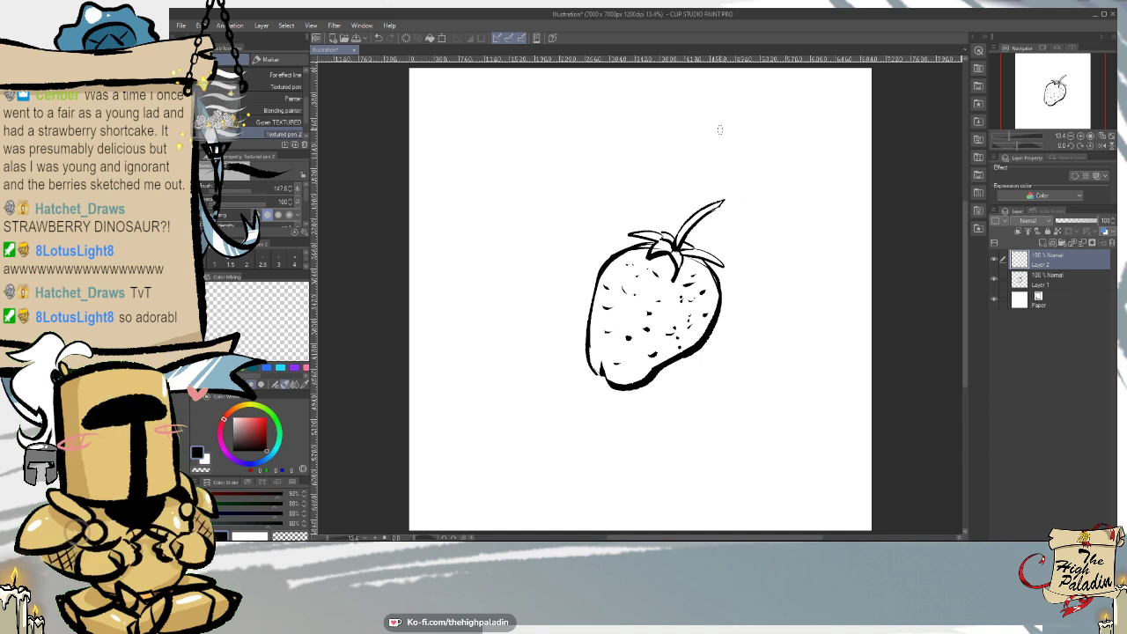
mouse_move(692, 218)
mouse_down()
mouse_move(697, 184)
mouse_move(740, 194)
mouse_move(719, 231)
mouse_move(675, 212)
mouse_up()
key(ctrl+z)
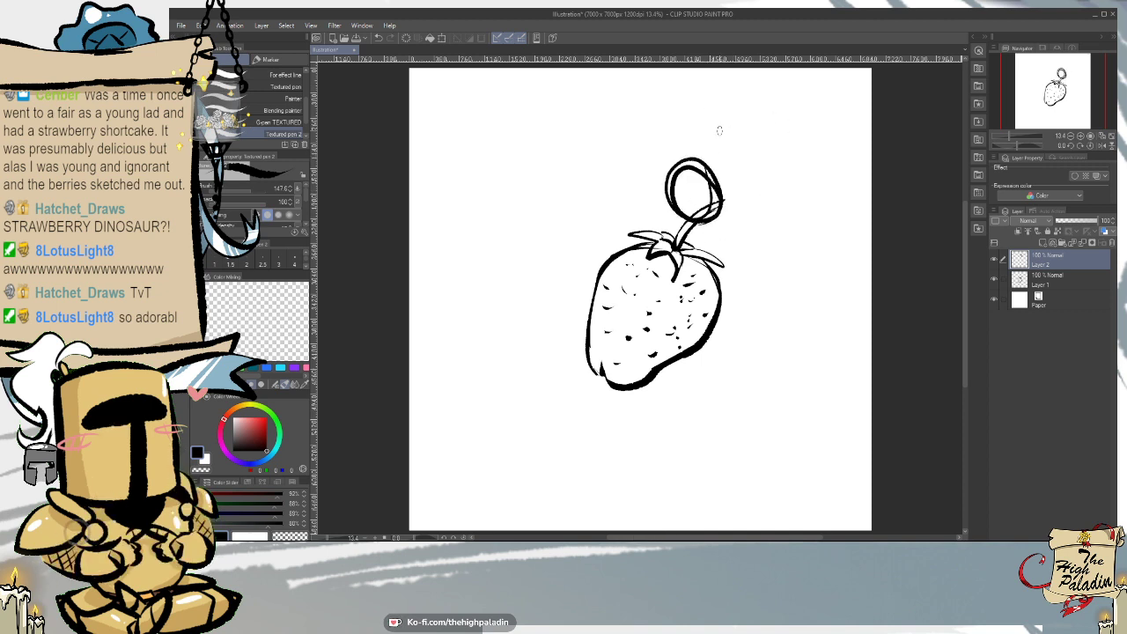
mouse_move(667, 170)
mouse_down()
mouse_move(586, 240)
mouse_move(526, 264)
mouse_move(604, 257)
mouse_up()
mouse_move(604, 224)
mouse_down()
mouse_move(623, 229)
mouse_move(626, 259)
mouse_move(580, 325)
mouse_up()
key(ctrl+z)
key(ctrl+z)
drag(568, 255, 623, 221)
drag(653, 261, 636, 310)
key(ctrl+z)
key(ctrl+z)
key(ctrl+z)
- Sketch a large rounded body outline behind the strawberry, overlapping its upper-left side
drag(588, 220, 637, 226)
mouse_move(641, 241)
mouse_down()
mouse_move(541, 269)
mouse_move(587, 320)
mouse_up()
mouse_move(648, 263)
mouse_down()
mouse_move(619, 310)
mouse_move(581, 308)
mouse_up()
mouse_move(538, 283)
mouse_down()
mouse_move(546, 334)
mouse_move(608, 313)
mouse_up()
mouse_move(609, 243)
mouse_down()
mouse_move(588, 226)
mouse_move(582, 346)
mouse_up()
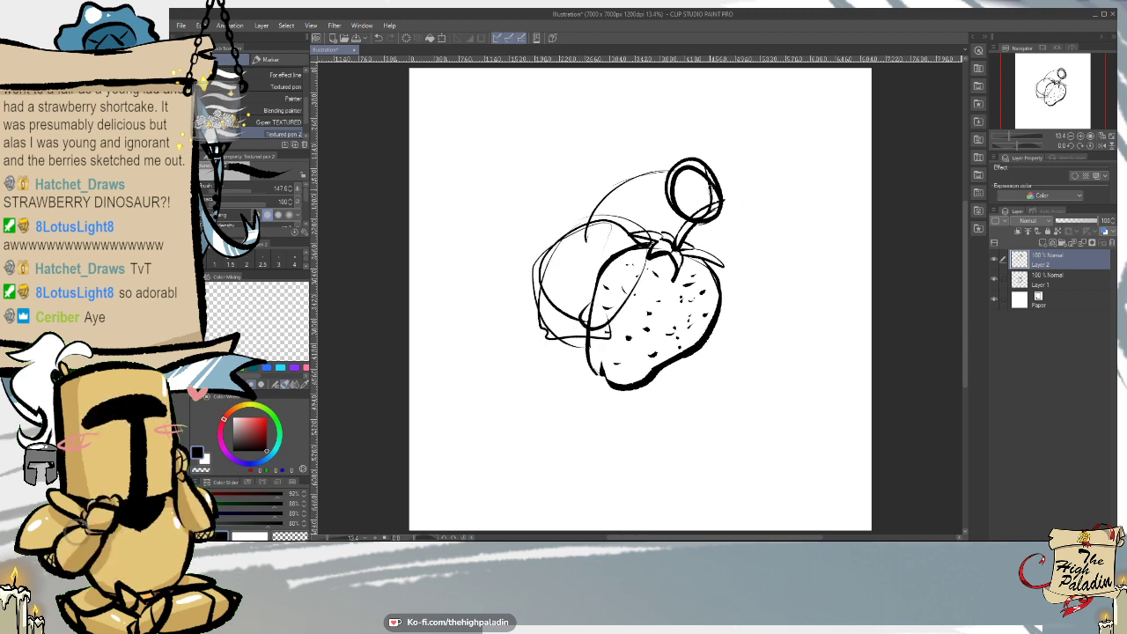
drag(600, 266, 621, 340)
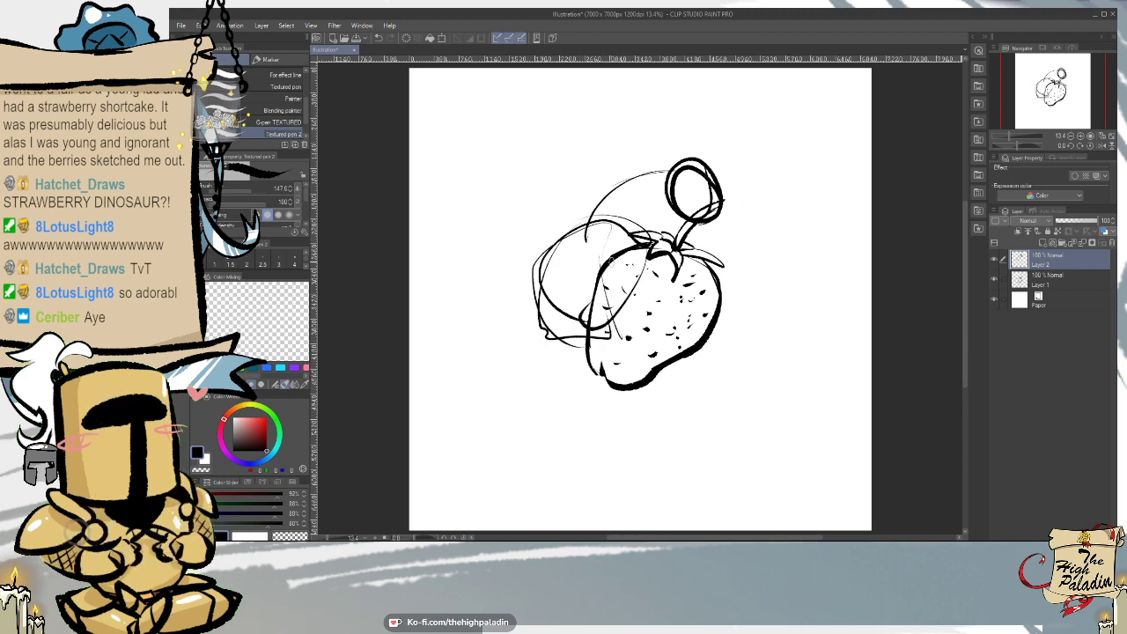
drag(606, 264, 631, 331)
mouse_move(616, 284)
mouse_down()
mouse_move(612, 343)
mouse_move(595, 335)
mouse_up()
drag(589, 284, 600, 334)
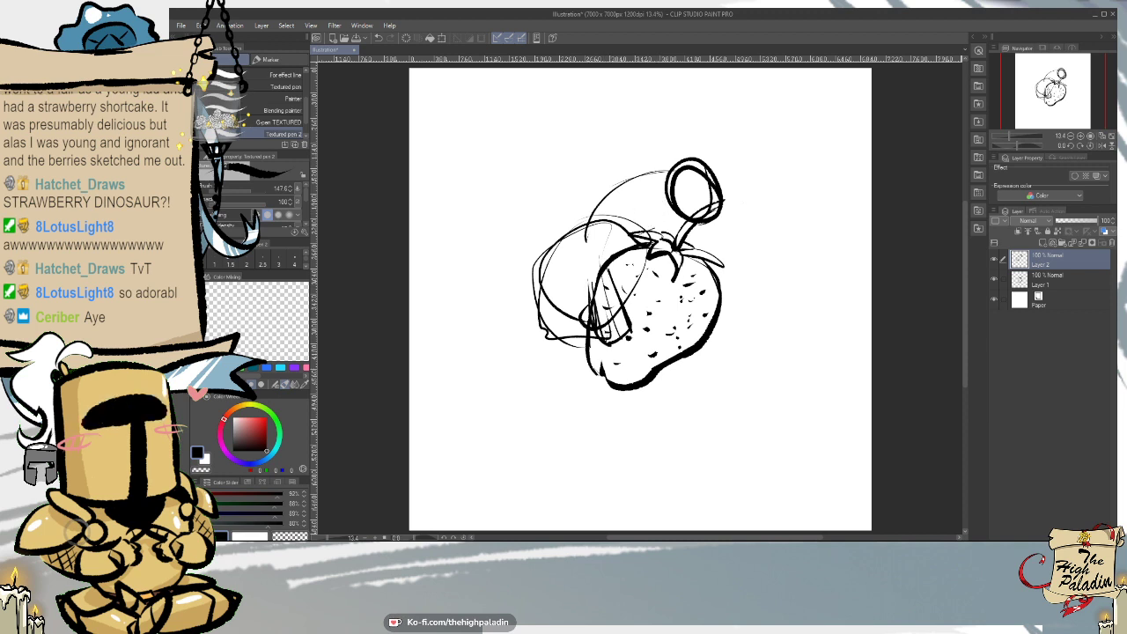
mouse_move(635, 236)
mouse_down()
mouse_move(702, 235)
mouse_move(695, 258)
mouse_up()
key(ctrl+z)
key(ctrl+z)
key(ctrl+z)
key(ctrl+z)
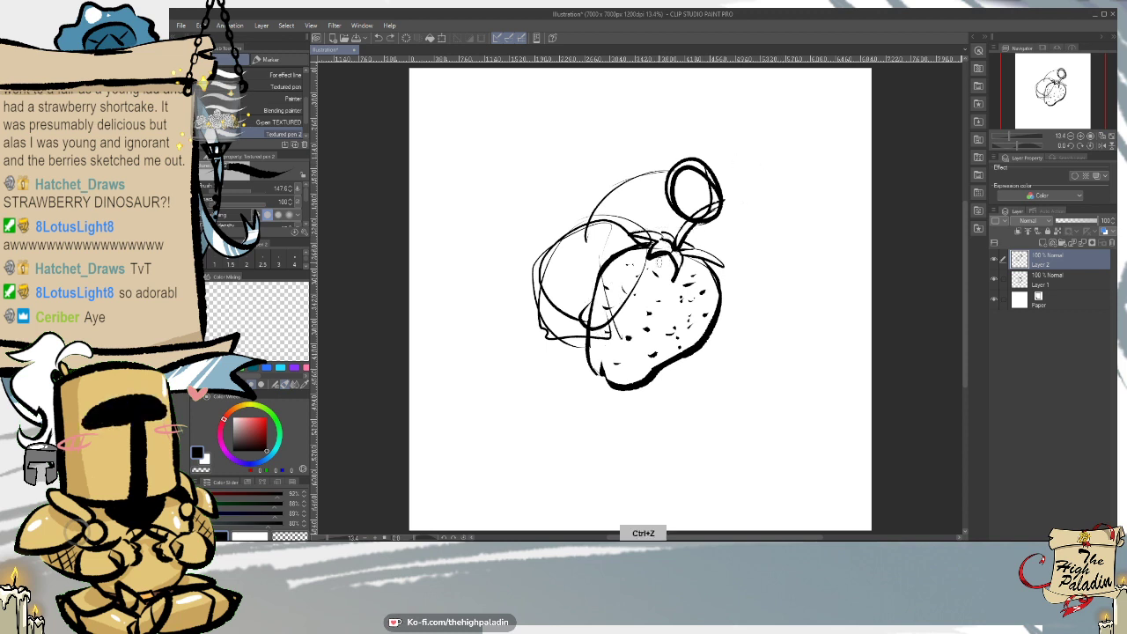
drag(616, 256, 642, 324)
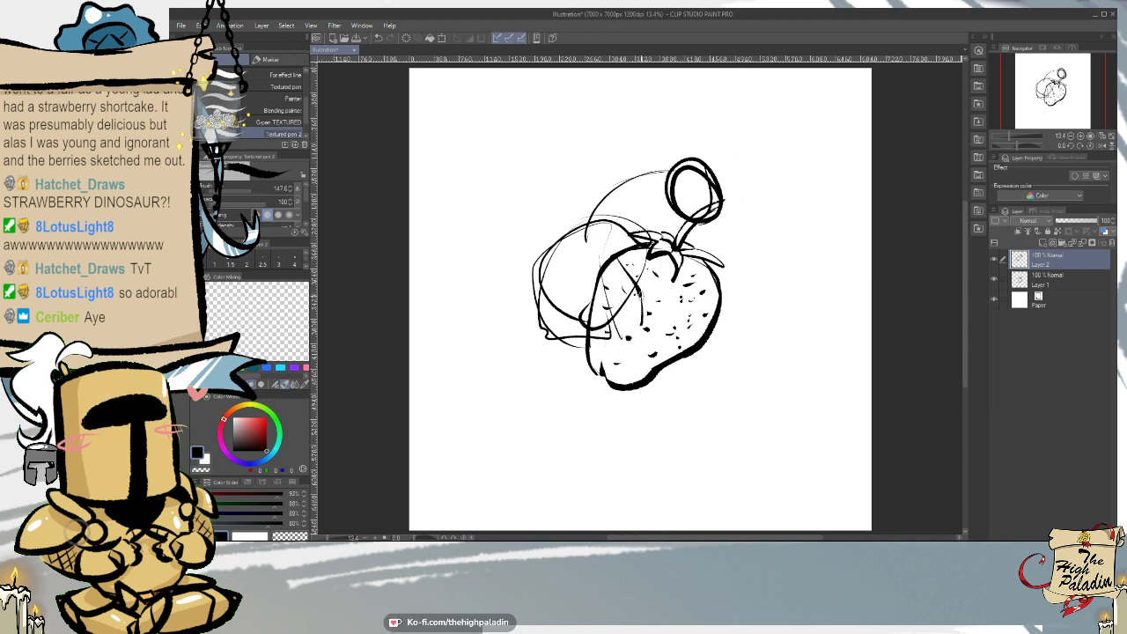
key(ctrl+z)
key(ctrl+z)
mouse_move(618, 263)
mouse_down()
mouse_move(633, 322)
mouse_move(648, 304)
mouse_move(644, 330)
mouse_move(637, 335)
mouse_move(626, 304)
mouse_move(582, 308)
mouse_up()
key(ctrl+z)
key(ctrl+z)
- Draw a thick-lined arm with a blunt end reaching over the strawberry's left side
drag(604, 261, 600, 311)
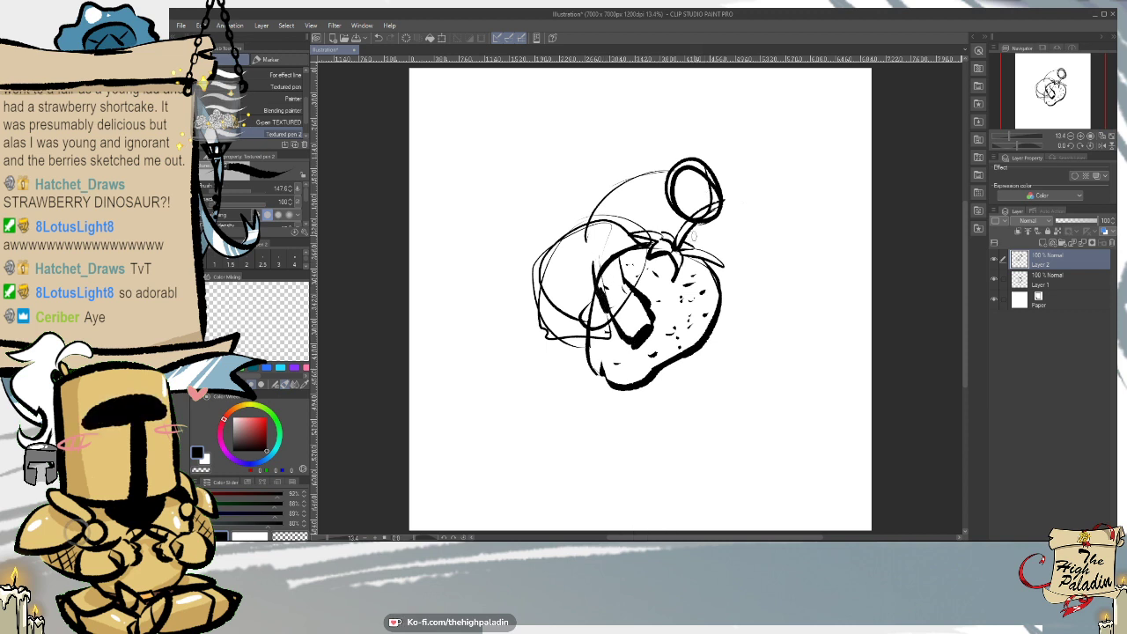
mouse_move(688, 227)
mouse_down()
mouse_move(713, 260)
mouse_move(657, 231)
mouse_move(694, 233)
mouse_move(707, 251)
mouse_up()
key(ctrl+z)
key(ctrl+z)
- Erase the oval head above the stem and redraw it as a bold tilted oval beside the stem's right side
key(e)
mouse_move(695, 225)
mouse_down()
mouse_move(687, 220)
mouse_move(717, 197)
mouse_move(671, 199)
mouse_move(696, 158)
mouse_move(715, 188)
mouse_up()
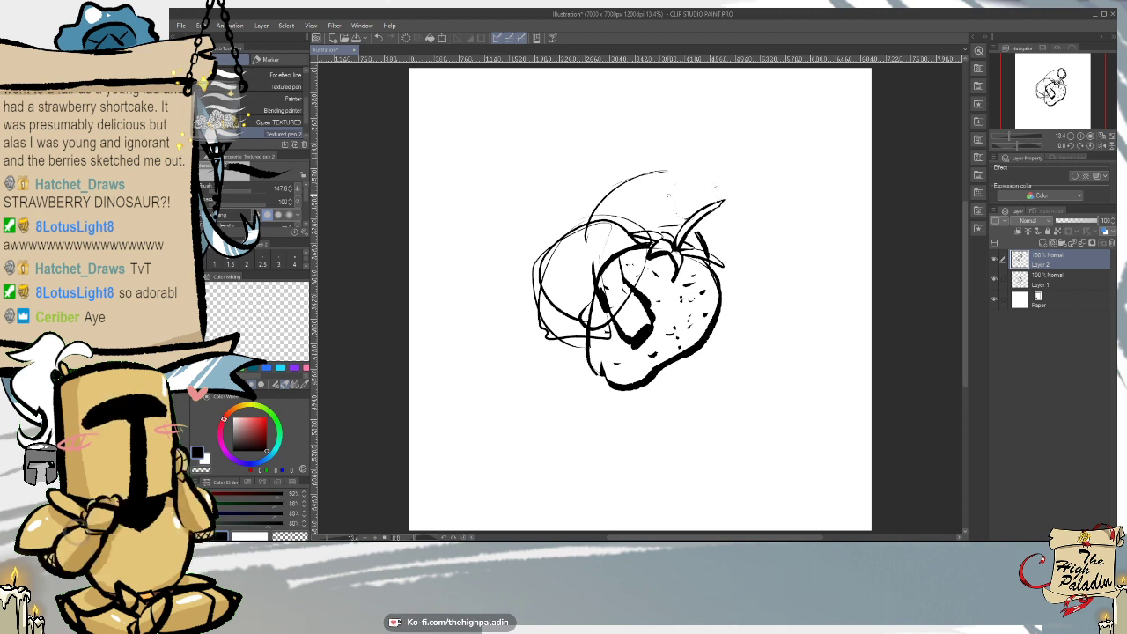
key(p)
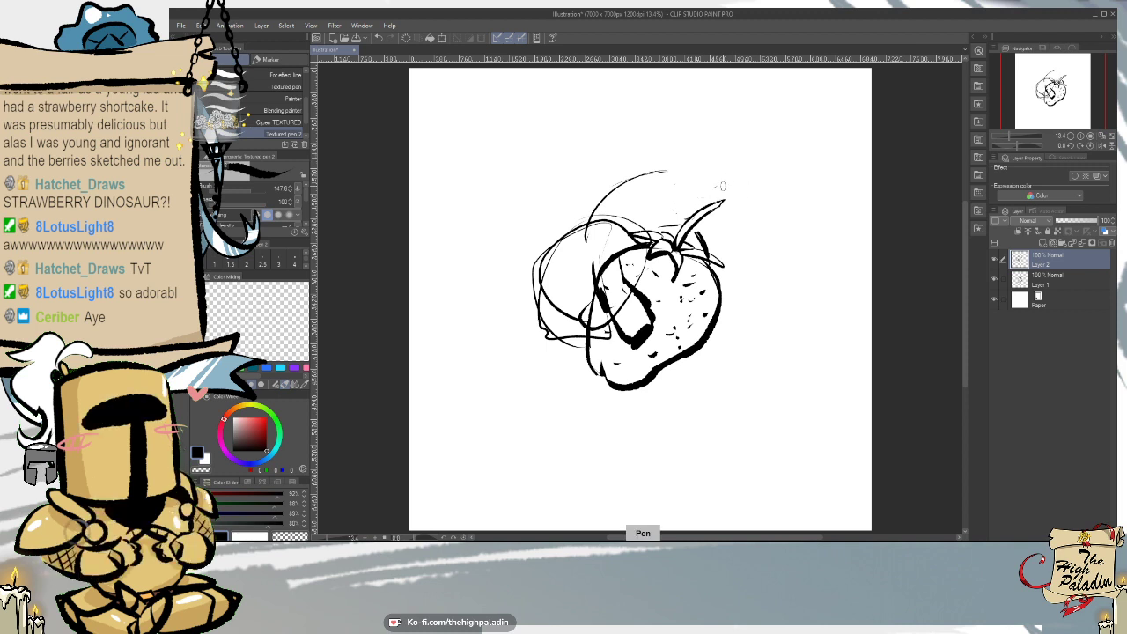
mouse_move(701, 247)
mouse_down()
mouse_move(744, 195)
mouse_move(738, 238)
mouse_move(750, 218)
mouse_move(714, 231)
mouse_move(690, 178)
mouse_move(643, 181)
mouse_move(599, 224)
mouse_up()
- Sketch loose curved strokes from the head along the neck and down the creature's left back
drag(646, 183, 604, 240)
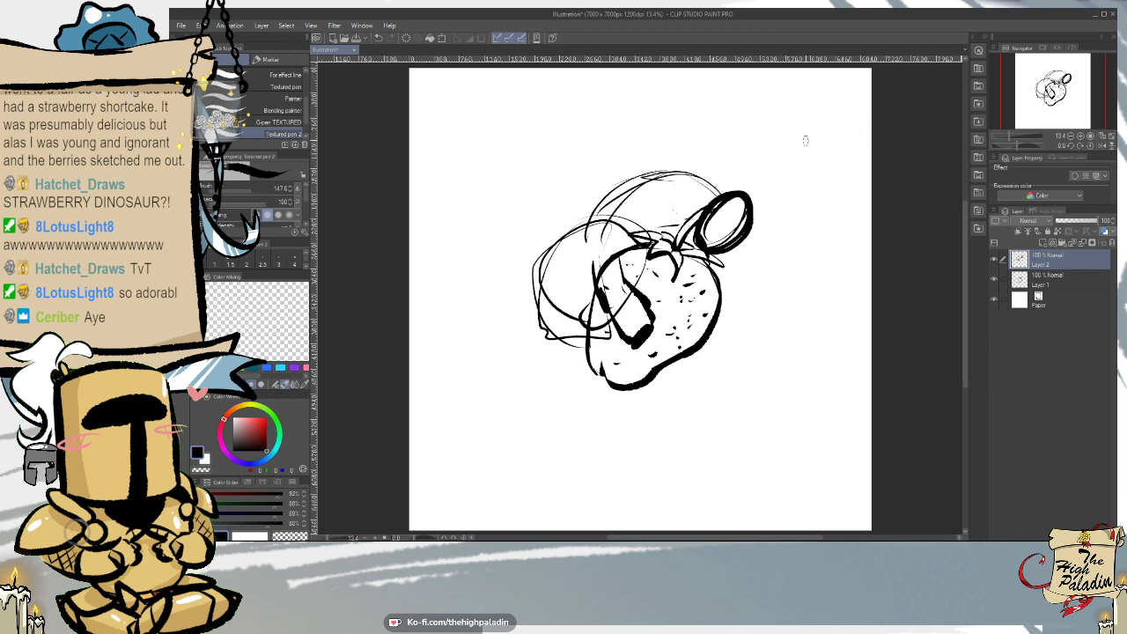
drag(702, 180, 597, 225)
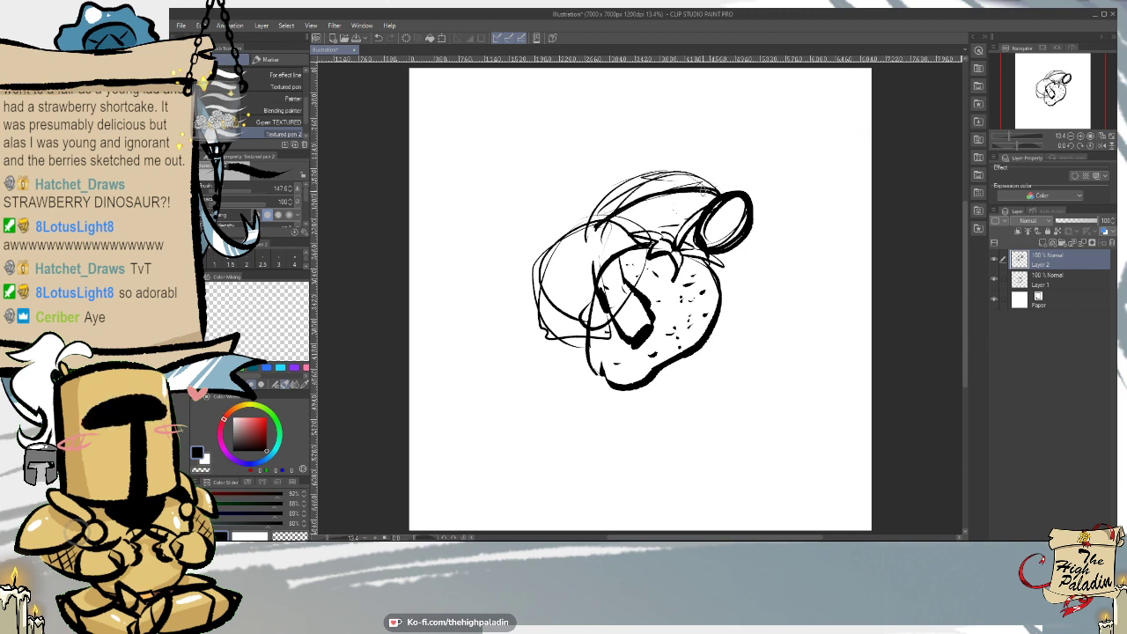
key(ctrl+z)
mouse_move(718, 187)
mouse_down()
mouse_move(615, 199)
mouse_move(541, 284)
mouse_up()
drag(590, 210, 548, 319)
drag(567, 256, 551, 299)
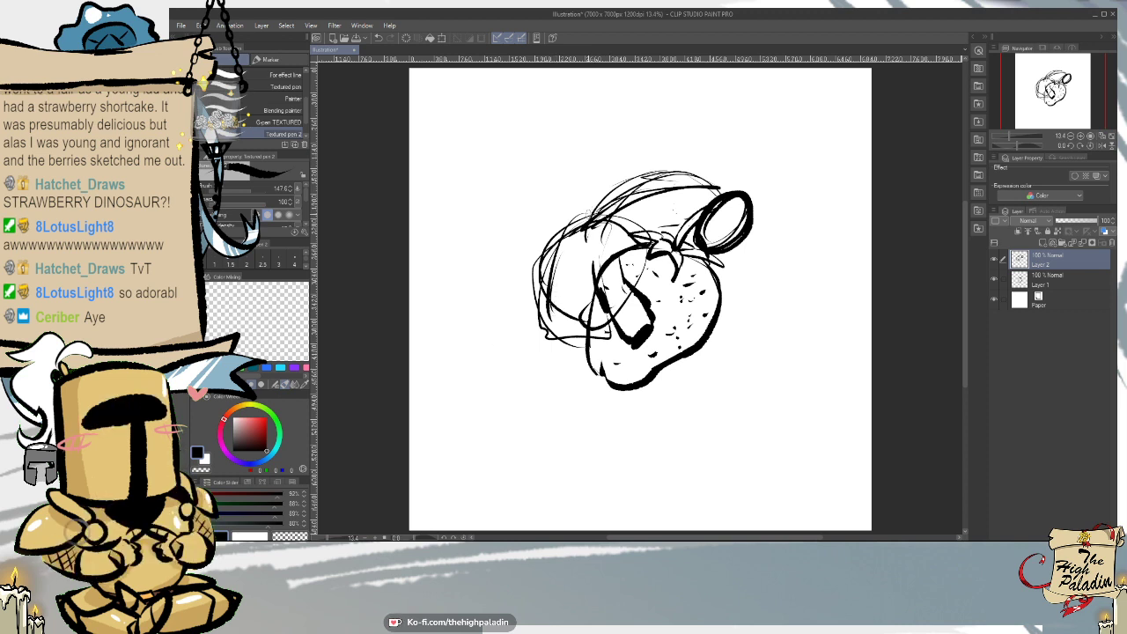
mouse_move(588, 213)
mouse_down()
mouse_move(541, 294)
mouse_move(555, 337)
mouse_up()
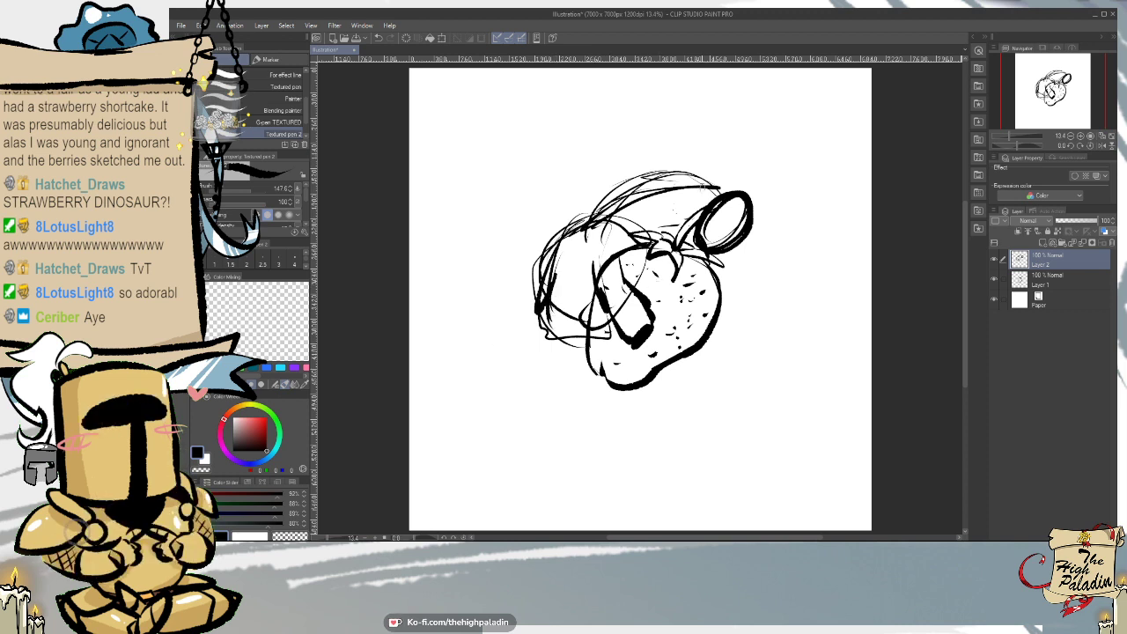
- Thicken the neck's upper contour and draw its underside between the head and the strawberry's leafy cap
mouse_move(722, 195)
mouse_down()
mouse_move(655, 187)
mouse_move(597, 226)
mouse_up()
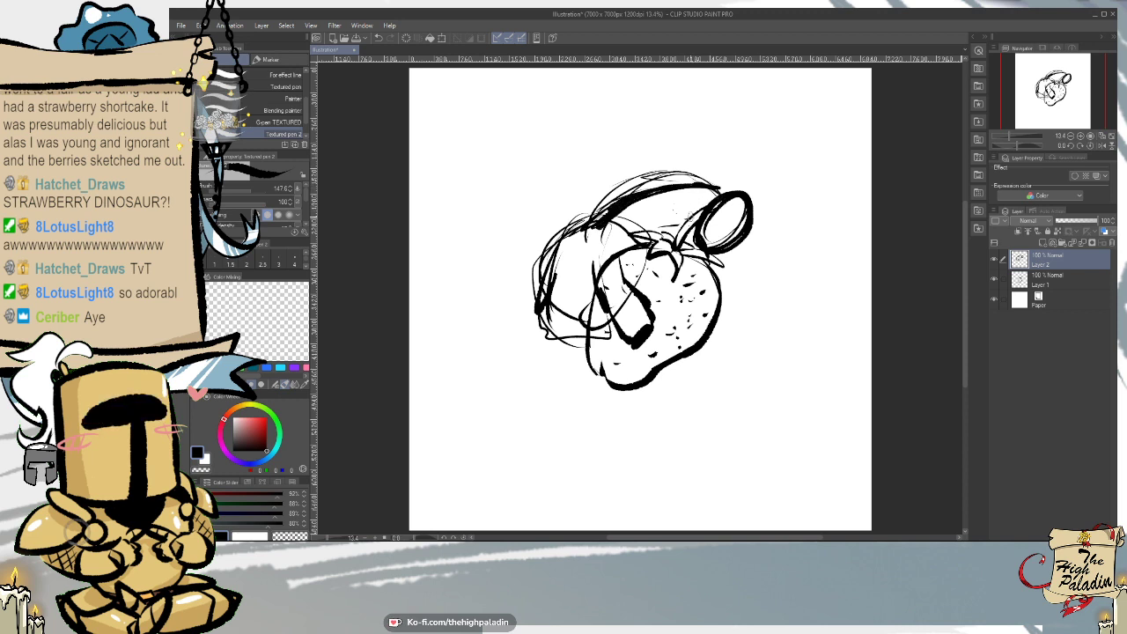
drag(706, 211, 627, 243)
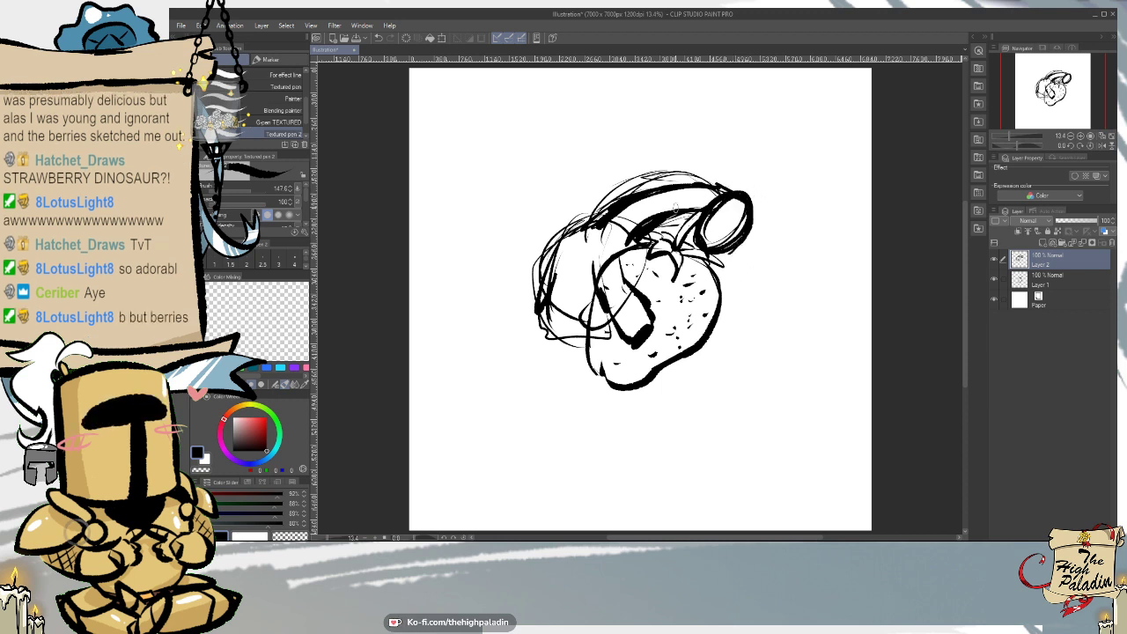
mouse_move(673, 223)
mouse_down()
mouse_move(662, 227)
mouse_move(683, 226)
mouse_up()
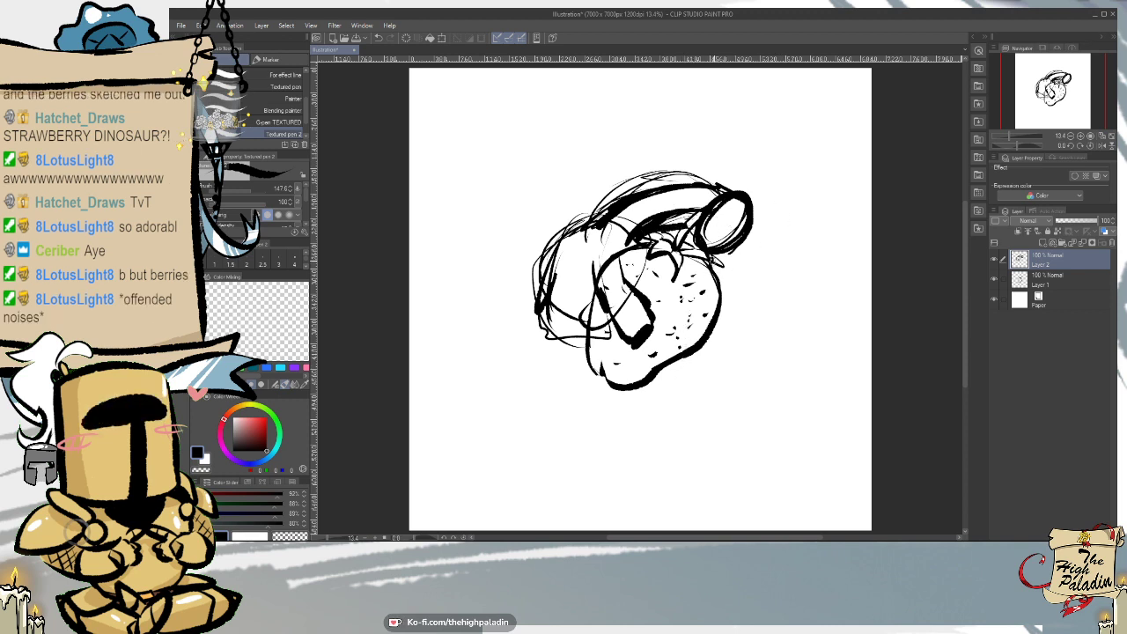
- Erase the stray line beside the arm, thicken the shoulder and back contours, and outline a leg below the body
key(e)
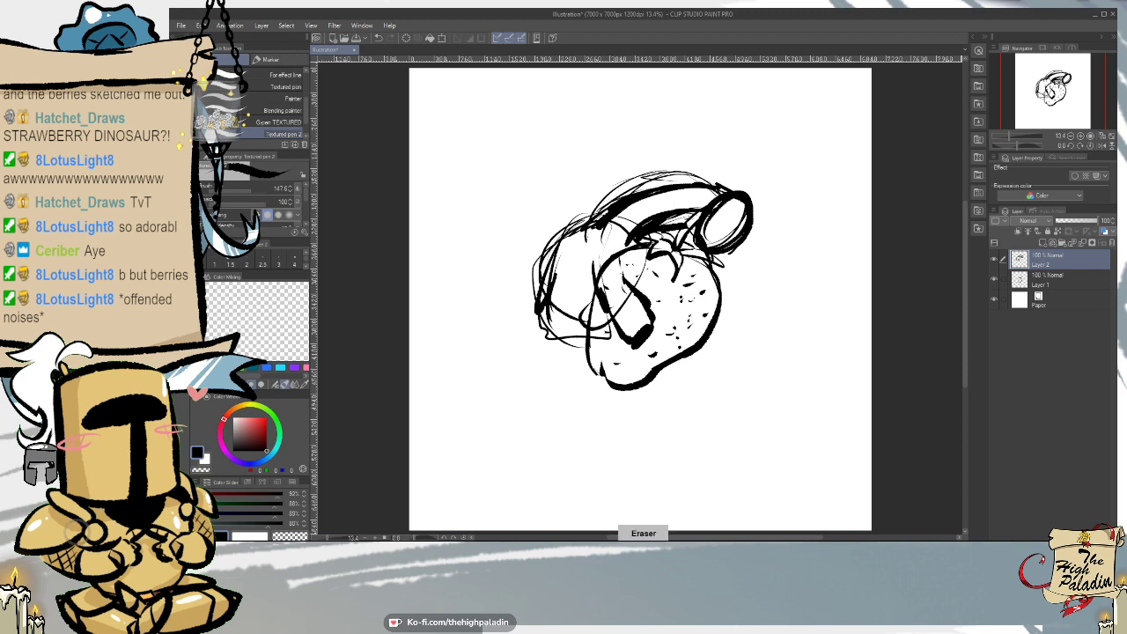
drag(595, 261, 589, 289)
key(p)
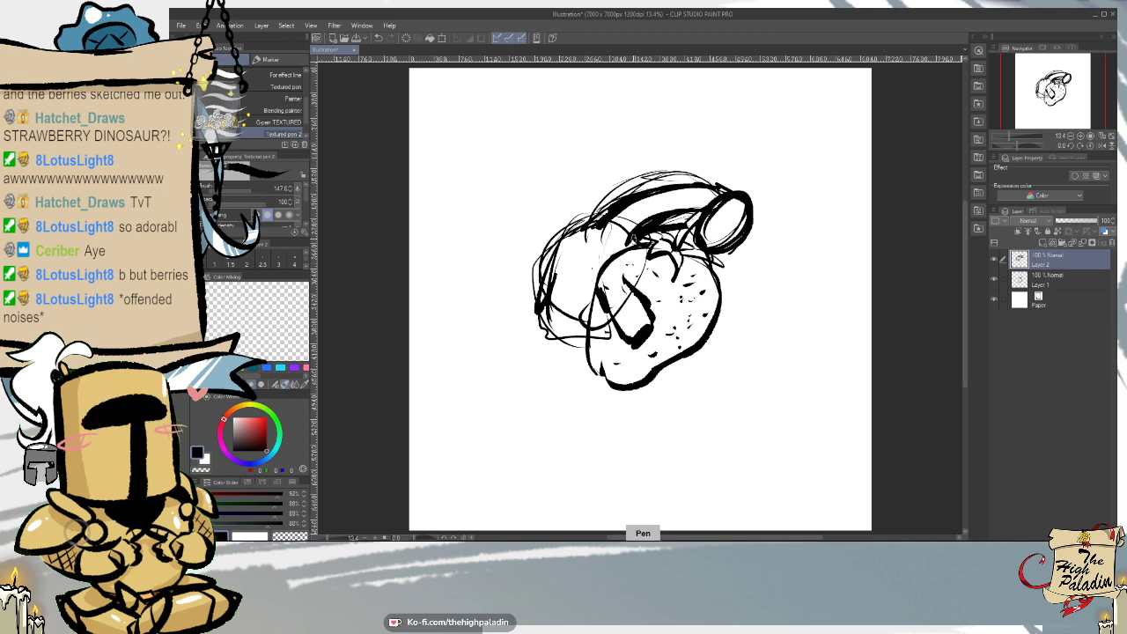
mouse_move(627, 253)
mouse_down()
mouse_move(657, 239)
mouse_move(594, 287)
mouse_move(584, 319)
mouse_up()
mouse_move(555, 244)
mouse_down()
mouse_move(543, 278)
mouse_move(543, 265)
mouse_move(547, 322)
mouse_move(585, 373)
mouse_up()
mouse_move(539, 303)
mouse_down()
mouse_move(553, 365)
mouse_move(583, 373)
mouse_up()
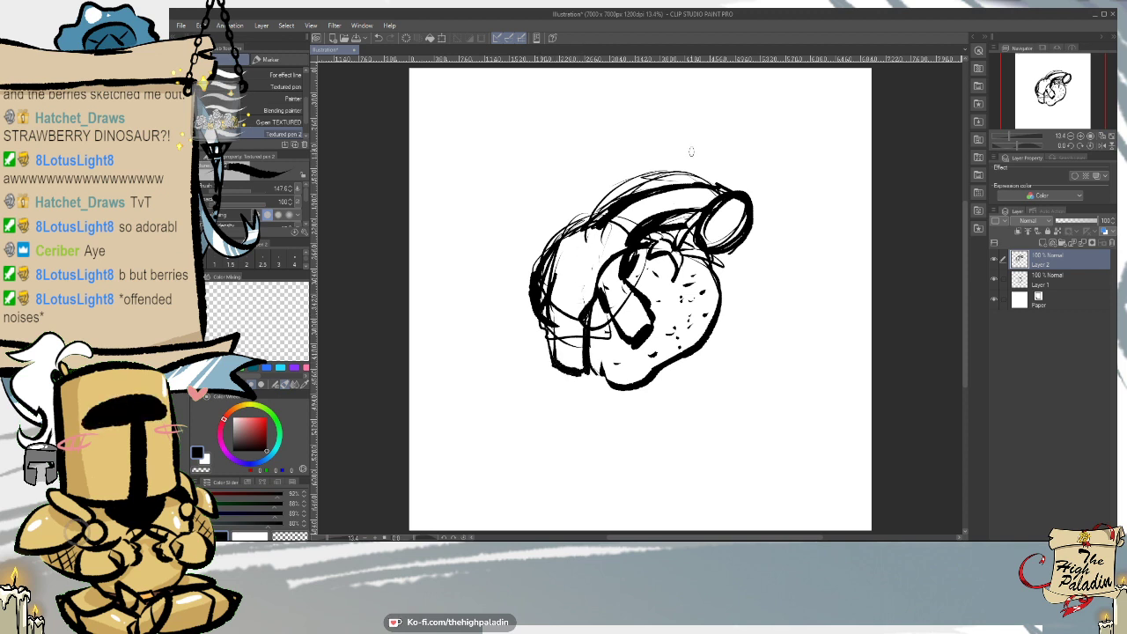
- Draw a long tapering tail curving from the back underneath the strawberry, and erase part of its dark inner fill
mouse_move(532, 275)
mouse_down()
mouse_move(577, 373)
mouse_move(567, 416)
mouse_up()
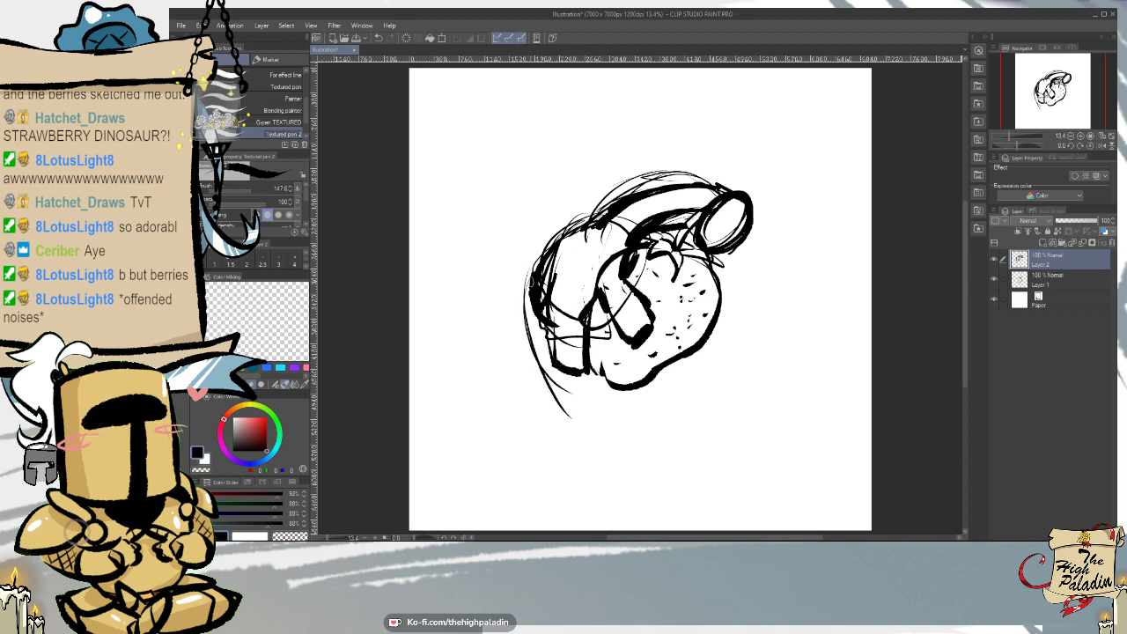
mouse_move(528, 298)
mouse_down()
mouse_move(604, 417)
mouse_move(660, 408)
mouse_up()
mouse_move(556, 396)
mouse_down()
mouse_move(643, 413)
mouse_move(684, 382)
mouse_move(614, 408)
mouse_move(576, 386)
mouse_up()
mouse_move(666, 396)
mouse_down()
mouse_move(622, 409)
mouse_move(565, 384)
mouse_move(550, 328)
mouse_up()
mouse_move(592, 403)
mouse_down()
mouse_move(553, 322)
mouse_move(607, 405)
mouse_up()
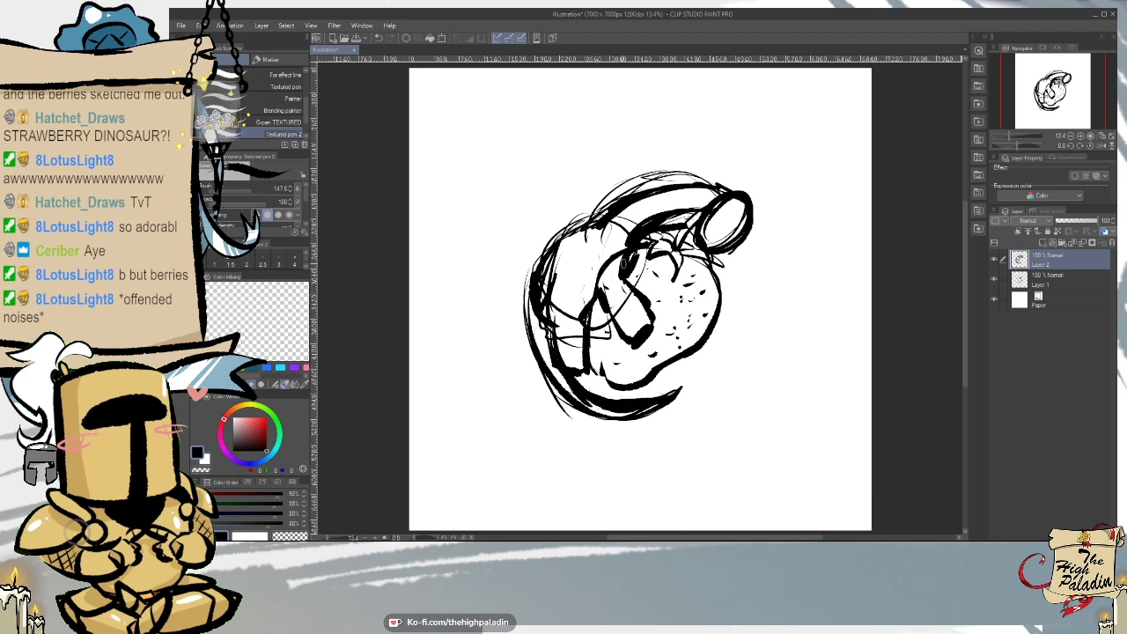
key(e)
drag(593, 398, 657, 402)
key(p)
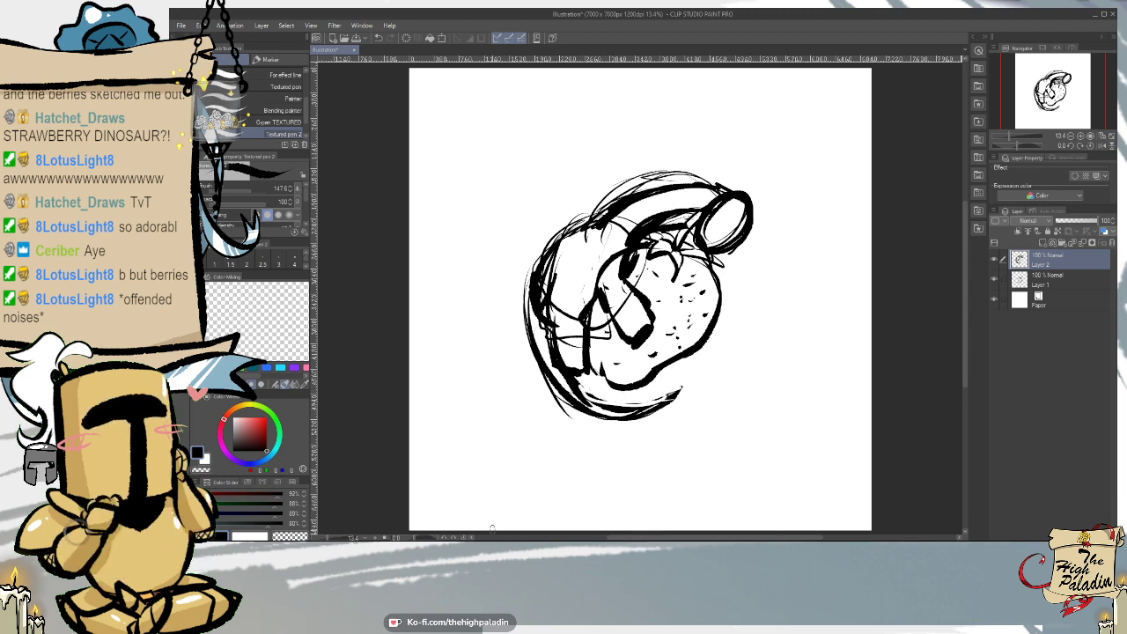
- Draw a thick diagonal line across the lower body and darken the leg beside the strawberry's lower-left edge
mouse_move(586, 308)
mouse_down()
mouse_move(562, 331)
mouse_move(579, 322)
mouse_up()
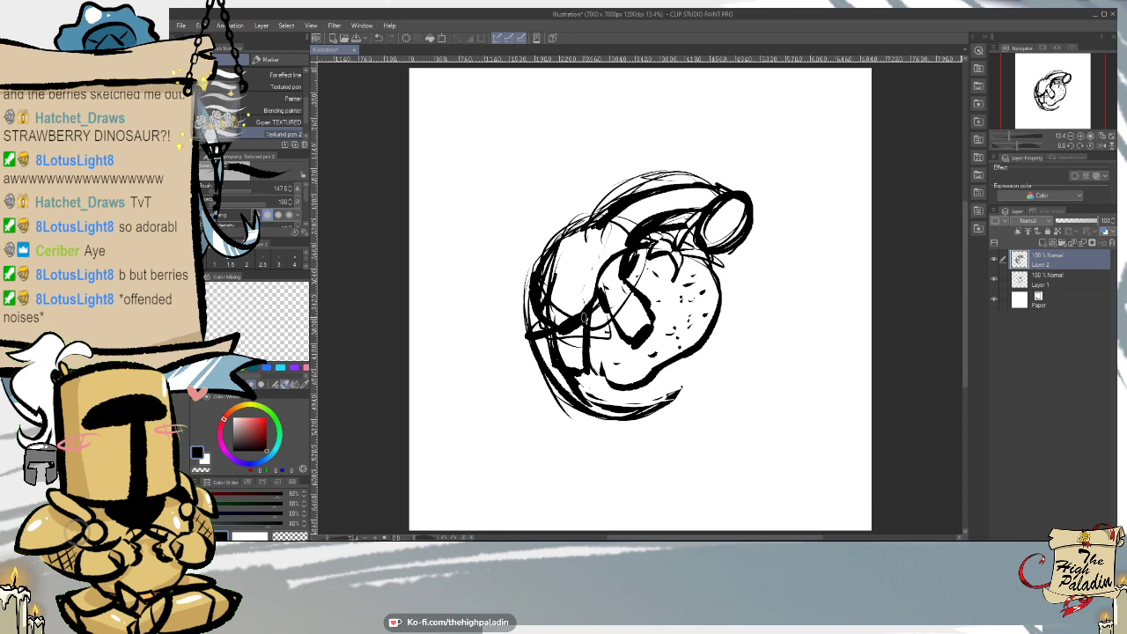
drag(588, 310, 585, 375)
drag(554, 333, 589, 386)
mouse_move(586, 310)
mouse_down()
mouse_move(602, 355)
mouse_move(592, 389)
mouse_up()
drag(636, 296, 640, 304)
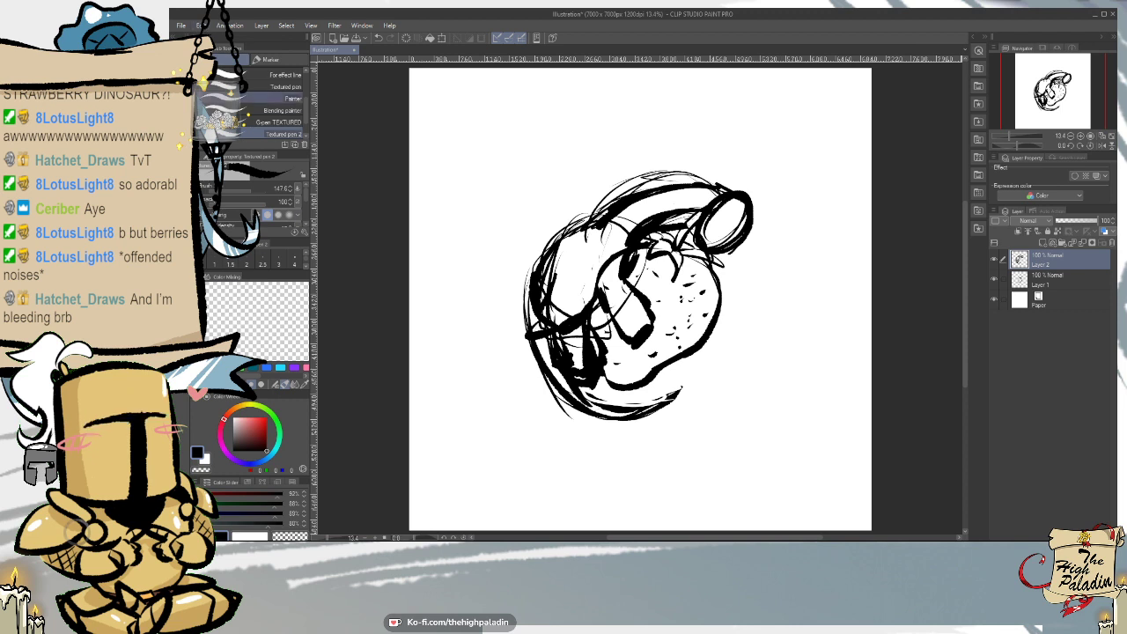
- Lasso the dinosaur's head and upper neck, rotate them clockwise and shift them down against the strawberry's leafy cap, then deselect
key(m)
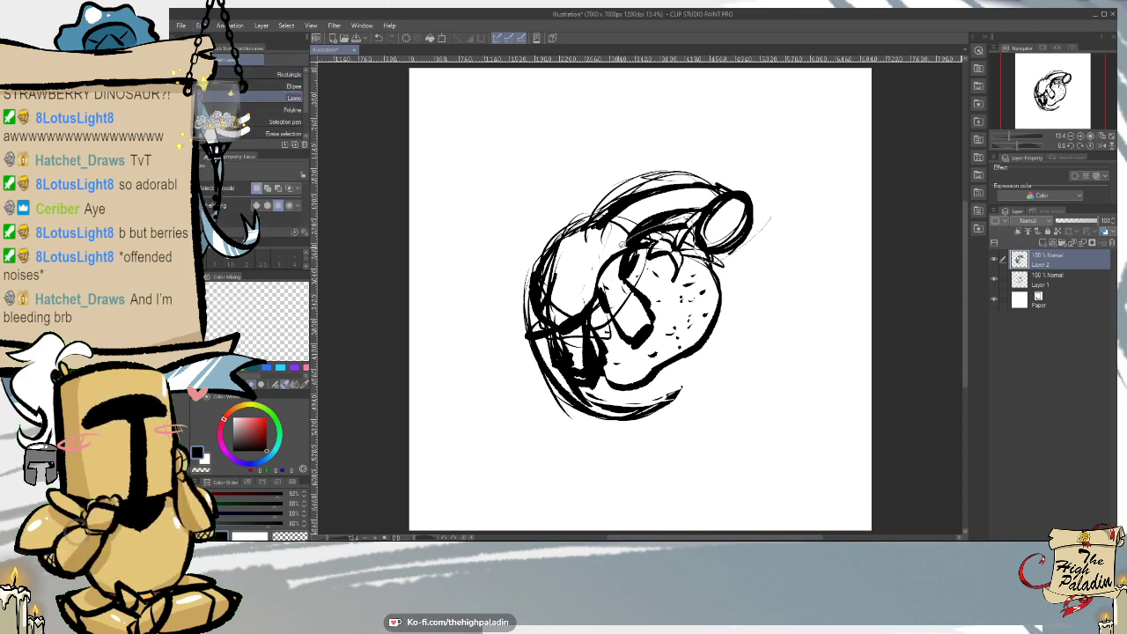
mouse_move(595, 155)
mouse_down()
mouse_move(803, 177)
mouse_move(775, 257)
mouse_up()
key(ctrl+t)
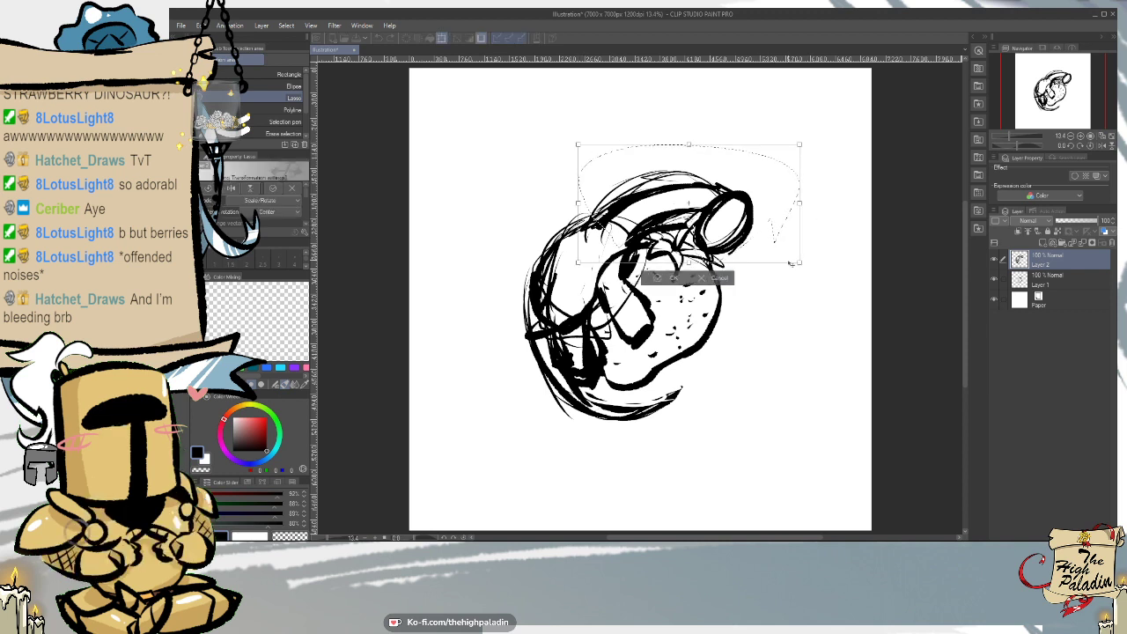
drag(842, 195, 842, 359)
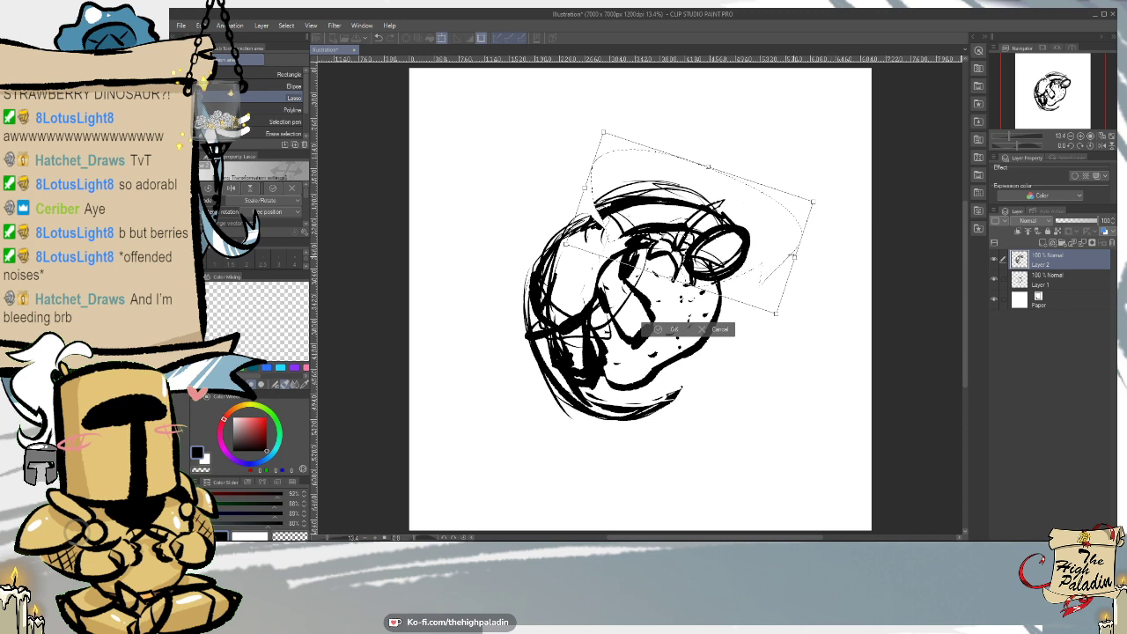
drag(767, 251, 760, 260)
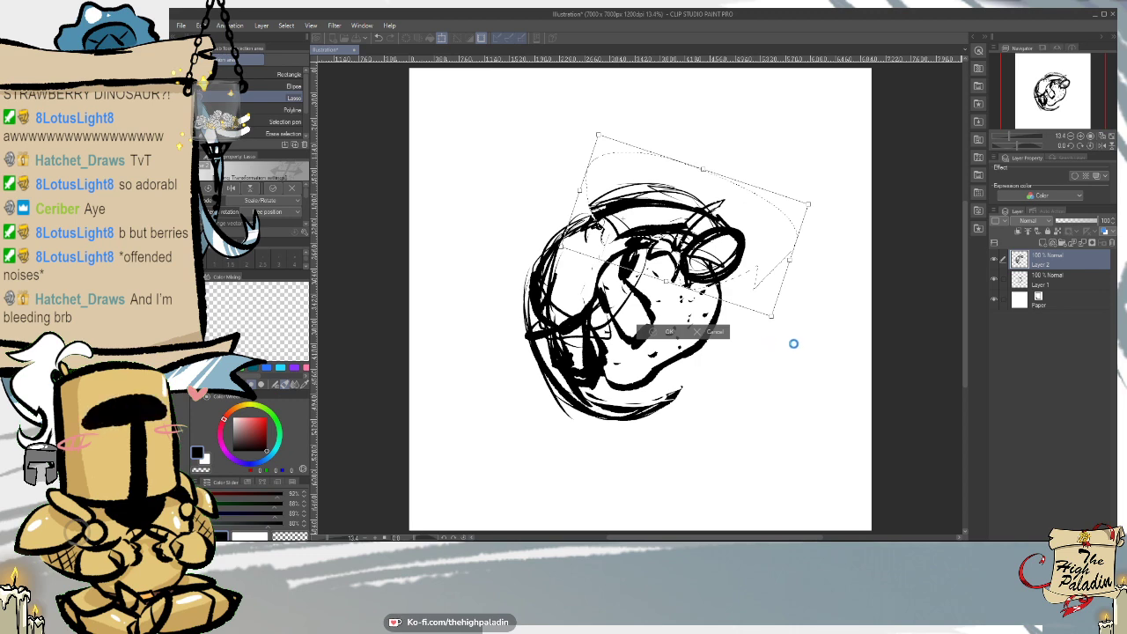
key(Return)
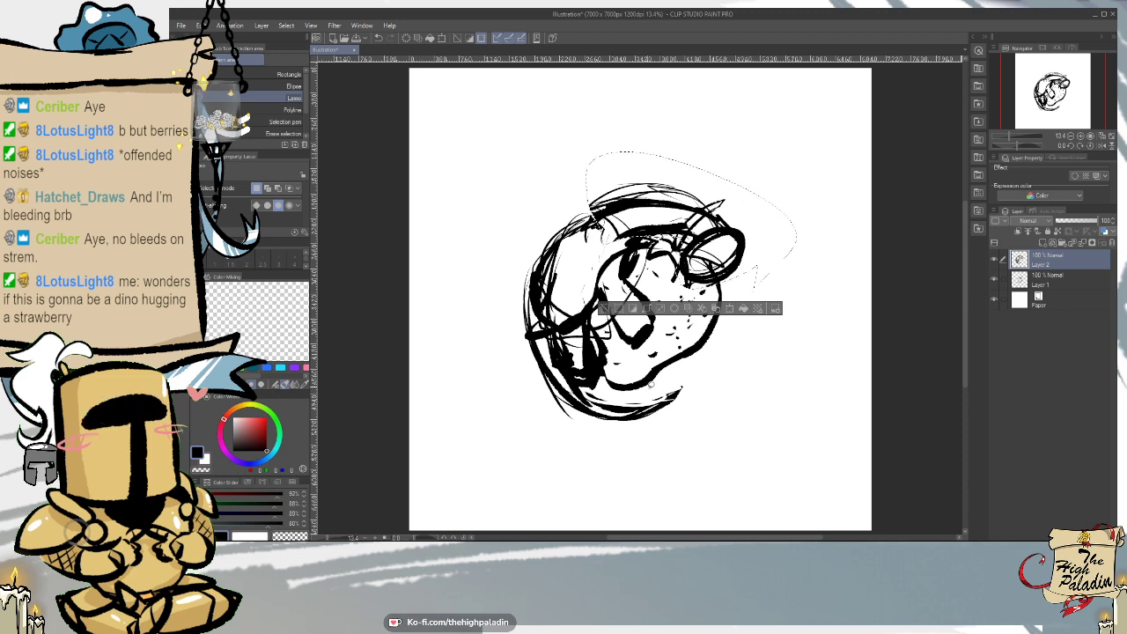
click(702, 414)
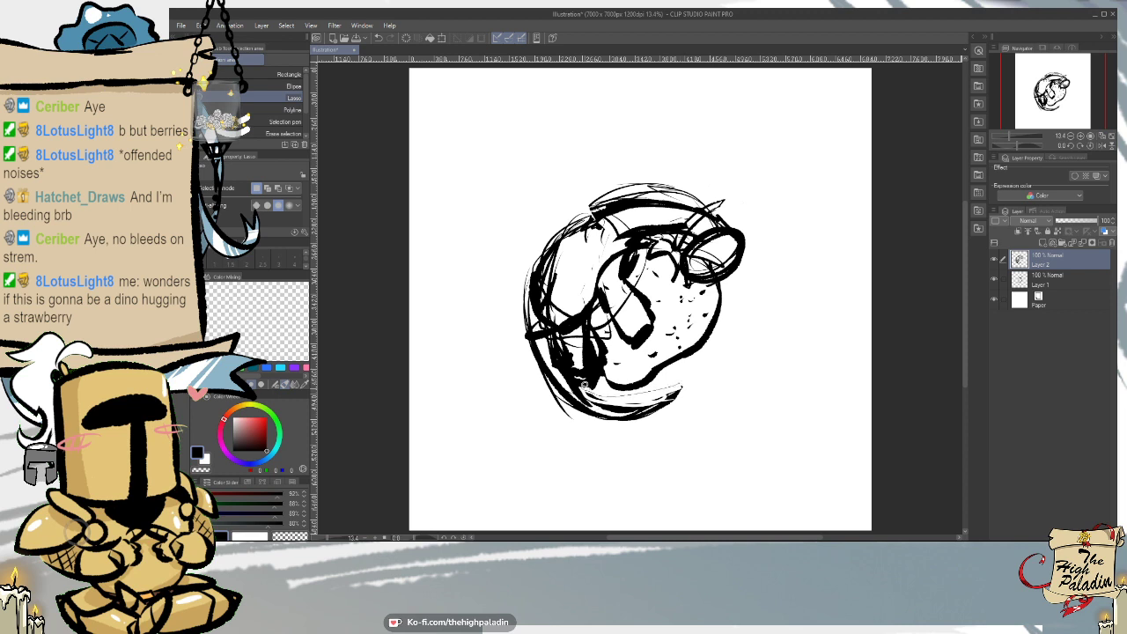
- Select the long tail beneath the strawberry with the lasso, delete it, and clear the selection
mouse_move(499, 345)
mouse_down()
mouse_move(543, 444)
mouse_move(716, 419)
mouse_move(704, 368)
mouse_up()
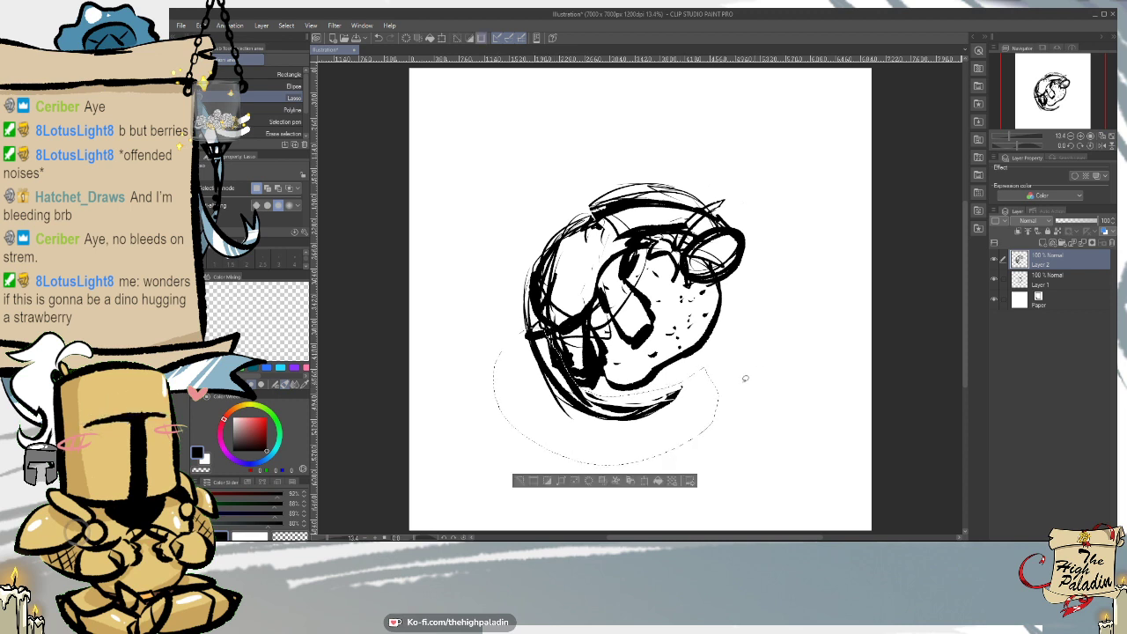
click(644, 481)
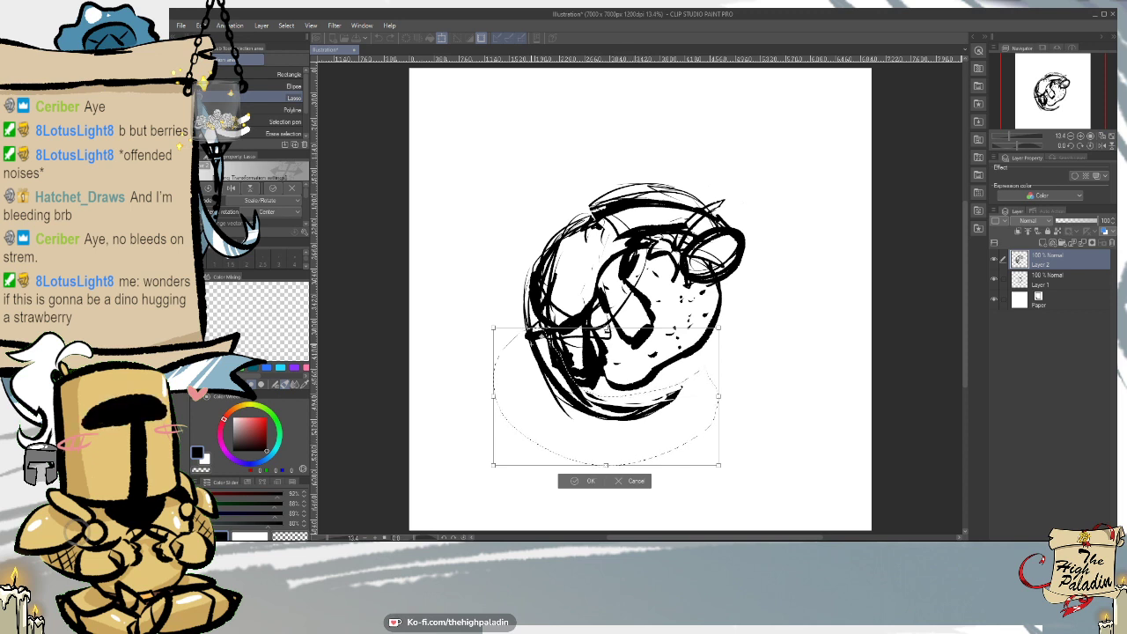
mouse_move(771, 431)
mouse_down()
mouse_move(803, 327)
mouse_move(767, 466)
mouse_up()
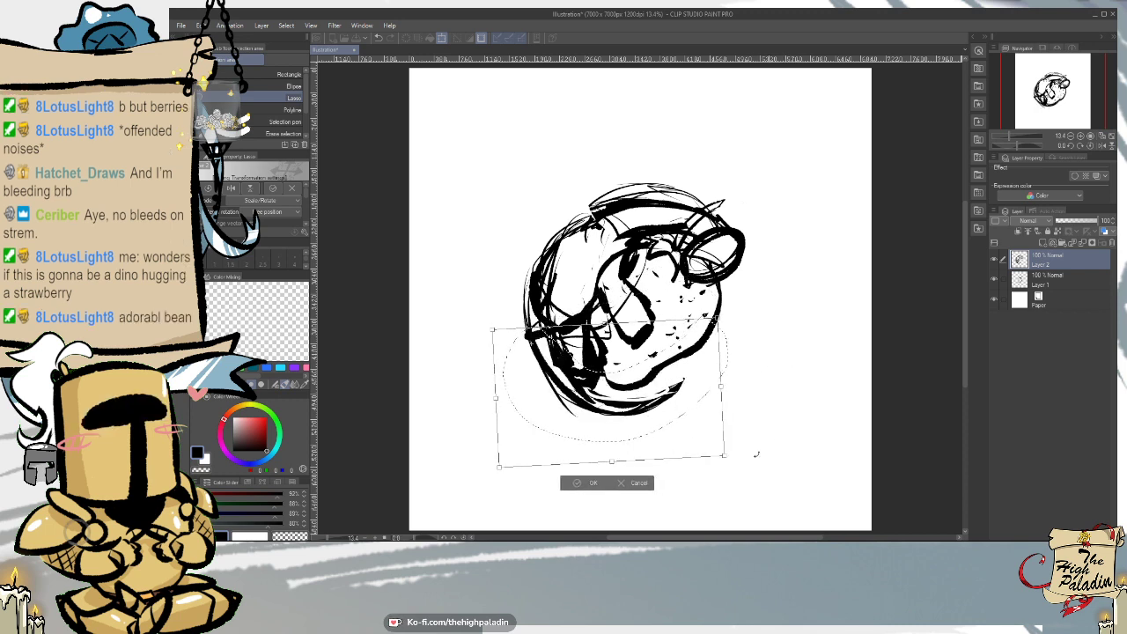
click(641, 484)
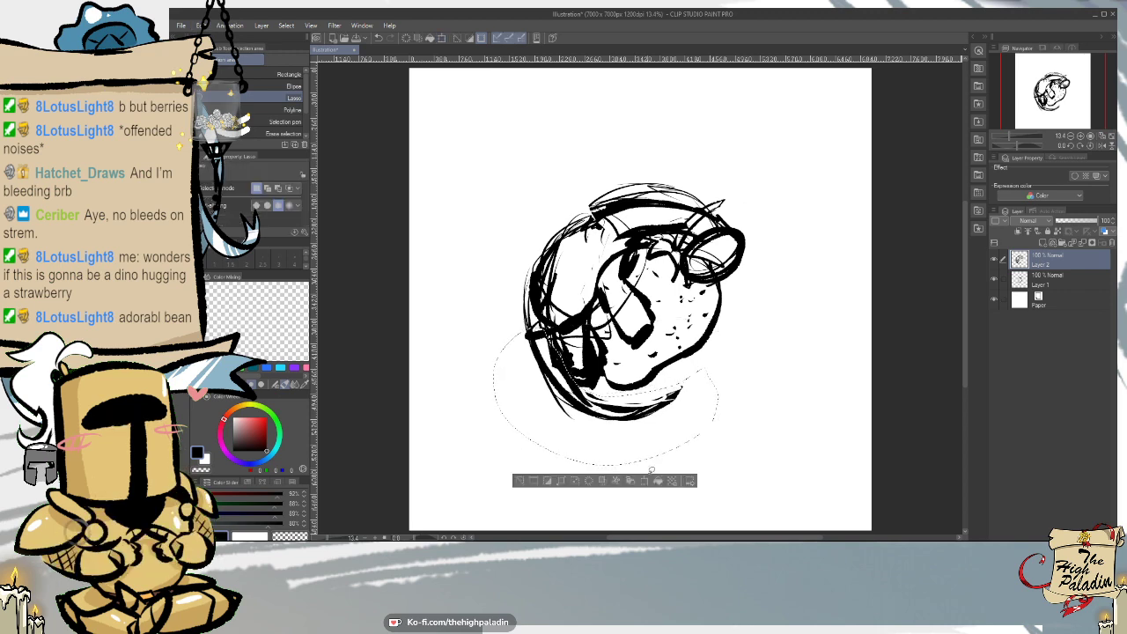
click(201, 24)
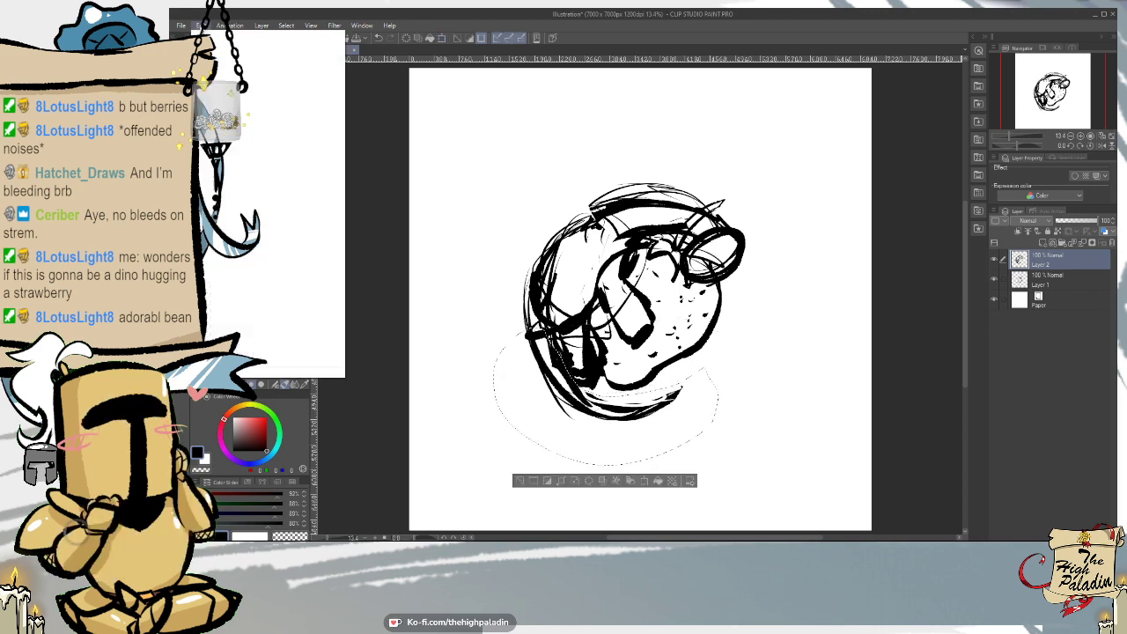
click(233, 67)
key(ctrl+d)
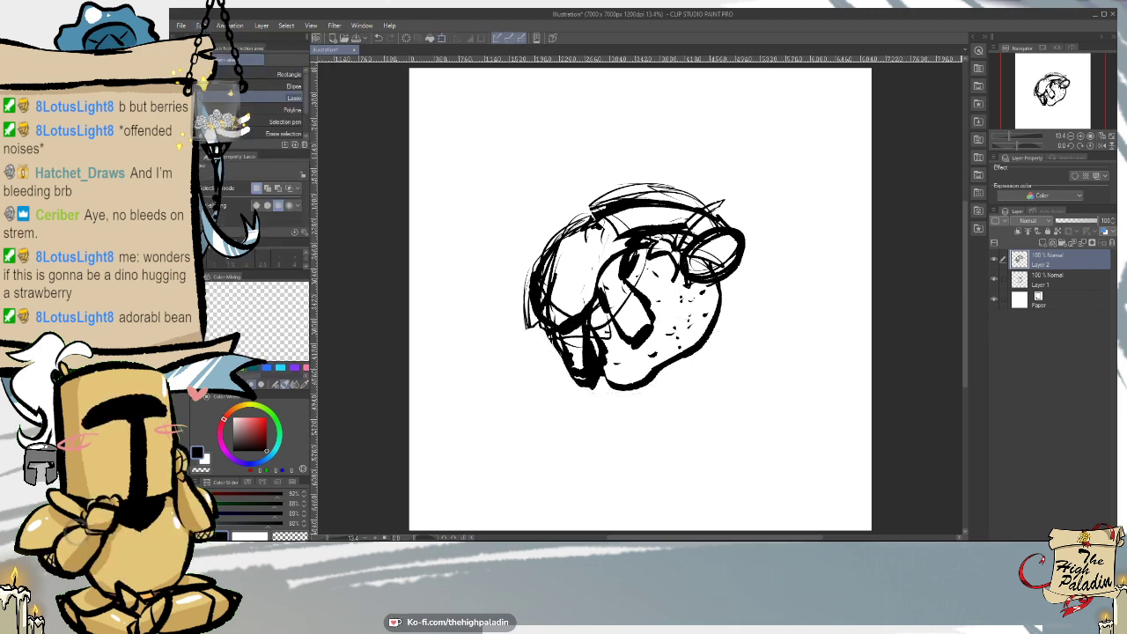
- Redraw the lower back contour with pen strokes curving down toward the leg
key(p)
drag(532, 274, 551, 352)
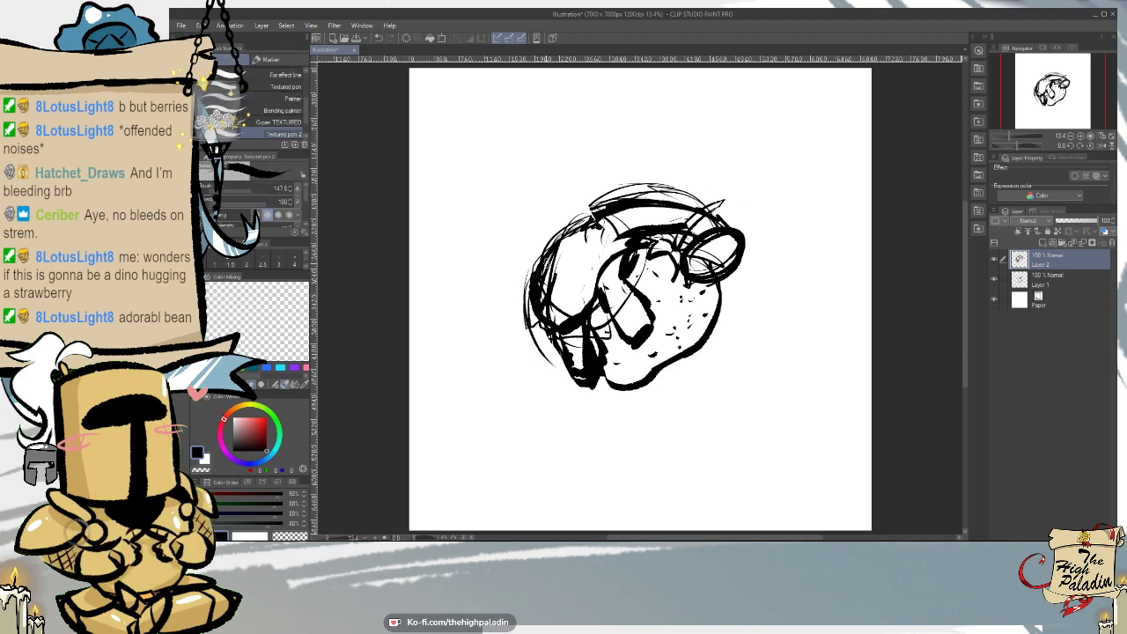
drag(530, 297, 564, 365)
- Try a thick tail sweeping from the back across the strawberry's lower part to a point beyond its edge, and undo the strokes
drag(525, 328, 671, 331)
drag(516, 290, 736, 364)
mouse_move(591, 356)
mouse_down()
mouse_move(731, 359)
mouse_move(705, 339)
mouse_move(722, 348)
mouse_move(581, 347)
mouse_up()
mouse_move(546, 308)
mouse_down()
mouse_move(581, 344)
mouse_move(573, 349)
mouse_up()
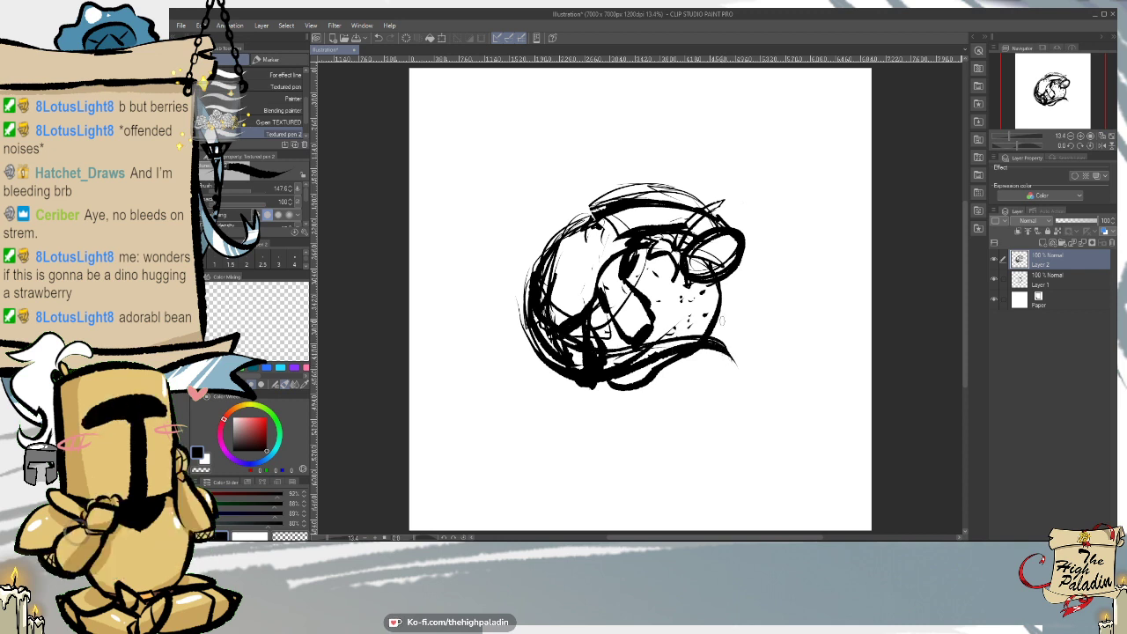
key(ctrl+z)
key(ctrl+z)
key(ctrl+z)
key(ctrl+z)
key(ctrl+z)
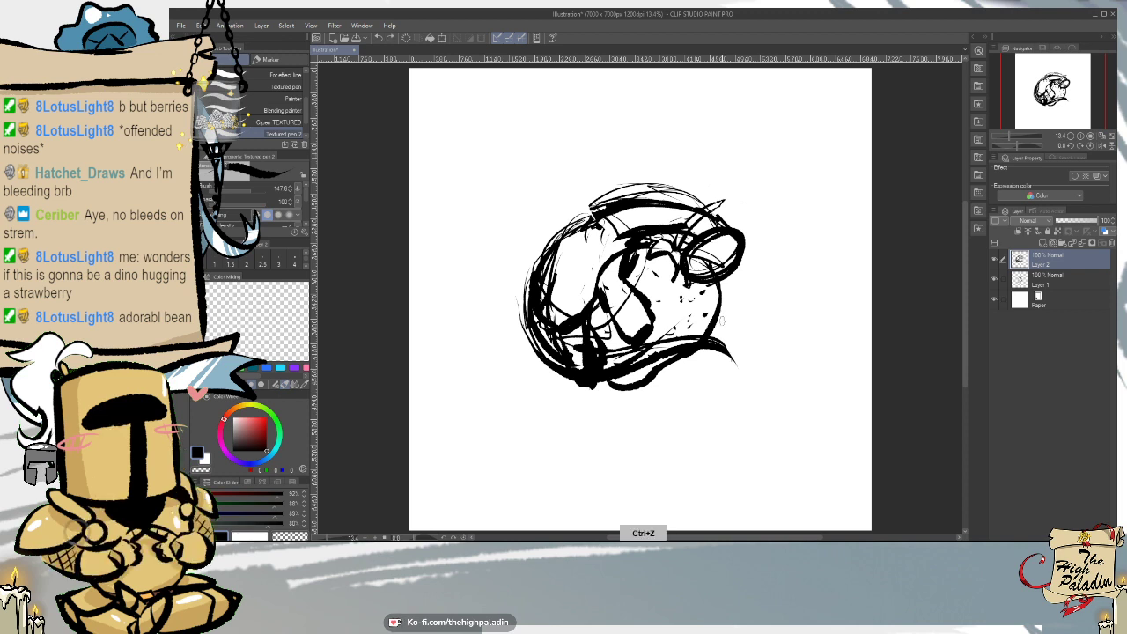
key(ctrl+z)
key(ctrl+z)
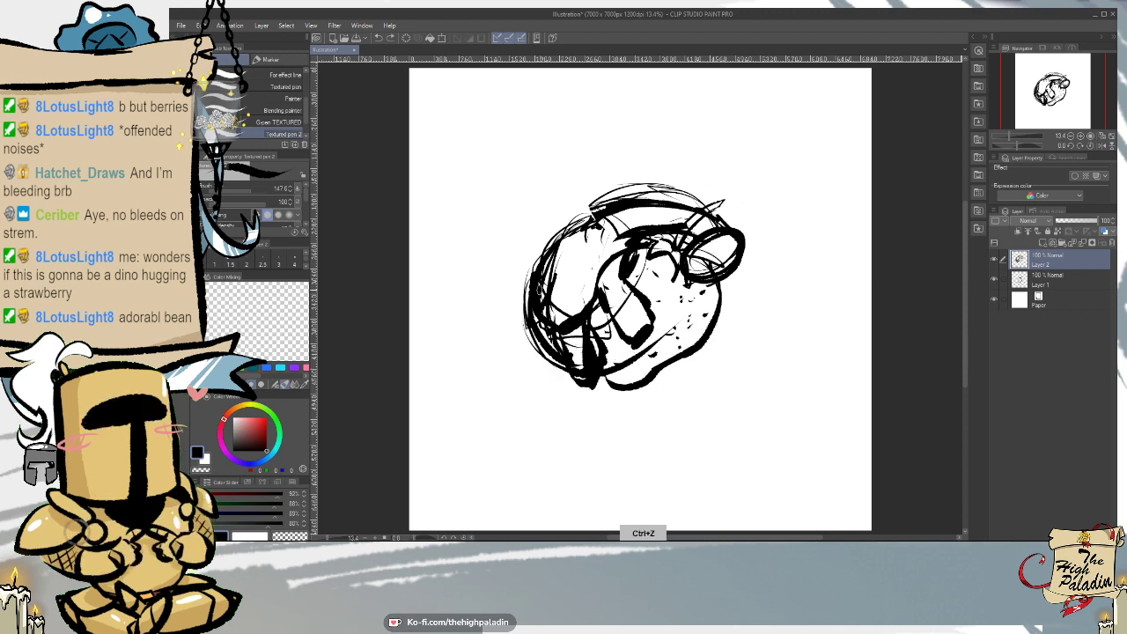
- Try single tail strokes along the strawberry's underside, undoing each one
drag(535, 345, 699, 402)
key(ctrl+z)
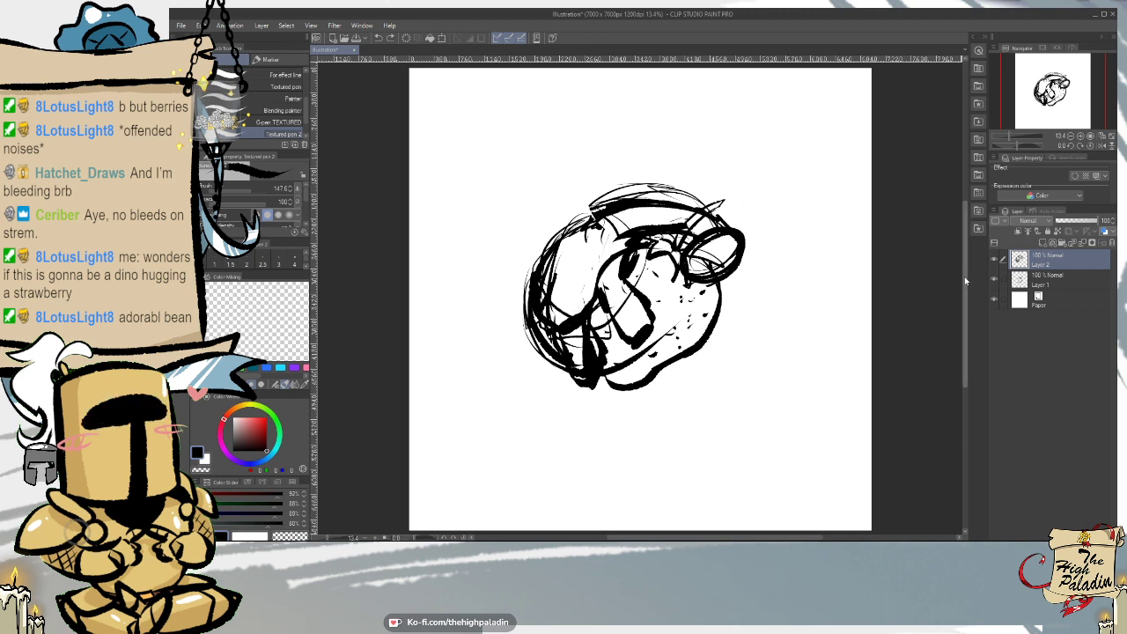
drag(608, 374, 717, 356)
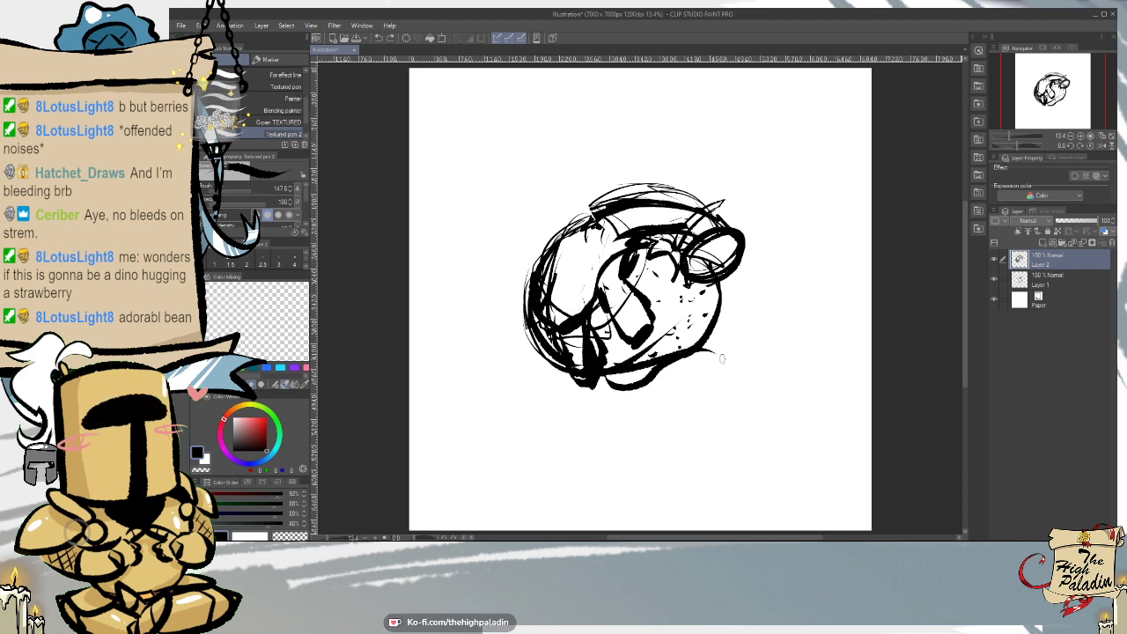
key(ctrl+z)
- Try a layered tail wrapping from the lower back around the leg and over the strawberry's lower edge, and undo it
mouse_move(527, 328)
mouse_down()
mouse_move(567, 390)
mouse_move(592, 396)
mouse_up()
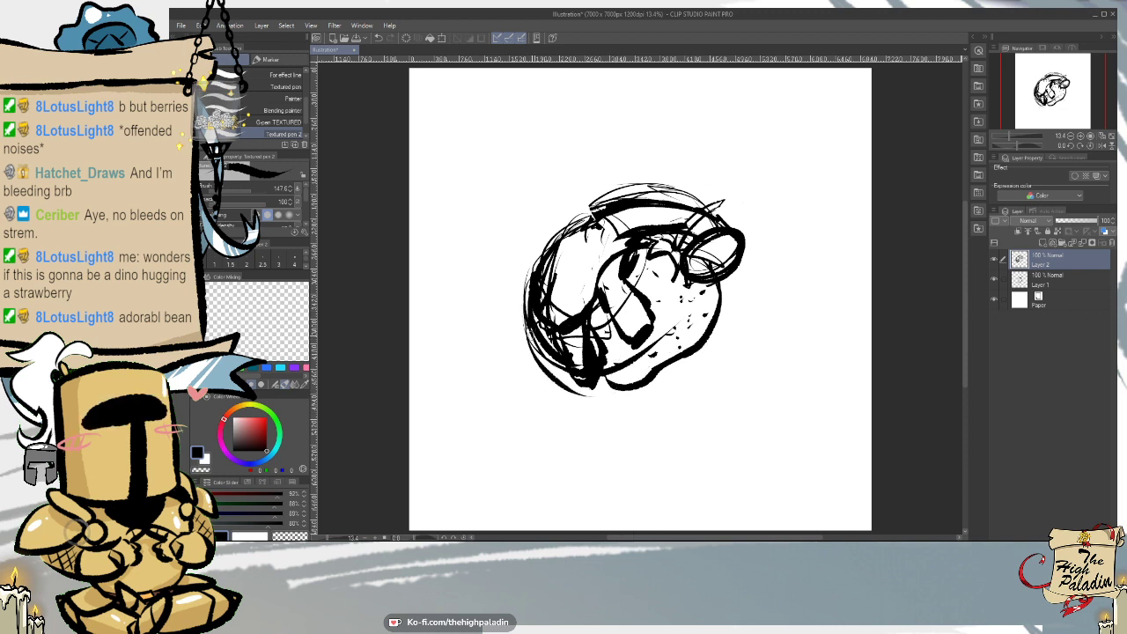
drag(537, 353, 697, 344)
drag(568, 387, 716, 351)
drag(608, 350, 705, 328)
mouse_move(572, 351)
mouse_down()
mouse_move(705, 334)
mouse_move(722, 312)
mouse_move(705, 344)
mouse_up()
key(ctrl+z)
key(ctrl+z)
key(ctrl+z)
key(ctrl+z)
key(ctrl+z)
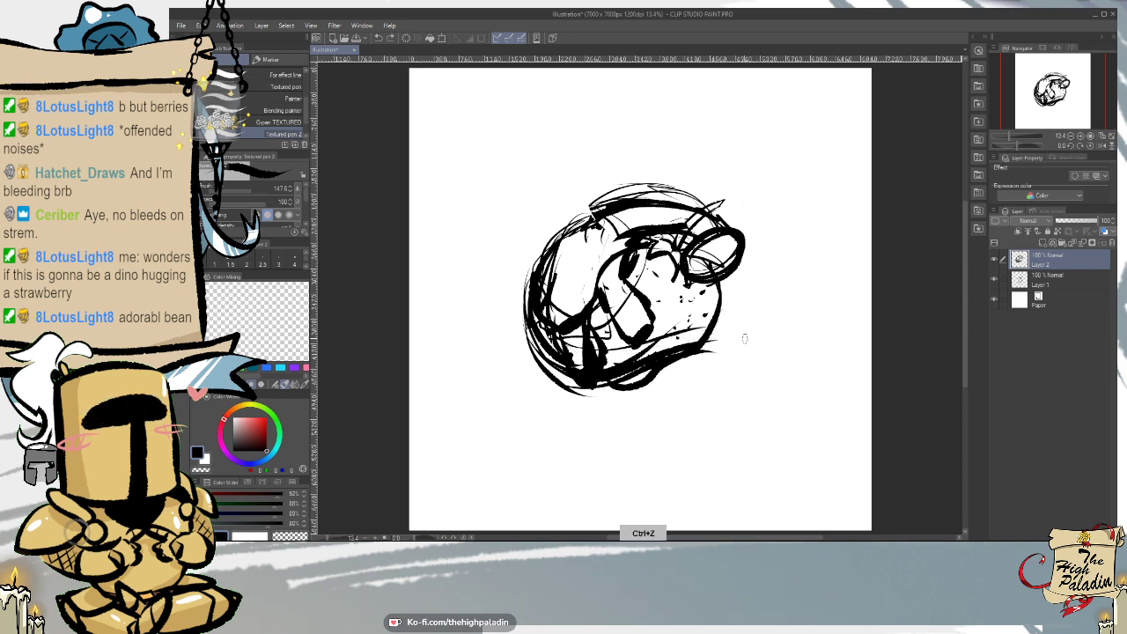
key(ctrl+z)
key(ctrl+z)
key(ctrl+z)
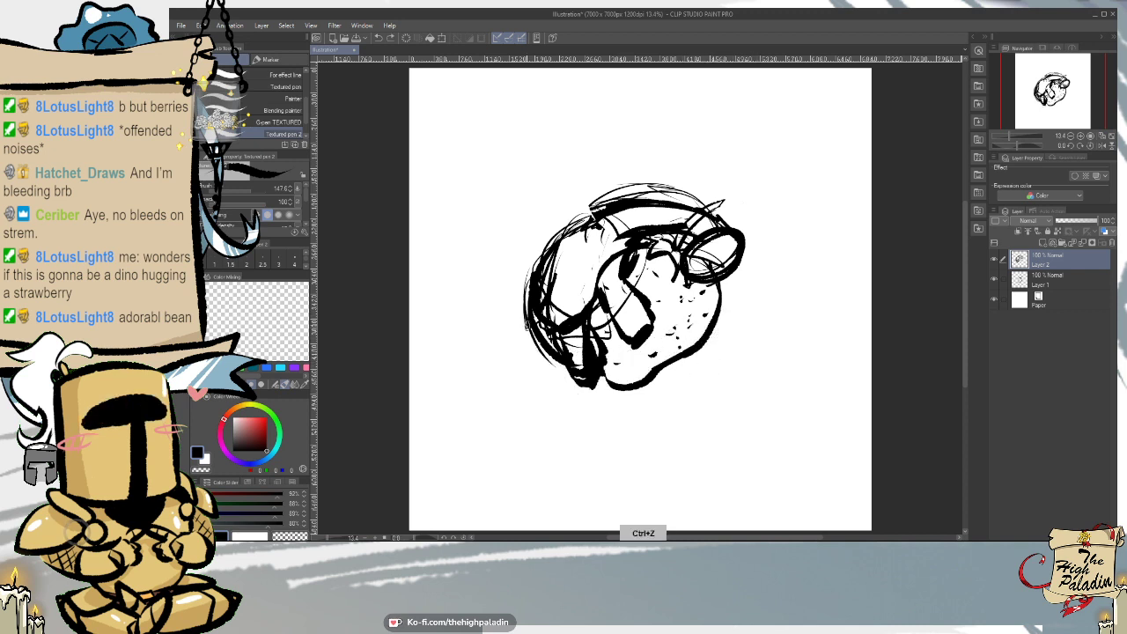
- Try alternative tail curves from the strawberry's base, one trailing far outward and one hugging its outer edge, undoing each
drag(605, 365, 715, 335)
key(ctrl+z)
drag(616, 388, 804, 380)
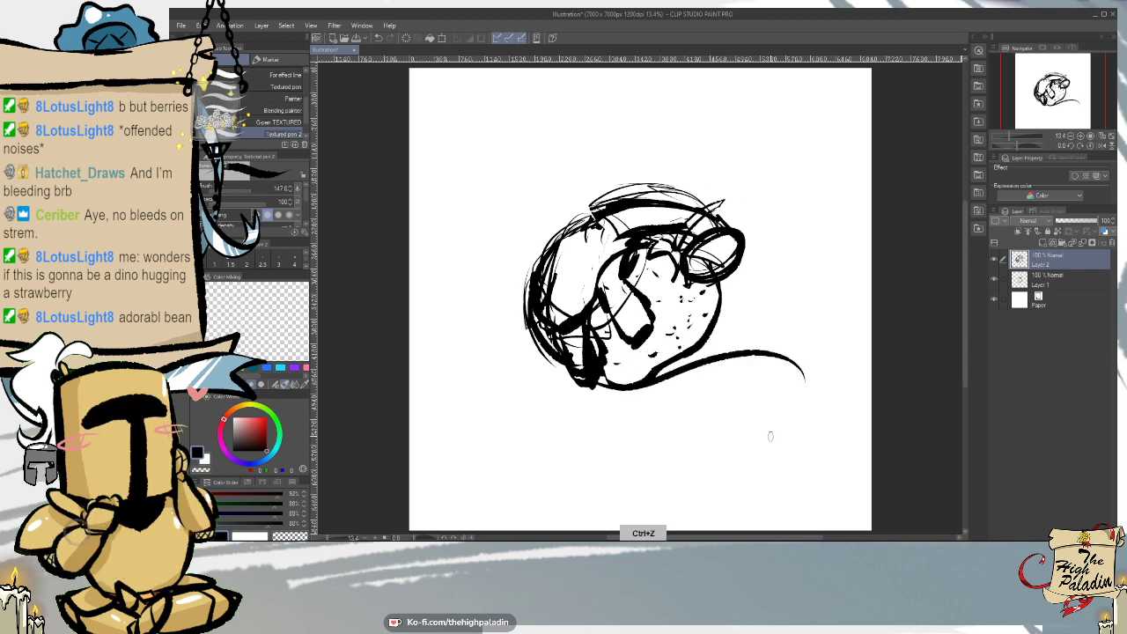
key(ctrl+z)
drag(610, 384, 727, 306)
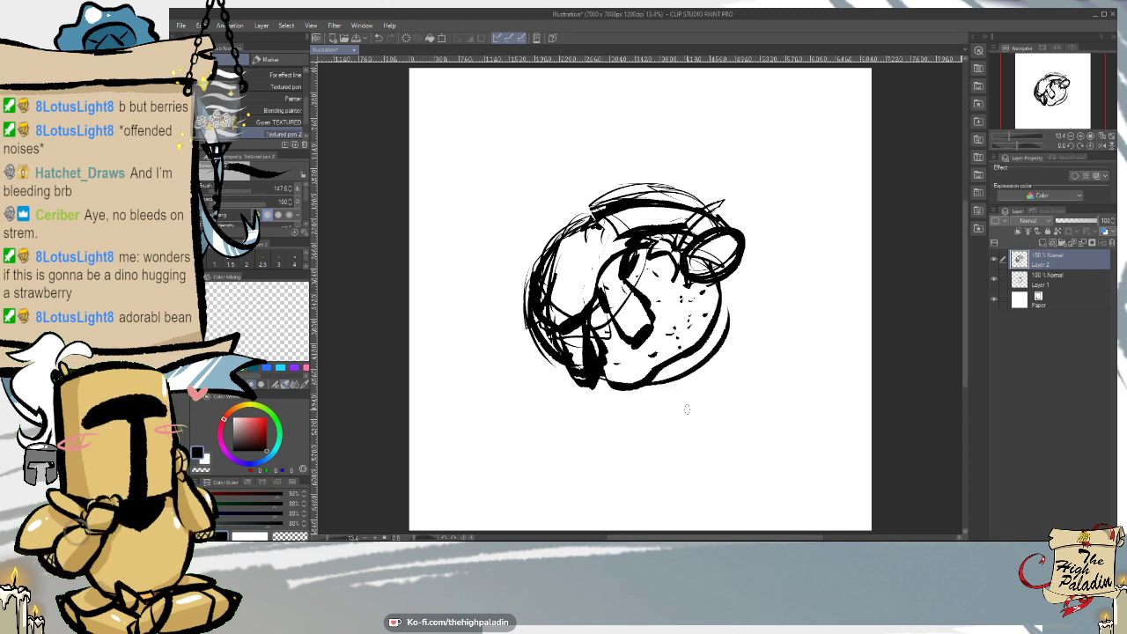
key(ctrl+z)
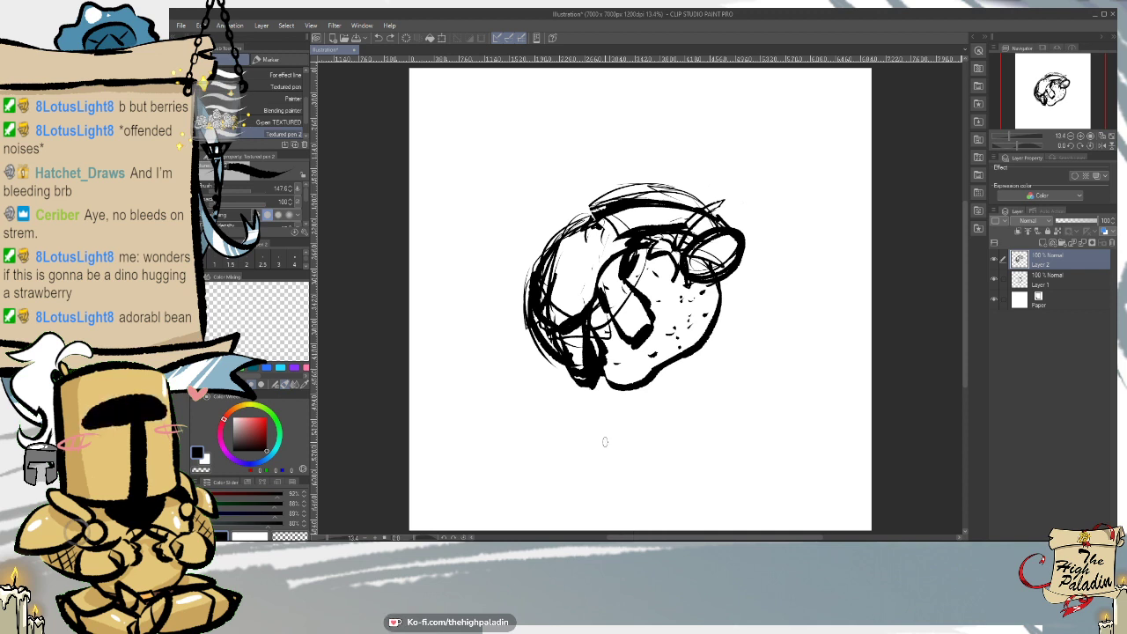
- Lower the dinosaur sketch layer's opacity to 30% and add a new layer above it
drag(1089, 221, 1069, 220)
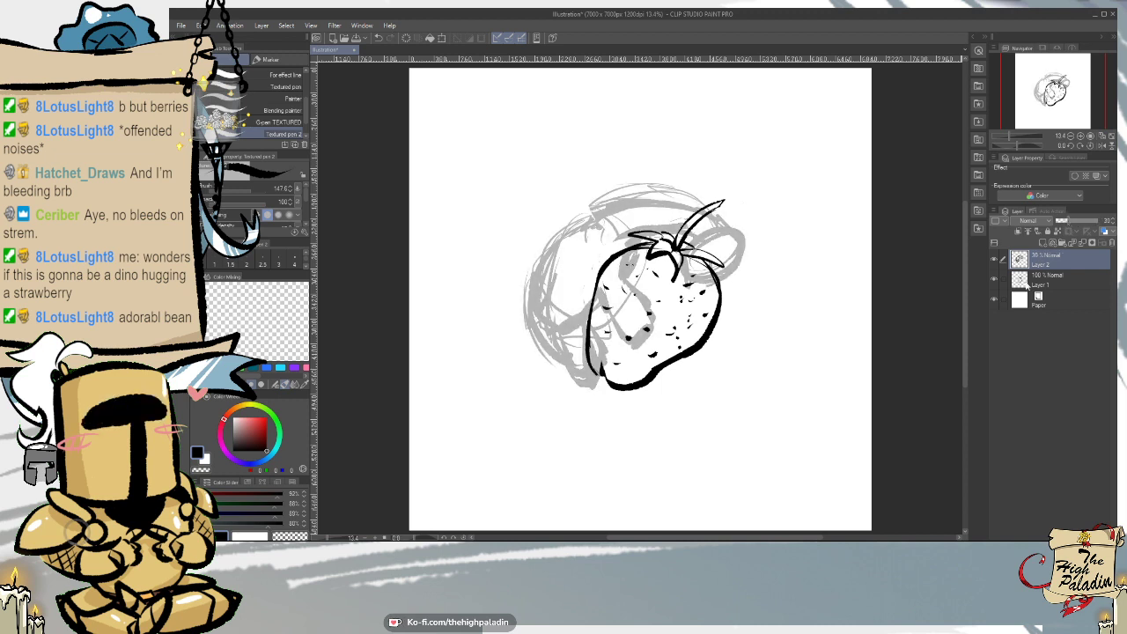
click(1043, 242)
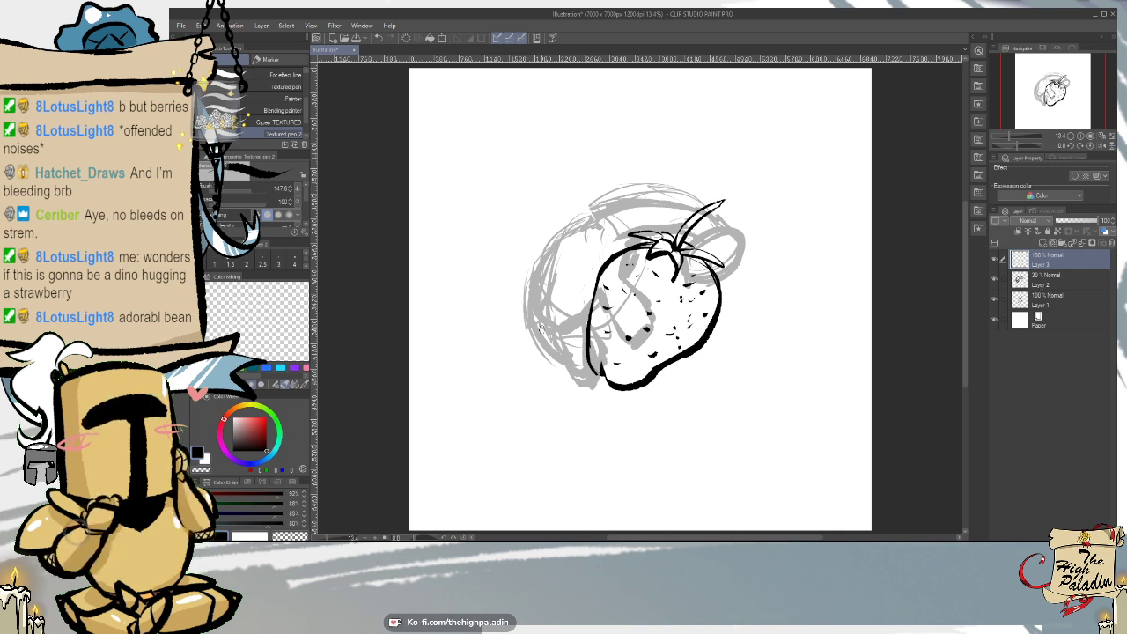
- Try a pointed tail extending outward from the lower back on the sketch layer, undo it, and return to Layer 3
click(1046, 282)
mouse_move(528, 301)
mouse_down()
mouse_move(455, 378)
mouse_move(568, 337)
mouse_up()
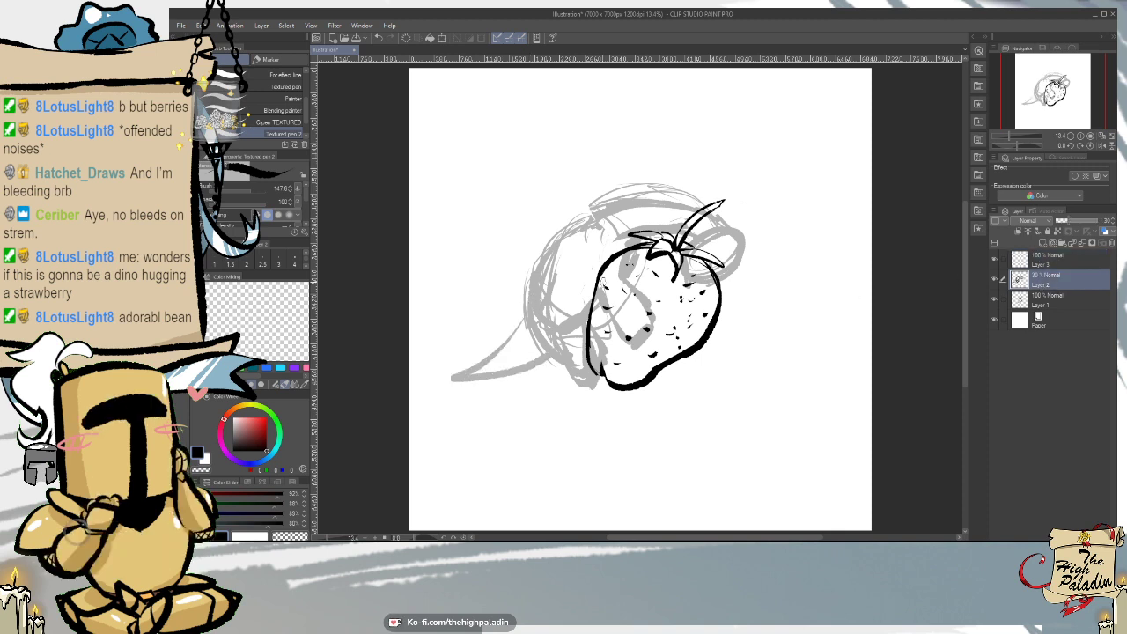
key(ctrl+z)
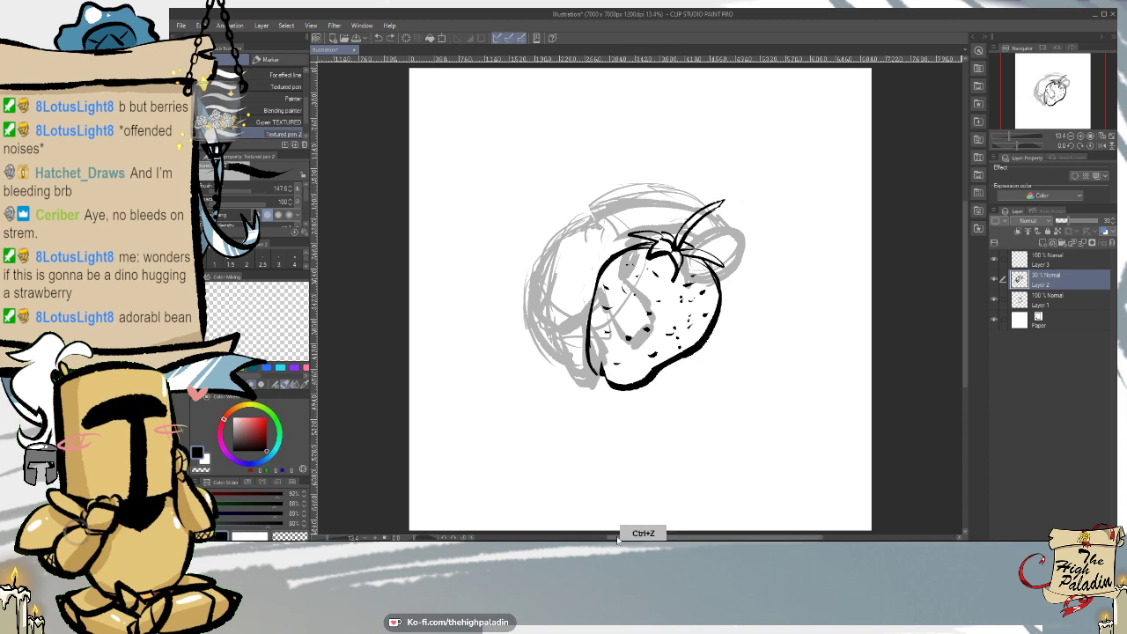
click(1057, 256)
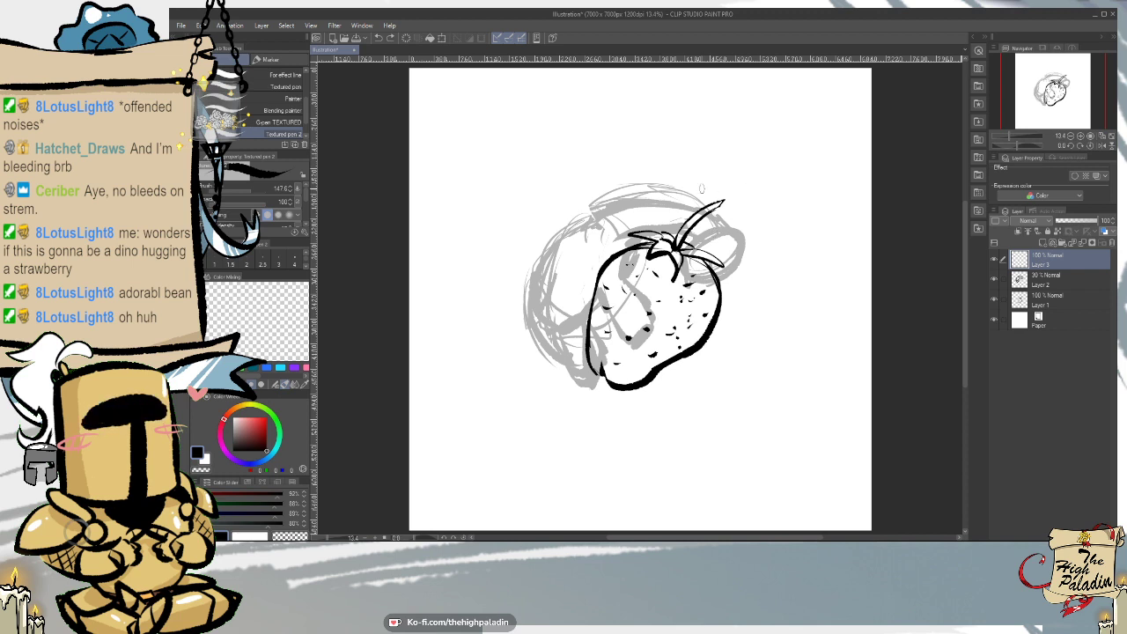
- Try several arcing strokes for the neck's upper contour on Layer 3, undoing each one
mouse_move(610, 206)
mouse_down()
mouse_move(648, 192)
mouse_move(726, 201)
mouse_up()
key(ctrl+z)
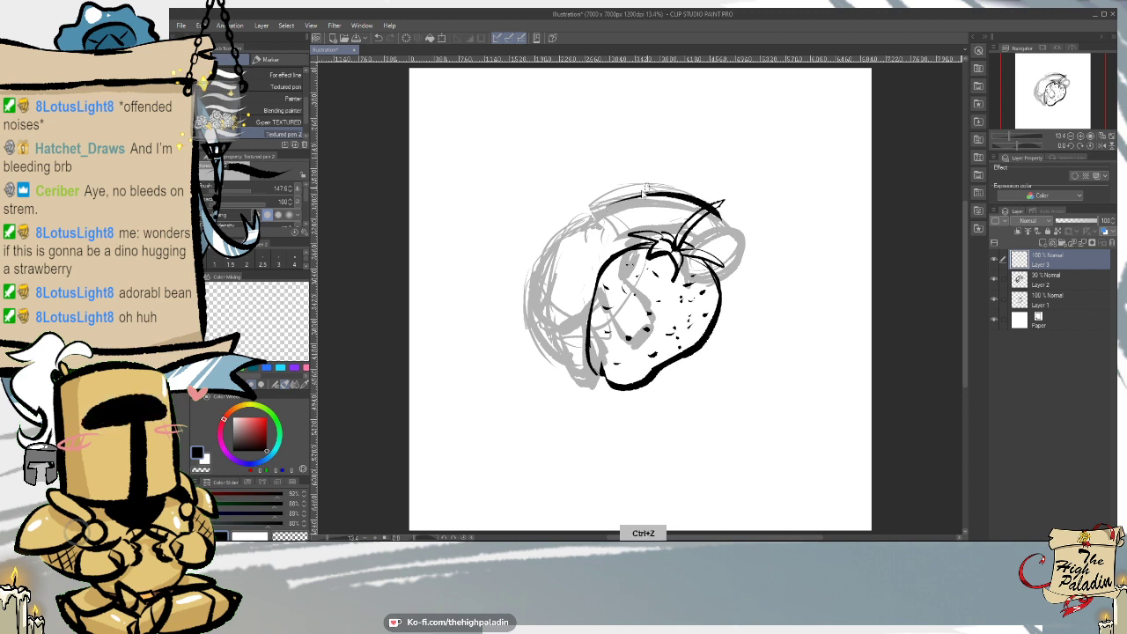
drag(608, 201, 729, 221)
key(ctrl+z)
mouse_move(609, 204)
mouse_down()
mouse_move(655, 200)
mouse_move(736, 240)
mouse_up()
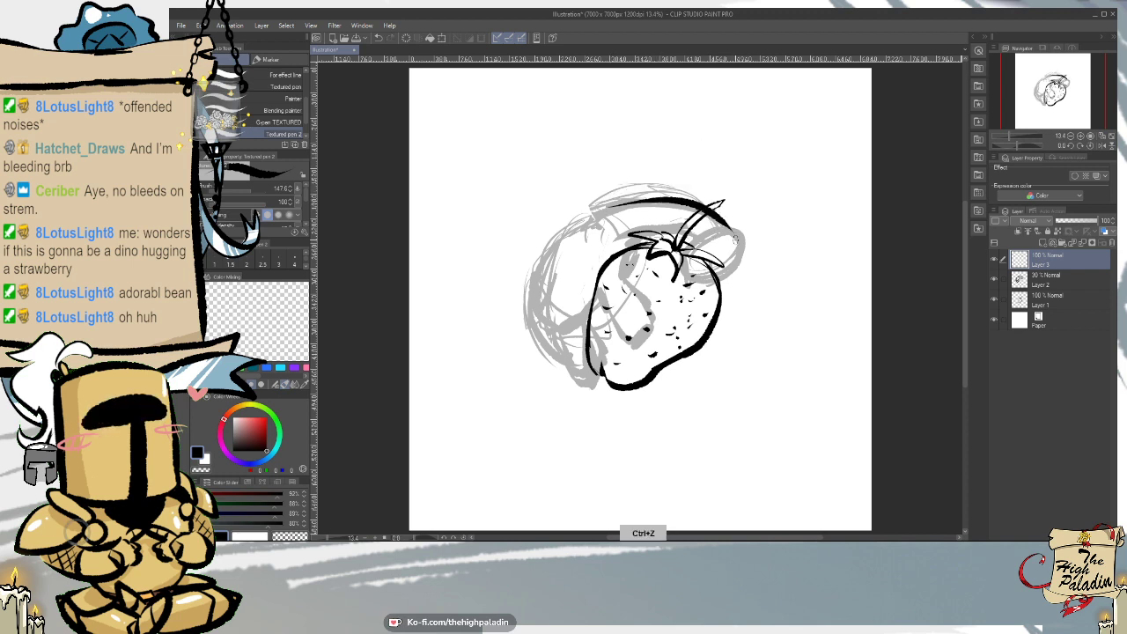
key(ctrl+z)
mouse_move(609, 206)
mouse_down()
mouse_move(720, 214)
mouse_move(731, 227)
mouse_up()
key(ctrl+z)
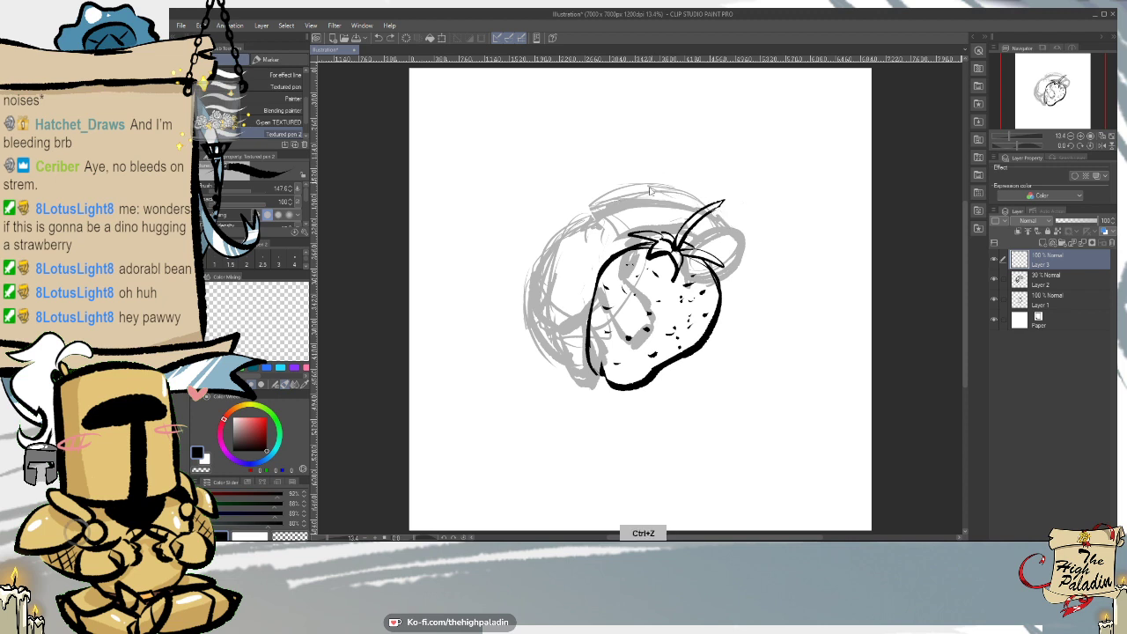
- Ink the neck's upper contour in one sweep around the head's outer side, and close the rounded head outline over the sketch
mouse_move(611, 206)
mouse_down()
mouse_move(723, 216)
mouse_move(739, 266)
mouse_up()
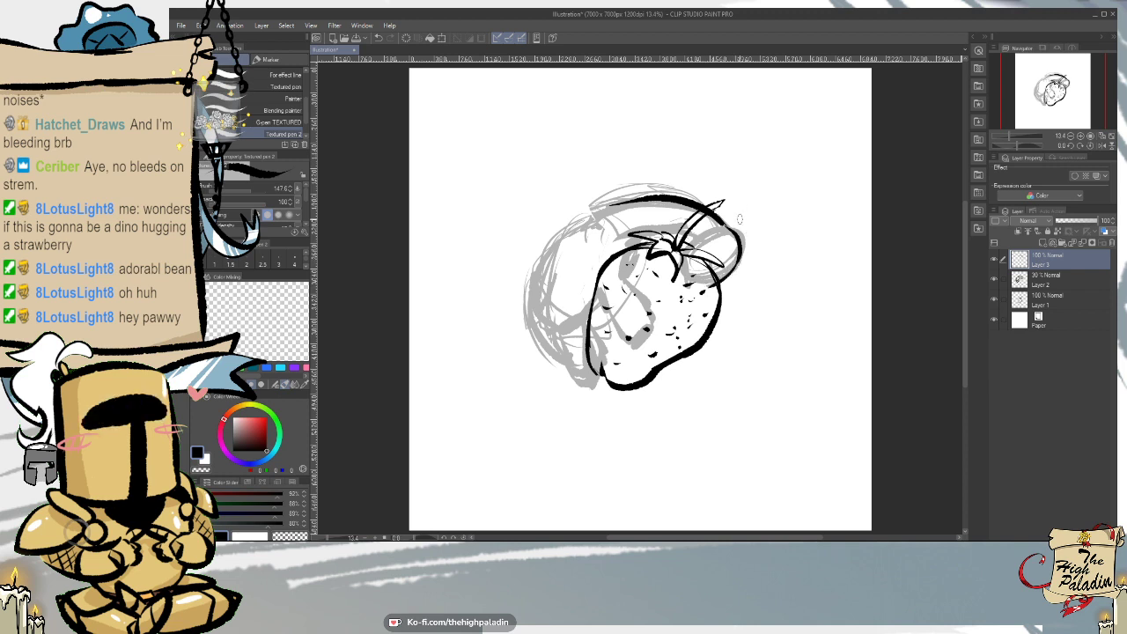
mouse_move(691, 252)
mouse_down()
mouse_move(722, 261)
mouse_move(730, 250)
mouse_move(737, 264)
mouse_move(705, 276)
mouse_up()
key(e)
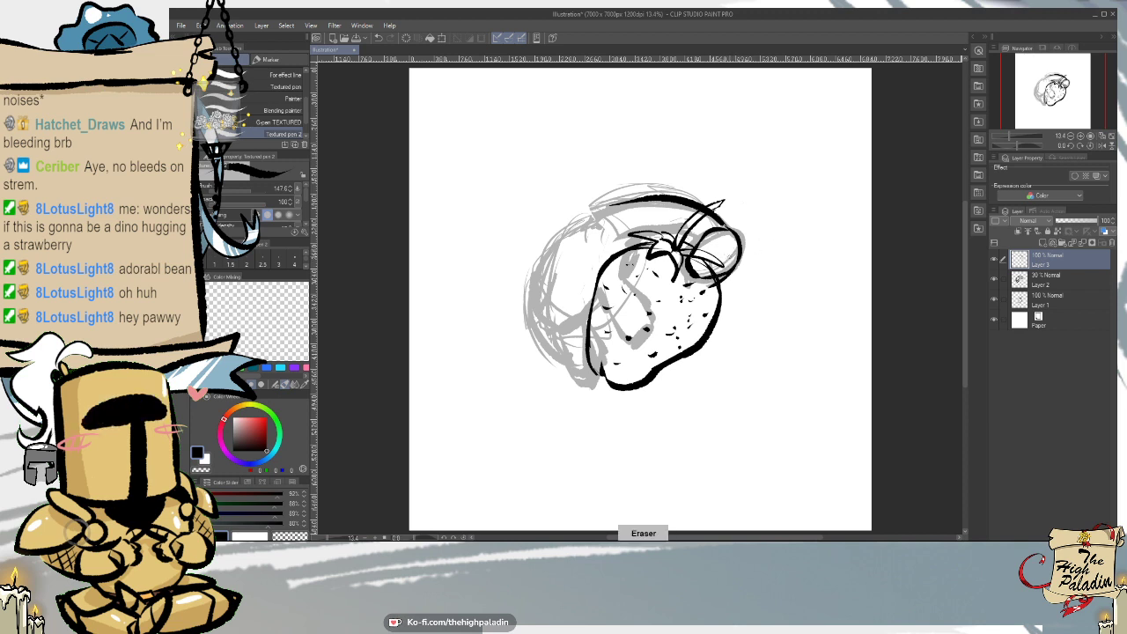
key(p)
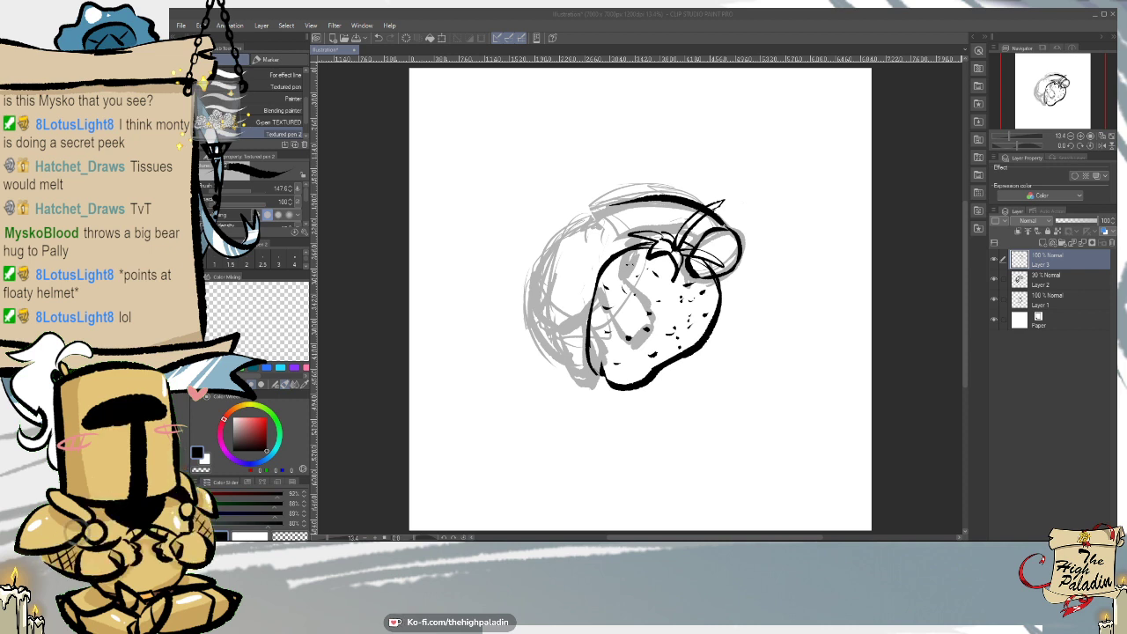
- Ink the neck's lower contour from the head to the chest, and a front leg with dark toes resting on the strawberry
click(1013, 365)
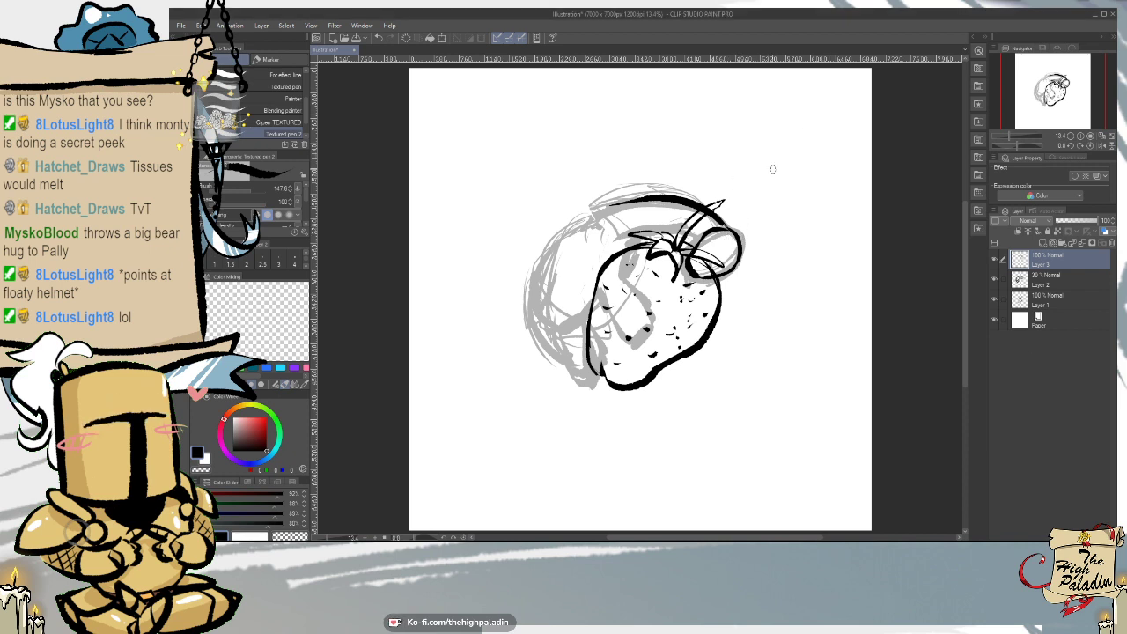
mouse_move(695, 238)
mouse_down()
mouse_move(636, 236)
mouse_move(628, 248)
mouse_up()
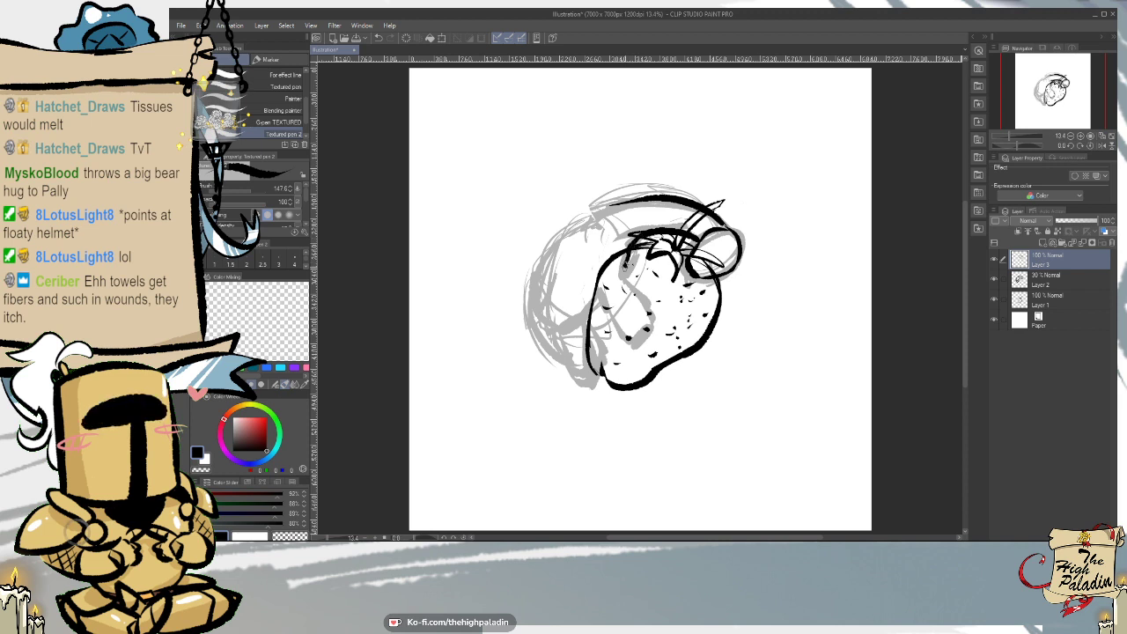
mouse_move(625, 267)
mouse_down()
mouse_move(654, 320)
mouse_move(625, 338)
mouse_move(644, 329)
mouse_move(619, 328)
mouse_move(623, 308)
mouse_move(604, 280)
mouse_move(627, 293)
mouse_move(625, 347)
mouse_up()
key(ctrl+z)
key(e)
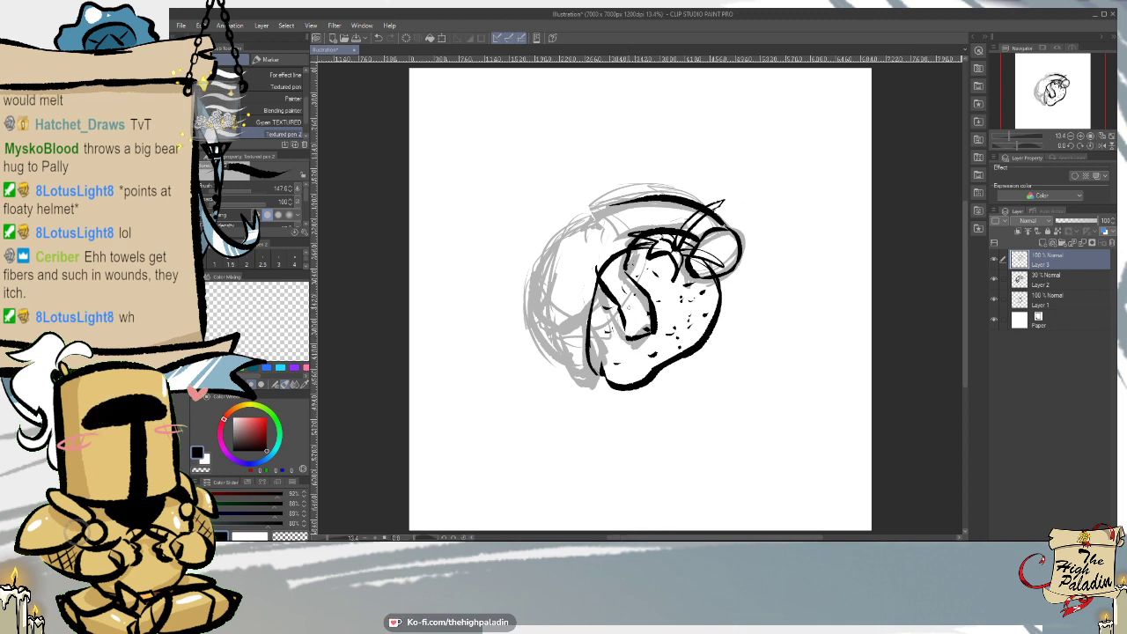
drag(628, 340, 639, 337)
key(p)
drag(625, 324, 643, 336)
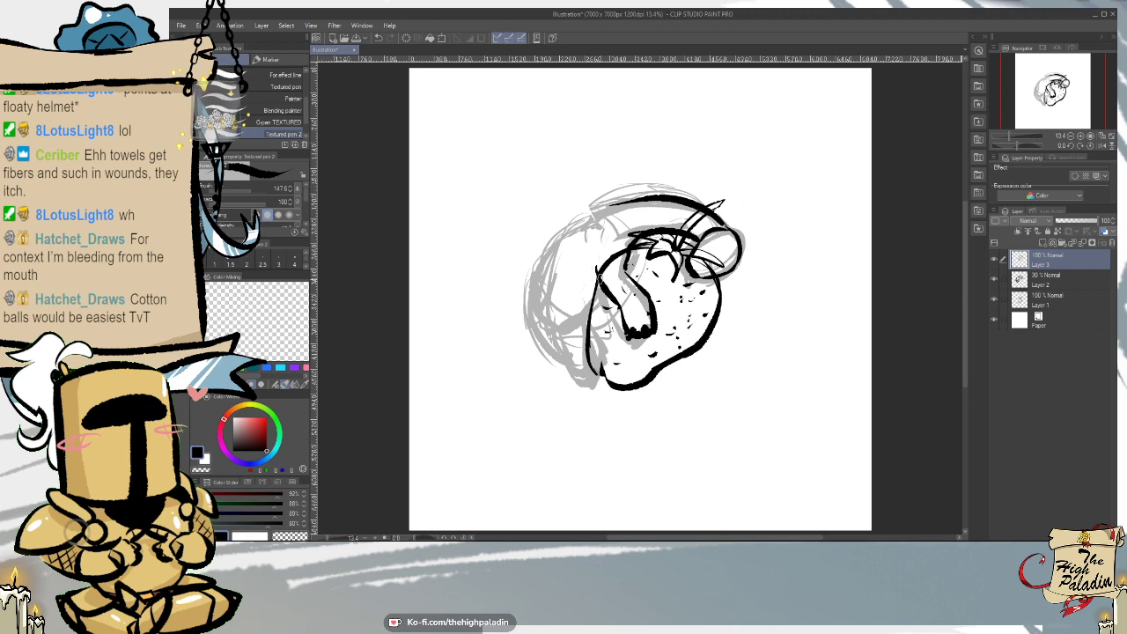
- Ink the belly line and hind leg beside the strawberry's lower edge, replacing the foot's bottom line with a raised foot with dark toes
drag(601, 275, 572, 327)
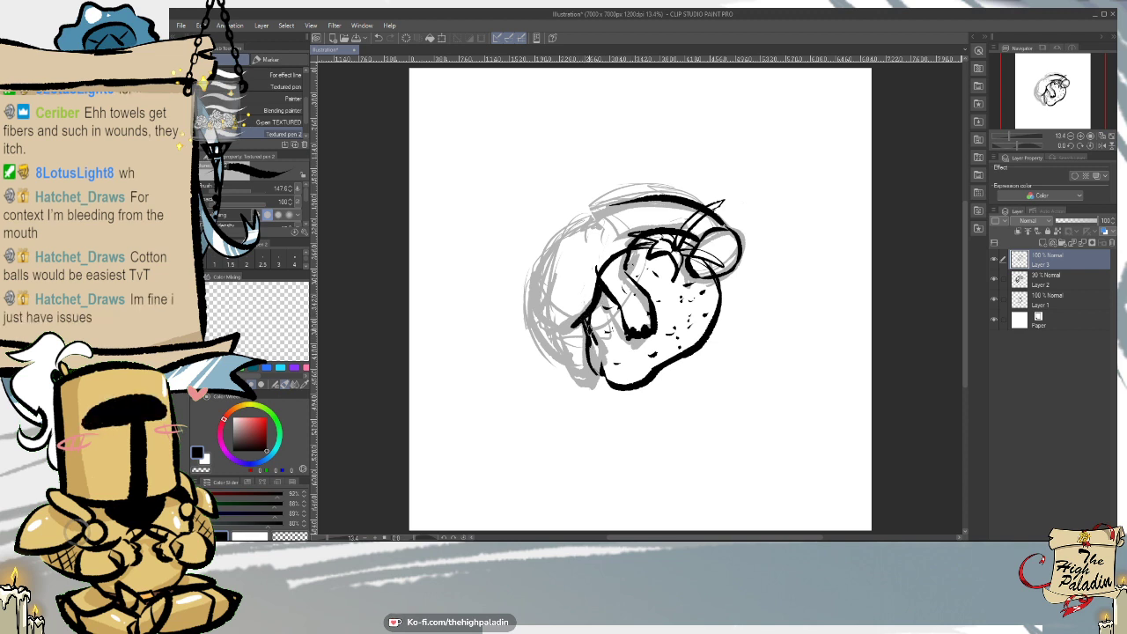
mouse_move(602, 356)
mouse_down()
mouse_move(597, 388)
mouse_move(572, 366)
mouse_up()
mouse_move(557, 335)
mouse_down()
mouse_move(574, 384)
mouse_move(556, 332)
mouse_up()
key(ctrl+z)
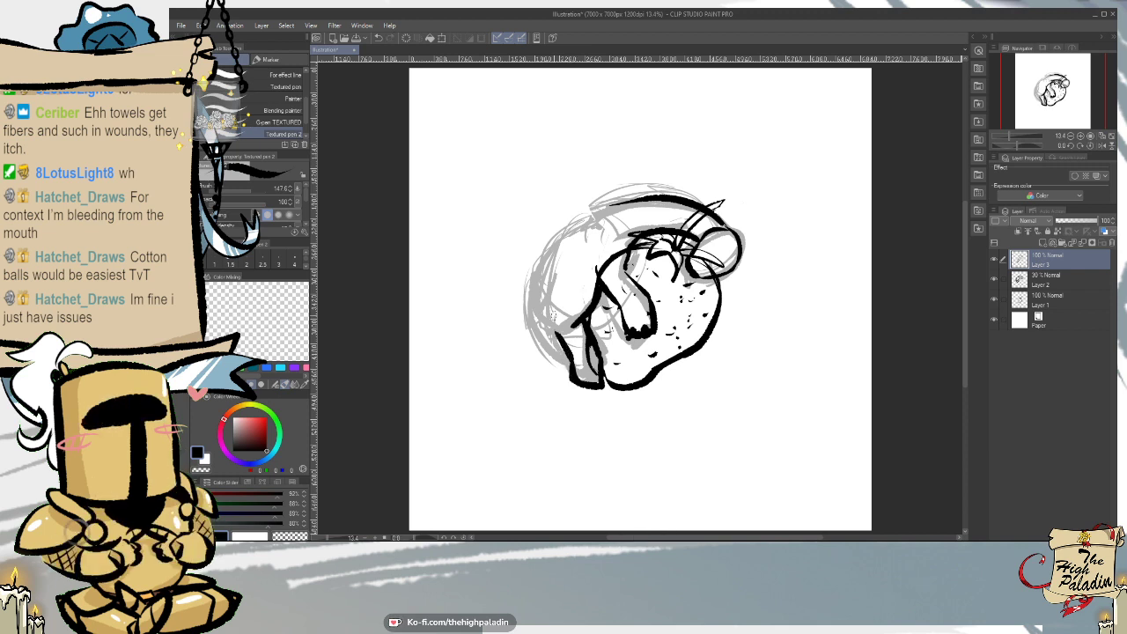
key(e)
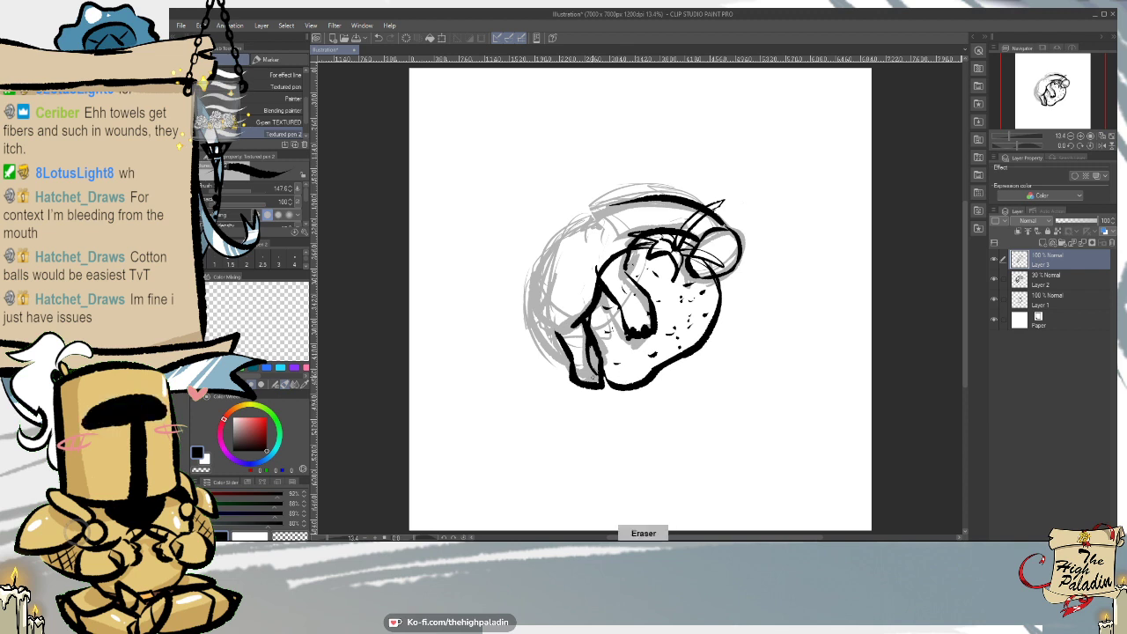
mouse_move(590, 387)
mouse_down()
mouse_move(604, 377)
mouse_move(574, 380)
mouse_move(595, 384)
mouse_up()
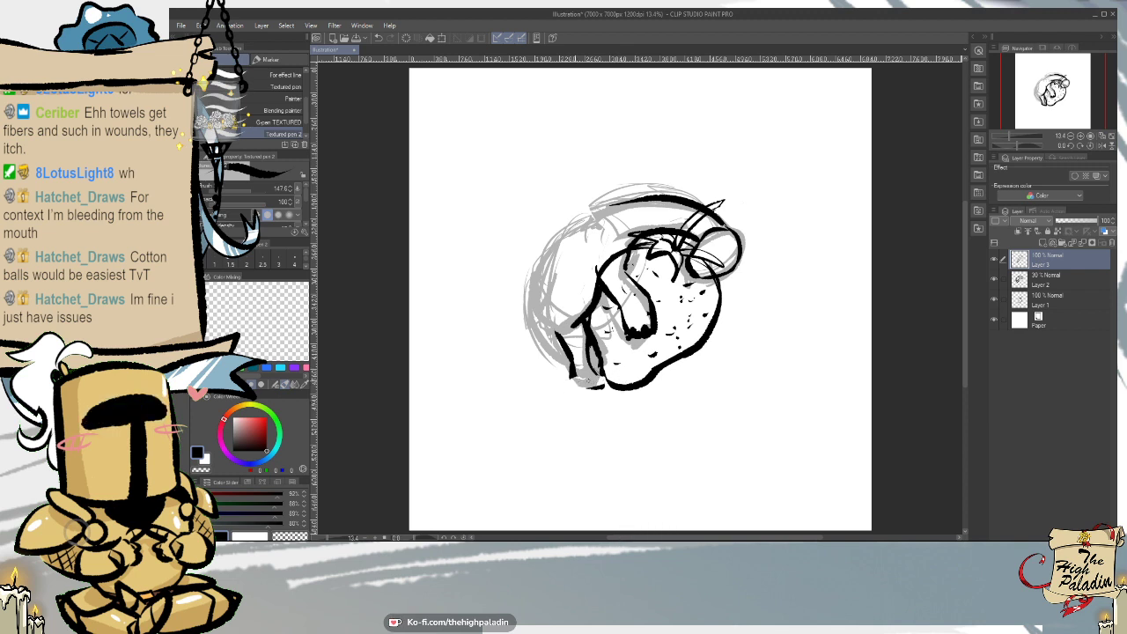
key(p)
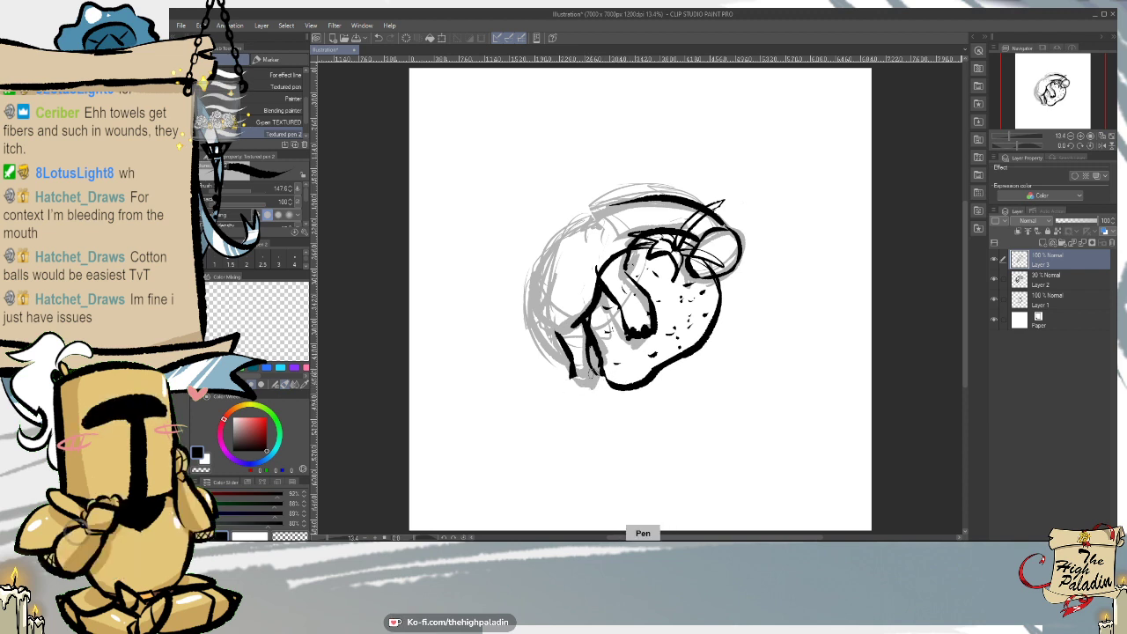
mouse_move(574, 375)
mouse_down()
mouse_move(608, 374)
mouse_move(570, 378)
mouse_move(588, 380)
mouse_up()
key(ctrl+z)
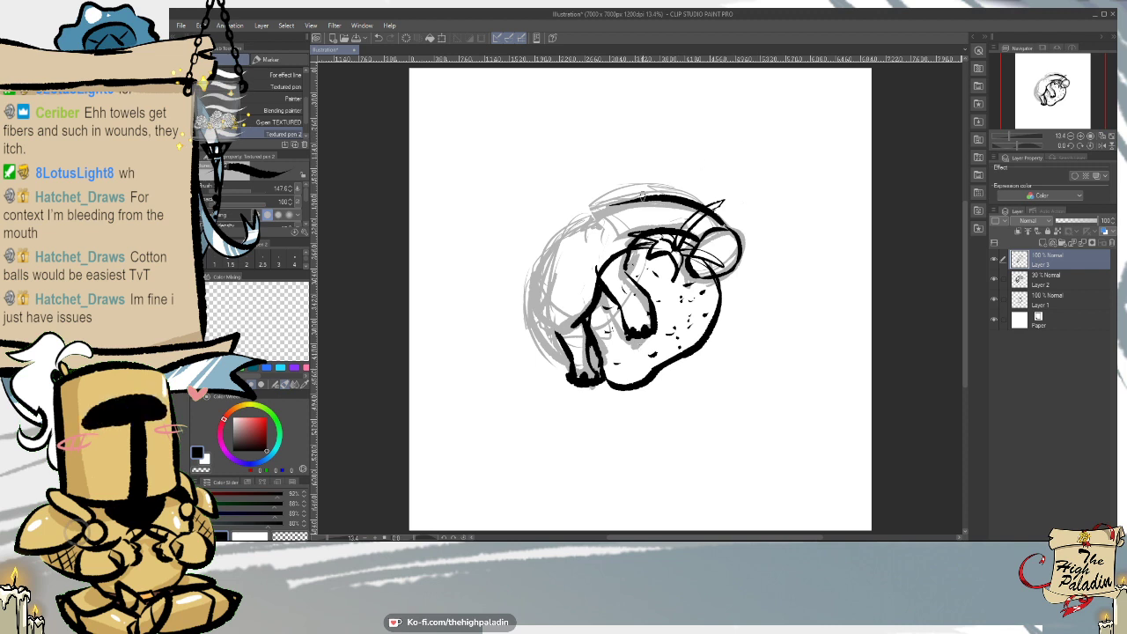
- Ink the dinosaur's back in a thick curve continuing from the neck around the rump to the hind foot
mouse_move(608, 208)
mouse_down()
mouse_move(534, 257)
mouse_move(543, 339)
mouse_up()
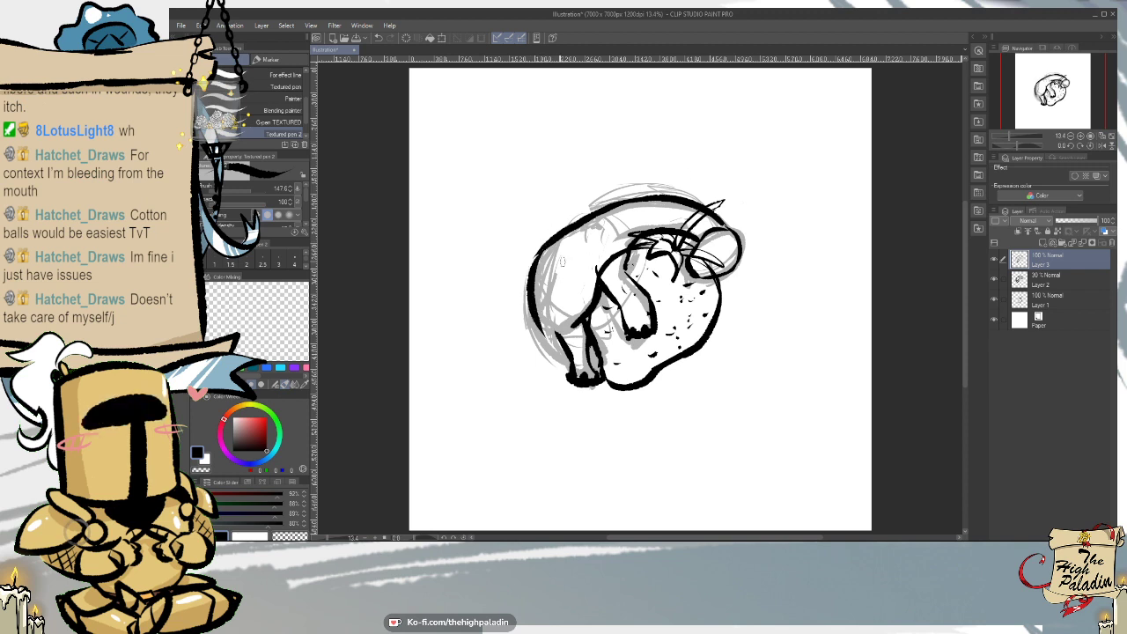
mouse_move(528, 284)
mouse_down()
mouse_move(552, 358)
mouse_move(589, 362)
mouse_up()
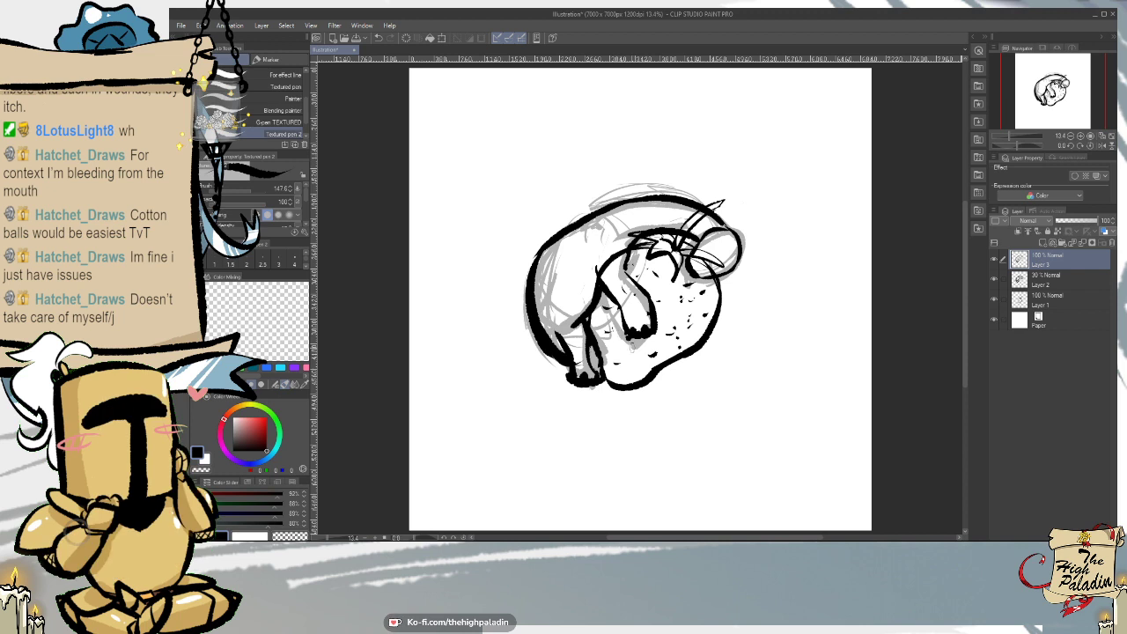
key(e)
key(p)
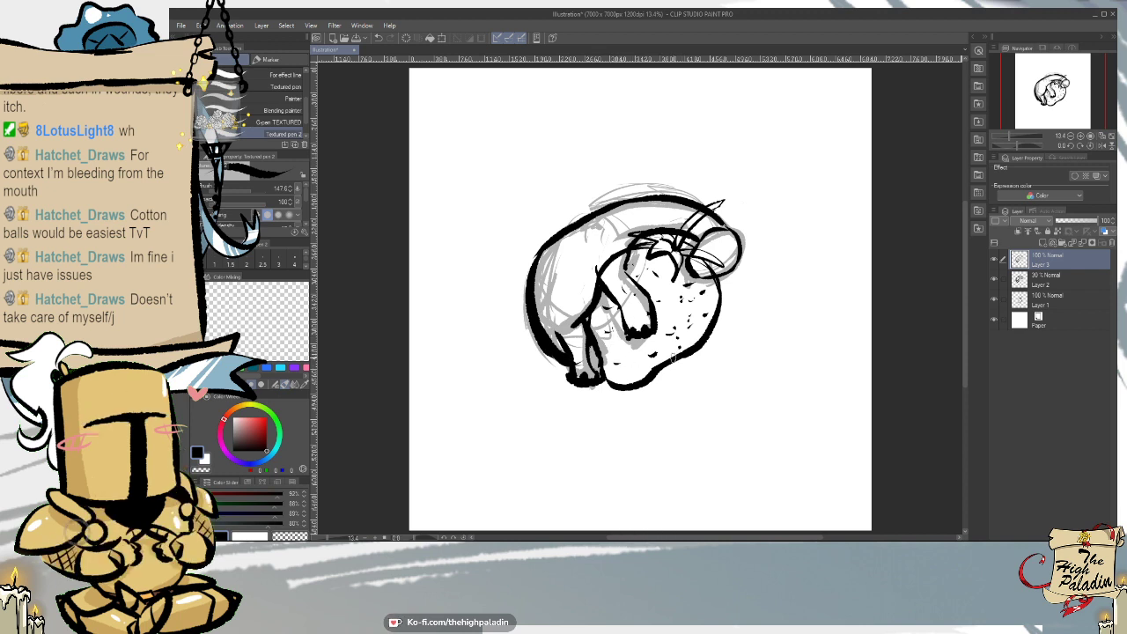
- Try looping tail strokes around the strawberry's side opposite the body, undoing each one
mouse_move(680, 356)
mouse_down()
mouse_move(742, 328)
mouse_move(685, 302)
mouse_up()
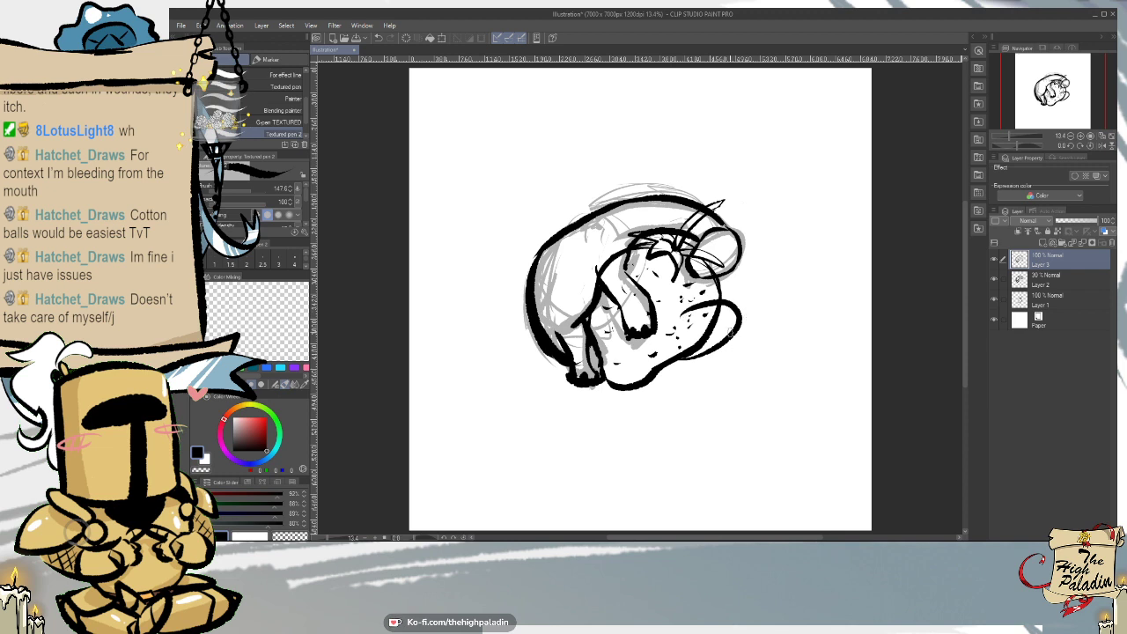
key(ctrl+z)
mouse_move(662, 368)
mouse_down()
mouse_move(727, 336)
mouse_move(707, 316)
mouse_move(681, 316)
mouse_move(710, 336)
mouse_move(701, 341)
mouse_move(726, 323)
mouse_move(703, 313)
mouse_move(703, 342)
mouse_up()
key(ctrl+z)
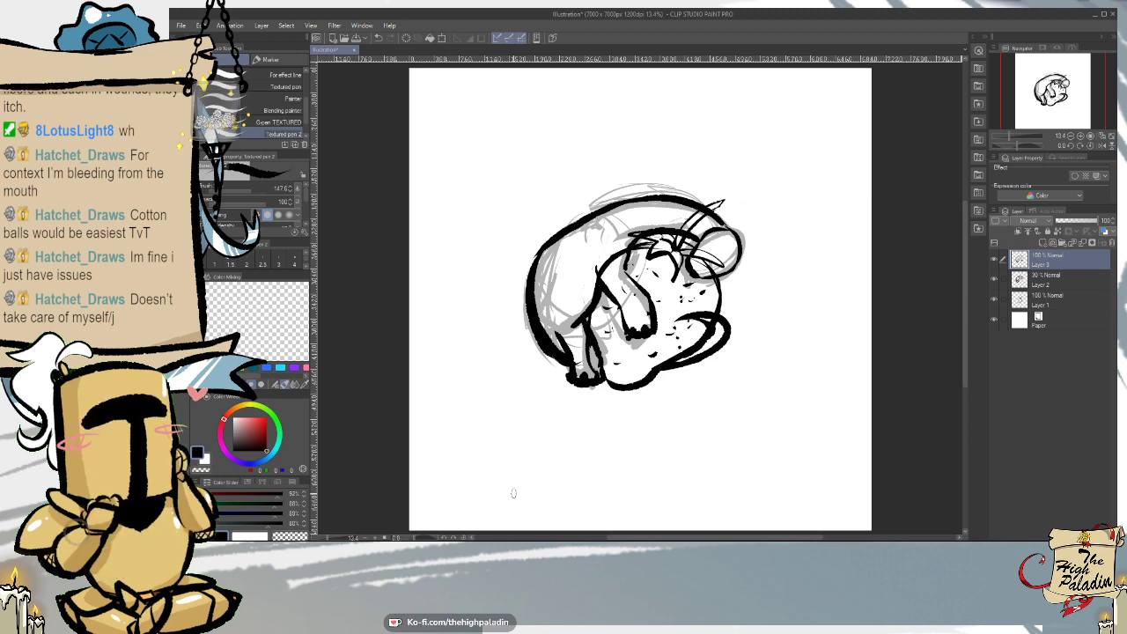
key(ctrl+z)
key(ctrl+z)
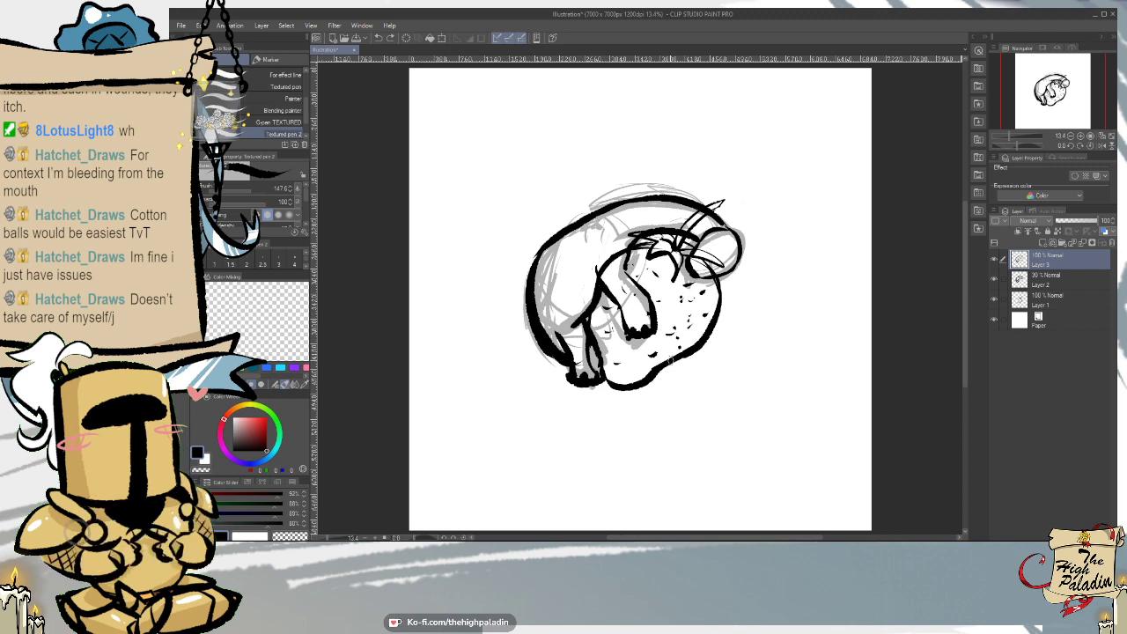
- Ink a compact tail along the strawberry's lower edge opposite the body, curling its tip onto the fruit, and clean up its outer bend
mouse_move(673, 359)
mouse_down()
mouse_move(676, 322)
mouse_move(692, 308)
mouse_move(712, 342)
mouse_up()
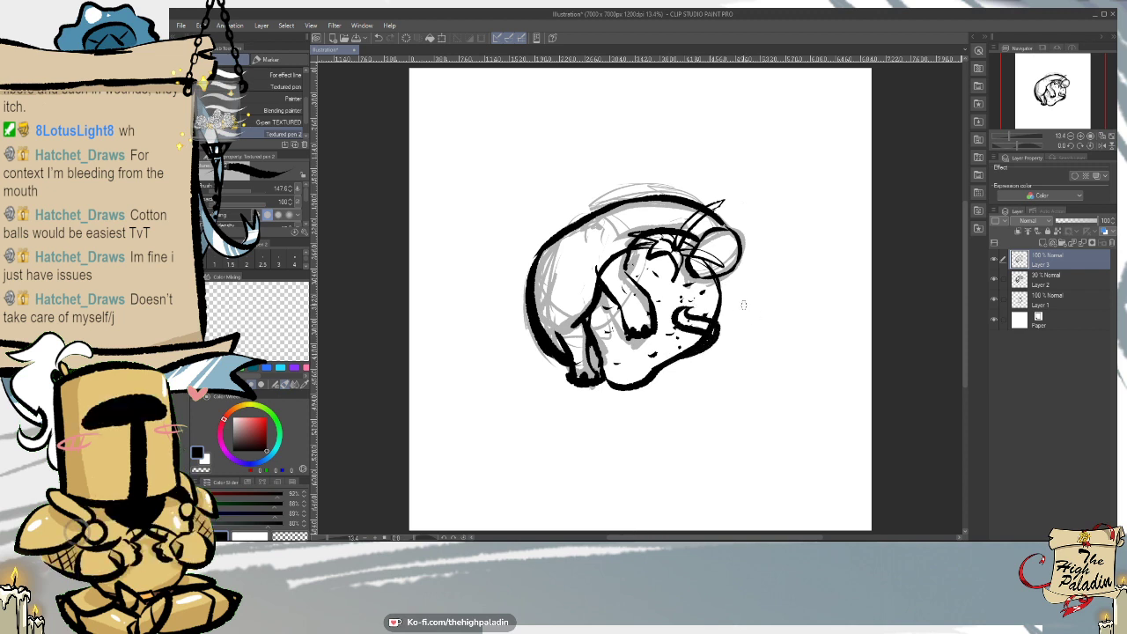
key(e)
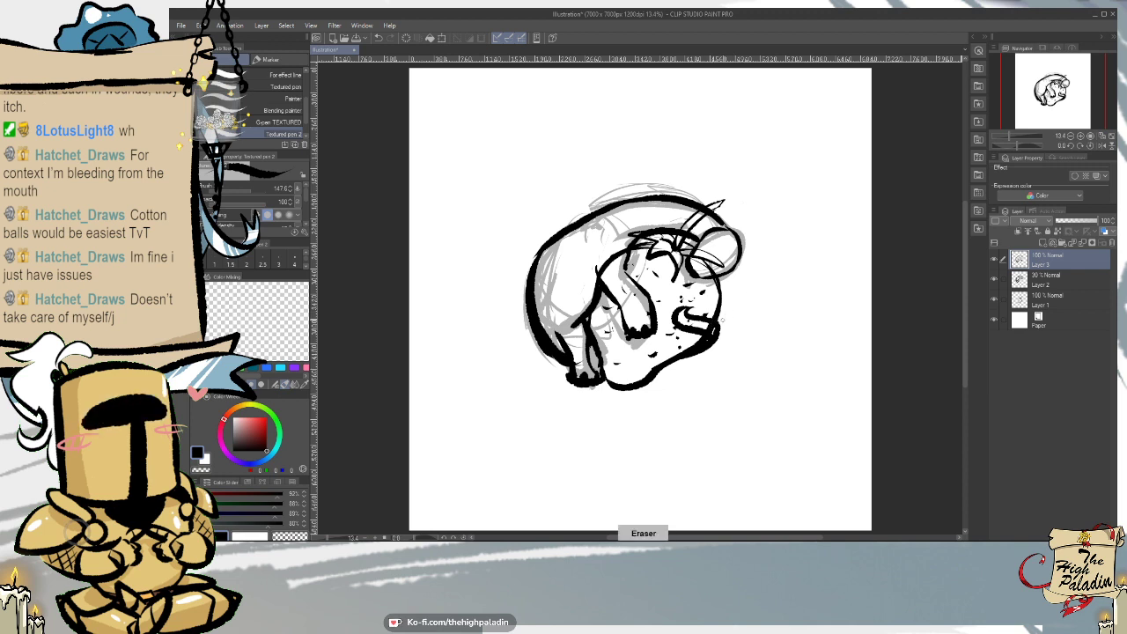
drag(715, 326, 710, 342)
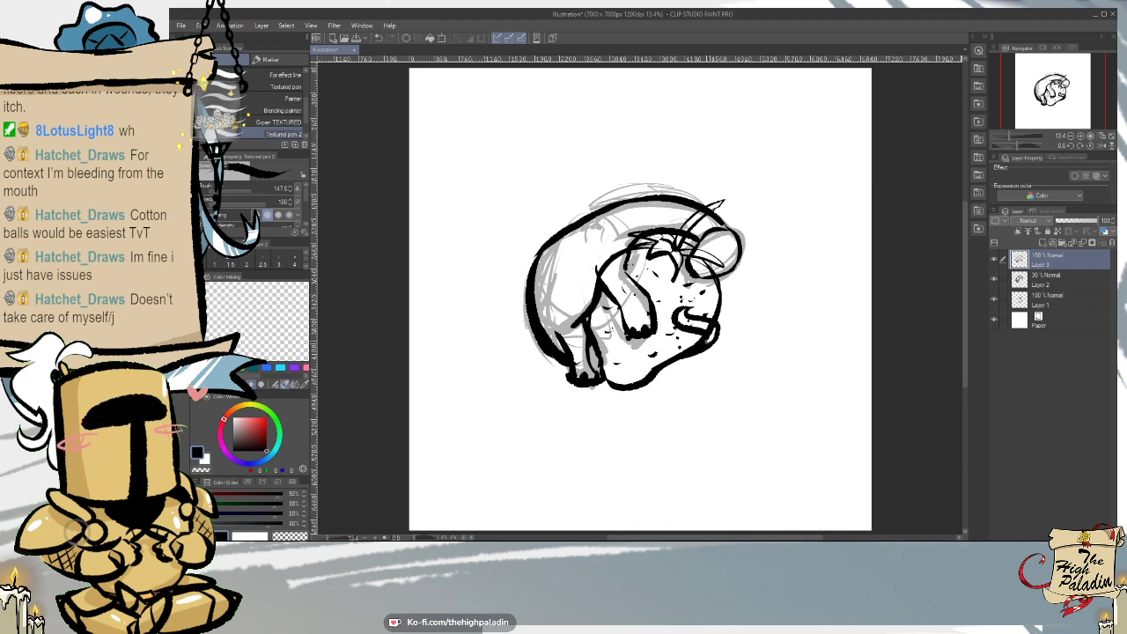
key(p)
drag(714, 326, 704, 348)
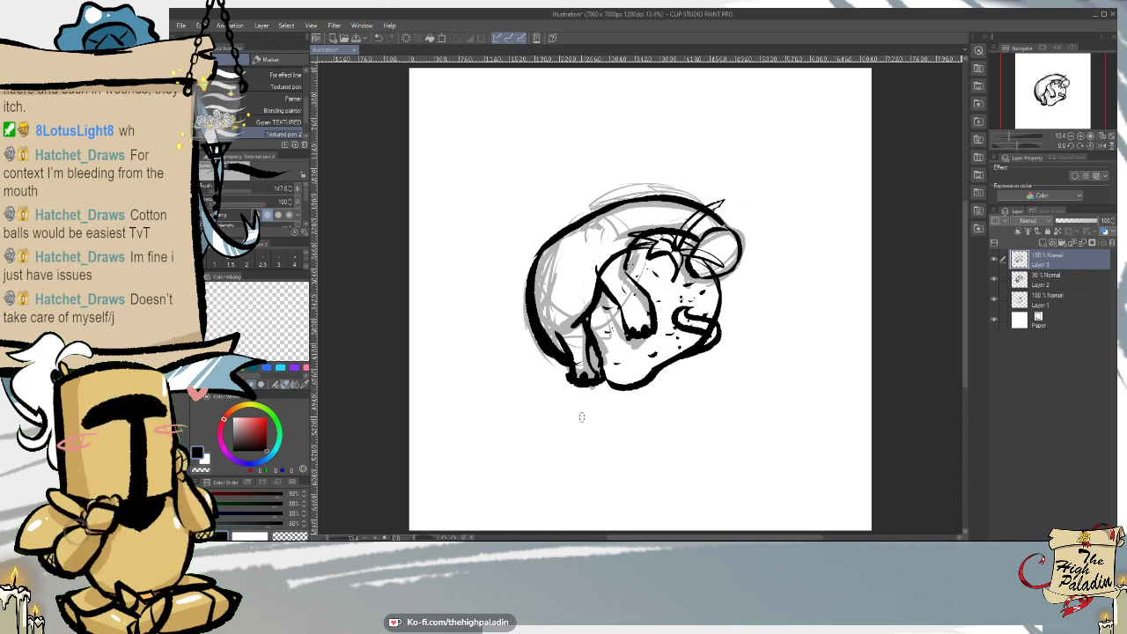
- Add small eye and mouth lines inside the dinosaur's head, undoing and redrawing the mouth stroke
key(e)
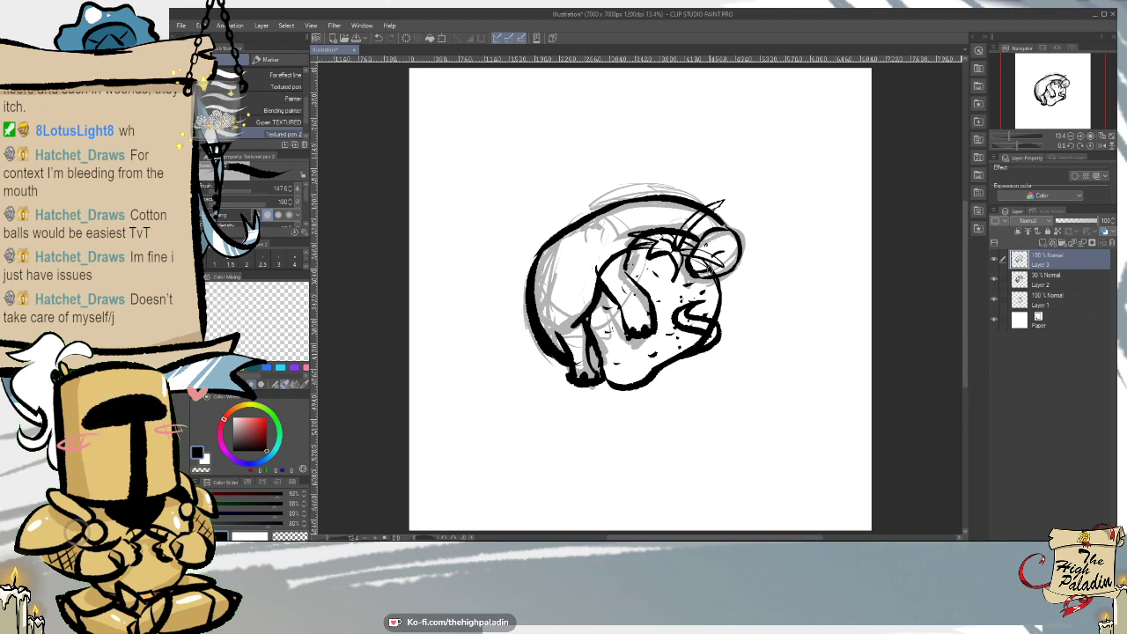
key(ctrl+z)
drag(696, 273, 724, 261)
key(ctrl+z)
key(ctrl+z)
key(ctrl+z)
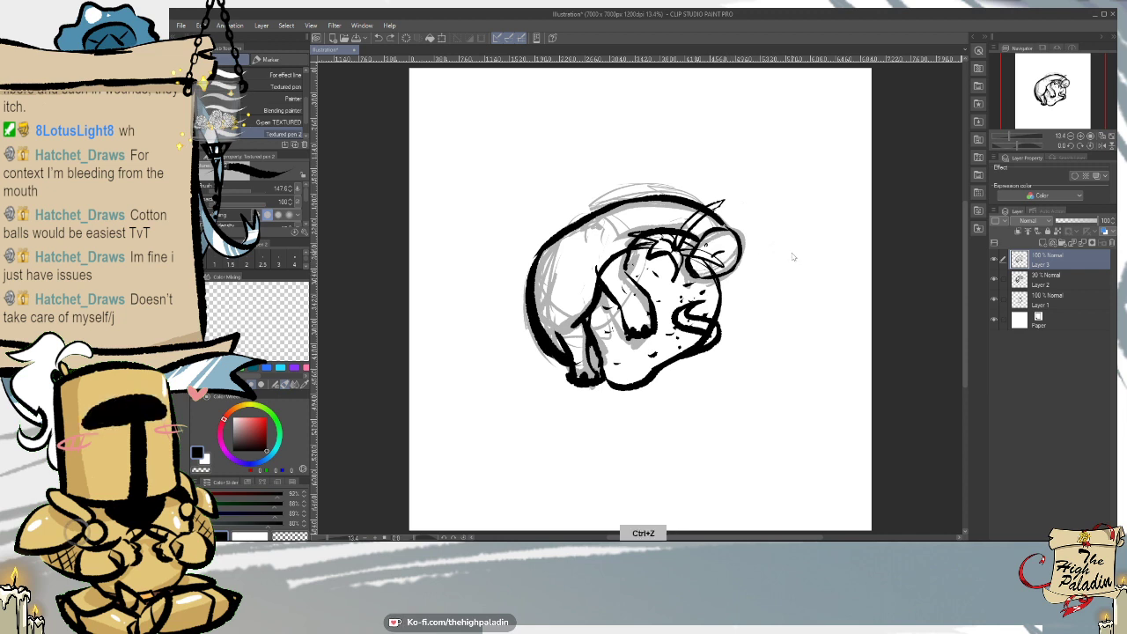
drag(698, 272, 725, 261)
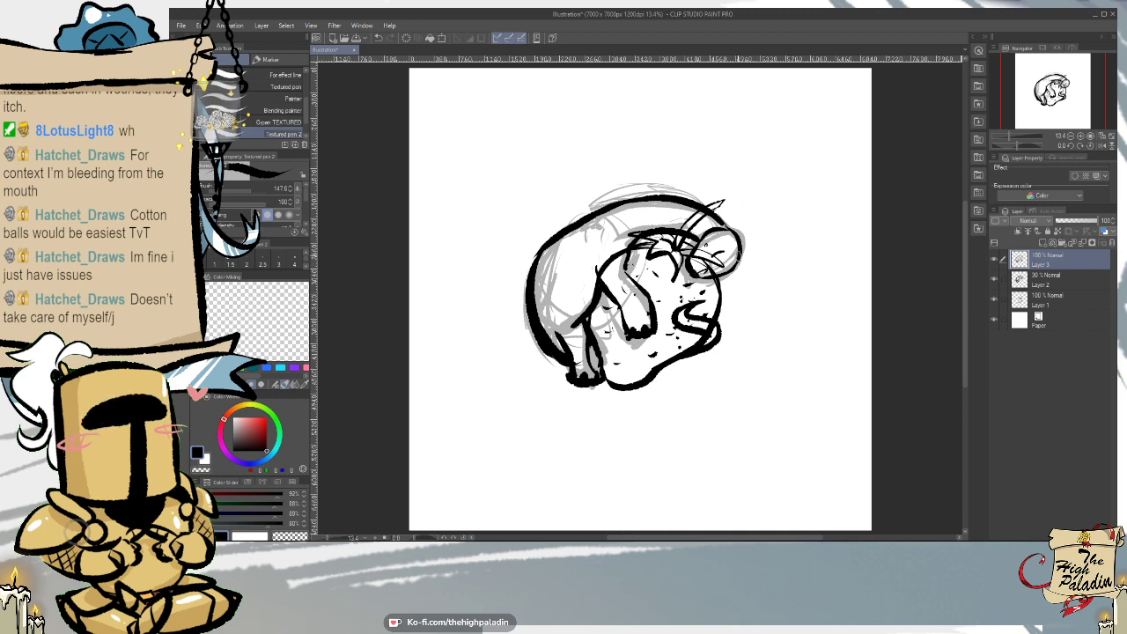
key(ctrl+z)
- Hide the dinosaur sketch on Layer 2 and lower the strawberry layer's opacity to 60%
click(1065, 300)
click(994, 280)
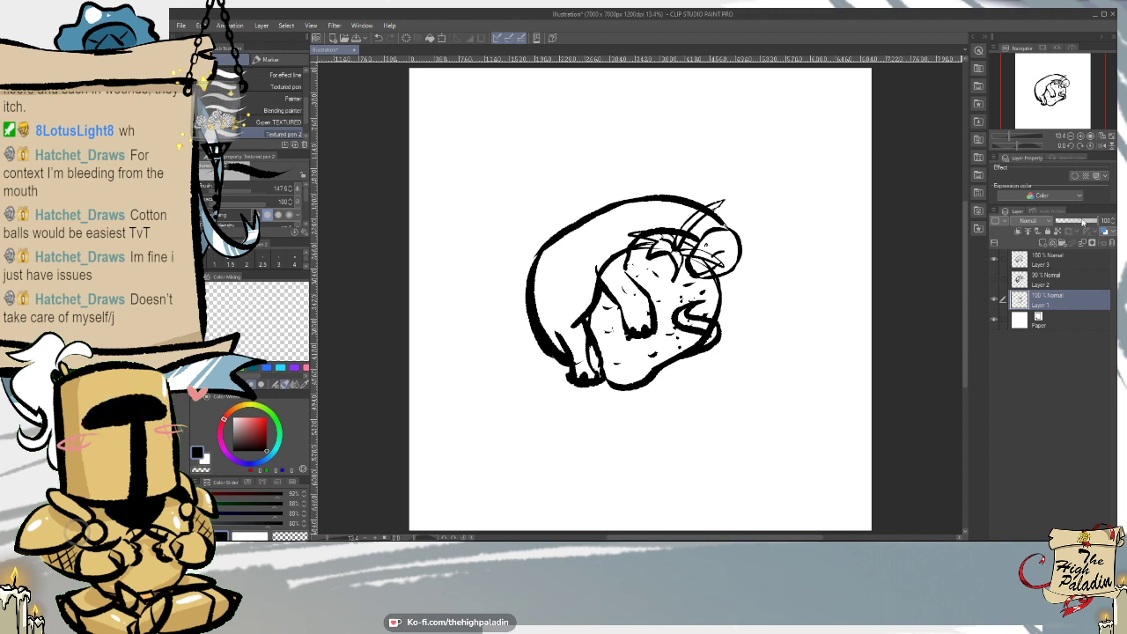
click(1079, 220)
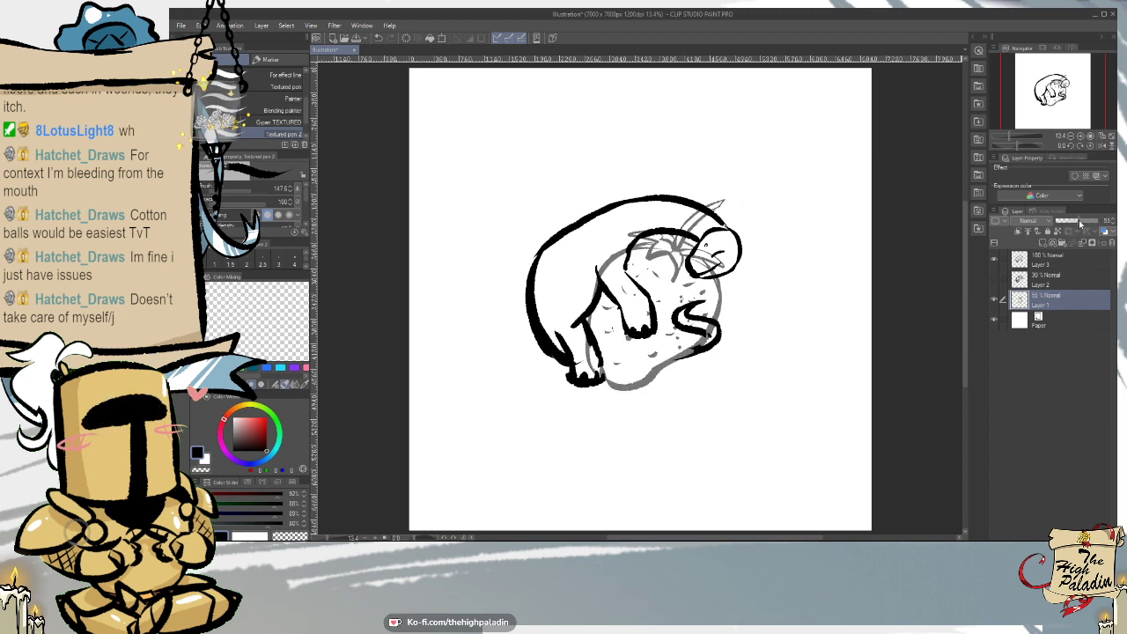
click(1081, 221)
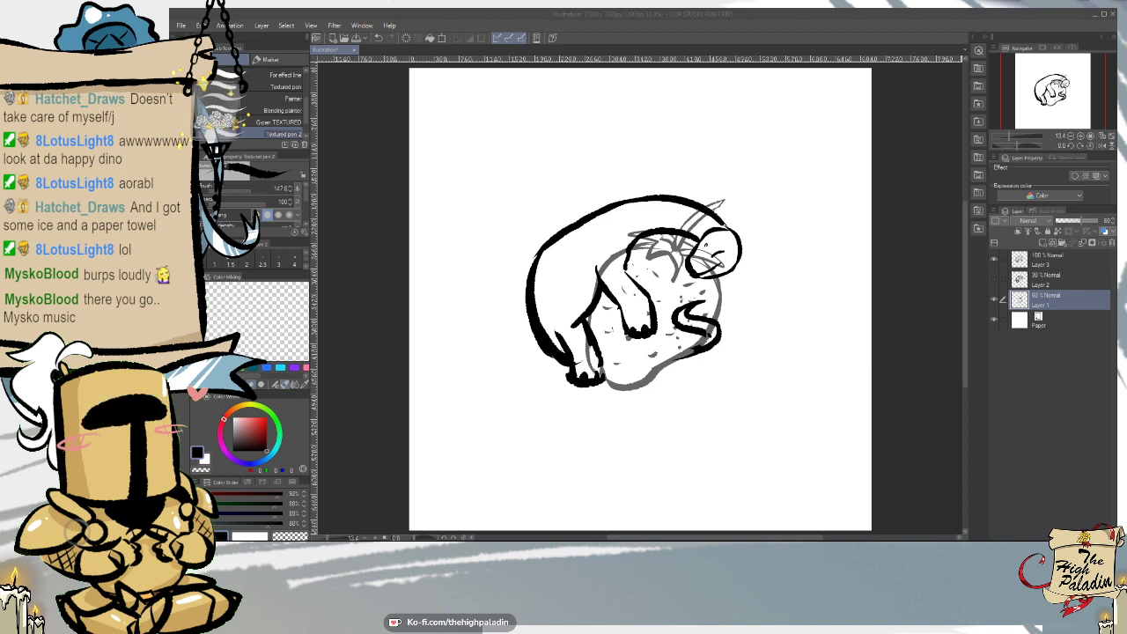
click(935, 305)
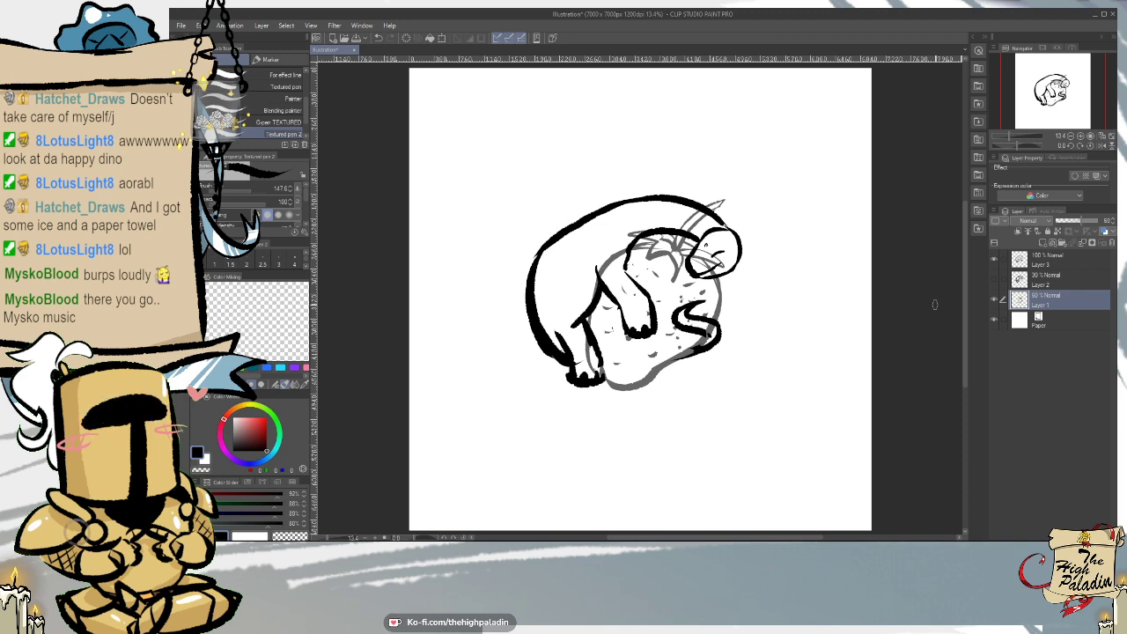
- On Layer 3, reinforce the hind leg's inner edge down to the foot and erase the stray line end where the belly meets the thigh
click(1078, 261)
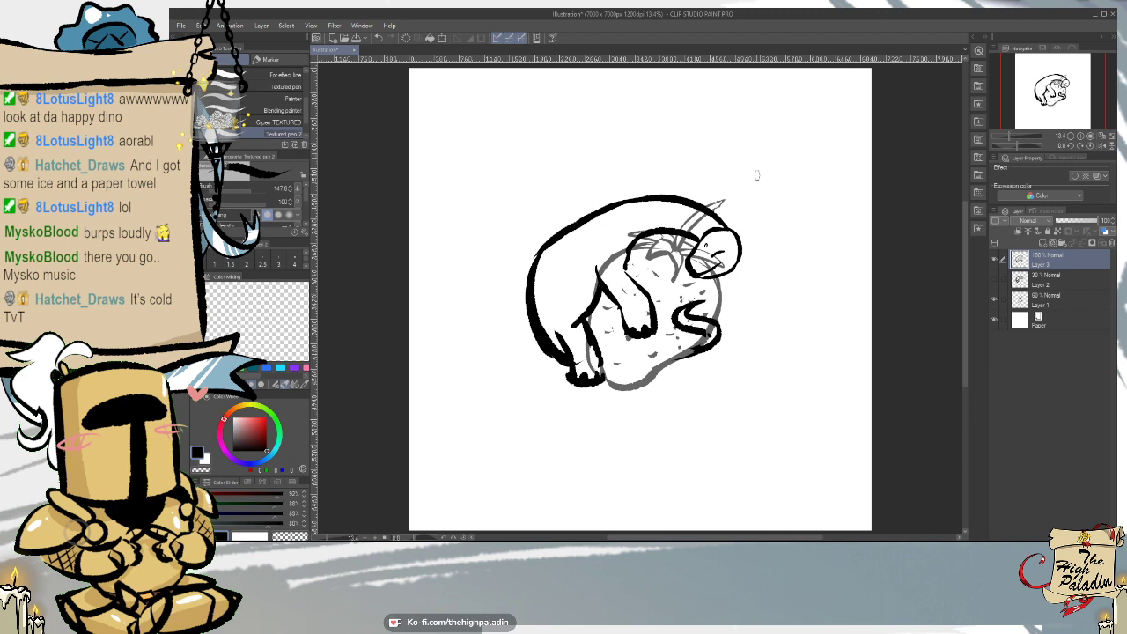
key(e)
key(ctrl+z)
key(ctrl+z)
key(p)
key(e)
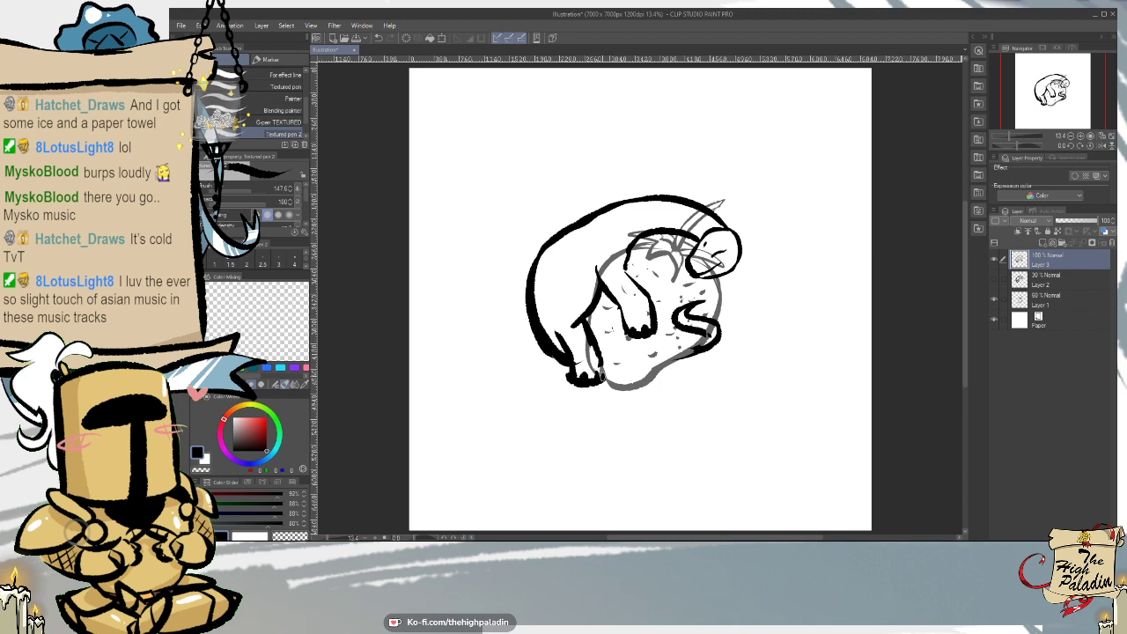
drag(600, 357, 602, 377)
key(e)
drag(577, 324, 569, 329)
key(p)
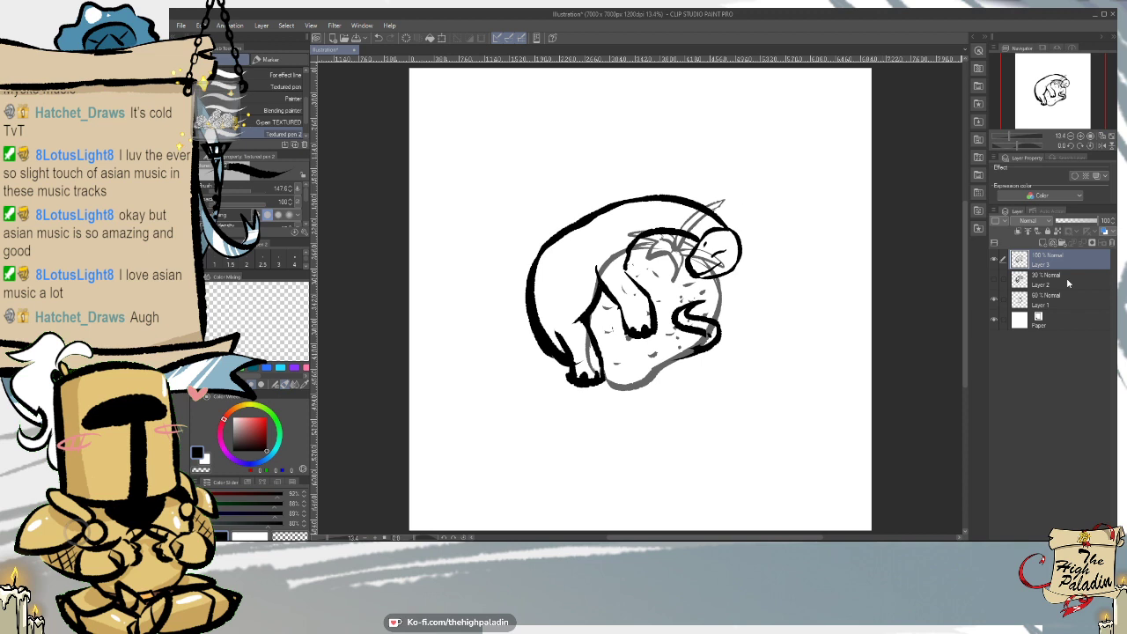
- Erase the strawberry outline on Layer 1 where it passes through the curled tail
click(1038, 300)
key(e)
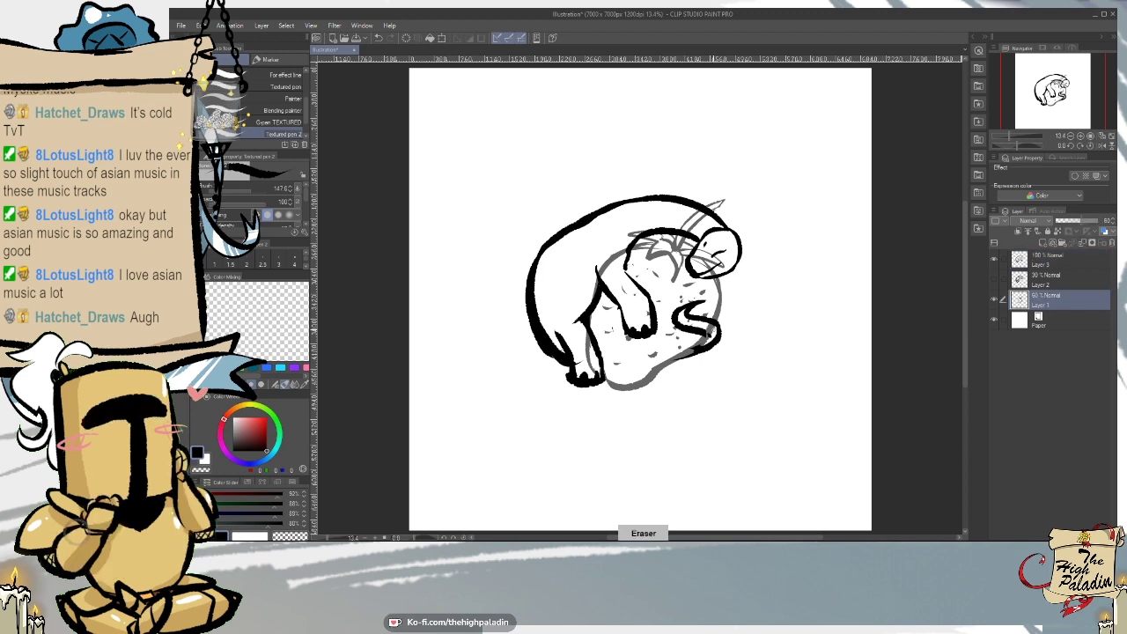
click(712, 328)
click(711, 327)
drag(709, 328, 711, 333)
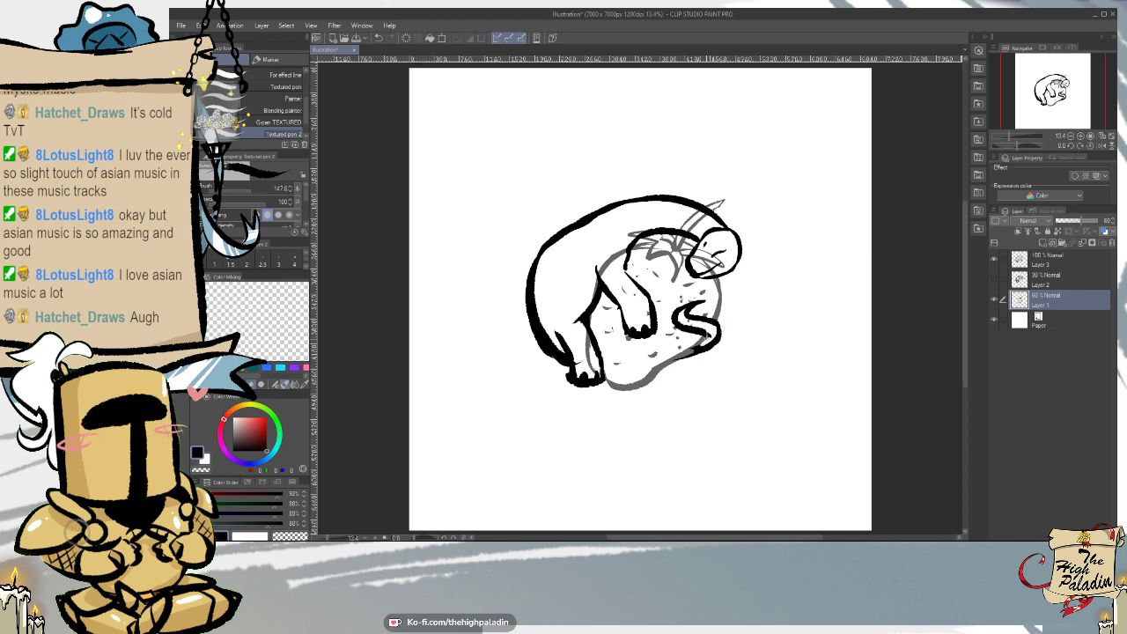
drag(690, 350, 694, 354)
- Restore the strawberry layer's opacity to 100% and erase its outline where it crosses the dinosaur's hind leg
drag(1088, 226, 1110, 222)
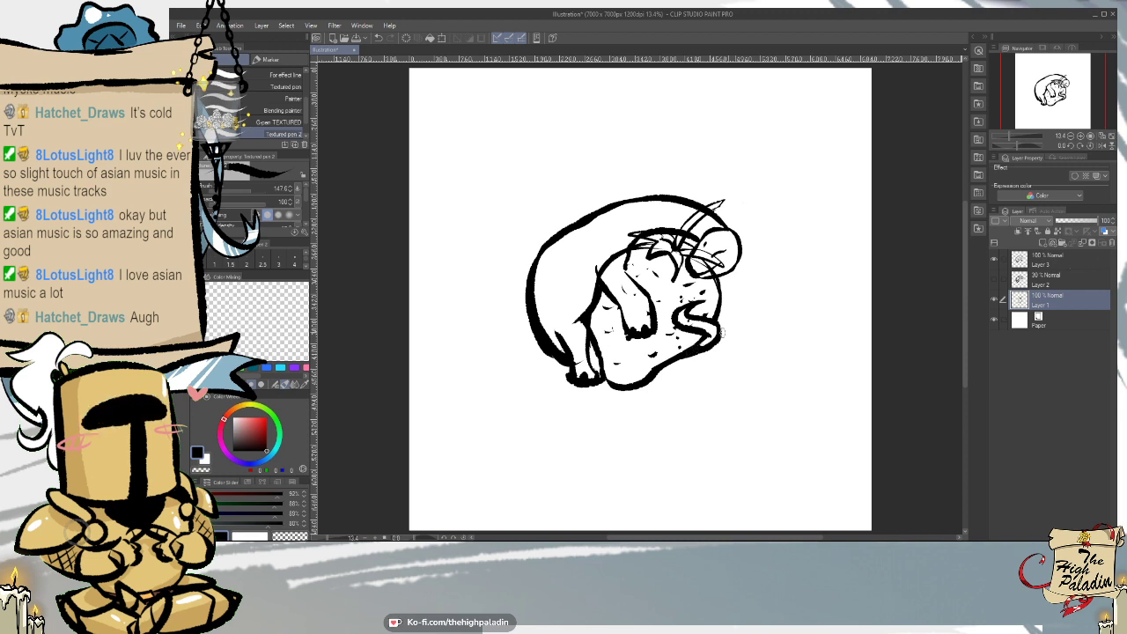
key(e)
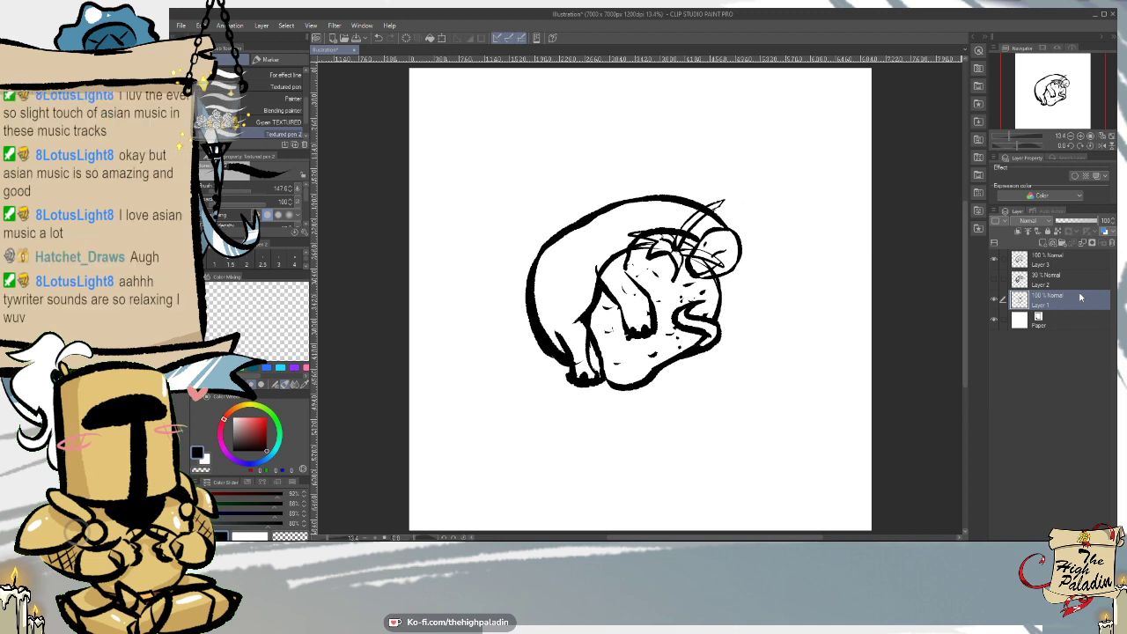
click(994, 299)
click(994, 299)
drag(587, 332, 597, 375)
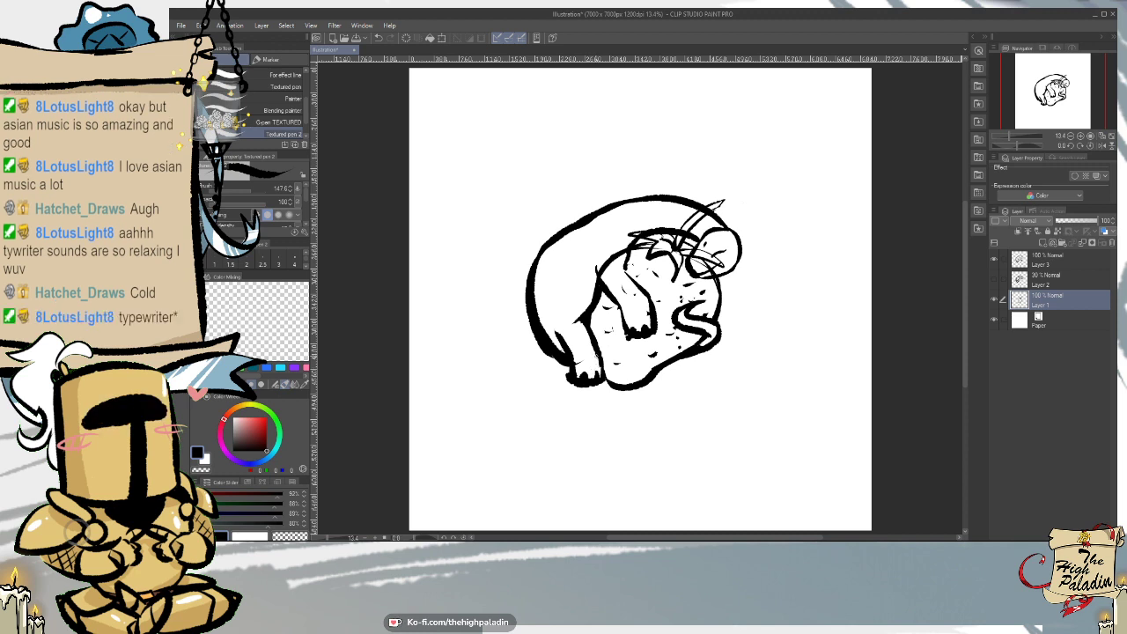
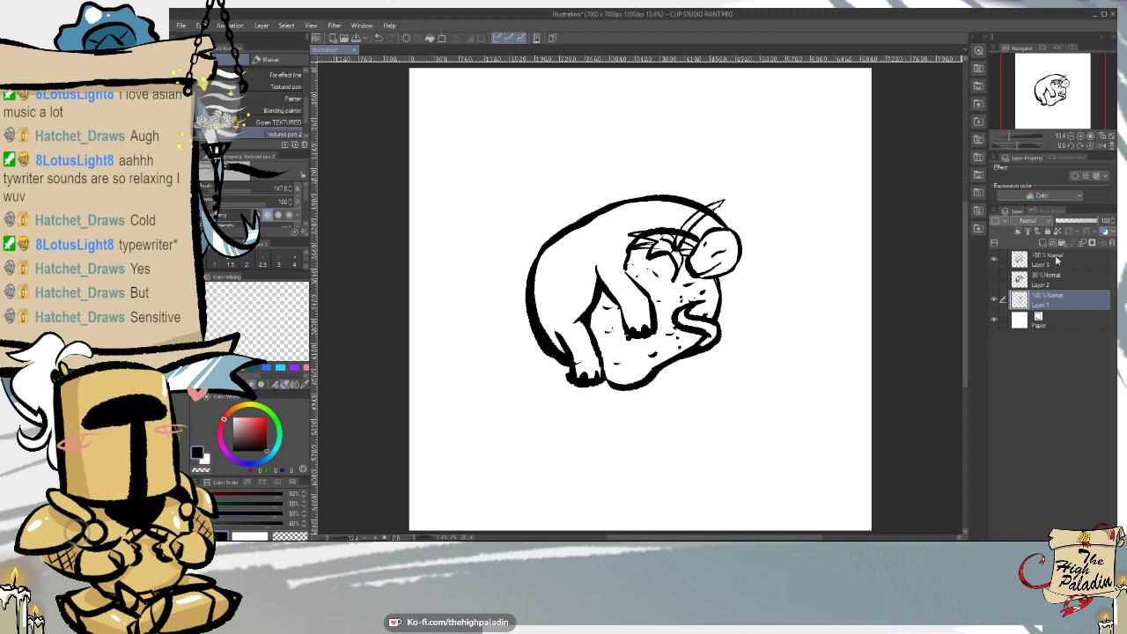
- Move Layer 3 with the dinosaur line art below Layer 2 and merge it into the strawberry's Layer 1
click(1076, 260)
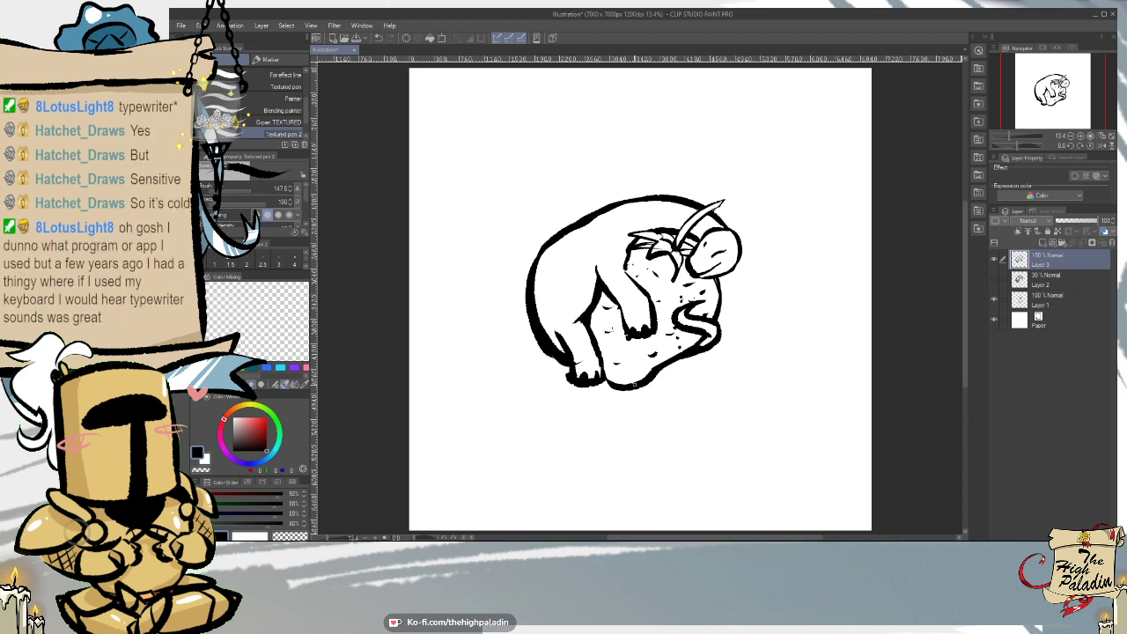
drag(1072, 262, 1065, 283)
right_click(1066, 284)
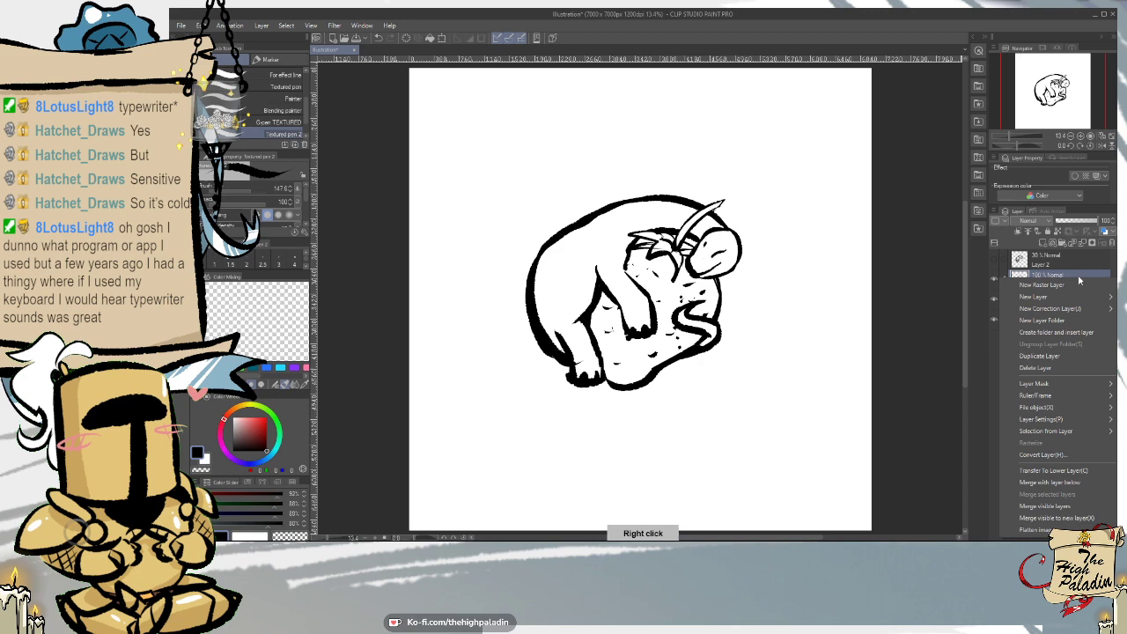
click(1070, 482)
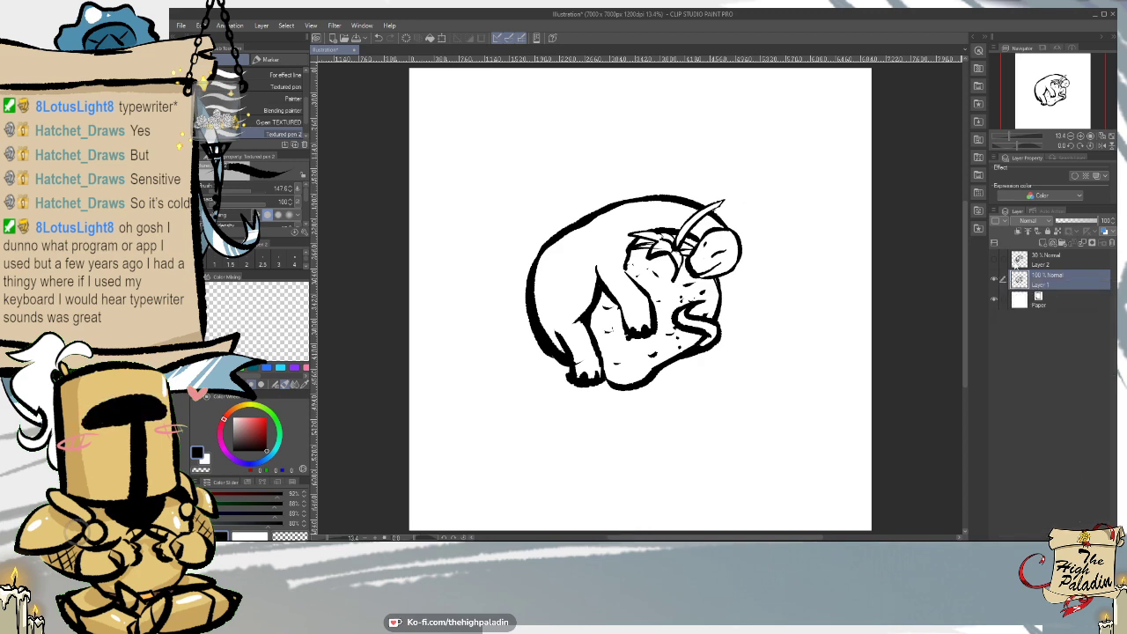
click(994, 279)
click(994, 279)
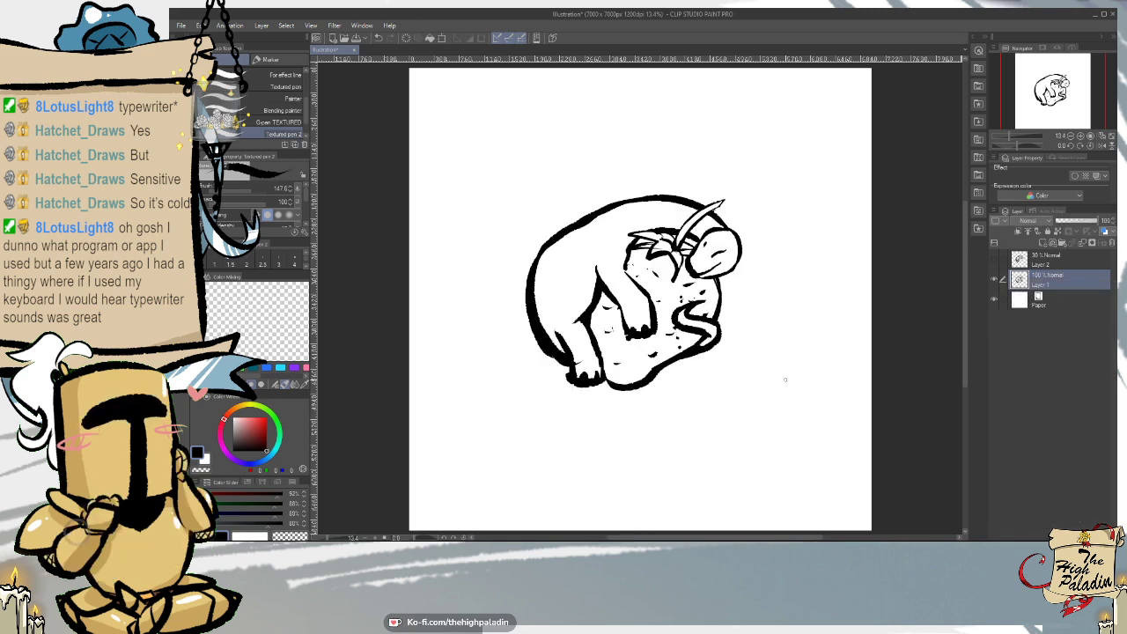
- Clean up and darken the gap between the strawberry's stem leaves and the dinosaur's head
scroll(674, 234, up, 3)
key(e)
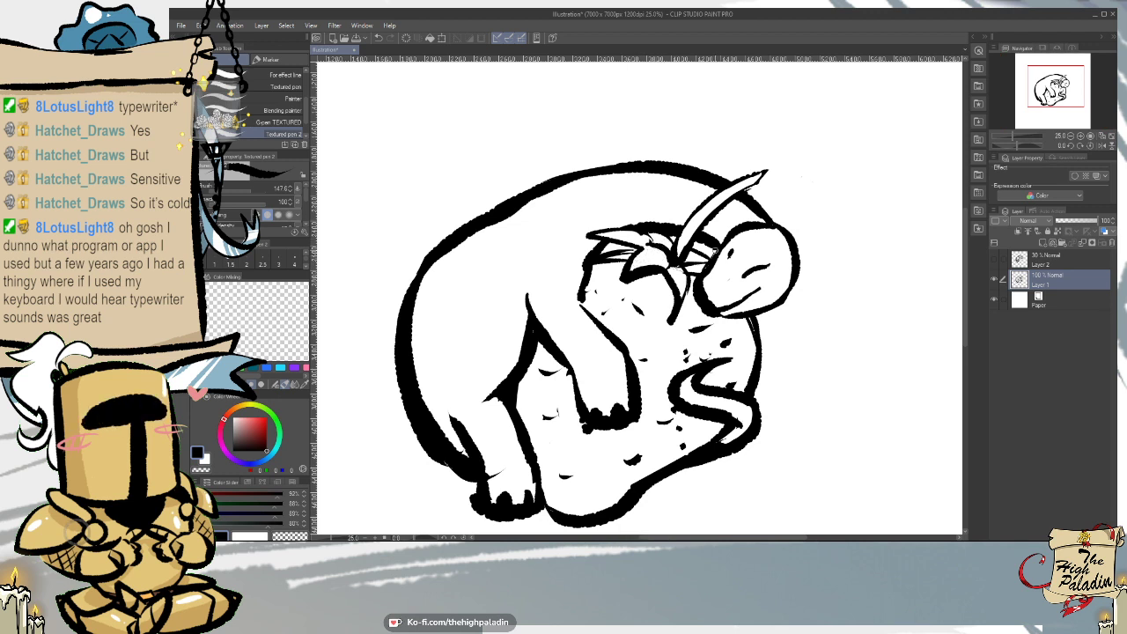
key(p)
key(p)
key(ctrl+z)
key(ctrl+z)
mouse_move(696, 239)
mouse_down()
mouse_move(730, 209)
mouse_move(715, 252)
mouse_up()
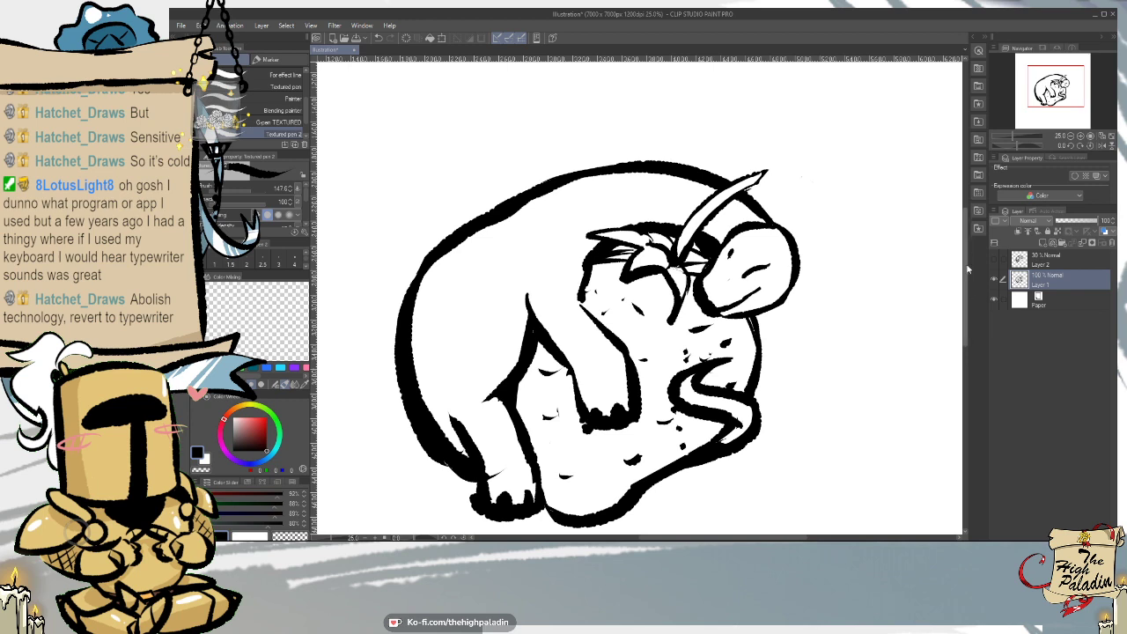
- Tidy the dinosaur's hind toes and the nearby rump outline with the eraser and pen
drag(965, 277, 965, 283)
scroll(966, 286, down, 1)
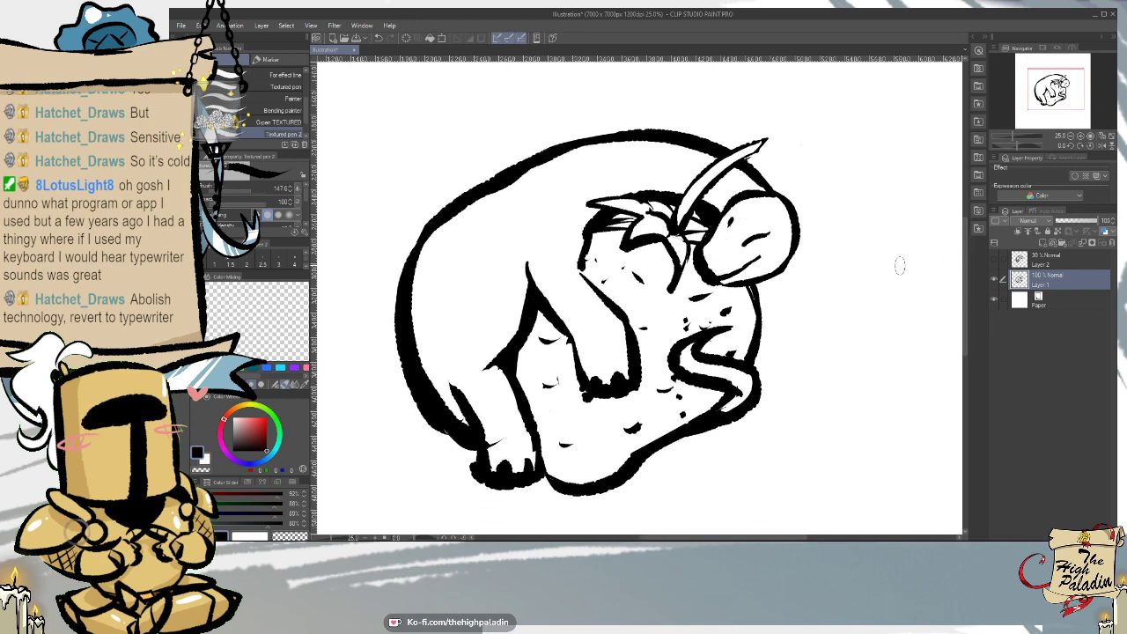
key(e)
mouse_move(492, 467)
mouse_down()
mouse_move(490, 434)
mouse_move(486, 467)
mouse_up()
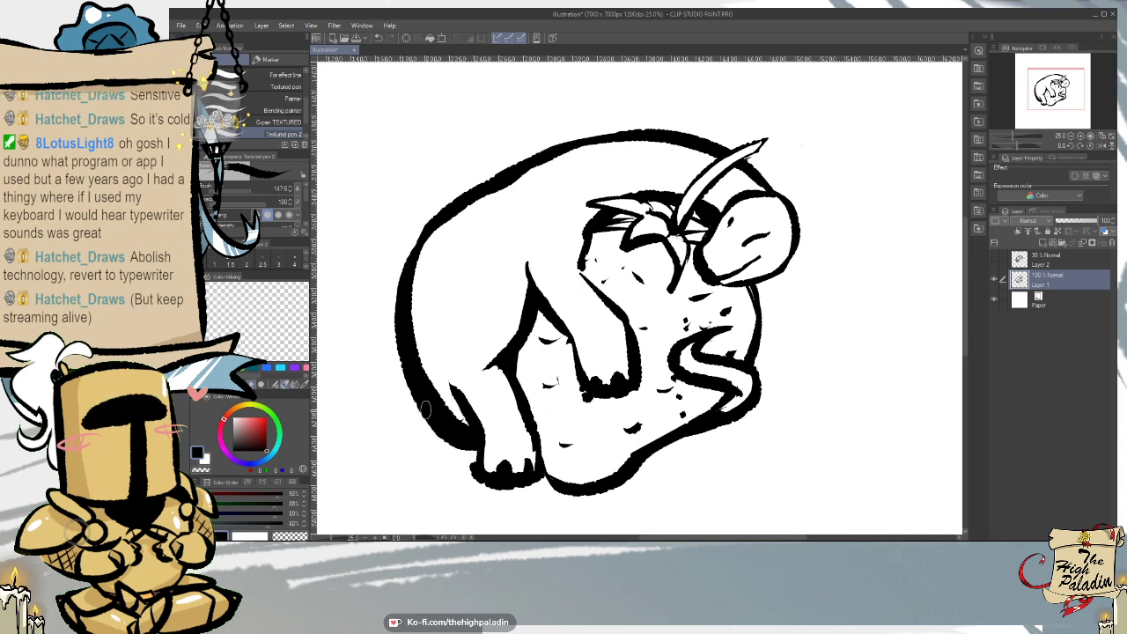
key(e)
key(p)
key(e)
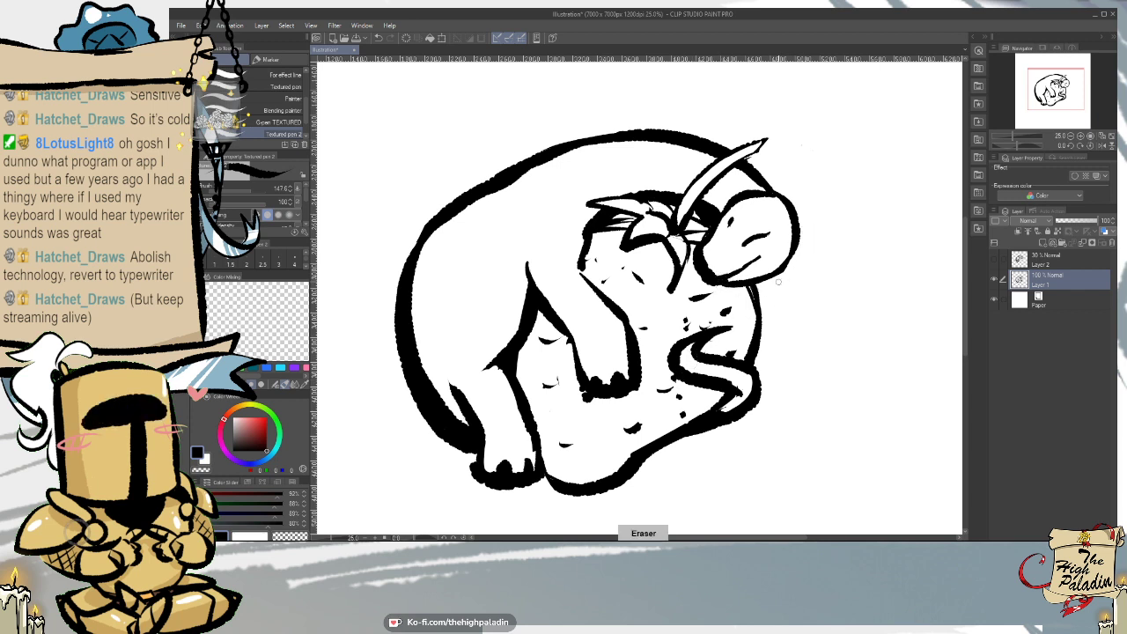
- Touch up the line work where the dinosaur's neck meets its head and undo the last stroke
key(e)
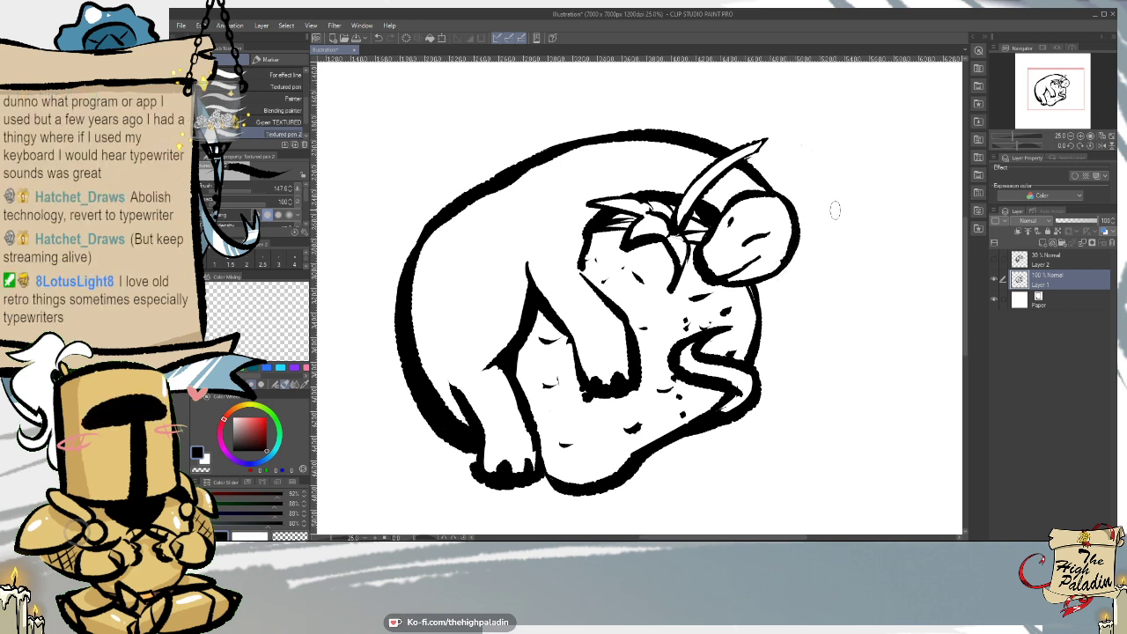
key(e)
key(e)
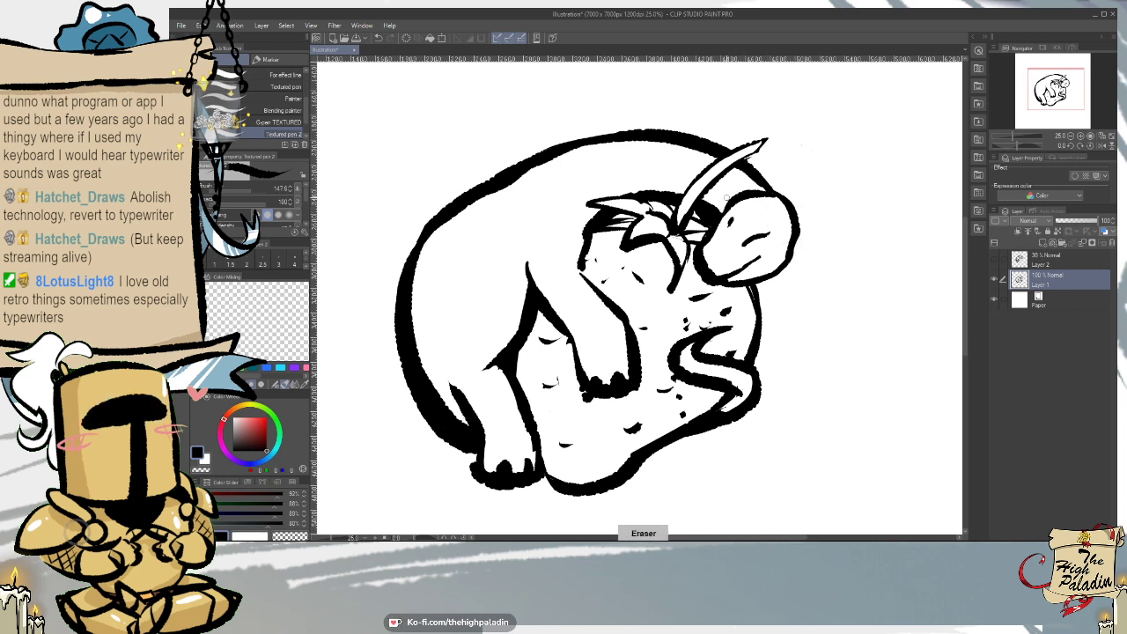
key(ctrl+z)
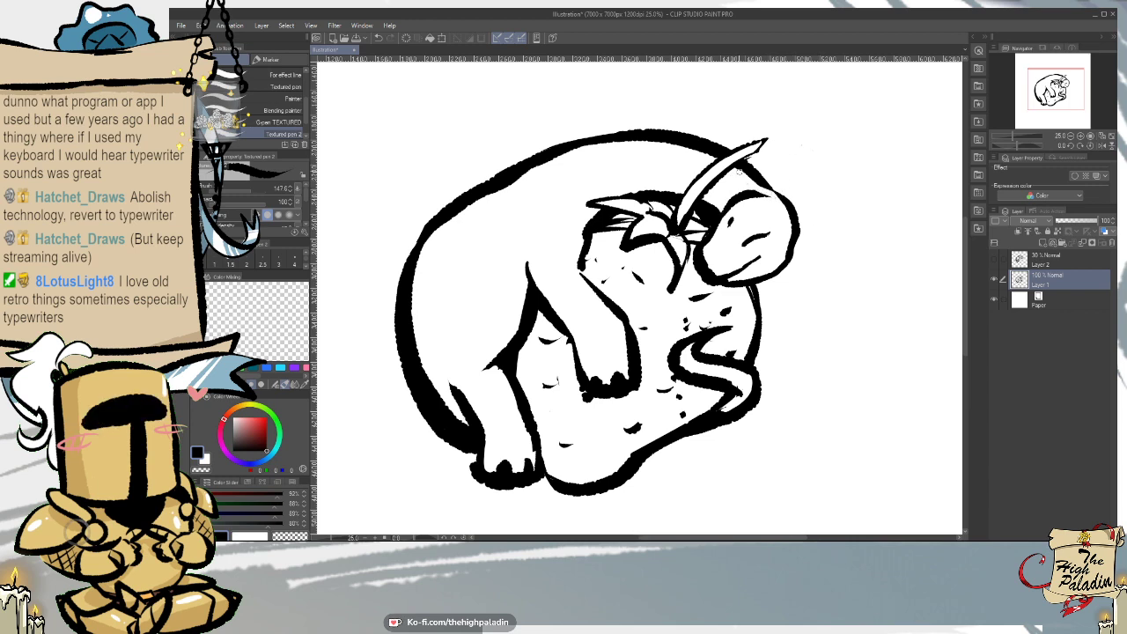
scroll(825, 263, down, 4)
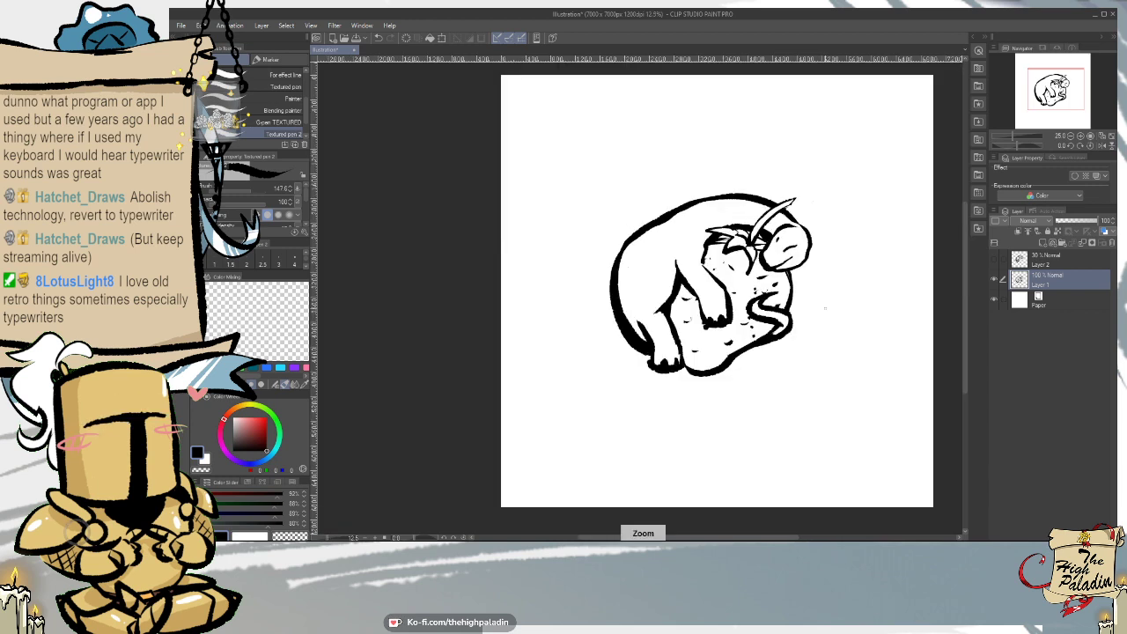
scroll(875, 302, up, 2)
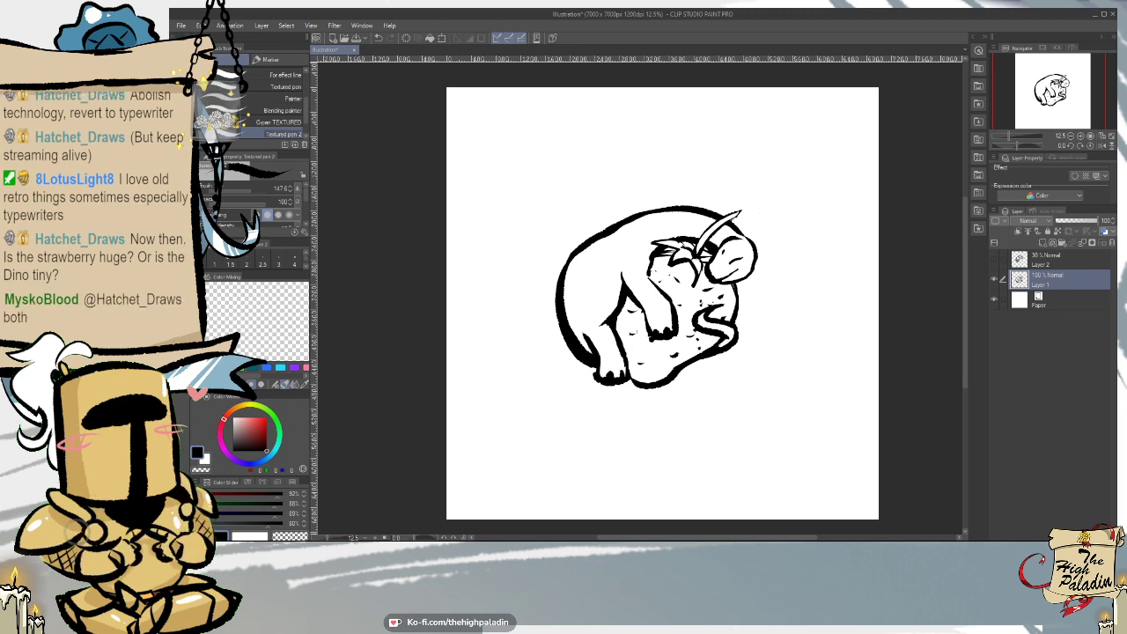
- Smooth and reinforce the strawberry's outline between the leaves and the dinosaur's front leg
drag(965, 273, 966, 281)
scroll(666, 286, up, 2)
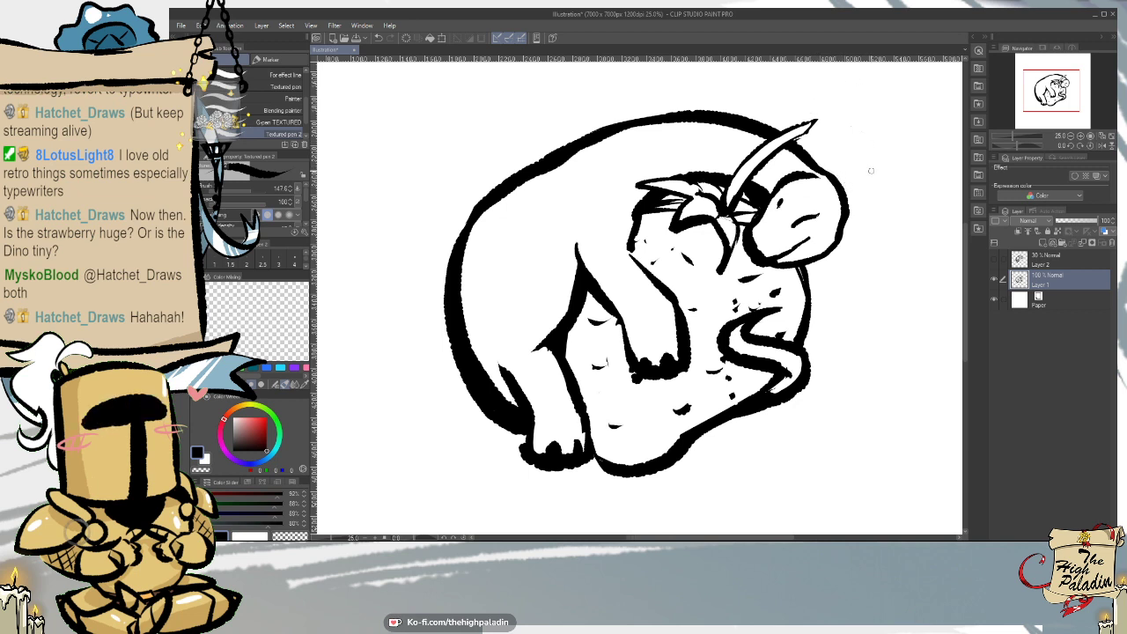
key(e)
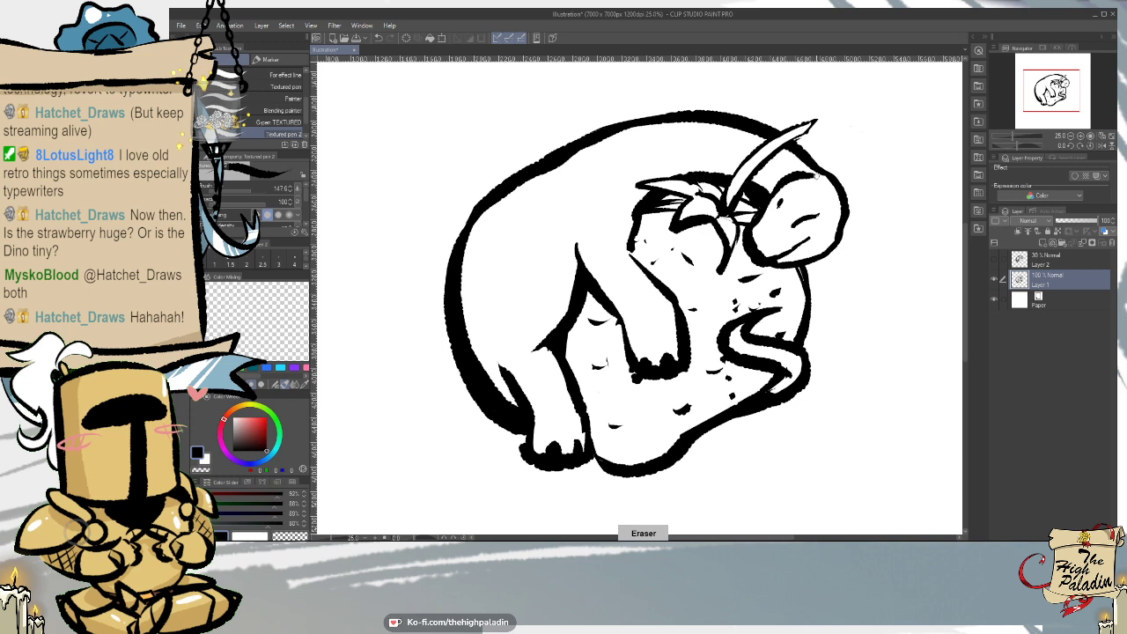
key(p)
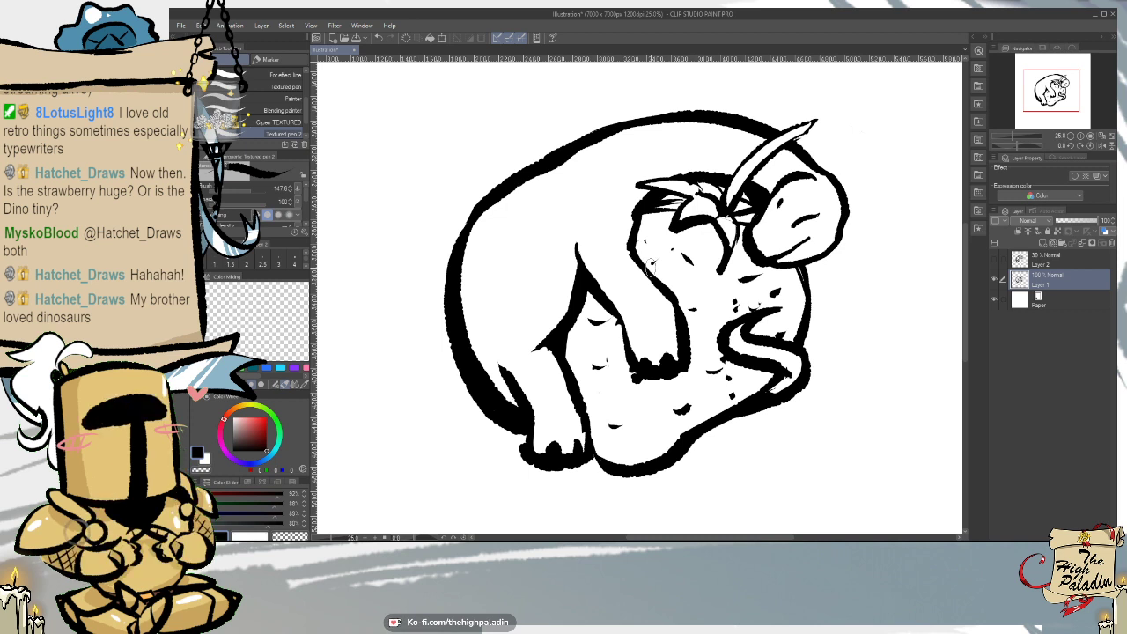
- Clean up the tail's lower edge where it rests against the strawberry's outline
key(e)
mouse_move(754, 399)
mouse_down()
mouse_move(775, 393)
mouse_move(756, 397)
mouse_up()
key(p)
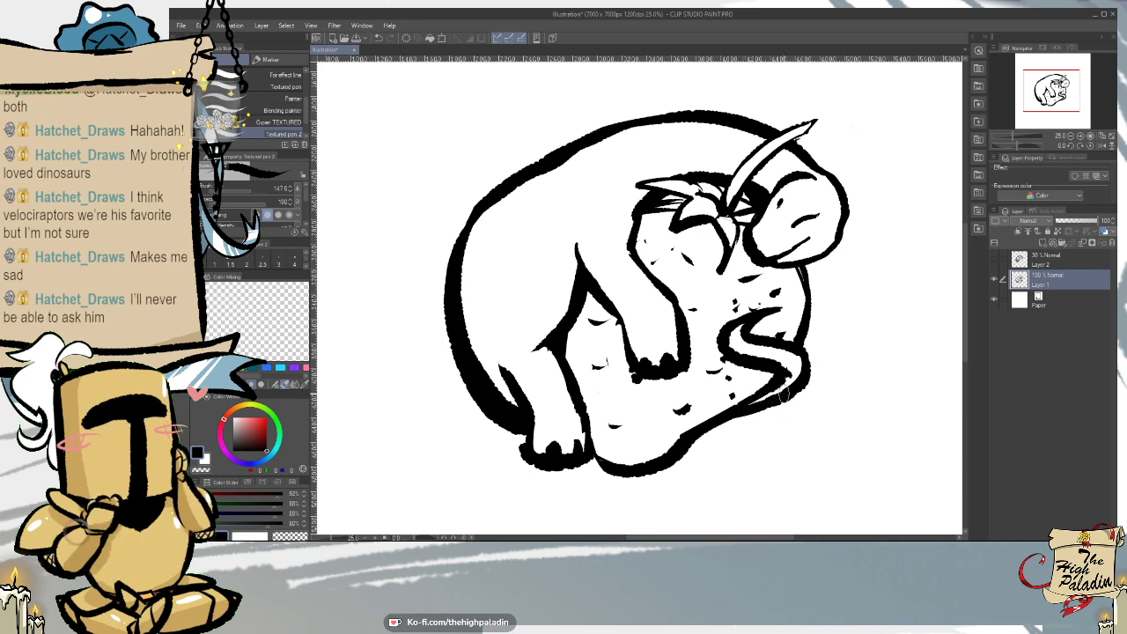
key(e)
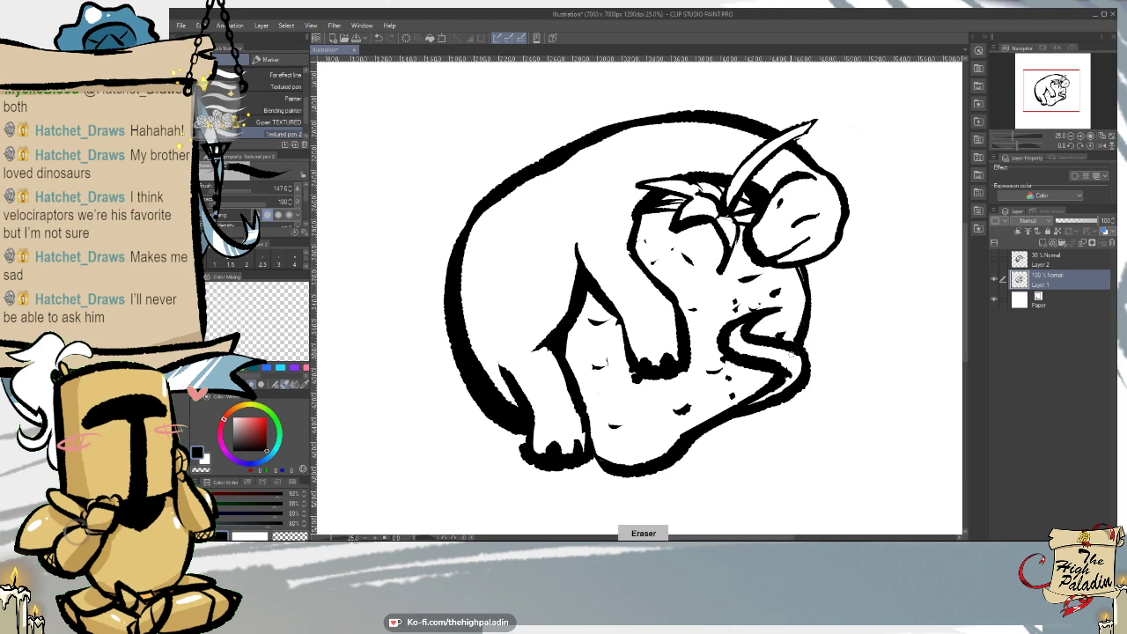
key(p)
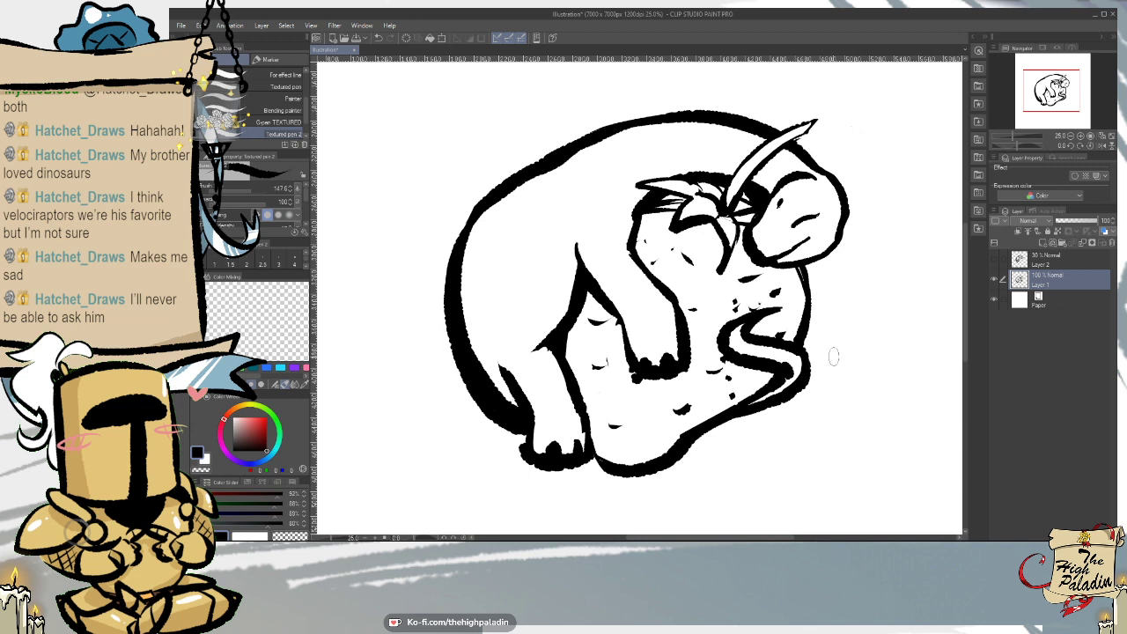
- Refine the front leg's outer edge and toes, and touch up the crease line on the hind thigh
key(e)
drag(678, 274, 680, 359)
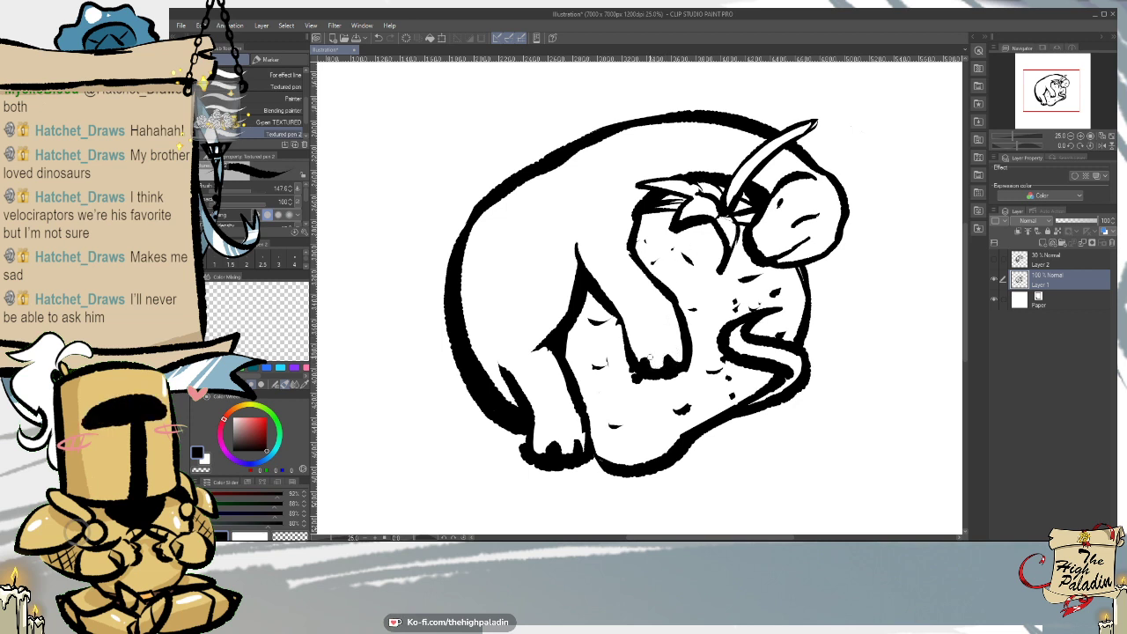
key(p)
drag(665, 356, 672, 356)
drag(505, 369, 500, 361)
- Smooth the tail's outer bend and its inner curl by alternating ink strokes and erasing
key(e)
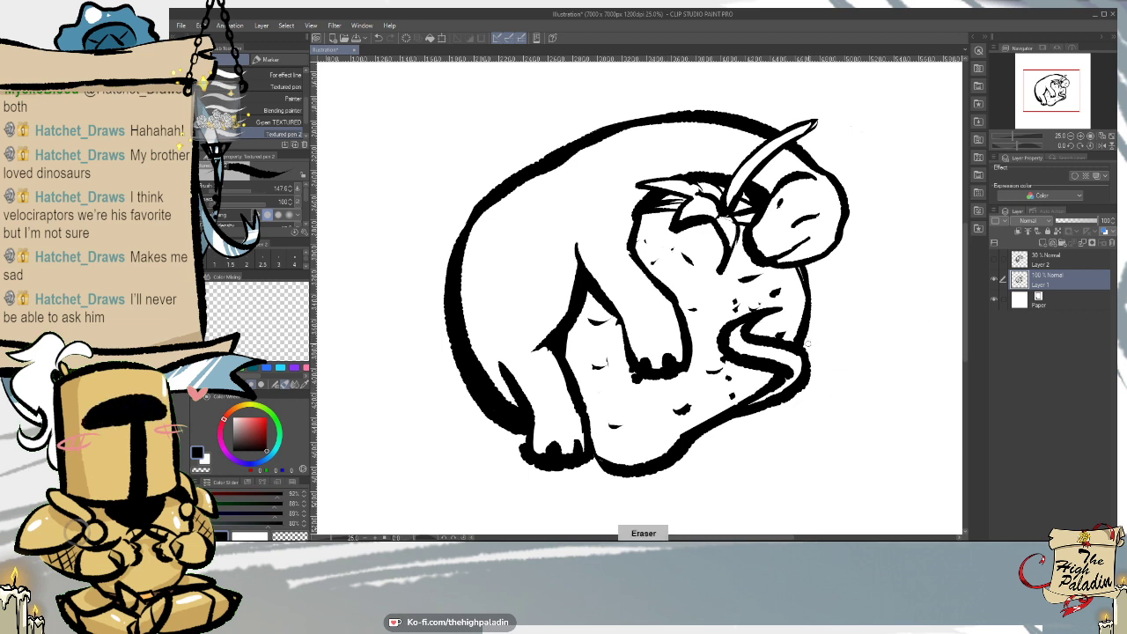
key(p)
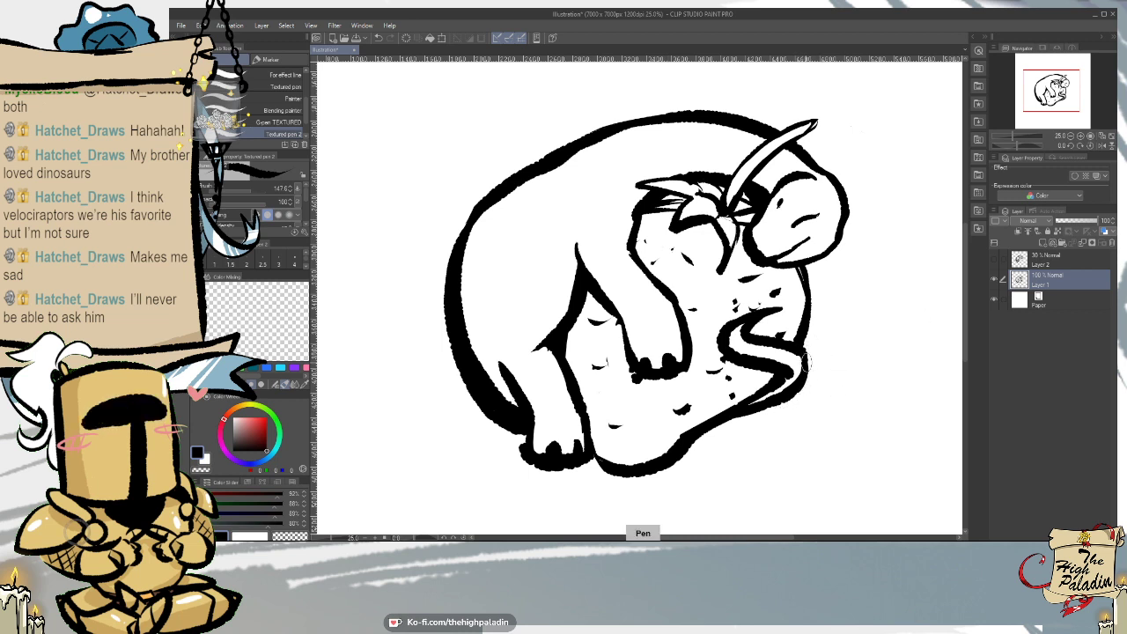
drag(802, 355, 797, 391)
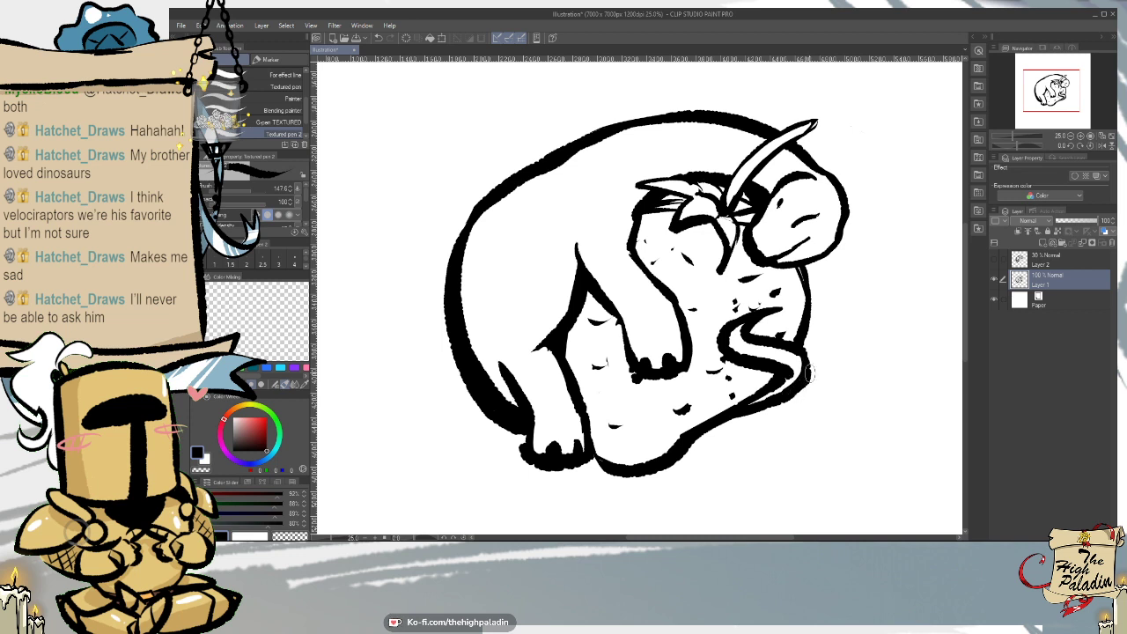
key(e)
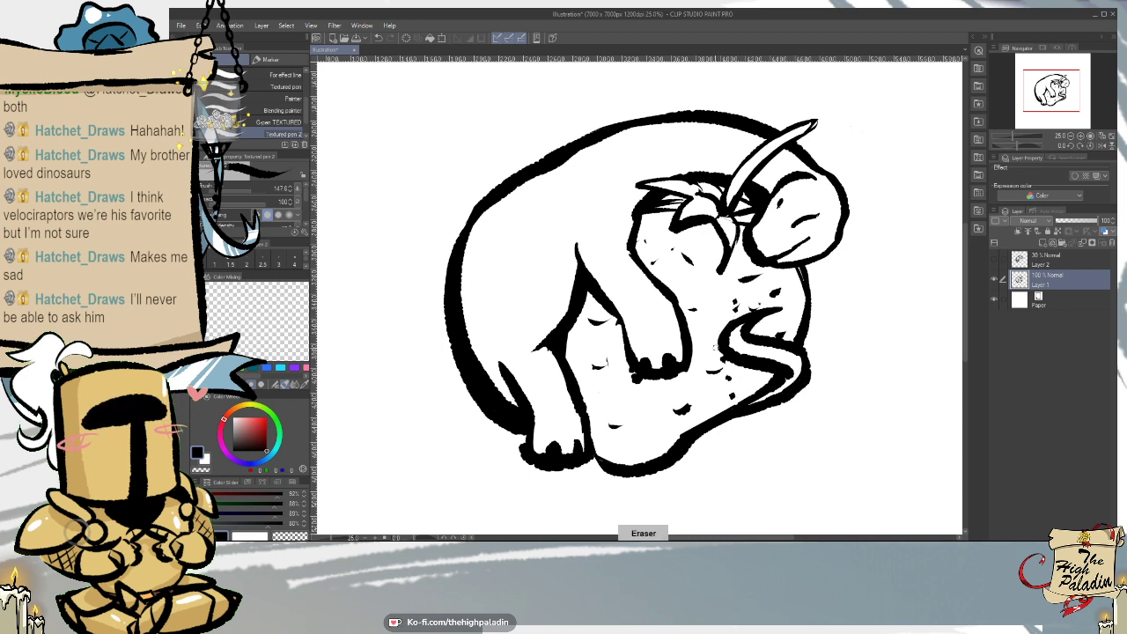
drag(737, 312, 724, 351)
key(p)
key(e)
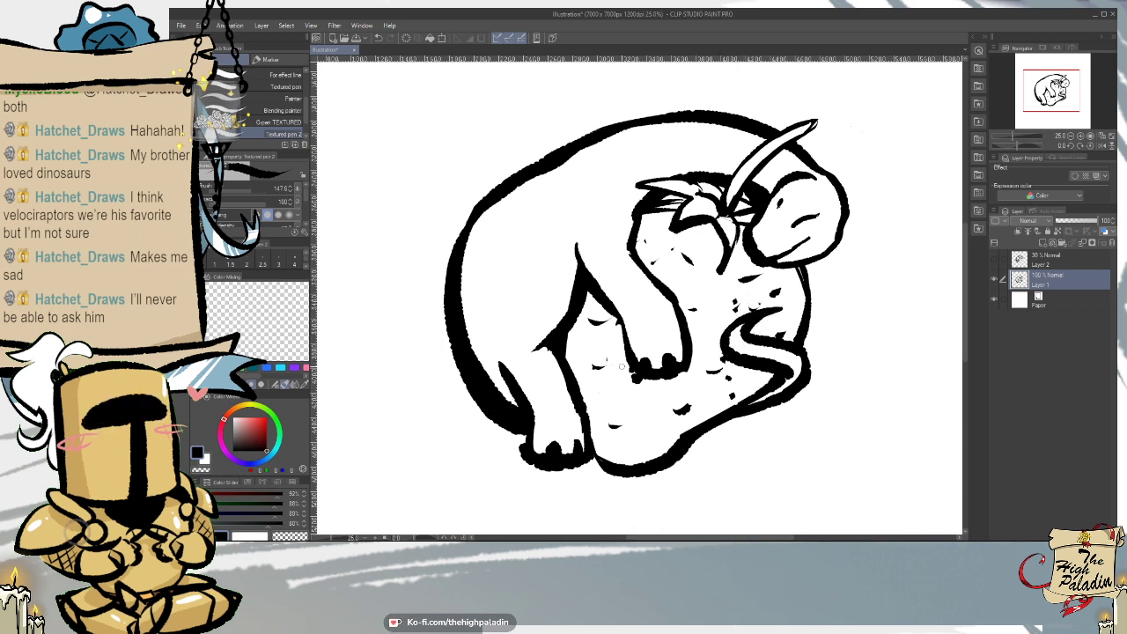
- Dot small extra seeds onto the strawberry between the dinosaur's two feet
key(p)
click(615, 386)
click(604, 388)
scroll(819, 378, down, 1)
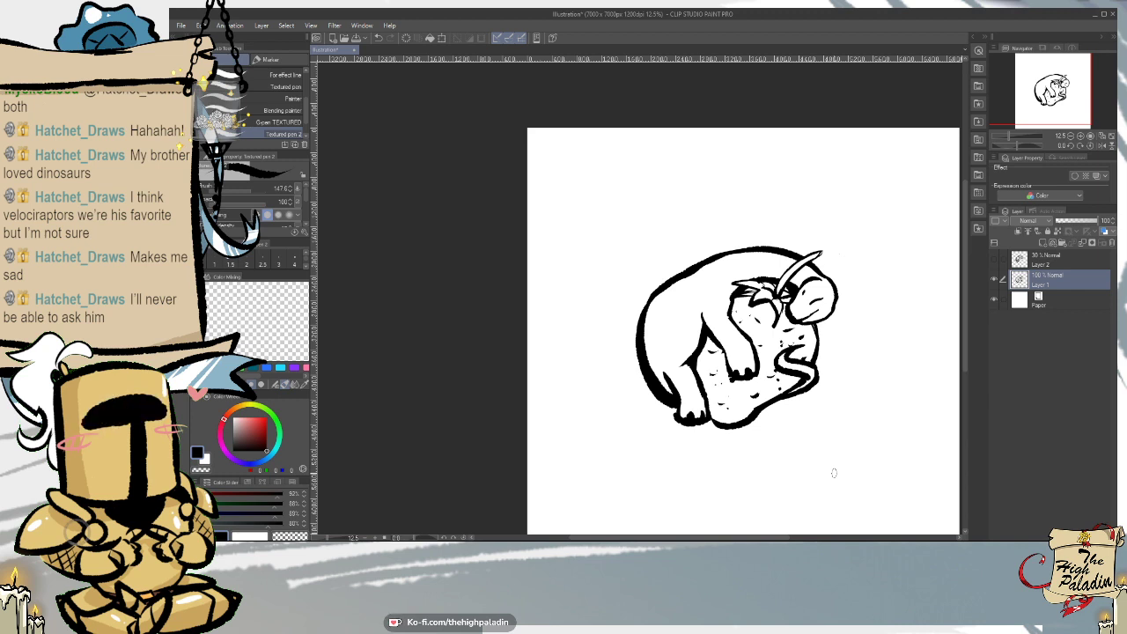
scroll(965, 307, down, 2)
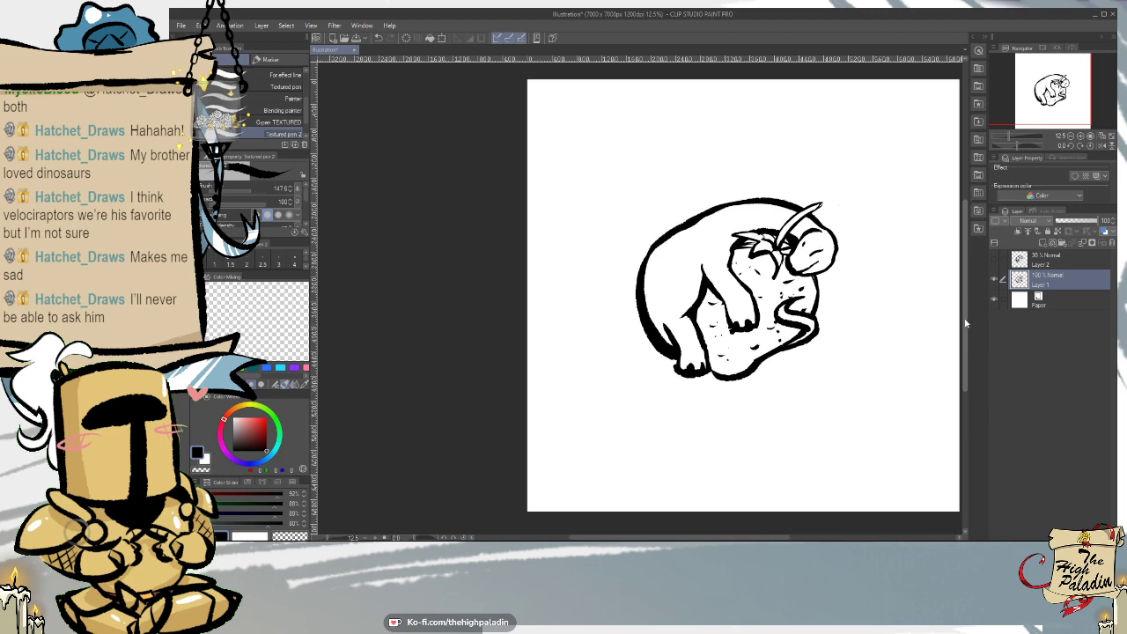
drag(685, 538, 723, 534)
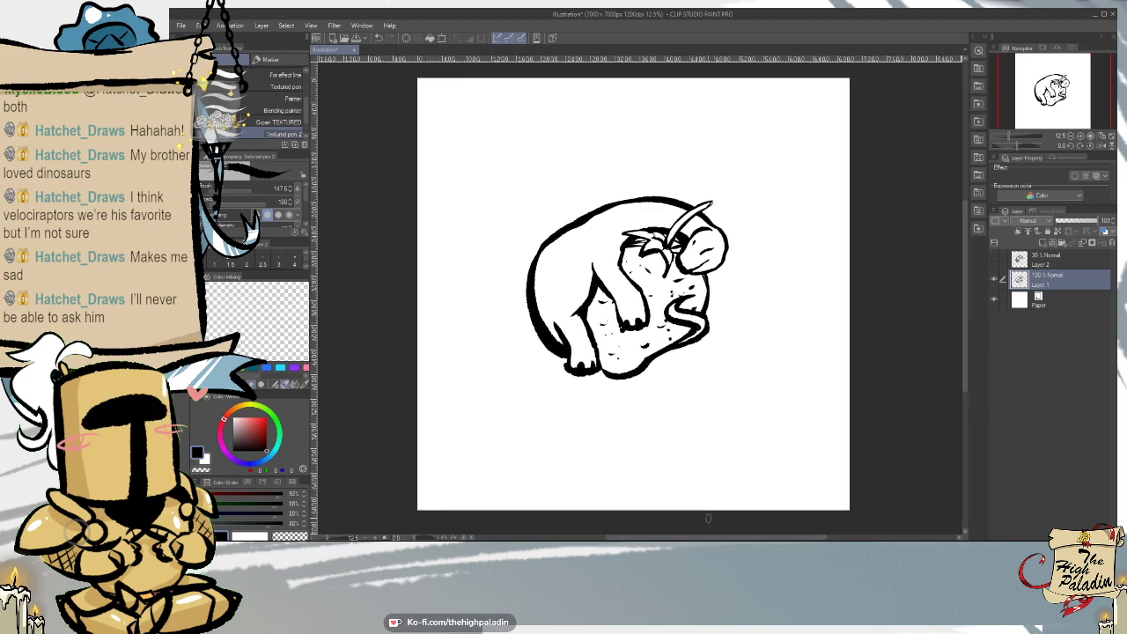
- Fill the shadow under the strawberry's outermost leaf with black and carve a pointed leaf shape beneath it
scroll(516, 329, up, 3)
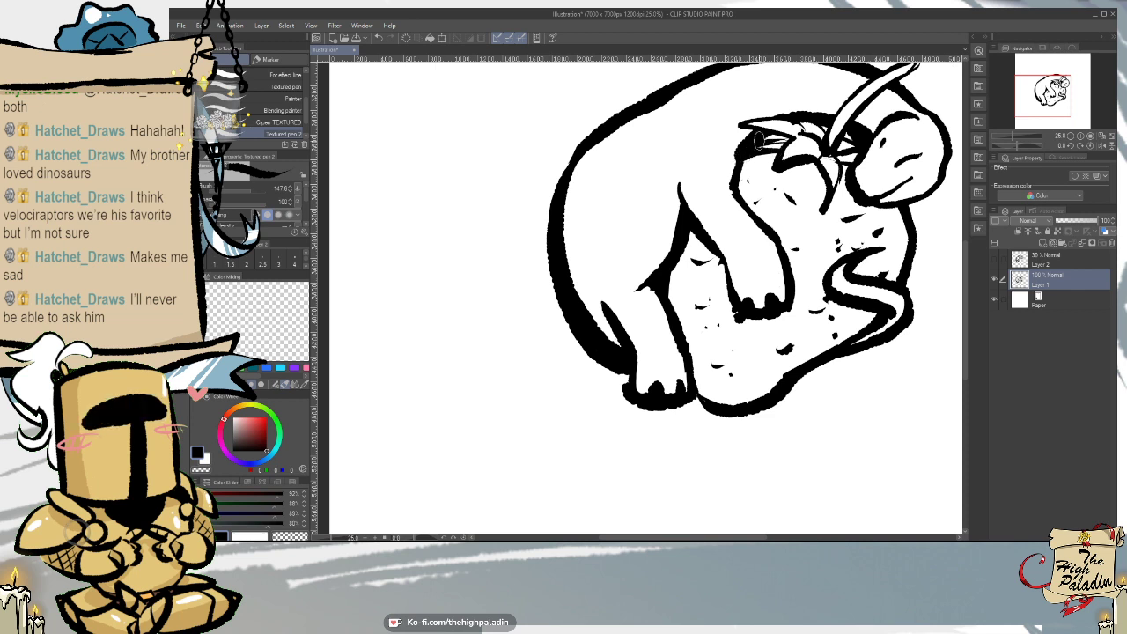
drag(789, 137, 771, 141)
key(e)
key(p)
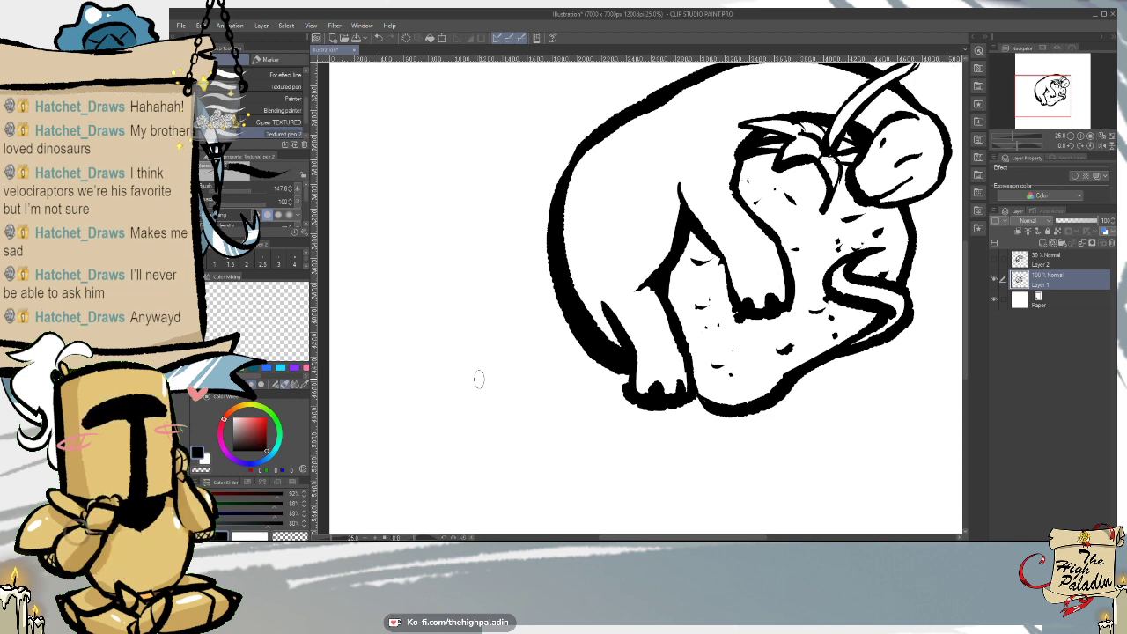
key(e)
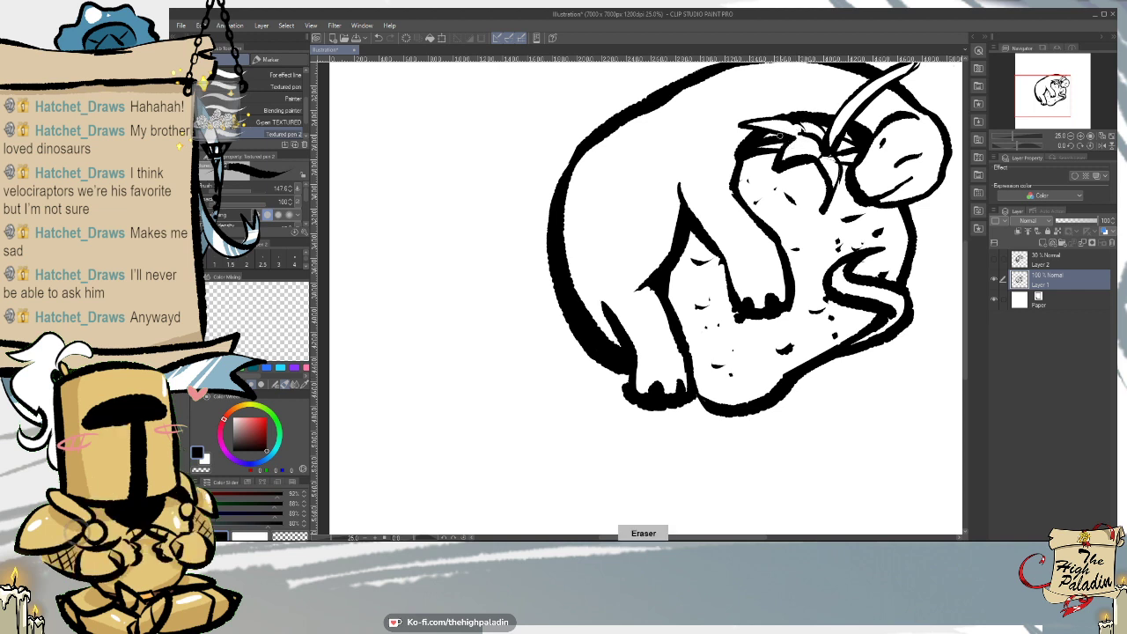
mouse_move(745, 151)
mouse_down()
mouse_move(780, 142)
mouse_move(745, 154)
mouse_up()
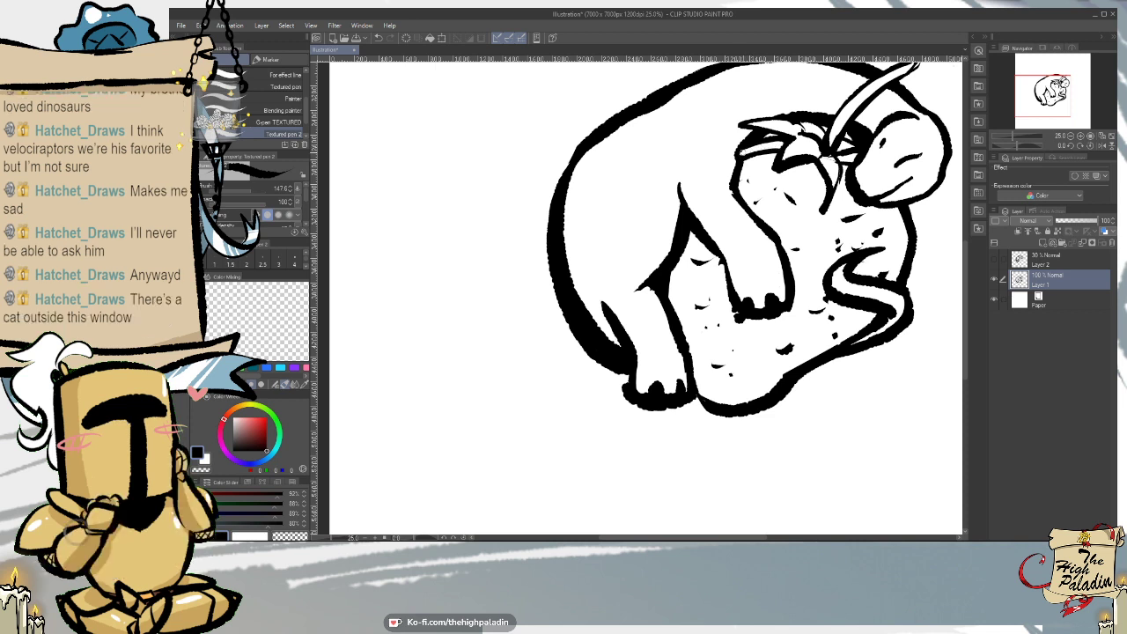
key(e)
drag(737, 155, 767, 142)
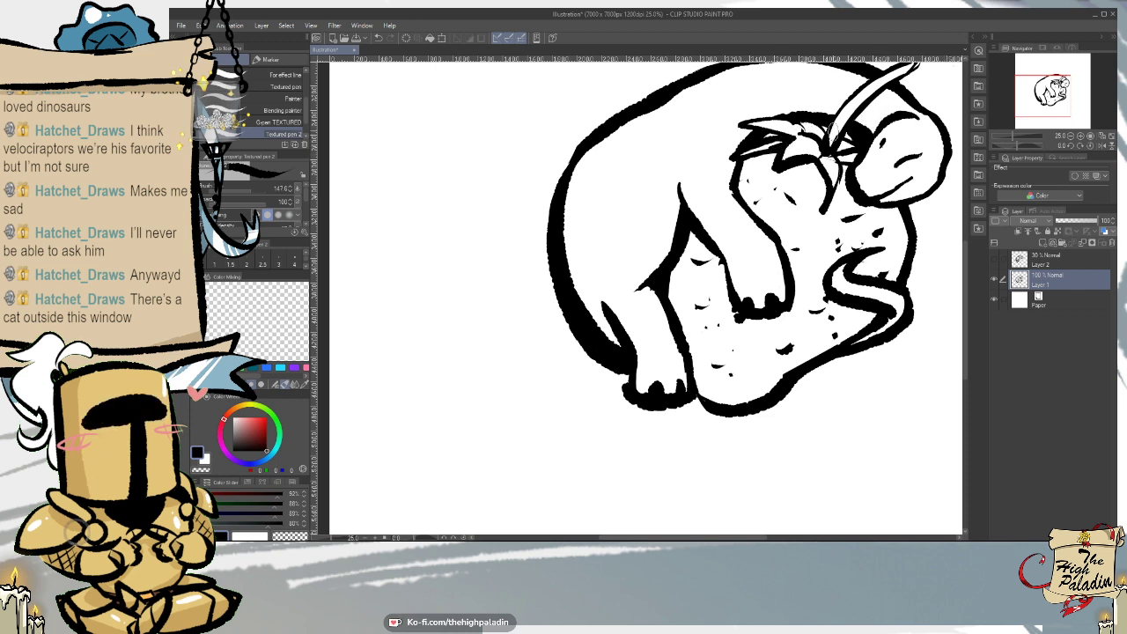
- Ink an additional small pointed leaf hanging over the strawberry's top, between the central leaf and the outer leaves
key(e)
key(e)
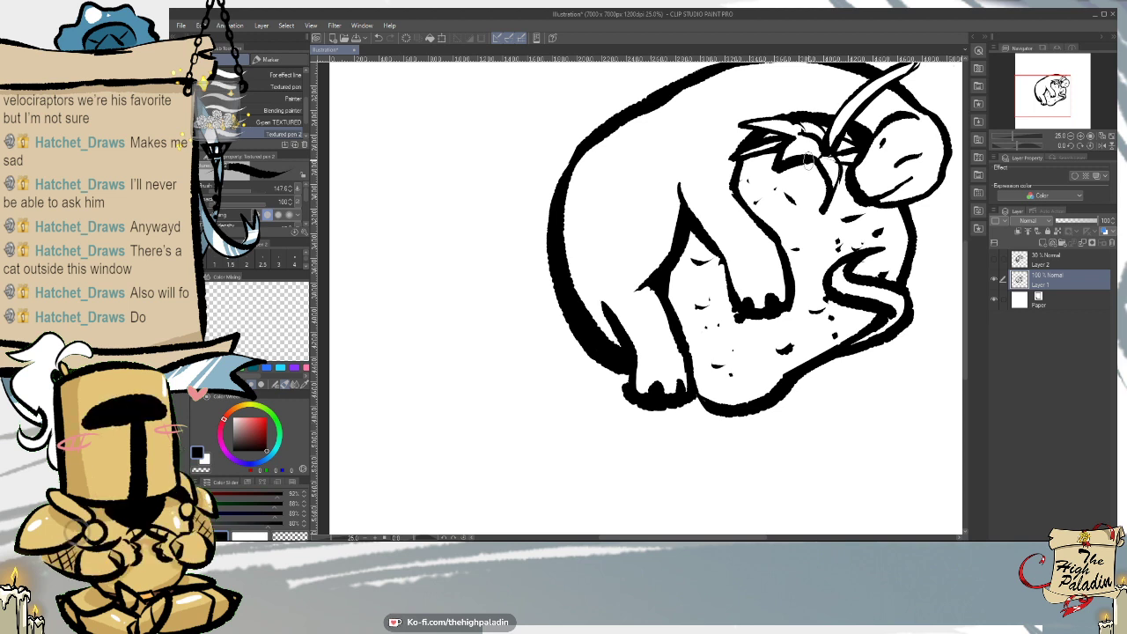
mouse_move(811, 159)
mouse_down()
mouse_move(799, 198)
mouse_move(819, 167)
mouse_move(802, 197)
mouse_up()
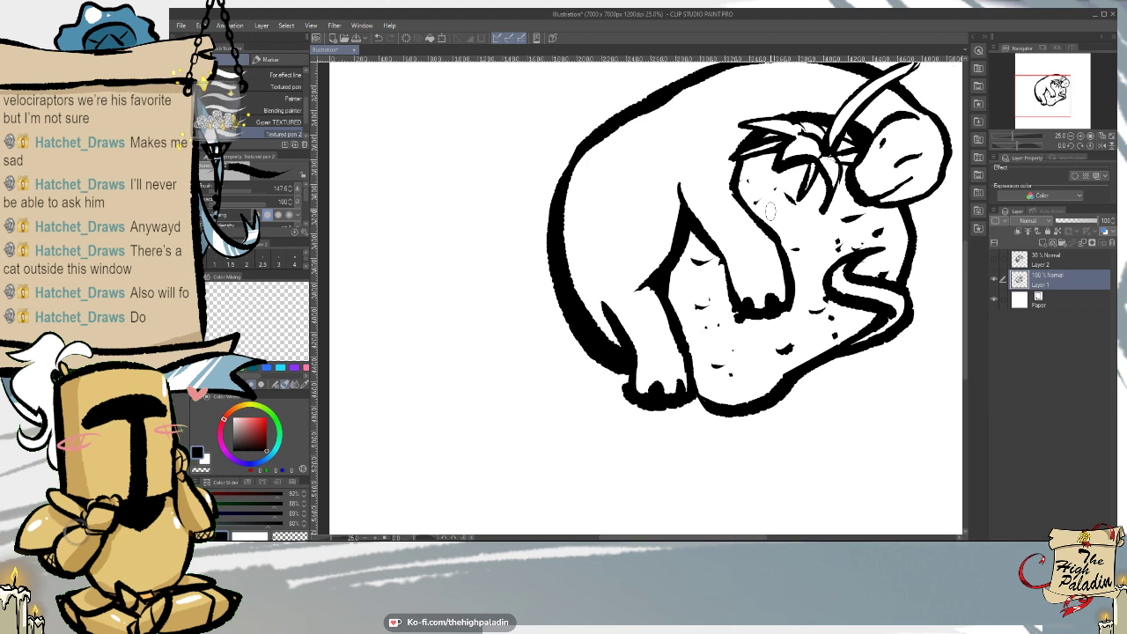
key(e)
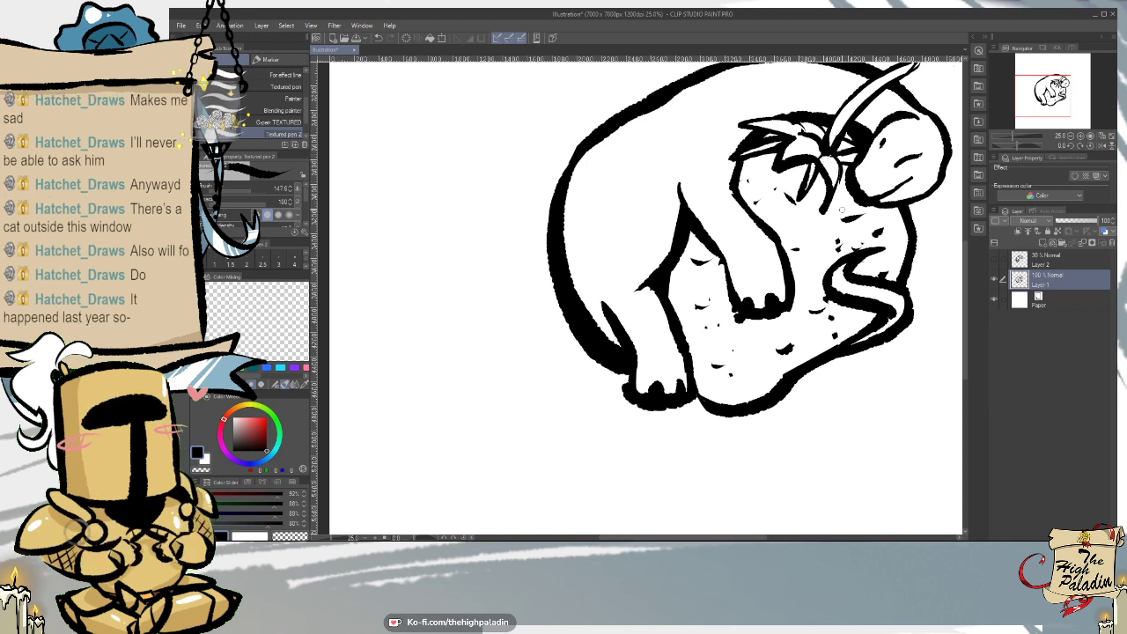
key(p)
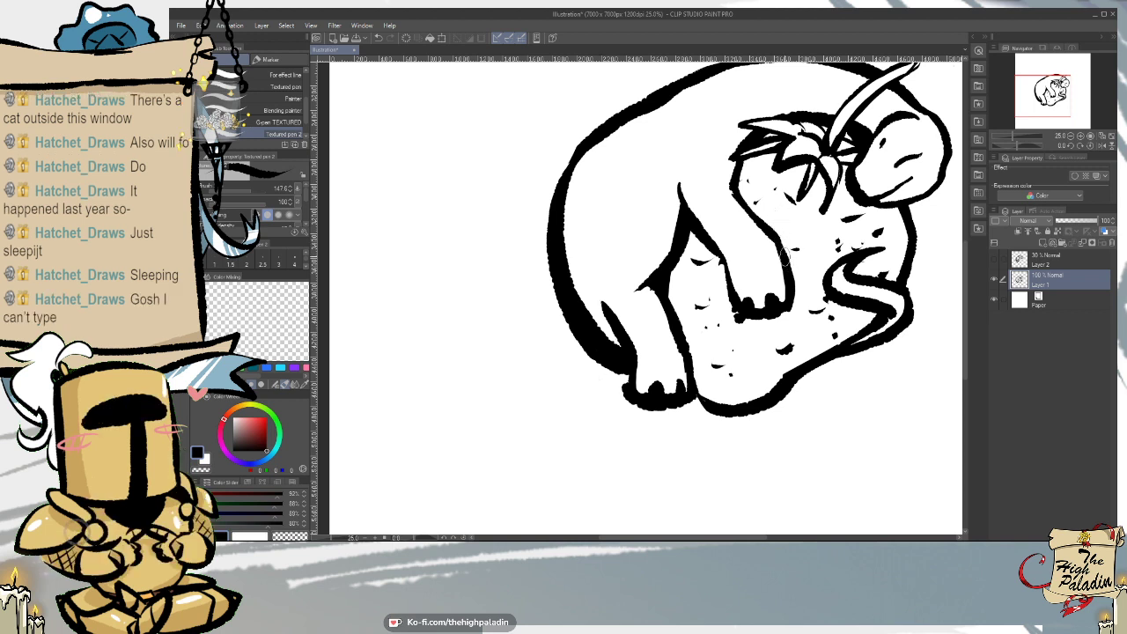
- Refine the lower back outline, the strawberry's edge beside the hind foot, and the black notch where the belly meets the thigh
key(e)
key(p)
key(e)
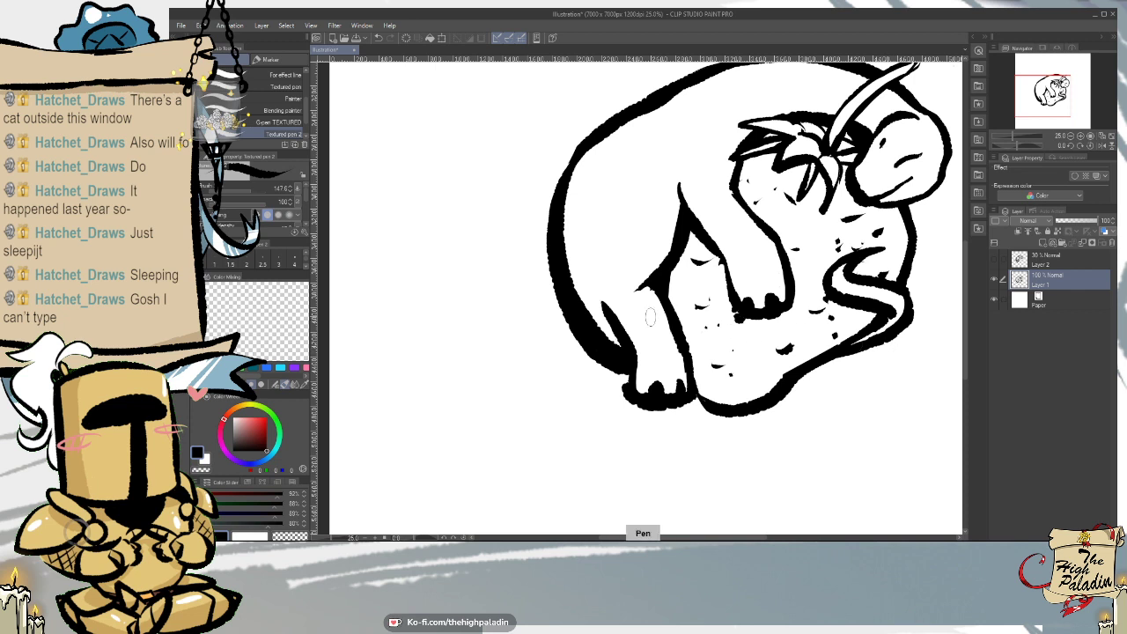
right_click(623, 374)
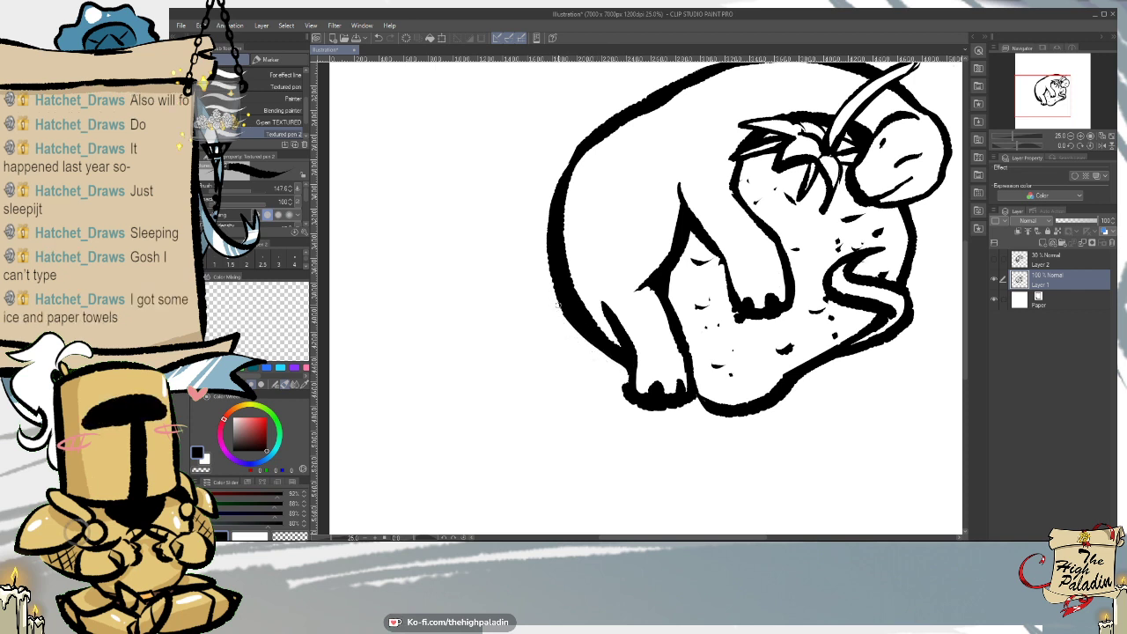
key(p)
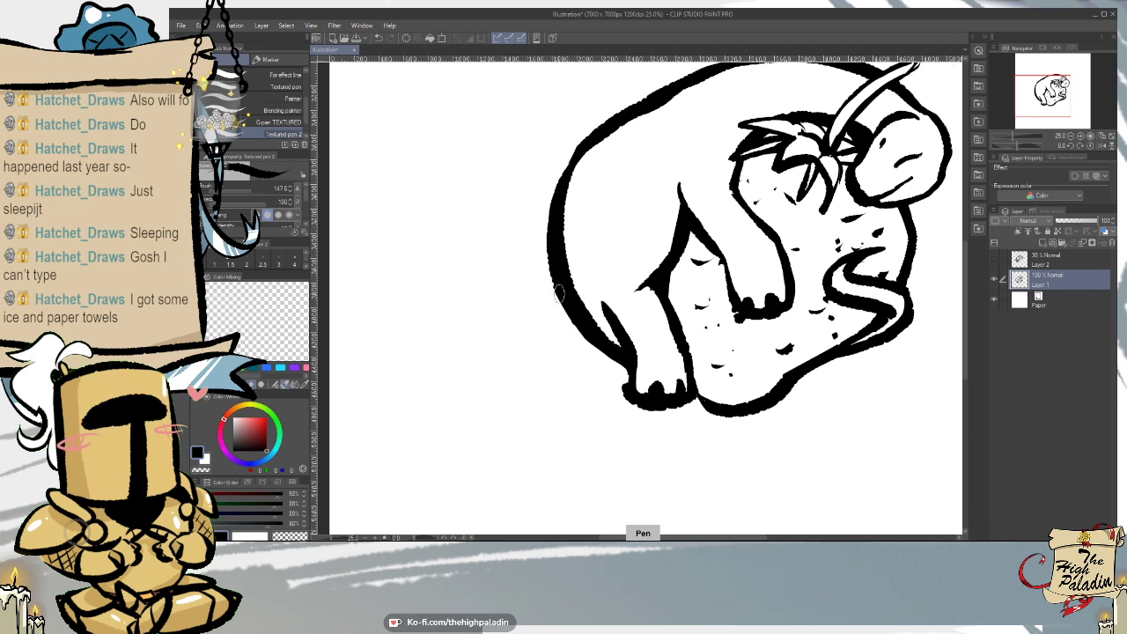
mouse_move(558, 293)
mouse_down()
mouse_move(581, 330)
mouse_move(628, 364)
mouse_up()
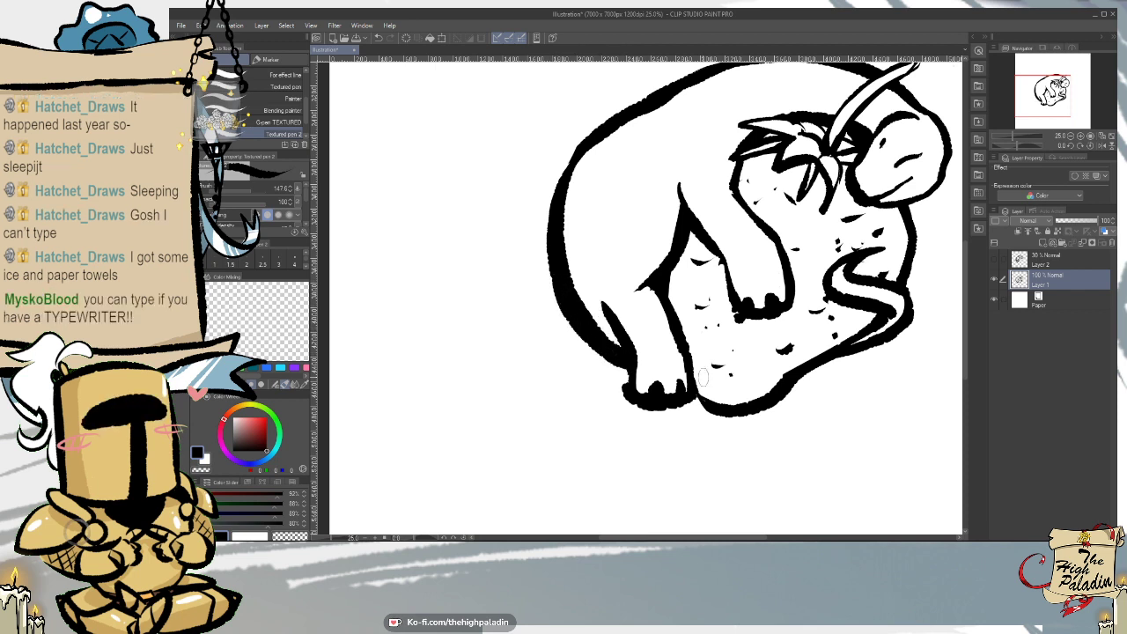
drag(696, 372, 721, 405)
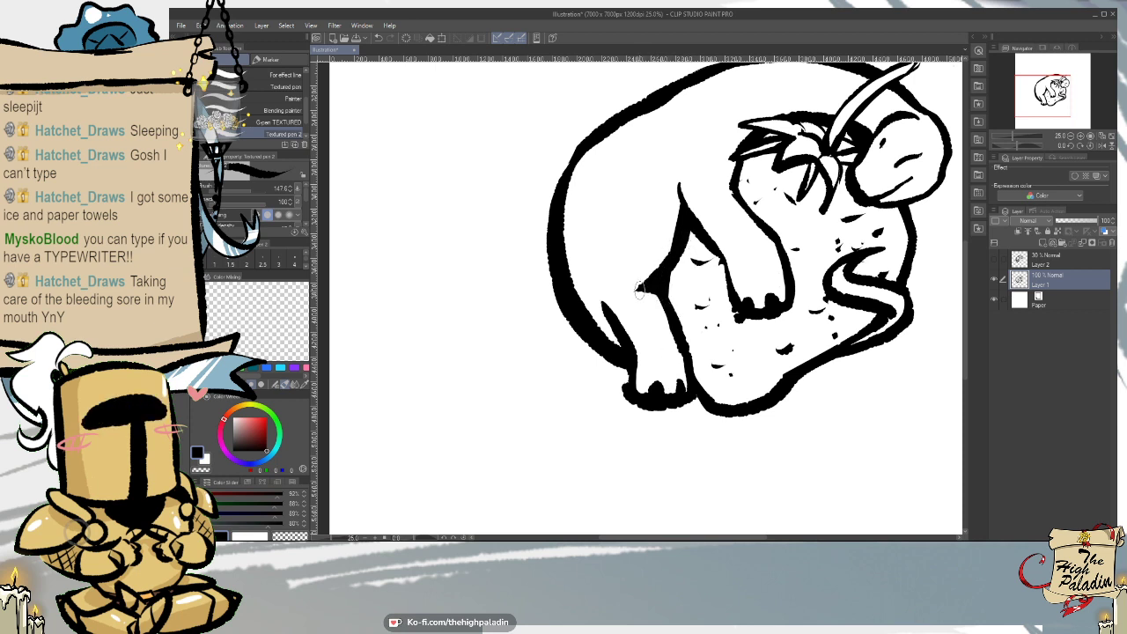
drag(638, 292, 667, 266)
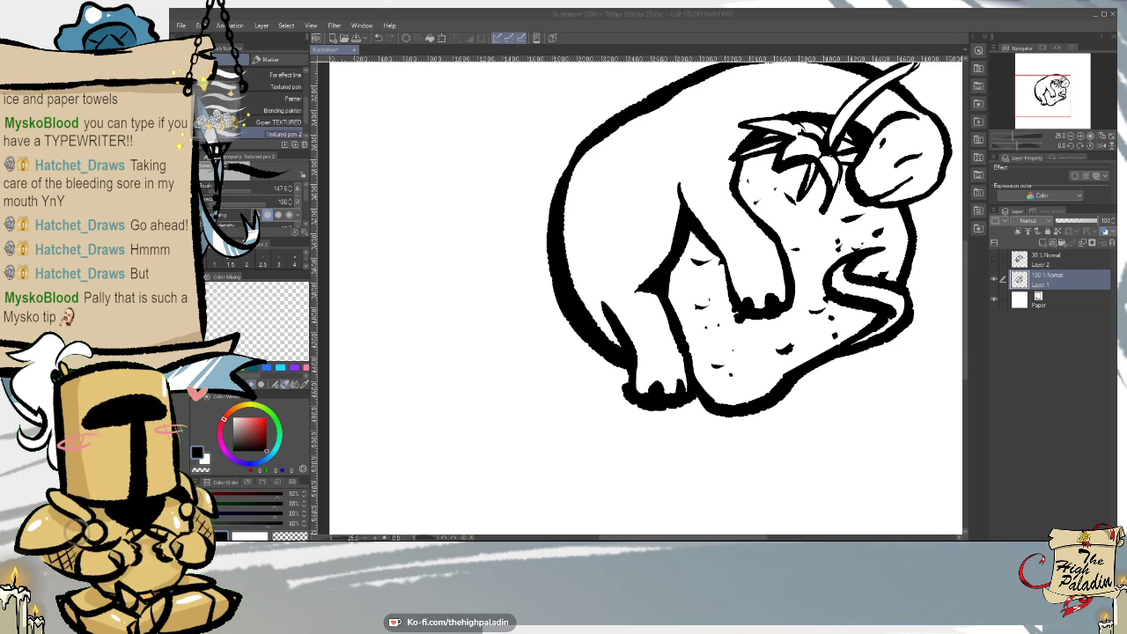
- Clean up the bottom outline where the hind foot meets the strawberry by alternating ink and eraser
drag(965, 242, 965, 235)
key(e)
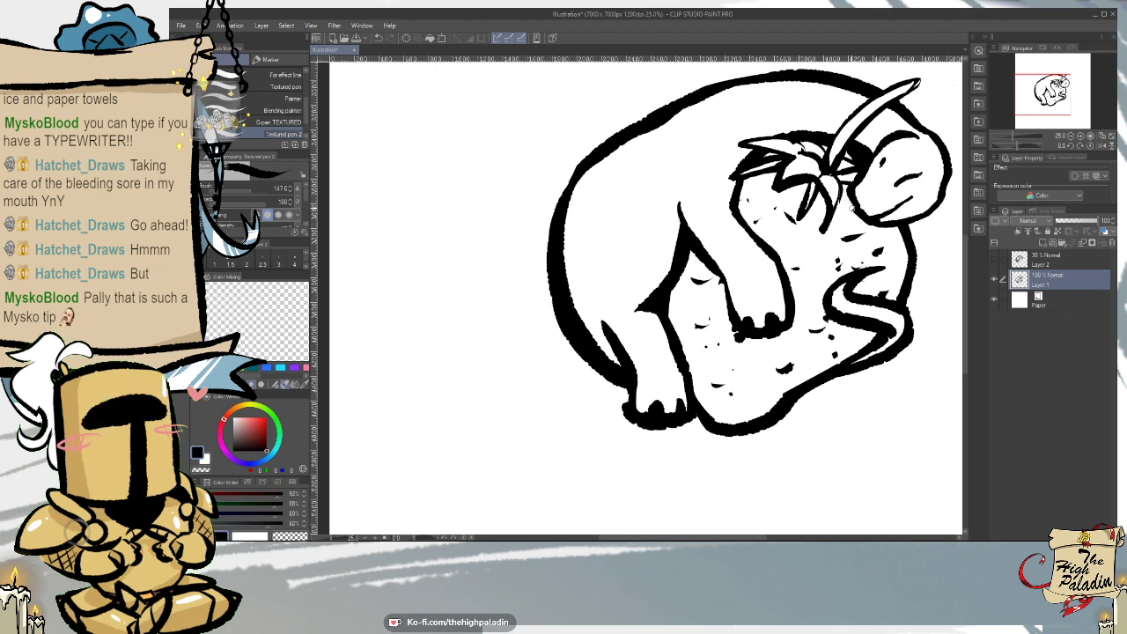
key(p)
key(e)
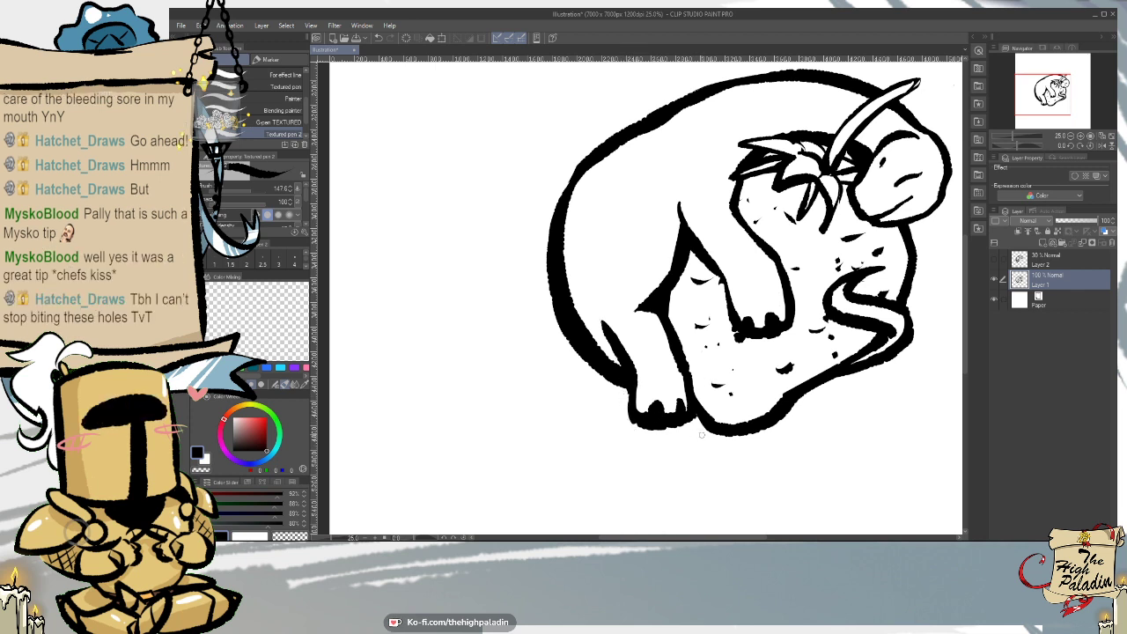
key(p)
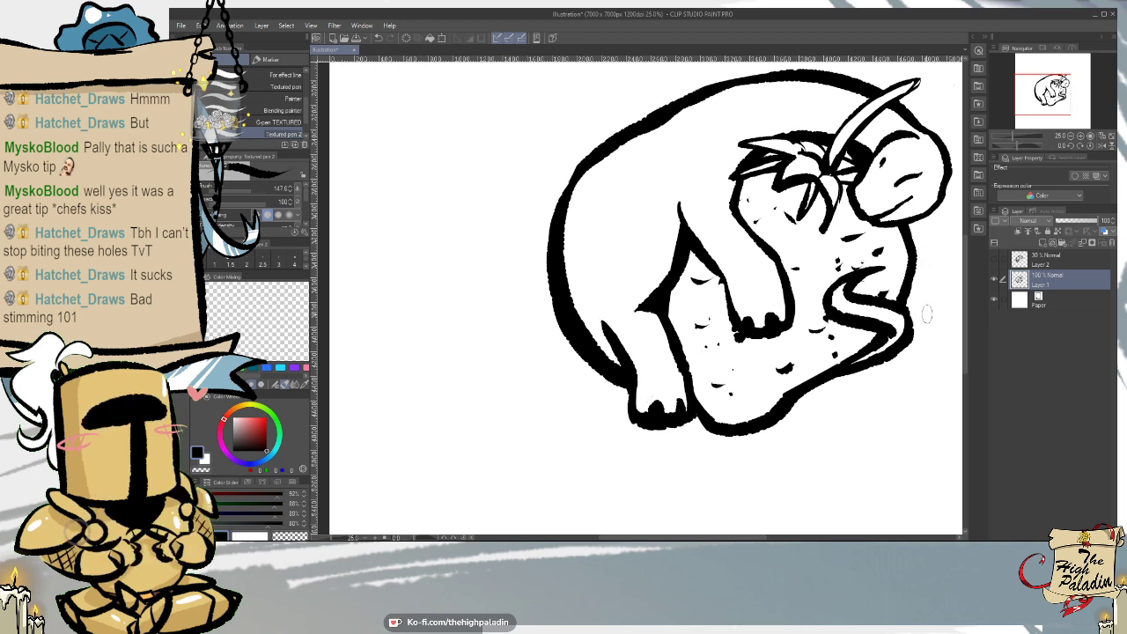
- Touch up the dinosaur's head beside the strawberry leaves with ink and eraser, undoing unwanted strokes
scroll(921, 322, down, 3)
scroll(928, 227, up, 3)
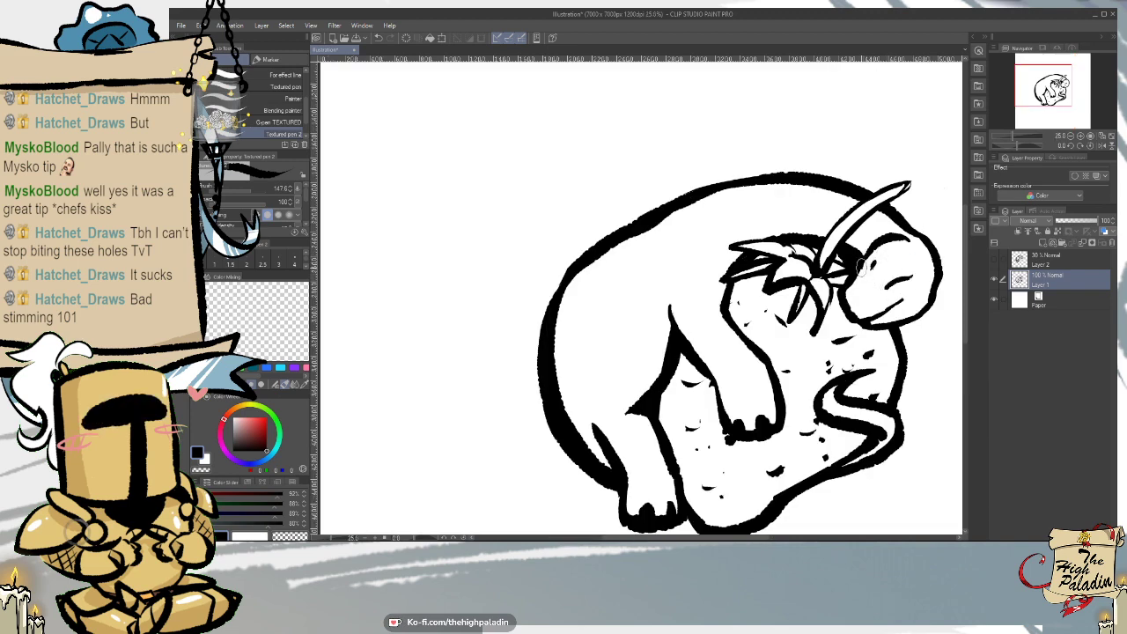
key(ctrl+z)
key(e)
scroll(916, 422, down, 4)
scroll(932, 444, up, 1)
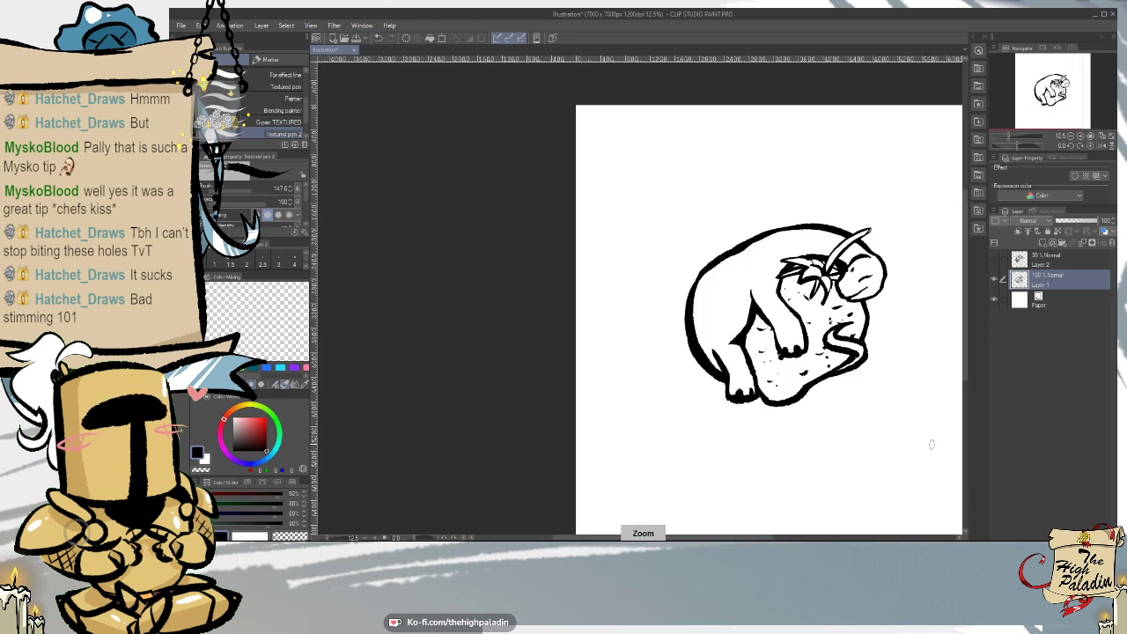
scroll(881, 342, up, 2)
key(e)
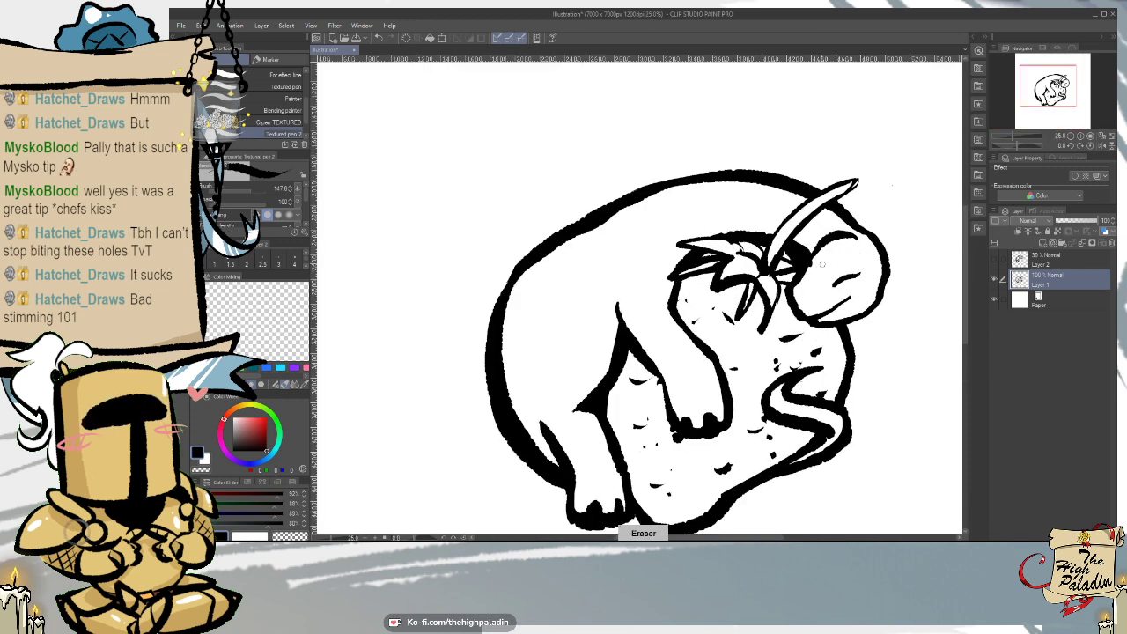
key(p)
key(ctrl+z)
scroll(912, 426, down, 2)
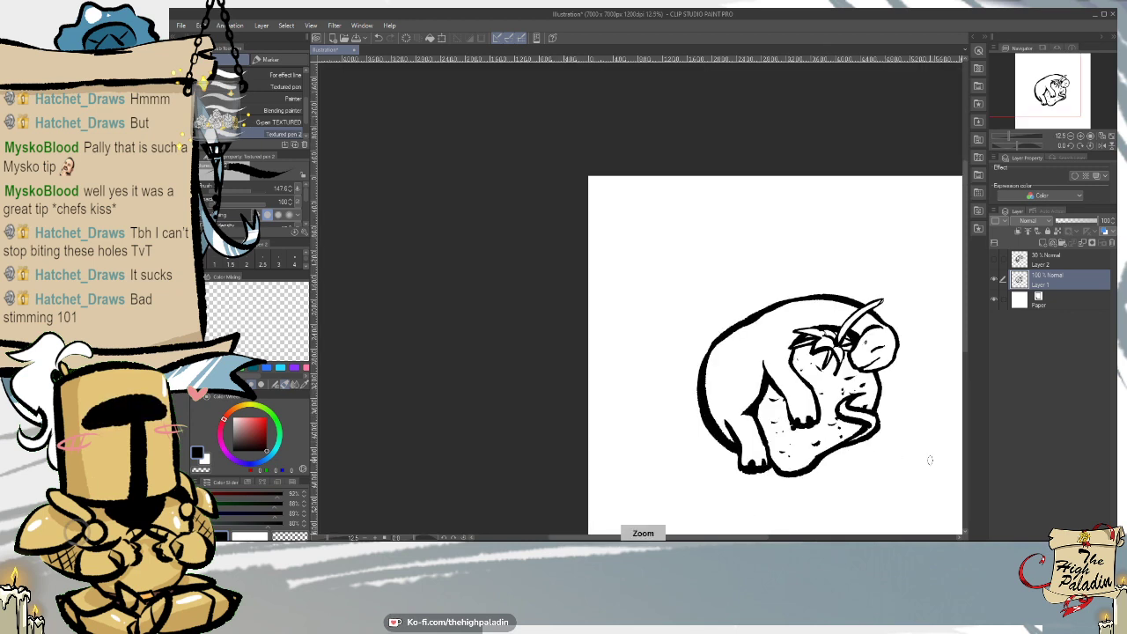
scroll(897, 389, up, 2)
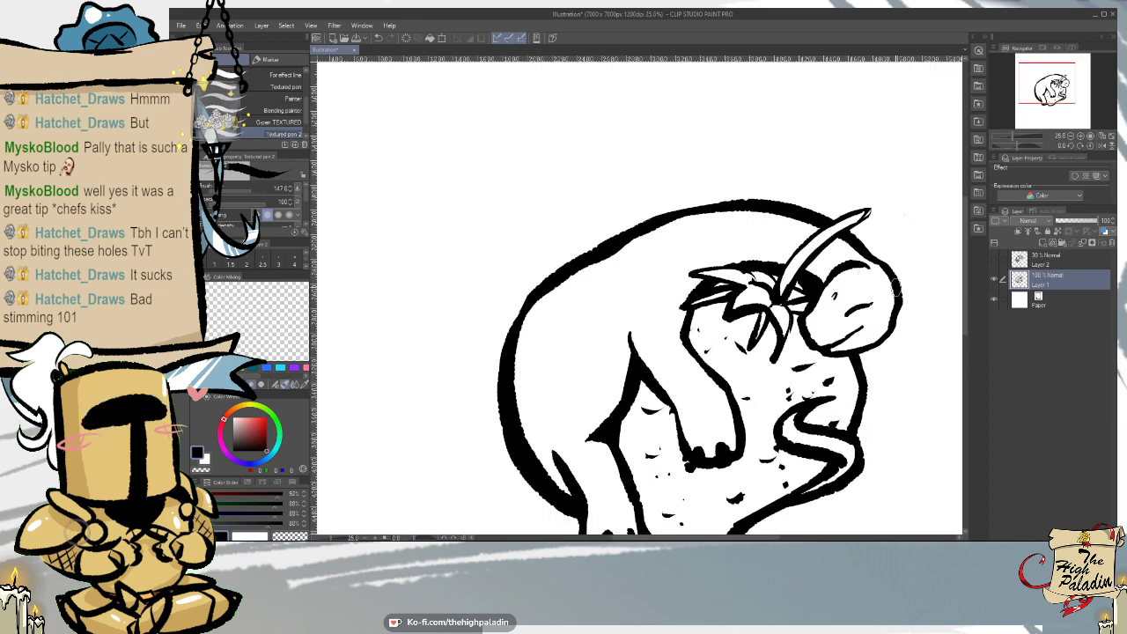
- Examine the strawberry dinosaur's line art both as a whole and up close
scroll(912, 418, down, 2)
drag(733, 537, 777, 538)
scroll(946, 337, down, 3)
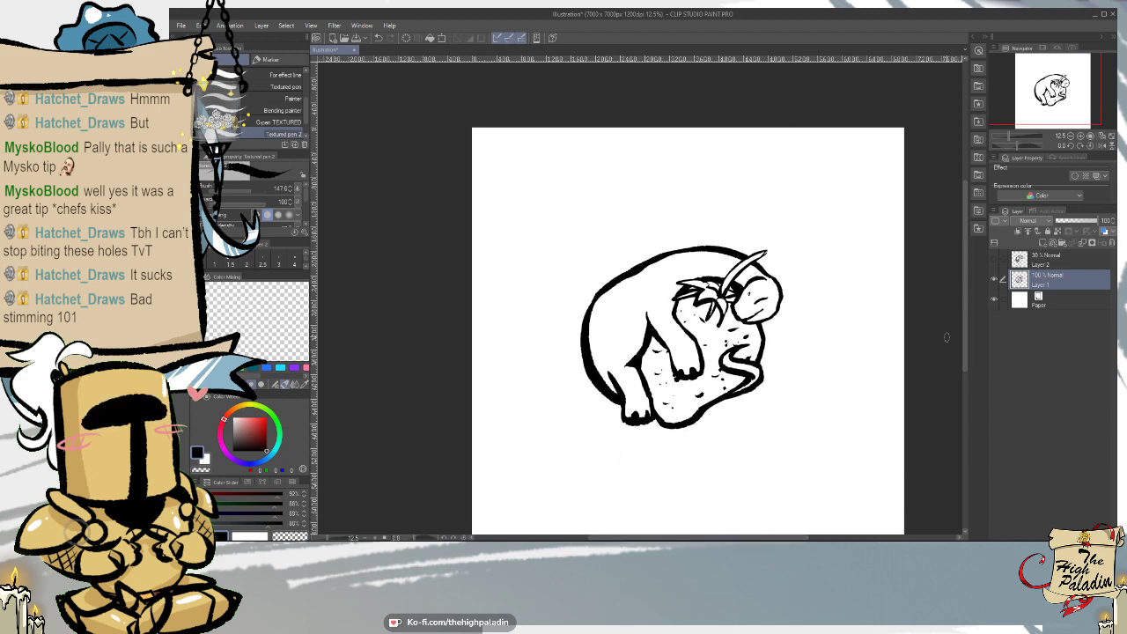
scroll(782, 343, up, 2)
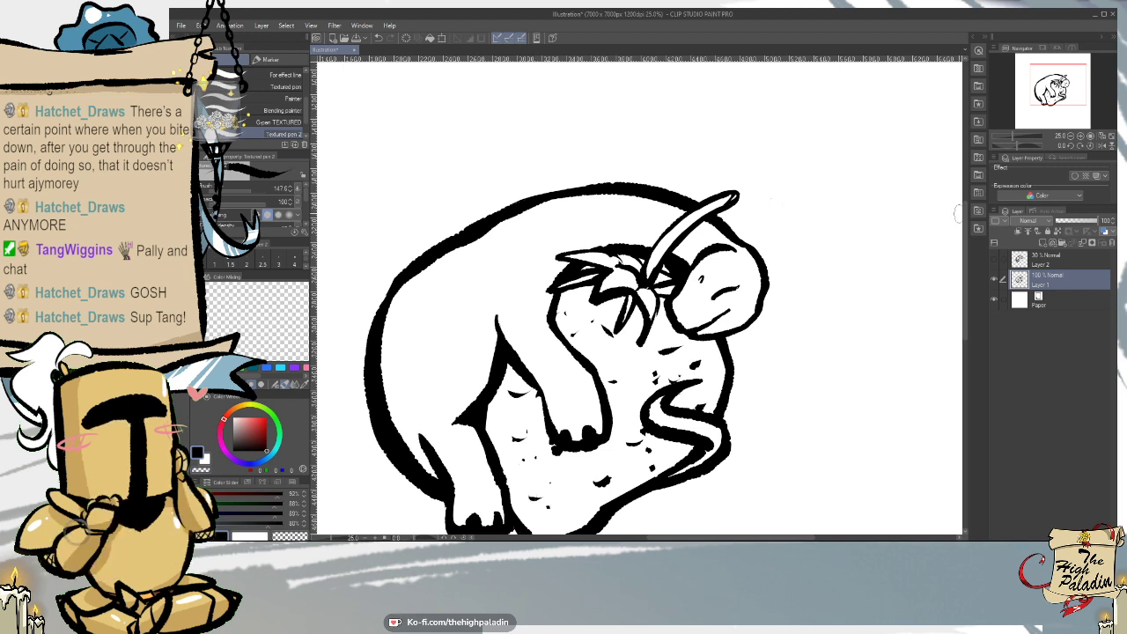
scroll(966, 234, down, 2)
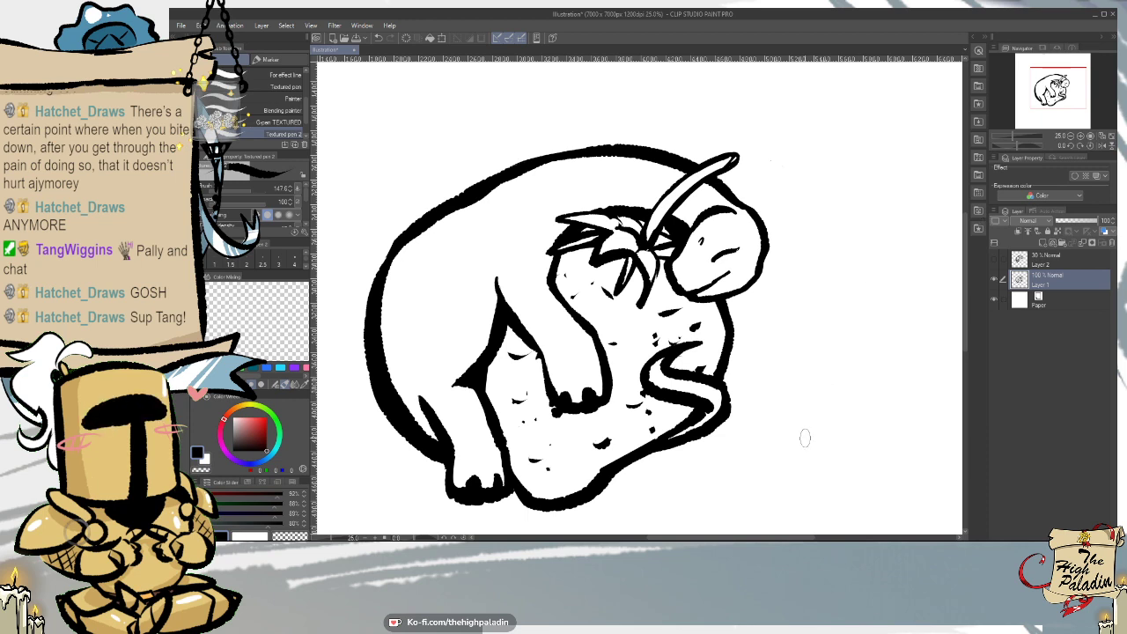
scroll(800, 443, down, 2)
scroll(791, 465, up, 2)
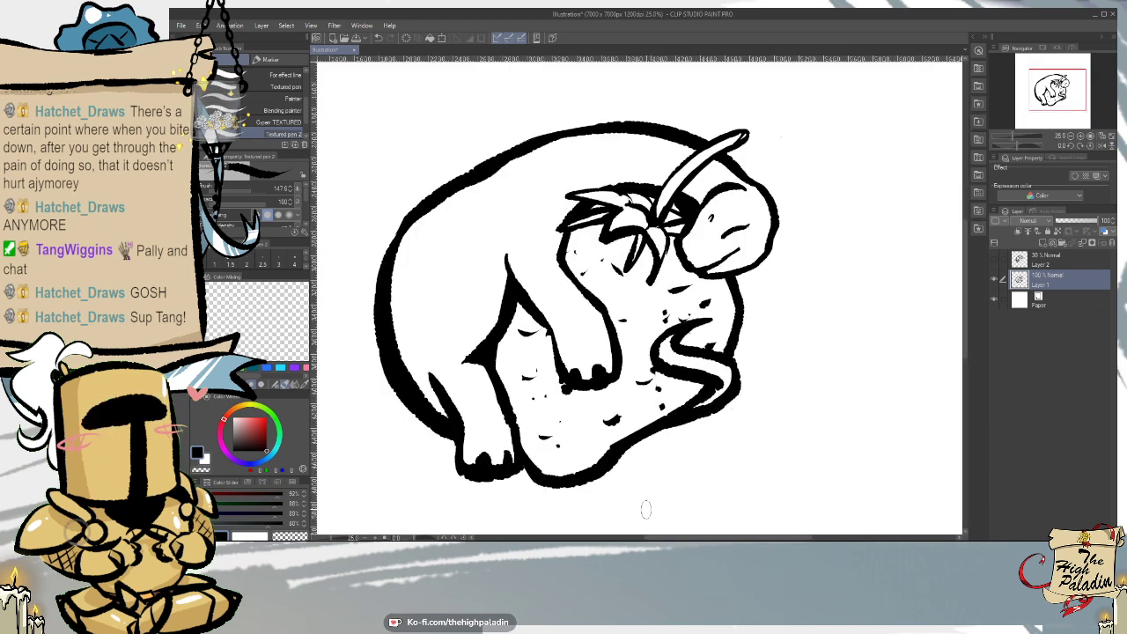
scroll(646, 509, down, 4)
drag(966, 290, 964, 349)
click(1110, 136)
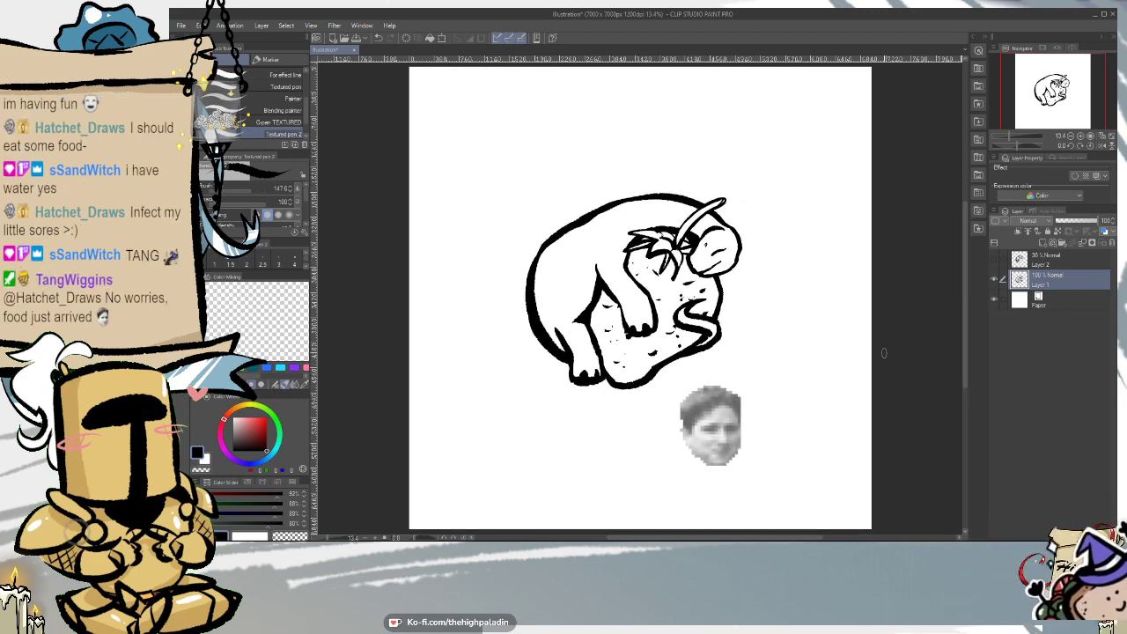
scroll(660, 252, up, 2)
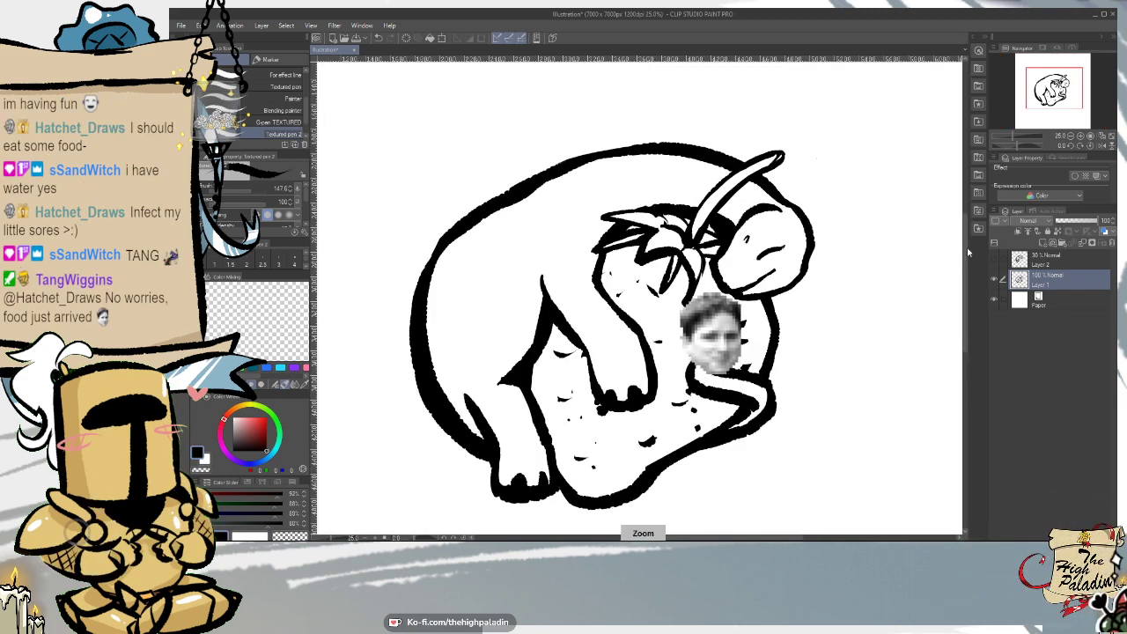
drag(965, 259, 968, 265)
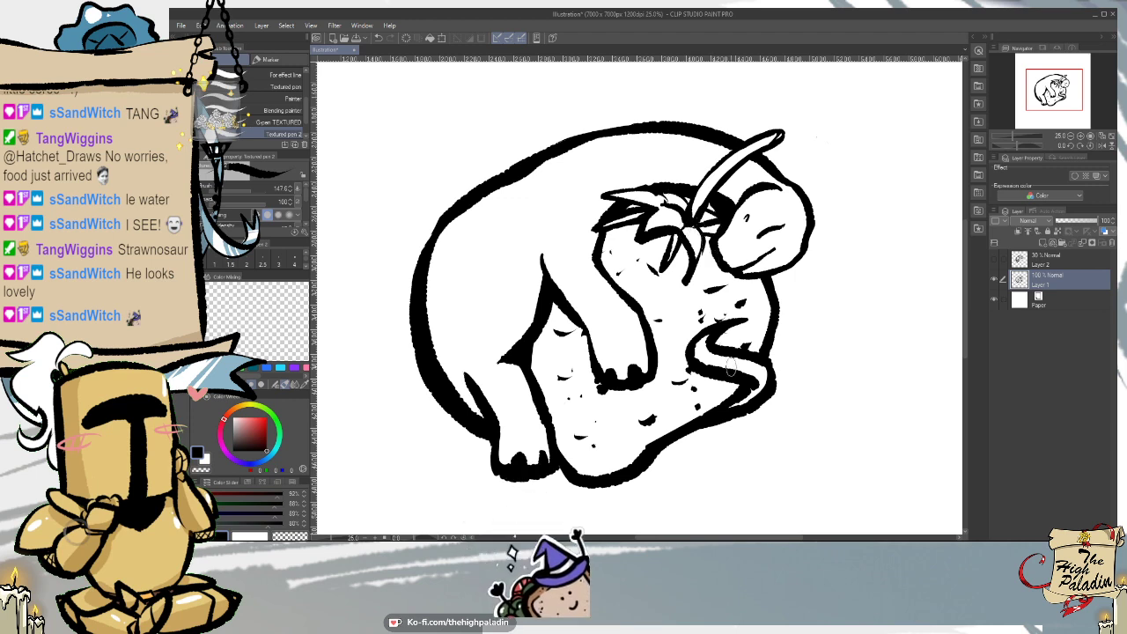
- Move the strawberry dinosaur line art to the canvas's upper-left area to free space for more drawings
click(1110, 136)
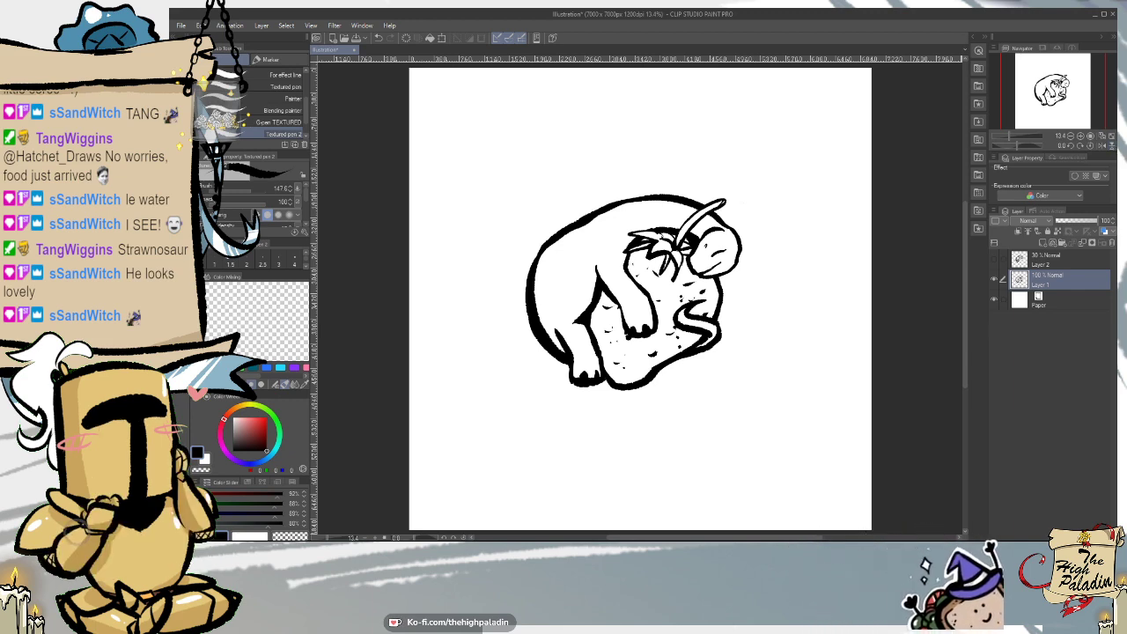
key(k)
mouse_move(766, 432)
mouse_down()
mouse_move(724, 432)
mouse_move(671, 391)
mouse_up()
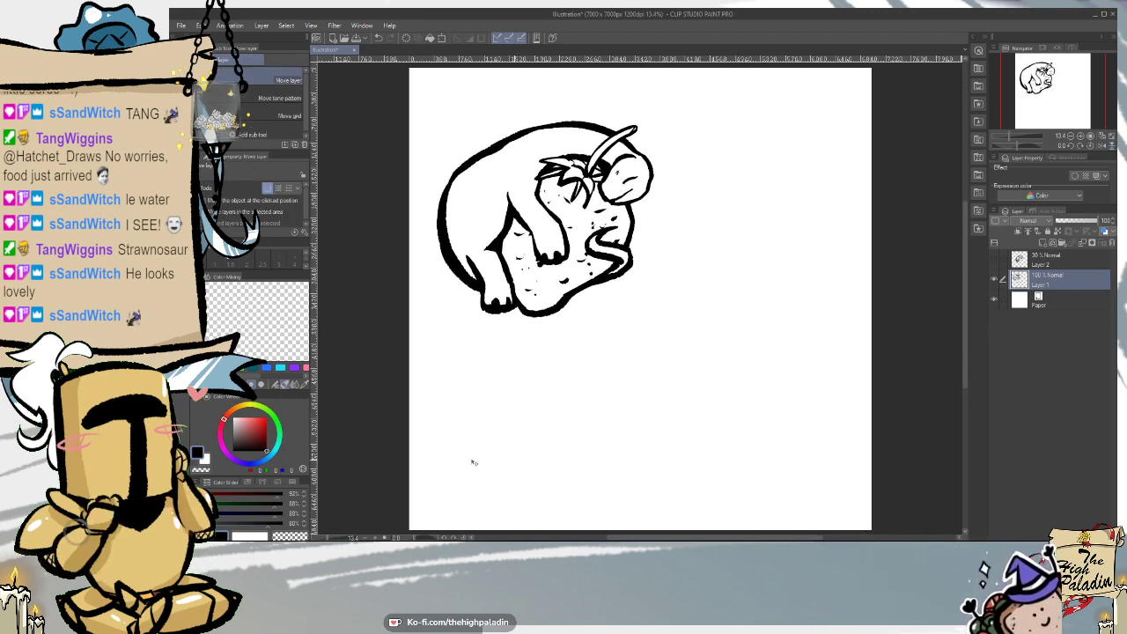
key(p)
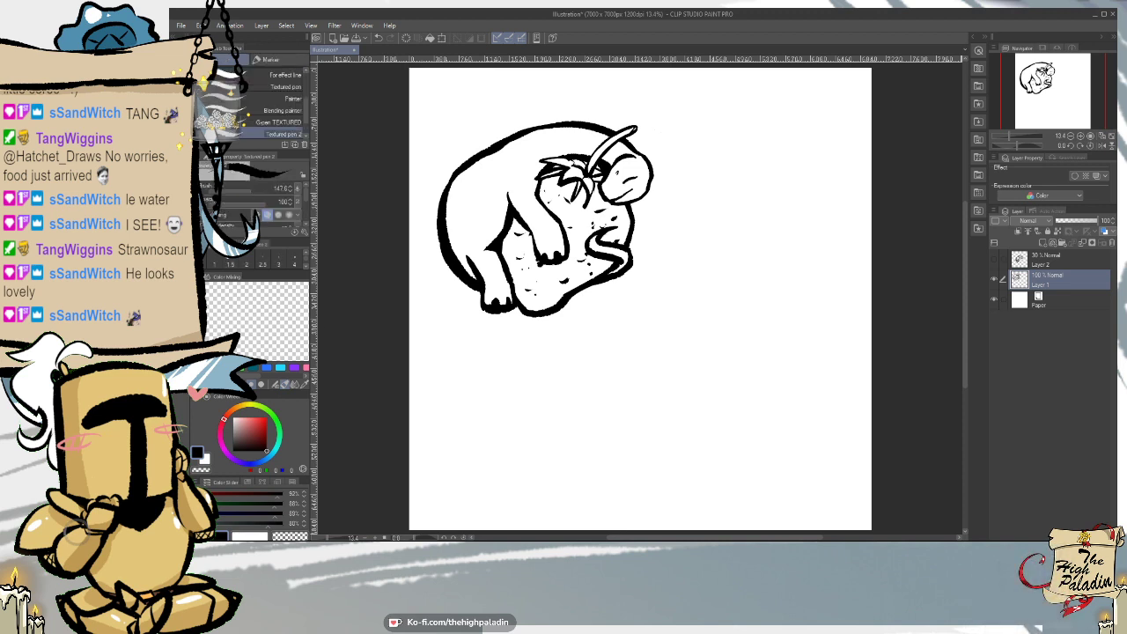
- Delete the hidden 30% opacity sketch layer and create an empty 100% layer above the line art
click(1075, 261)
click(1111, 243)
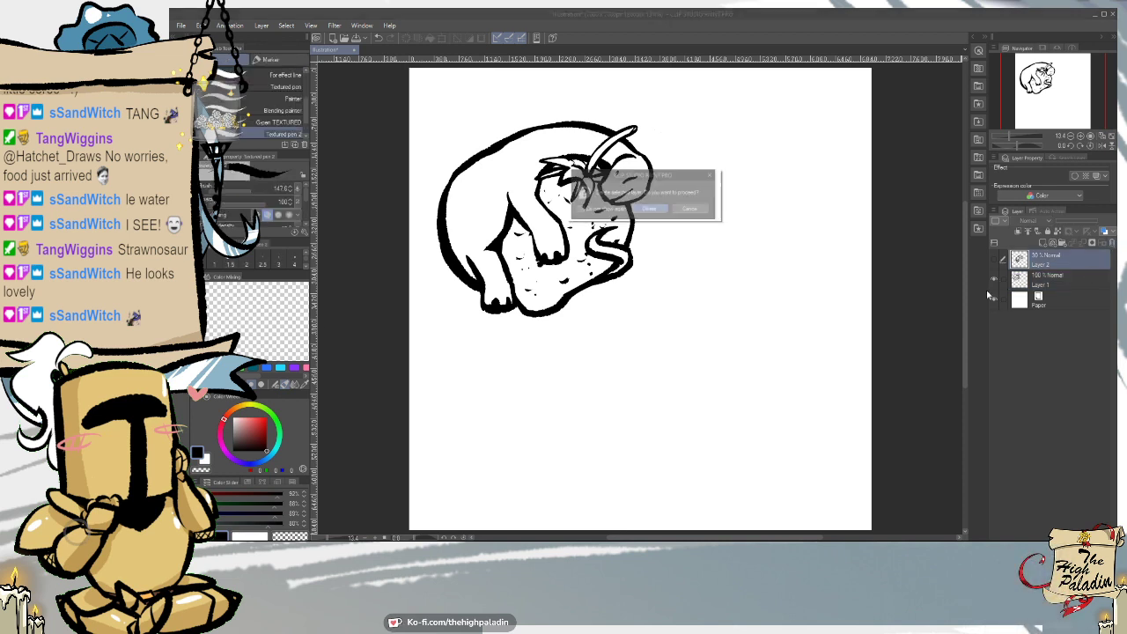
click(649, 212)
key(ctrl+z)
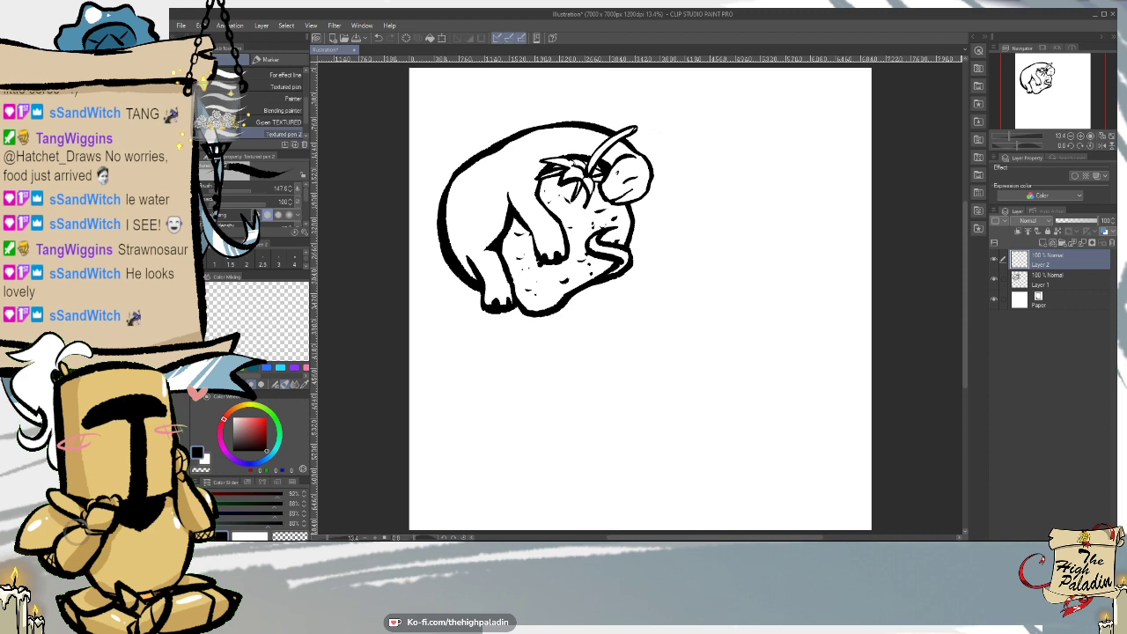
- Ink a small round berry with a bumpy crown in the empty area below and right of the dinosaur
scroll(966, 330, down, 1)
scroll(966, 330, down, 1)
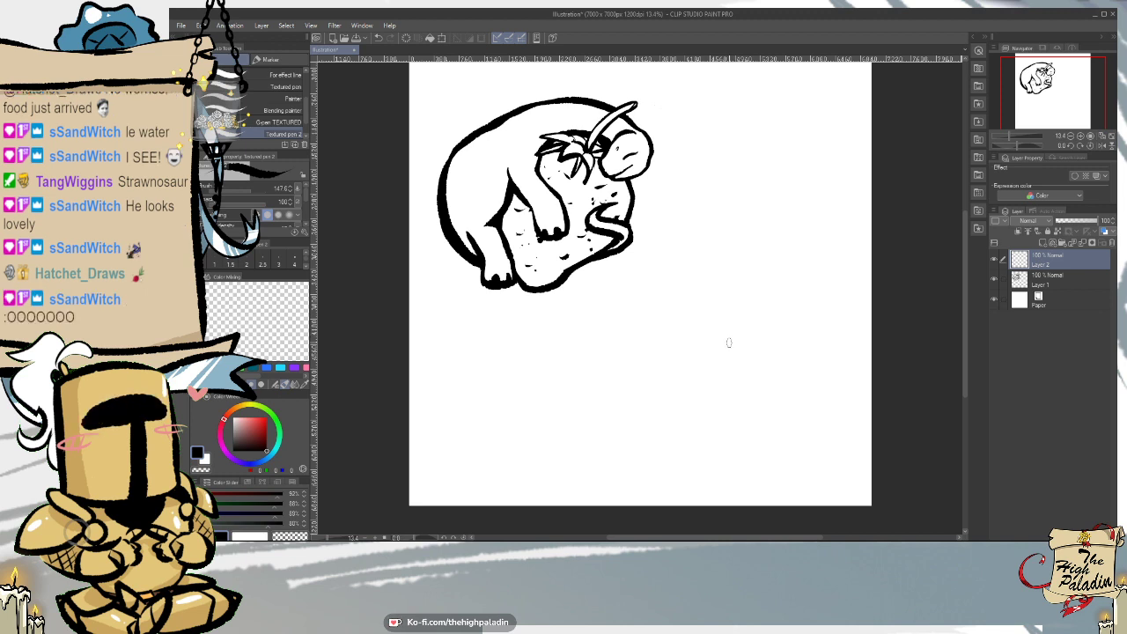
mouse_move(732, 342)
mouse_down()
mouse_move(779, 374)
mouse_move(753, 348)
mouse_move(750, 386)
mouse_move(763, 336)
mouse_move(781, 353)
mouse_move(727, 346)
mouse_move(755, 385)
mouse_move(745, 344)
mouse_move(723, 356)
mouse_move(728, 376)
mouse_move(757, 376)
mouse_move(755, 342)
mouse_up()
key(ctrl+z)
key(ctrl+z)
key(ctrl+z)
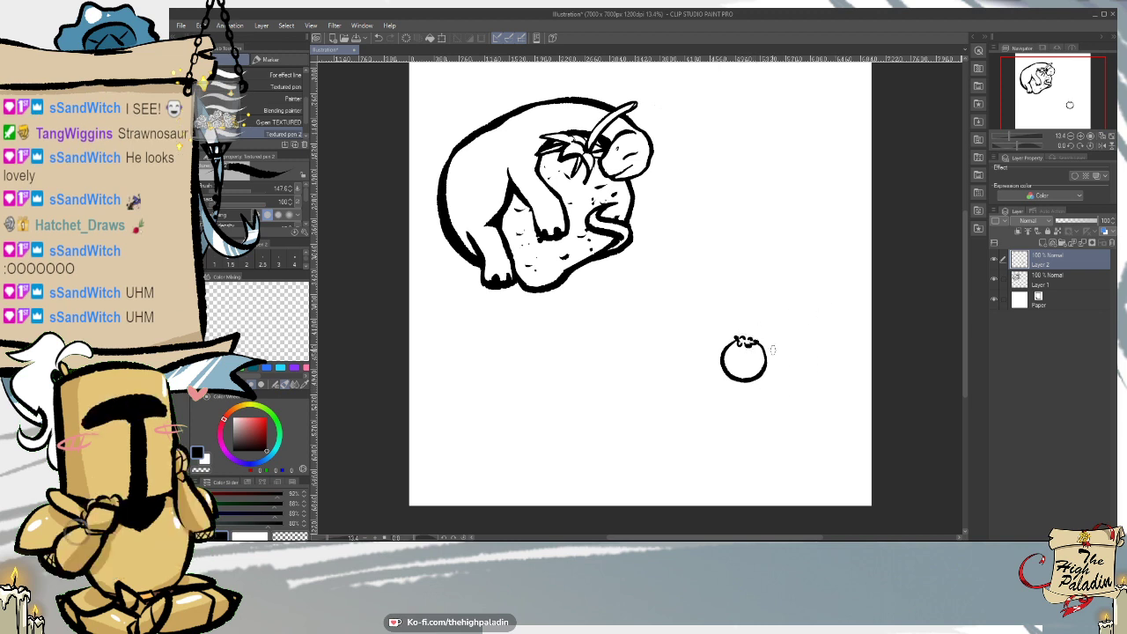
- Ink a second berry partly behind the first, with its bumpy crown facing right, undoing stray strokes
mouse_move(766, 345)
mouse_down()
mouse_move(796, 347)
mouse_move(773, 375)
mouse_move(774, 340)
mouse_move(789, 343)
mouse_move(792, 363)
mouse_move(770, 377)
mouse_move(793, 366)
mouse_move(790, 352)
mouse_move(794, 364)
mouse_move(753, 345)
mouse_up()
key(ctrl+z)
key(ctrl+z)
key(ctrl+z)
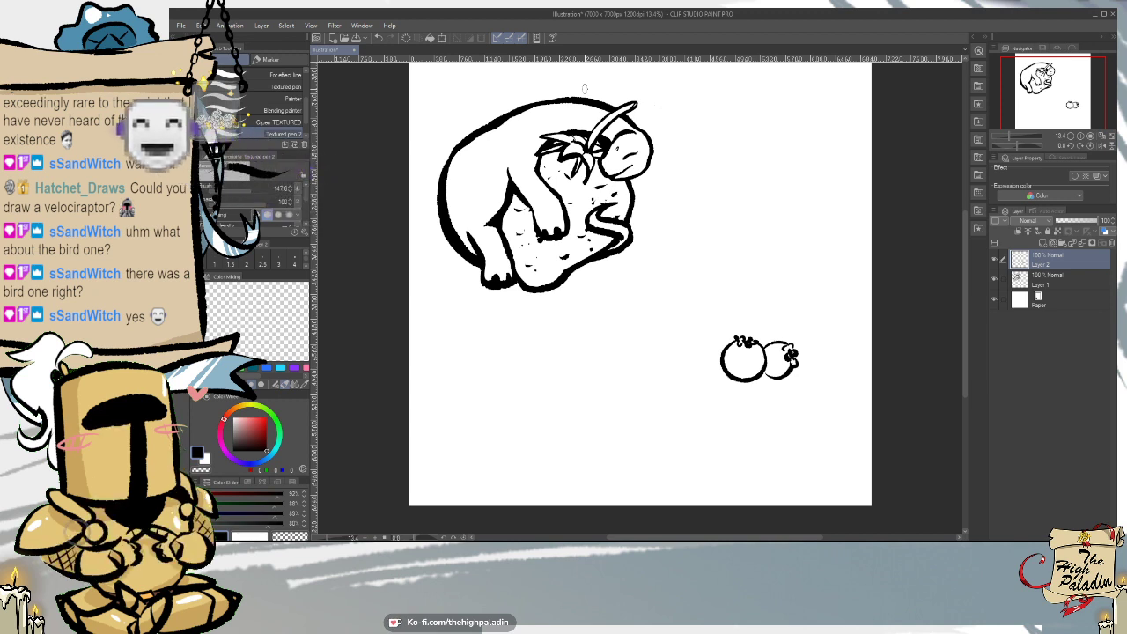
- Create a new empty layer above the berry drawing
click(1042, 242)
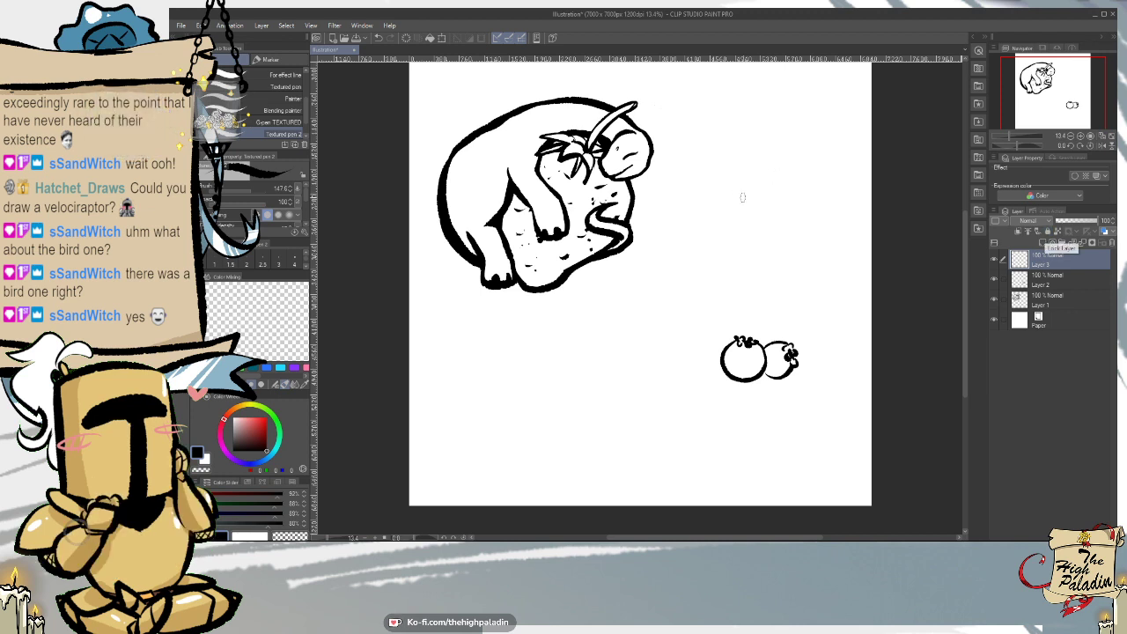
mouse_move(709, 209)
mouse_down()
mouse_move(821, 204)
mouse_move(779, 209)
mouse_move(779, 227)
mouse_up()
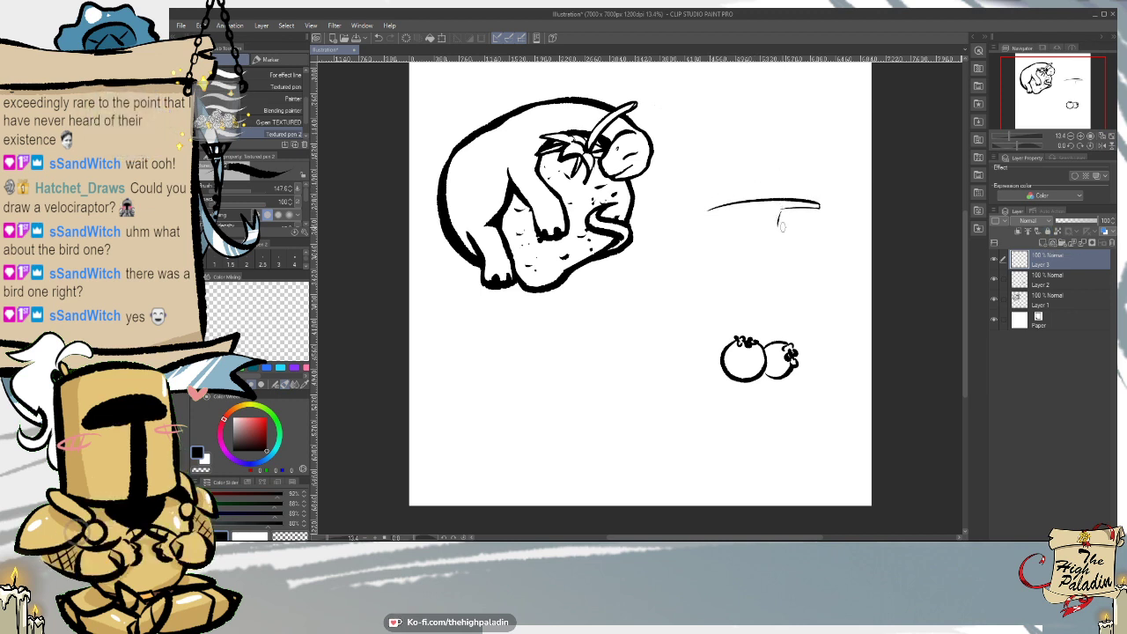
mouse_move(707, 212)
mouse_down()
mouse_move(724, 209)
mouse_move(710, 224)
mouse_move(754, 227)
mouse_up()
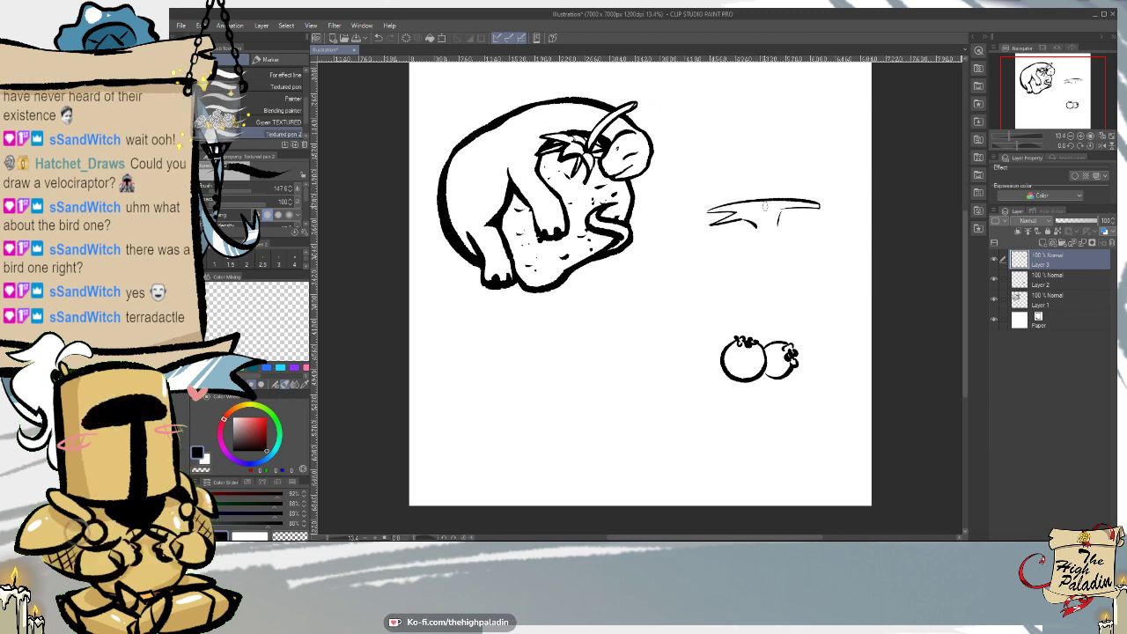
click(763, 207)
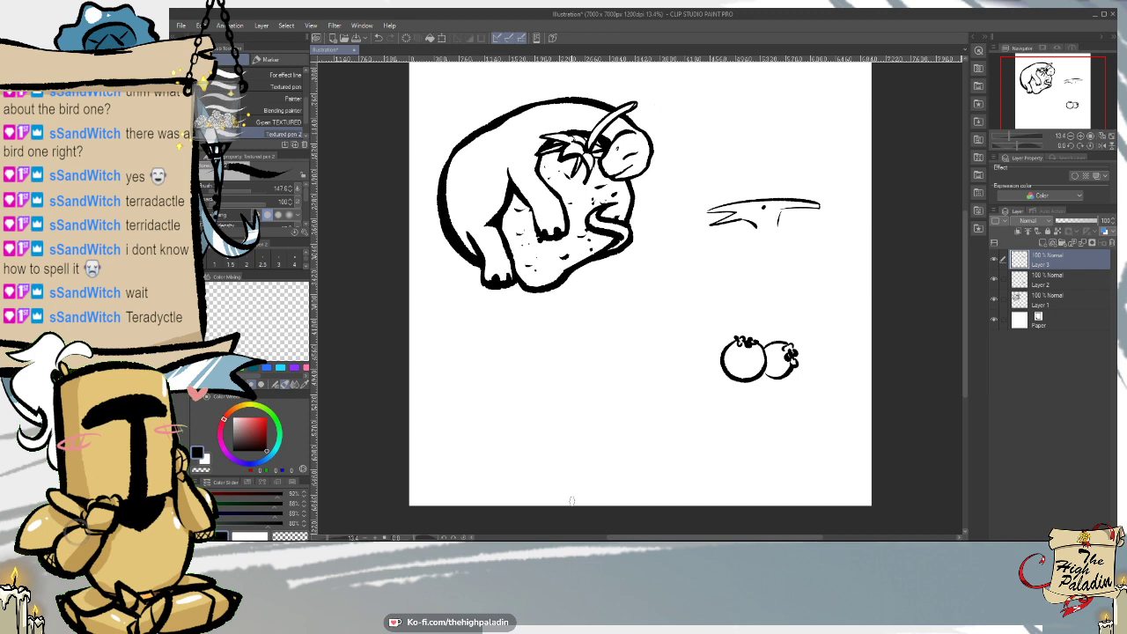
click(994, 259)
click(994, 259)
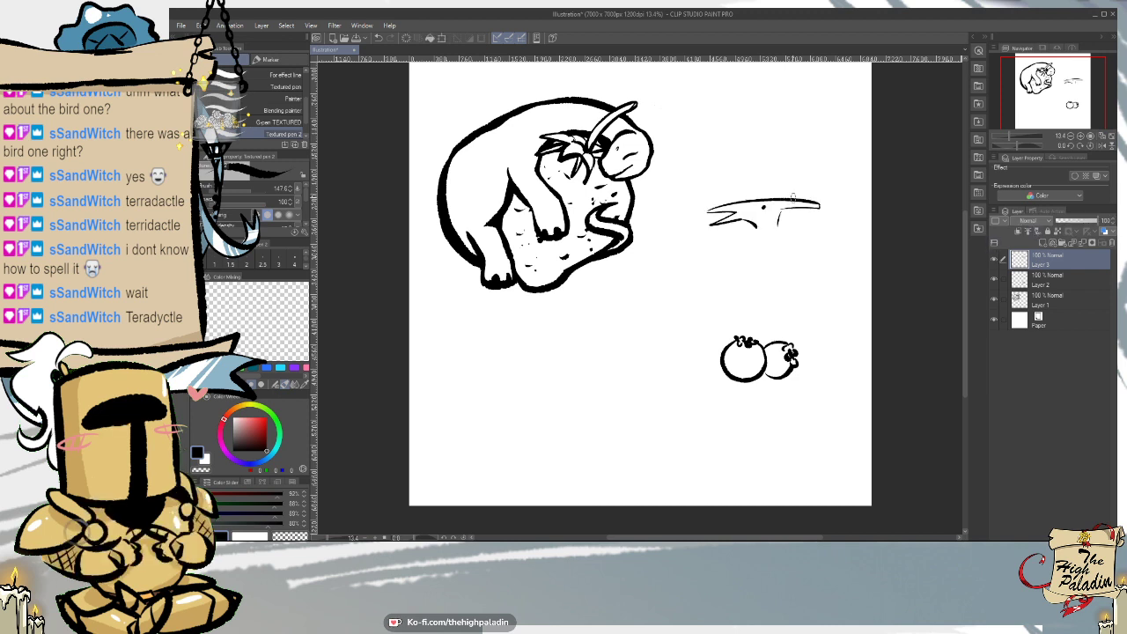
key(e)
mouse_move(771, 201)
mouse_down()
mouse_move(717, 212)
mouse_move(758, 200)
mouse_move(735, 223)
mouse_up()
drag(818, 208, 723, 248)
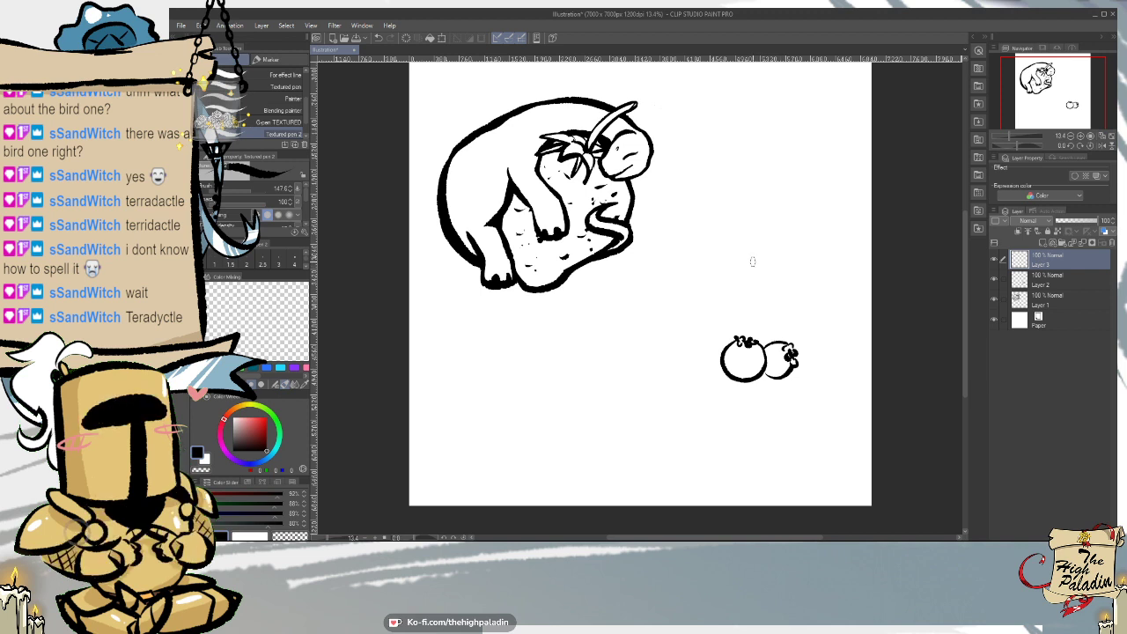
- Ink a pterodactyl head with a slightly open beak tilted up and left above the berries, undoing the stray body stroke
mouse_move(746, 255)
mouse_down()
mouse_move(774, 284)
mouse_move(763, 289)
mouse_up()
drag(793, 299, 806, 323)
drag(772, 303, 705, 357)
key(ctrl+z)
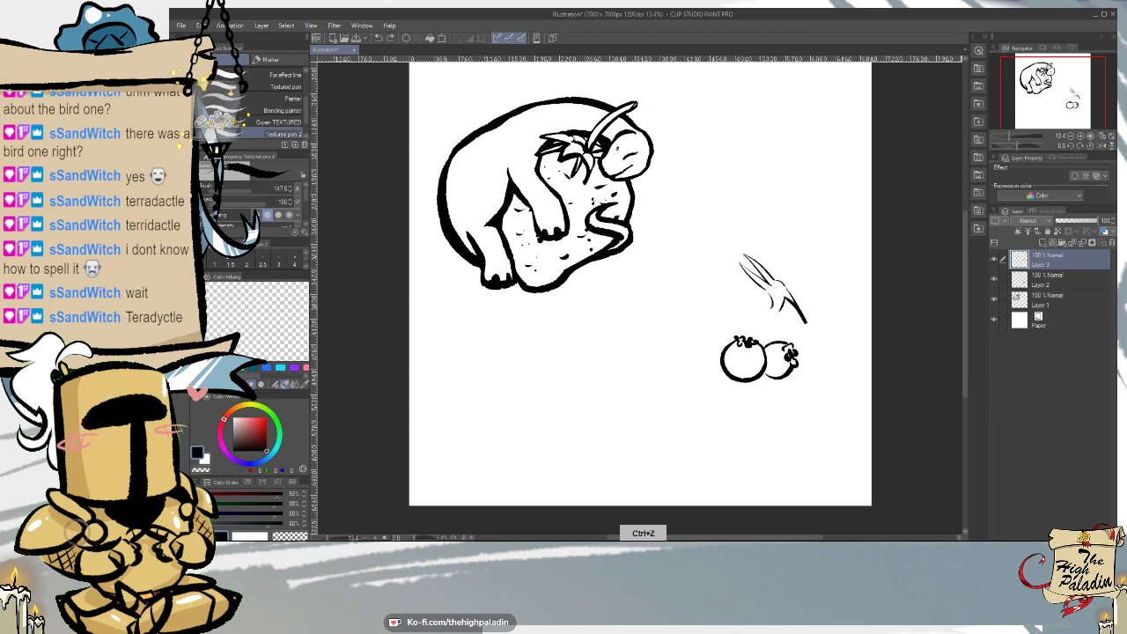
- Enlarge the pterodactyl head proportionally and keep it just above the berries
key(ctrl+t)
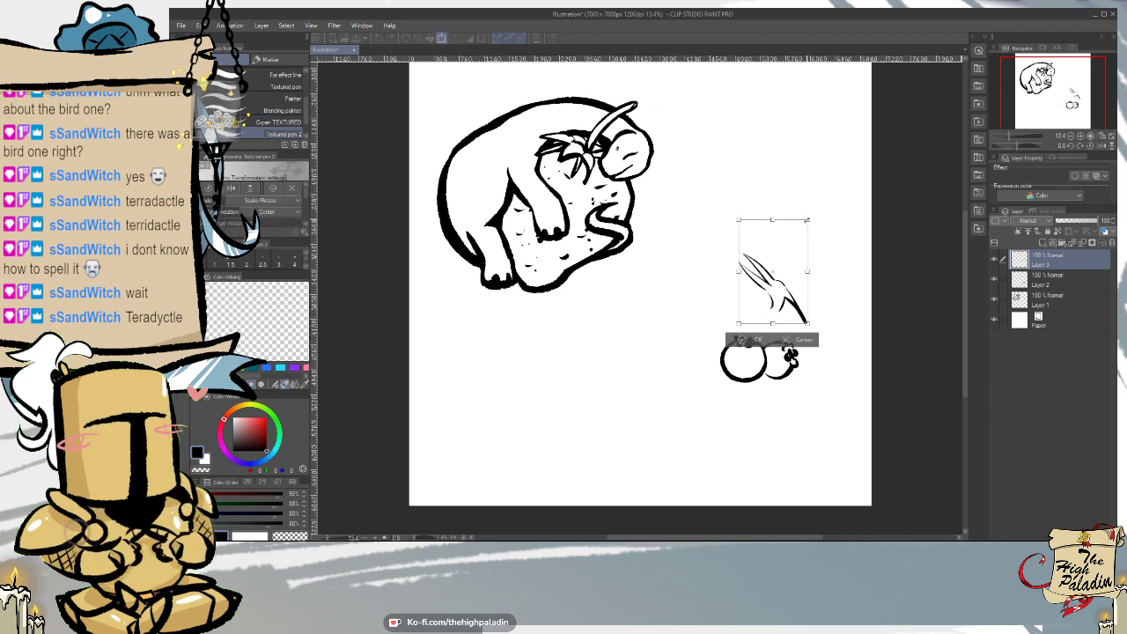
mouse_move(806, 220)
mouse_down()
mouse_move(828, 182)
mouse_move(801, 182)
mouse_move(821, 179)
mouse_up()
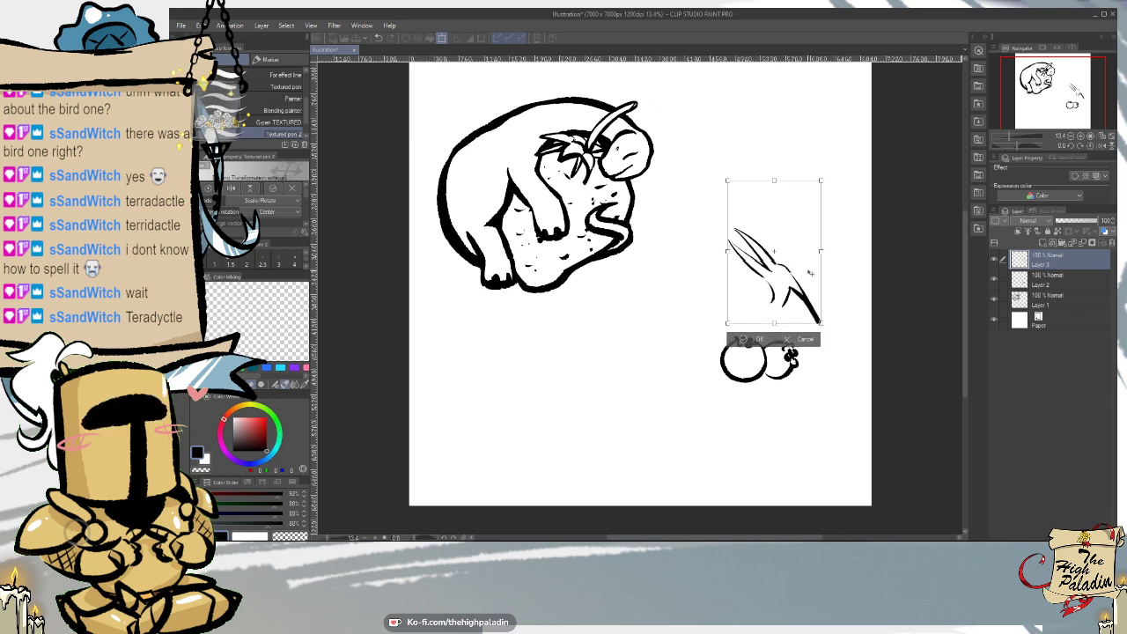
drag(810, 273, 810, 271)
key(Return)
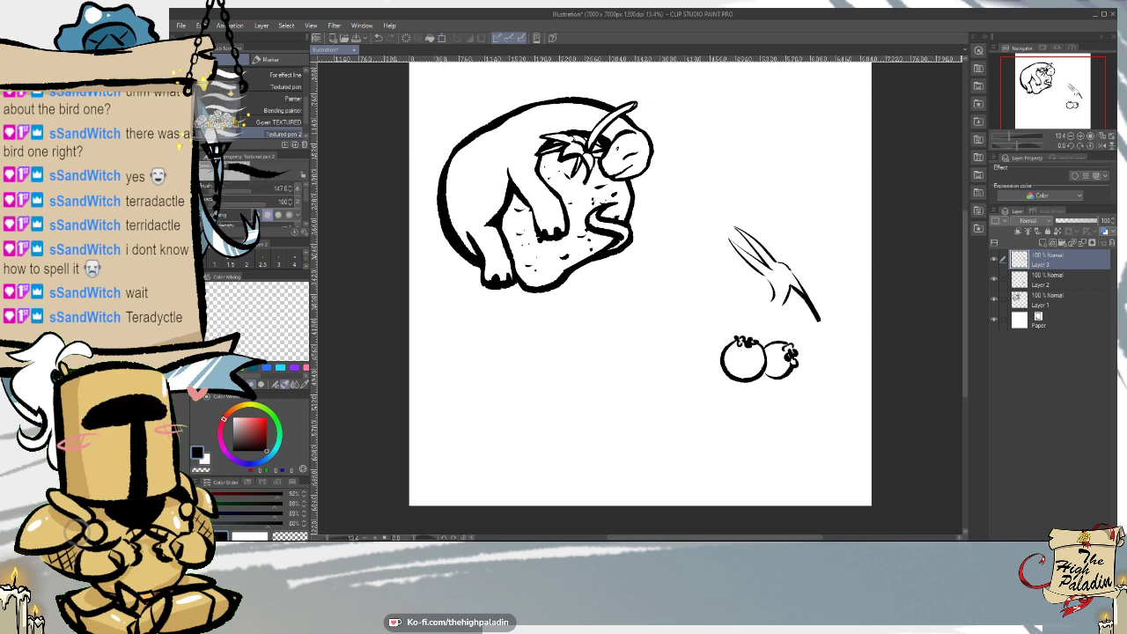
- Select the lower beak with the Lasso, rotate it downward to open the mouth wider, and deselect it
key(m)
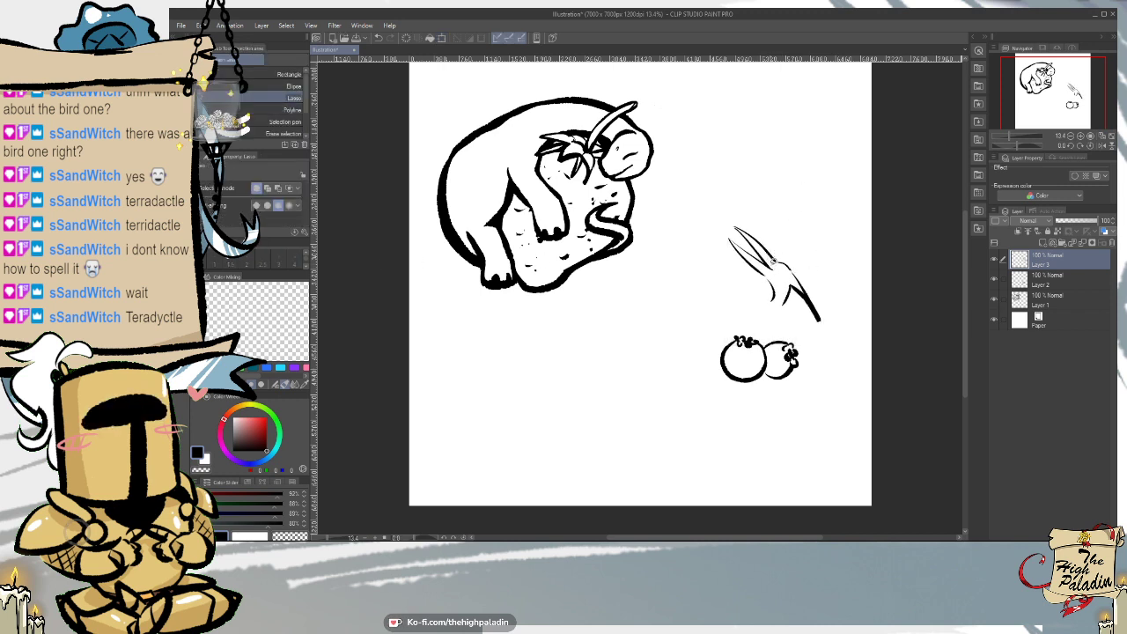
mouse_move(763, 256)
mouse_down()
mouse_move(761, 284)
mouse_move(724, 232)
mouse_move(763, 269)
mouse_up()
key(ctrl+t)
mouse_move(763, 192)
mouse_down()
mouse_move(752, 217)
mouse_move(775, 235)
mouse_up()
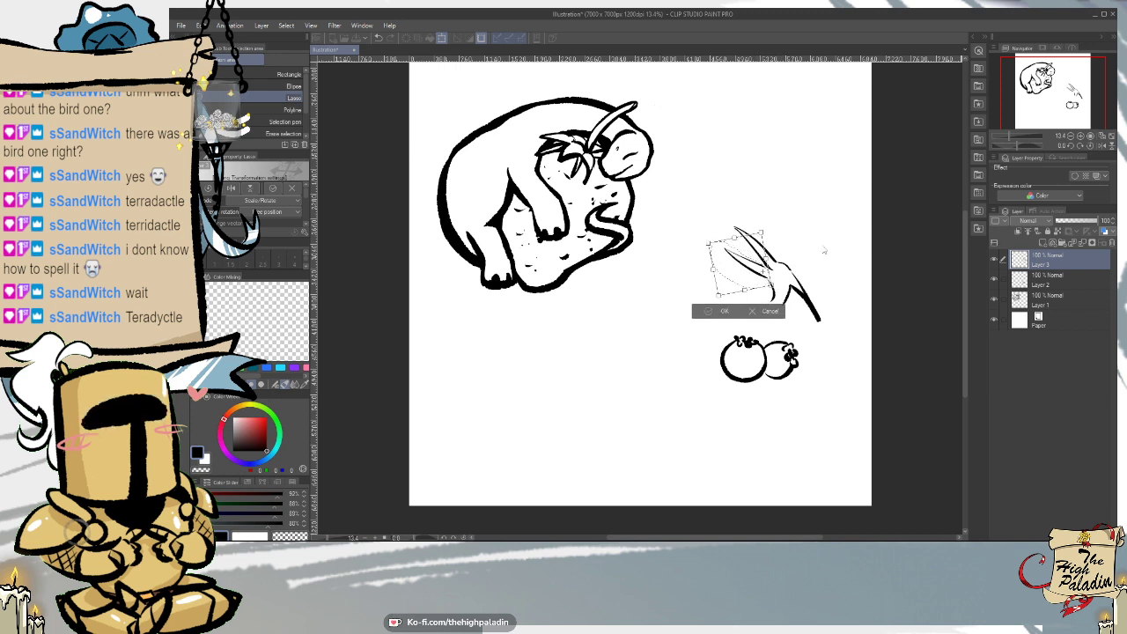
click(724, 311)
key(ctrl+d)
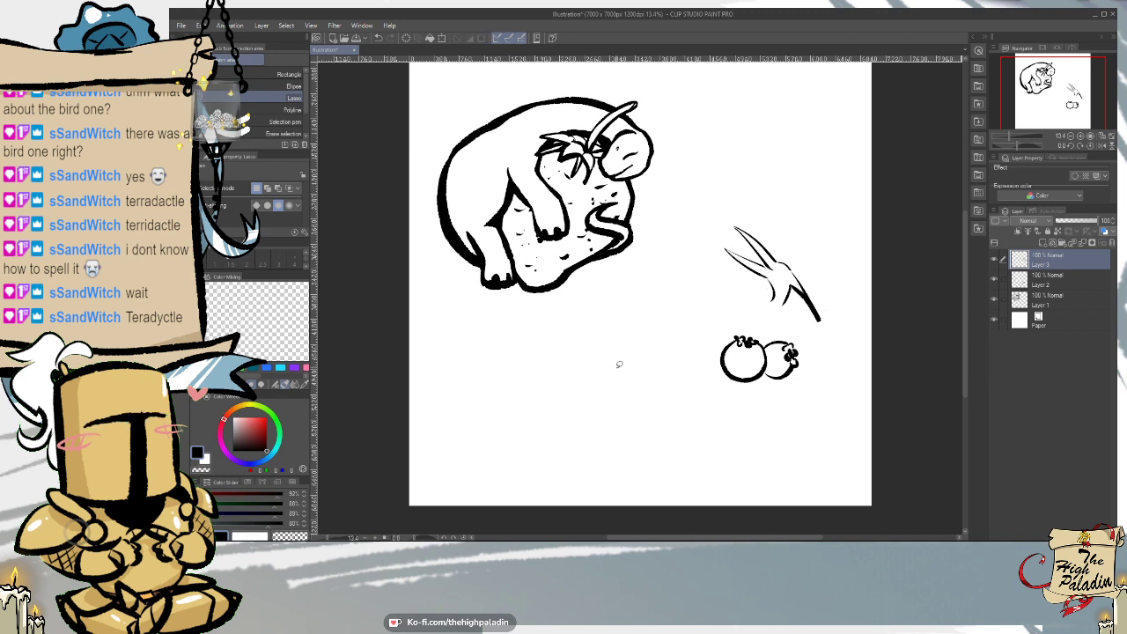
- Scale the whole pterodactyl head up again and shift it slightly down and left toward the berries
key(p)
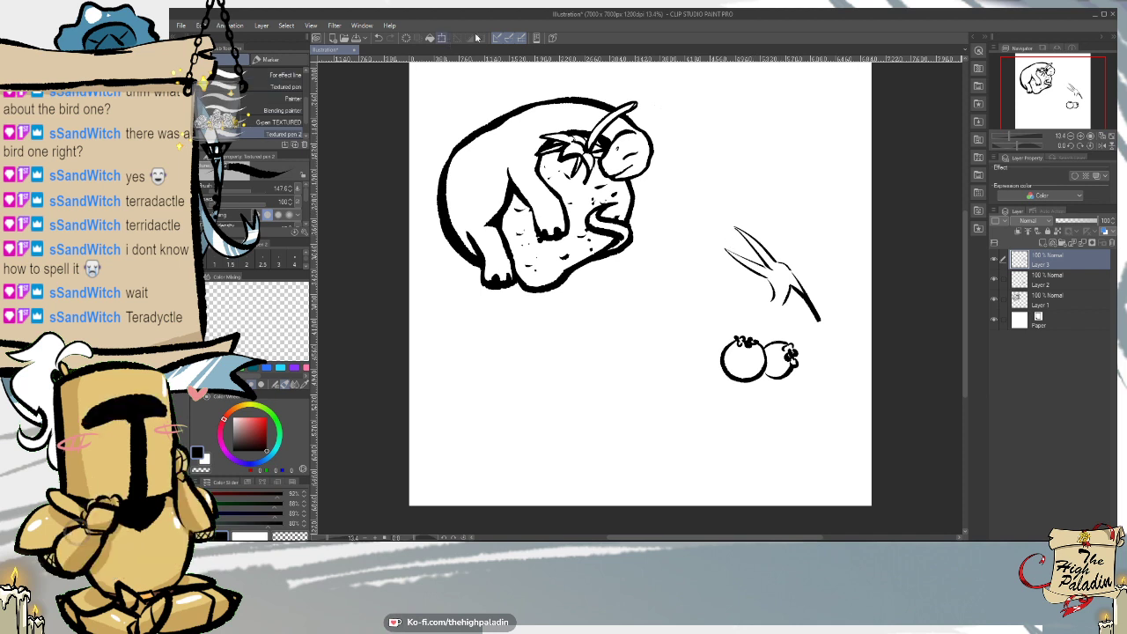
key(ctrl+t)
drag(862, 151, 863, 151)
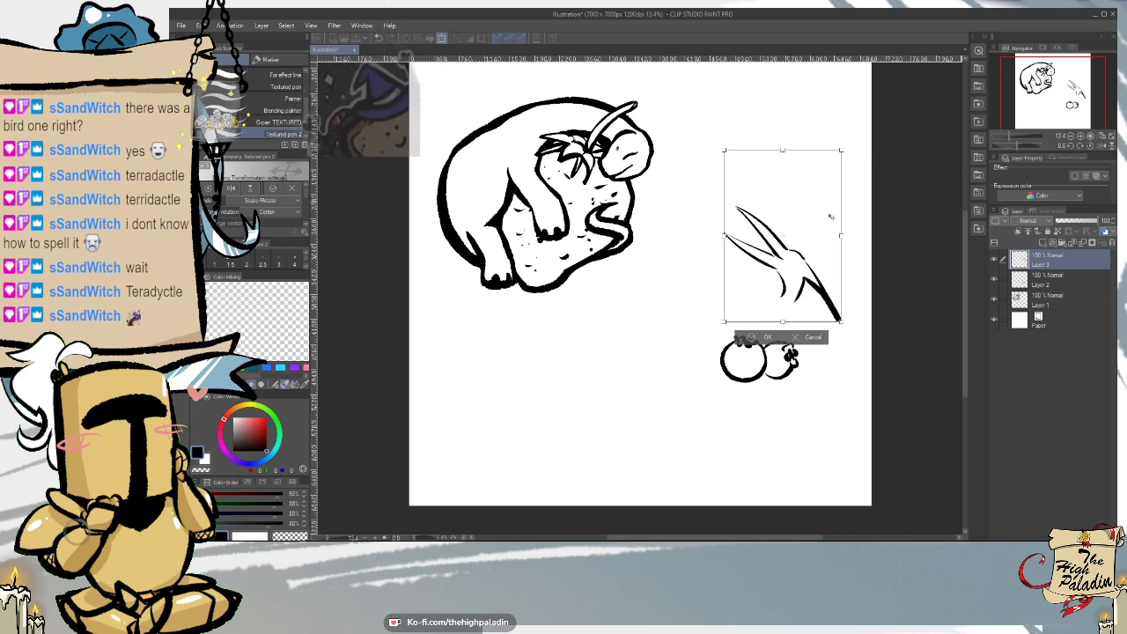
drag(830, 217, 825, 230)
key(Return)
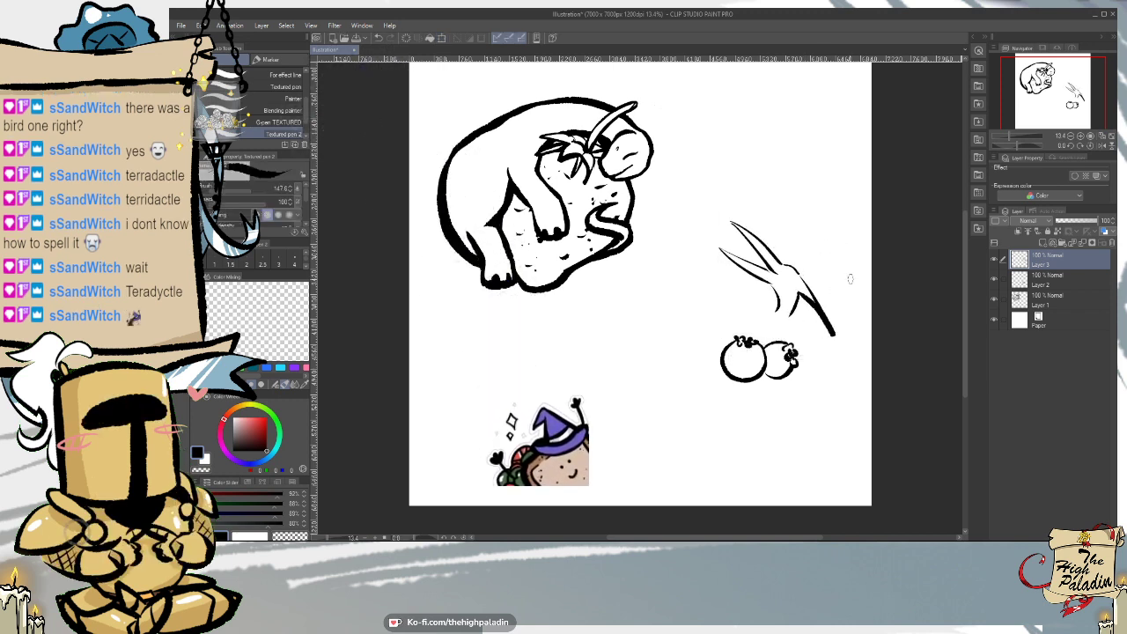
- Lasso the enlarged lower beak and rotate it further from the upper beak to make room for a berry
key(m)
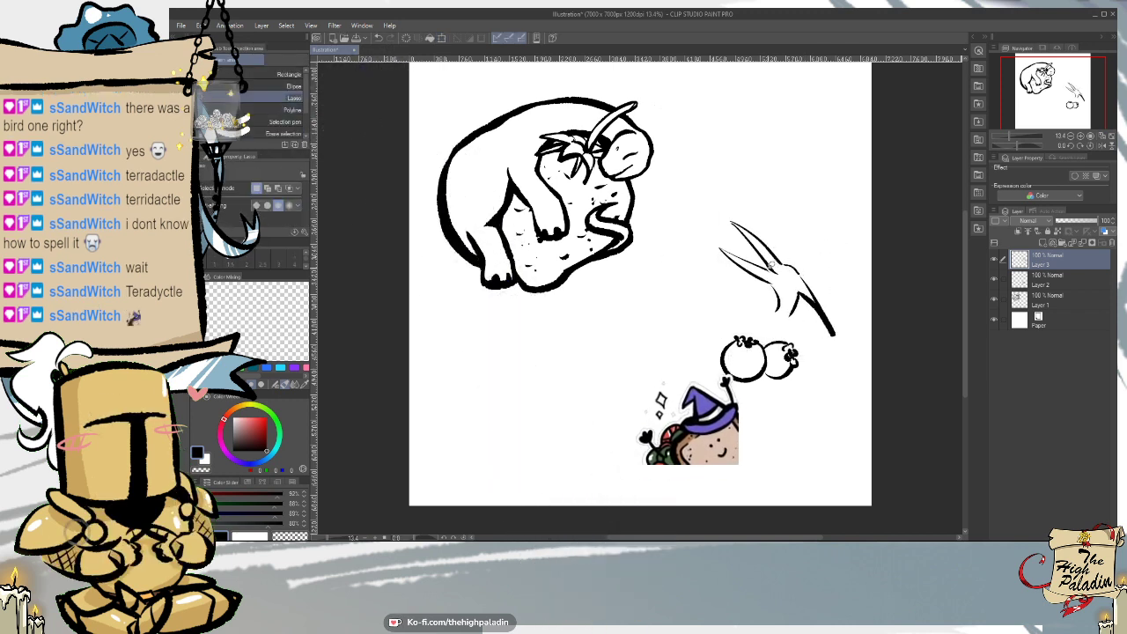
mouse_move(735, 278)
mouse_down()
mouse_move(715, 240)
mouse_move(775, 280)
mouse_move(788, 276)
mouse_move(773, 281)
mouse_up()
click(783, 302)
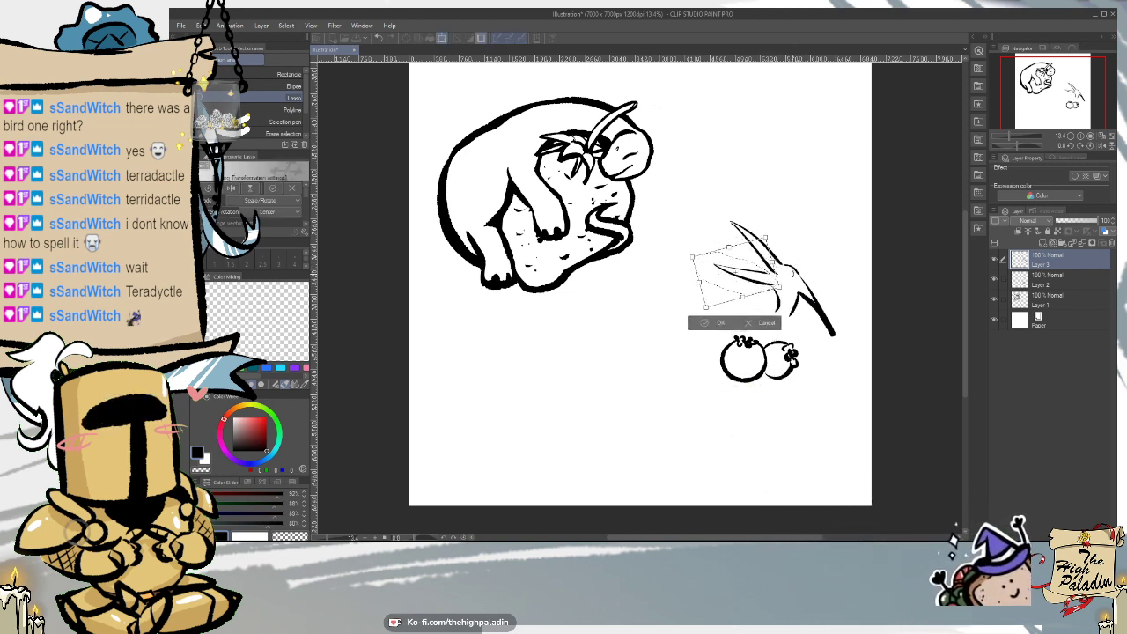
key(Return)
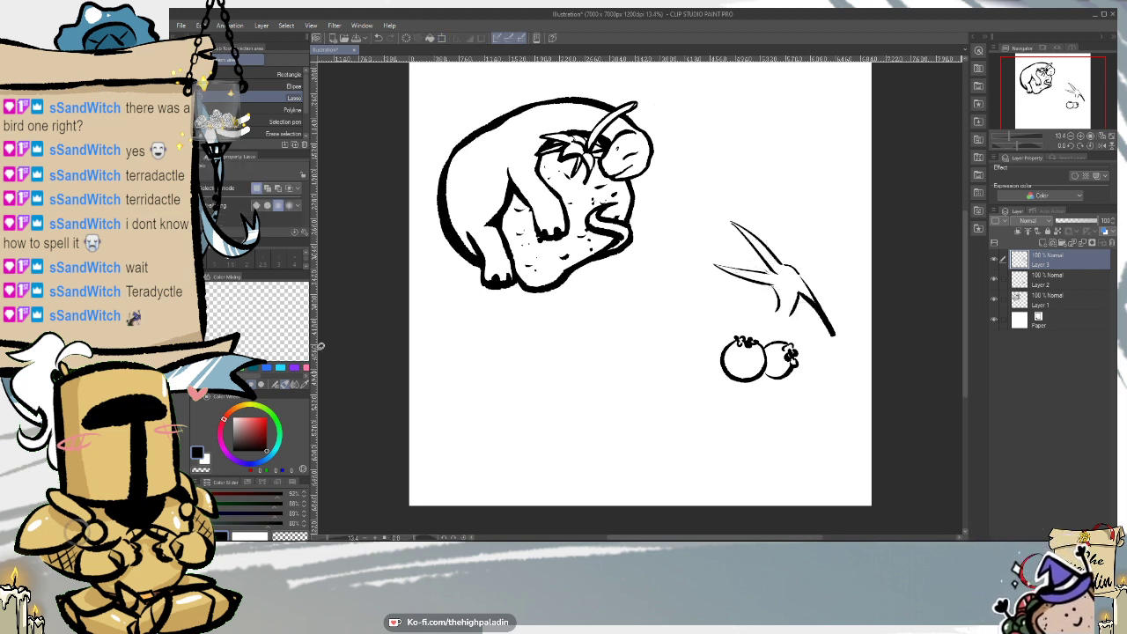
- Ink a small round berry with a bumpy crown held inside the open beak, redoing the first circle
key(p)
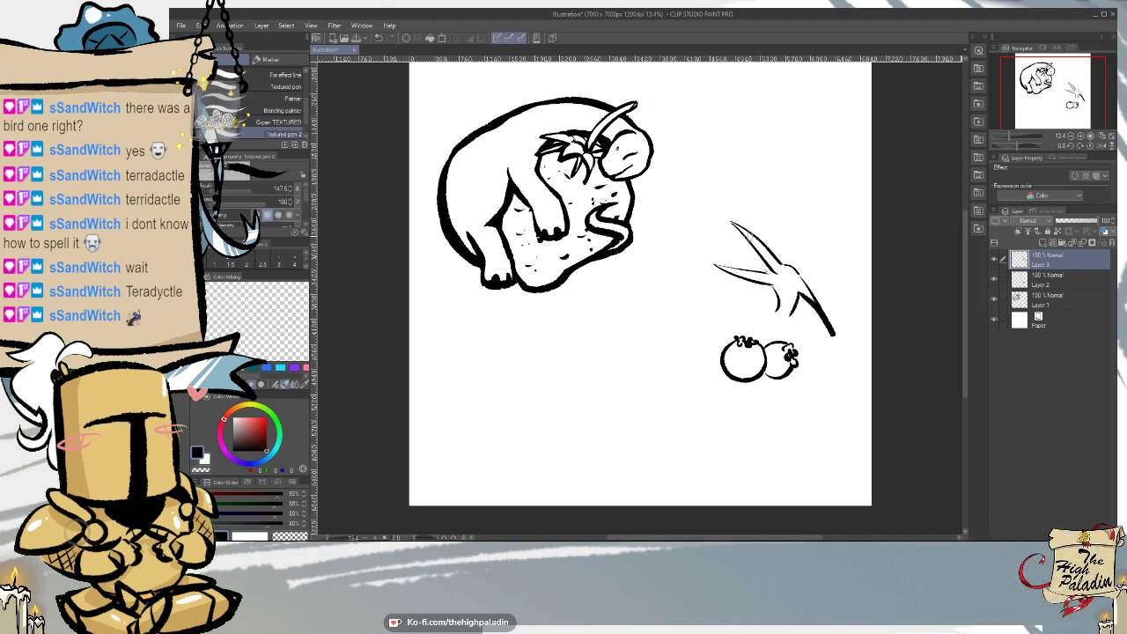
drag(732, 236, 724, 270)
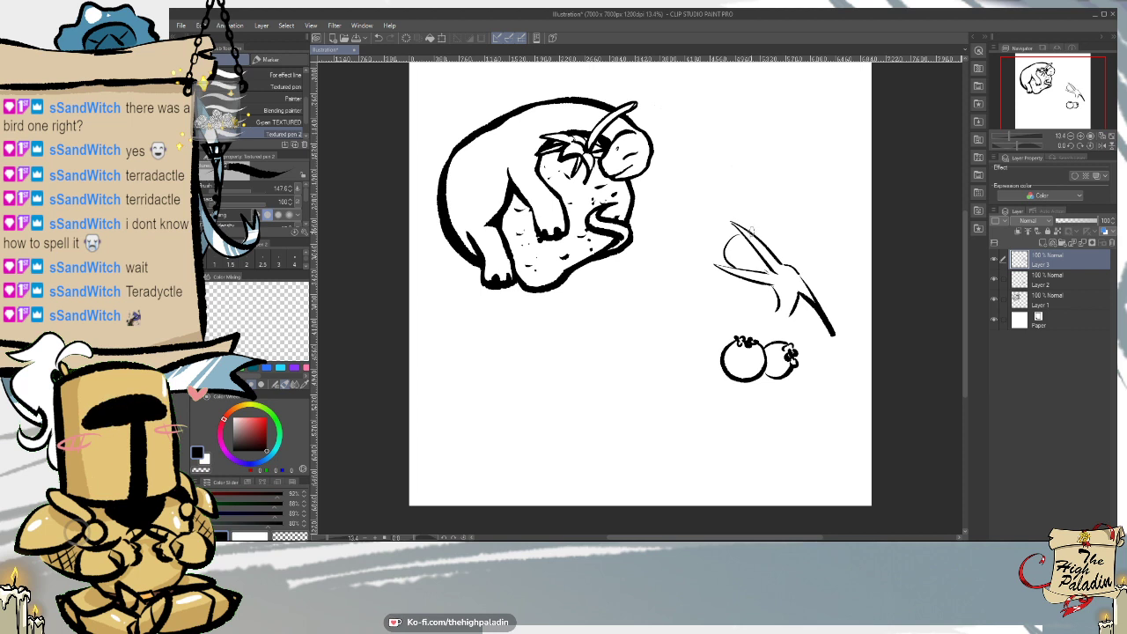
key(ctrl+z)
drag(735, 234, 754, 237)
key(e)
key(p)
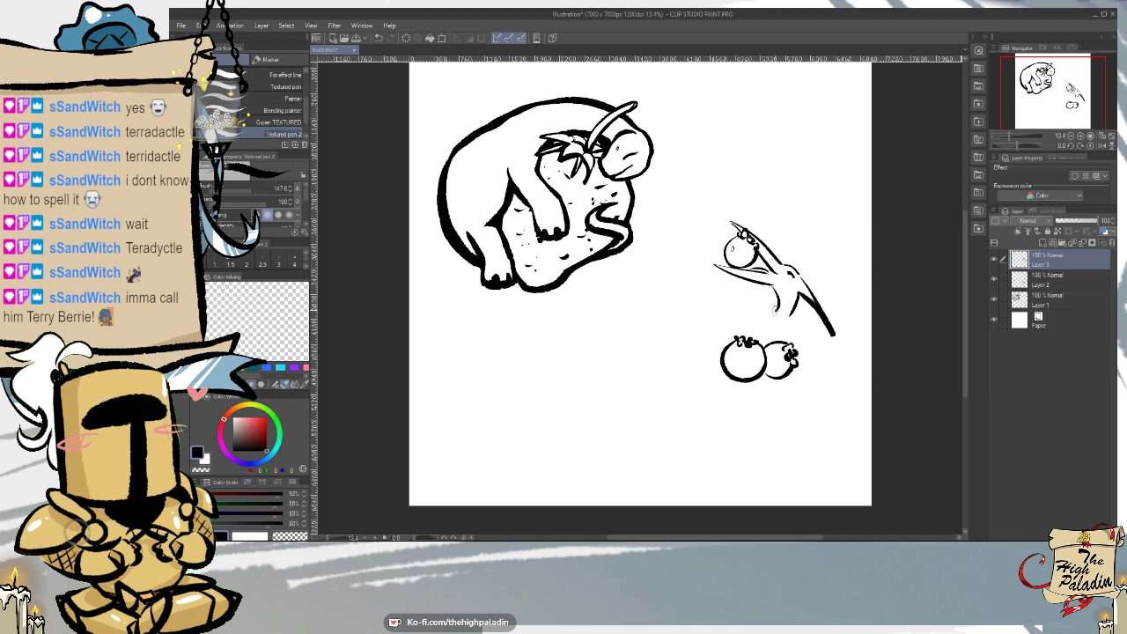
- Ink the pterodactyl's neck, pointed wing and clawed hands wrapping around the two berries, redoing the first neck stroke
drag(776, 311, 719, 295)
key(ctrl+z)
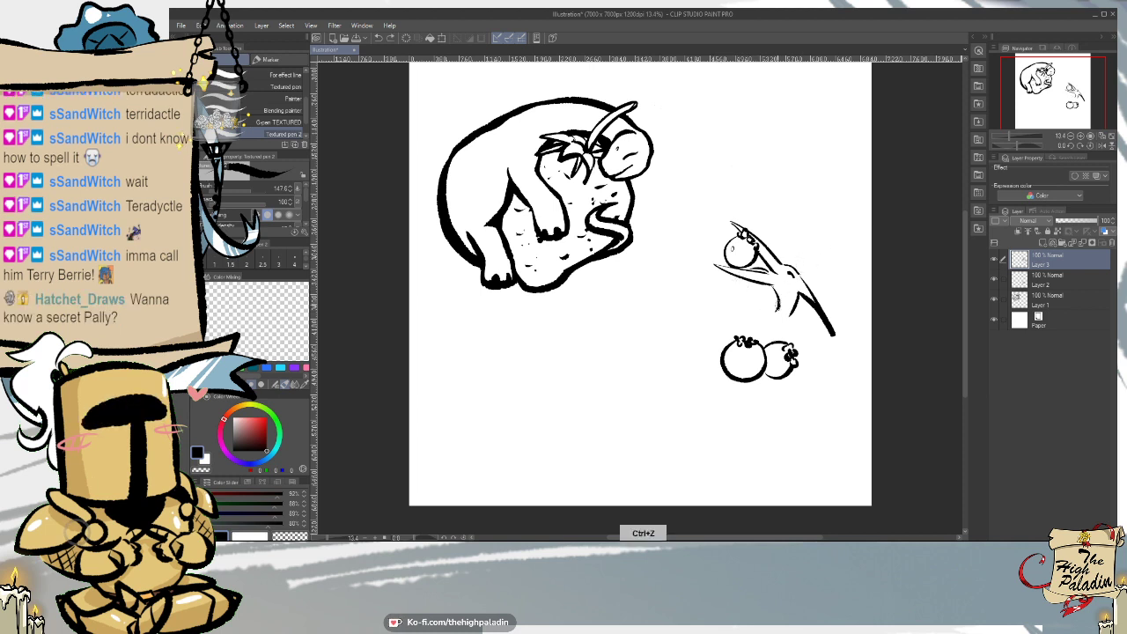
drag(780, 303, 701, 321)
mouse_move(779, 308)
mouse_down()
mouse_move(705, 335)
mouse_move(736, 388)
mouse_move(649, 370)
mouse_move(694, 345)
mouse_up()
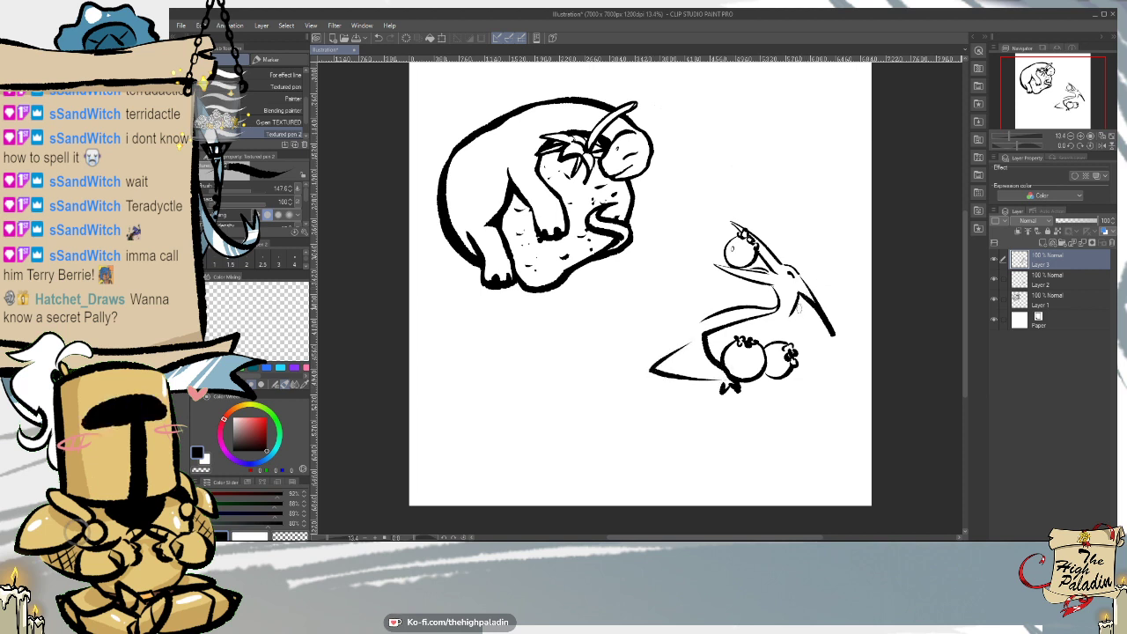
mouse_move(796, 316)
mouse_down()
mouse_move(811, 357)
mouse_move(798, 368)
mouse_move(811, 361)
mouse_move(812, 373)
mouse_up()
drag(703, 353, 727, 374)
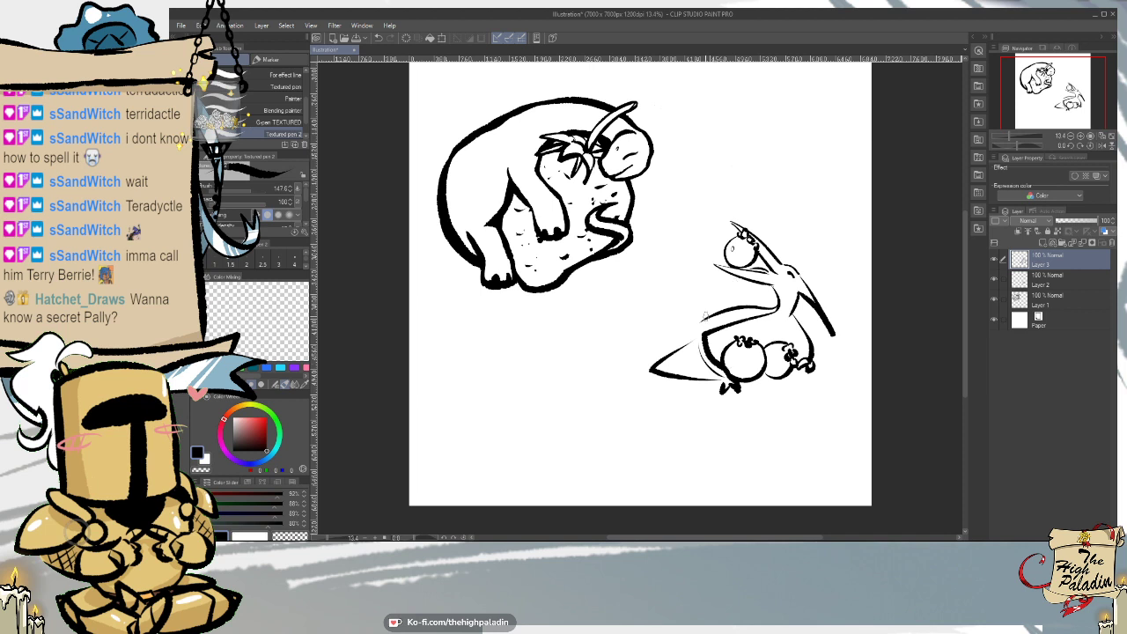
- Add the second wing edge behind the back, dark shading beside the large berry, and an inner line on the far arm
drag(709, 314, 665, 352)
drag(715, 342, 719, 360)
mouse_move(791, 318)
mouse_down()
mouse_move(788, 347)
mouse_move(816, 308)
mouse_move(812, 361)
mouse_up()
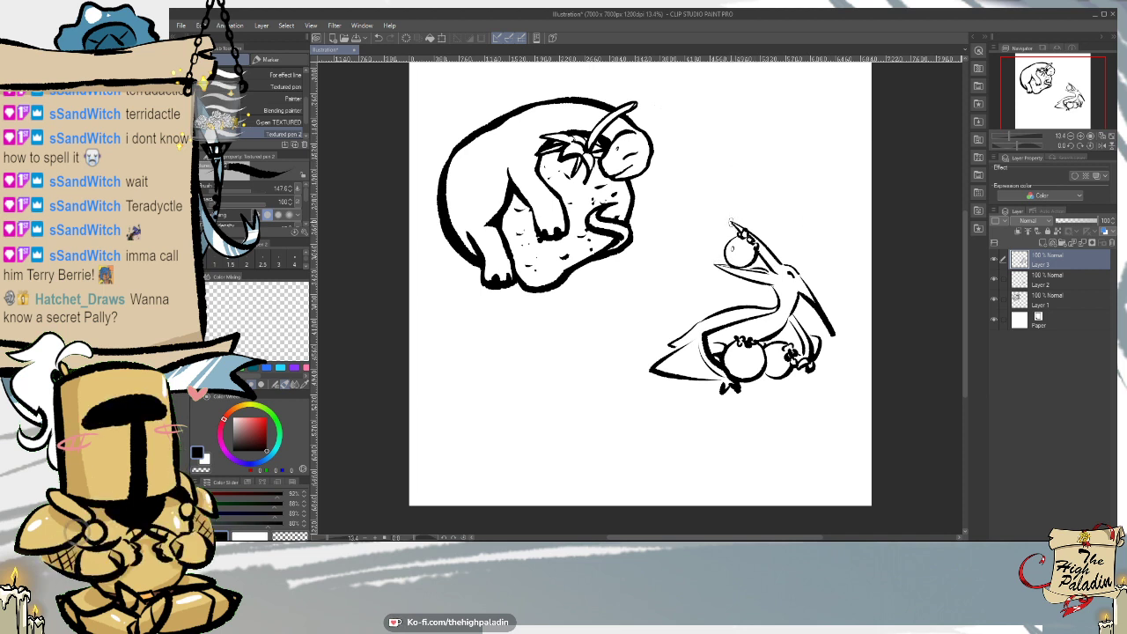
key(e)
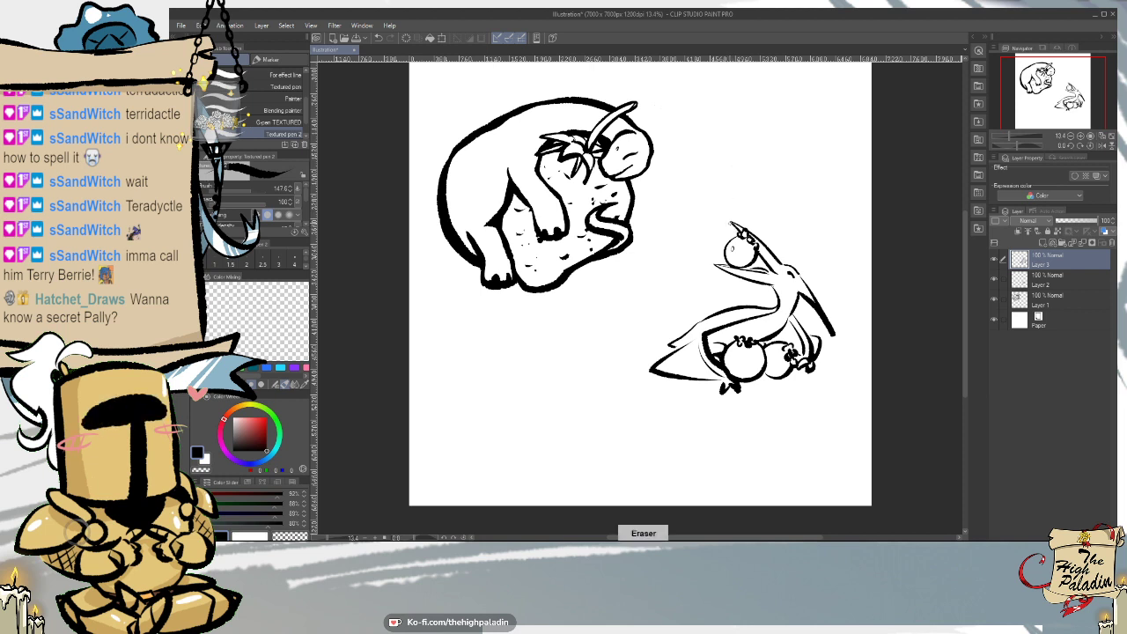
- Ink a small cross and a four-pointed sparkle beside the pterodactyl's head crest
key(p)
drag(811, 270, 822, 271)
drag(821, 271, 809, 280)
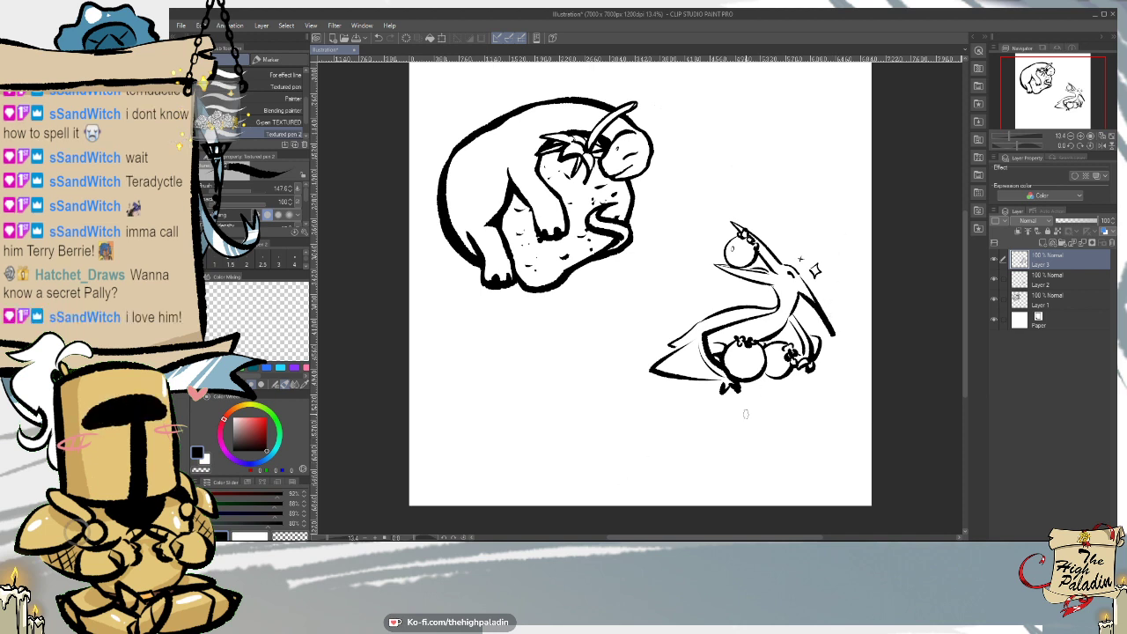
- Merge the pterodactyl layer with the berry layer below, toggling its visibility to check the combined drawing
right_click(1048, 260)
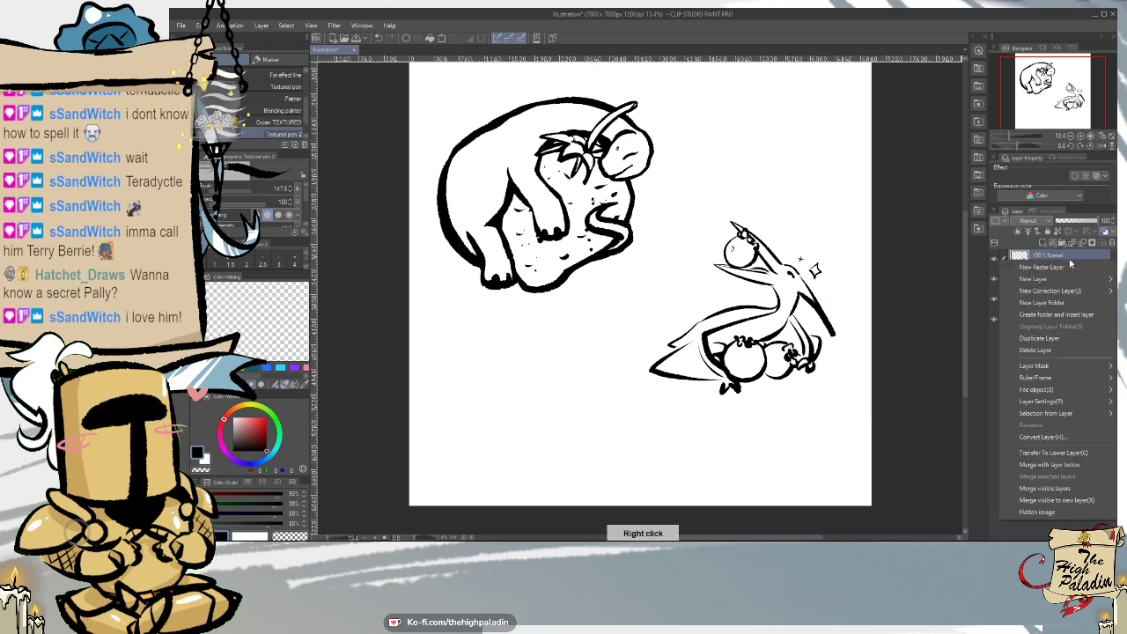
click(1078, 471)
click(995, 258)
click(994, 259)
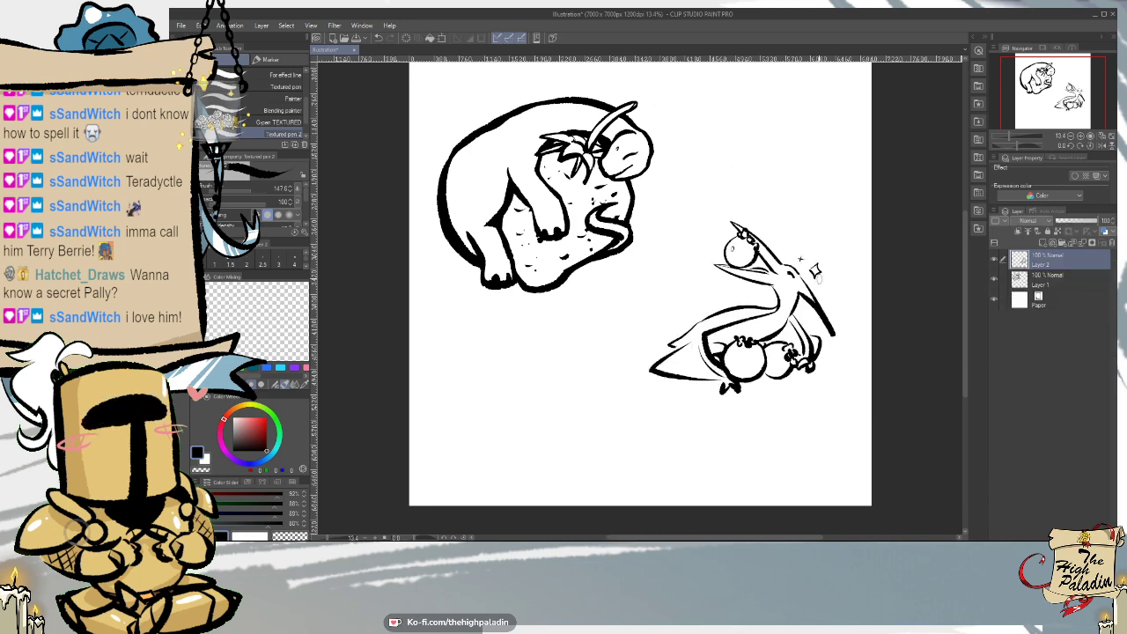
- Move the merged pterodactyl and berries up beside the strawberry dinosaur
key(k)
drag(815, 392, 833, 313)
key(p)
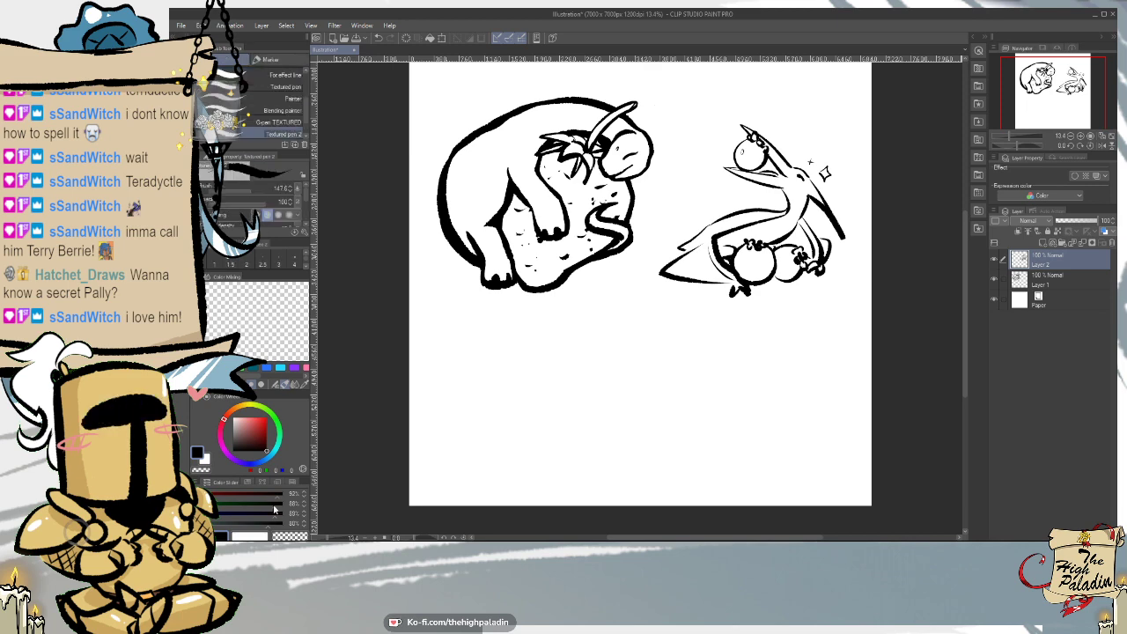
- Thicken the pterodactyl's outer contours along the back, wing tips, far arm and lower beak
scroll(830, 149, up, 3)
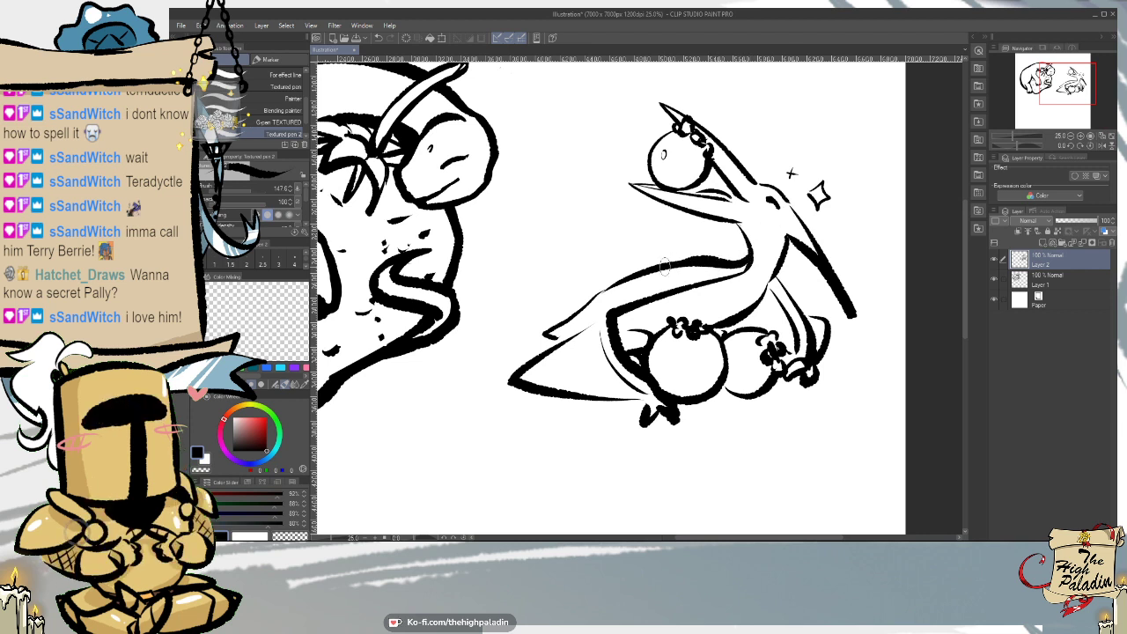
mouse_move(639, 269)
mouse_down()
mouse_move(540, 331)
mouse_move(623, 296)
mouse_move(505, 382)
mouse_up()
drag(775, 273, 826, 347)
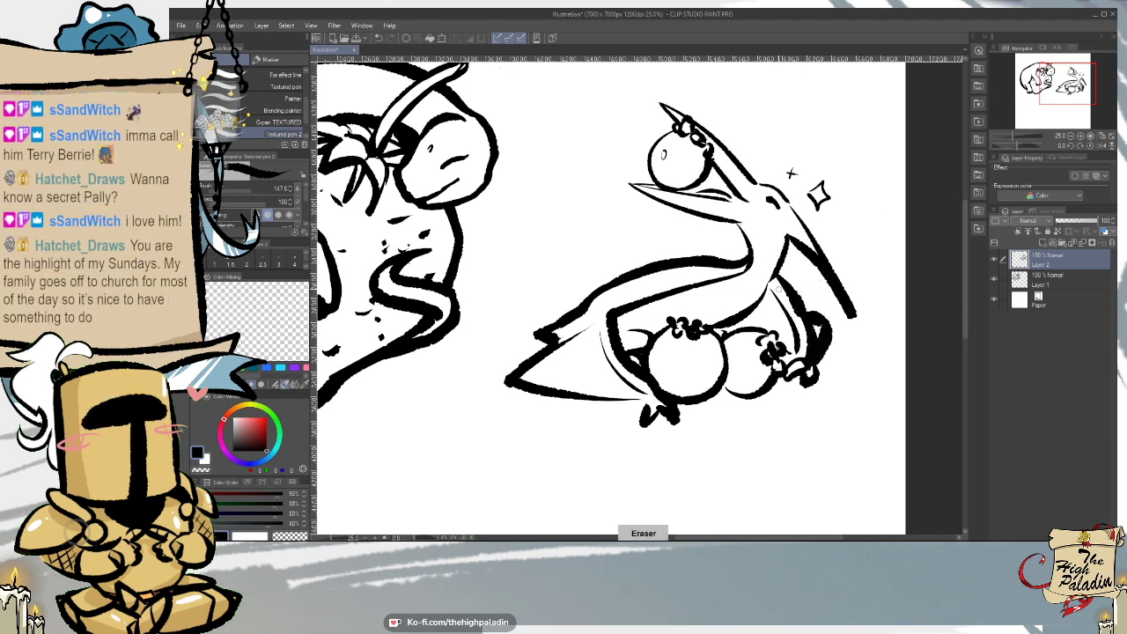
key(p)
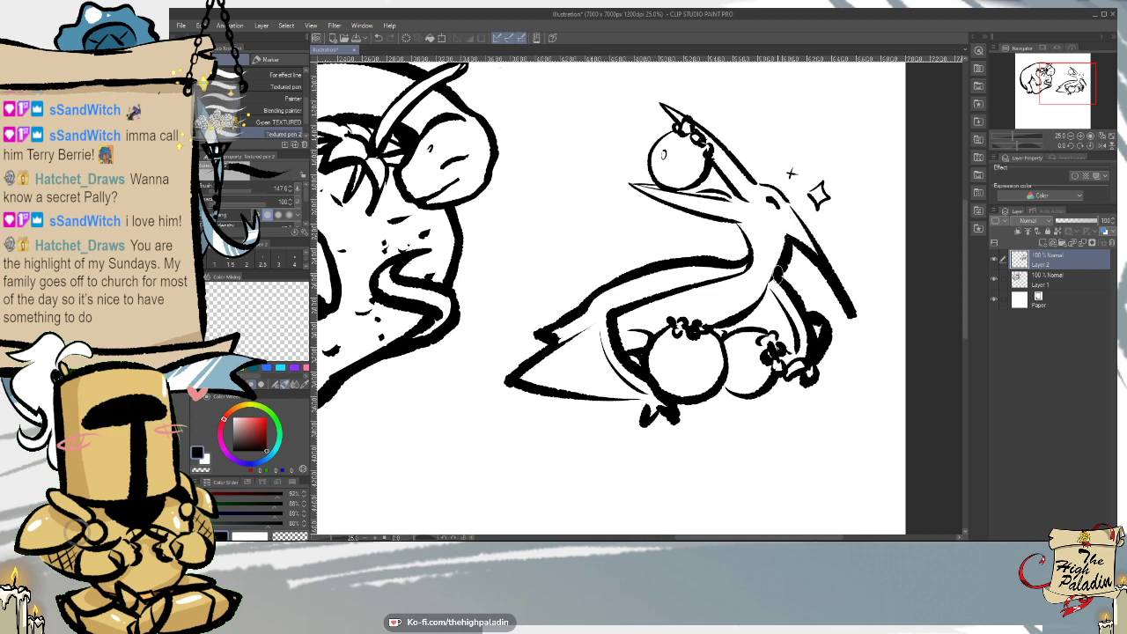
drag(628, 184, 736, 222)
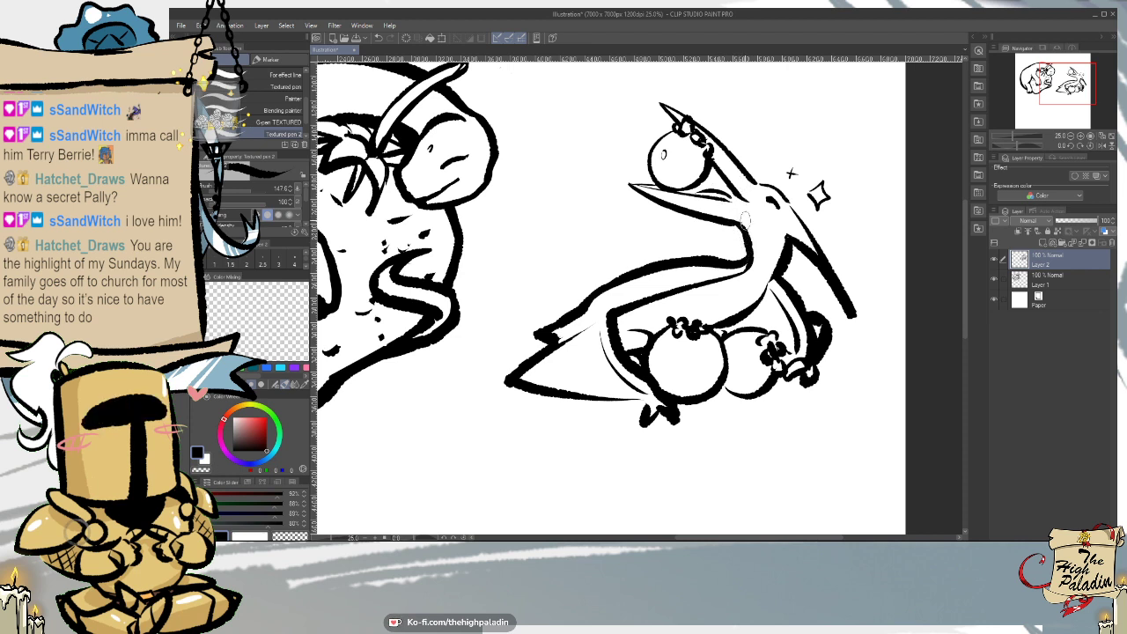
- Thicken the pterodactyl's throat bend, its upper and lower beak, and the outline of the berry held in the beak
drag(744, 218, 742, 256)
key(ctrl+z)
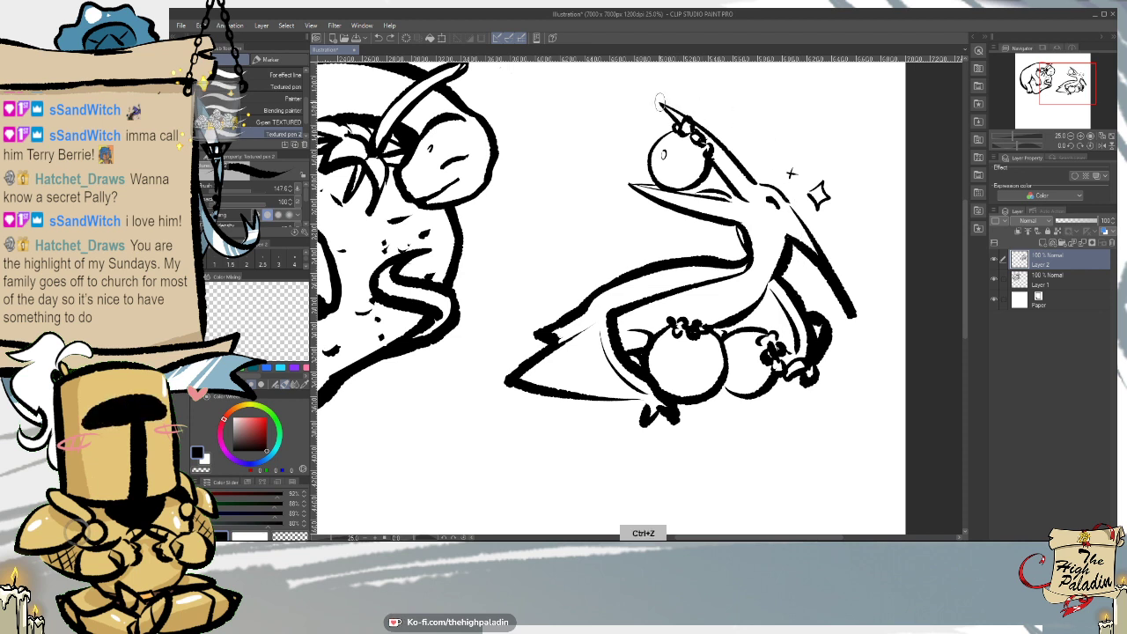
mouse_move(673, 106)
mouse_down()
mouse_move(755, 182)
mouse_move(785, 196)
mouse_up()
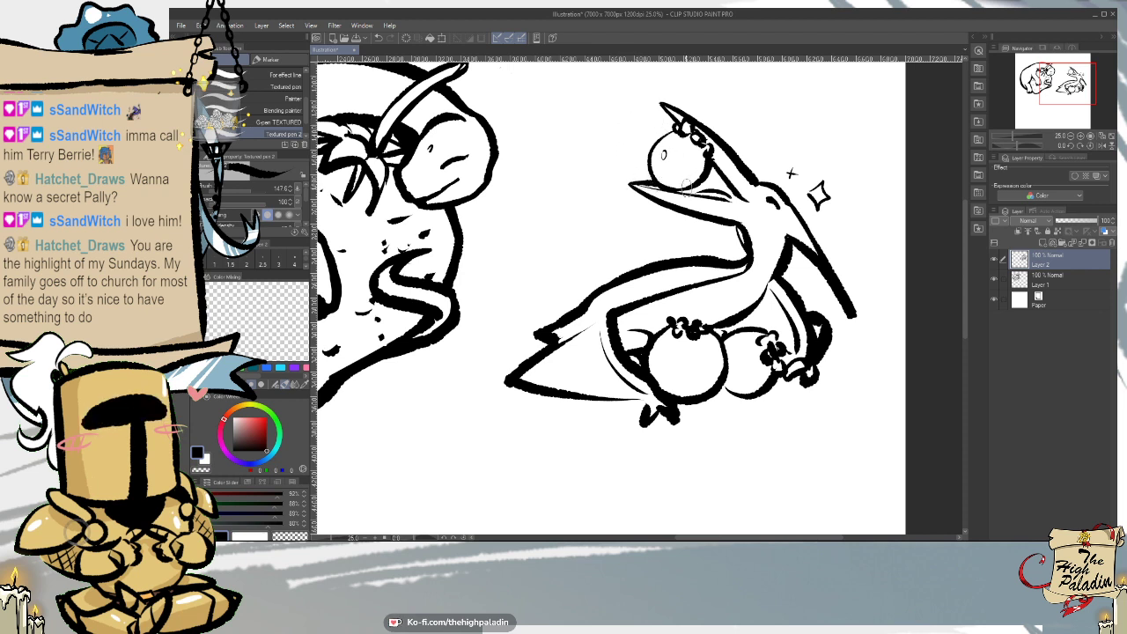
drag(693, 184, 727, 199)
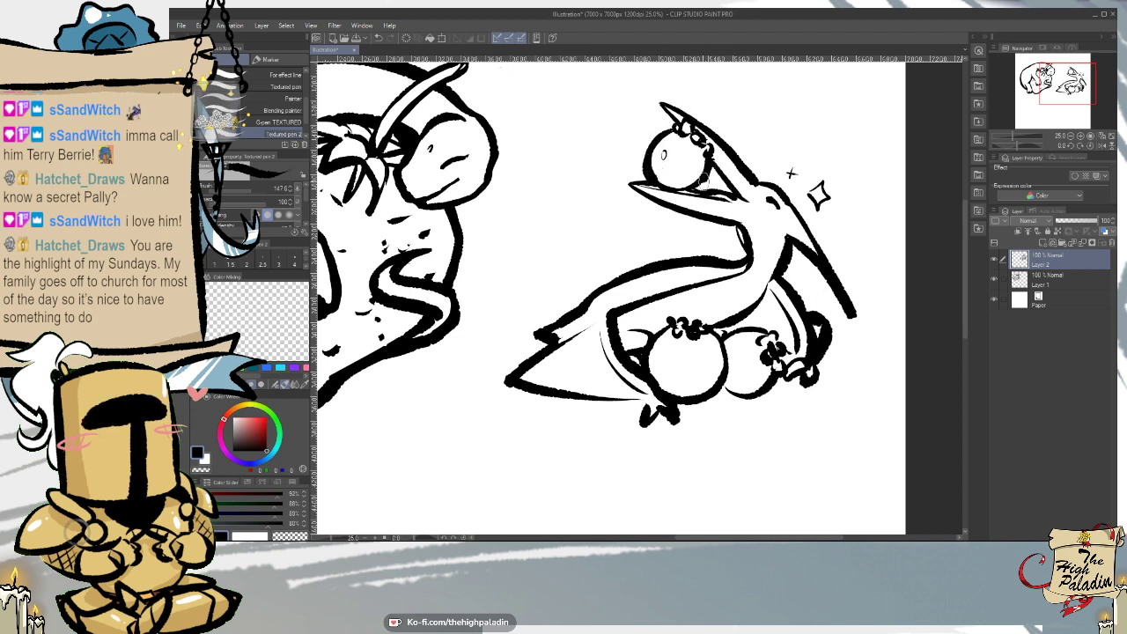
drag(661, 158, 656, 176)
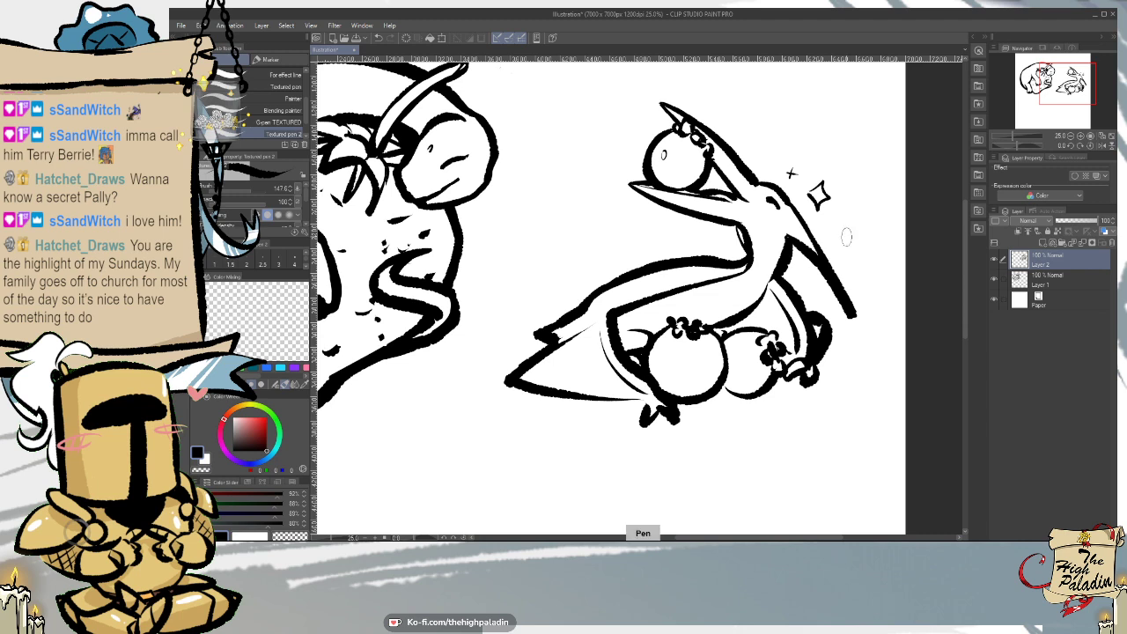
- Examine the pterodactyl's wing and berry linework up close and the balance of both dinosaurs on the full canvas
scroll(460, 438, down, 4)
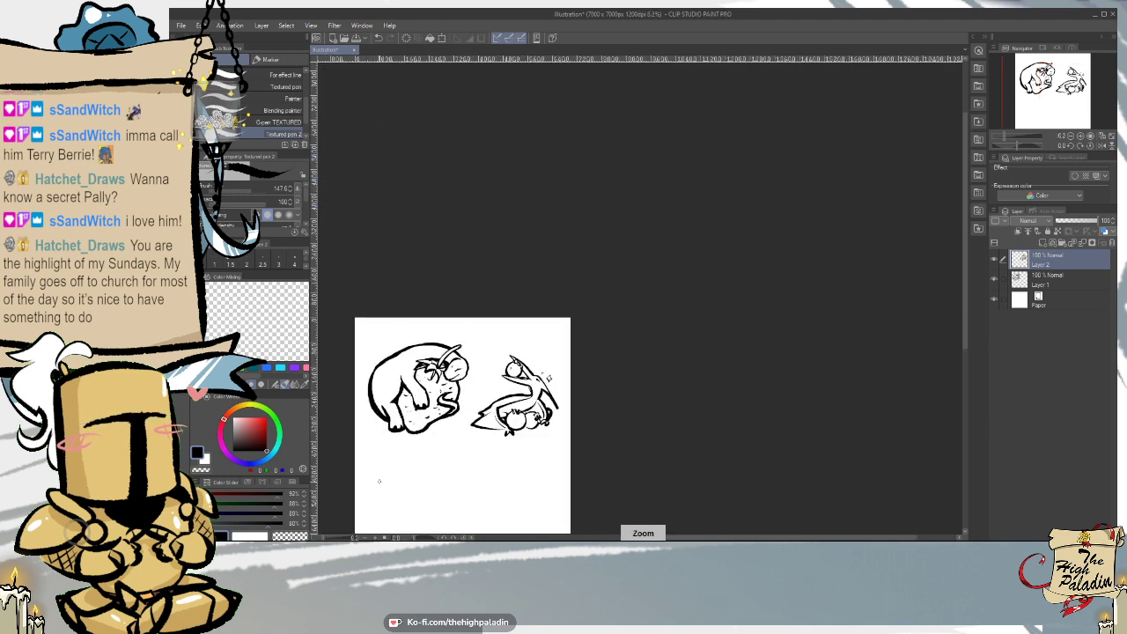
scroll(381, 481, up, 4)
scroll(814, 375, down, 2)
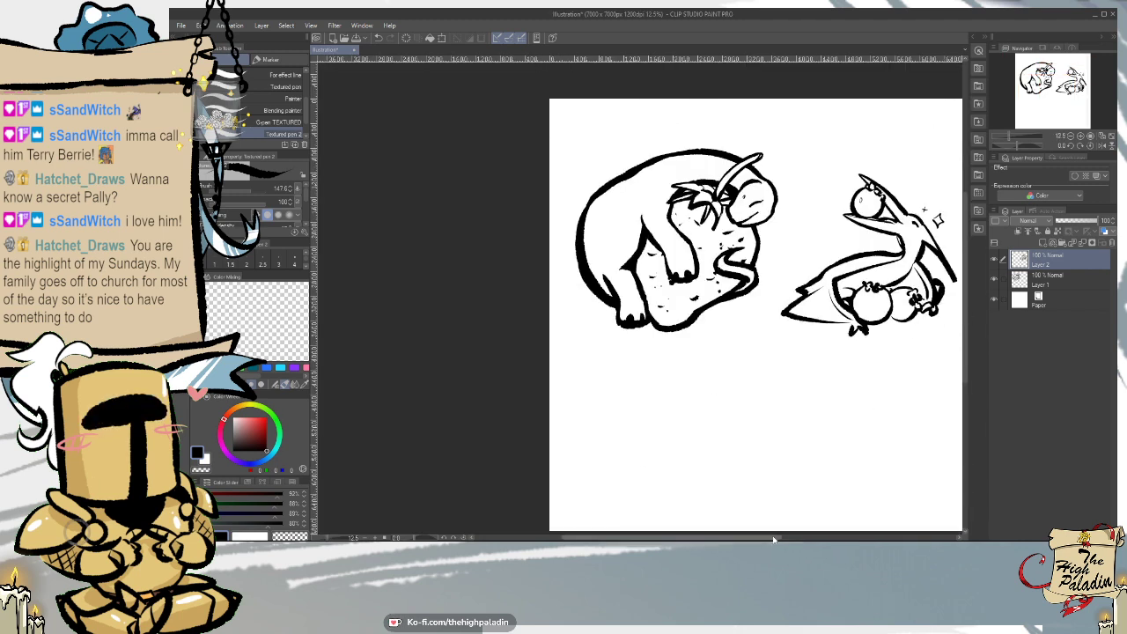
drag(775, 537, 798, 538)
scroll(846, 321, up, 2)
scroll(721, 330, up, 1)
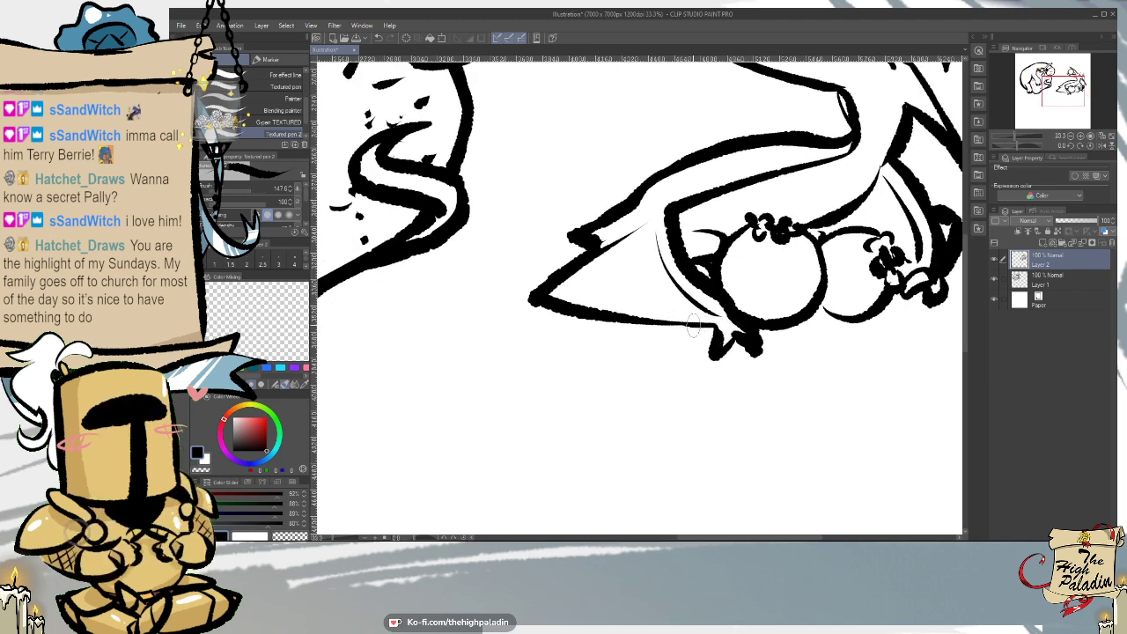
alt+click(881, 269)
click(759, 211)
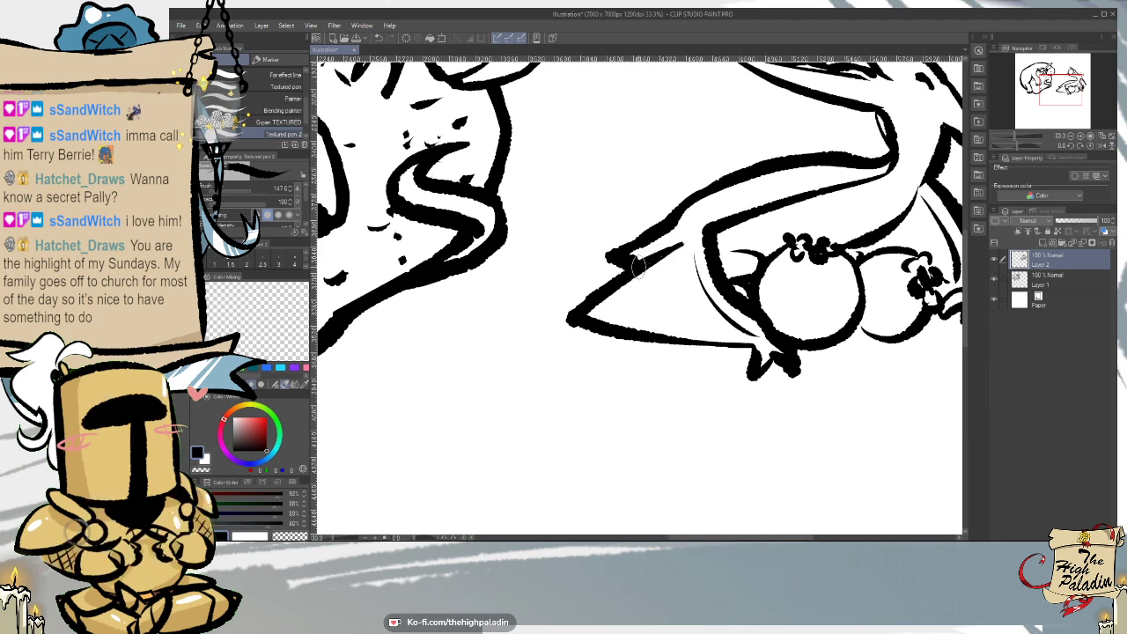
scroll(895, 242, down, 3)
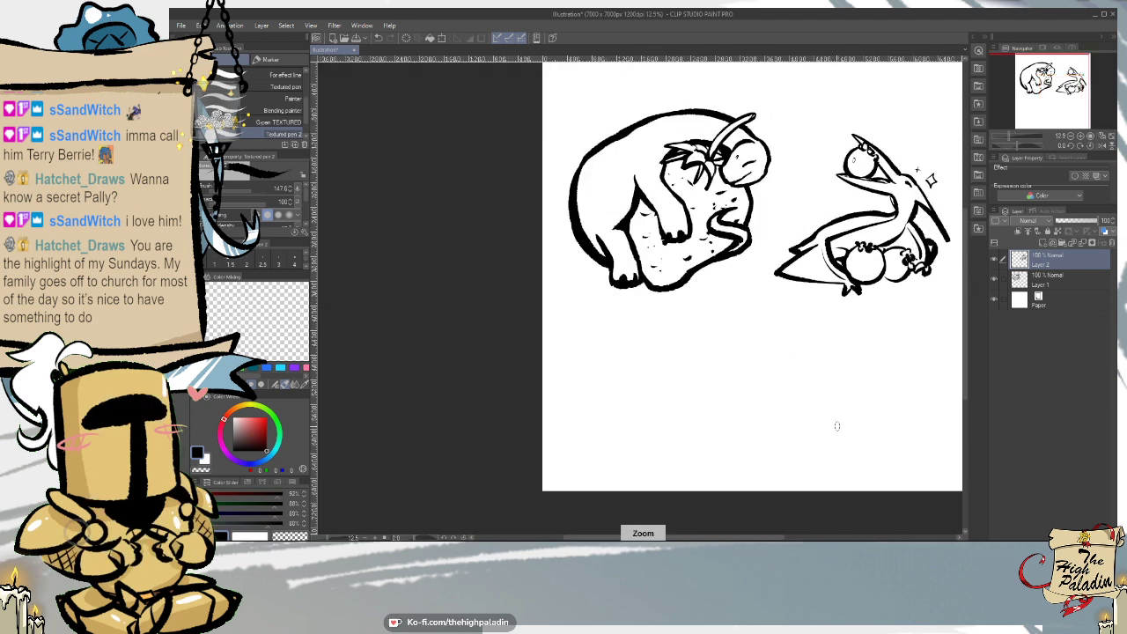
click(737, 538)
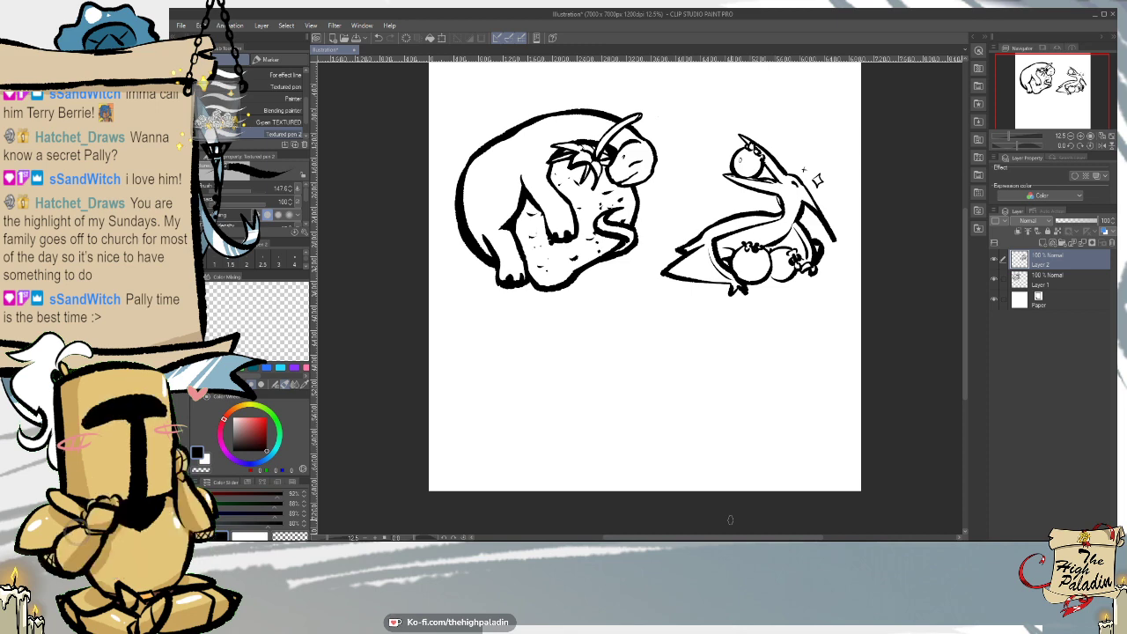
drag(965, 266, 966, 259)
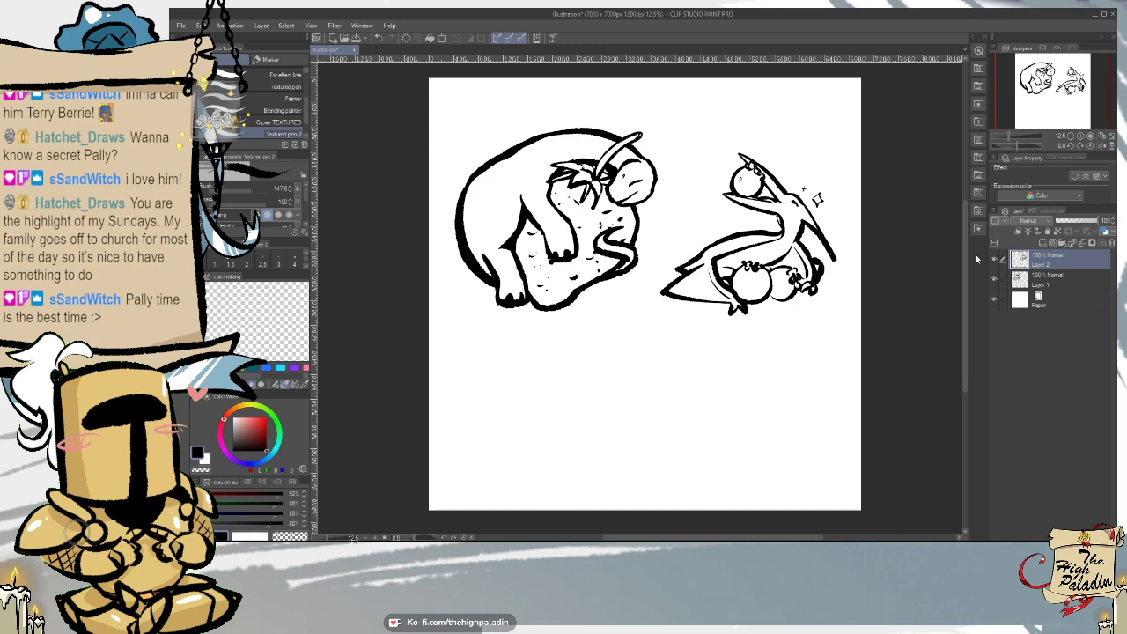
- Touch up the pterodactyl's belly line just above the two carried berries
scroll(821, 291, up, 2)
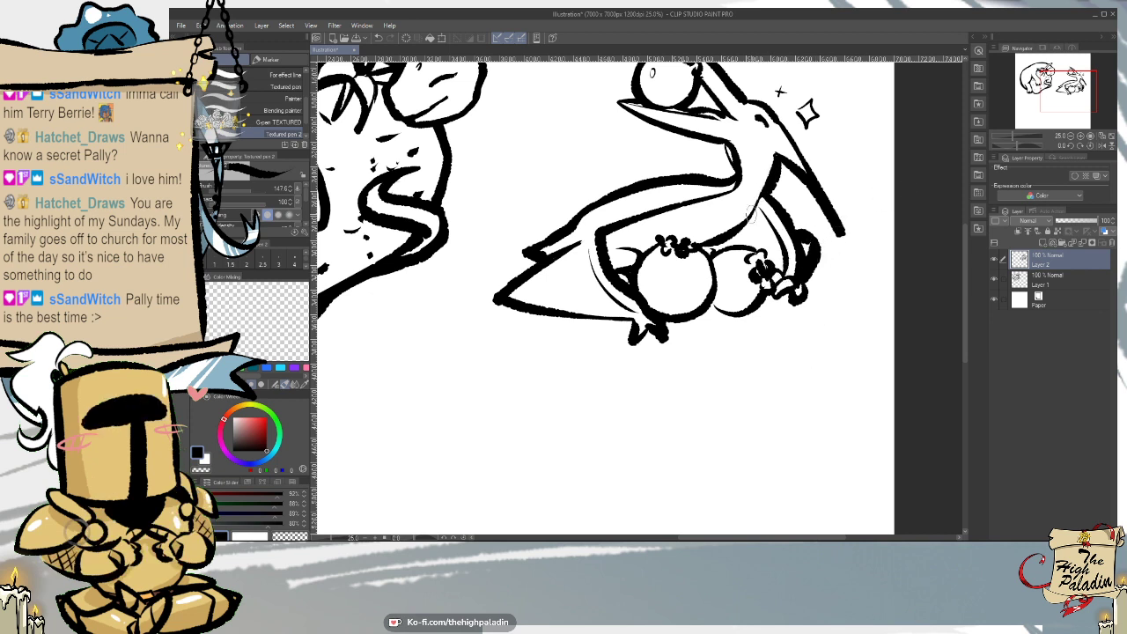
key(e)
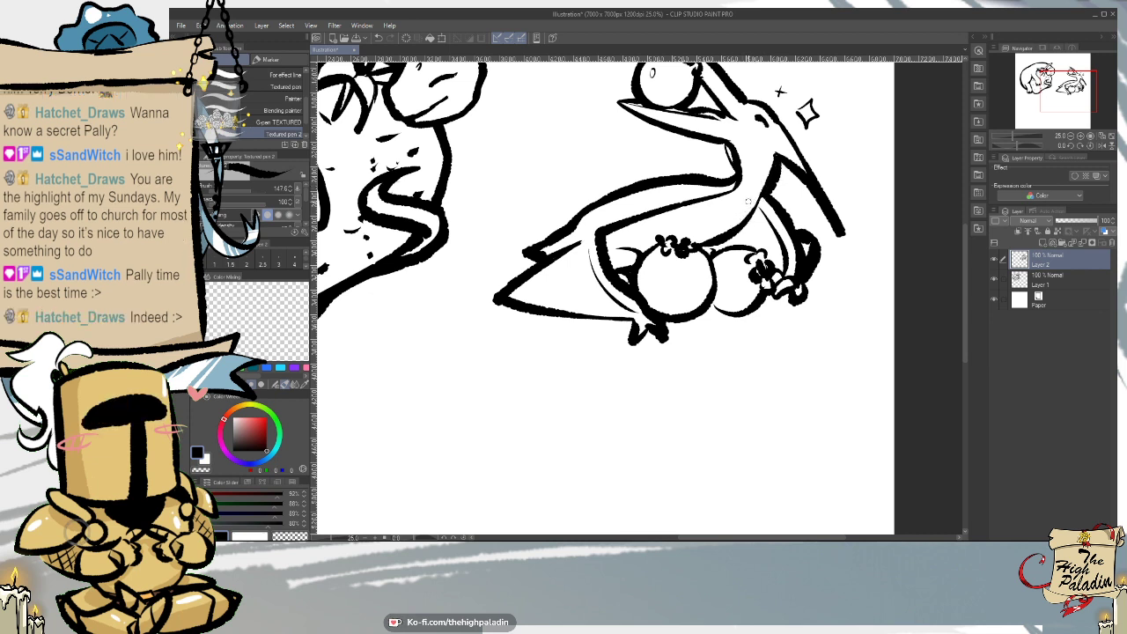
key(p)
mouse_move(736, 231)
mouse_down()
mouse_move(708, 248)
mouse_move(723, 246)
mouse_up()
- Hand-letter the word "Blueberry" in a rising slant above the pterodactyl's beak
scroll(782, 242, down, 2)
scroll(759, 165, up, 1)
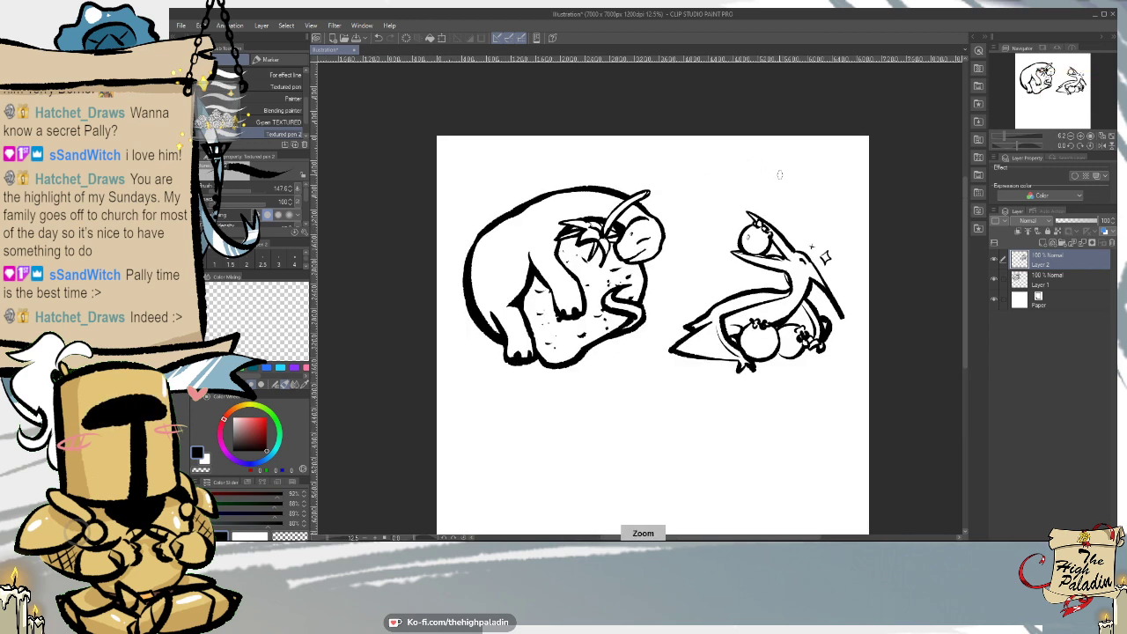
drag(965, 264, 965, 282)
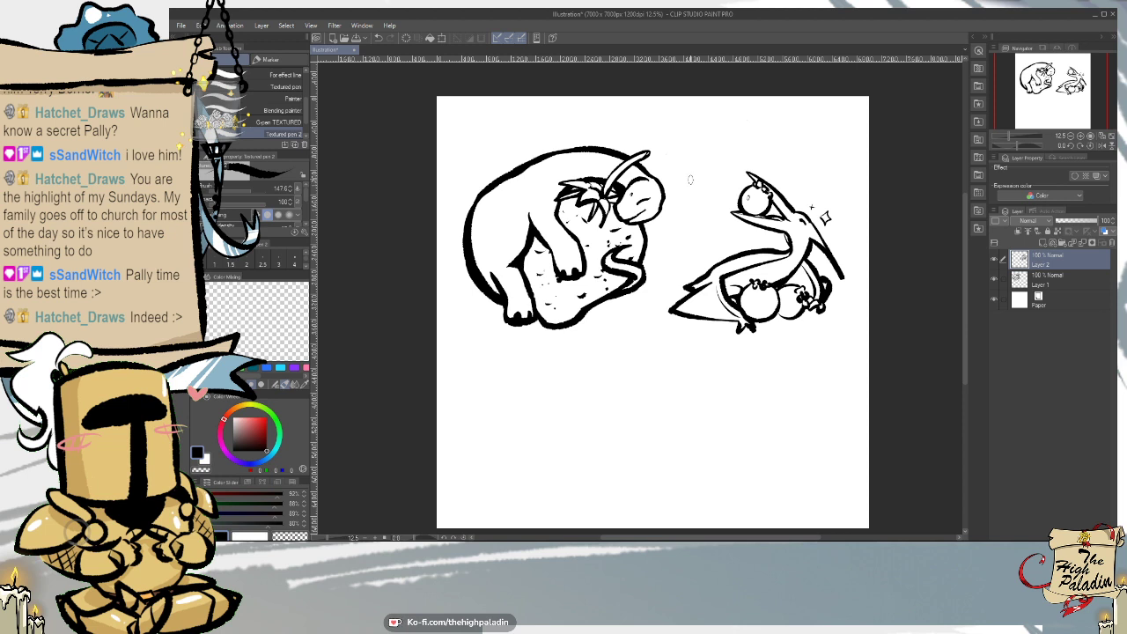
drag(701, 203, 792, 134)
key(ctrl+z)
mouse_move(791, 134)
mouse_down()
mouse_move(790, 167)
mouse_move(805, 147)
mouse_up()
click(181, 105)
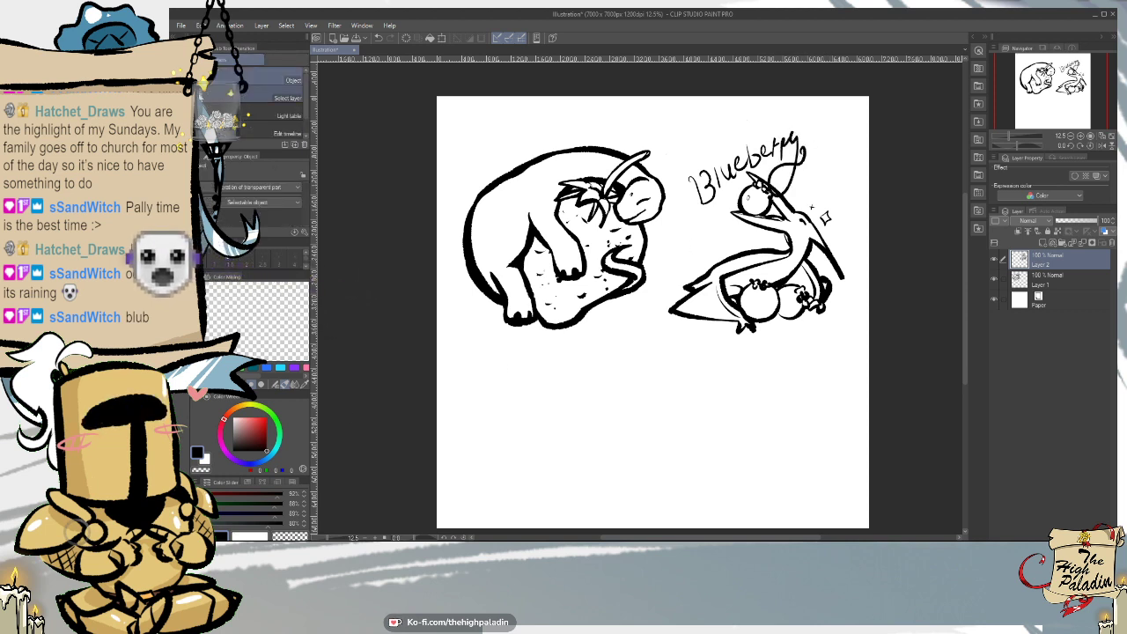
drag(909, 267, 879, 269)
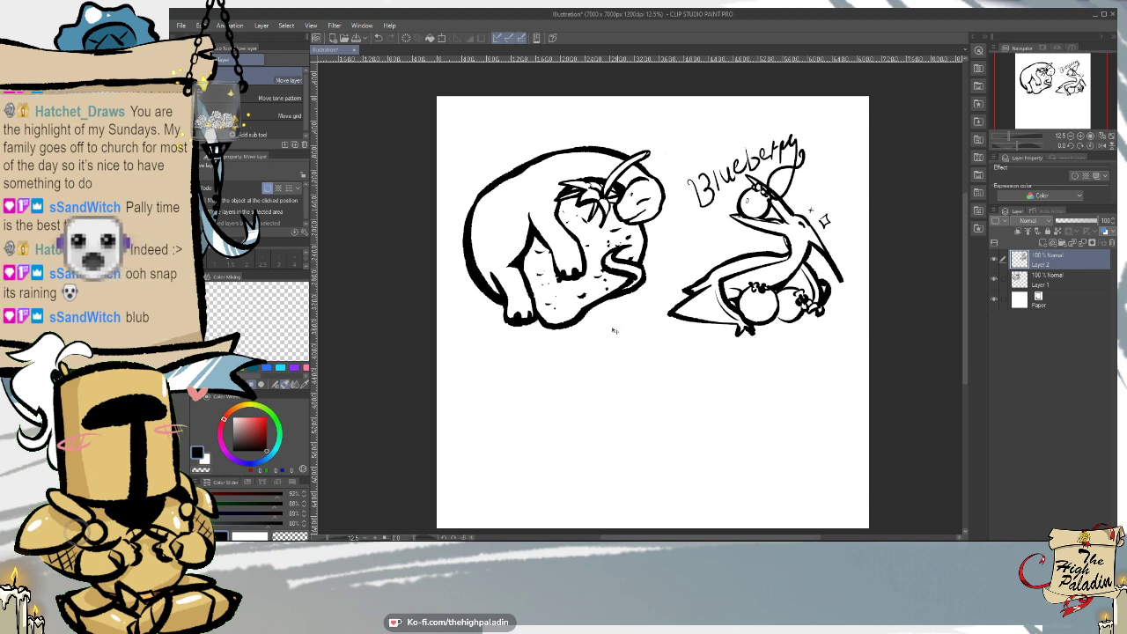
key(ctrl+z)
- Undo the last letters of the blueberry lettering and rewrite its ending with a shorter, more compact tail
key(ctrl+z)
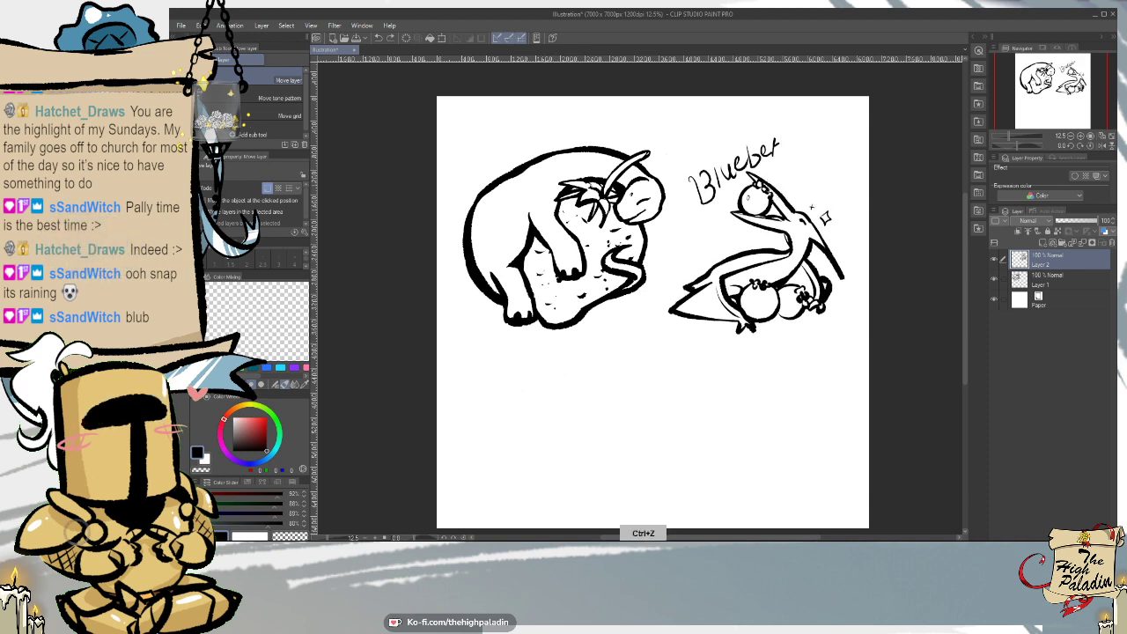
key(p)
mouse_move(779, 158)
mouse_down()
mouse_move(790, 139)
mouse_move(776, 169)
mouse_up()
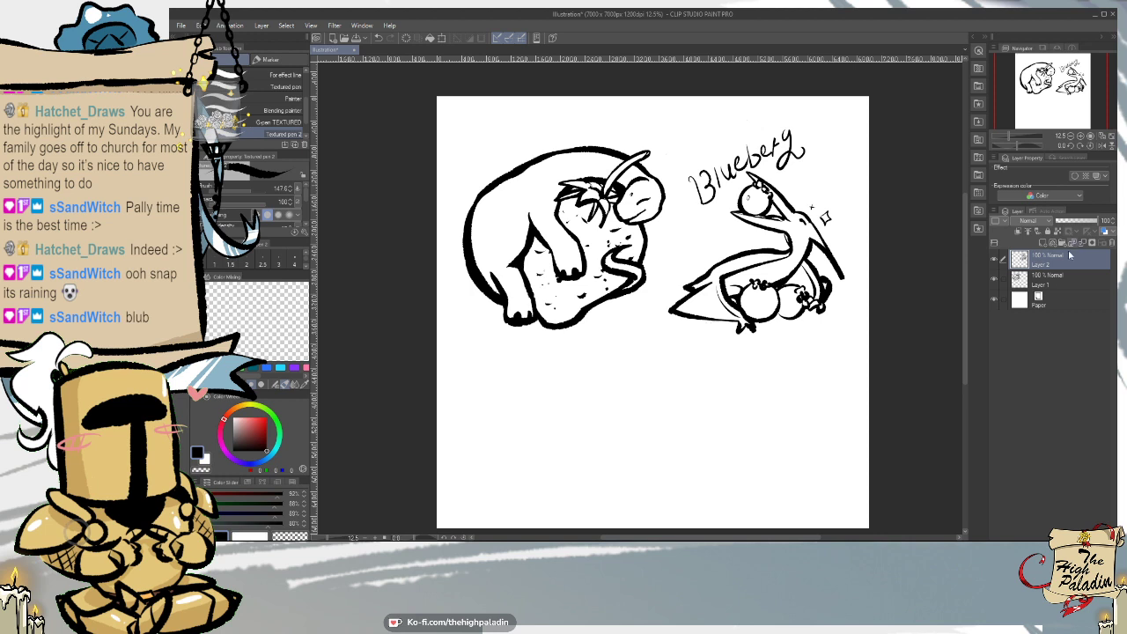
- Hand-letter "Strawberry" with a curled tail on Layer 1 beneath the strawberry dinosaur, redoing the ending
click(1071, 279)
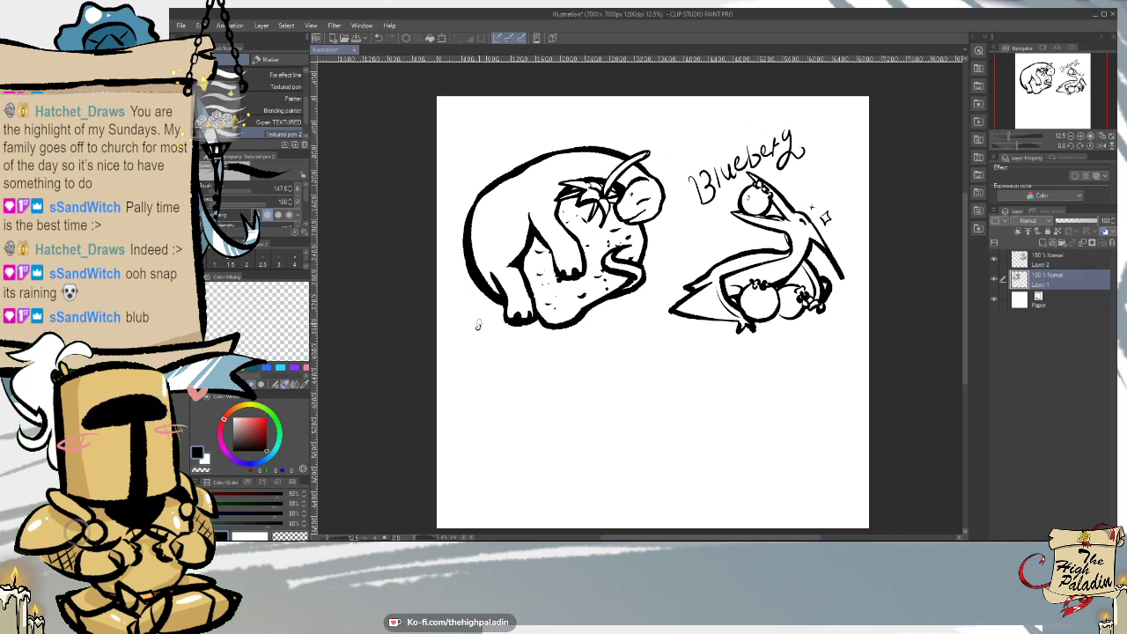
mouse_move(478, 325)
mouse_down()
mouse_move(467, 357)
mouse_move(452, 346)
mouse_move(494, 339)
mouse_move(521, 350)
mouse_move(531, 339)
mouse_move(558, 352)
mouse_up()
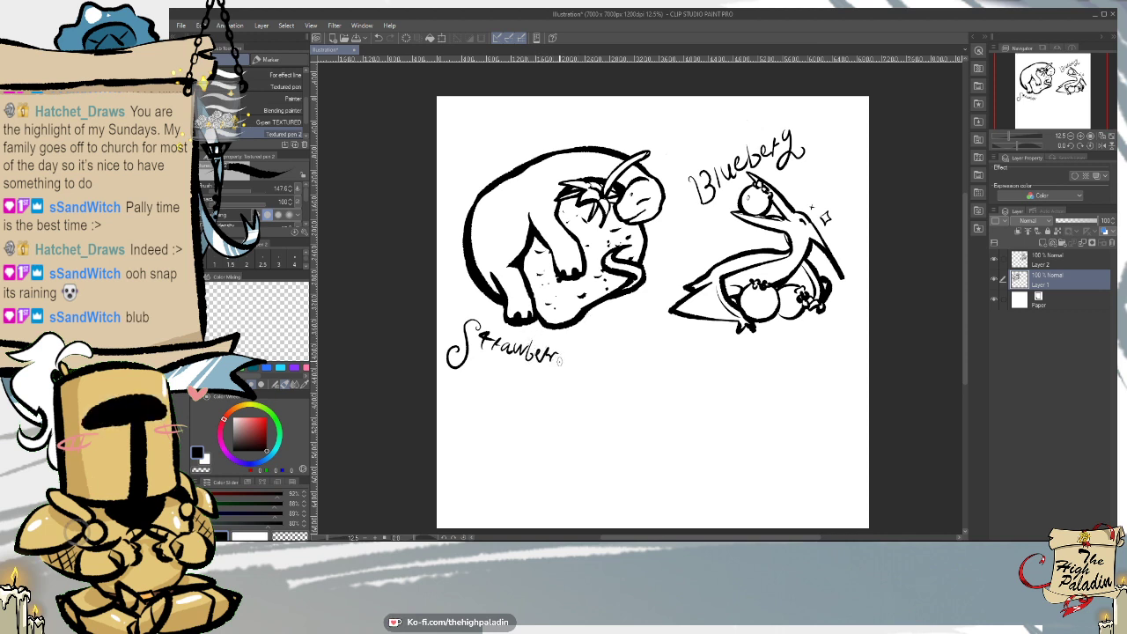
key(ctrl+z)
drag(563, 340, 547, 388)
- Add a new layer on top and move both dinosaur layers with their lettering up to free space below
click(1083, 244)
drag(966, 264, 965, 276)
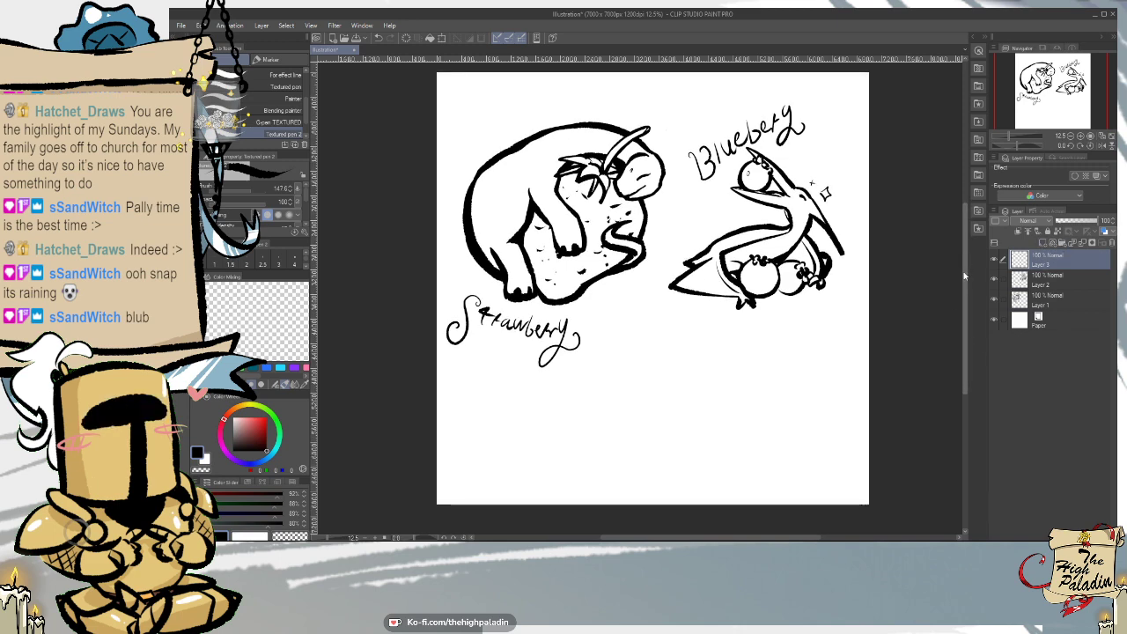
click(1069, 282)
shift+click(1069, 300)
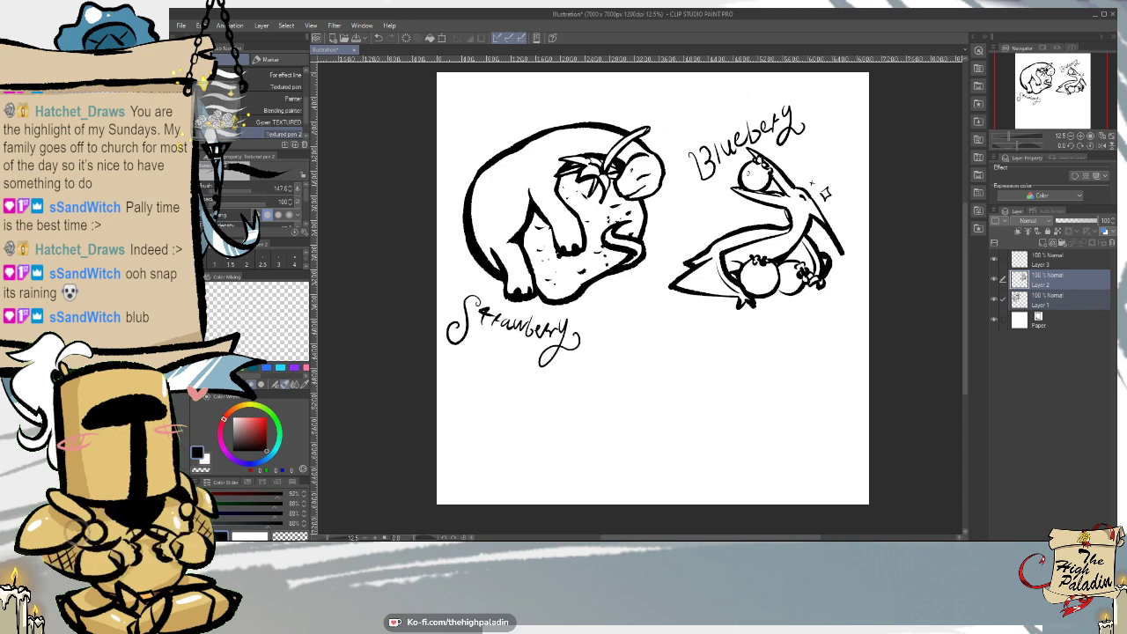
key(k)
drag(871, 423, 868, 396)
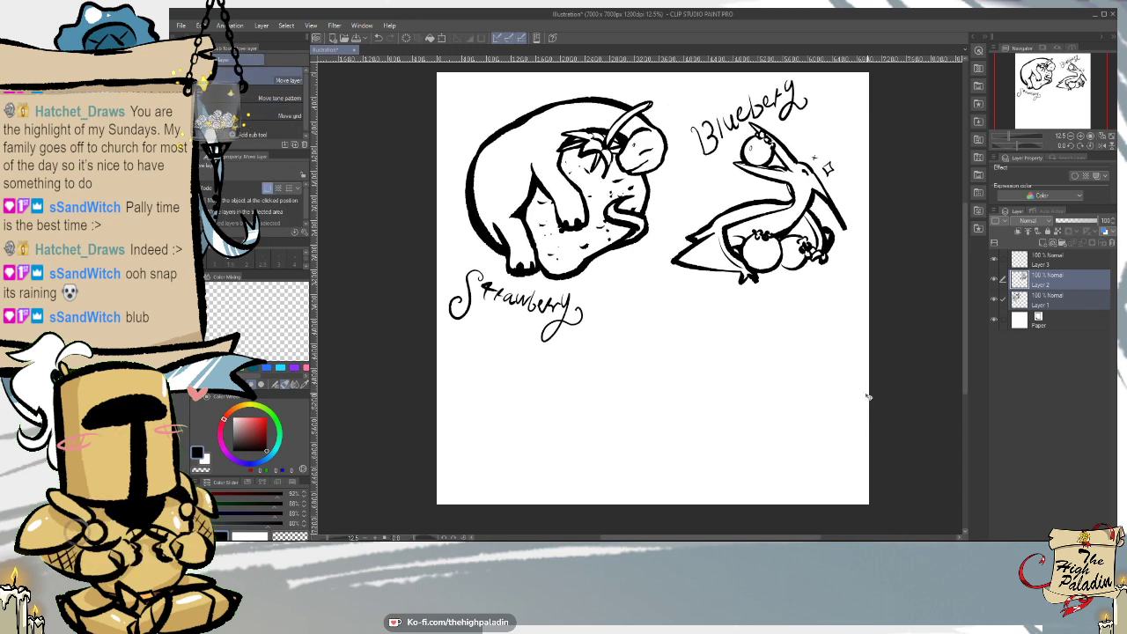
key(p)
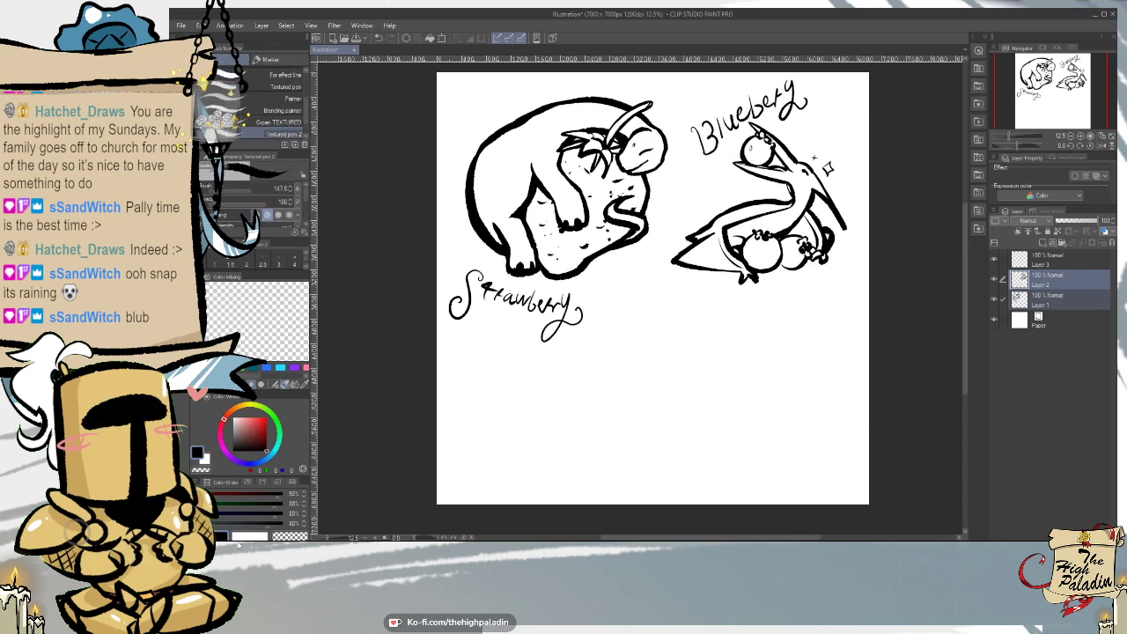
- Save the illustration in the ART folder as "berrysaurs" in Clip Studio format
click(181, 25)
click(234, 97)
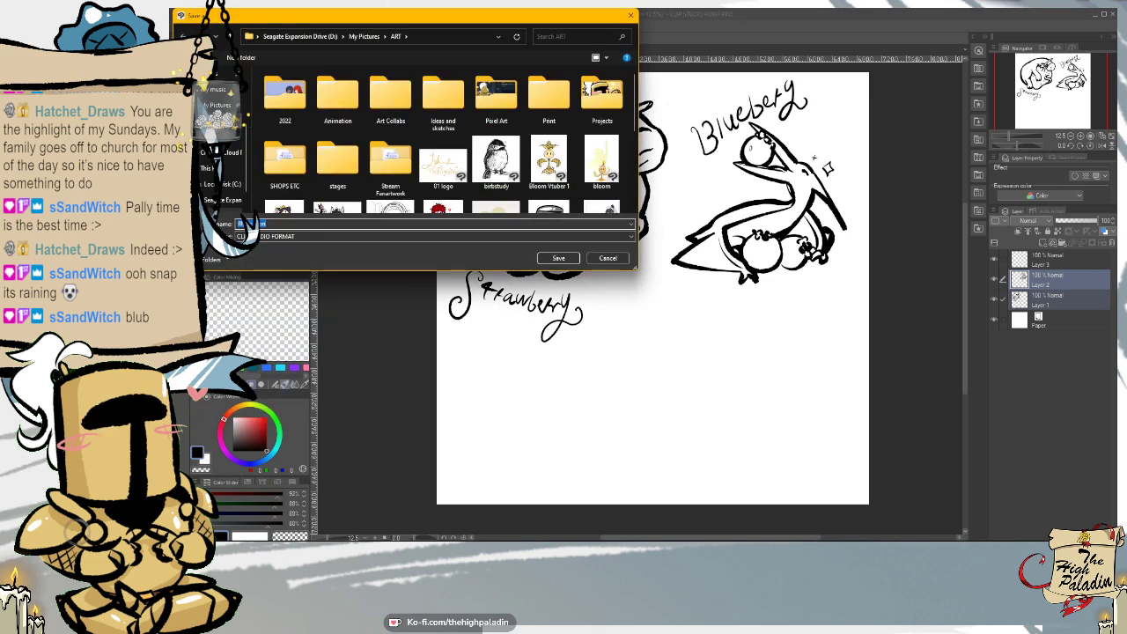
text(bl)
click(559, 258)
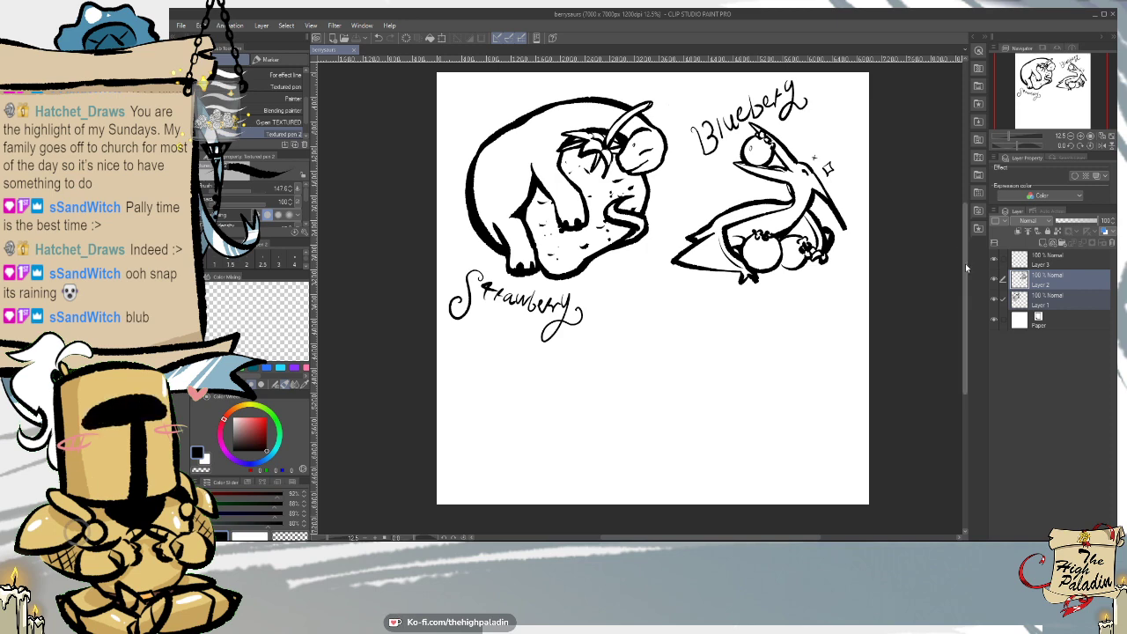
- Make the empty Layer 3 active for inking in the free space below the finished dinosaurs
drag(965, 263, 965, 259)
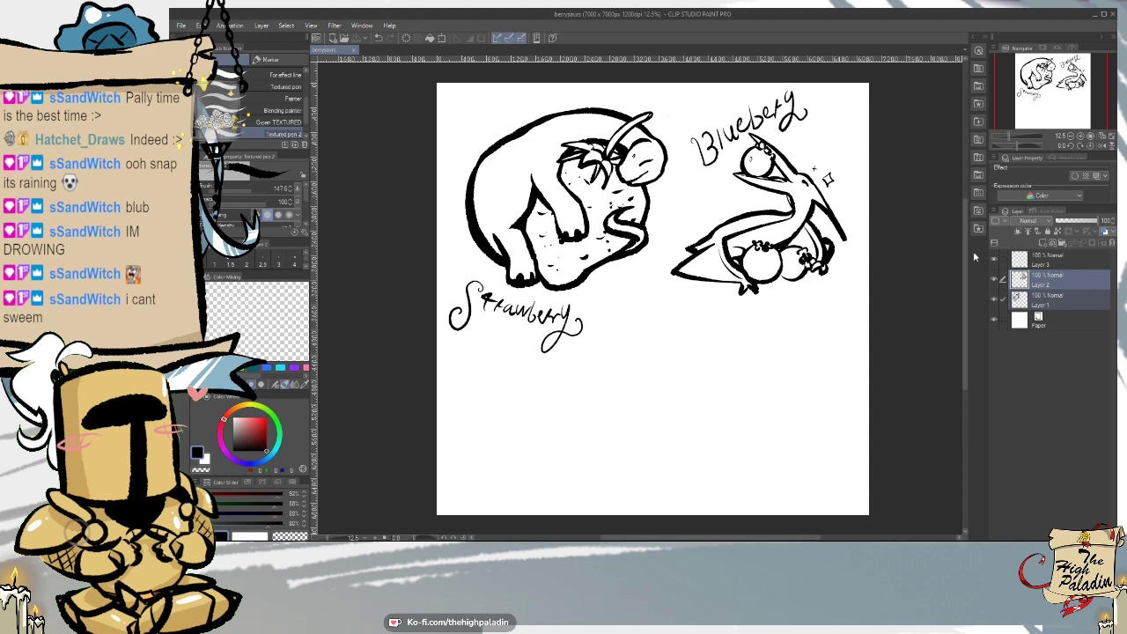
click(1057, 261)
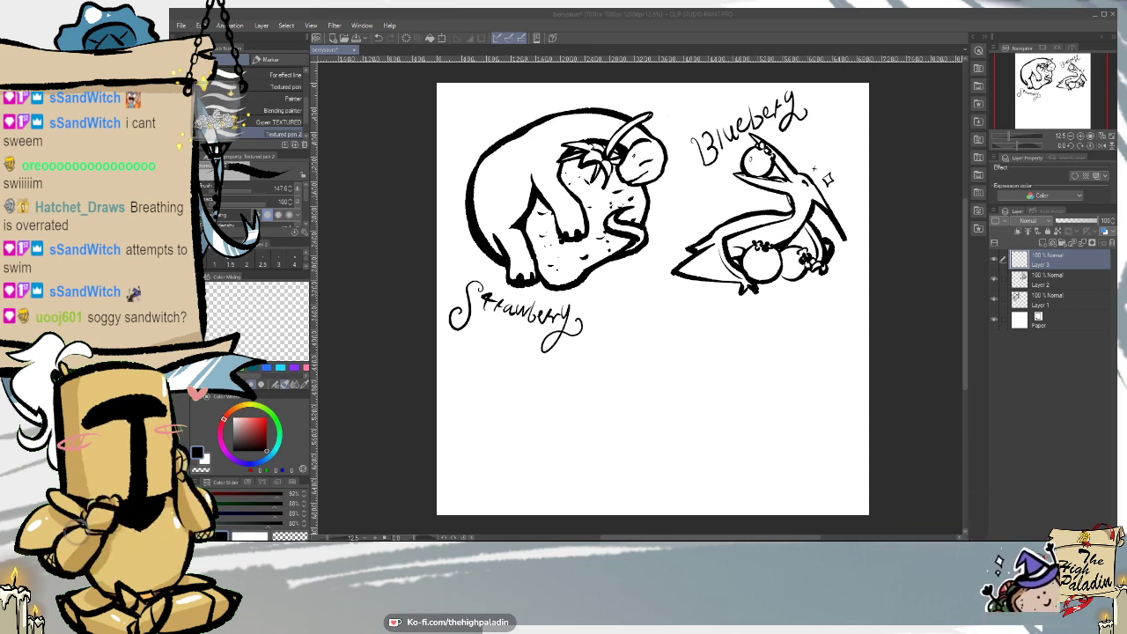
scroll(878, 385, down, 1)
scroll(778, 435, up, 2)
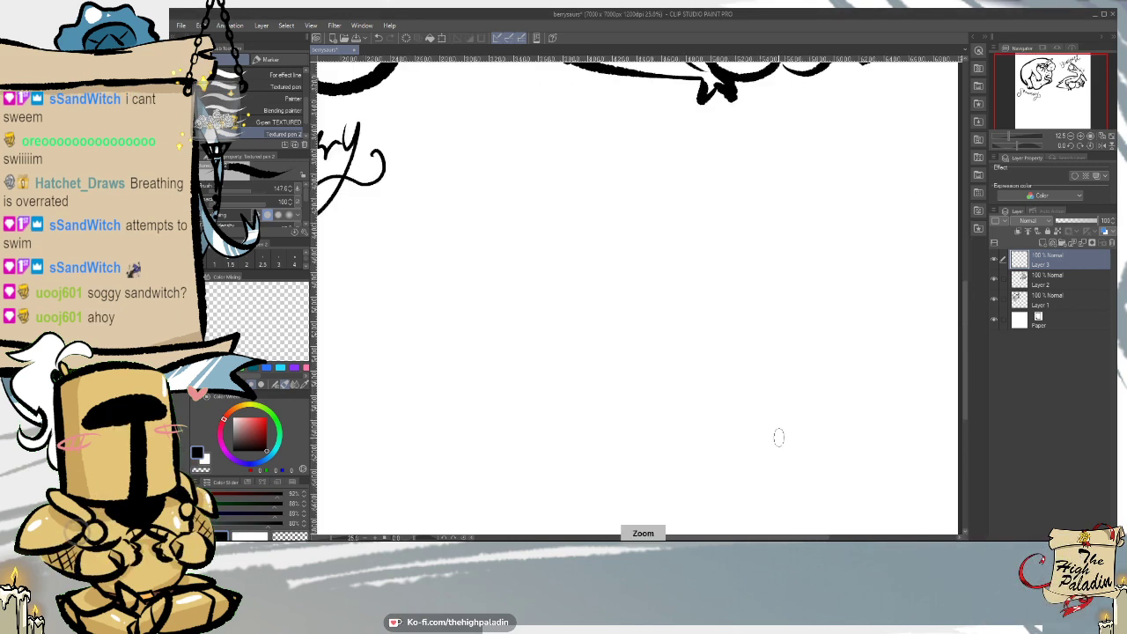
key(ctrl+minus)
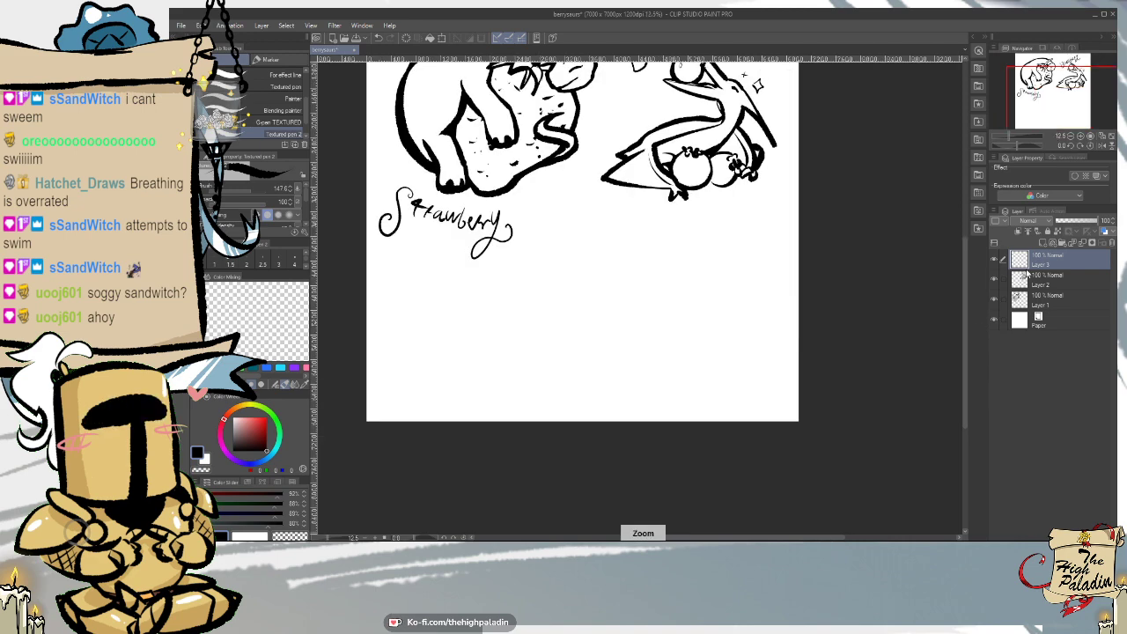
click(1111, 136)
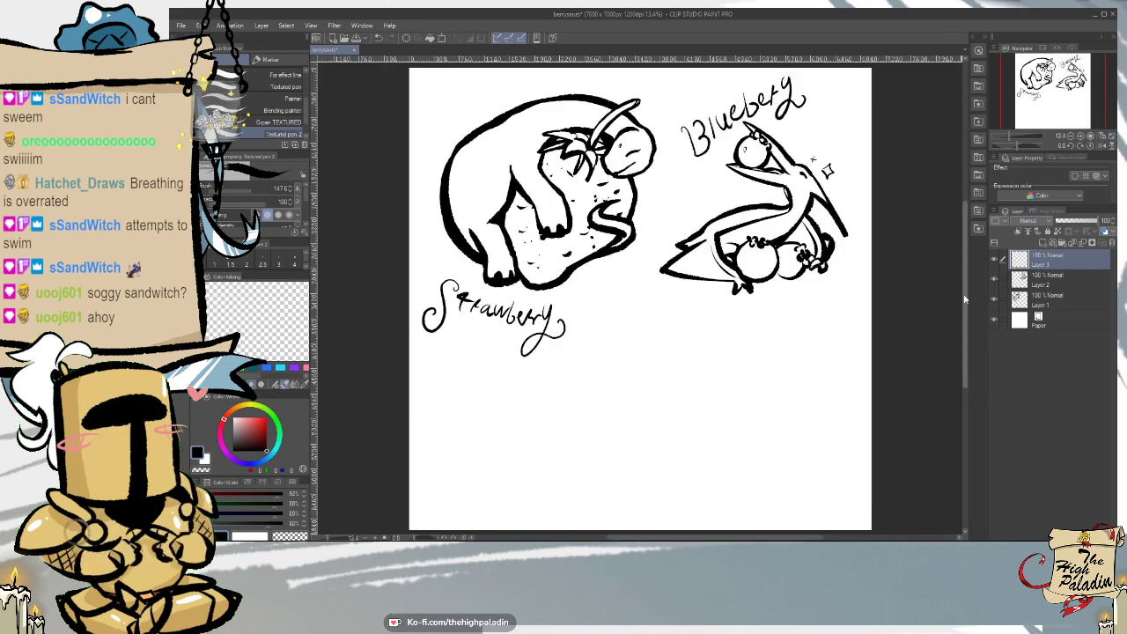
scroll(775, 282, down, 2)
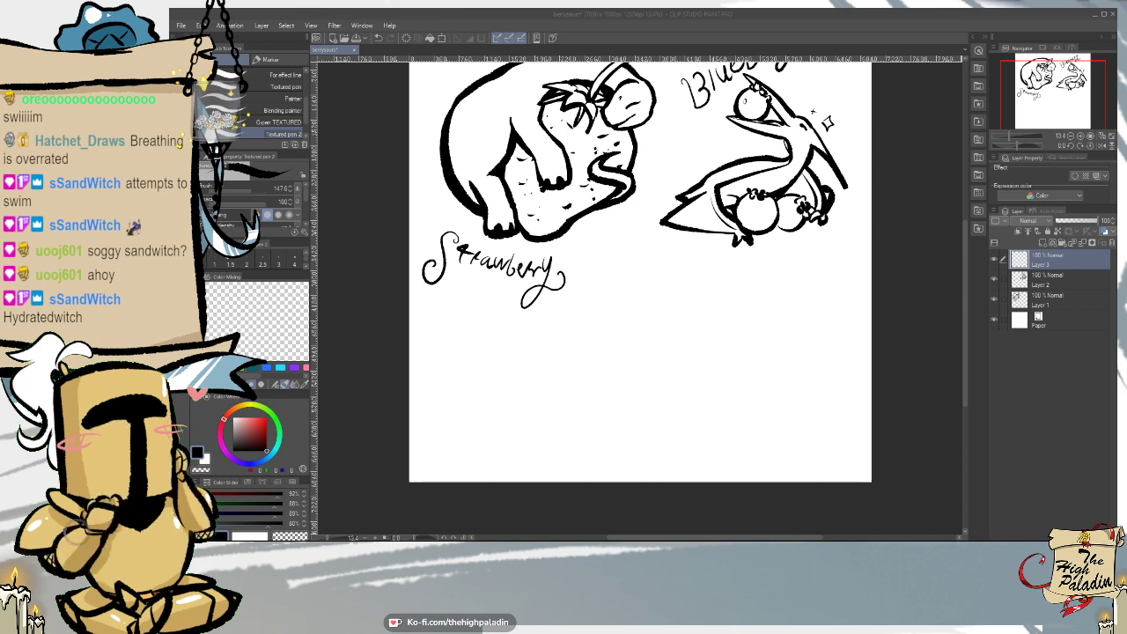
click(907, 37)
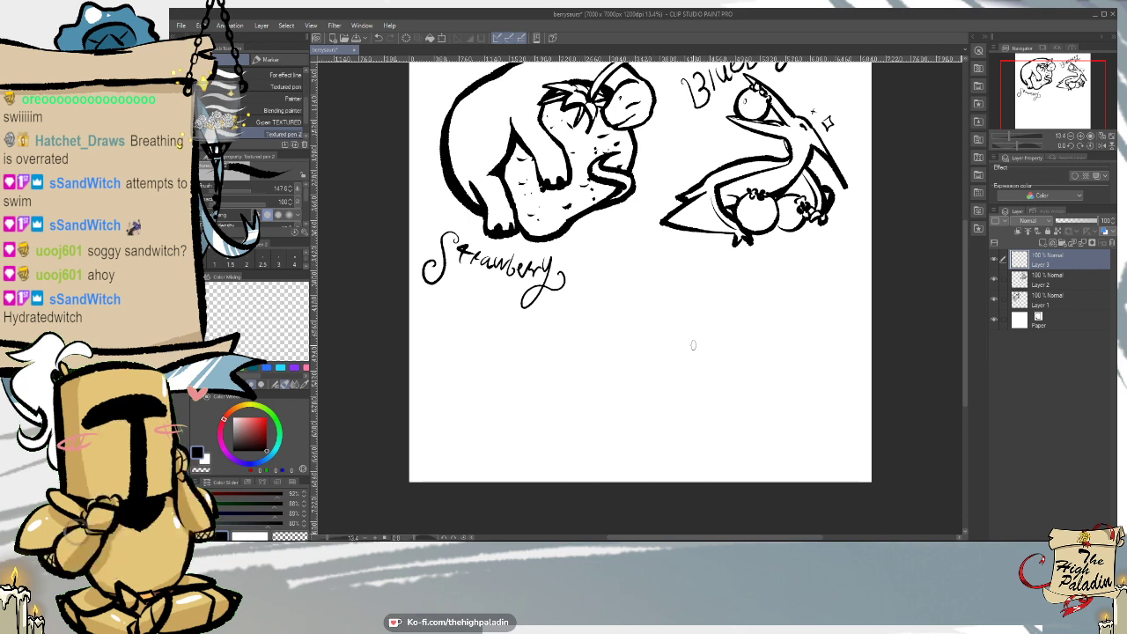
- Ink the scalloped outlines of two overlapping bumpy berries in the blank area below the blueberry dinosaur
mouse_move(690, 345)
mouse_down()
mouse_move(706, 353)
mouse_move(667, 349)
mouse_move(650, 379)
mouse_up()
drag(707, 354, 705, 378)
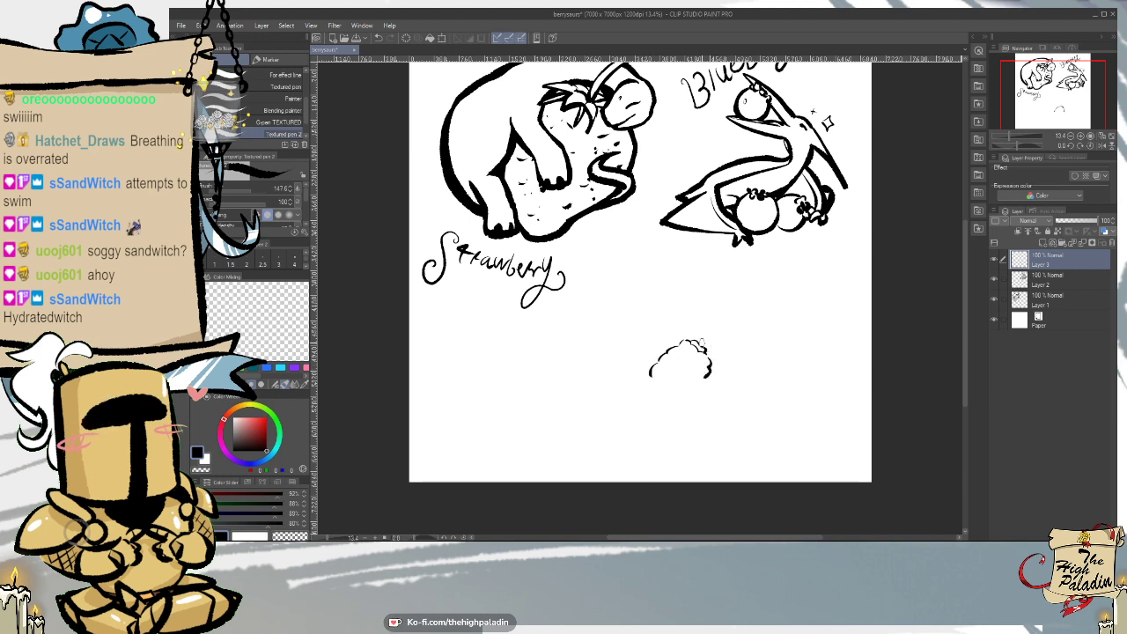
mouse_move(687, 337)
mouse_down()
mouse_move(653, 366)
mouse_move(675, 347)
mouse_move(661, 357)
mouse_up()
key(e)
key(p)
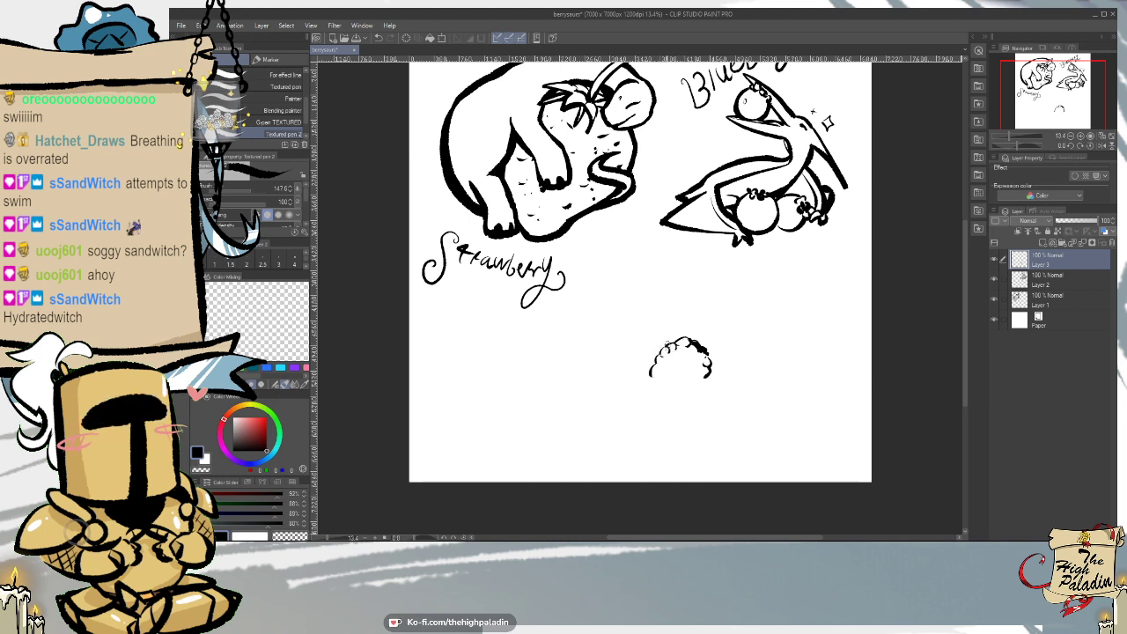
mouse_move(685, 346)
mouse_down()
mouse_move(677, 352)
mouse_move(707, 367)
mouse_move(686, 361)
mouse_move(697, 387)
mouse_move(689, 393)
mouse_move(667, 397)
mouse_move(652, 380)
mouse_move(671, 403)
mouse_up()
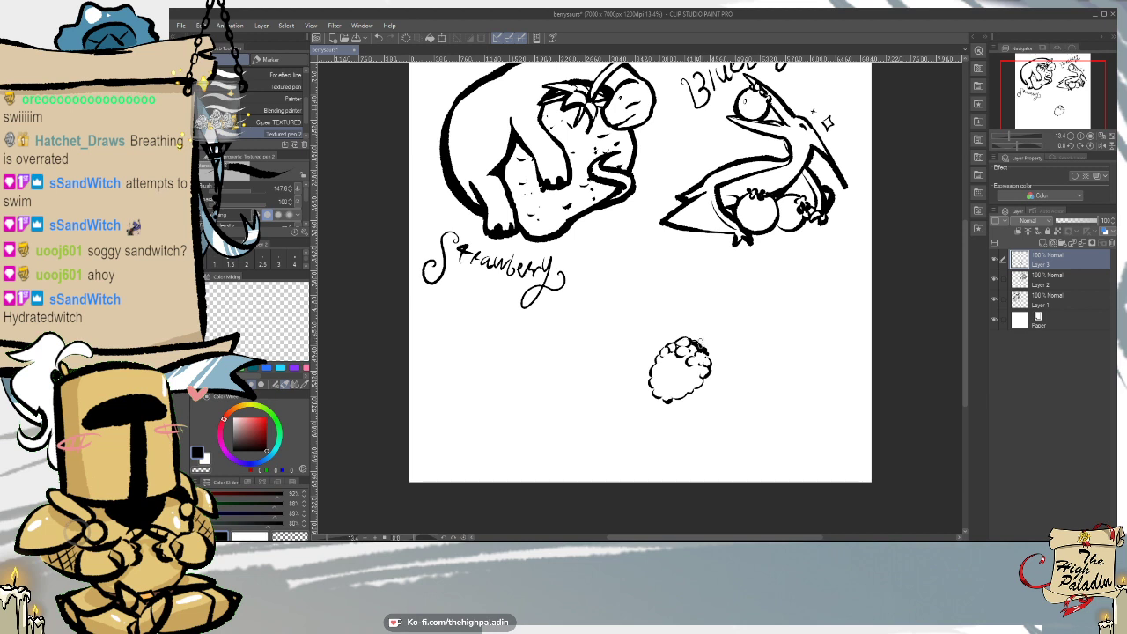
mouse_move(701, 345)
mouse_down()
mouse_move(722, 332)
mouse_move(735, 360)
mouse_move(730, 380)
mouse_move(710, 381)
mouse_up()
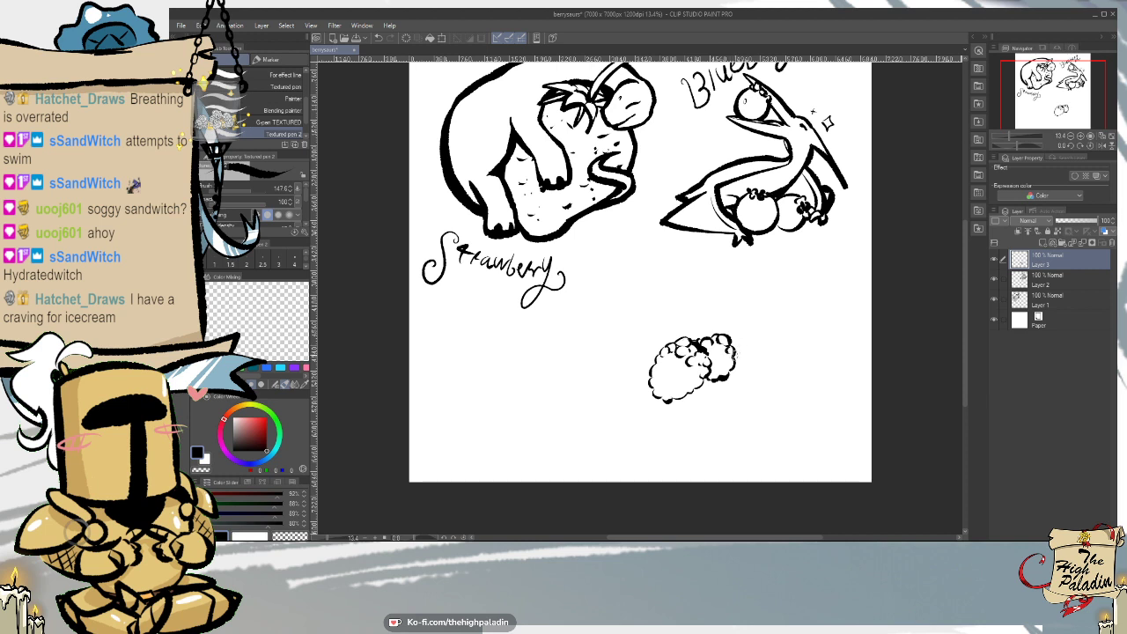
key(ctrl+z)
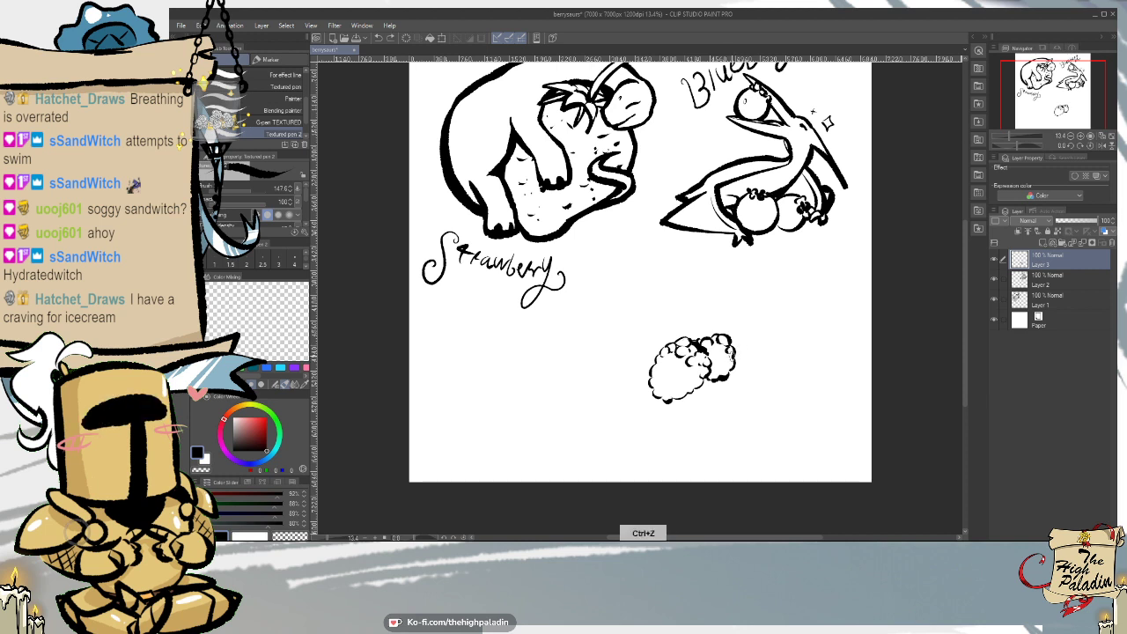
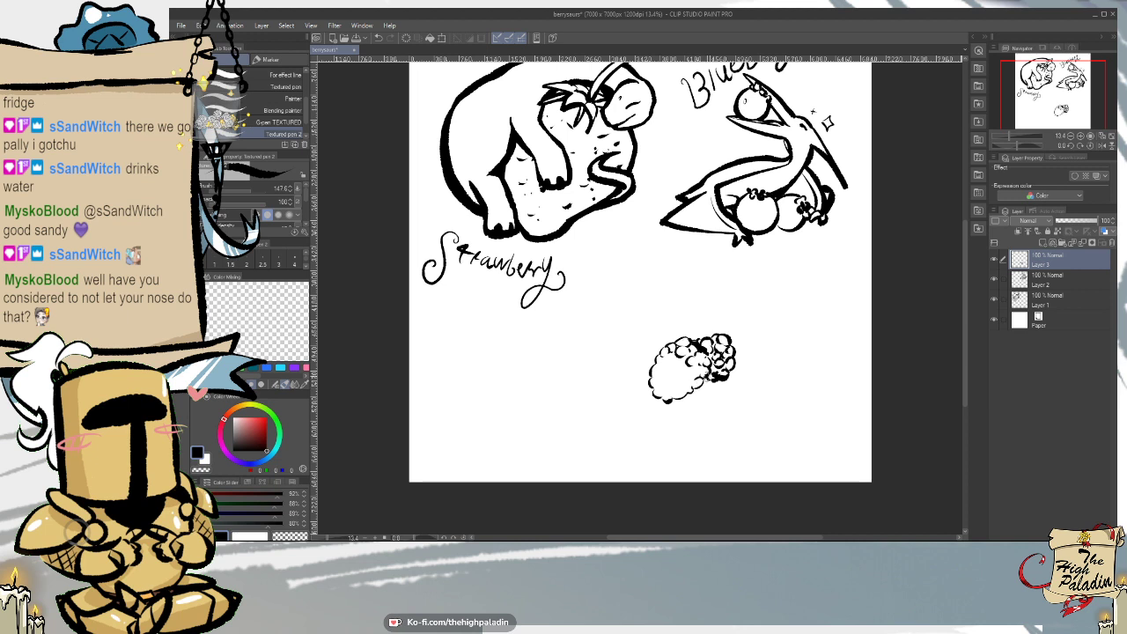
- Fill the larger bumpy berry with small rounded segments and dark gaps between them
drag(683, 393, 675, 398)
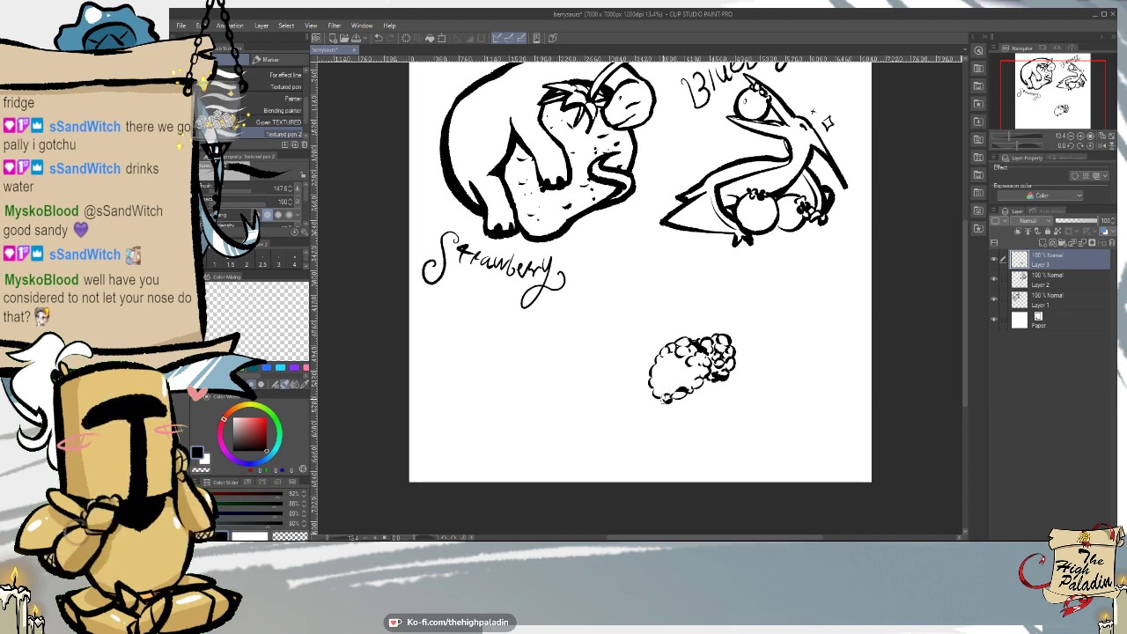
mouse_move(654, 388)
mouse_down()
mouse_move(665, 397)
mouse_move(662, 360)
mouse_up()
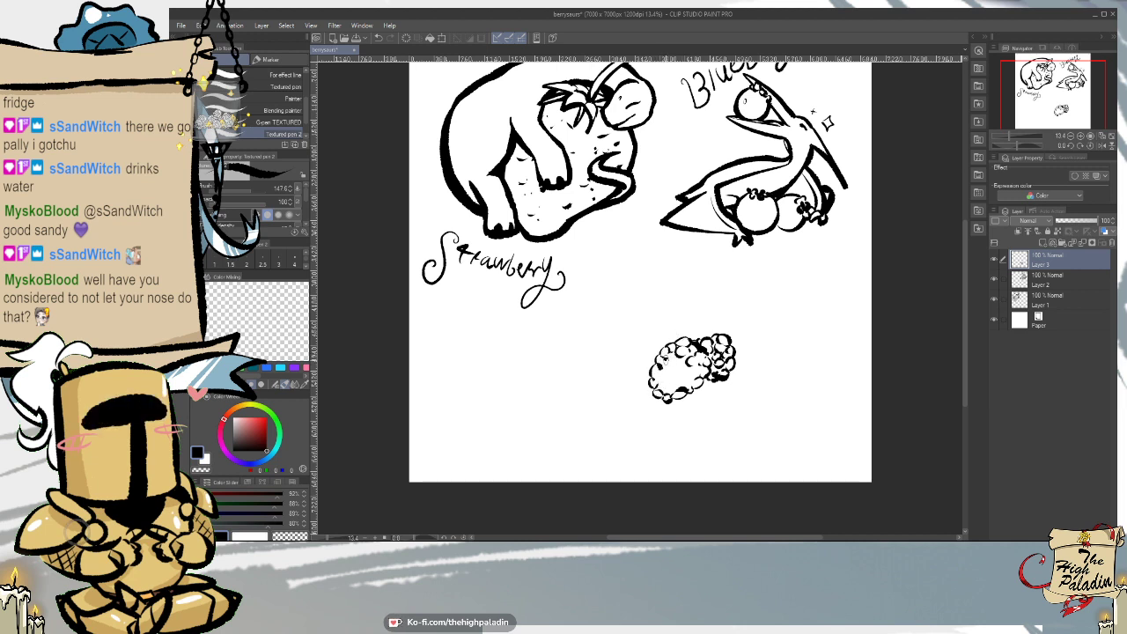
mouse_move(677, 355)
mouse_down()
mouse_move(670, 364)
mouse_move(694, 375)
mouse_move(687, 386)
mouse_move(660, 379)
mouse_up()
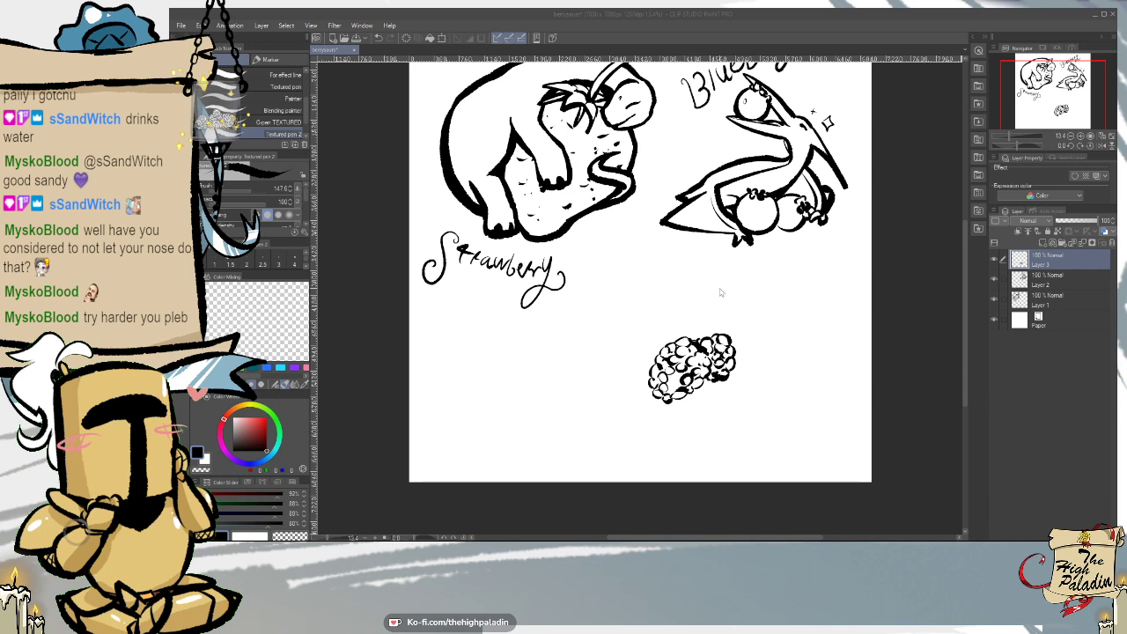
click(685, 374)
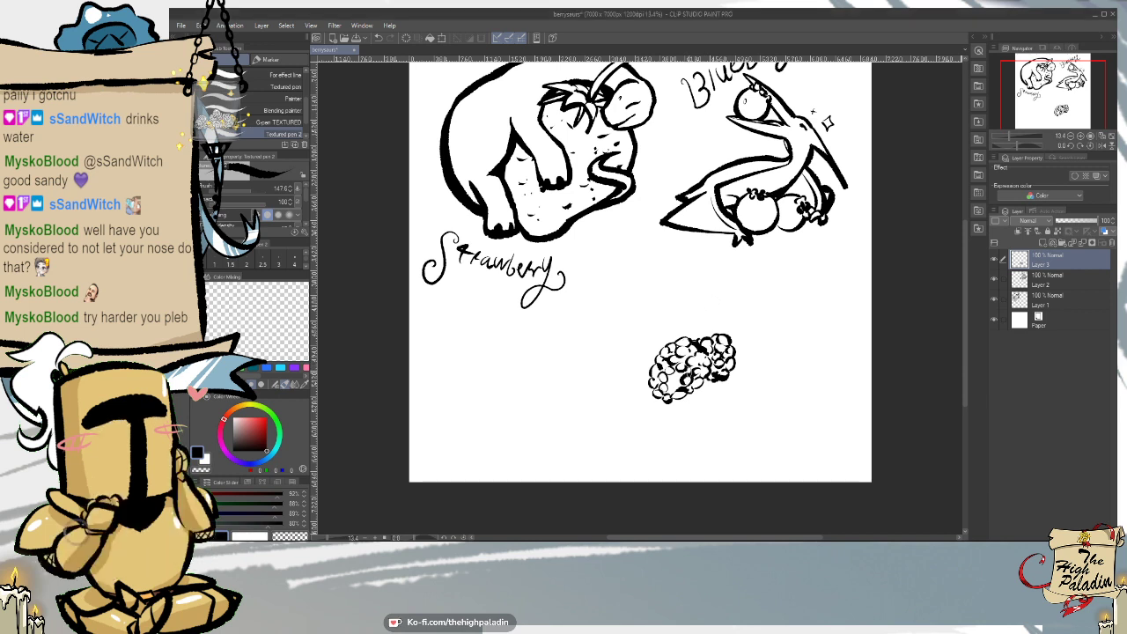
mouse_move(689, 375)
mouse_down()
mouse_move(692, 365)
mouse_move(666, 396)
mouse_up()
key(e)
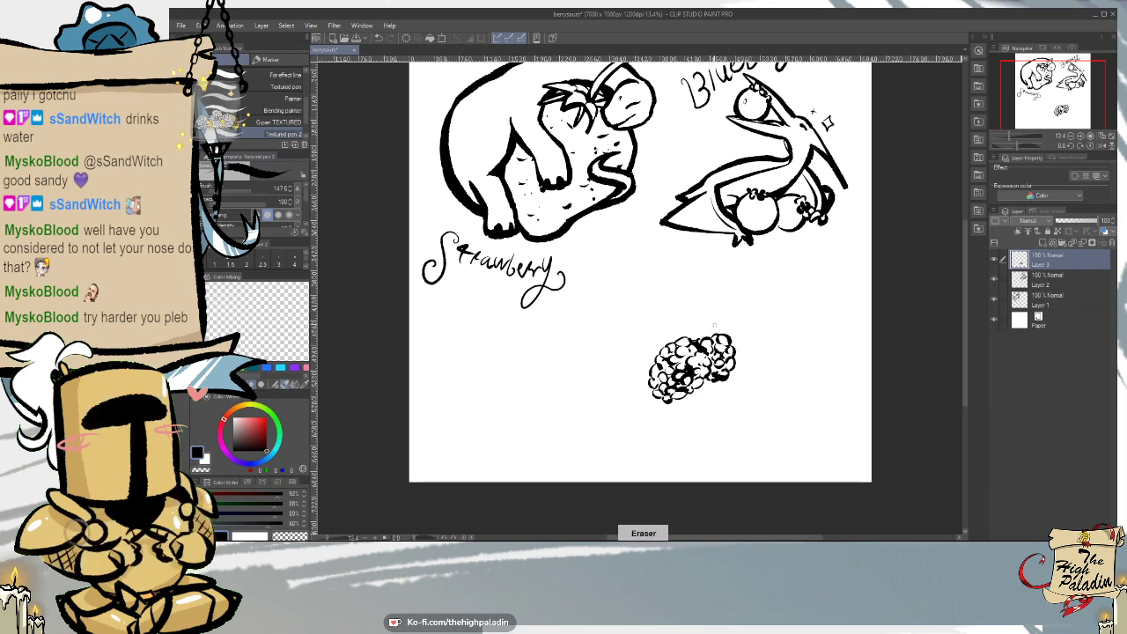
- Lasso the two inked berries on Layer 3 and cut them from the canvas
key(m)
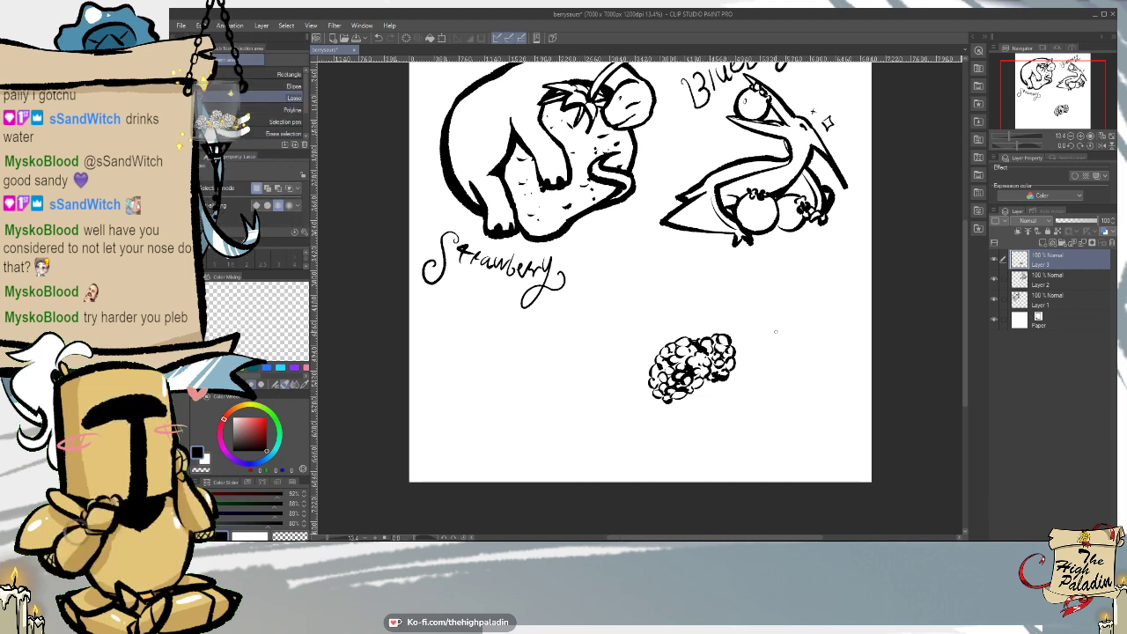
mouse_move(791, 317)
mouse_down()
mouse_move(782, 335)
mouse_move(777, 319)
mouse_up()
click(202, 25)
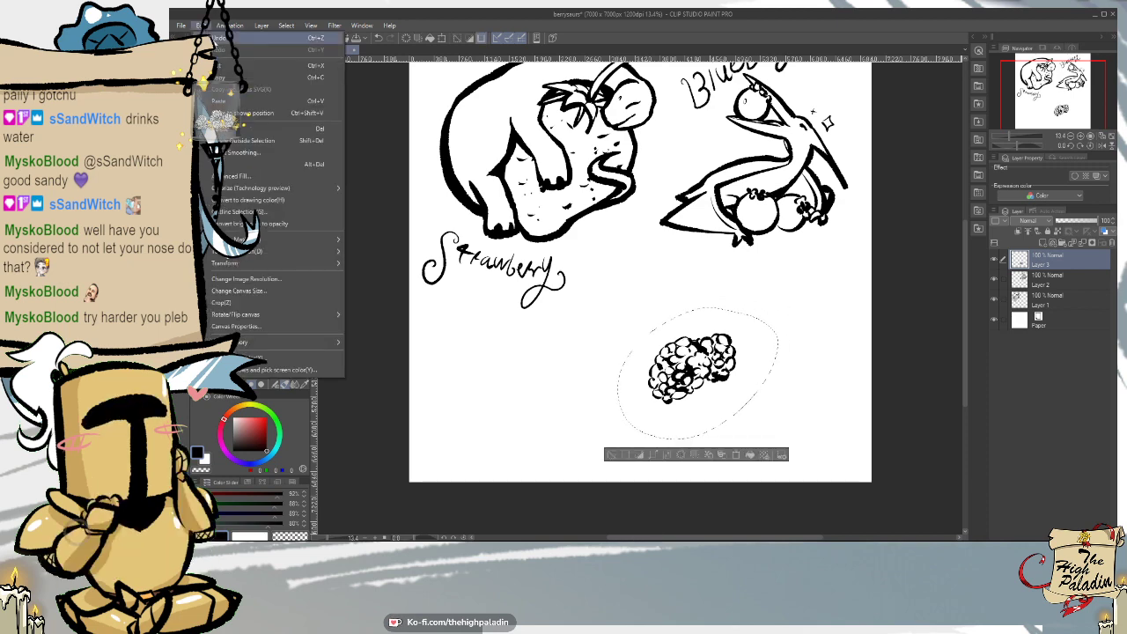
click(220, 65)
click(512, 356)
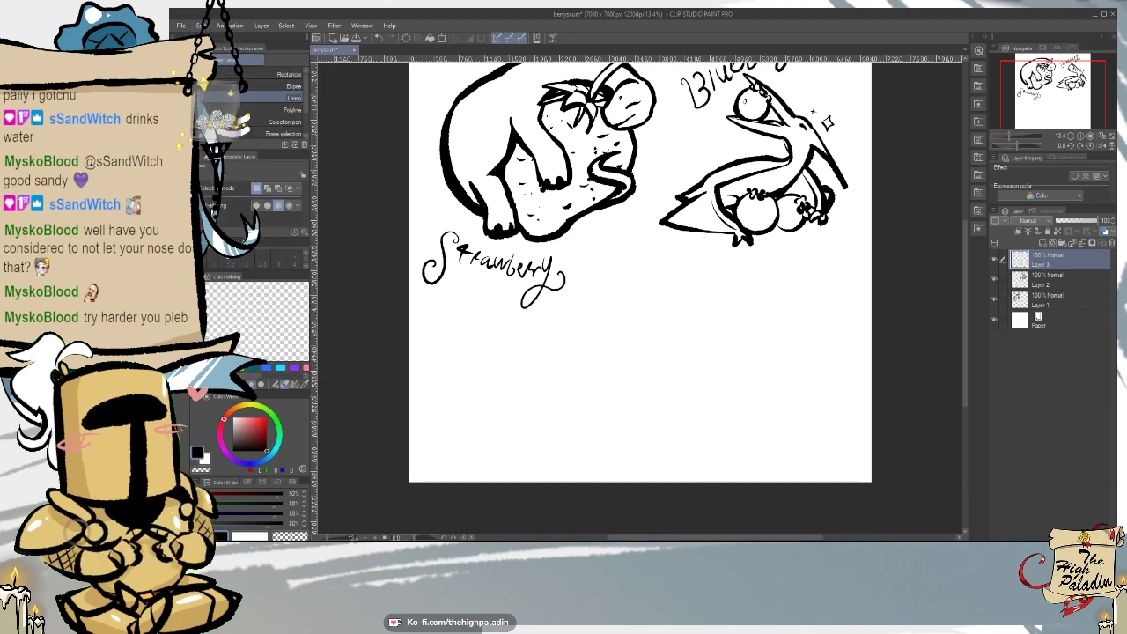
- Redraw two overlapping scalloped berry outlines on Layer 3, with the smaller berry sitting lower behind the larger one
key(p)
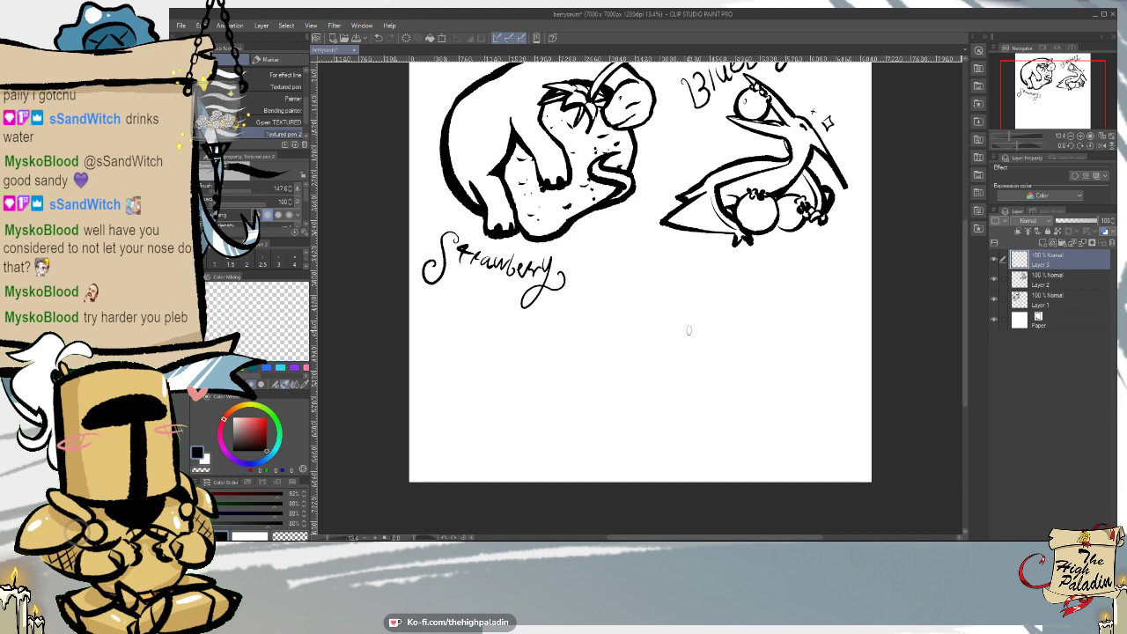
mouse_move(685, 340)
mouse_down()
mouse_move(715, 358)
mouse_move(704, 353)
mouse_up()
key(ctrl+z)
key(ctrl+z)
mouse_move(679, 338)
mouse_down()
mouse_move(660, 358)
mouse_move(658, 398)
mouse_up()
mouse_move(709, 361)
mouse_down()
mouse_move(685, 401)
mouse_move(662, 400)
mouse_up()
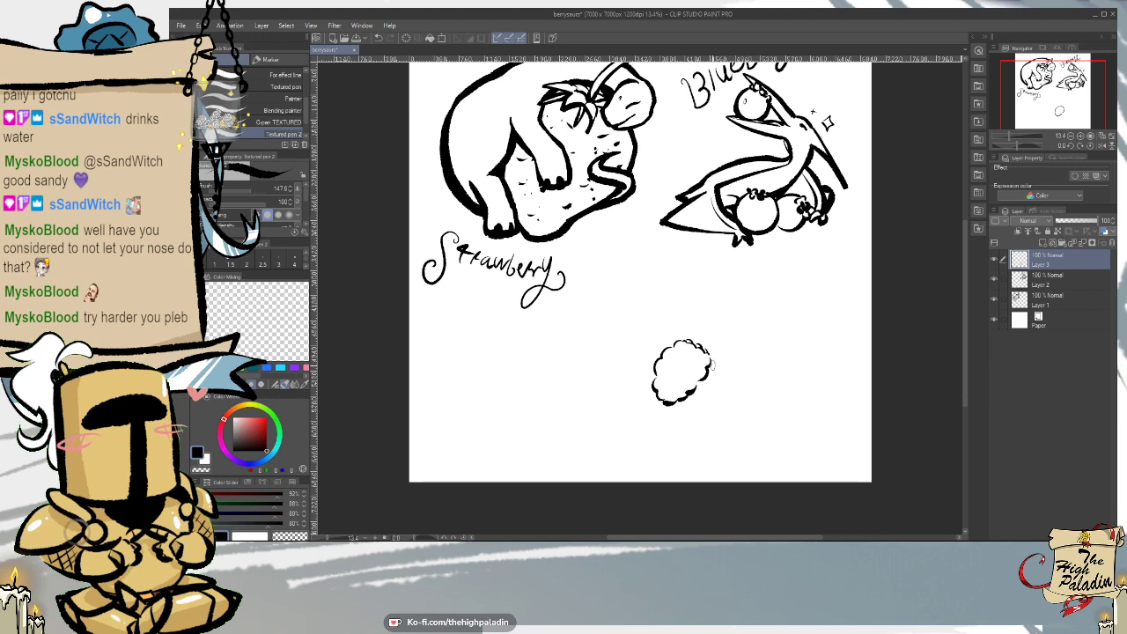
mouse_move(724, 366)
mouse_down()
mouse_move(748, 384)
mouse_move(738, 404)
mouse_move(698, 389)
mouse_up()
key(ctrl+z)
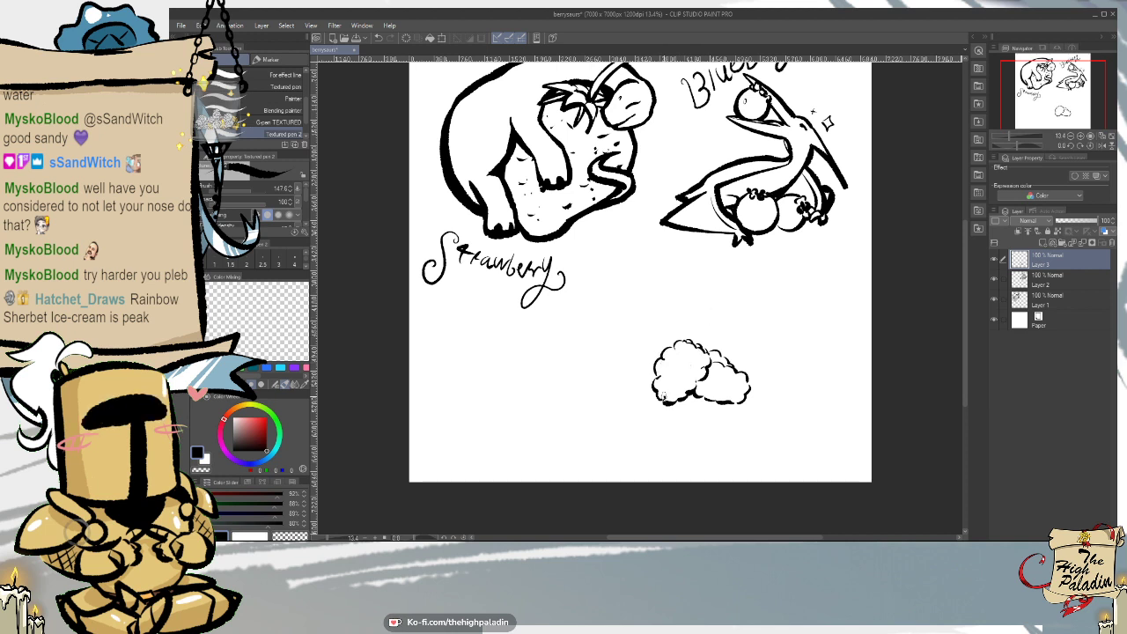
- Texture both berries with short curved segment marks and darken the crevice between them
mouse_move(674, 359)
mouse_down()
mouse_move(679, 382)
mouse_move(702, 352)
mouse_move(676, 389)
mouse_move(710, 392)
mouse_up()
drag(736, 373, 724, 371)
key(ctrl+z)
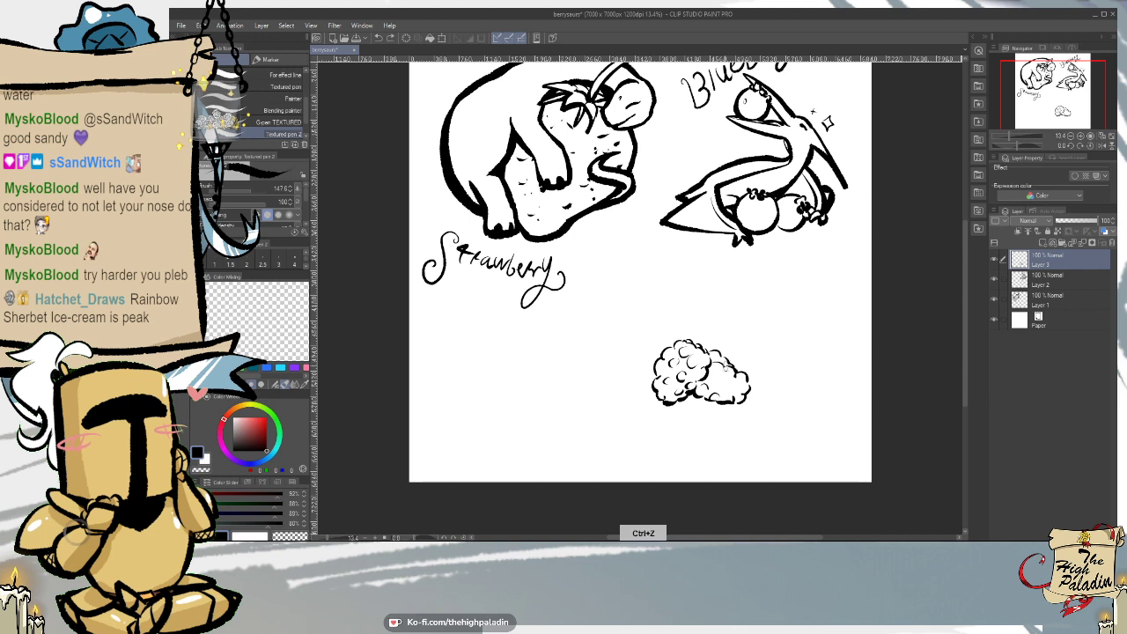
mouse_move(727, 360)
mouse_down()
mouse_move(715, 396)
mouse_move(740, 393)
mouse_move(741, 362)
mouse_up()
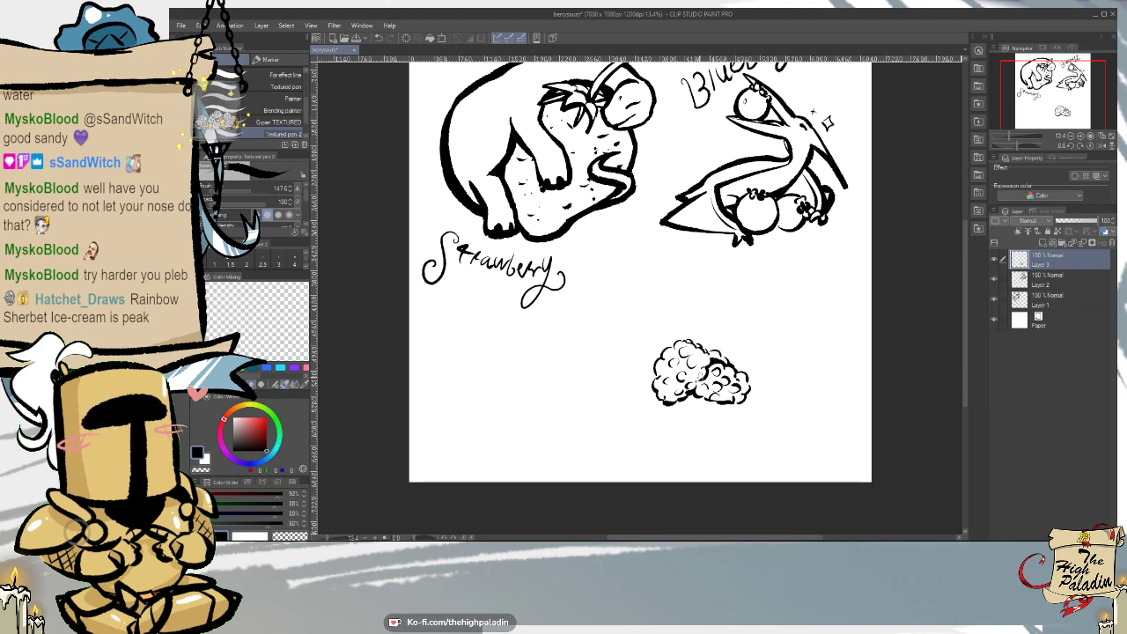
drag(699, 384, 699, 391)
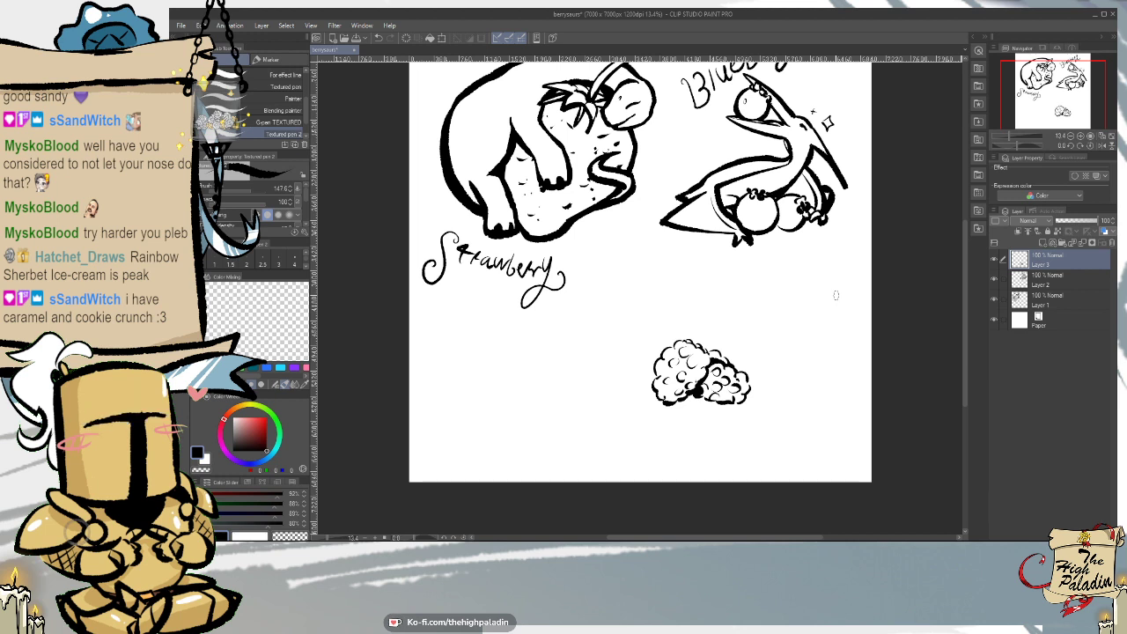
- Move the berry pair down and left near the canvas's lower edge, and blacken the upper edge of the smaller berry
key(k)
mouse_move(797, 425)
mouse_down()
mouse_move(758, 468)
mouse_move(775, 462)
mouse_up()
key(p)
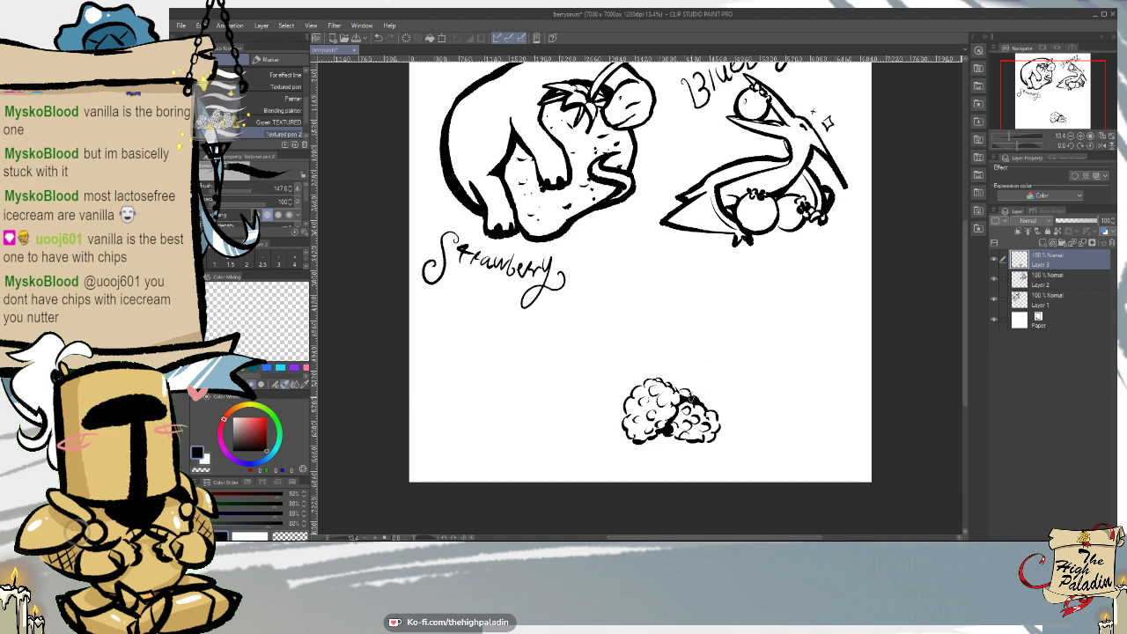
drag(683, 392, 697, 399)
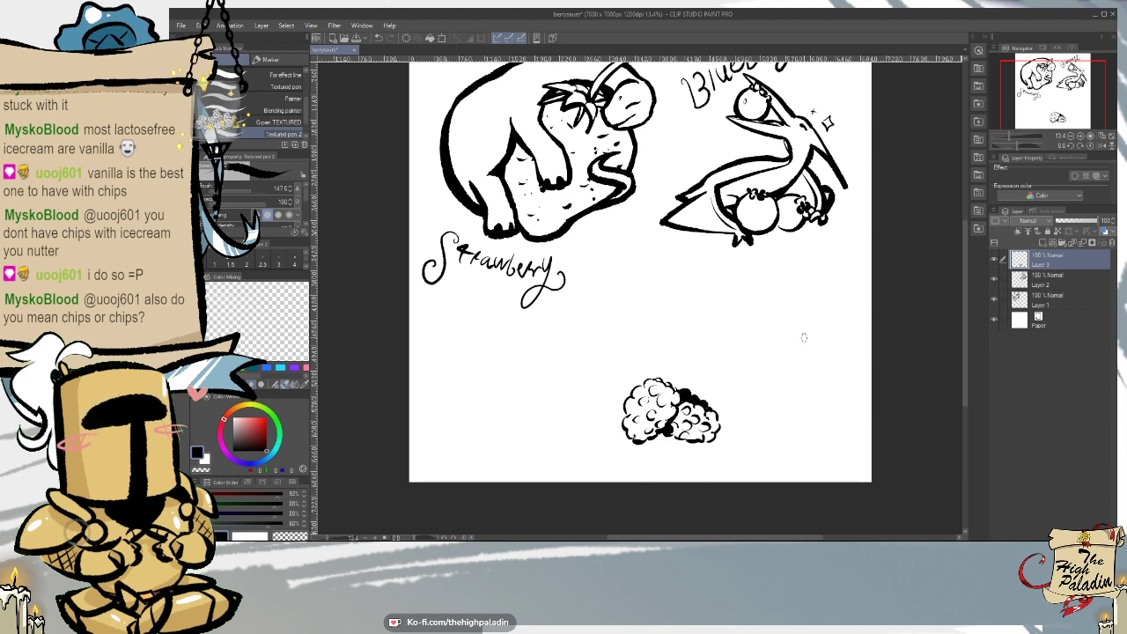
- Add a new layer above Layer 3, and thicken the outer contours of both berries on Layer 3
click(1042, 244)
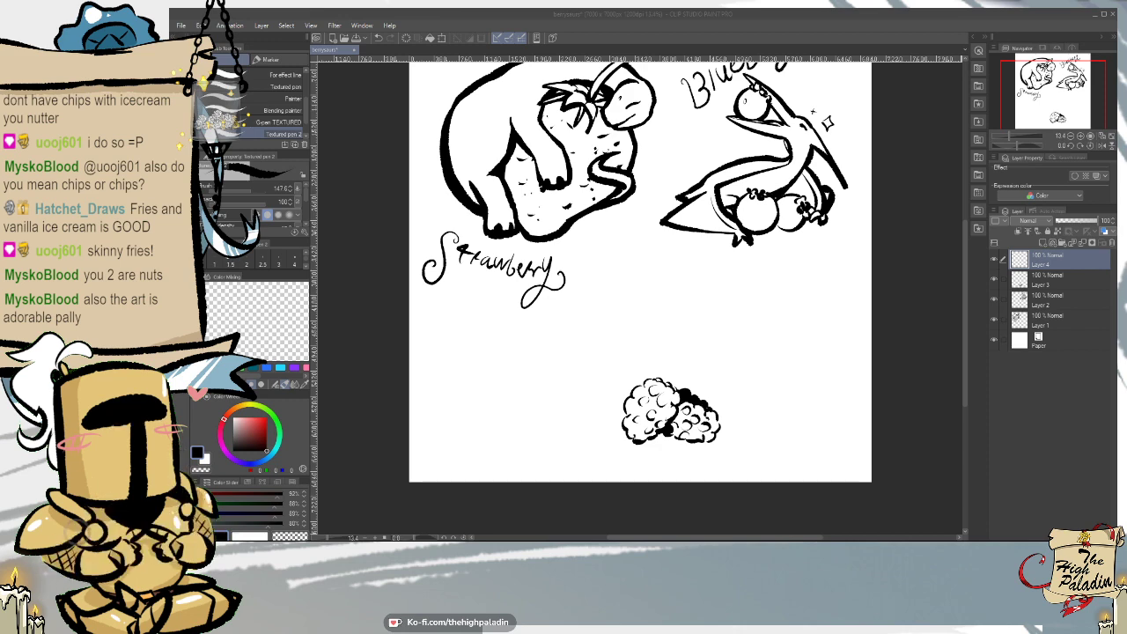
click(972, 297)
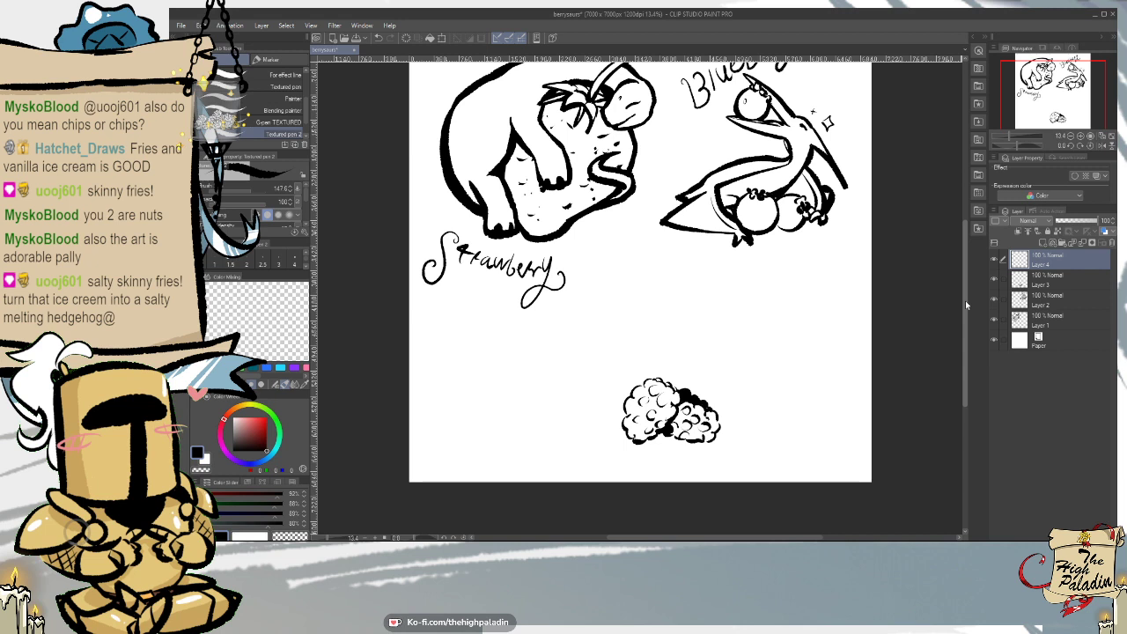
click(1061, 280)
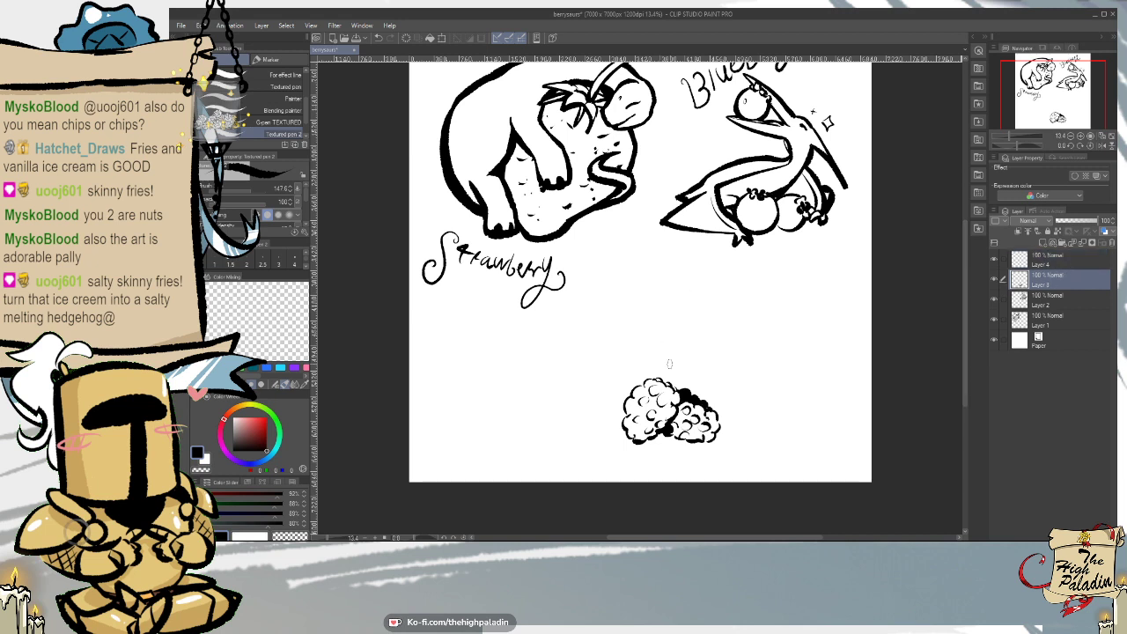
mouse_move(672, 392)
mouse_down()
mouse_move(652, 381)
mouse_move(633, 390)
mouse_move(629, 440)
mouse_move(704, 444)
mouse_move(720, 426)
mouse_up()
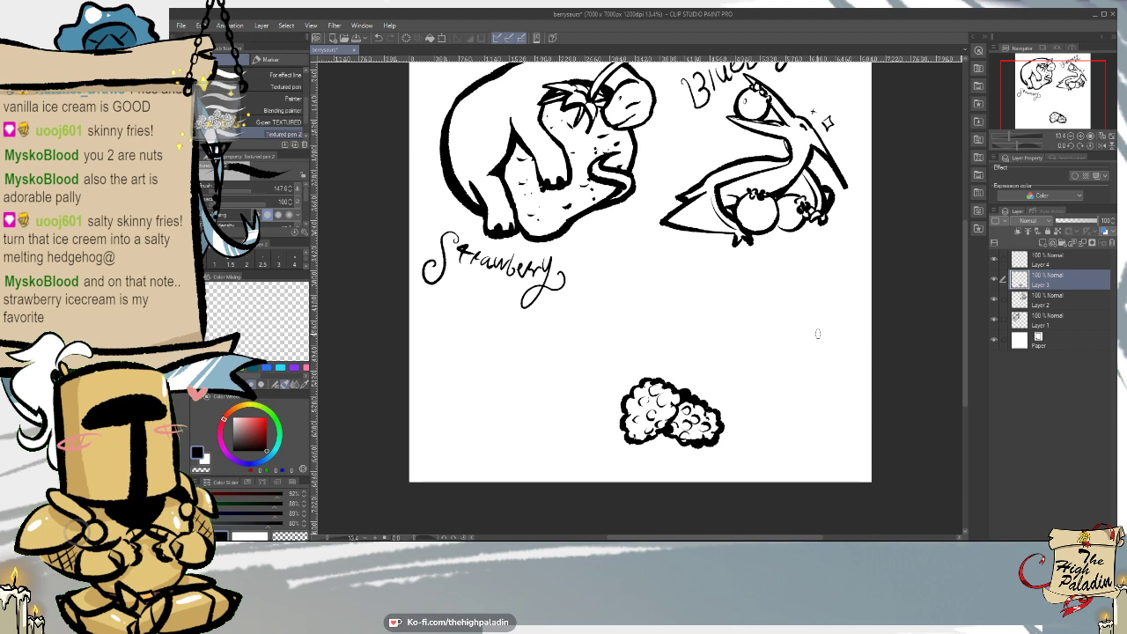
- On Layer 4, ink a rounded form rising above the berries and a curved body line down around their left side, redoing misplaced strokes
click(1072, 261)
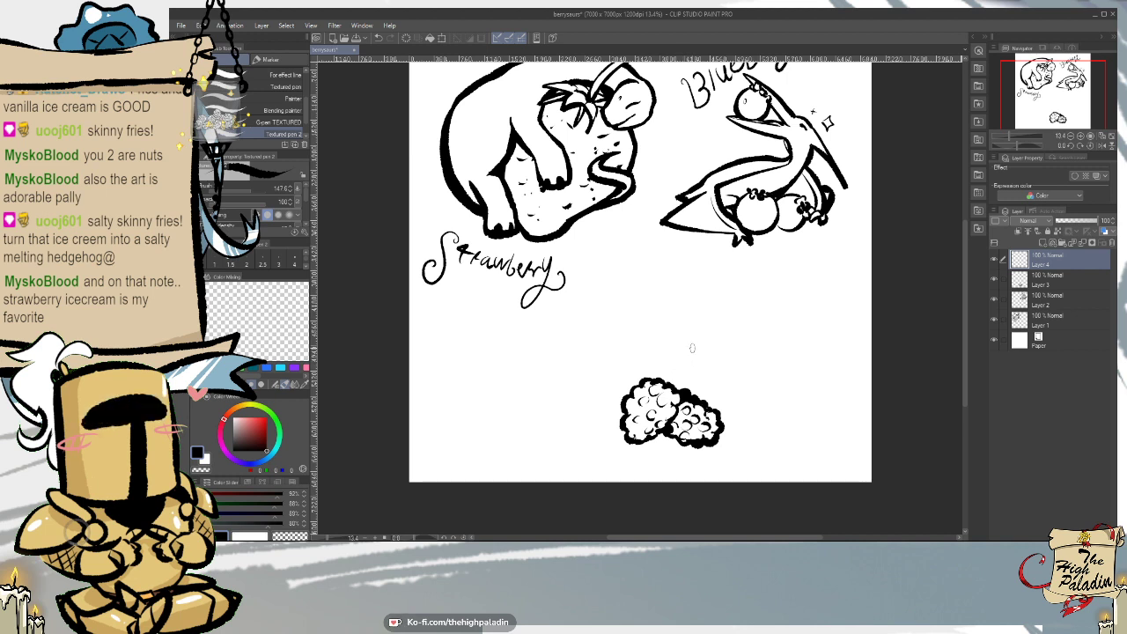
drag(693, 351, 688, 394)
key(ctrl+z)
drag(692, 350, 643, 355)
drag(648, 346, 643, 394)
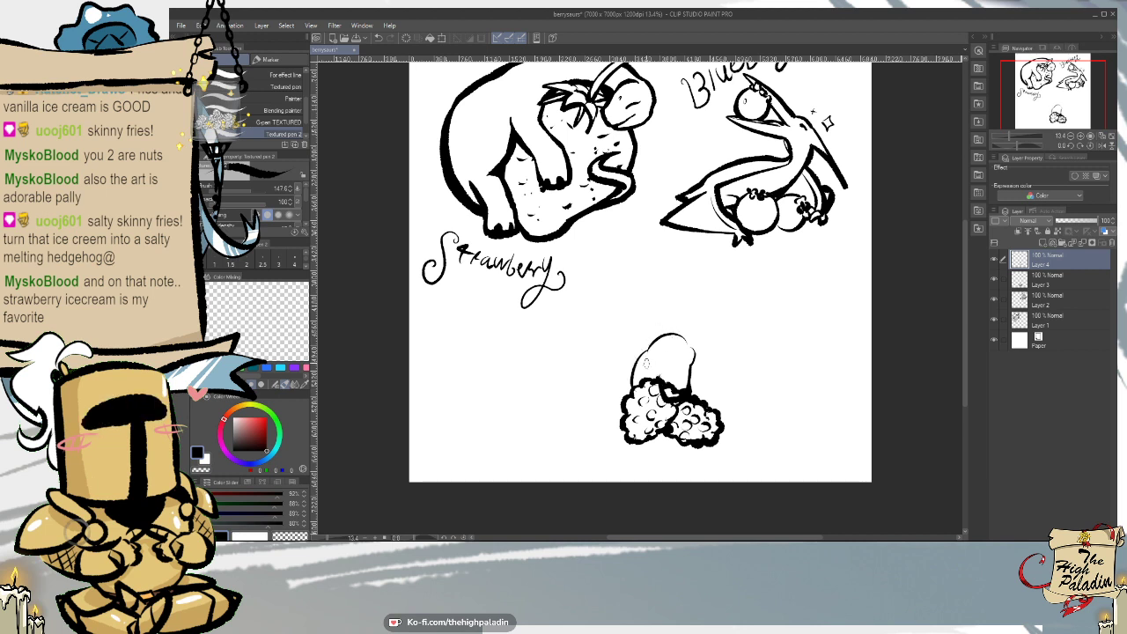
key(ctrl+z)
drag(650, 345, 602, 406)
mouse_move(621, 384)
mouse_down()
mouse_move(604, 421)
mouse_move(595, 414)
mouse_move(622, 435)
mouse_up()
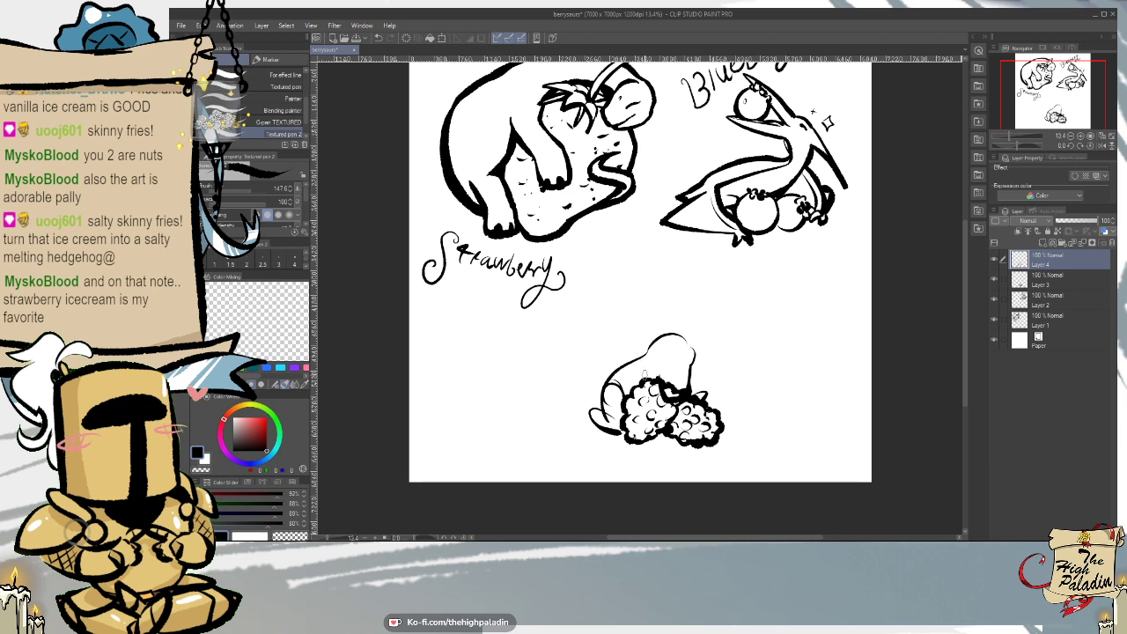
- Try to sketch an arm reaching across the left berry cluster, and erase the strokes
drag(650, 373, 650, 423)
key(ctrl+z)
key(ctrl+z)
drag(650, 375, 657, 436)
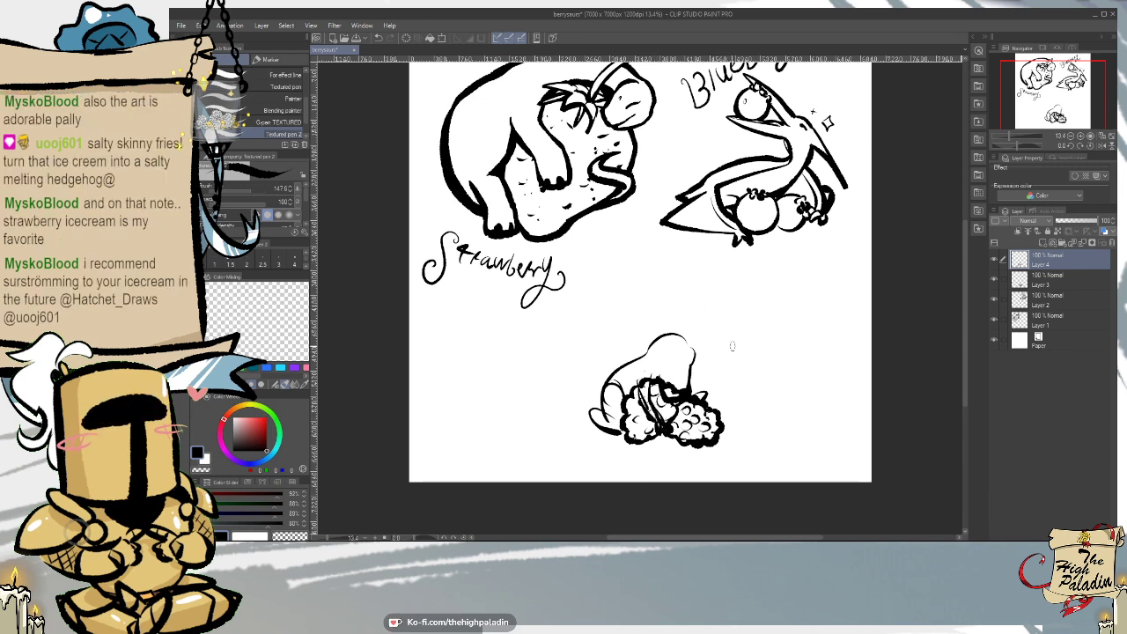
key(e)
mouse_move(648, 384)
mouse_down()
mouse_move(642, 405)
mouse_move(651, 420)
mouse_move(658, 413)
mouse_up()
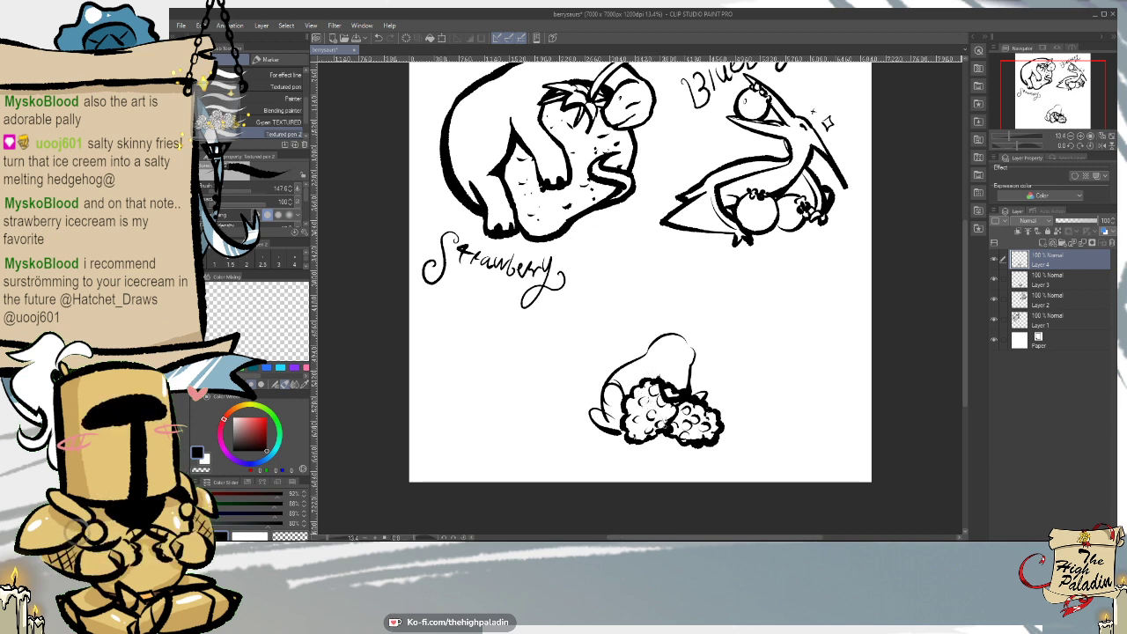
- Sketch small clawed arms resting on top of the left and right berry clusters
key(p)
drag(653, 387, 655, 399)
mouse_move(641, 384)
mouse_down()
mouse_move(654, 410)
mouse_move(639, 405)
mouse_up()
key(ctrl+z)
mouse_move(686, 404)
mouse_down()
mouse_move(699, 415)
mouse_move(686, 414)
mouse_up()
drag(691, 392, 680, 411)
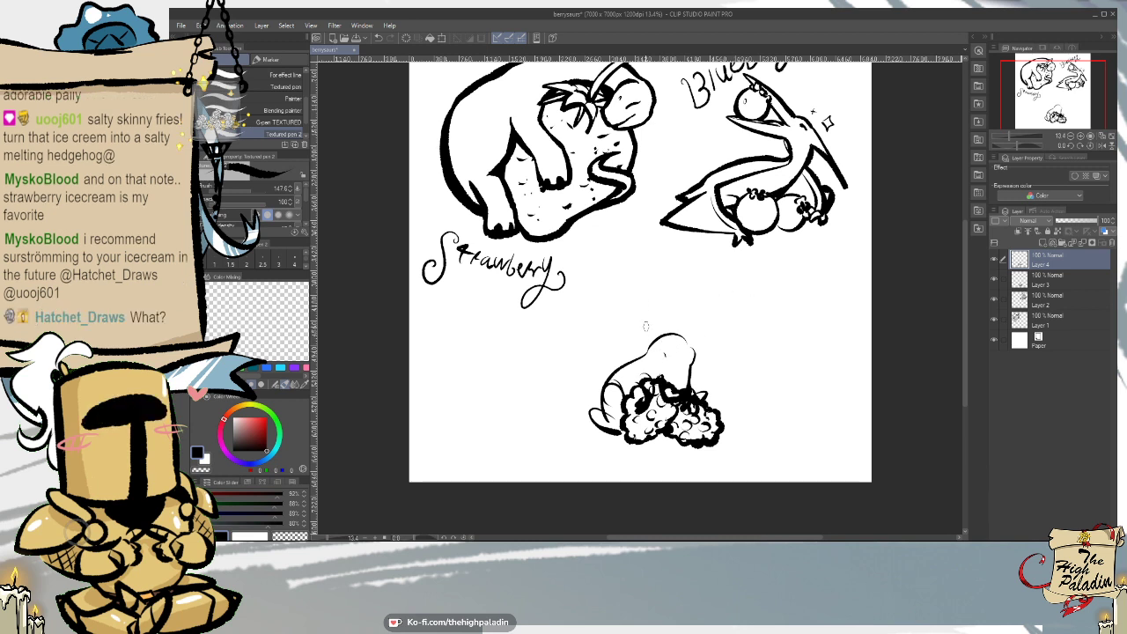
- Sketch a pointed tail with a feathered tip extending from the creature's back
mouse_move(606, 384)
mouse_down()
mouse_move(587, 394)
mouse_move(607, 410)
mouse_up()
key(ctrl+z)
key(ctrl+z)
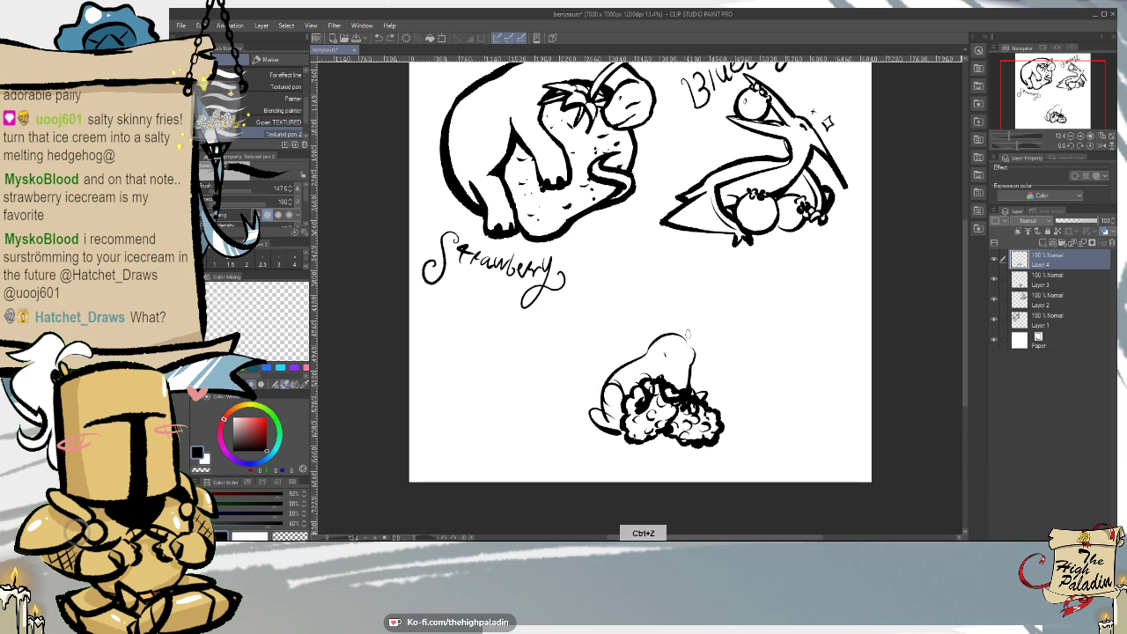
drag(611, 380, 571, 386)
drag(570, 386, 604, 404)
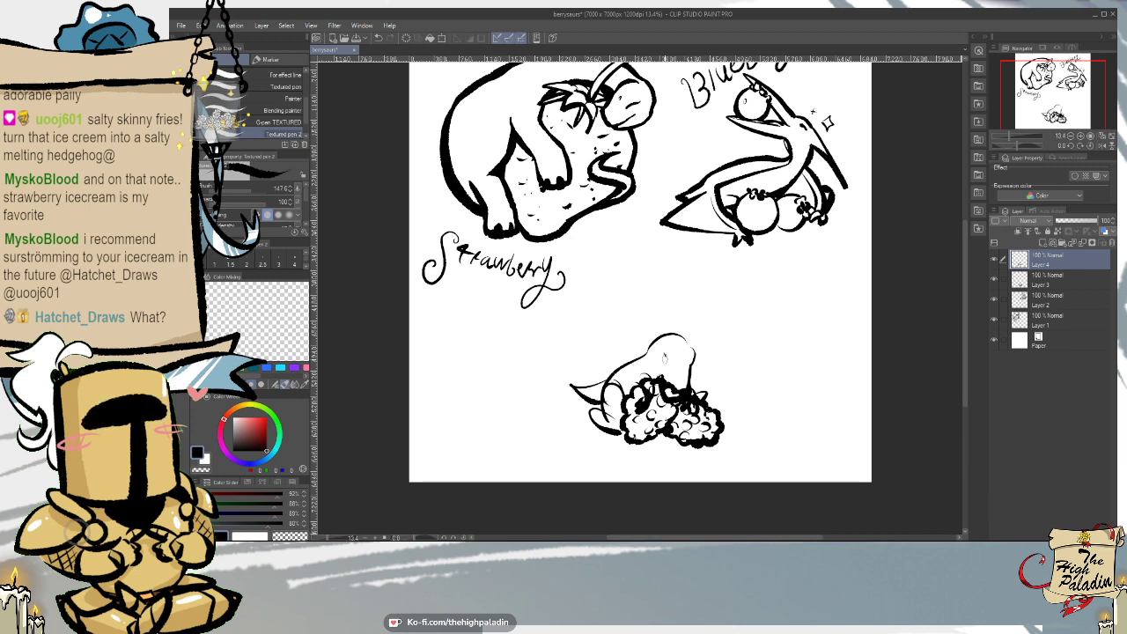
key(ctrl+z)
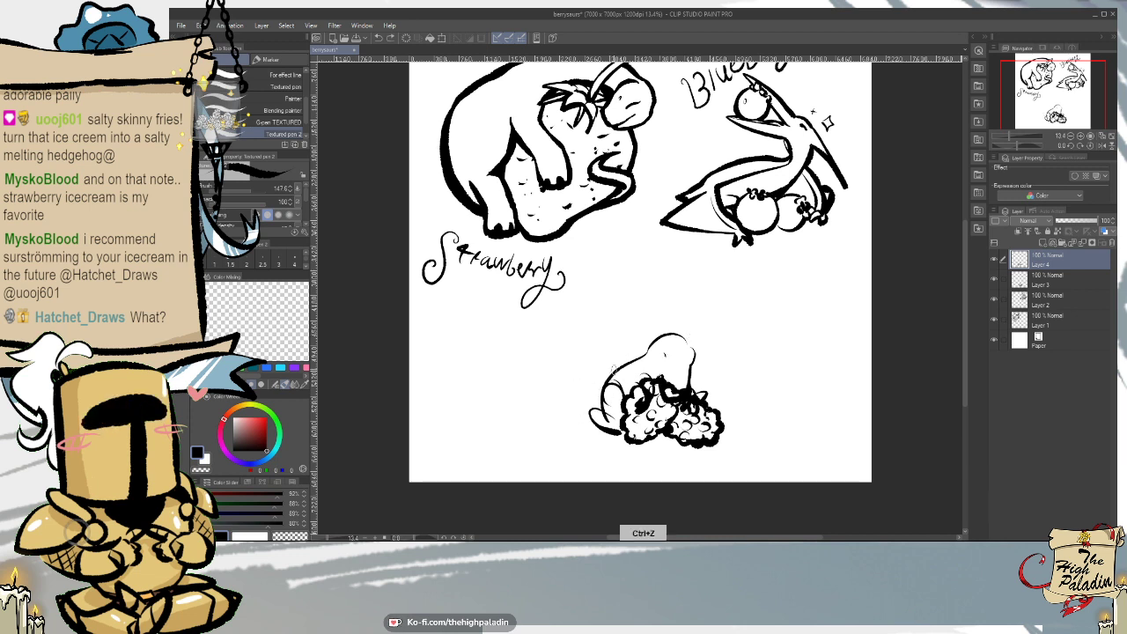
mouse_move(616, 368)
mouse_down()
mouse_move(581, 395)
mouse_move(603, 403)
mouse_up()
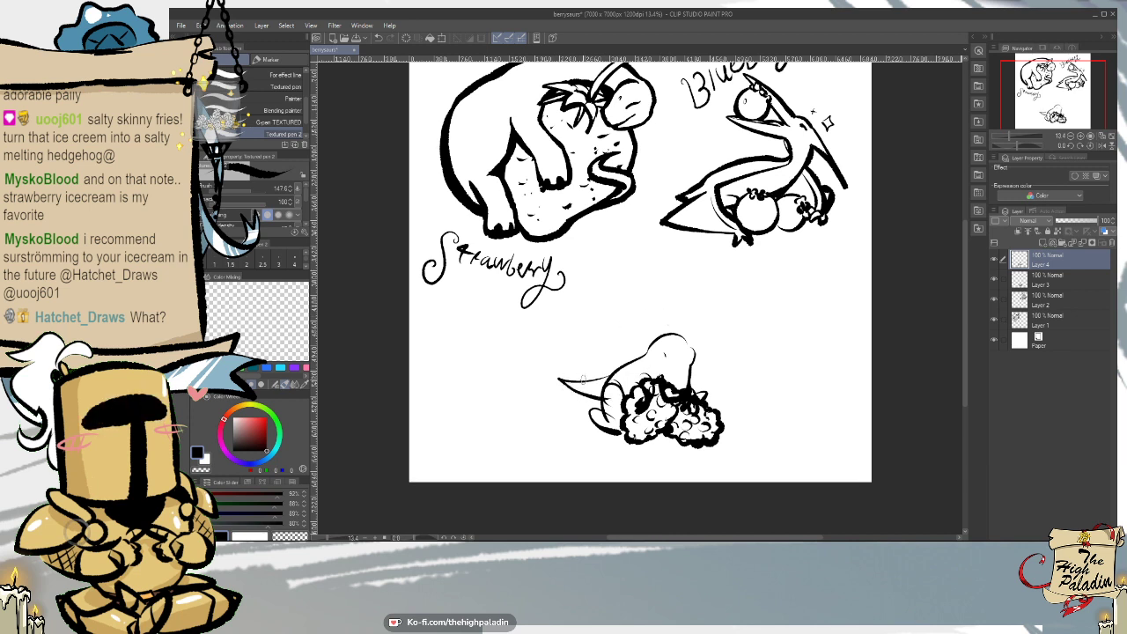
drag(554, 369, 577, 391)
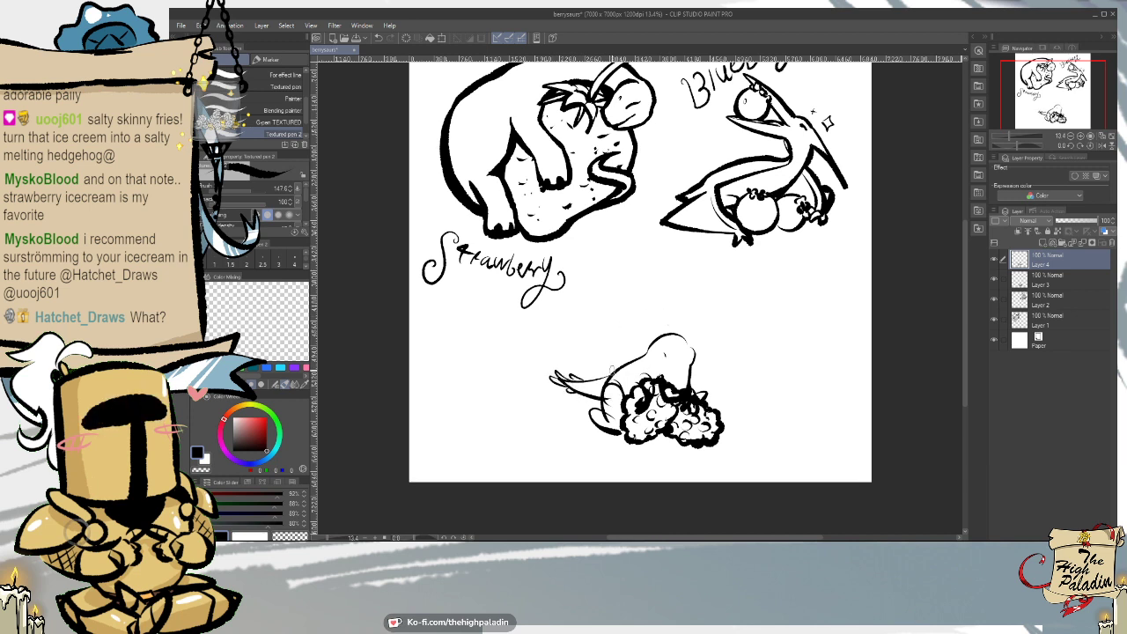
- Lower the opacity of Layer 4 to 33% and Layer 3 to 43%
click(1069, 221)
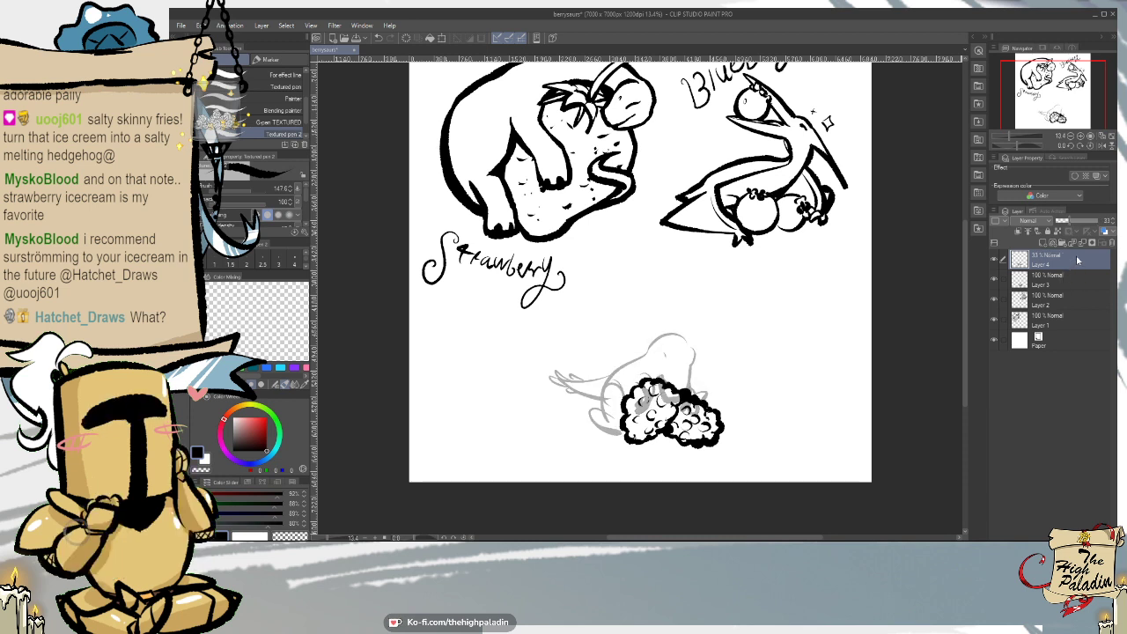
click(1068, 278)
click(1074, 223)
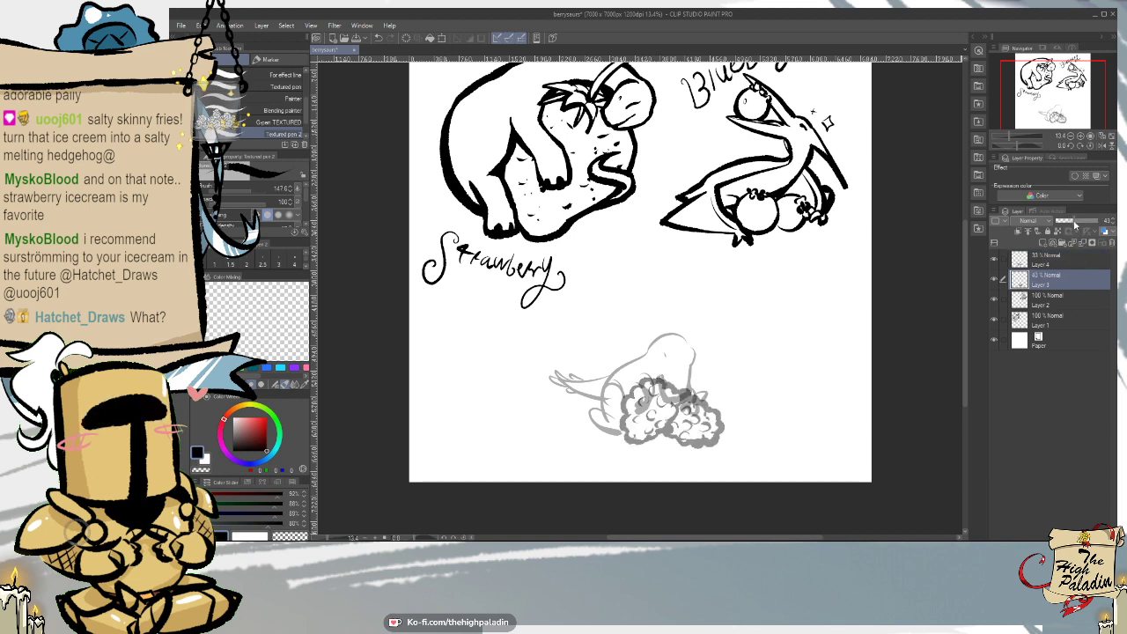
- Add a new layer above Layer 4 and ink the creature's brow, snout and jaw over the sketch
click(1061, 259)
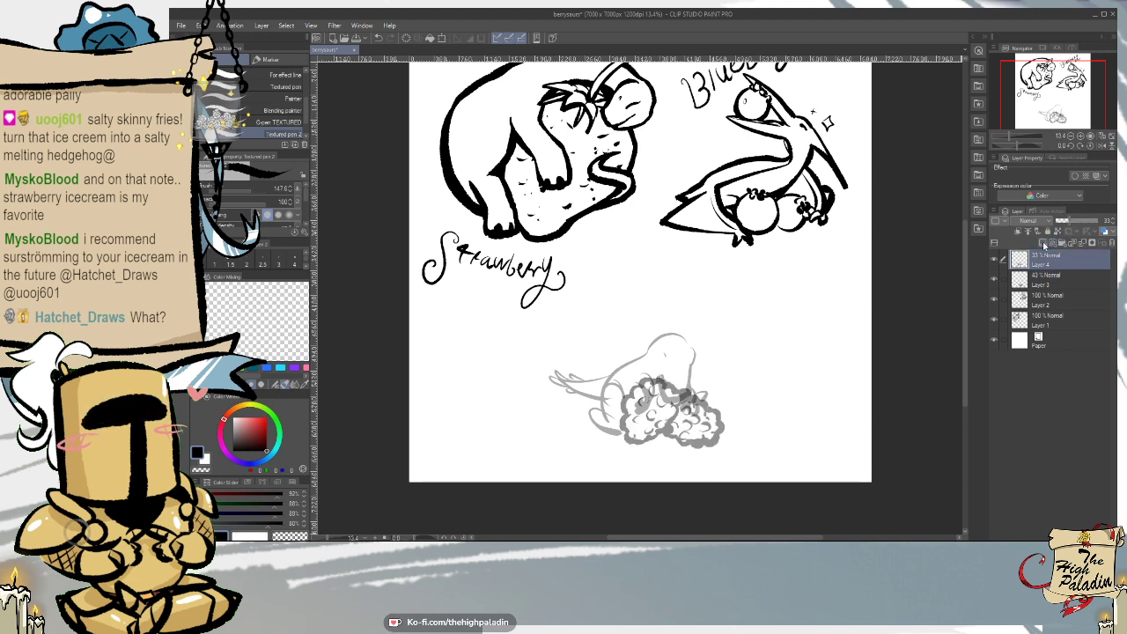
click(1042, 242)
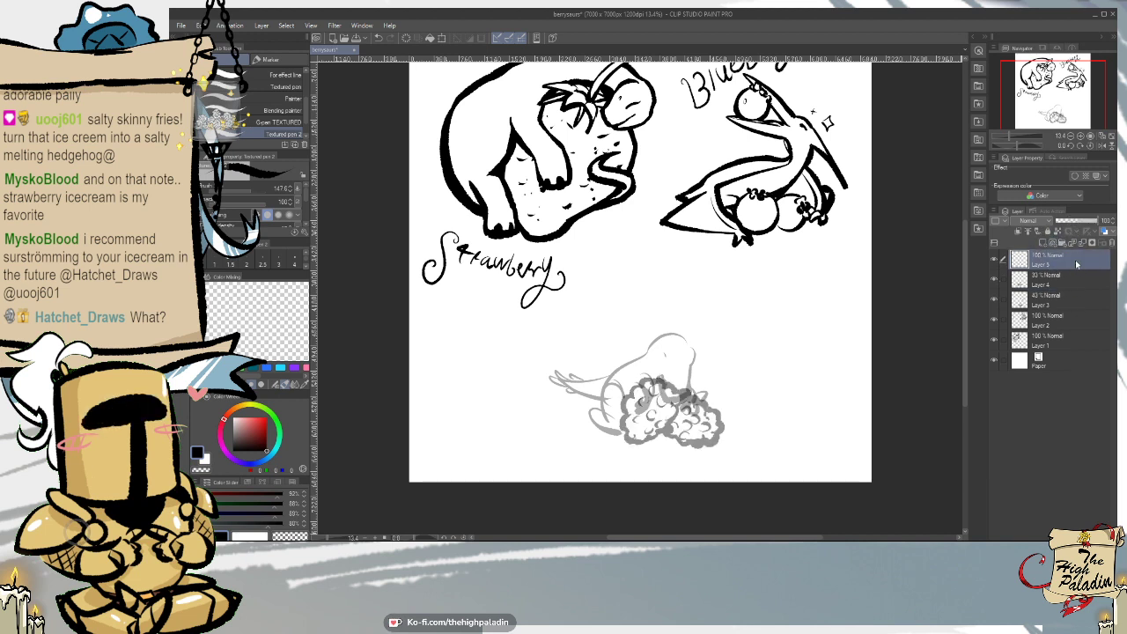
scroll(674, 452, up, 2)
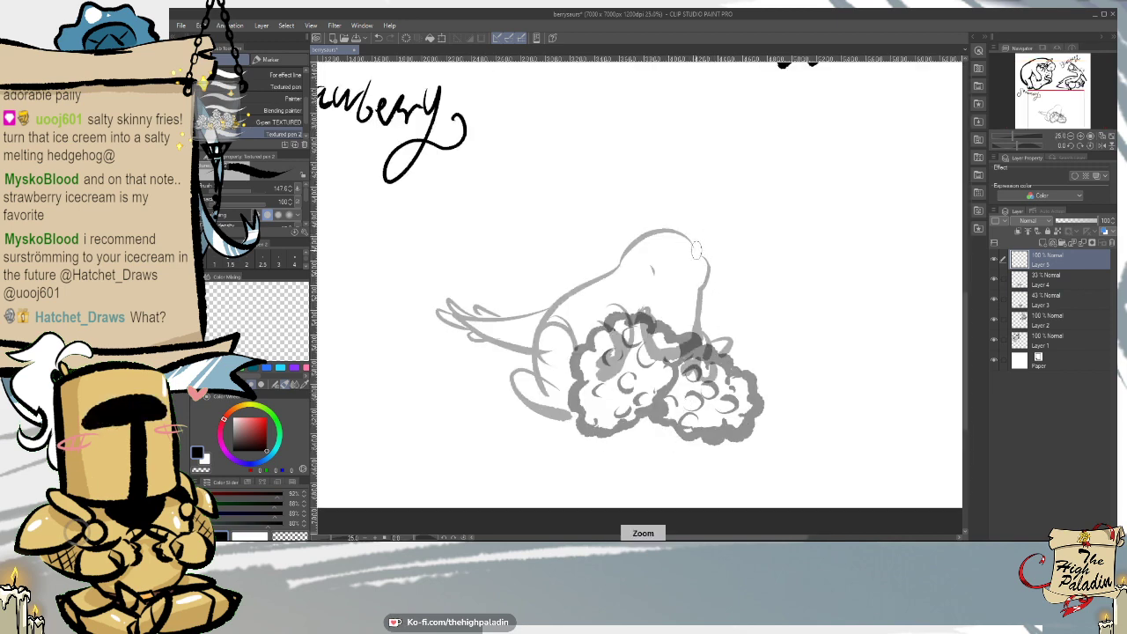
drag(700, 254, 705, 345)
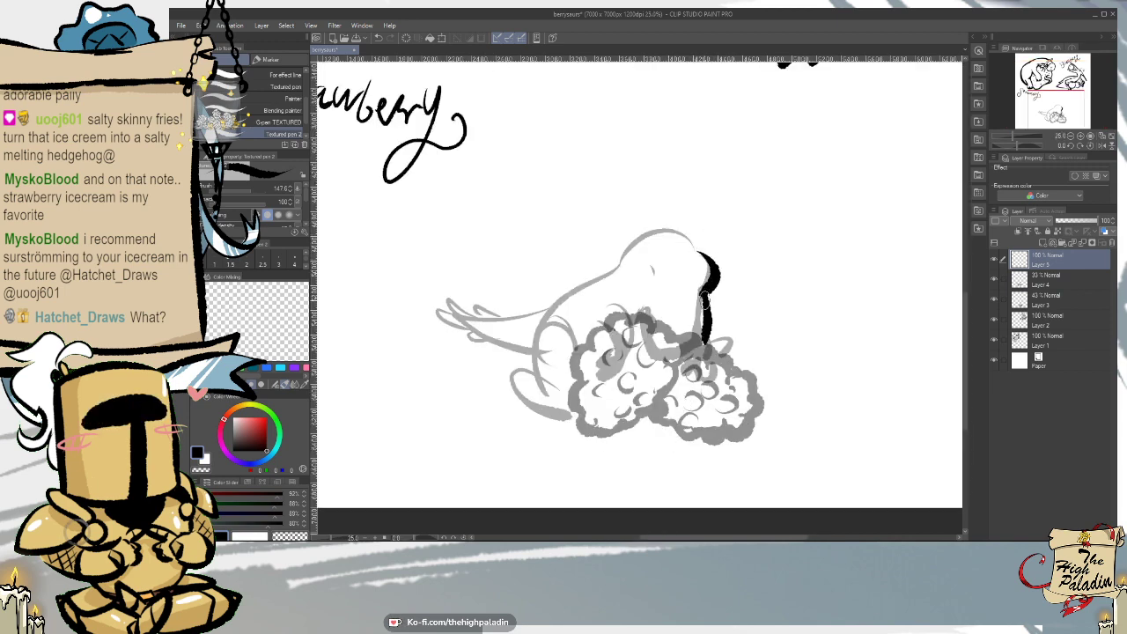
key(ctrl+z)
mouse_move(706, 284)
mouse_down()
mouse_move(703, 344)
mouse_move(673, 349)
mouse_move(643, 296)
mouse_up()
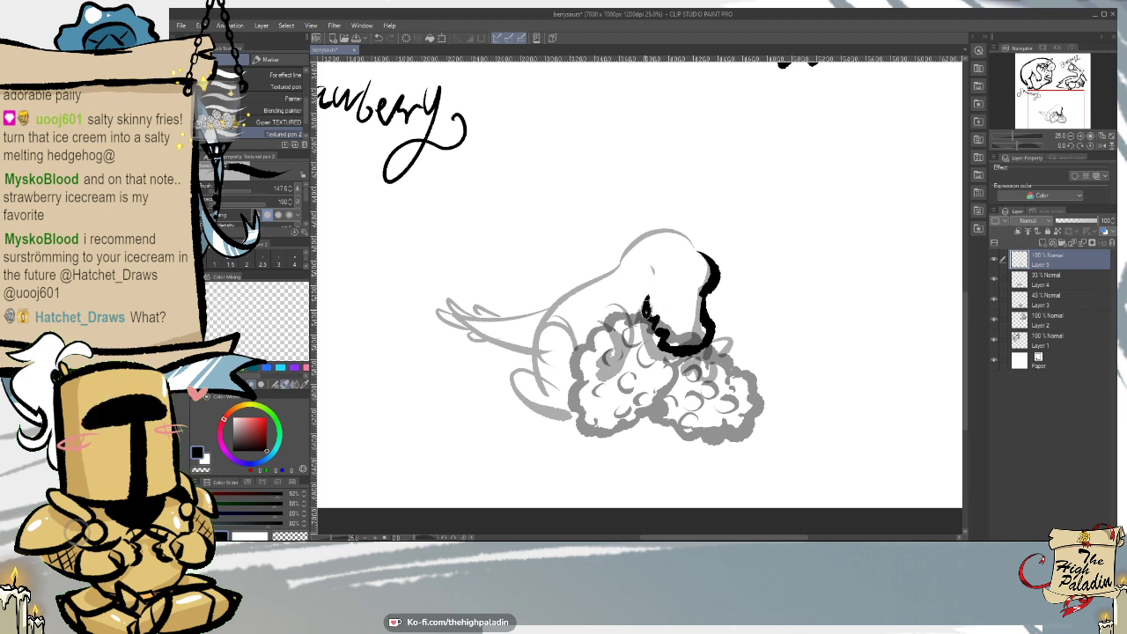
drag(646, 307, 641, 317)
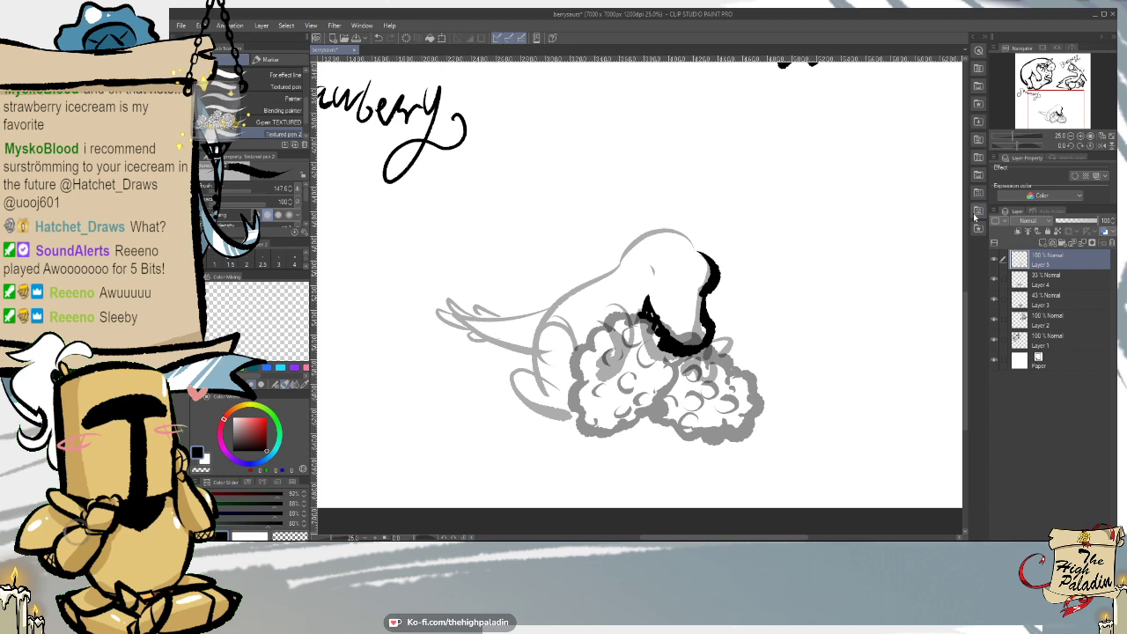
- Thin the inked line along the front of the snout with the eraser
key(e)
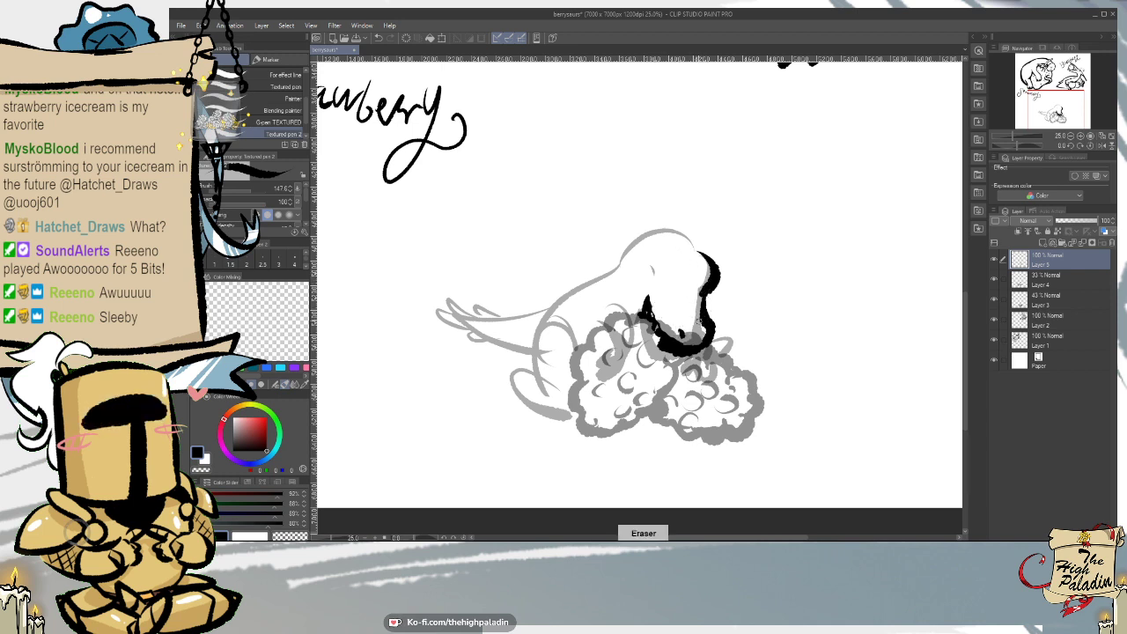
drag(704, 301, 705, 332)
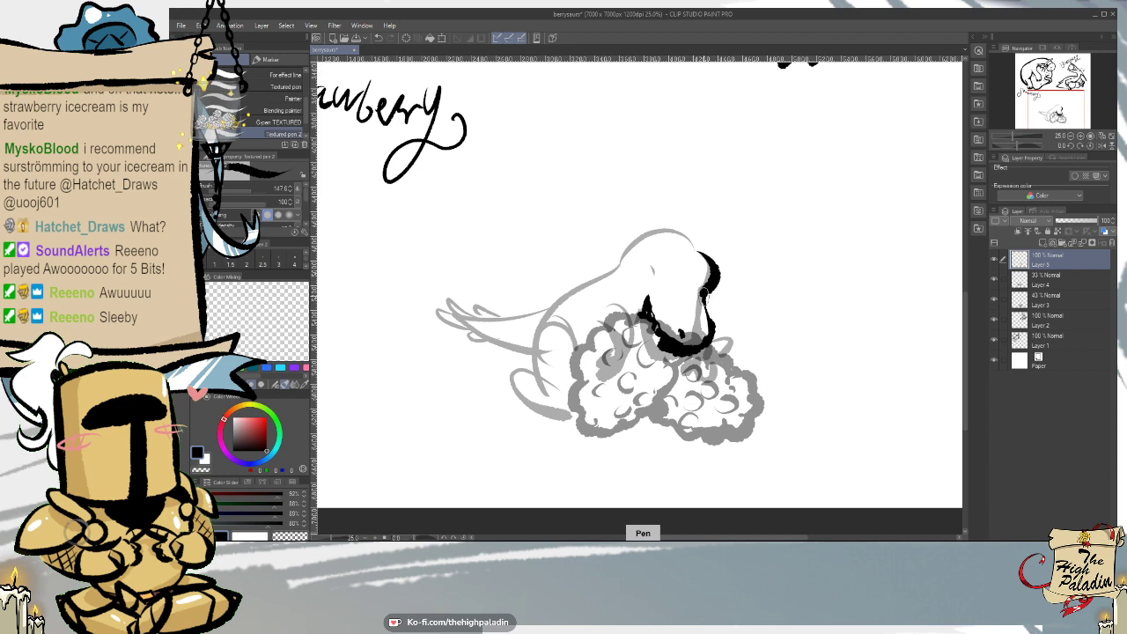
mouse_move(704, 293)
mouse_down()
mouse_move(705, 324)
mouse_move(710, 301)
mouse_up()
key(ctrl+z)
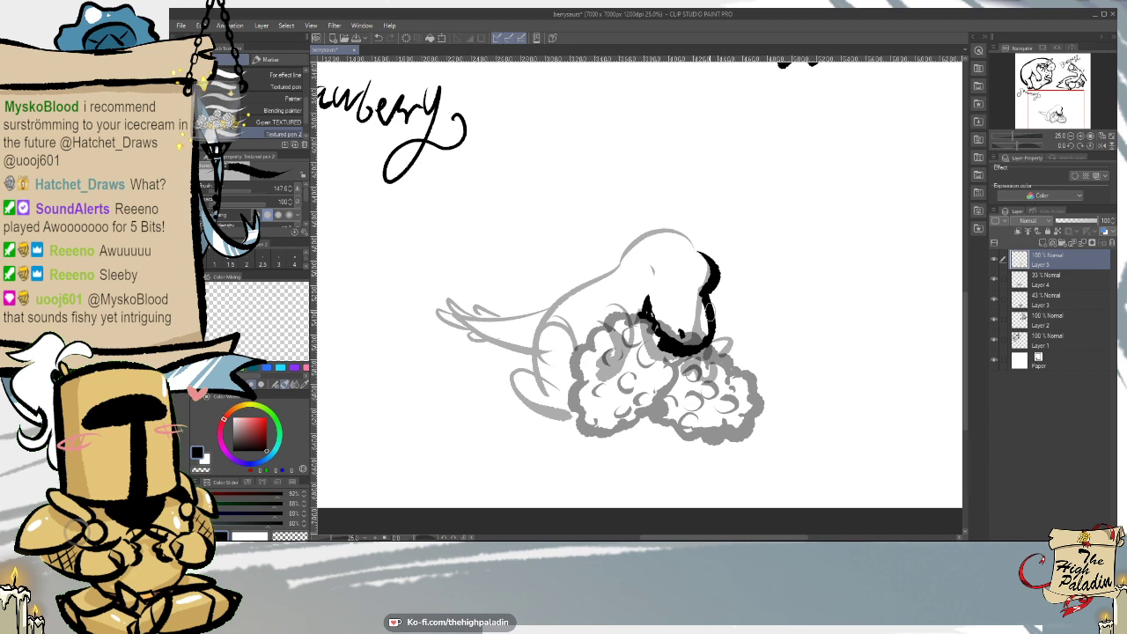
- Ink the spiky head crest, the neck and back, and the upper and lower edges of the tail
mouse_move(704, 262)
mouse_down()
mouse_move(675, 220)
mouse_move(622, 262)
mouse_move(699, 243)
mouse_move(671, 222)
mouse_move(644, 224)
mouse_move(623, 234)
mouse_move(620, 268)
mouse_move(544, 310)
mouse_move(458, 277)
mouse_move(488, 326)
mouse_up()
key(ctrl+z)
key(ctrl+z)
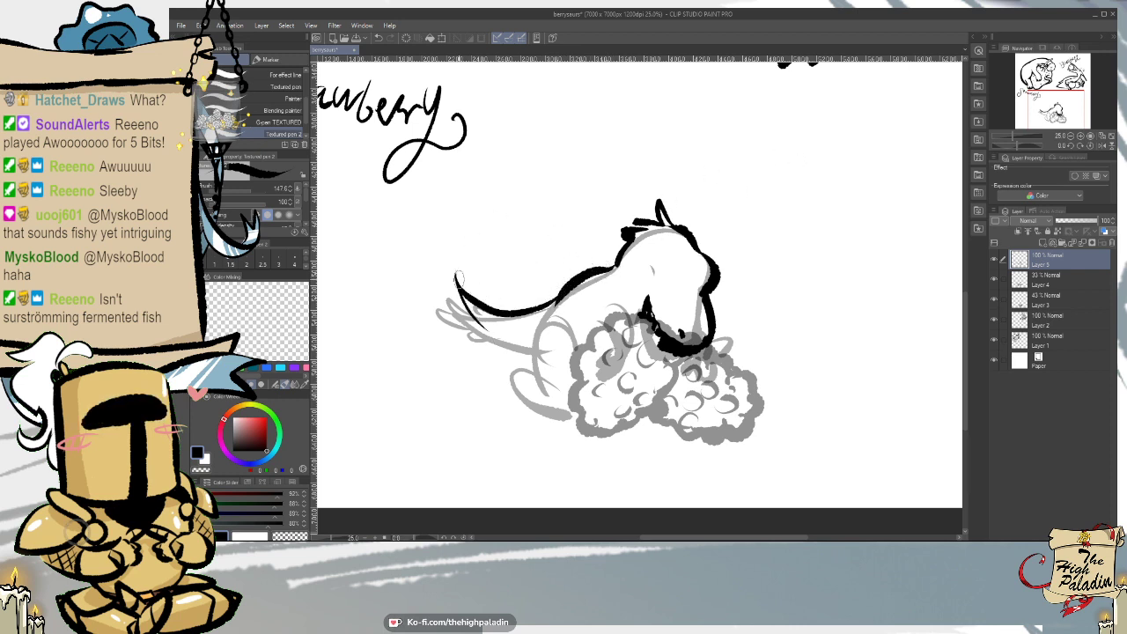
mouse_move(458, 279)
mouse_down()
mouse_move(483, 325)
mouse_move(509, 312)
mouse_move(541, 342)
mouse_up()
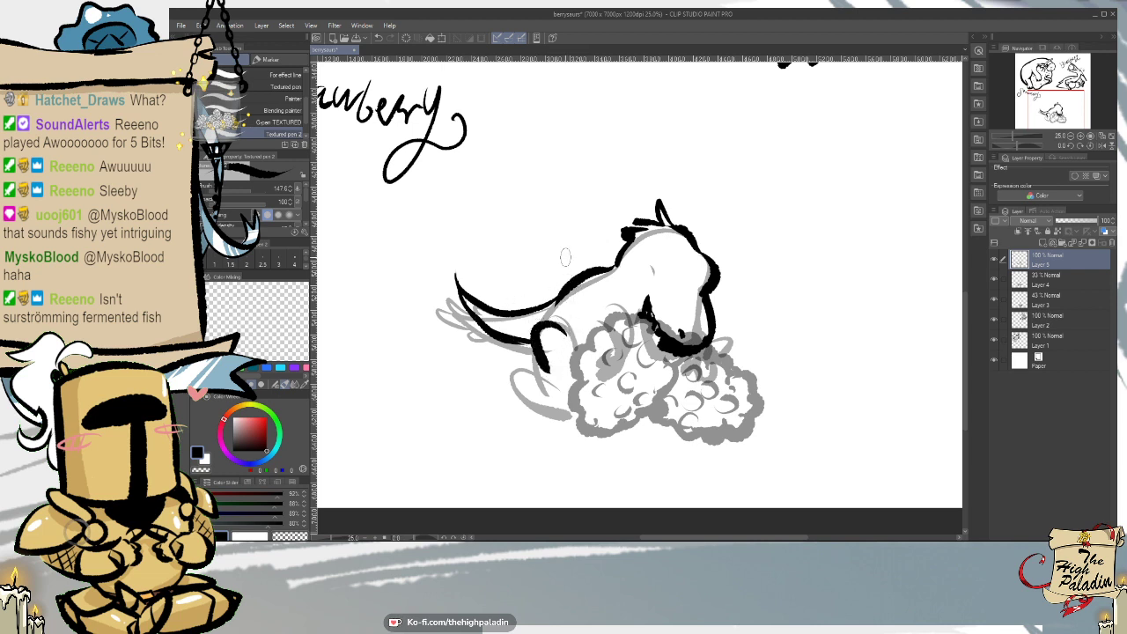
key(ctrl+z)
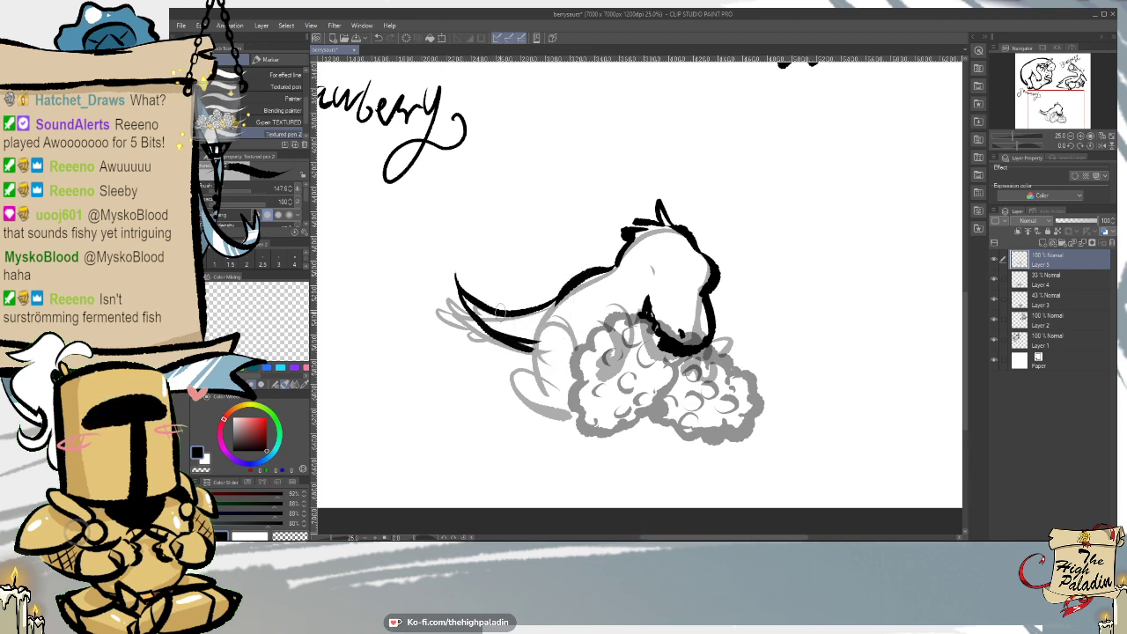
- Thin the tail's lower line with the eraser and ink feather strokes around the tail tip
key(e)
mouse_move(509, 330)
mouse_down()
mouse_move(482, 320)
mouse_move(545, 350)
mouse_up()
key(p)
mouse_move(480, 330)
mouse_down()
mouse_move(440, 290)
mouse_move(459, 249)
mouse_move(459, 280)
mouse_move(494, 307)
mouse_up()
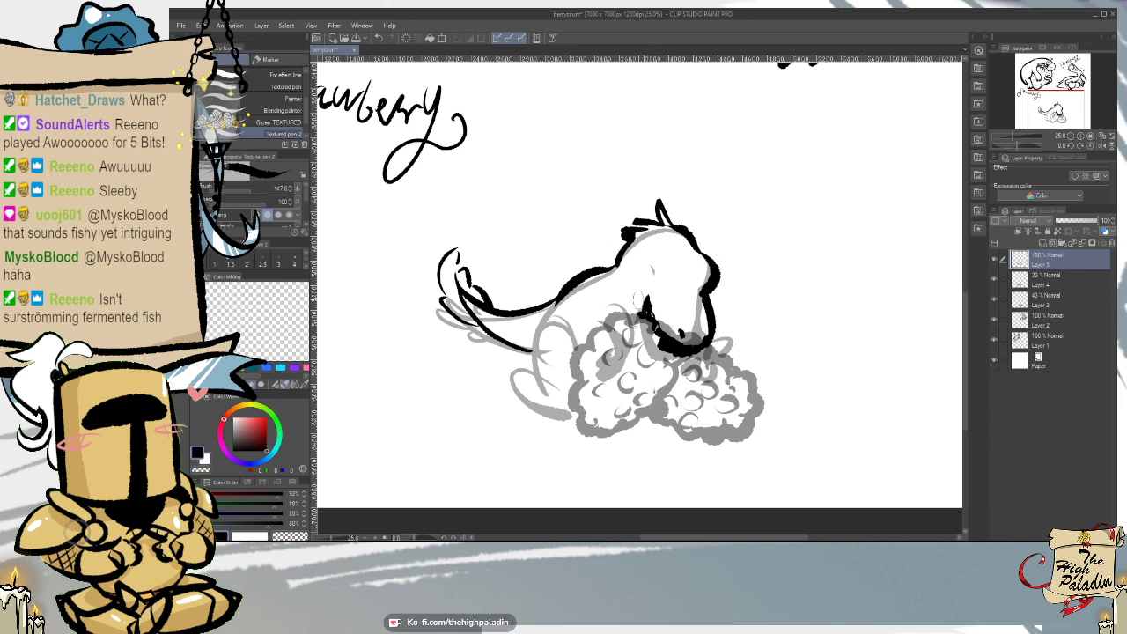
- Ink the near arm and the clawed hands gripping the left and right berry clusters
drag(627, 299, 633, 350)
drag(602, 313, 627, 345)
mouse_move(636, 299)
mouse_down()
mouse_move(634, 352)
mouse_move(623, 366)
mouse_move(628, 350)
mouse_move(615, 359)
mouse_move(646, 342)
mouse_move(639, 364)
mouse_up()
key(ctrl+z)
key(ctrl+z)
key(ctrl+z)
key(ctrl+z)
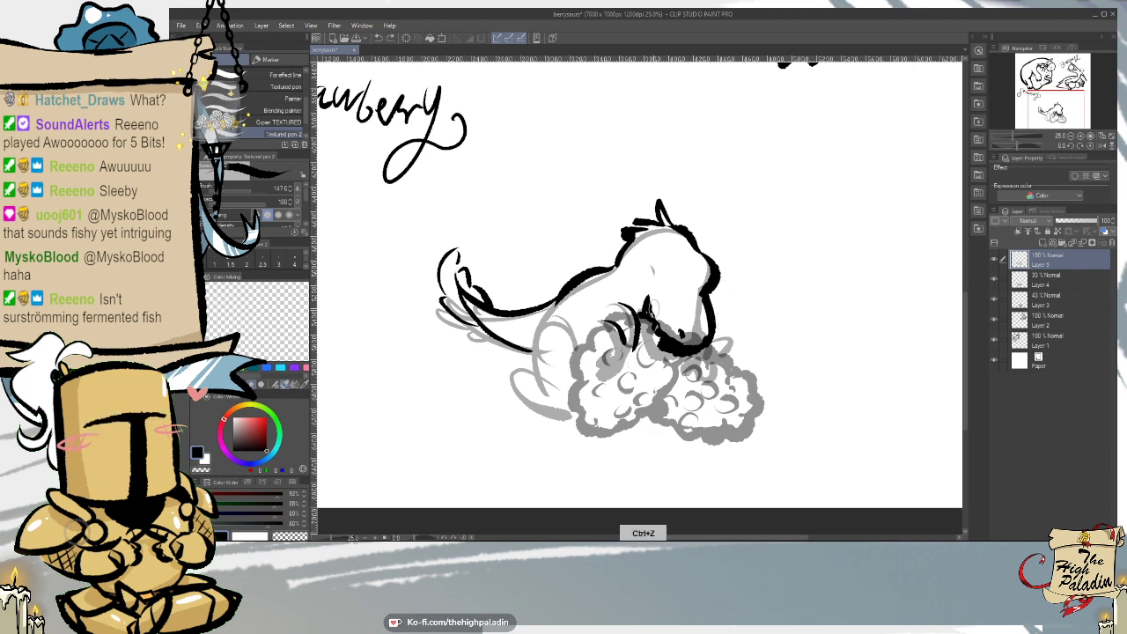
mouse_move(642, 333)
mouse_down()
mouse_move(644, 358)
mouse_move(624, 351)
mouse_move(630, 370)
mouse_move(645, 346)
mouse_up()
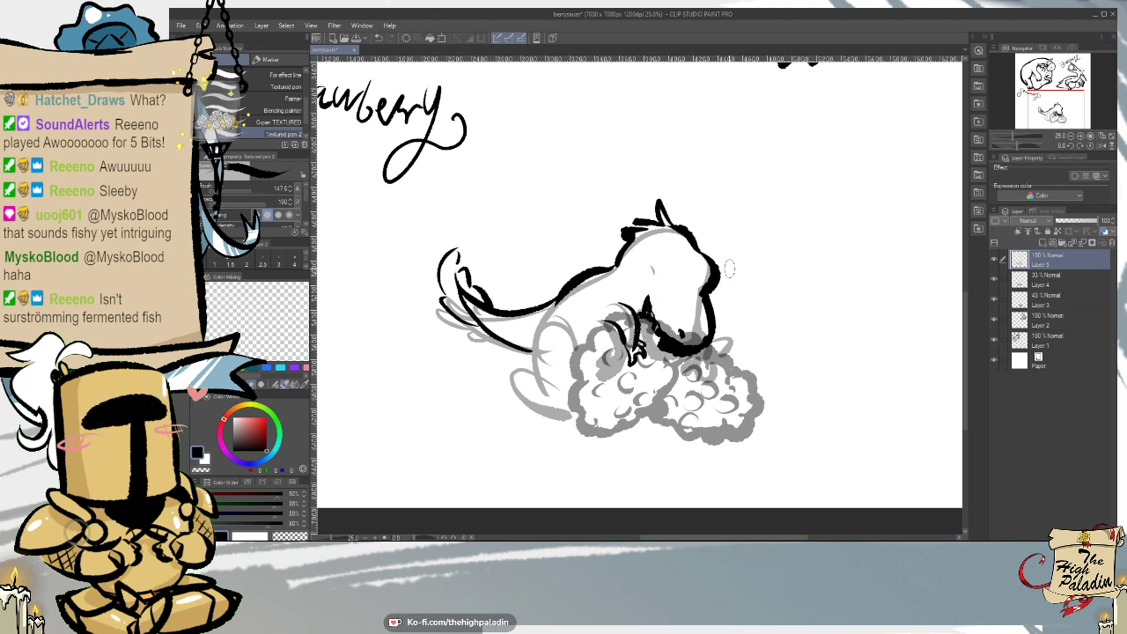
mouse_move(720, 337)
mouse_down()
mouse_move(711, 361)
mouse_move(697, 362)
mouse_up()
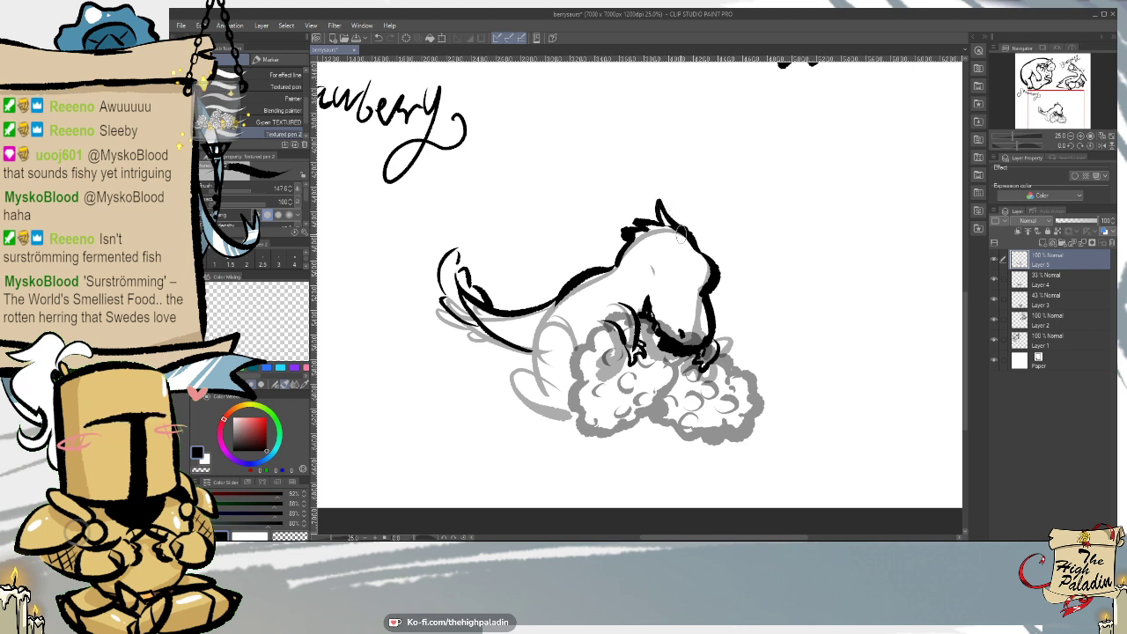
- Thicken the neck and back outline and ink the curved thigh, thinning its line with the eraser
drag(640, 225, 614, 271)
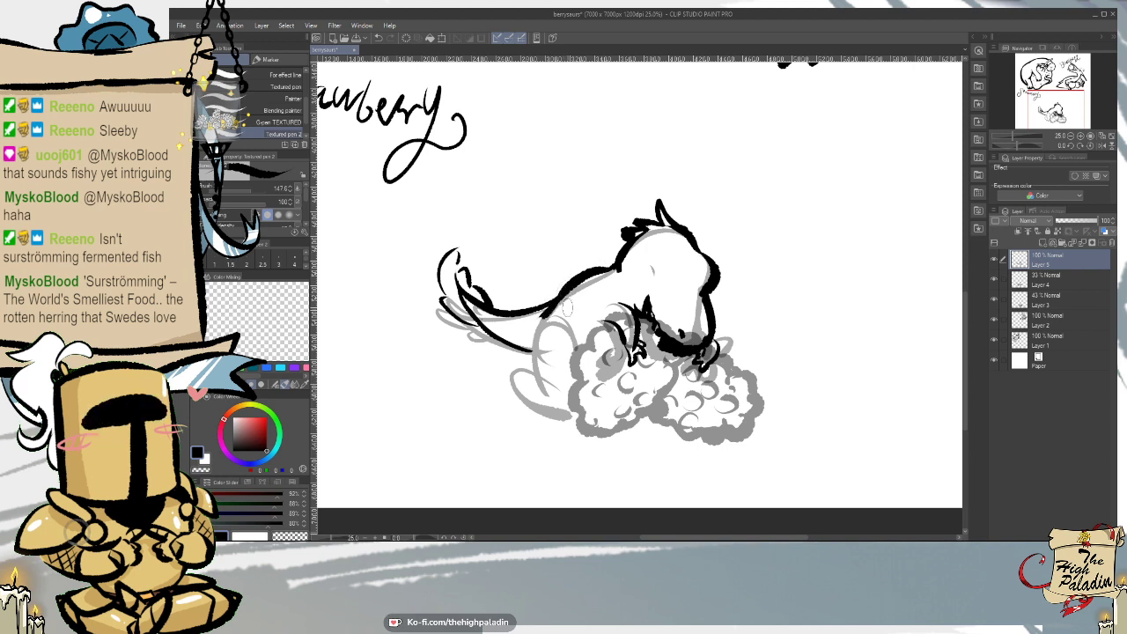
mouse_move(570, 310)
mouse_down()
mouse_move(542, 358)
mouse_move(559, 378)
mouse_up()
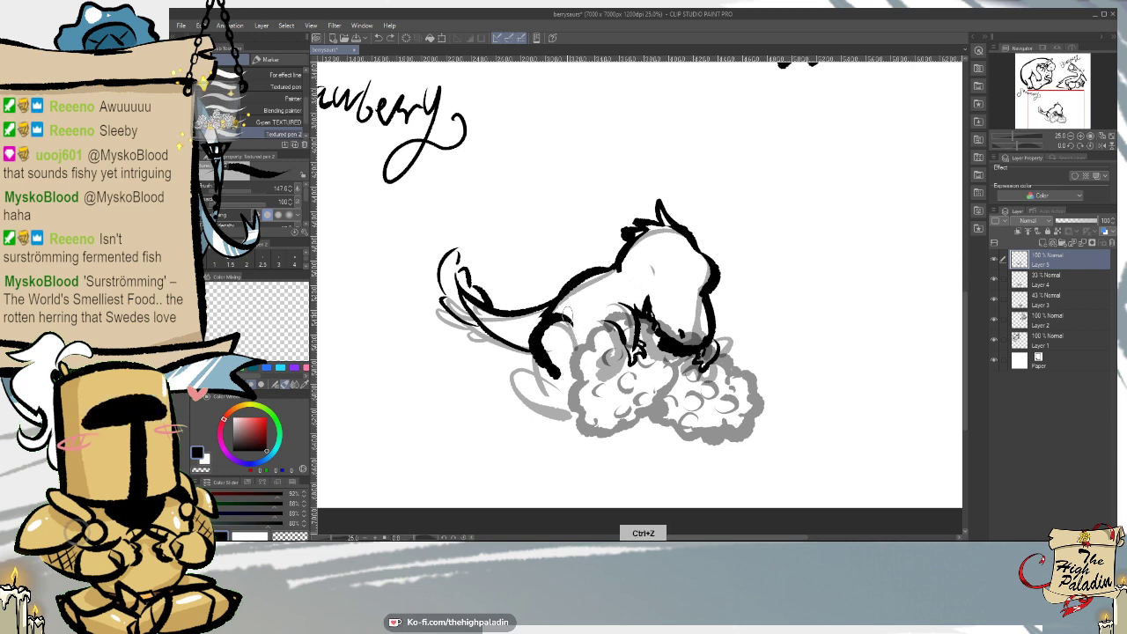
key(e)
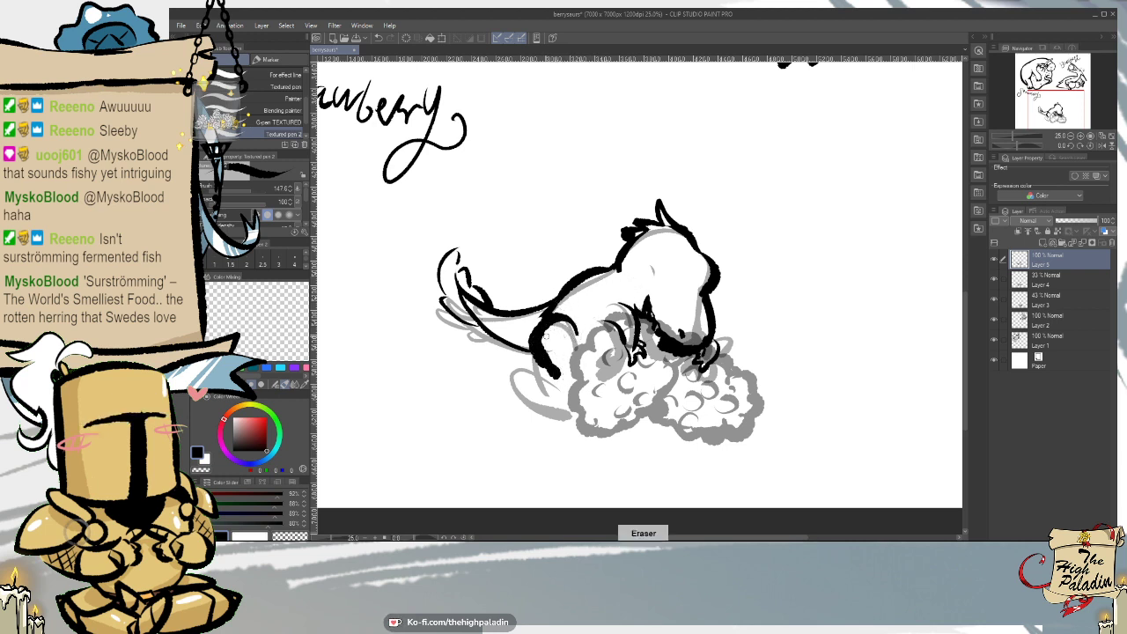
drag(542, 338, 560, 375)
key(p)
- Try to ink a feathered lower leg and foot beneath the thigh
mouse_move(532, 339)
mouse_down()
mouse_move(553, 379)
mouse_move(518, 361)
mouse_move(523, 409)
mouse_move(568, 406)
mouse_up()
key(ctrl+z)
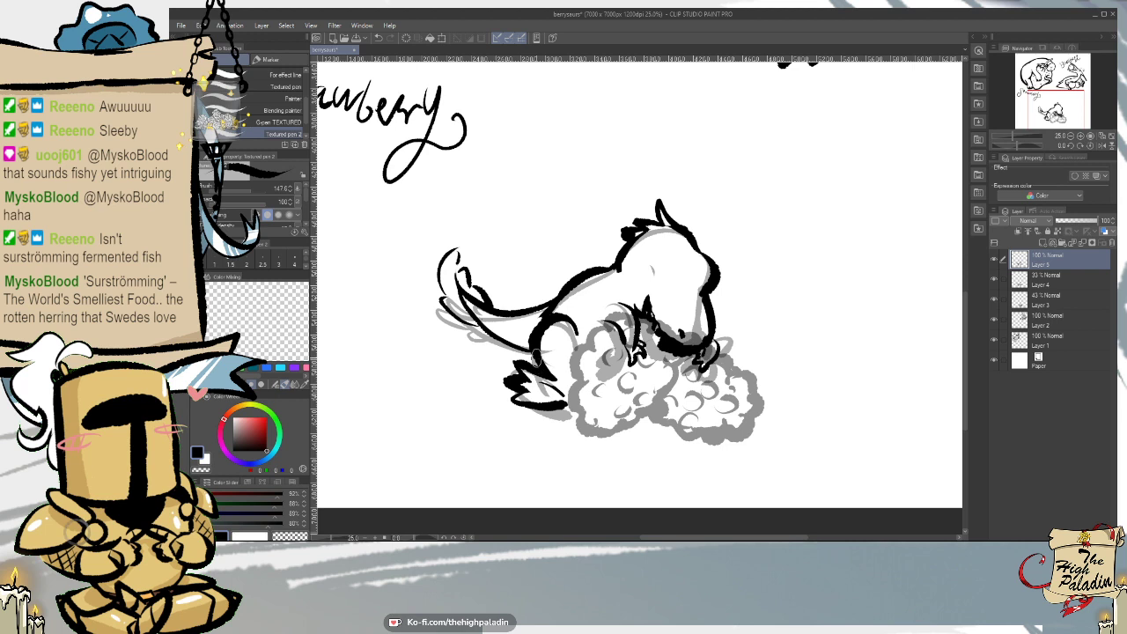
key(ctrl+z)
key(ctrl+z)
key(ctrl+z)
key(ctrl+z)
key(ctrl+z)
key(ctrl+z)
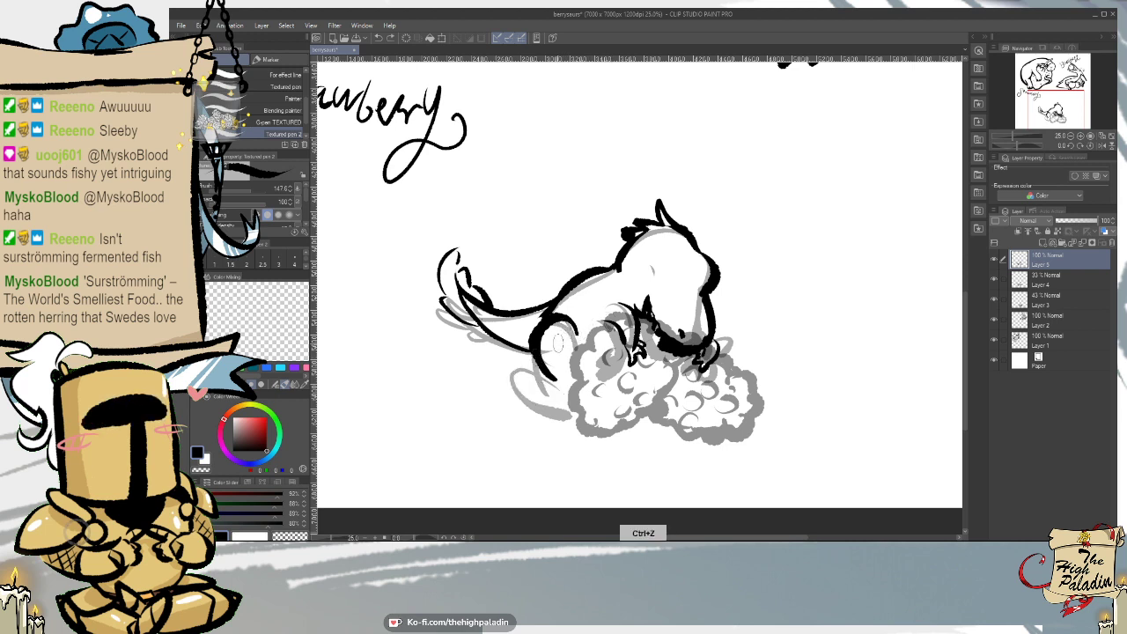
- Try to ink a narrow lower leg running down from the thigh beside the left berry cluster
drag(553, 378, 558, 403)
mouse_move(567, 352)
mouse_down()
mouse_move(554, 383)
mouse_move(582, 354)
mouse_move(555, 391)
mouse_move(571, 398)
mouse_up()
key(e)
key(p)
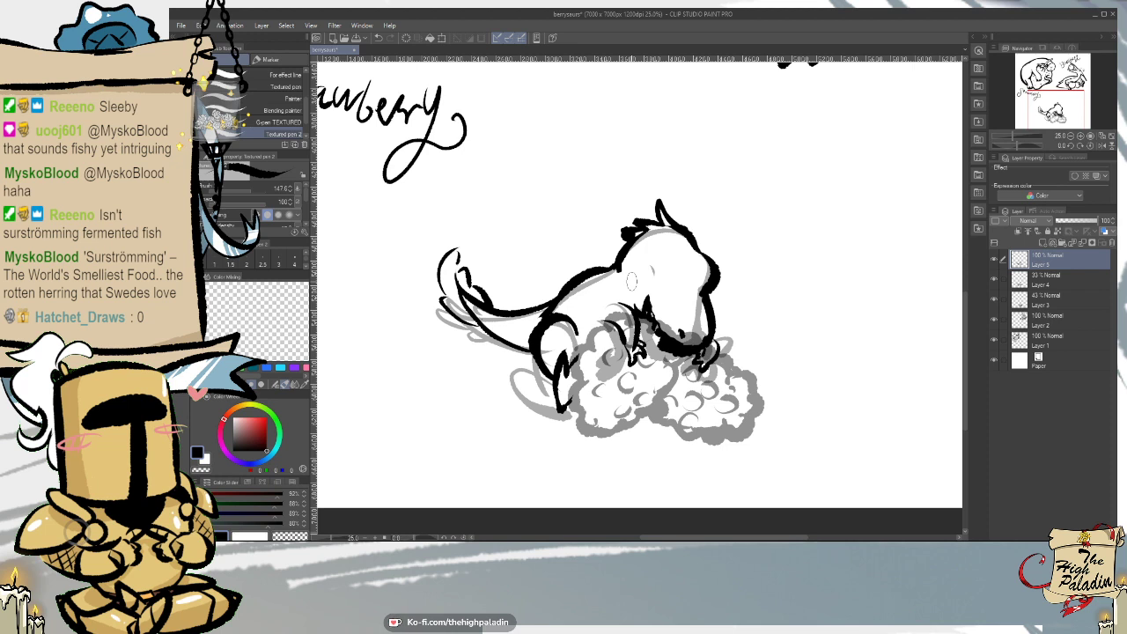
key(ctrl+z)
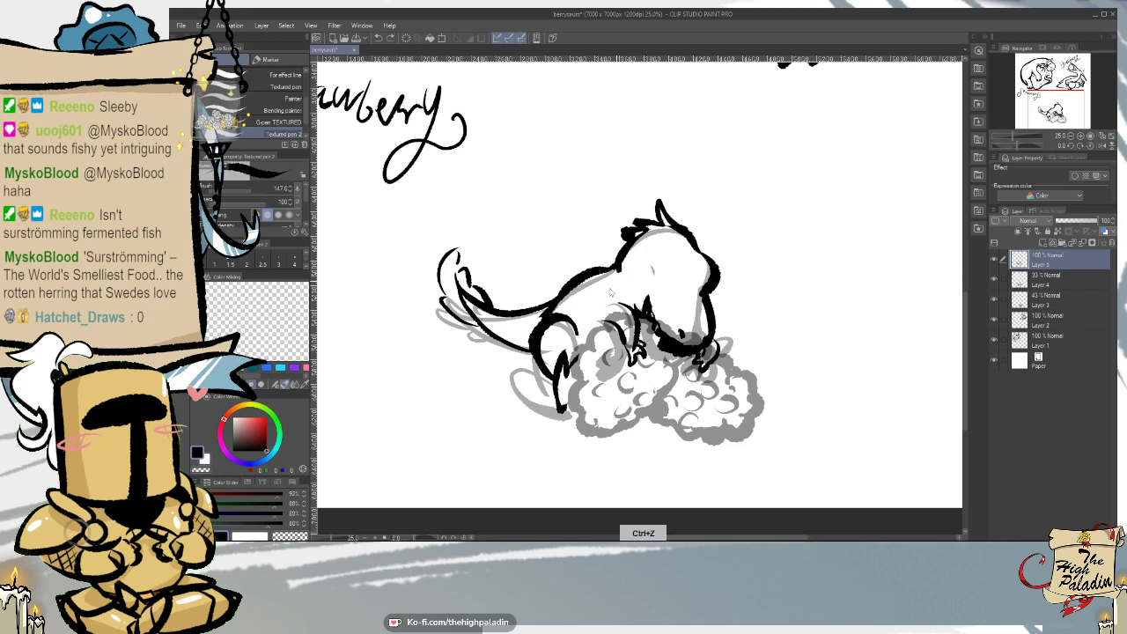
key(ctrl+z)
key(ctrl+z)
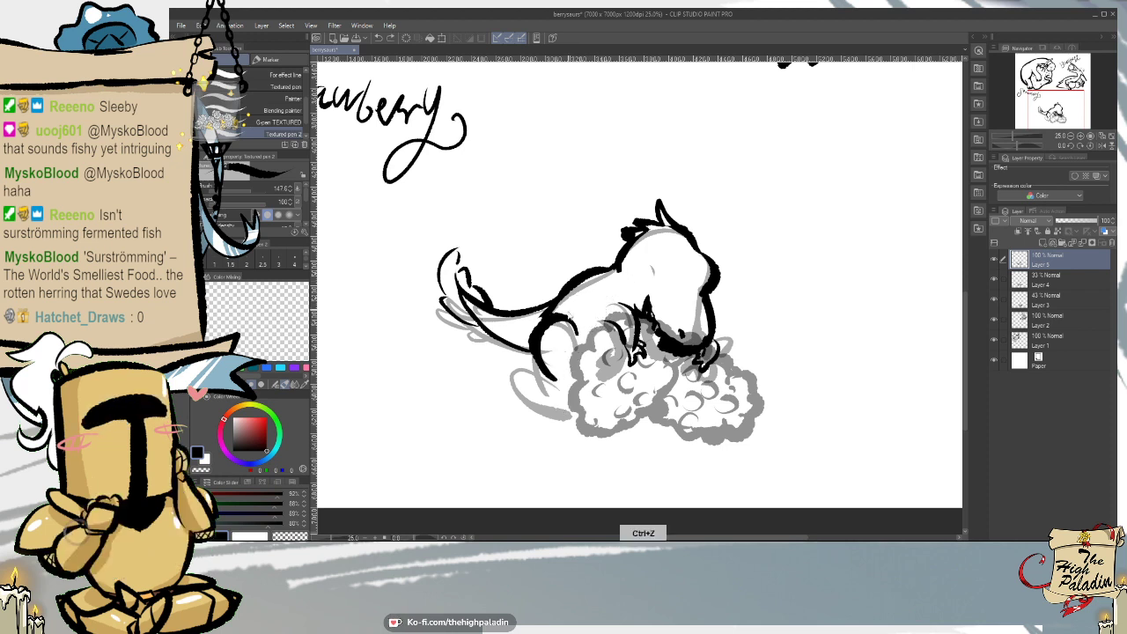
- Erase the lower end of the thigh outline and try new strokes down toward the foot
key(e)
mouse_move(555, 382)
mouse_down()
mouse_move(561, 357)
mouse_move(550, 405)
mouse_up()
key(p)
key(ctrl+z)
drag(545, 359, 550, 398)
key(ctrl+z)
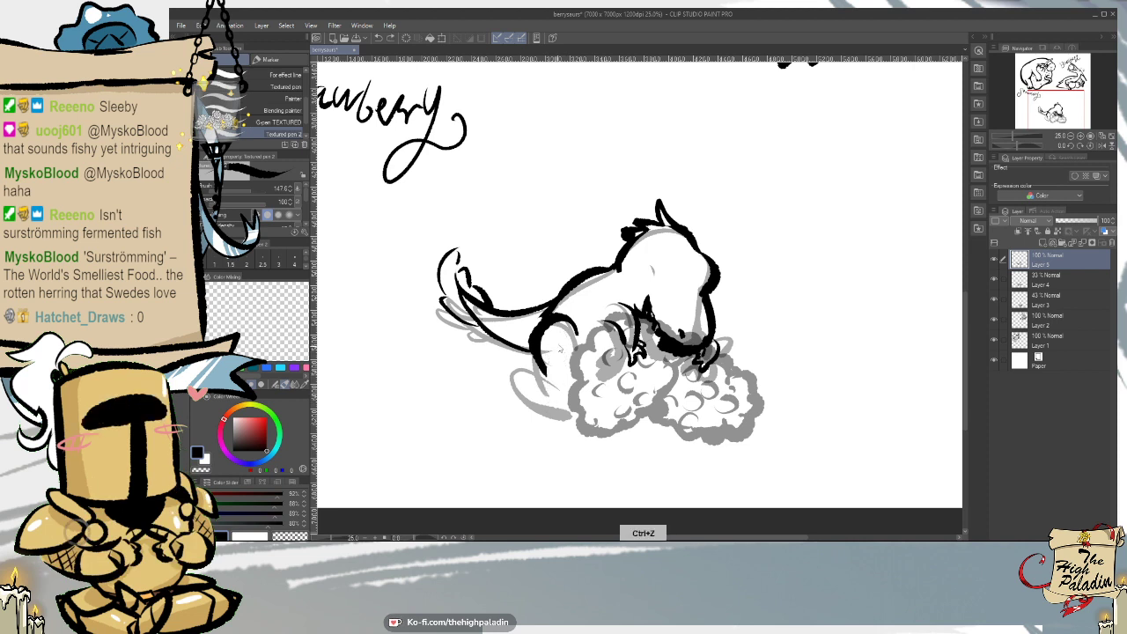
- Ink the lower leg beside the left berry cluster, with a jagged feathered edge under the thigh
mouse_move(562, 352)
mouse_down()
mouse_move(546, 387)
mouse_move(575, 350)
mouse_move(546, 388)
mouse_move(552, 407)
mouse_move(568, 402)
mouse_up()
key(e)
mouse_move(564, 340)
mouse_down()
mouse_move(553, 366)
mouse_move(560, 358)
mouse_up()
key(p)
drag(569, 341, 564, 364)
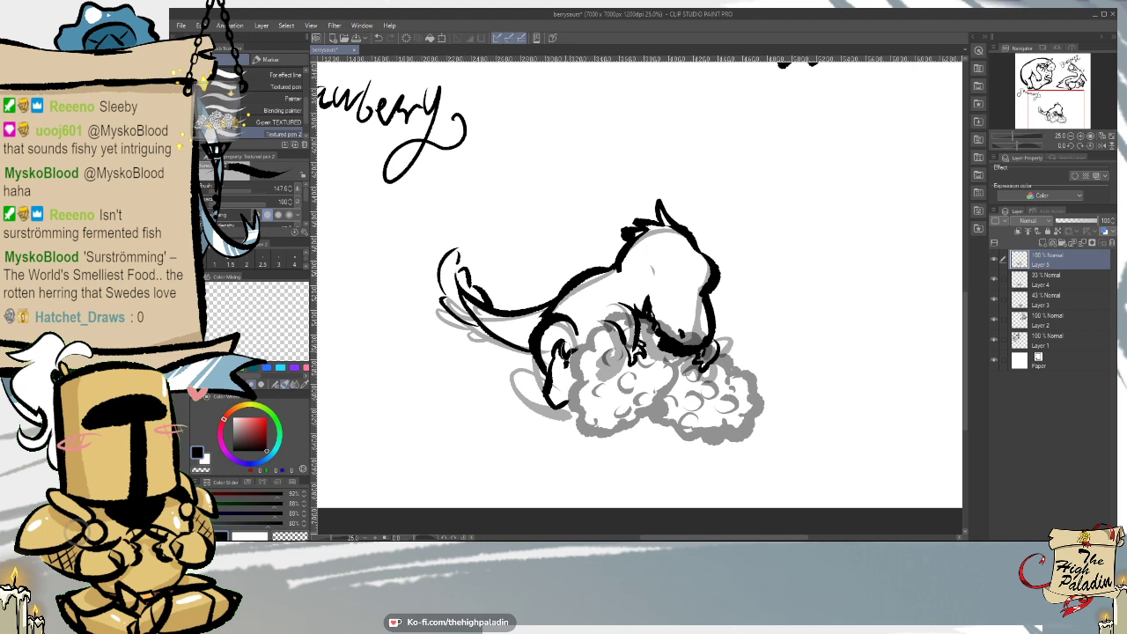
drag(566, 356, 577, 355)
key(ctrl+z)
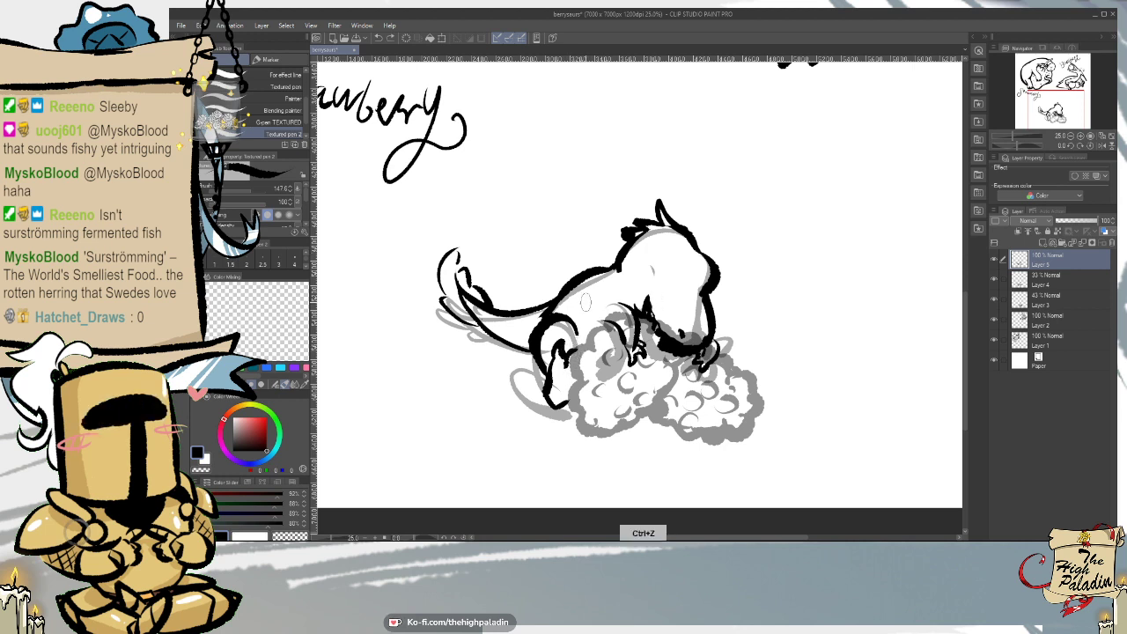
- Refine the inside of the lower leg with a thin line running down to the foot
key(e)
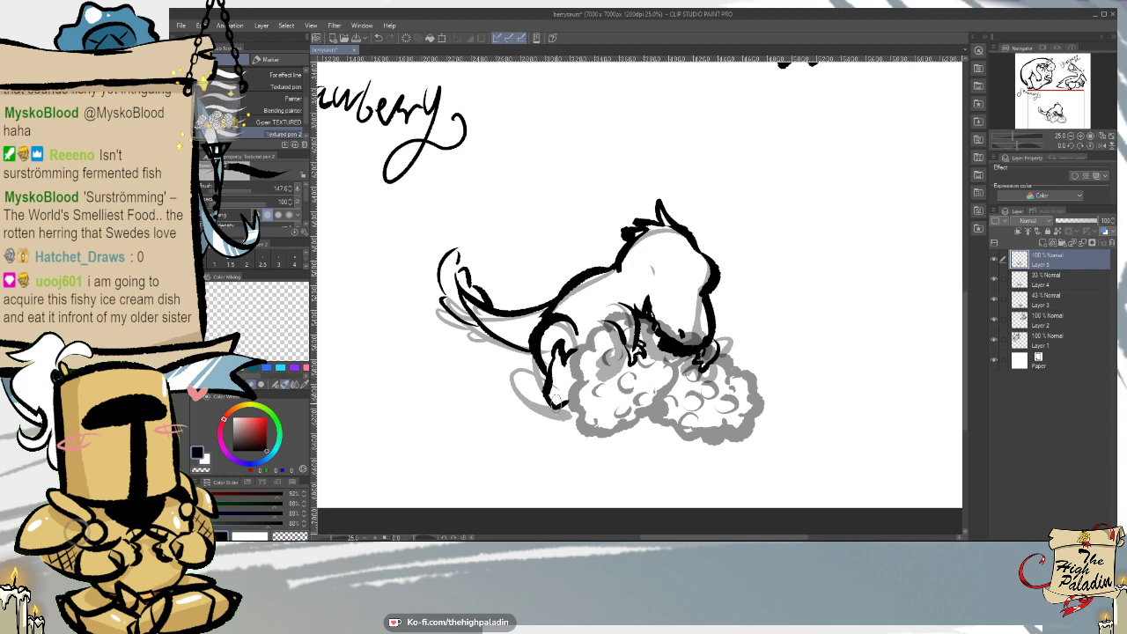
drag(560, 364, 553, 400)
key(ctrl+z)
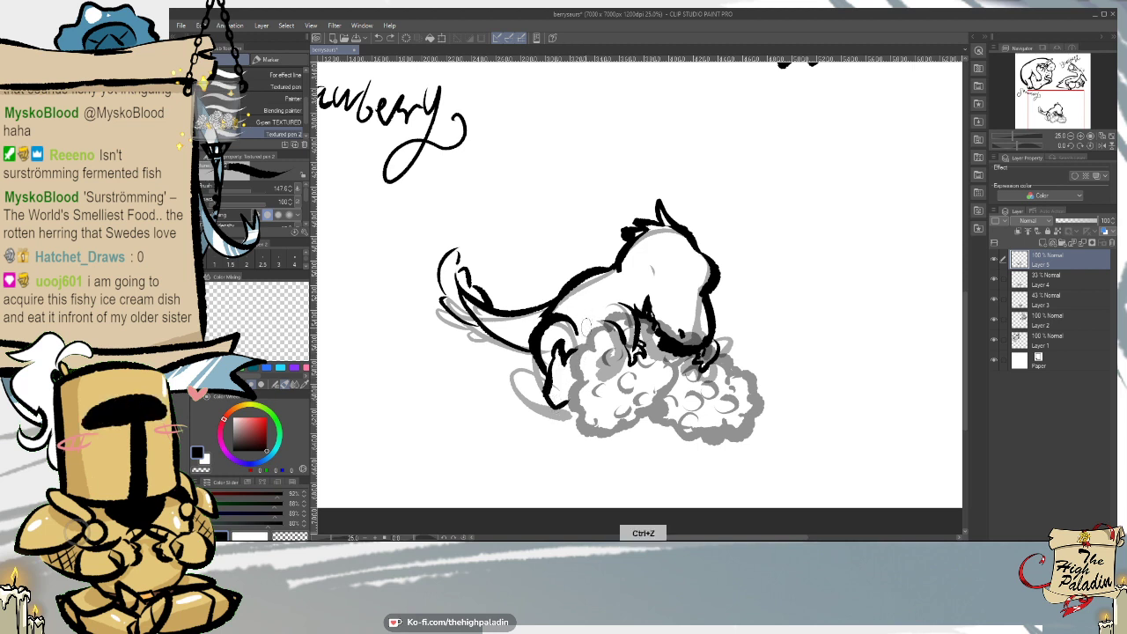
drag(560, 361, 554, 404)
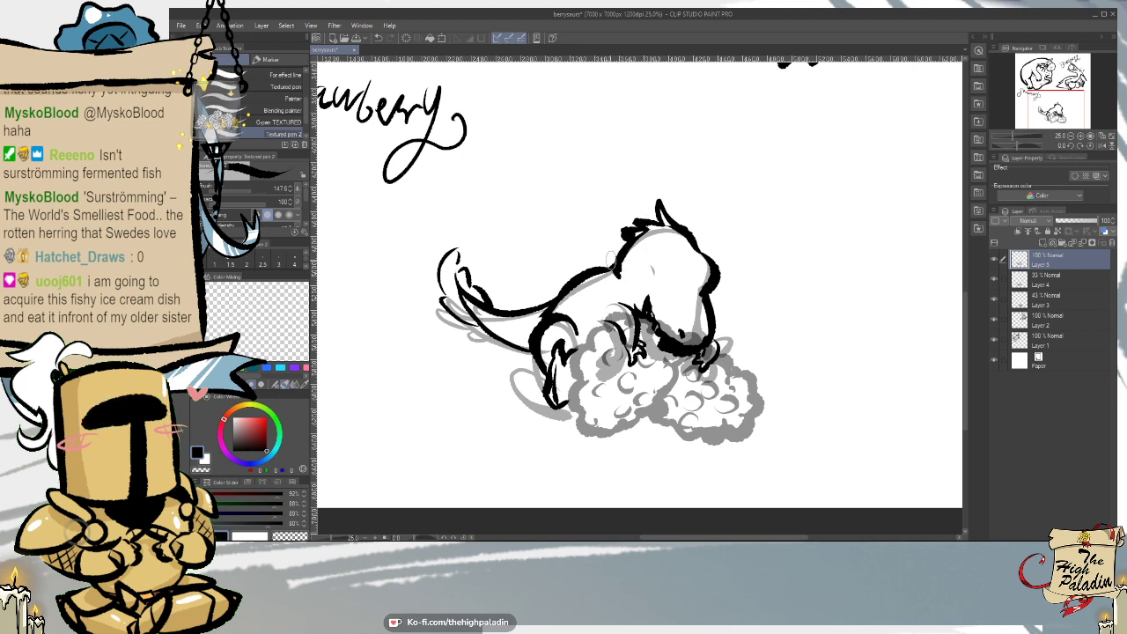
- Ink feather tufts on the upper back, short facial lines and small eye marks, and thicken the front outline of the head
drag(614, 267, 573, 269)
drag(649, 267, 660, 293)
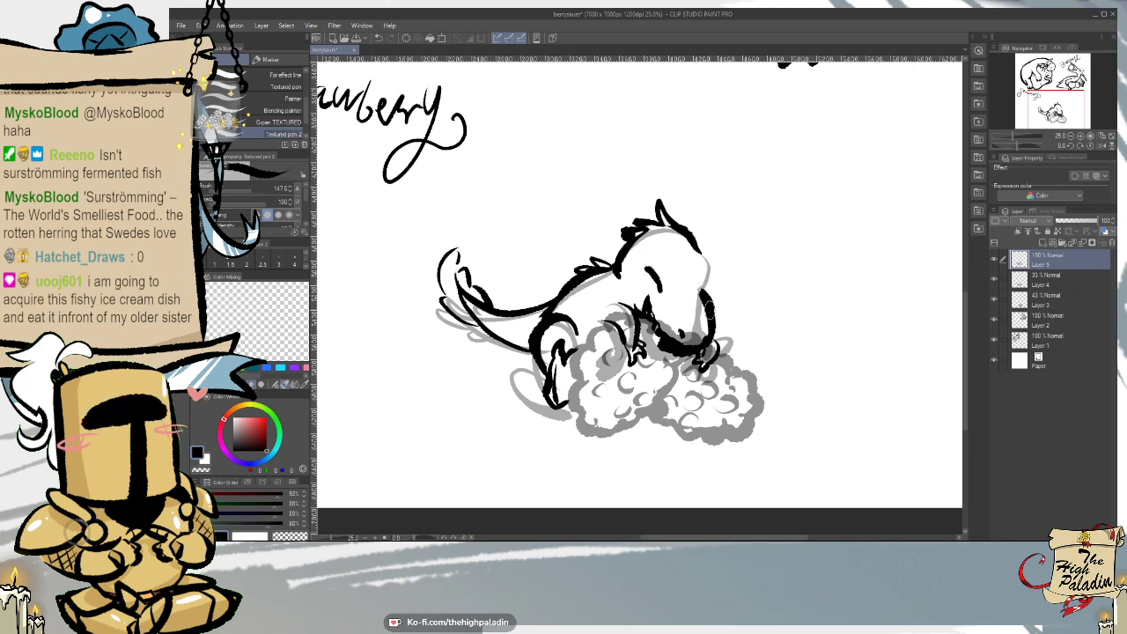
drag(692, 234, 713, 280)
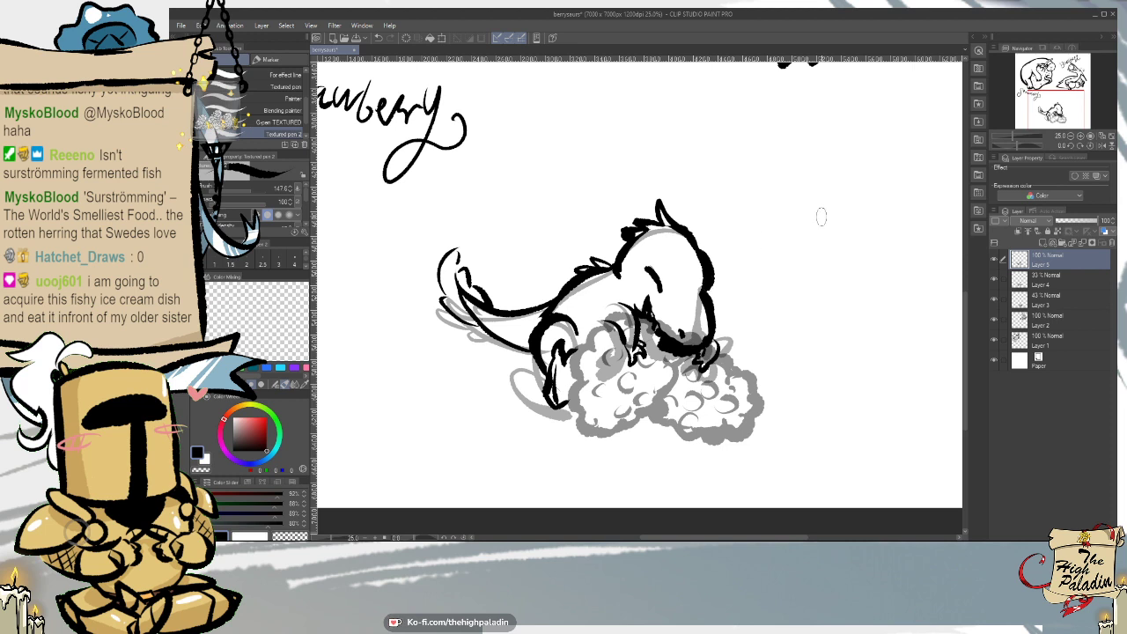
mouse_move(671, 235)
mouse_down()
mouse_move(686, 251)
mouse_move(681, 264)
mouse_up()
- Hide the dinosaur's rough sketch on Layer 4 and erase the inked feathers at the tail tip
click(994, 281)
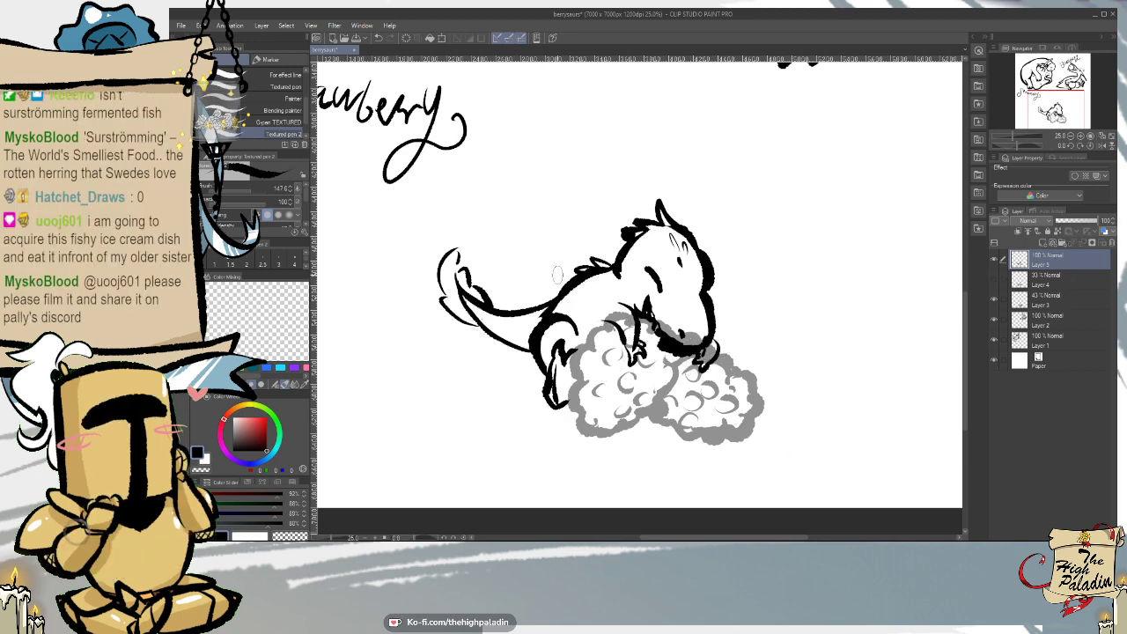
key(e)
key(p)
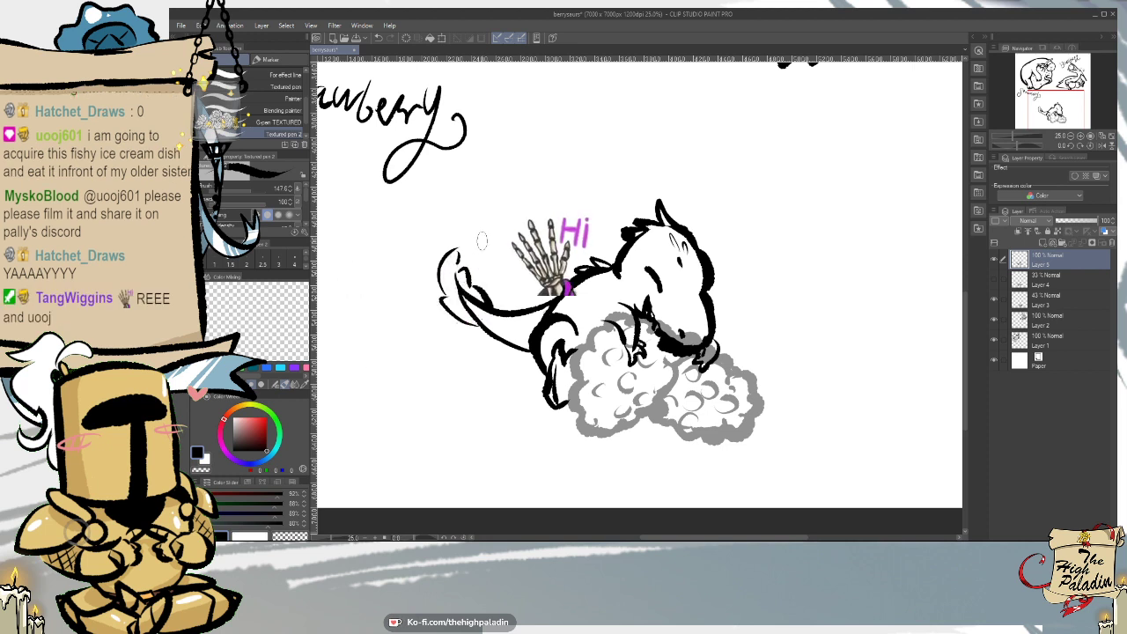
key(e)
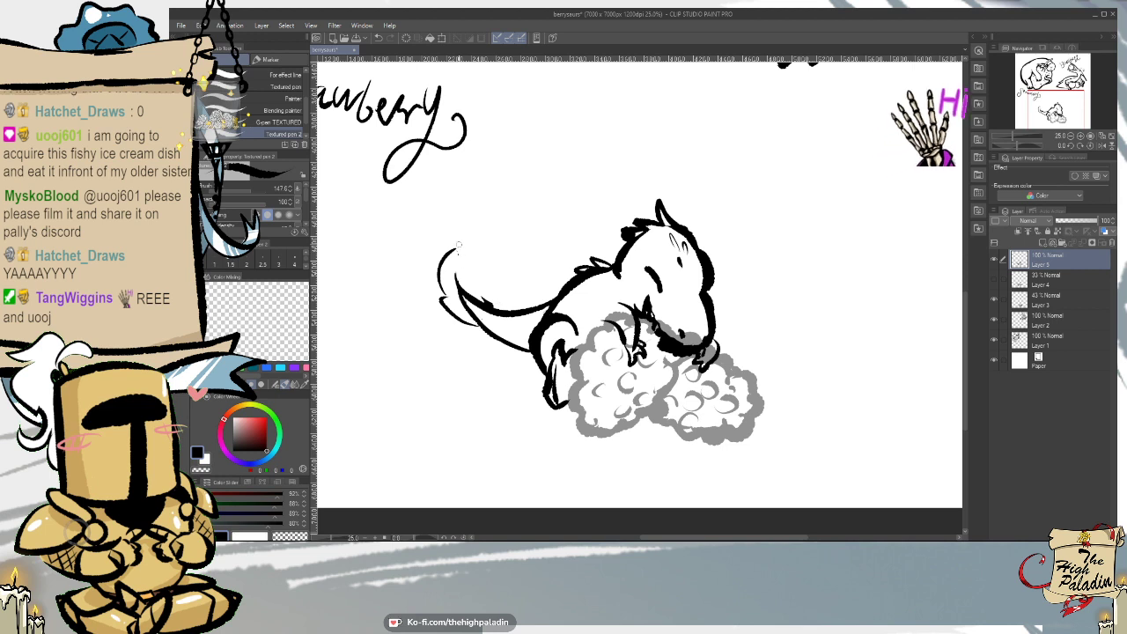
mouse_move(451, 252)
mouse_down()
mouse_move(441, 280)
mouse_move(457, 322)
mouse_move(441, 283)
mouse_up()
key(p)
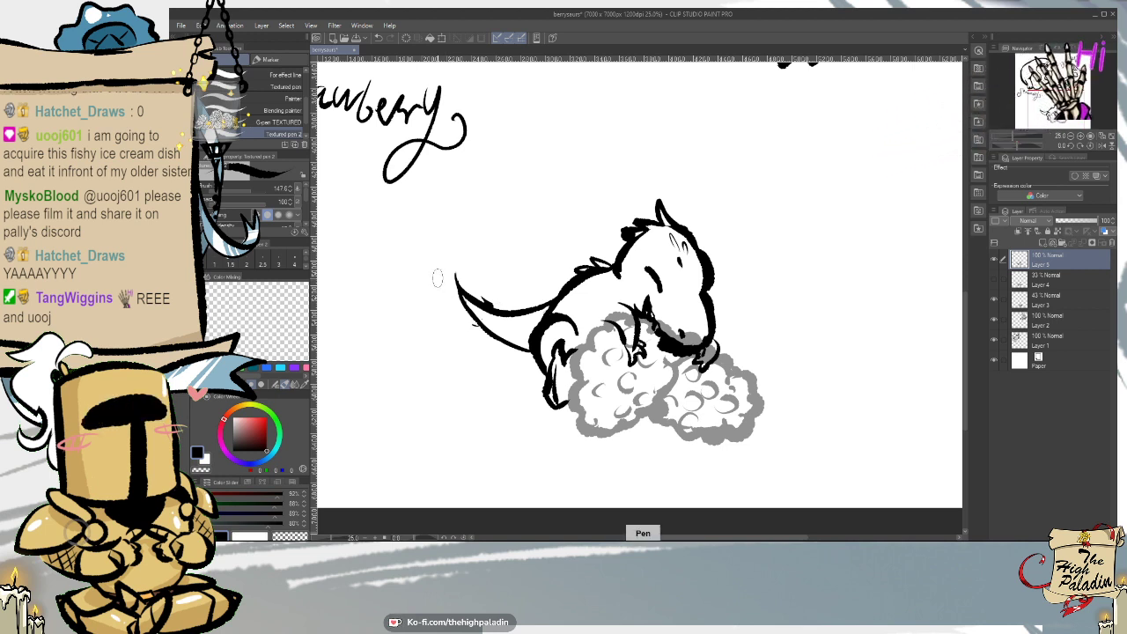
- Ink new pointed feathers fanning up from the tail tip and along its upper edge
mouse_move(477, 325)
mouse_down()
mouse_move(438, 279)
mouse_move(463, 236)
mouse_move(491, 310)
mouse_up()
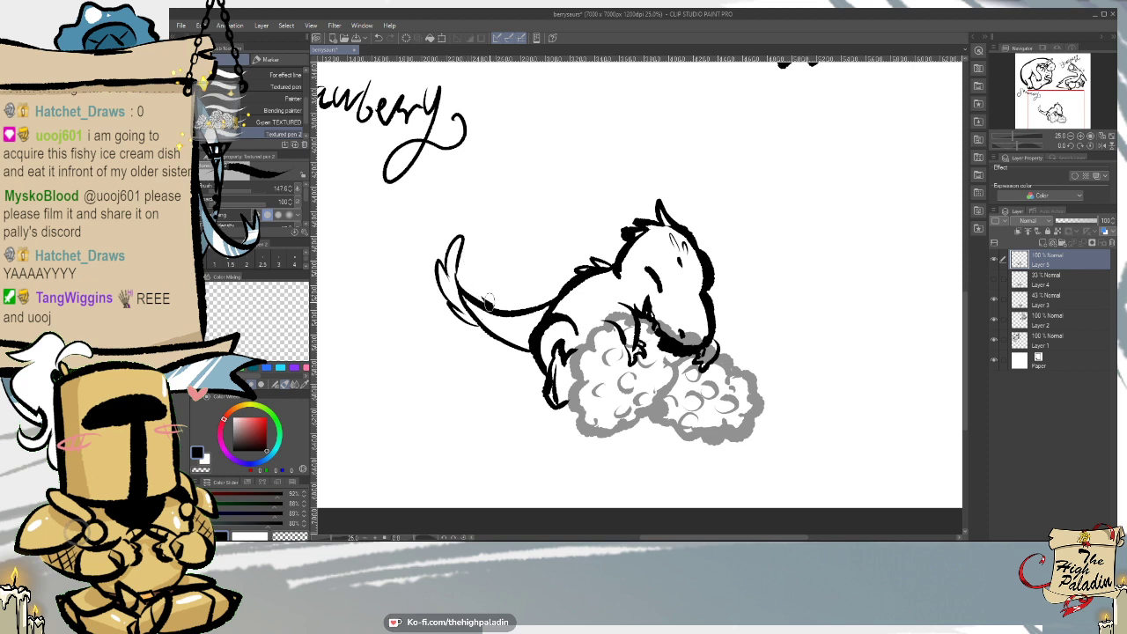
mouse_move(468, 269)
mouse_down()
mouse_move(480, 306)
mouse_move(459, 289)
mouse_up()
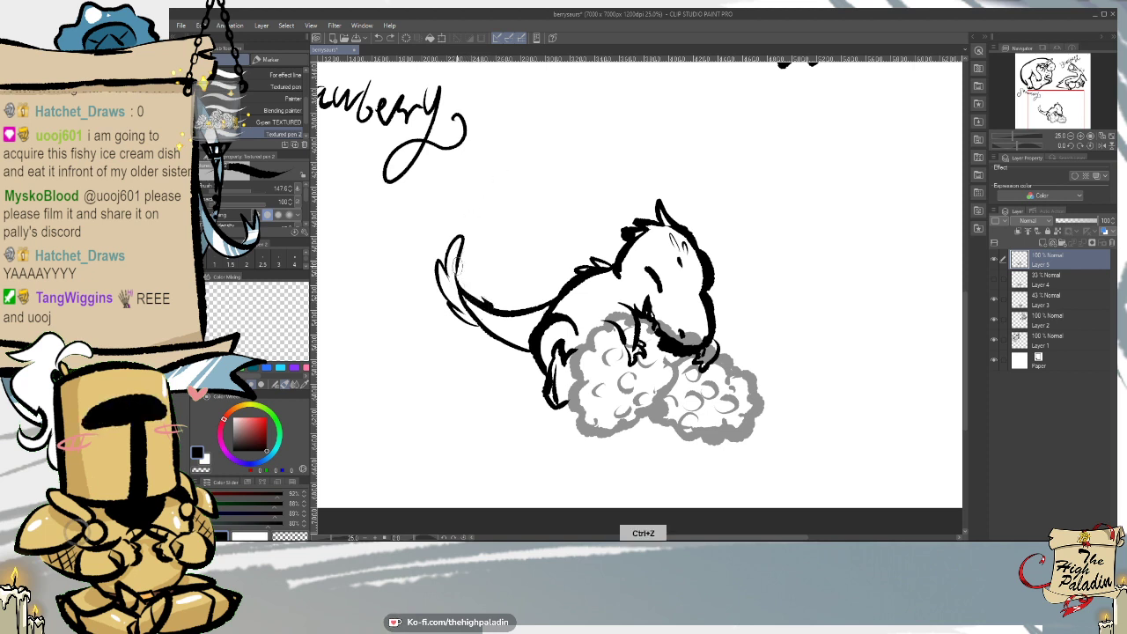
mouse_move(468, 258)
mouse_down()
mouse_move(461, 282)
mouse_move(491, 308)
mouse_up()
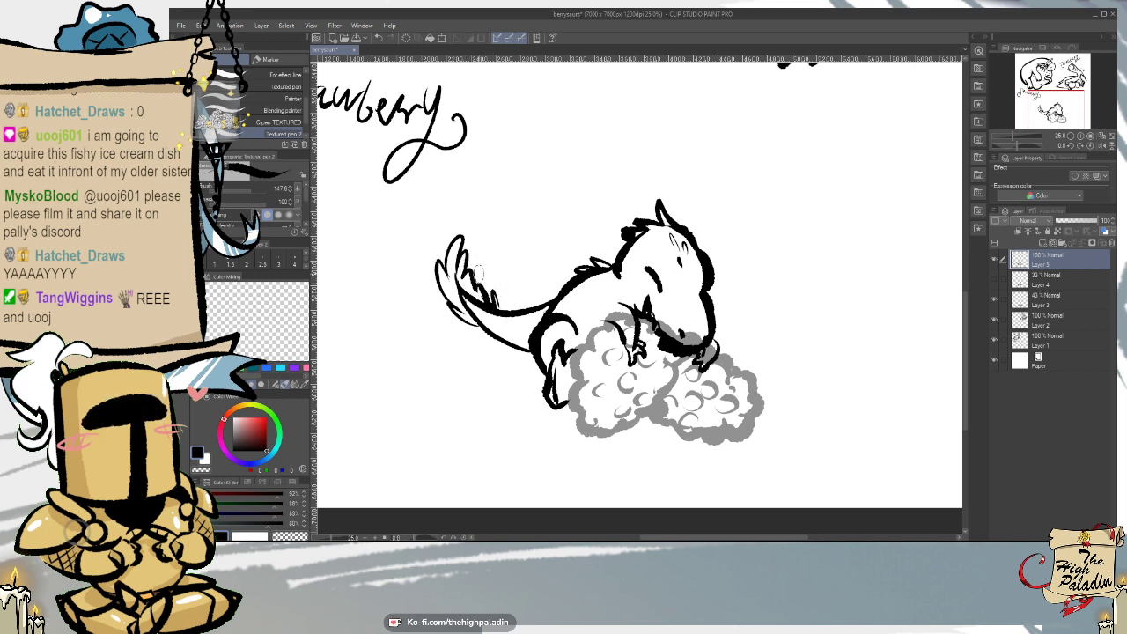
key(ctrl+z)
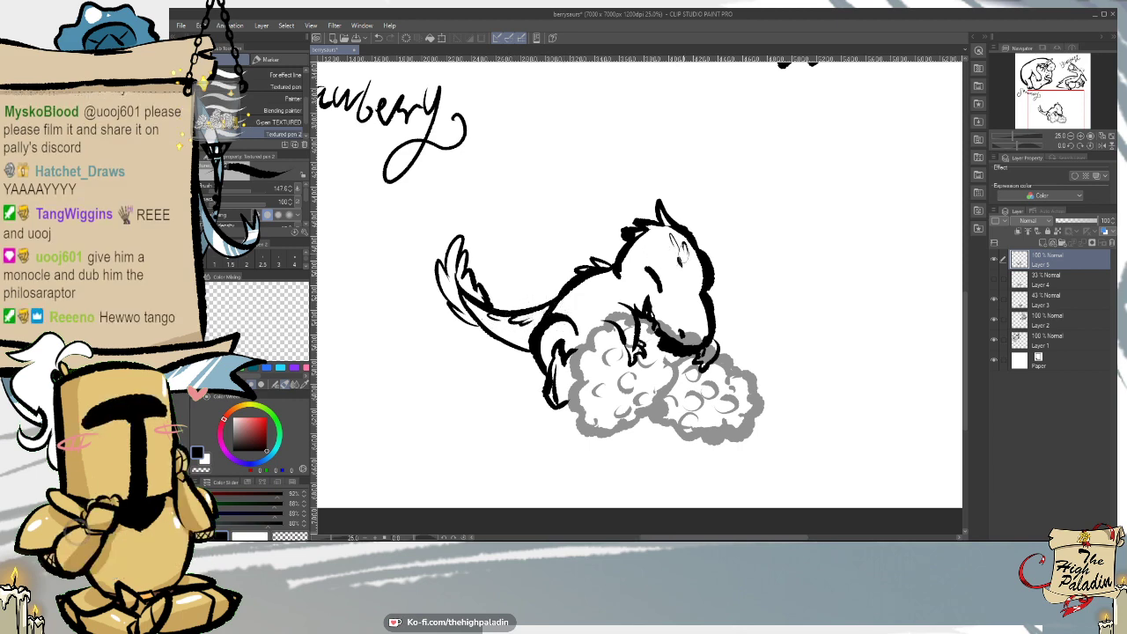
- Ink small feather tufts beside both hands gripping the berry clusters
key(e)
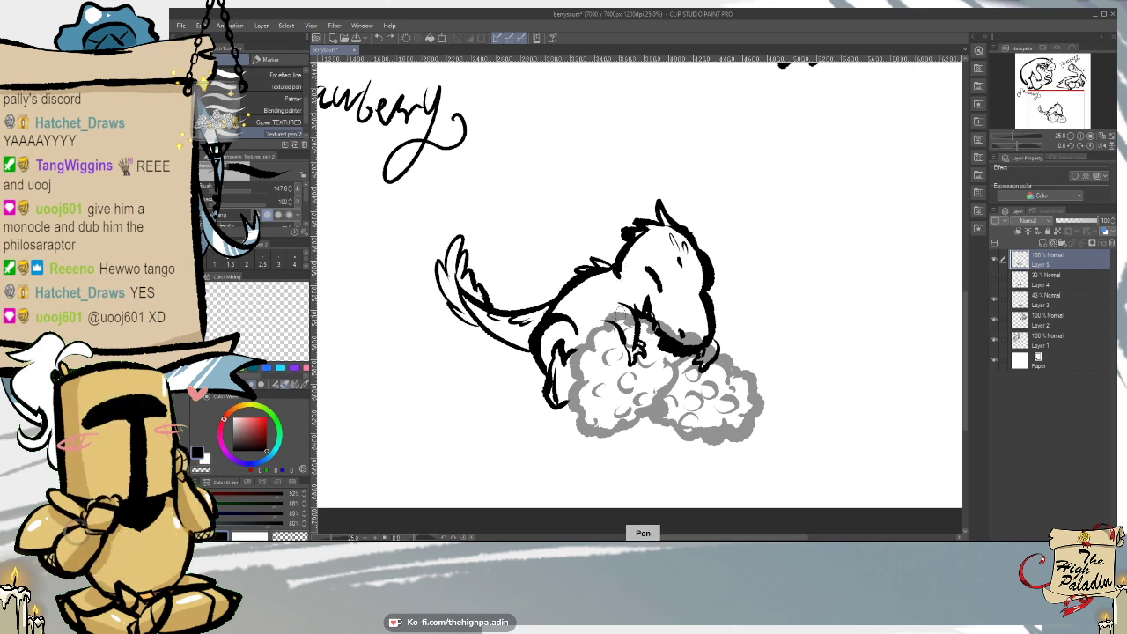
mouse_move(618, 324)
mouse_down()
mouse_move(597, 331)
mouse_move(614, 337)
mouse_up()
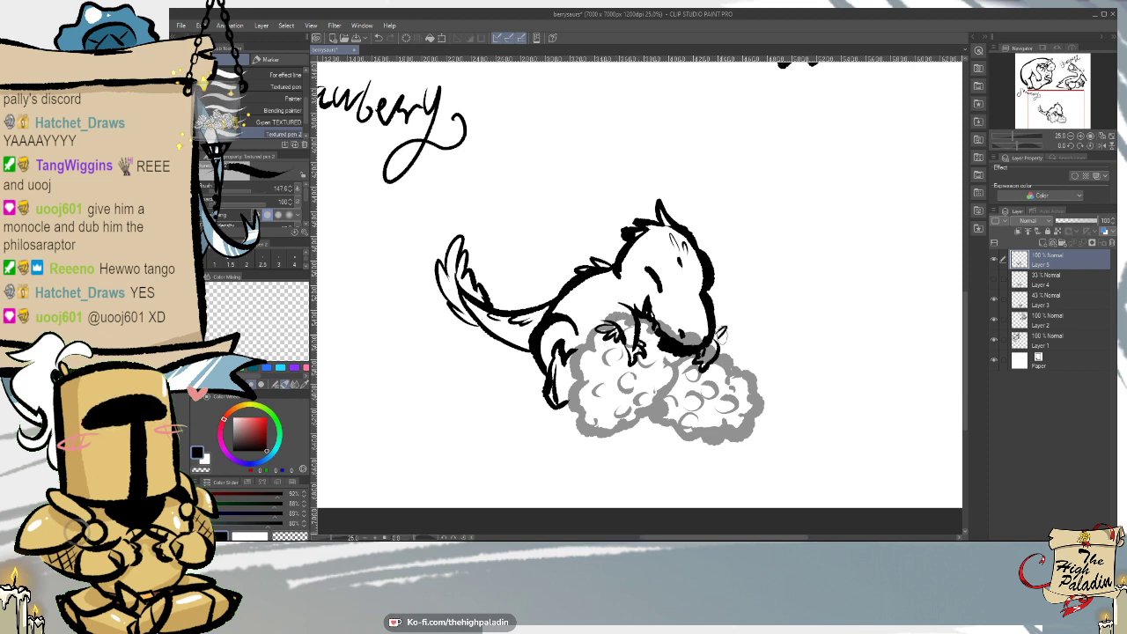
key(ctrl+z)
mouse_move(724, 331)
mouse_down()
mouse_move(711, 345)
mouse_move(720, 354)
mouse_up()
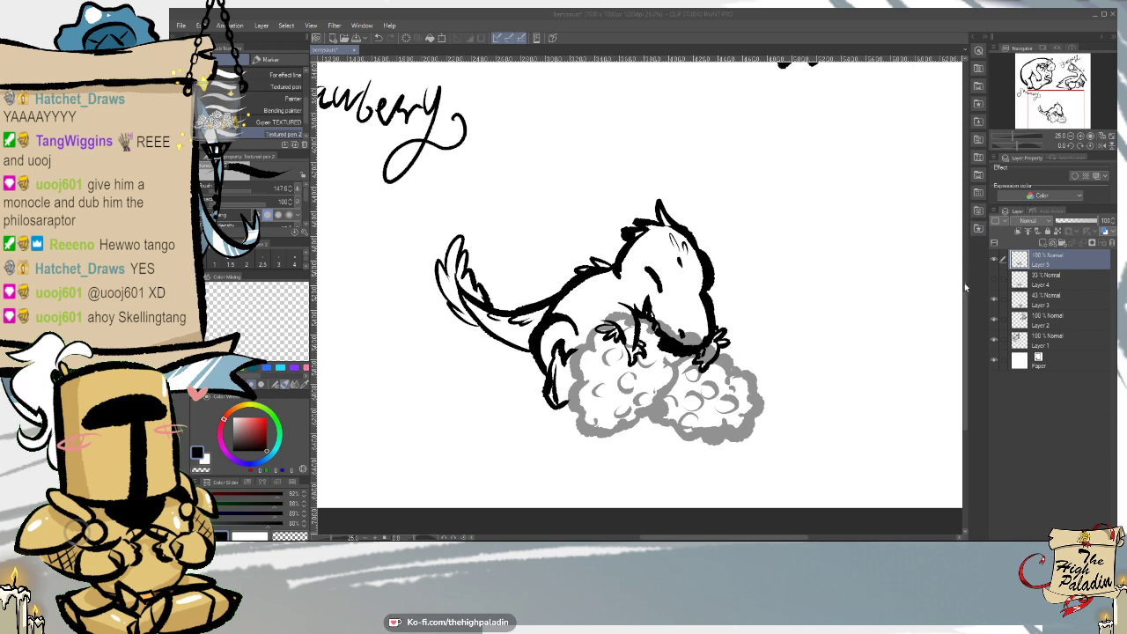
- Try to add ink strokes along the front outline of the head
drag(965, 307, 965, 310)
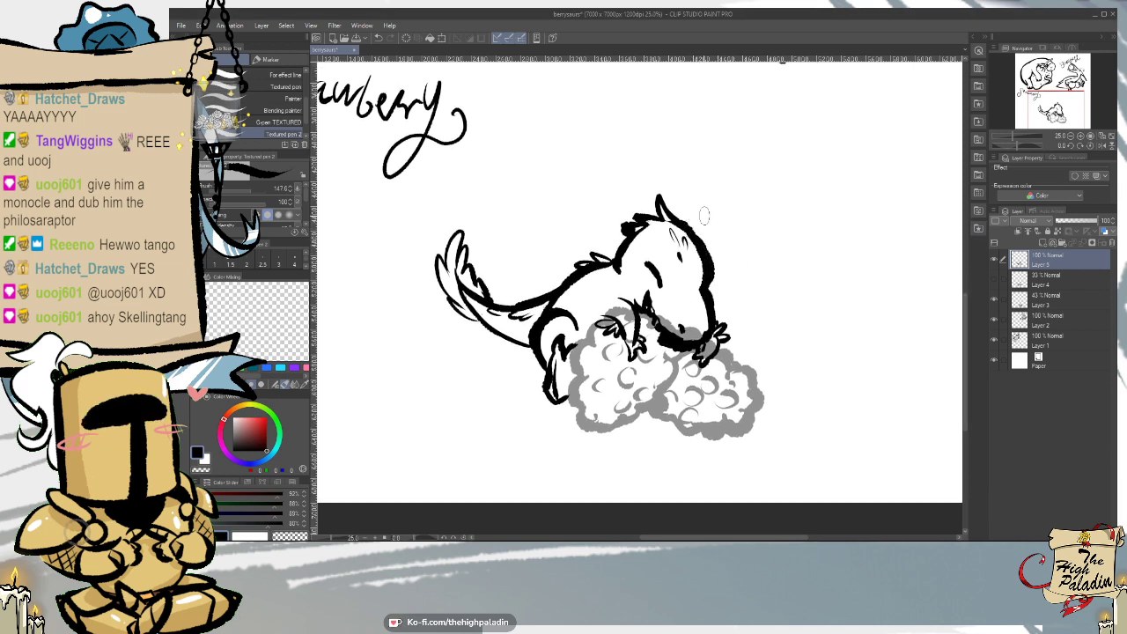
mouse_move(705, 248)
mouse_down()
mouse_move(711, 181)
mouse_move(707, 255)
mouse_move(692, 224)
mouse_up()
key(ctrl+z)
key(ctrl+z)
key(ctrl+z)
- Delete the hidden dinosaur sketch layer, Layer 4
drag(1066, 256, 1066, 286)
click(1065, 263)
click(1110, 242)
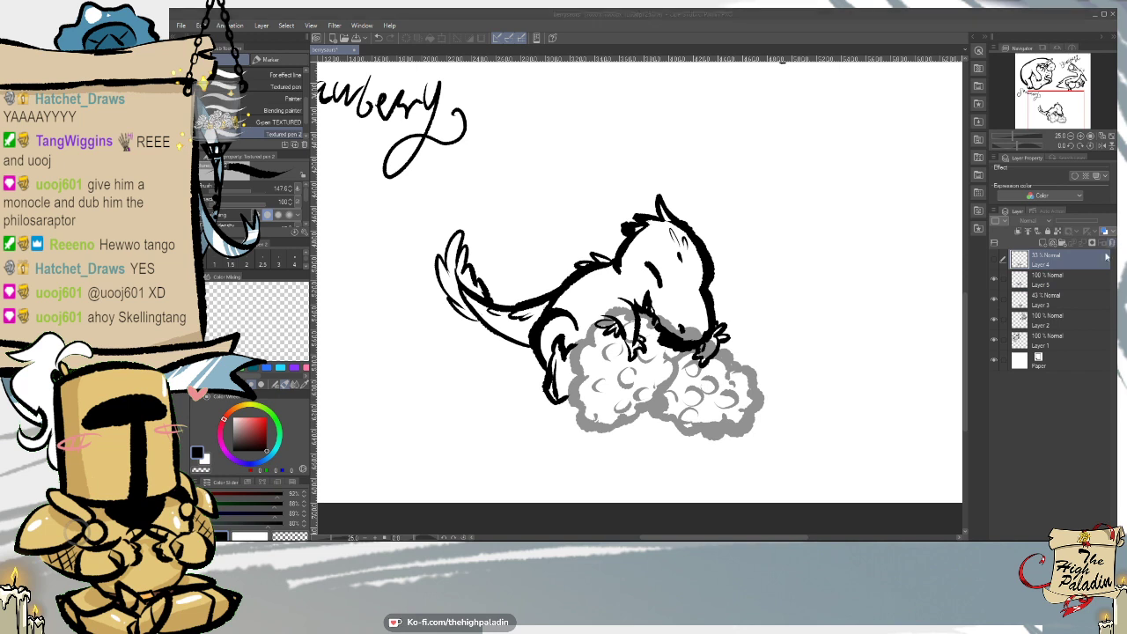
click(649, 208)
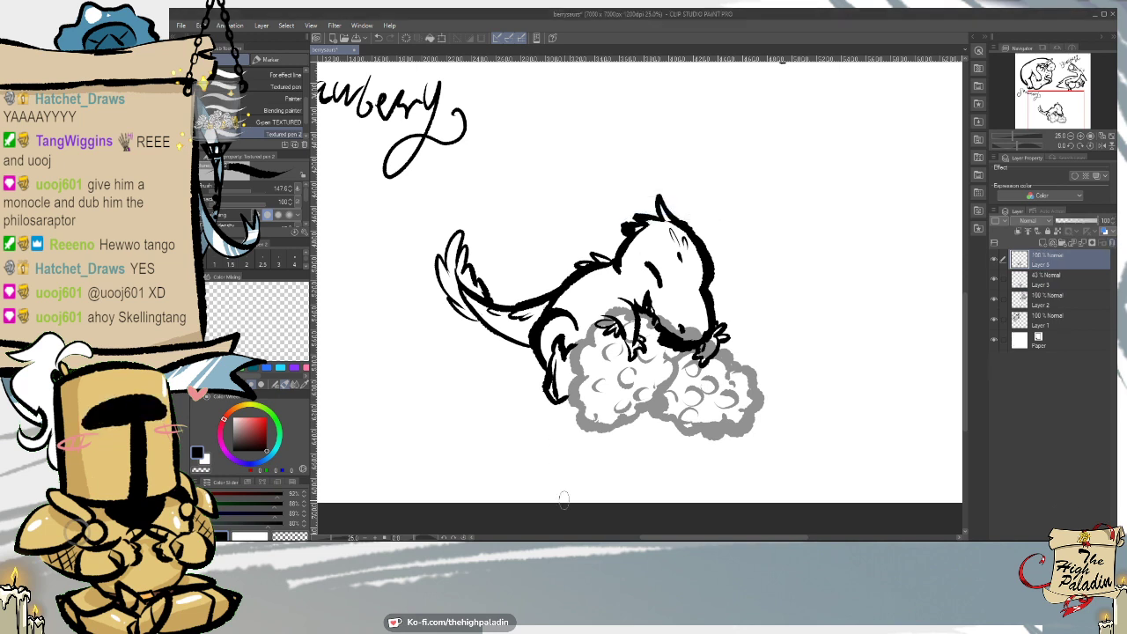
- Erase the berry lines overlapping the dinosaur's head and arms on Layer 3, and raise that layer's opacity to 100%
click(994, 280)
click(995, 280)
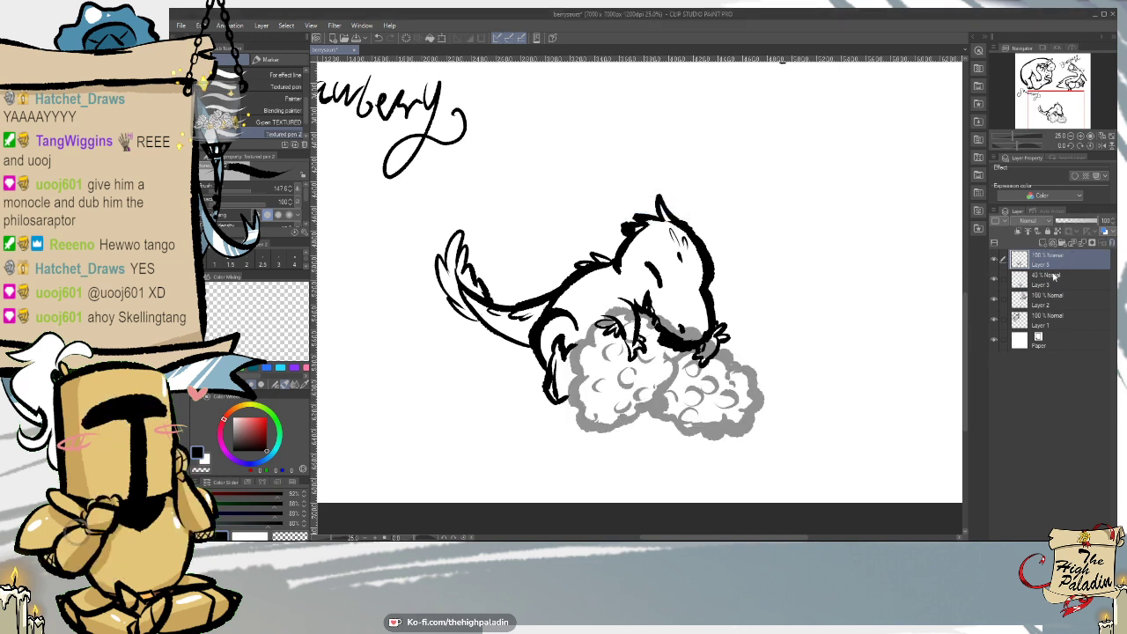
click(1054, 276)
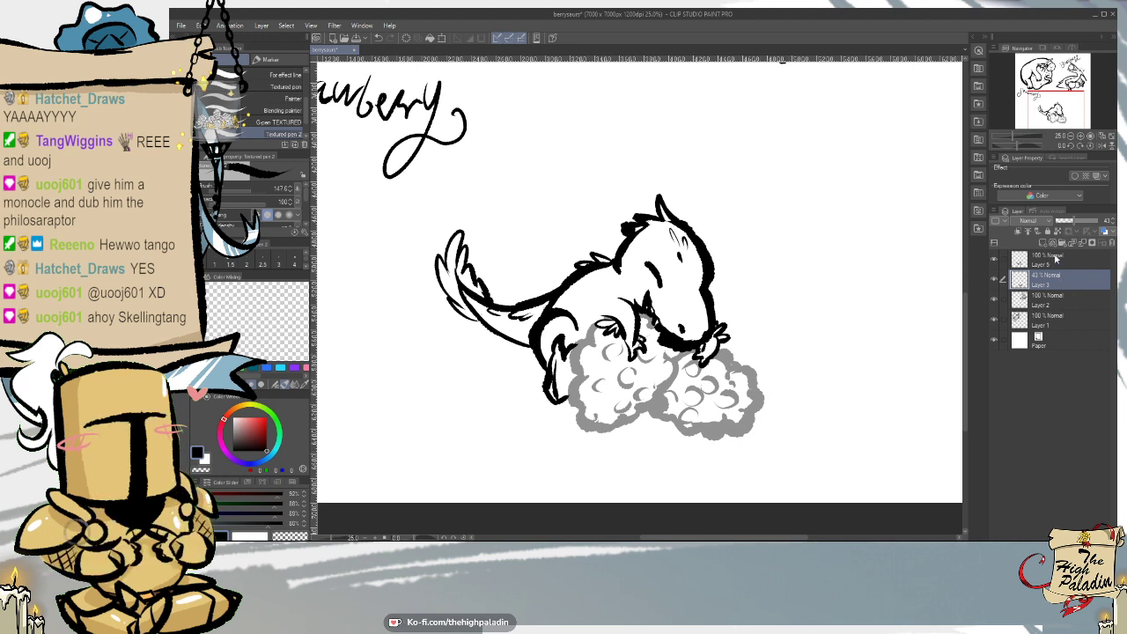
drag(1082, 222, 1116, 224)
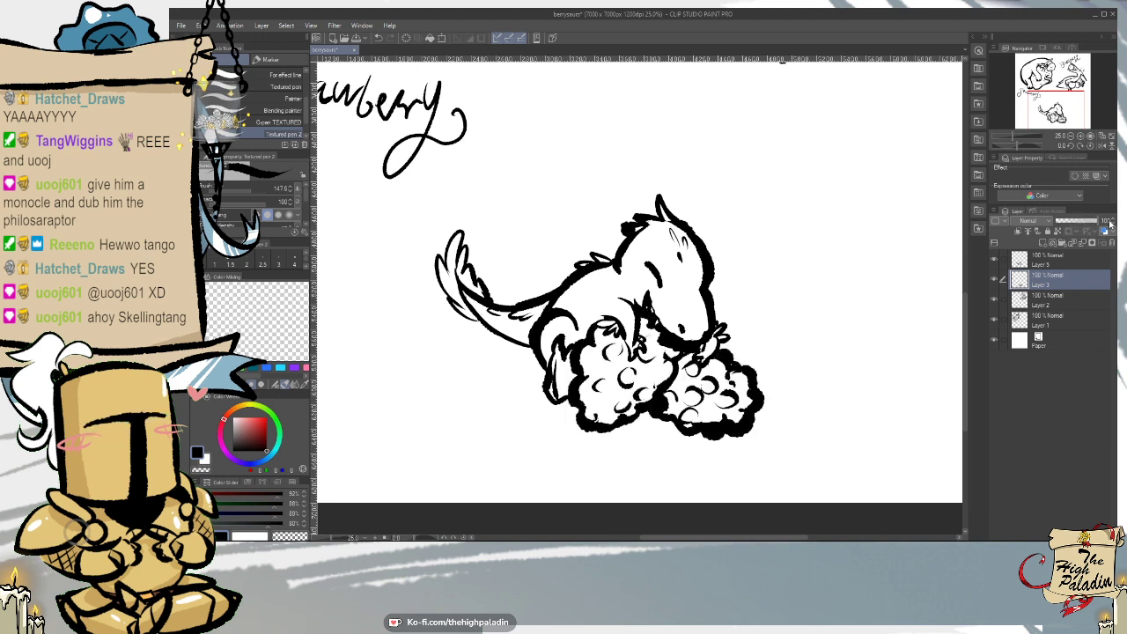
- Merge the dinosaur ink on Layer 5 into the berry cluster layer below and check the combined layer's visibility
click(1061, 262)
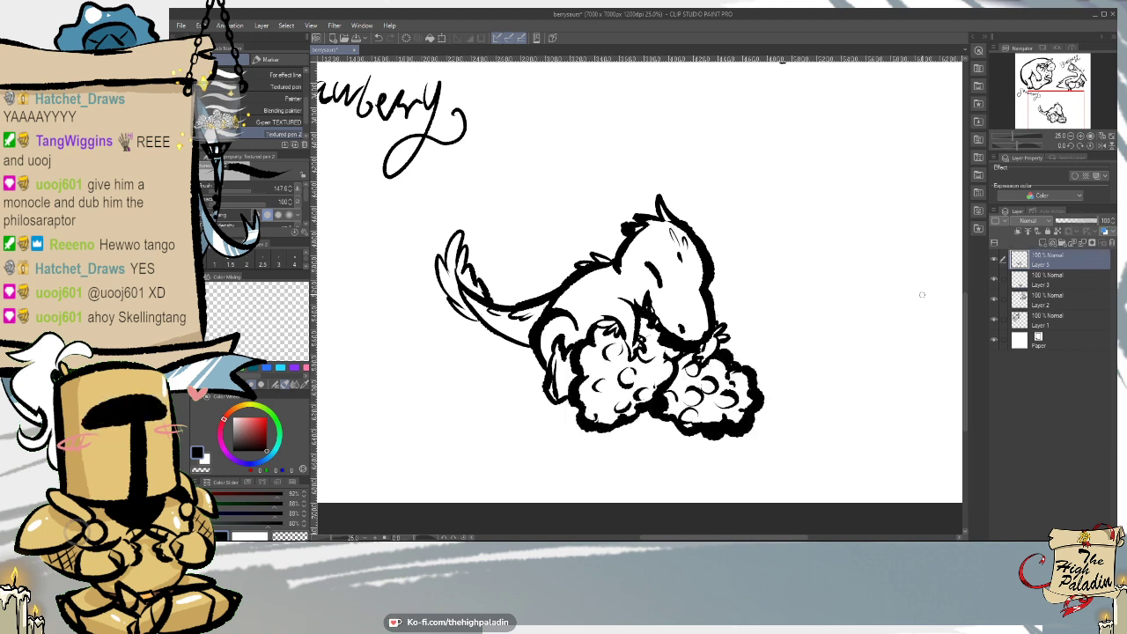
right_click(1061, 263)
click(1068, 468)
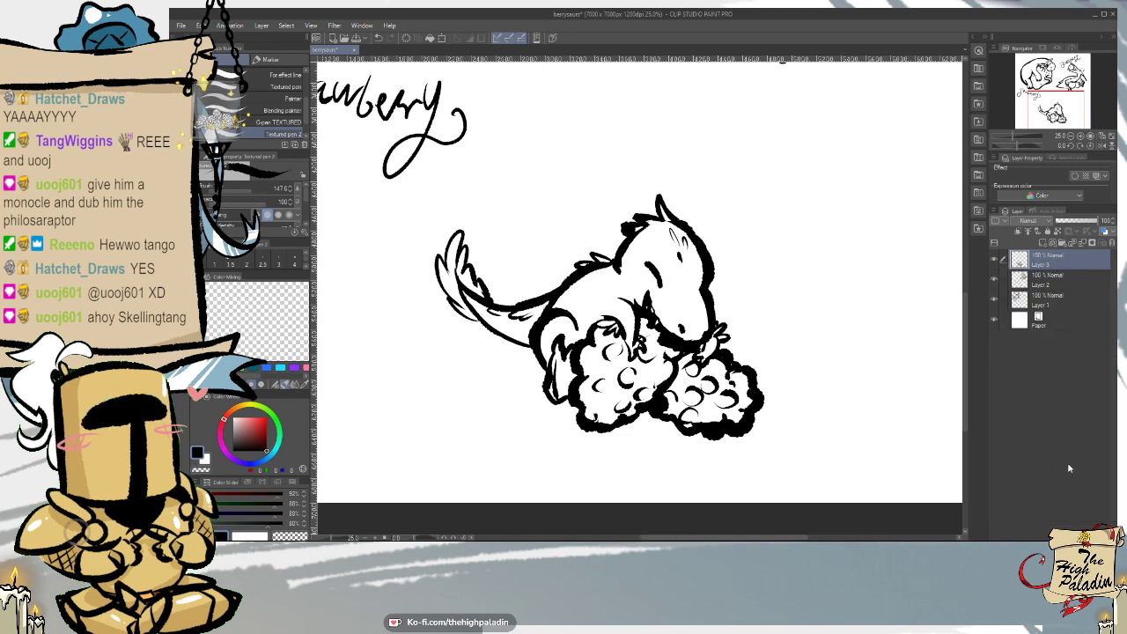
click(995, 261)
click(995, 261)
- Clean up and redraw the lower outline of the snout beside the hand on the right berry cluster
key(e)
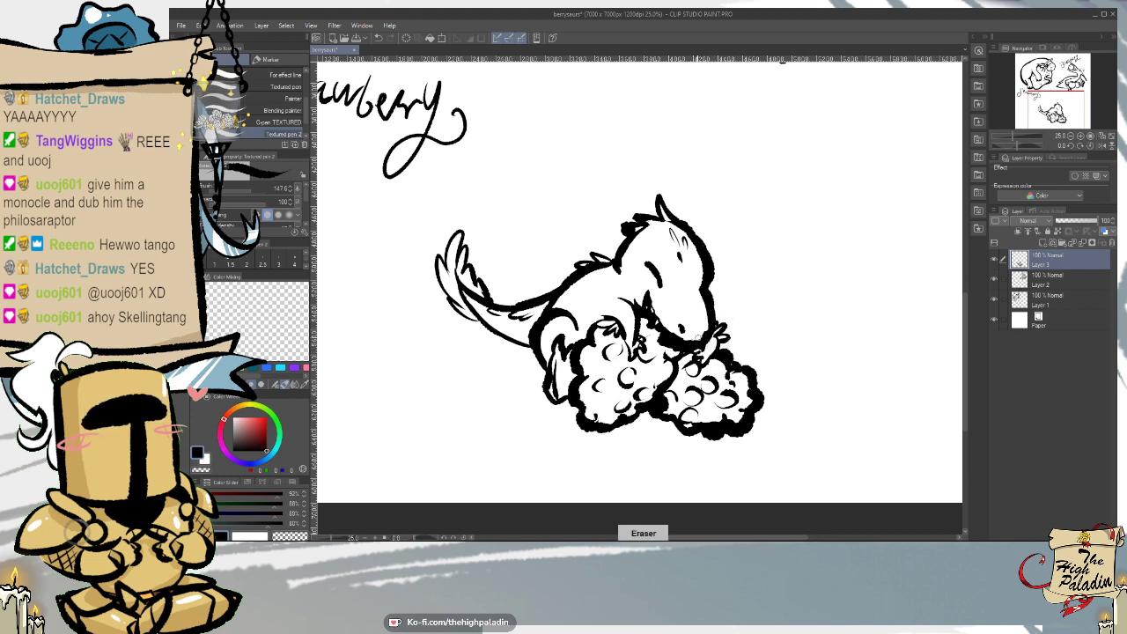
drag(698, 337, 685, 339)
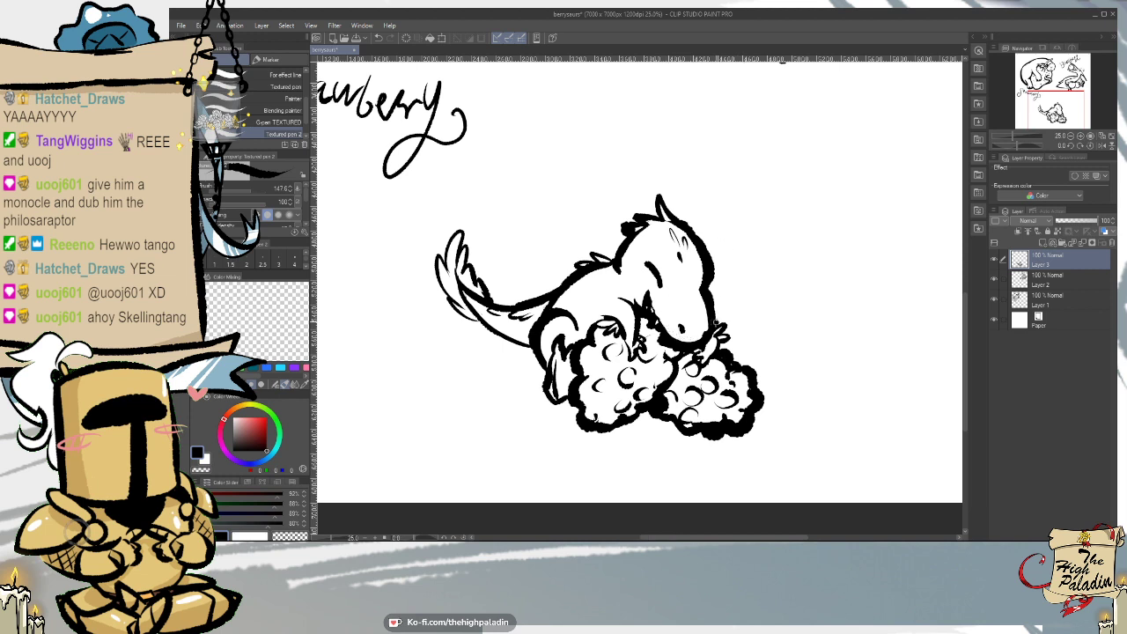
key(e)
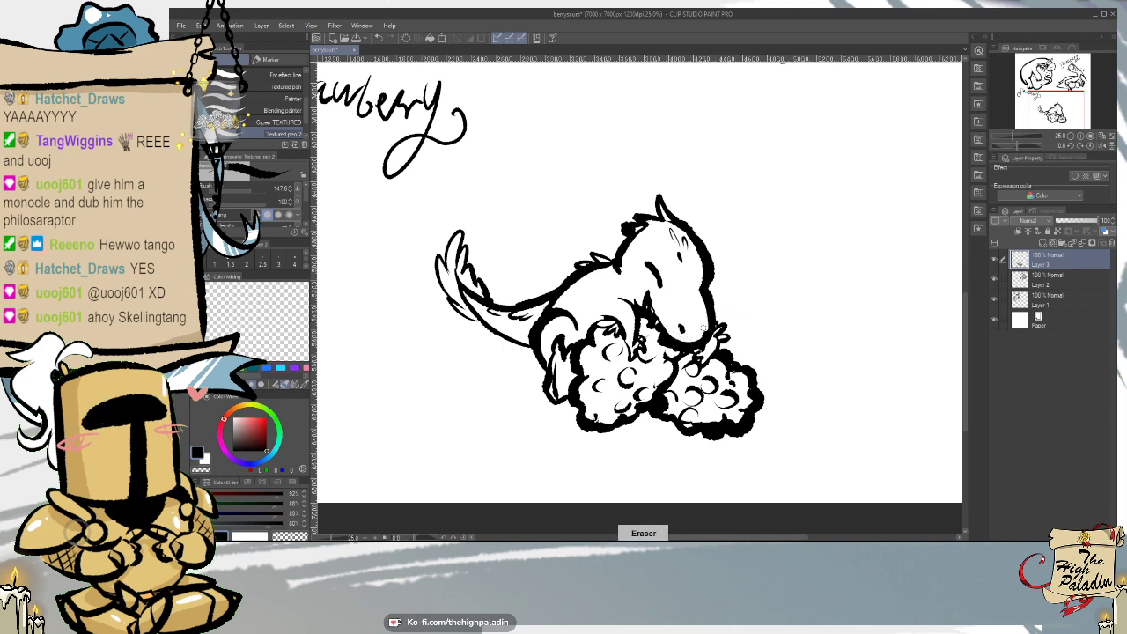
drag(700, 336, 705, 325)
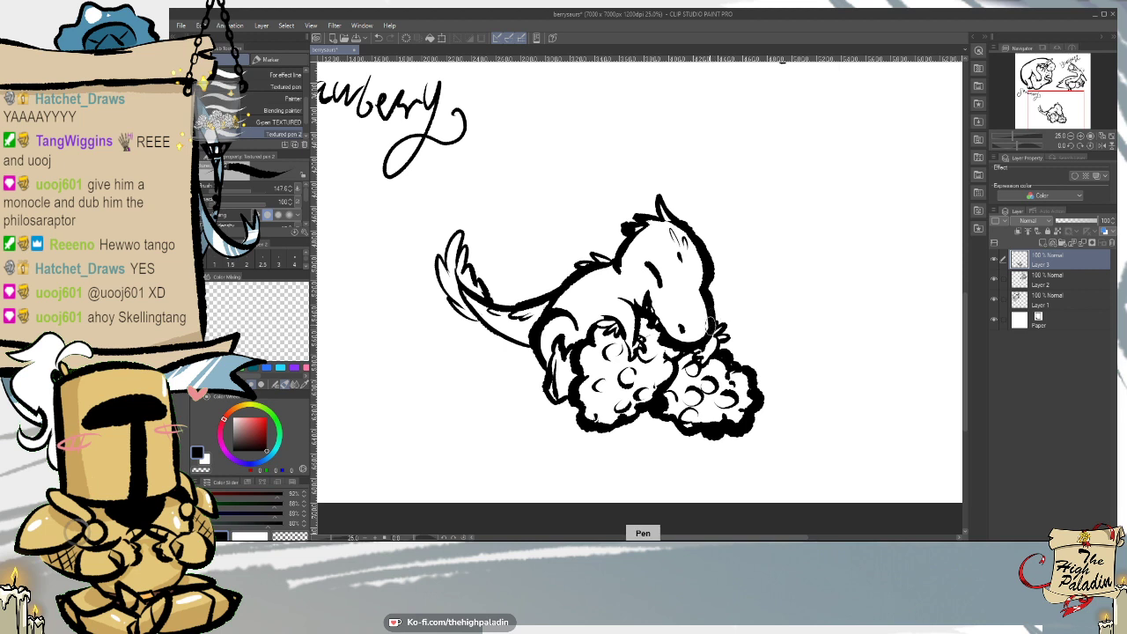
key(ctrl+z)
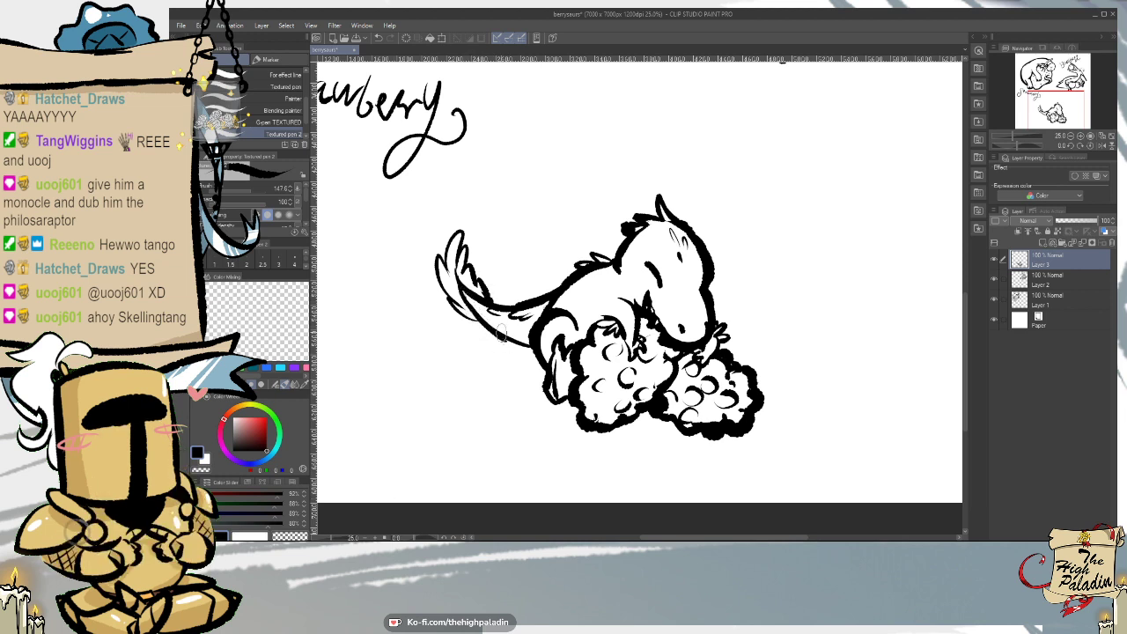
- Thicken the ink outline along the underside of the tail toward the thigh
drag(500, 334, 532, 350)
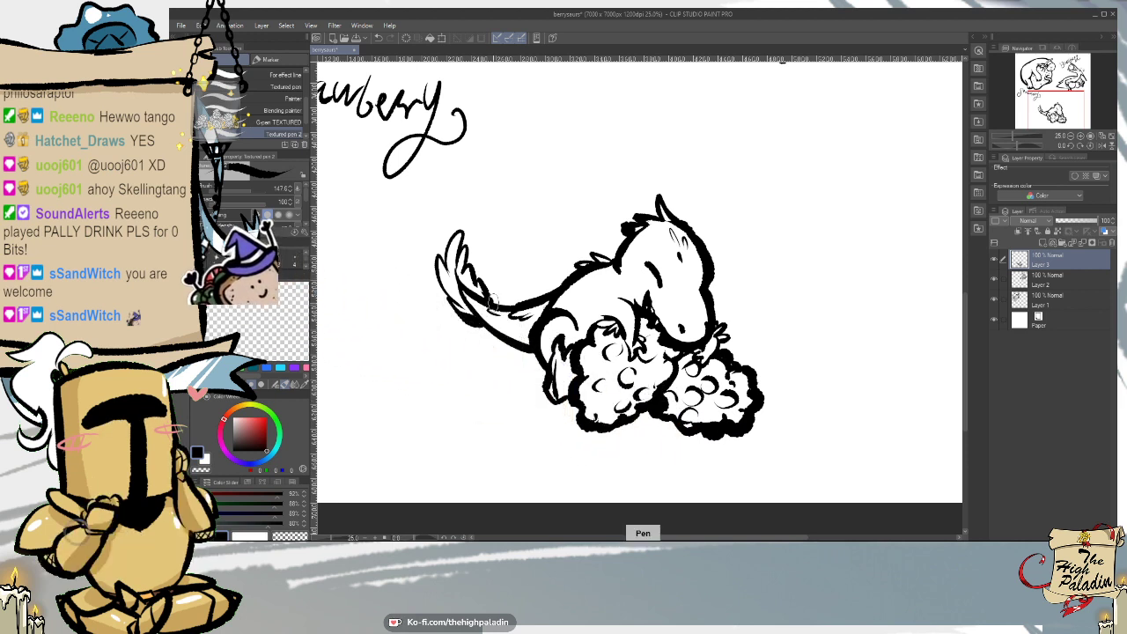
key(e)
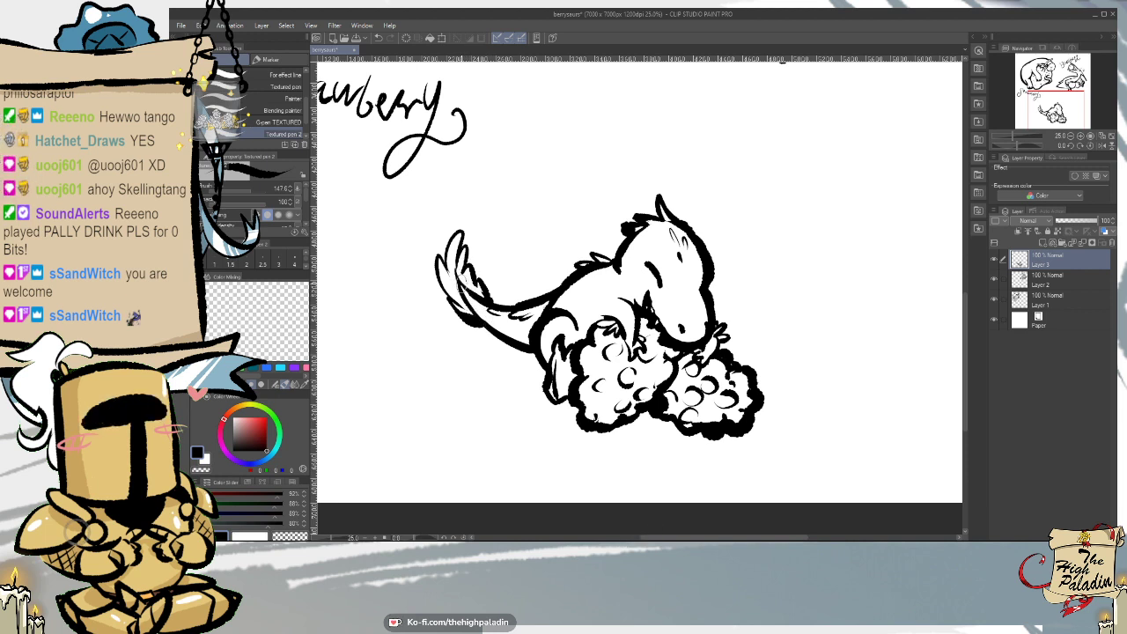
key(e)
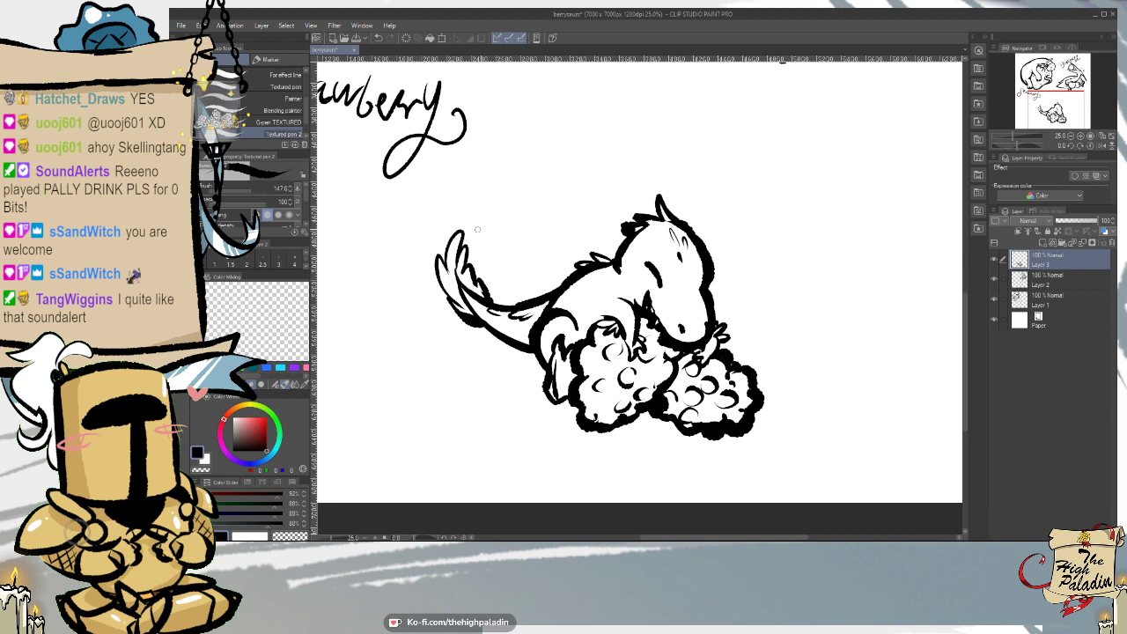
- Enlarge the feathered dinosaur drawing, move it toward the page's lower-right corner and tilt it slightly counterclockwise
key(p)
scroll(401, 383, down, 2)
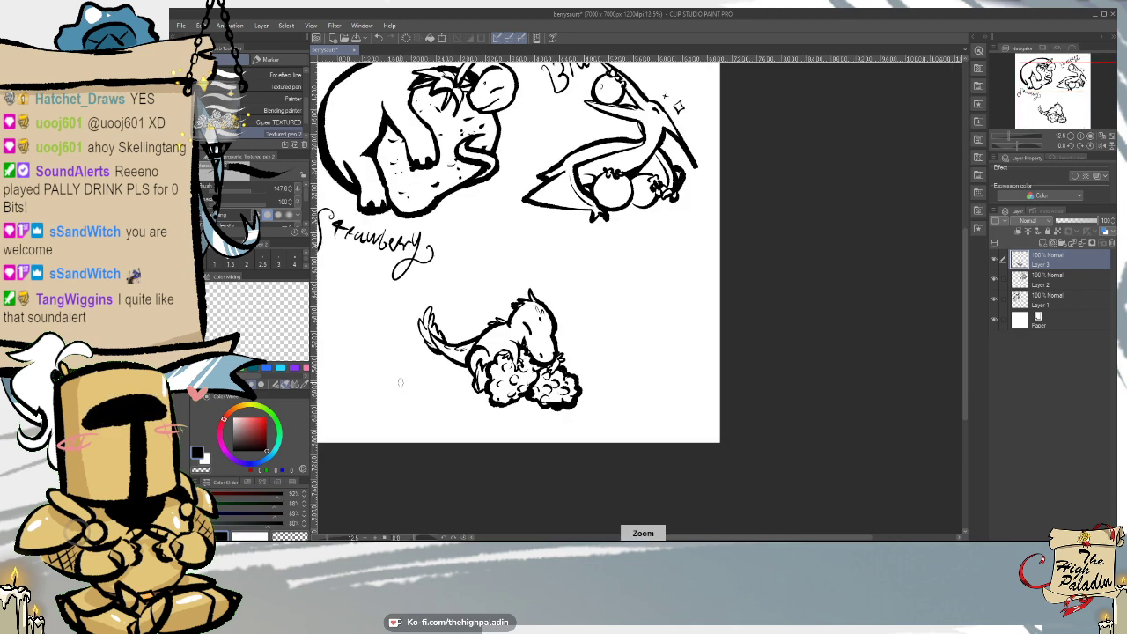
drag(778, 537, 732, 537)
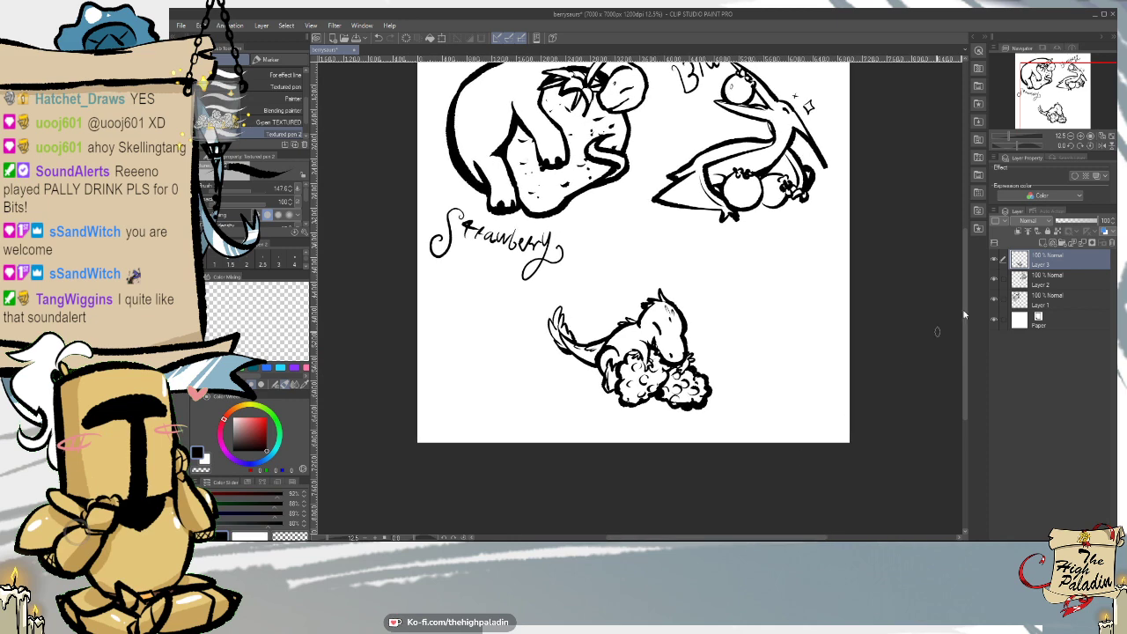
scroll(965, 313, up, 2)
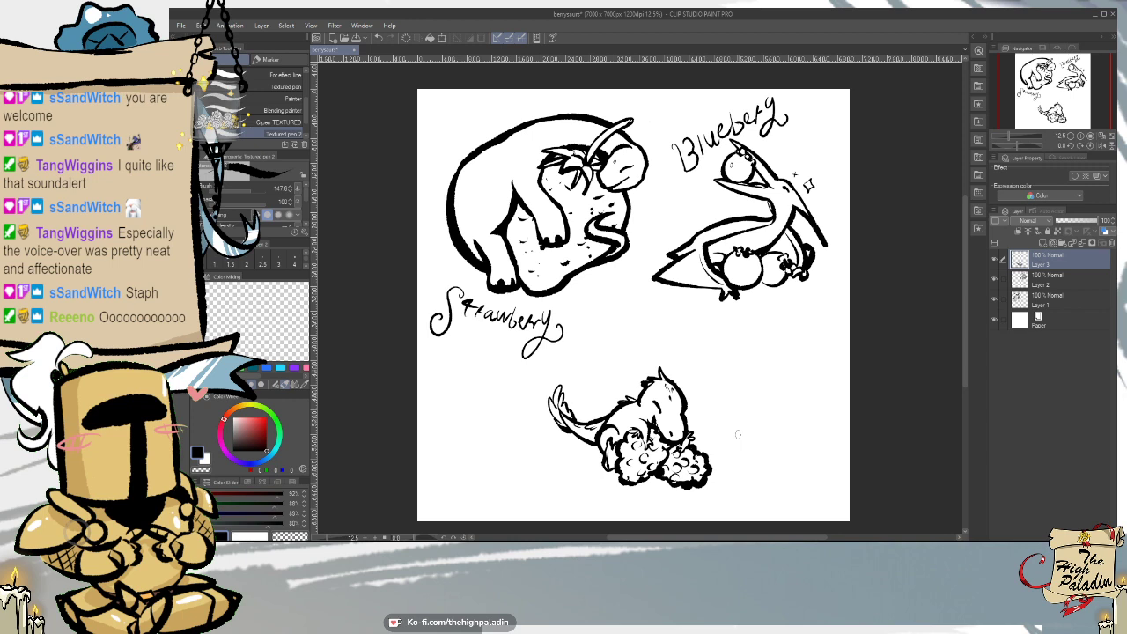
key(ctrl+t)
drag(713, 368, 734, 349)
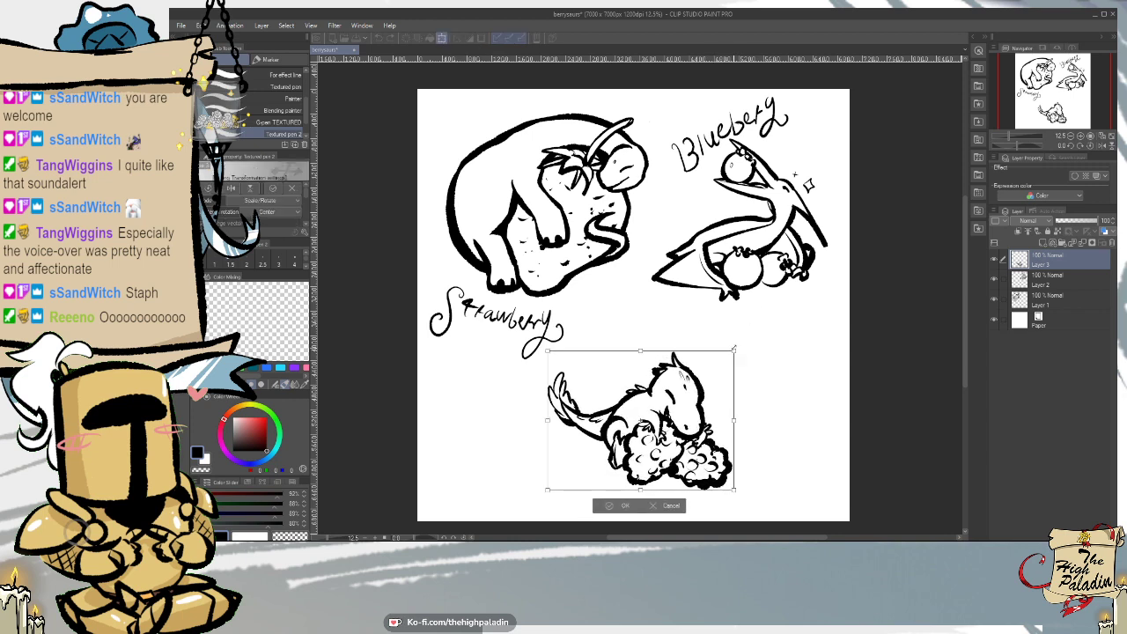
mouse_move(711, 404)
mouse_down()
mouse_move(632, 413)
mouse_move(696, 445)
mouse_move(747, 442)
mouse_up()
drag(776, 362, 781, 350)
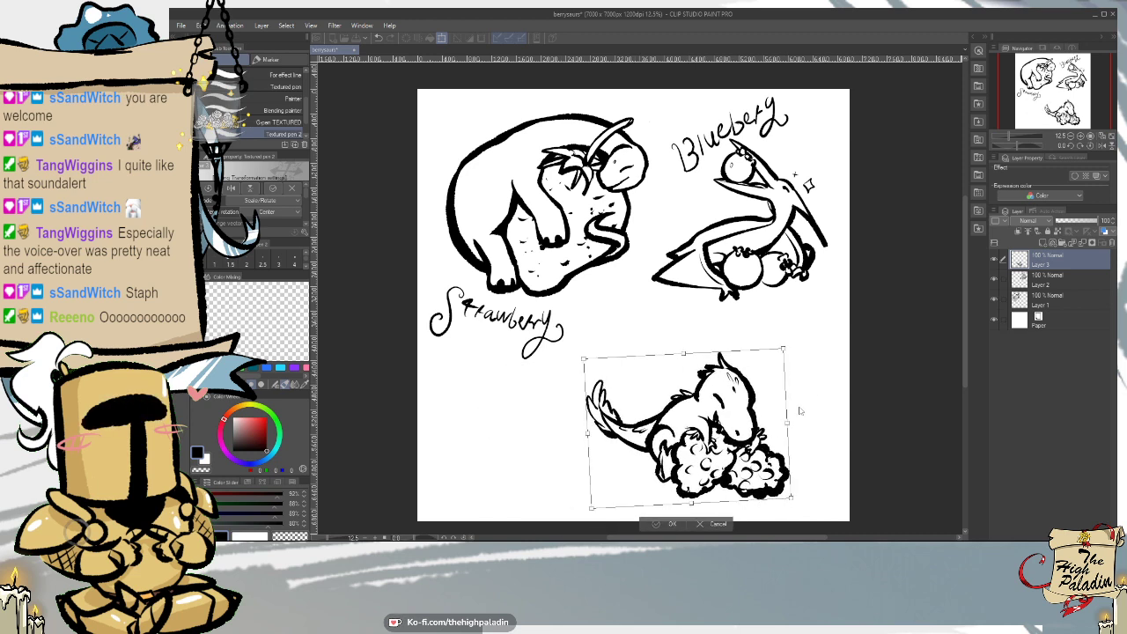
key(Return)
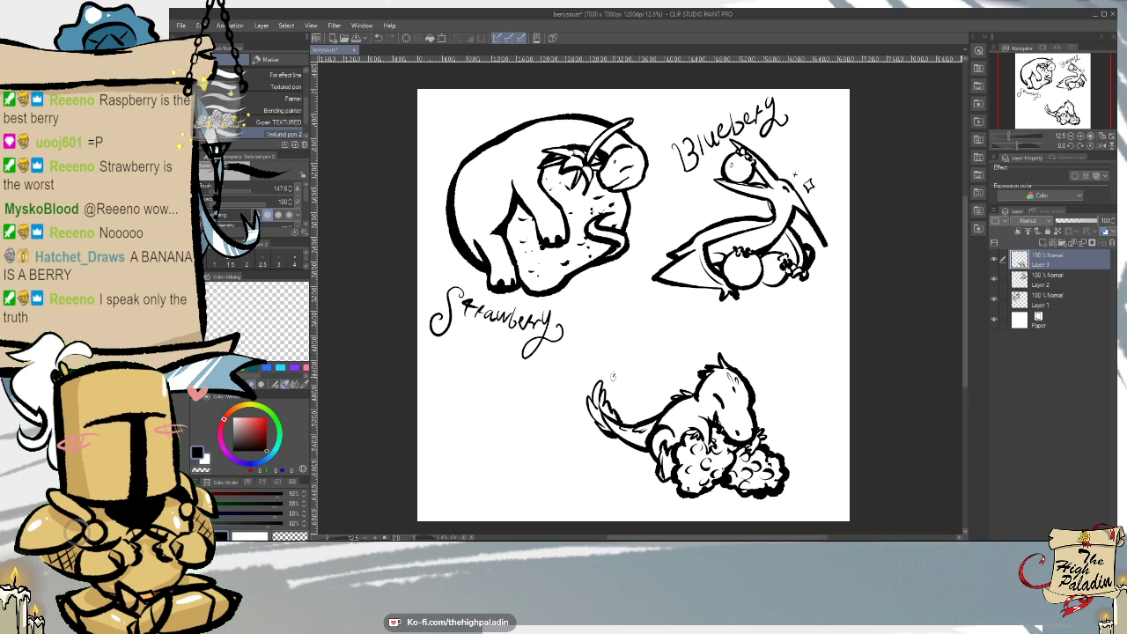
- Hand-letter "Rasberr" in black ink above the feathered dinosaur's back, undoing and redrawing the unsatisfactory letters
mouse_move(615, 383)
mouse_down()
mouse_move(617, 351)
mouse_move(647, 379)
mouse_move(638, 359)
mouse_move(667, 377)
mouse_move(654, 354)
mouse_move(663, 370)
mouse_up()
key(ctrl+z)
key(ctrl+z)
key(ctrl+z)
key(ctrl+z)
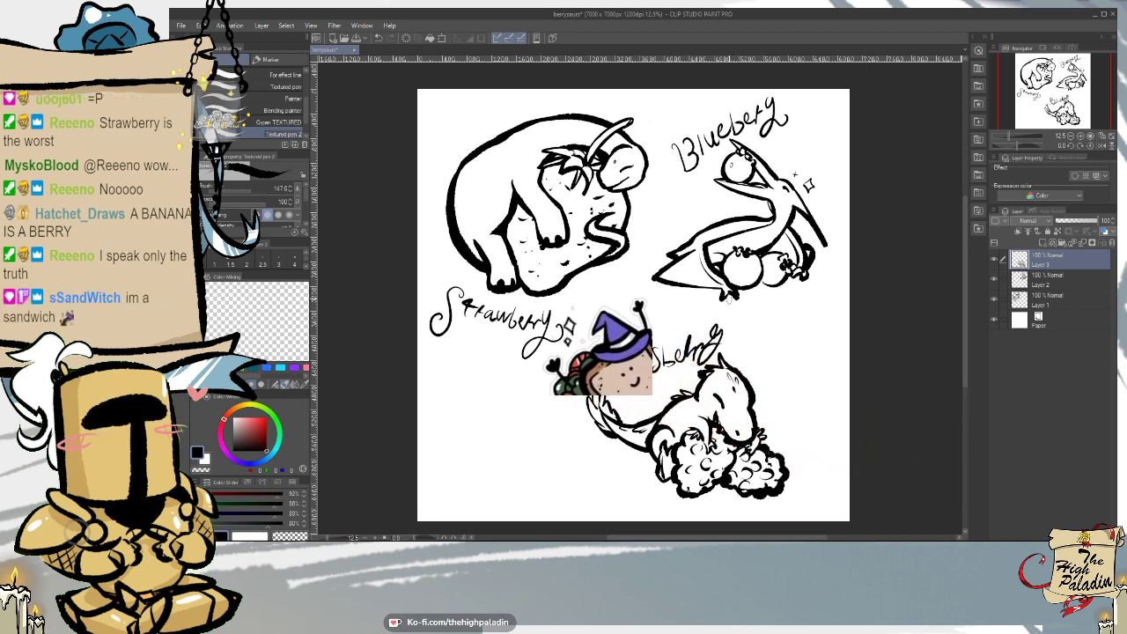
key(ctrl+z)
mouse_move(678, 355)
mouse_down()
mouse_move(730, 339)
mouse_move(738, 353)
mouse_move(745, 342)
mouse_up()
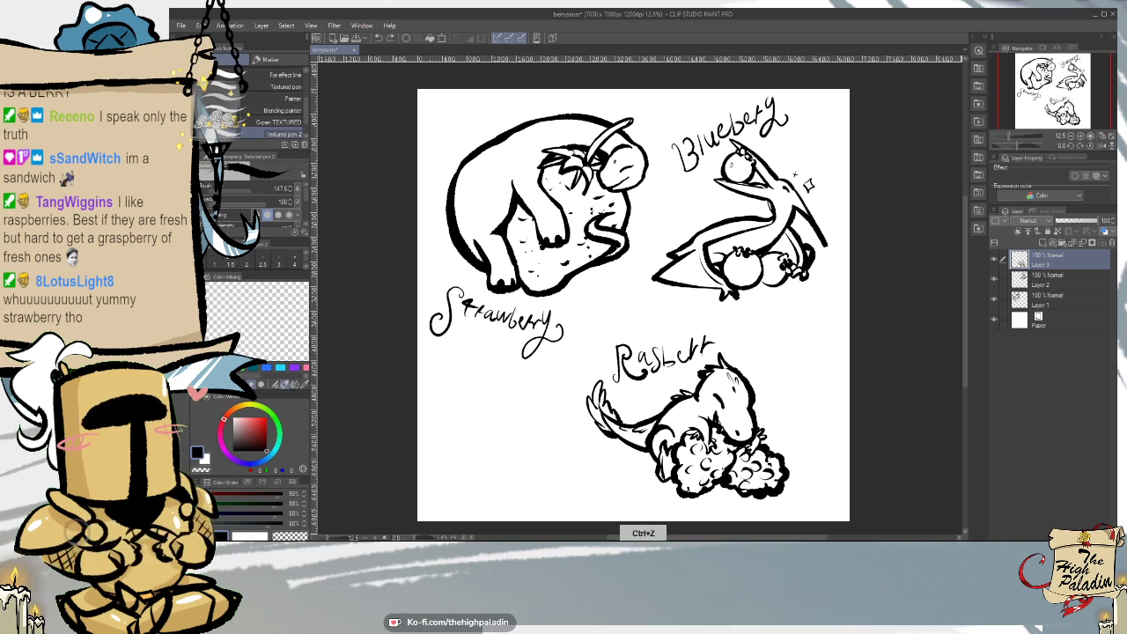
- Lasso the feathered dinosaur without its lettering, shift it slightly down the page and deselect it
key(m)
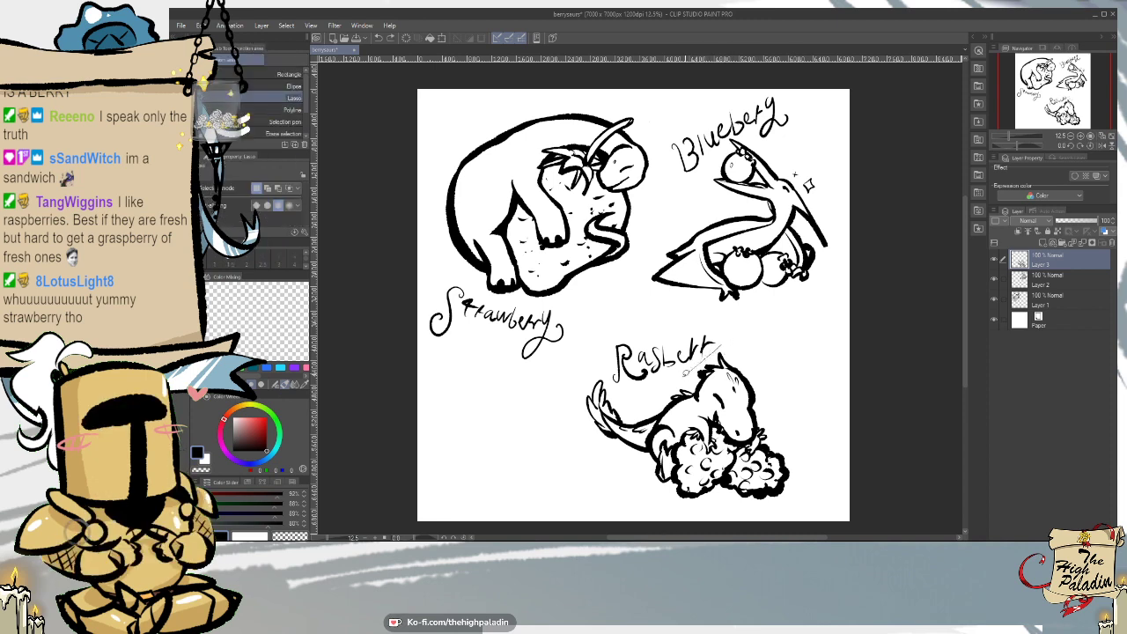
mouse_move(684, 373)
mouse_down()
mouse_move(619, 386)
mouse_move(594, 360)
mouse_move(572, 473)
mouse_move(667, 514)
mouse_move(748, 513)
mouse_move(843, 425)
mouse_move(757, 333)
mouse_up()
click(738, 527)
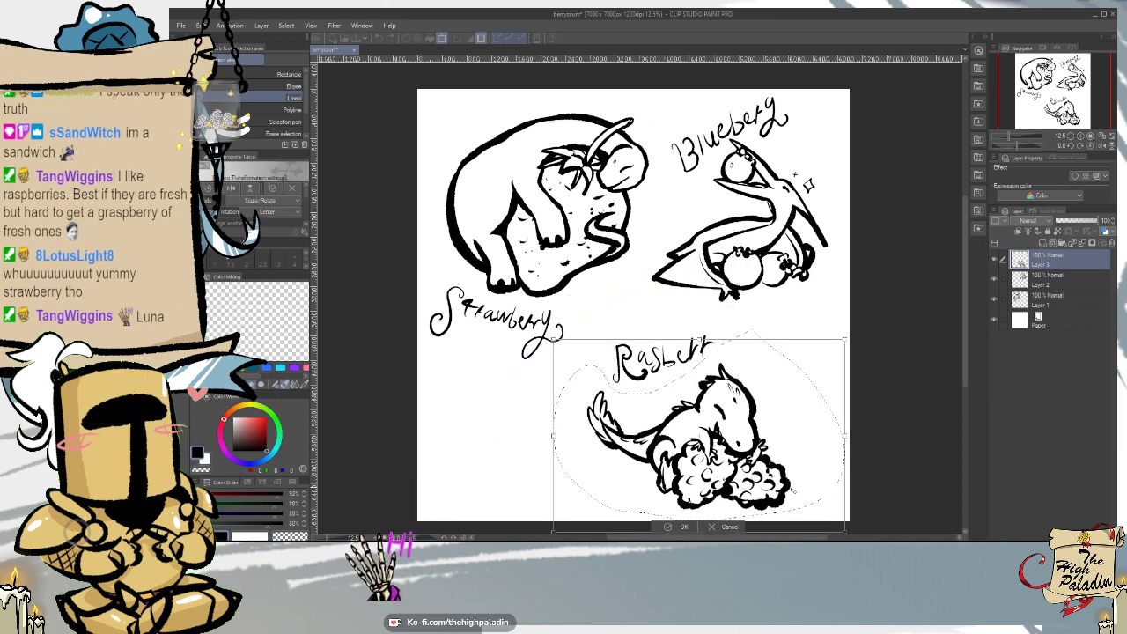
key(Return)
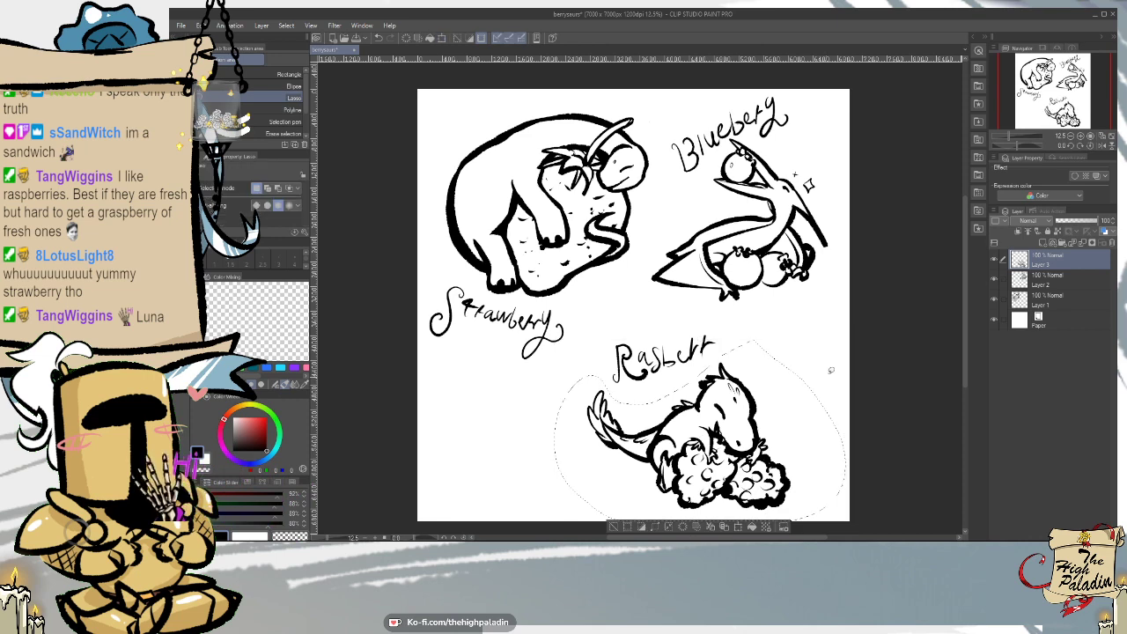
key(ctrl+d)
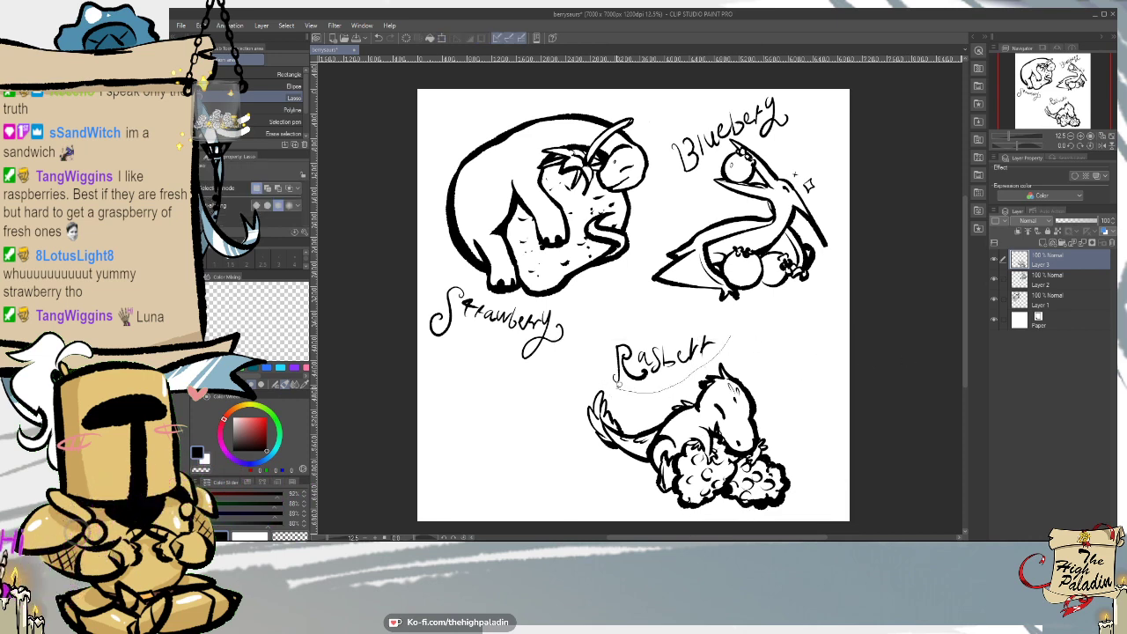
- Lasso and tilt the lettering slightly counterclockwise, and add a looping final "y" to complete "Rasberry"
mouse_move(633, 389)
mouse_down()
mouse_move(695, 313)
mouse_move(723, 394)
mouse_move(738, 384)
mouse_move(698, 381)
mouse_up()
click(701, 408)
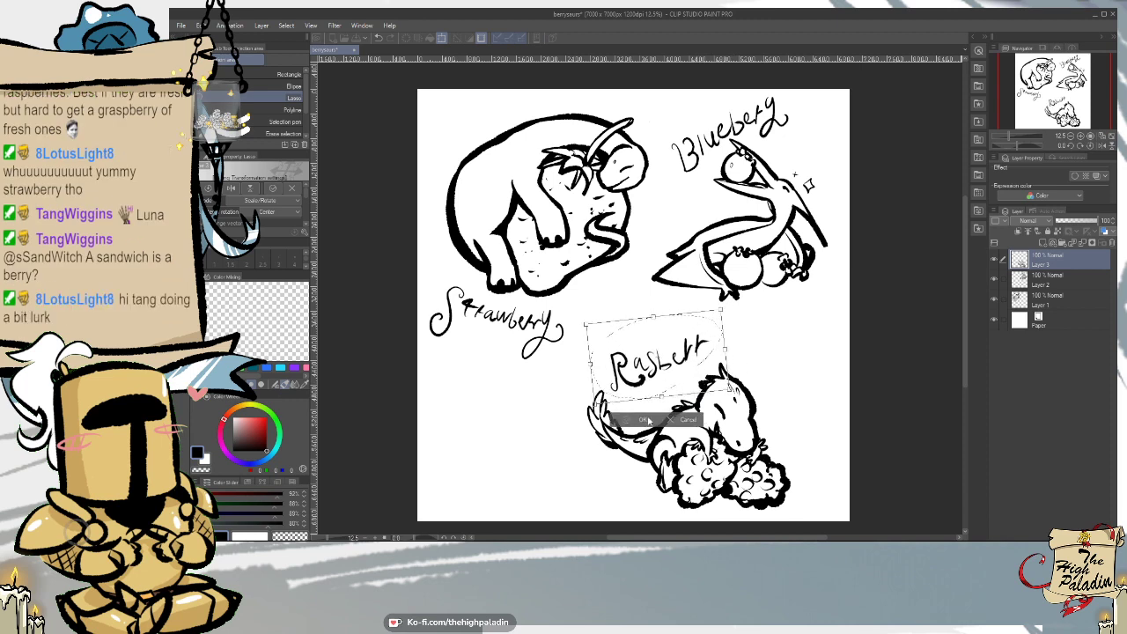
key(Return)
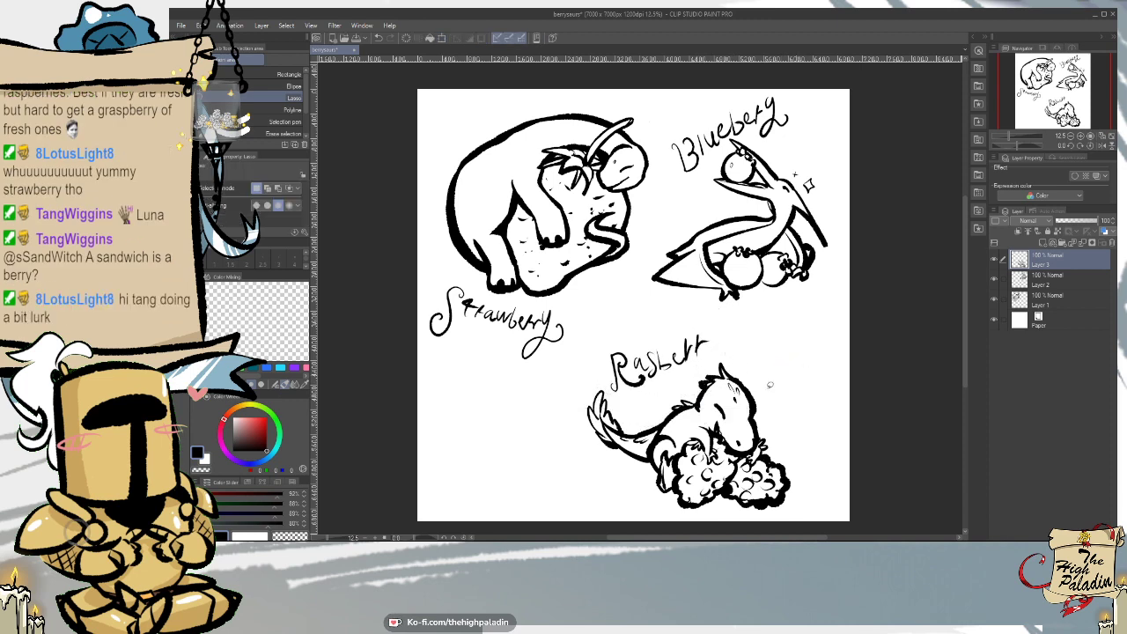
key(p)
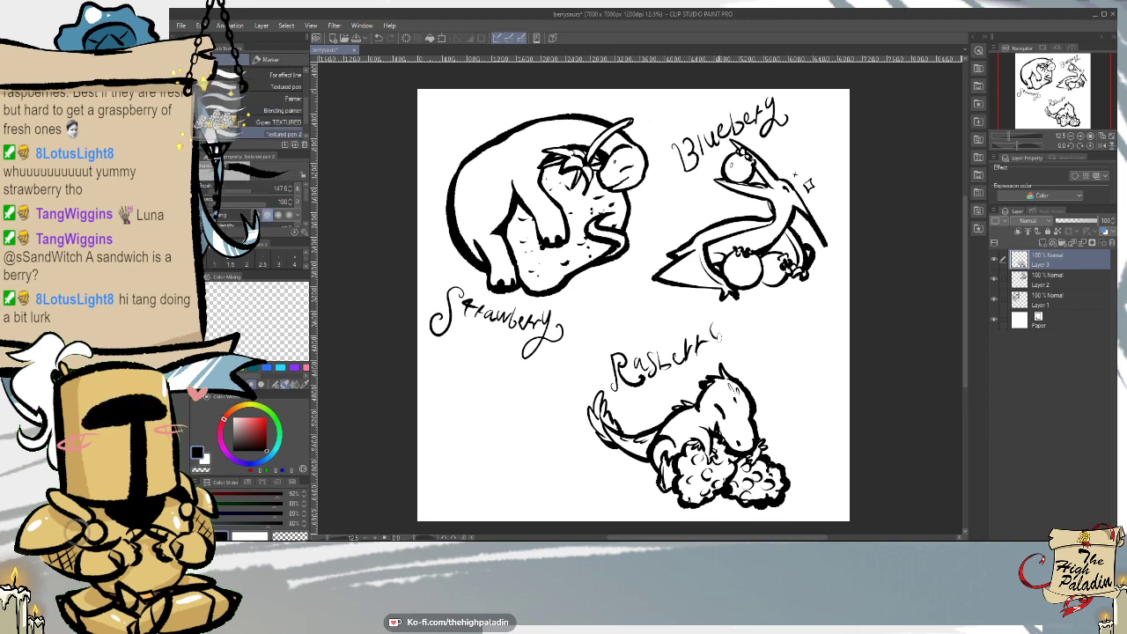
mouse_move(721, 336)
mouse_down()
mouse_move(704, 368)
mouse_move(745, 341)
mouse_up()
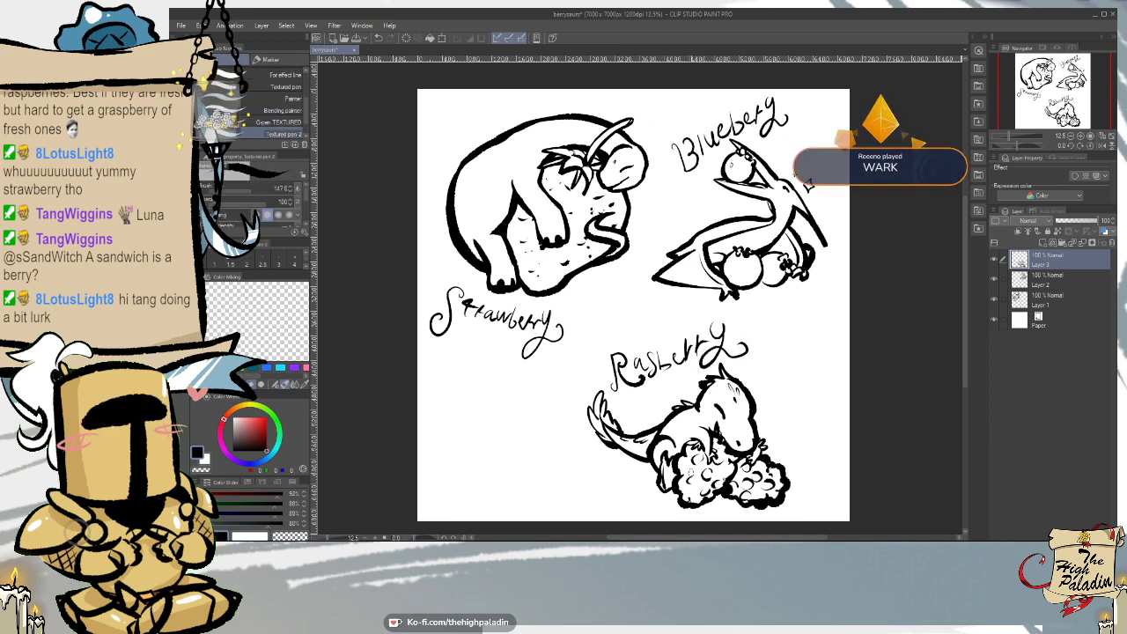
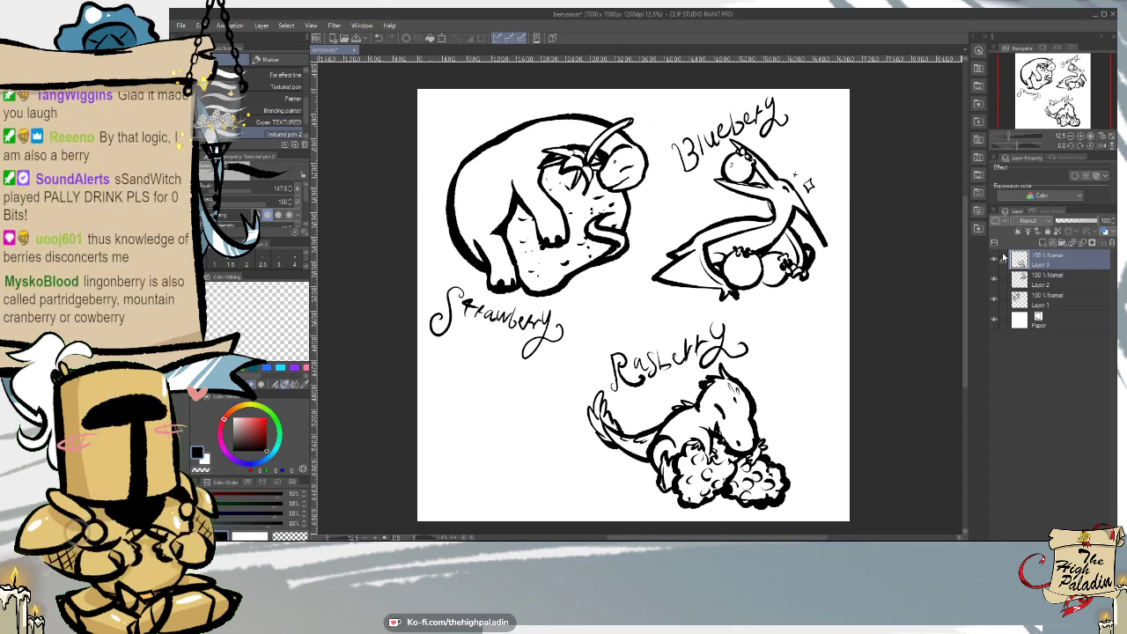
- Ink a small scalloped detail on the feathered dinosaur's cheek, between the closed eye and the hand
scroll(731, 502, up, 3)
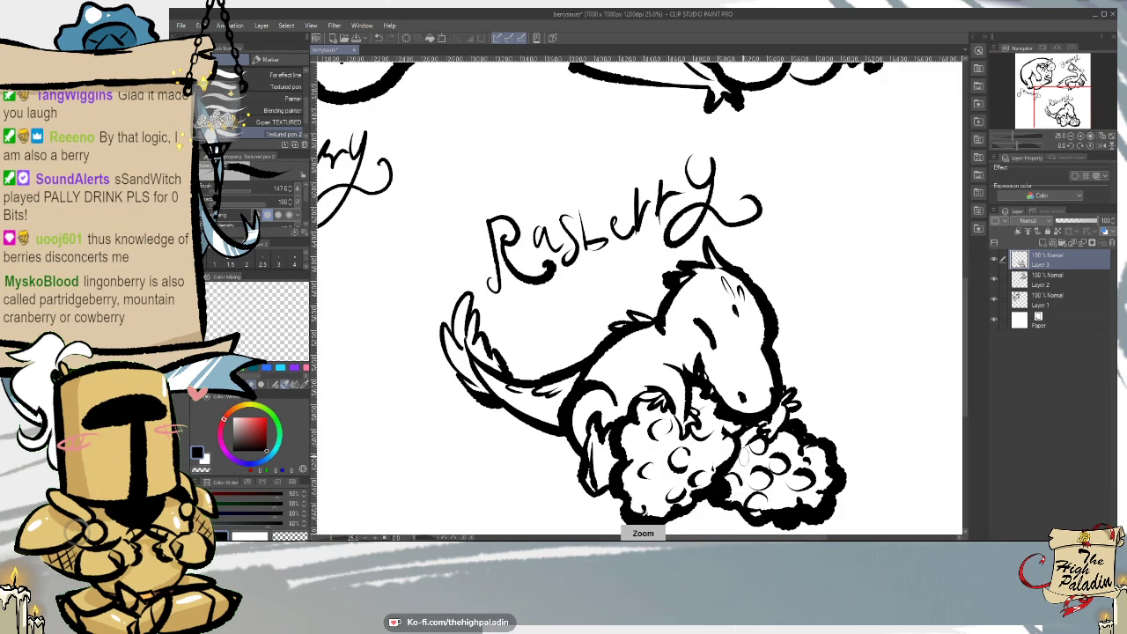
key(e)
key(p)
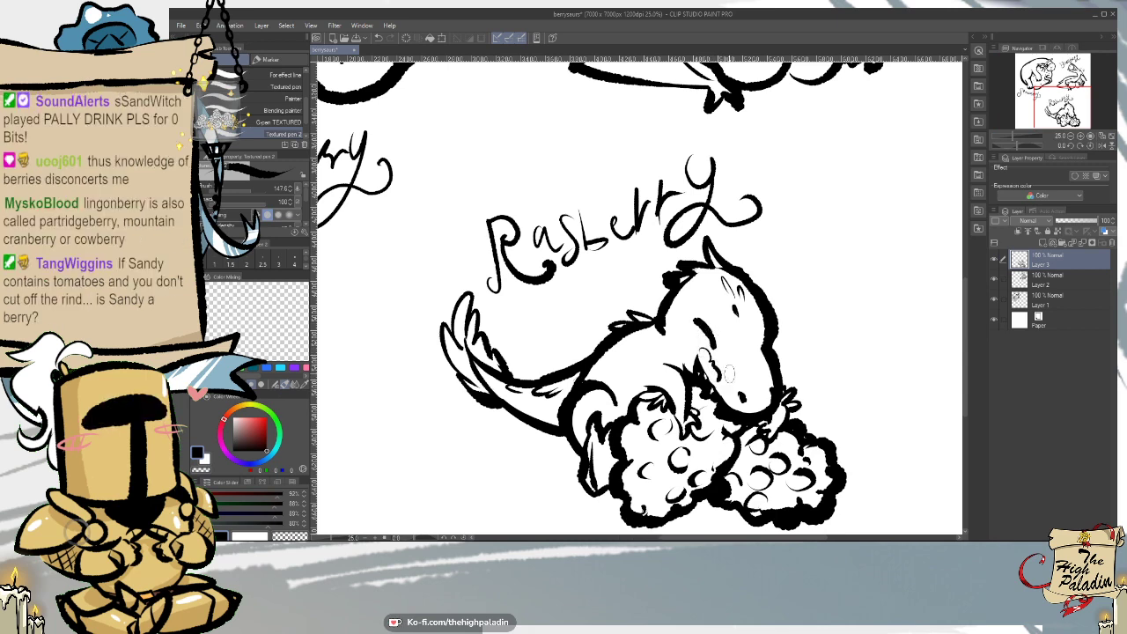
key(ctrl+z)
drag(710, 360, 725, 392)
- Save the berrysaurs file with the whole page in view
scroll(485, 466, down, 2)
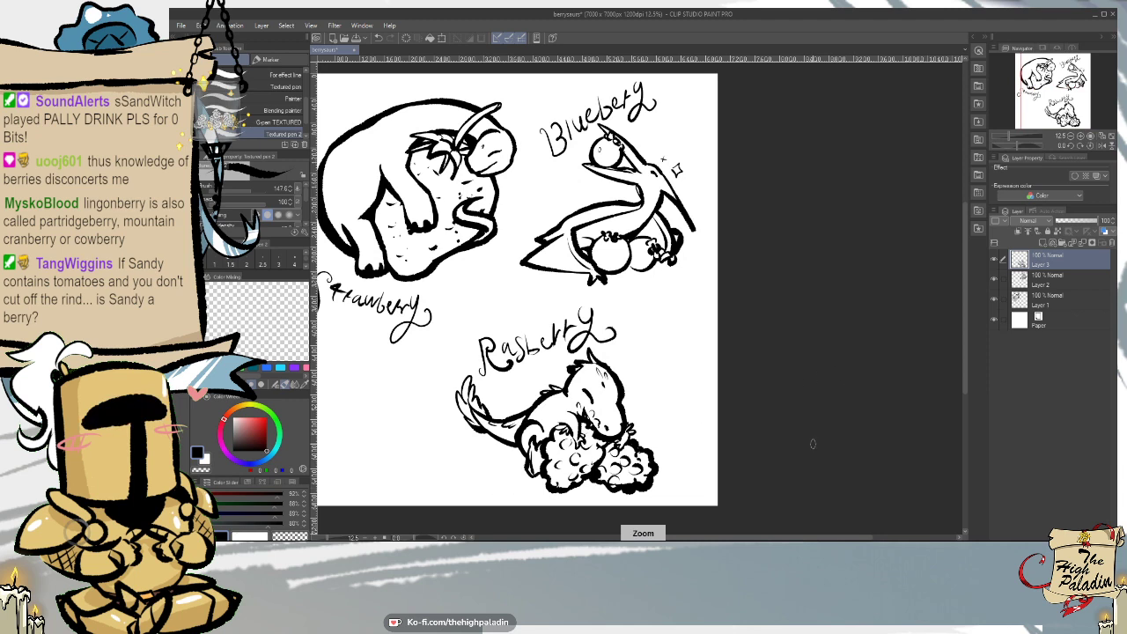
drag(778, 543, 740, 529)
click(182, 27)
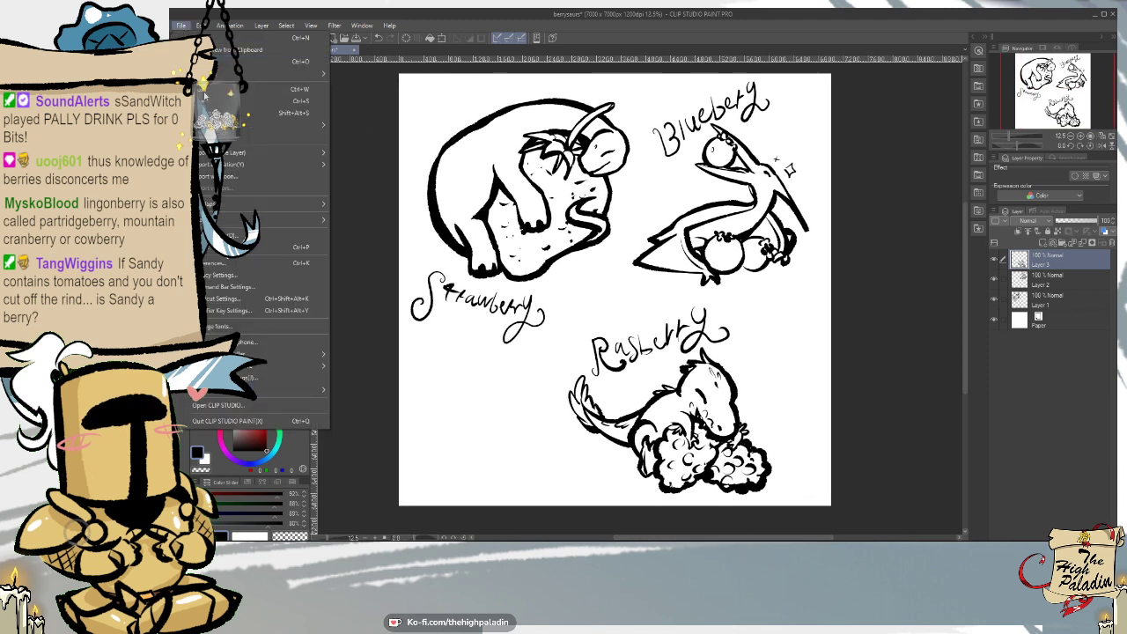
click(211, 102)
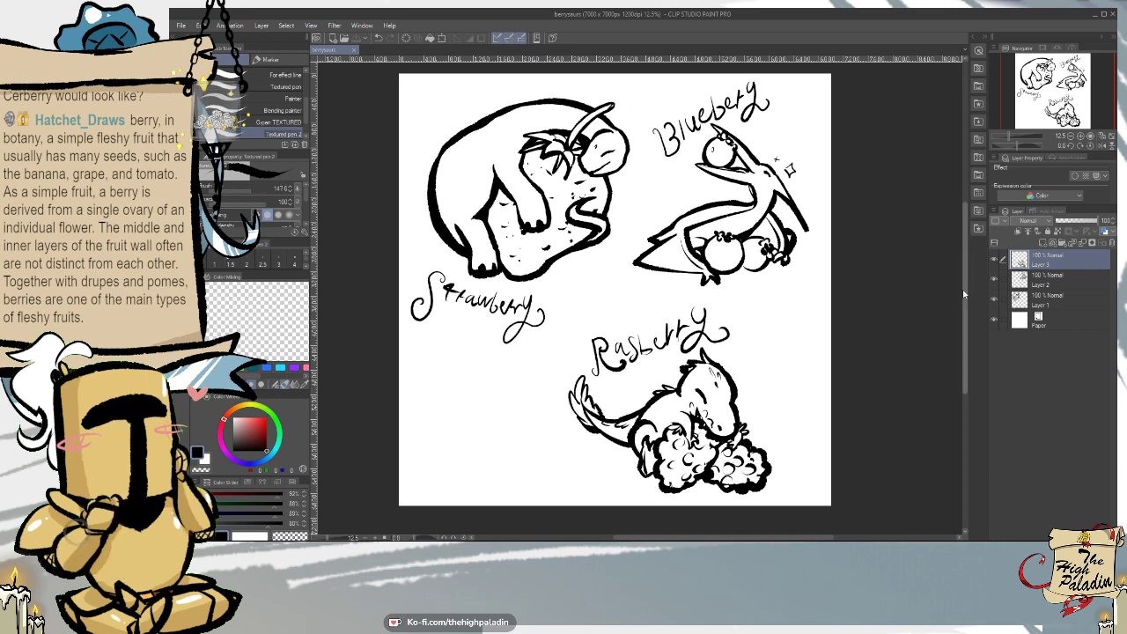
- Create a new layer and ink a round berry below "Strawberry" with a bumpy top, curved horns on both sides and a smiling face
scroll(615, 291, down, 1)
click(1063, 244)
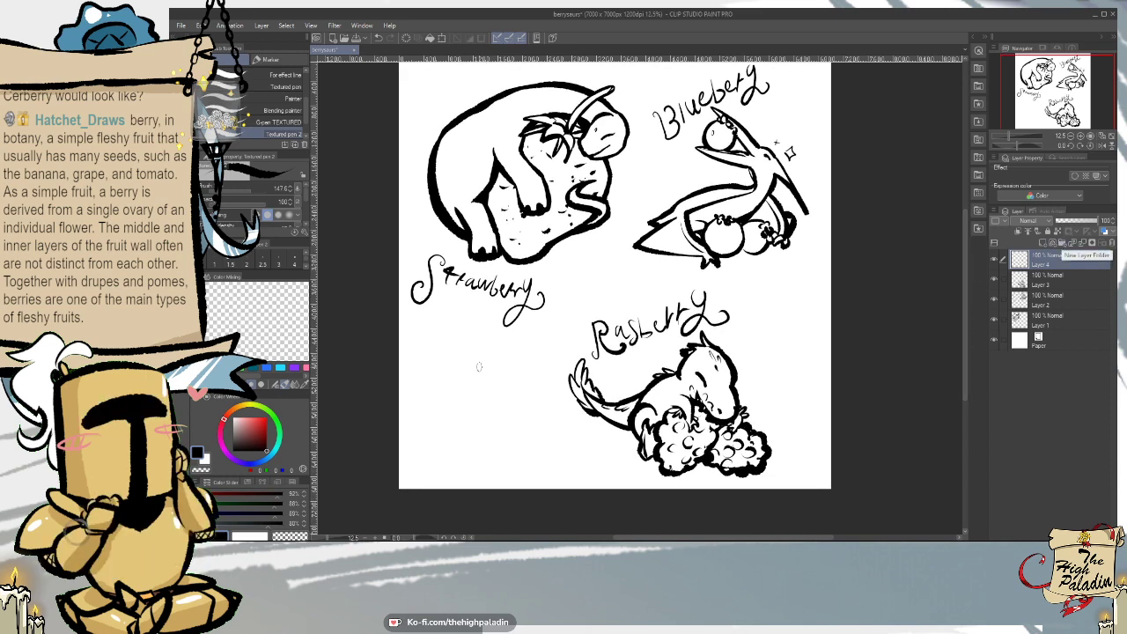
mouse_move(475, 365)
mouse_down()
mouse_move(502, 394)
mouse_move(496, 358)
mouse_move(483, 358)
mouse_up()
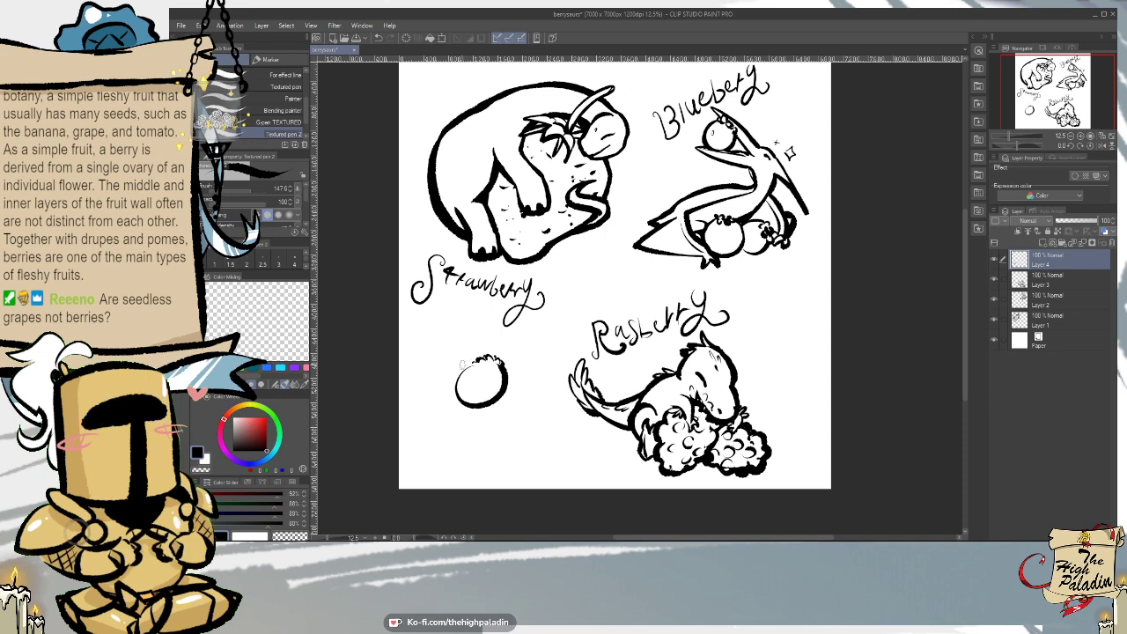
drag(439, 372, 448, 380)
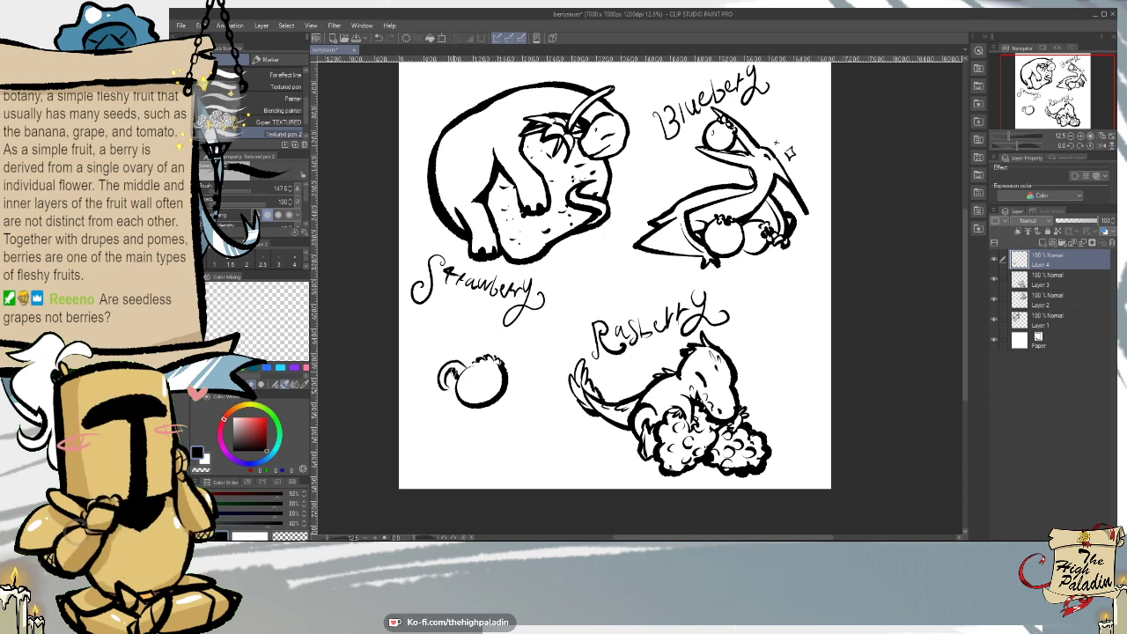
mouse_move(516, 374)
mouse_down()
mouse_move(527, 396)
mouse_move(525, 383)
mouse_move(481, 392)
mouse_up()
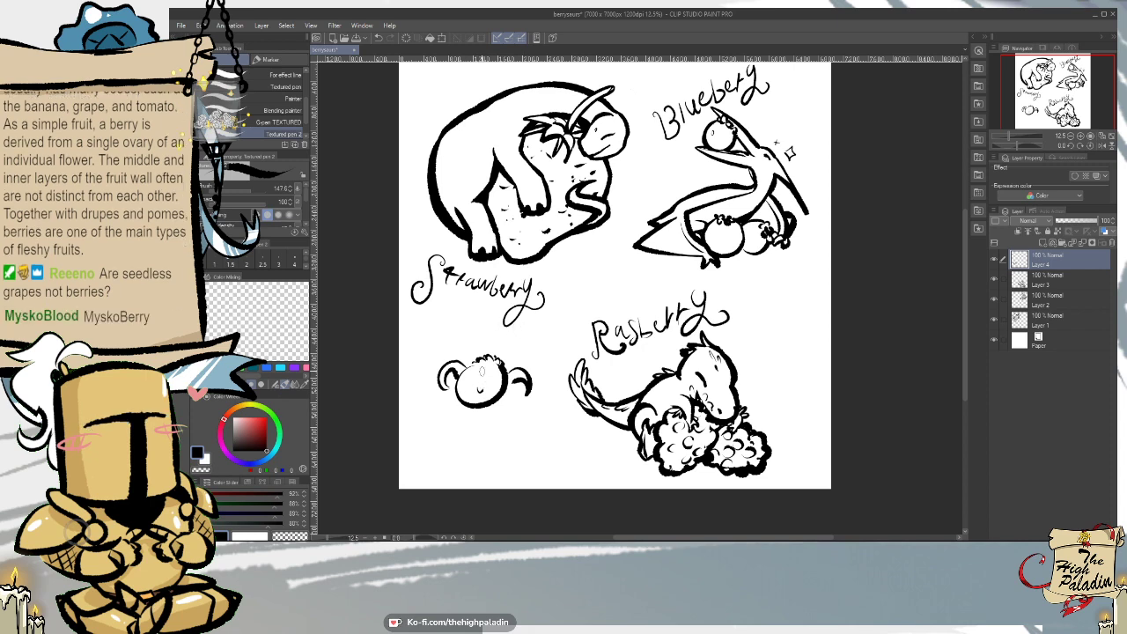
click(484, 377)
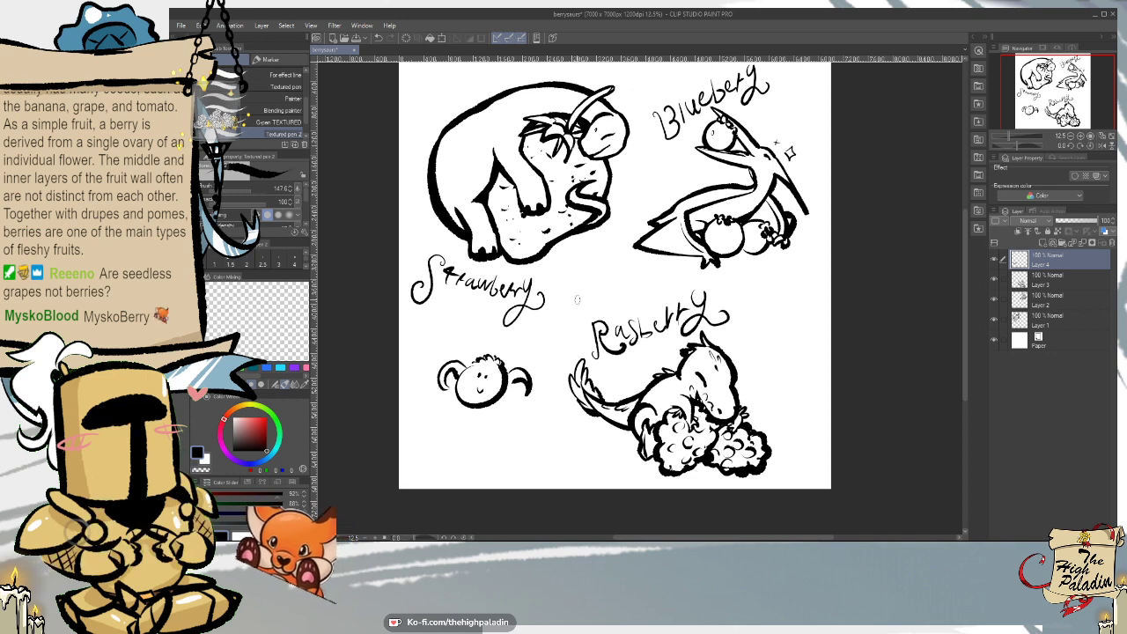
- Erase the curved horns from both sides of the smiling berry
key(e)
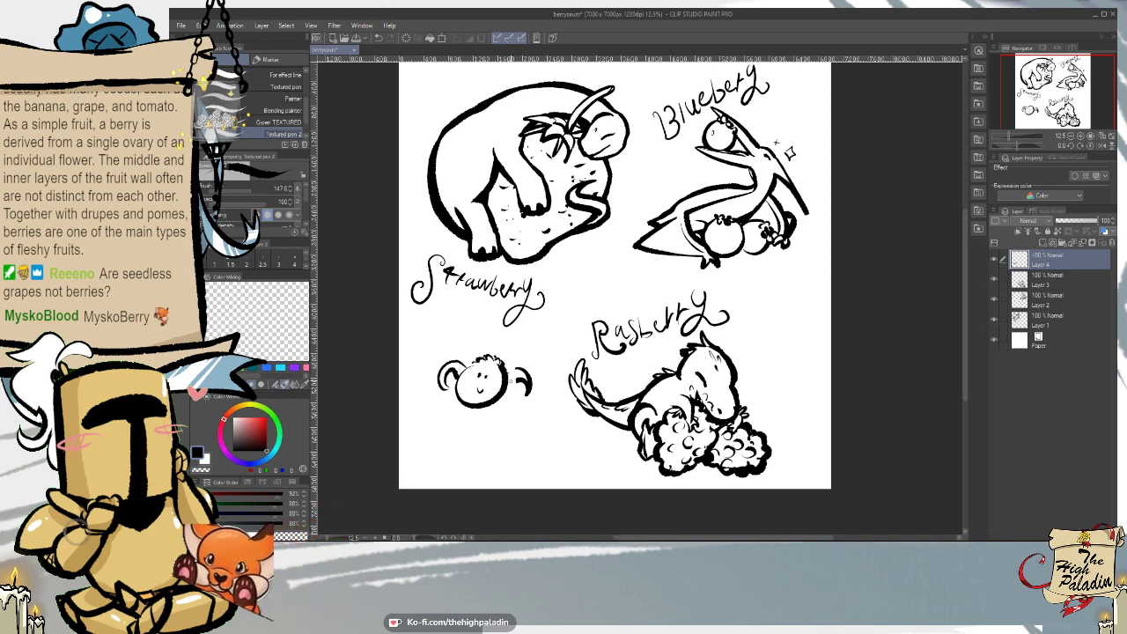
mouse_move(516, 371)
mouse_down()
mouse_move(521, 393)
mouse_move(535, 375)
mouse_up()
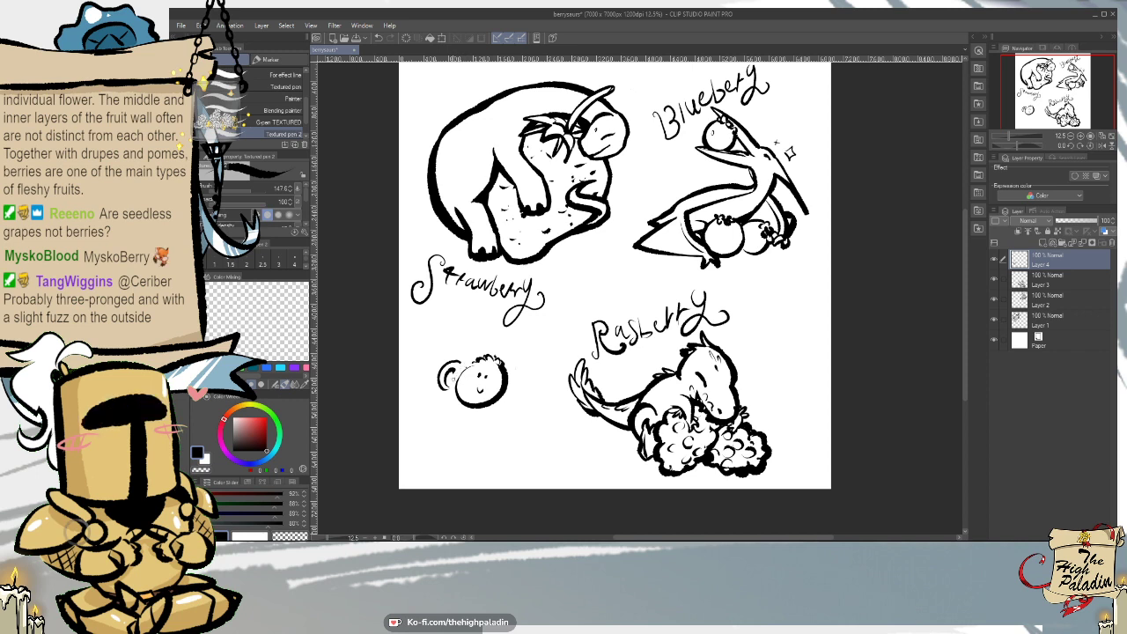
drag(436, 400, 438, 380)
- Try out a small ear on the upper-left edge of the smiling berry and undo the attempts
key(p)
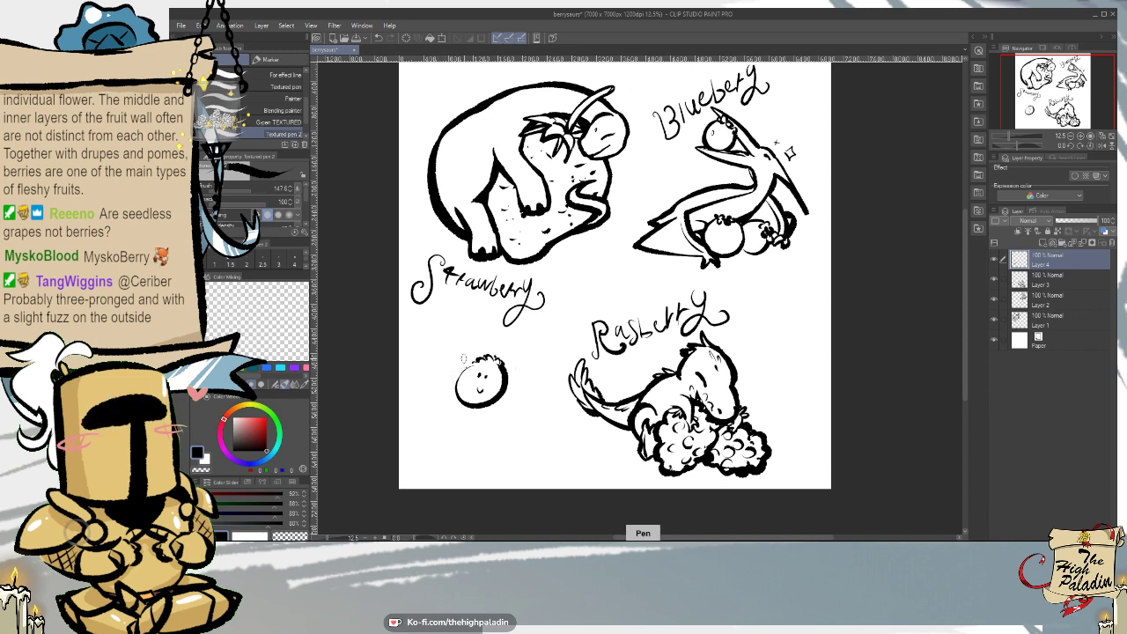
drag(458, 361, 457, 380)
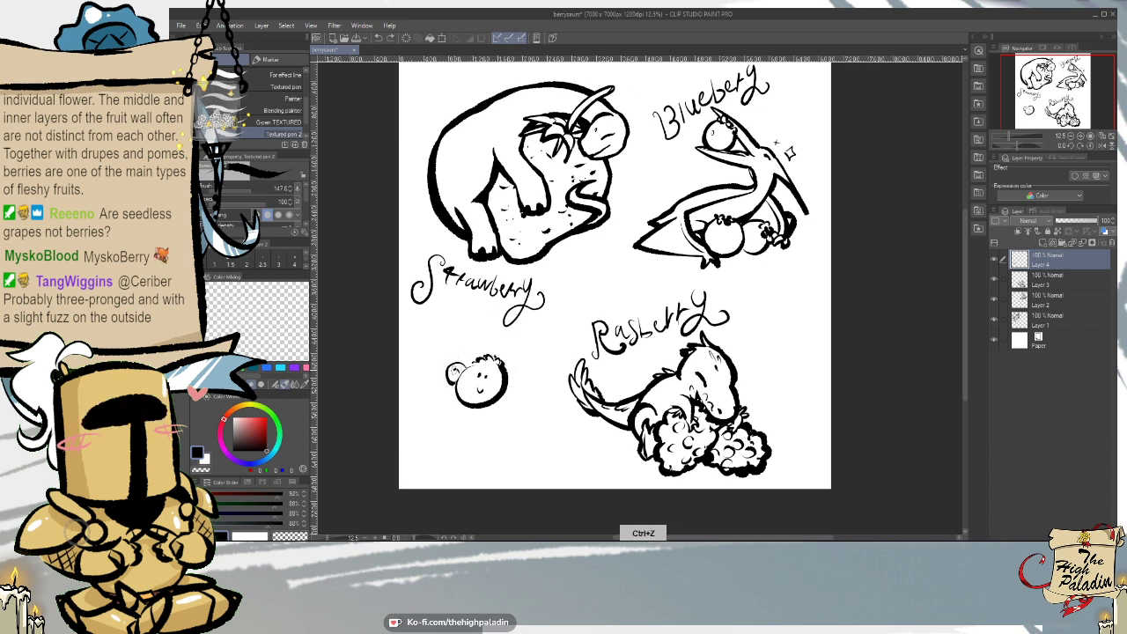
key(ctrl+z)
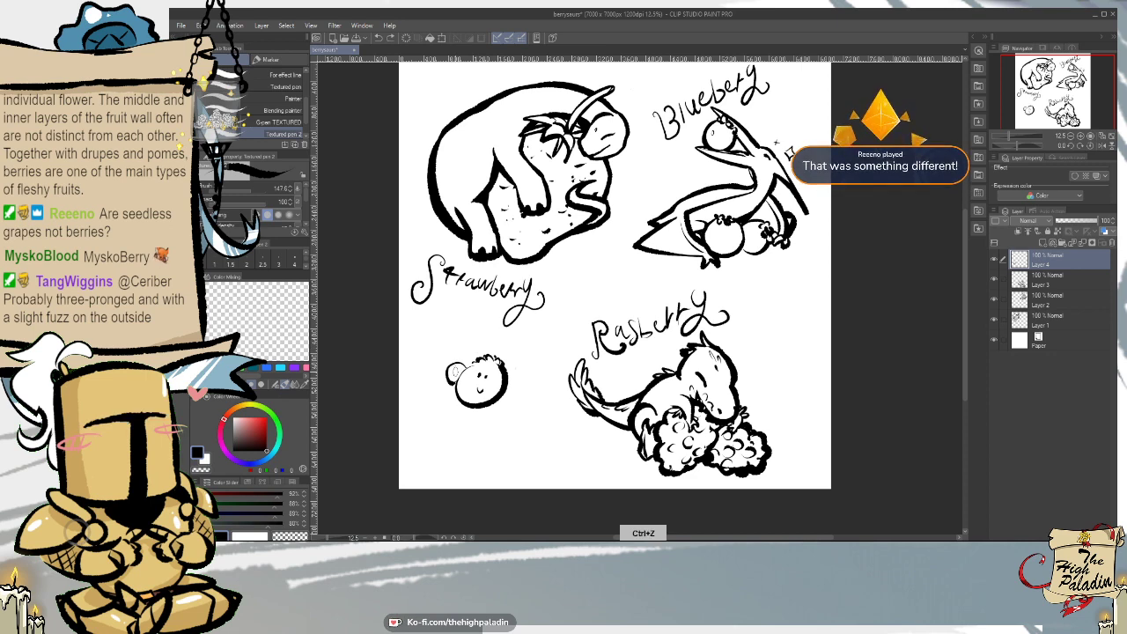
drag(445, 370, 456, 383)
key(e)
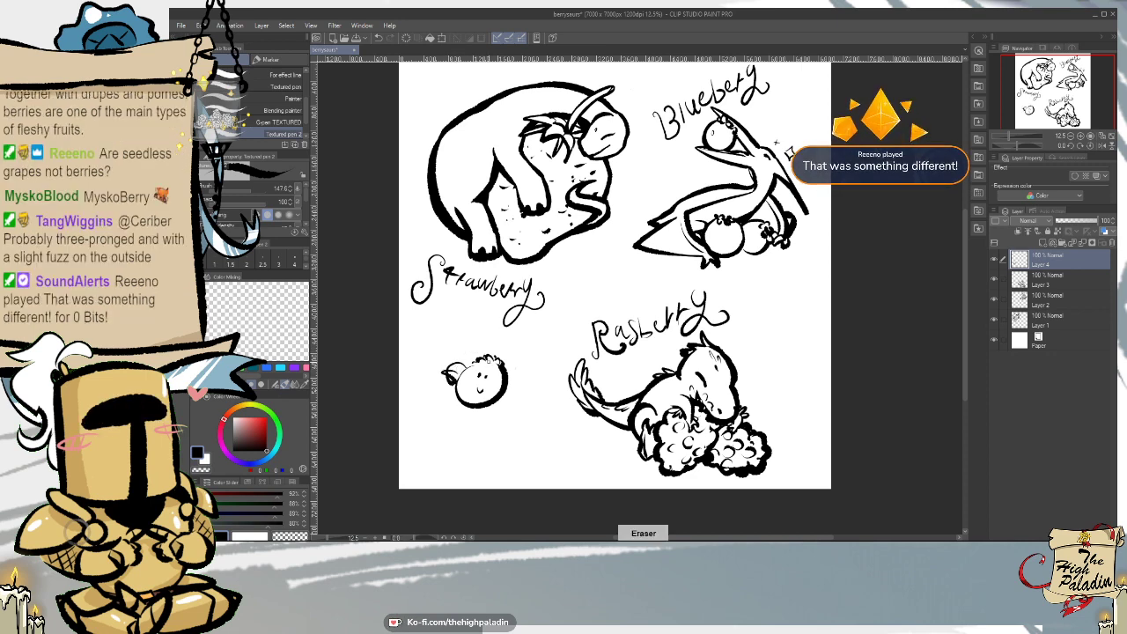
key(ctrl+z)
key(ctrl+z)
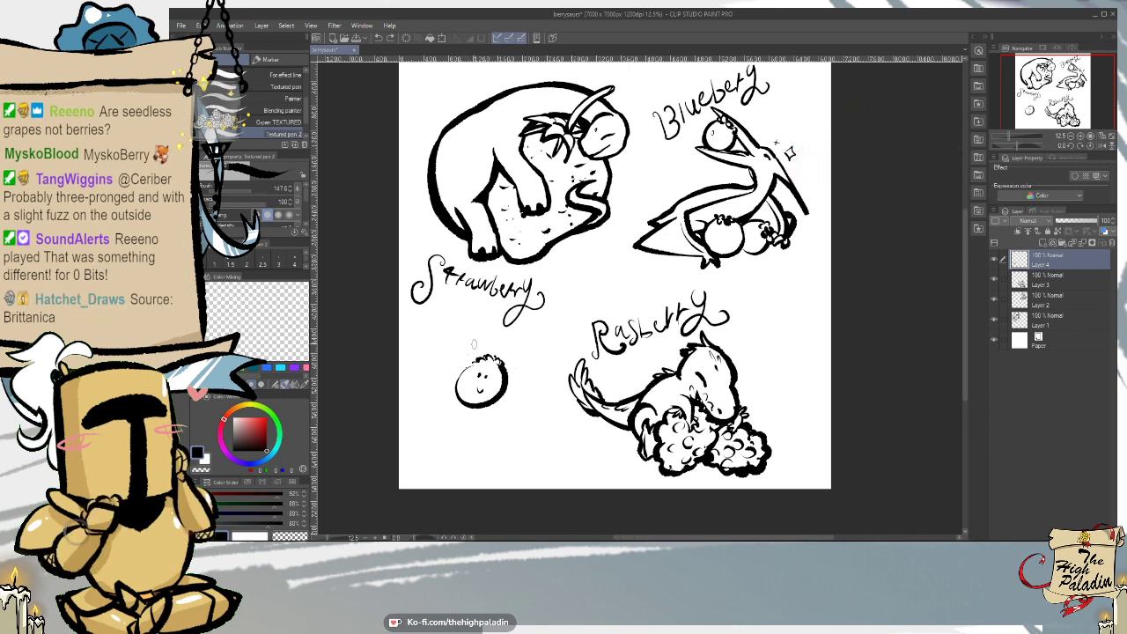
- Try out small ears on both sides of the smiling berry and undo the attempts
mouse_move(457, 373)
mouse_down()
mouse_move(449, 388)
mouse_move(514, 400)
mouse_up()
key(ctrl+z)
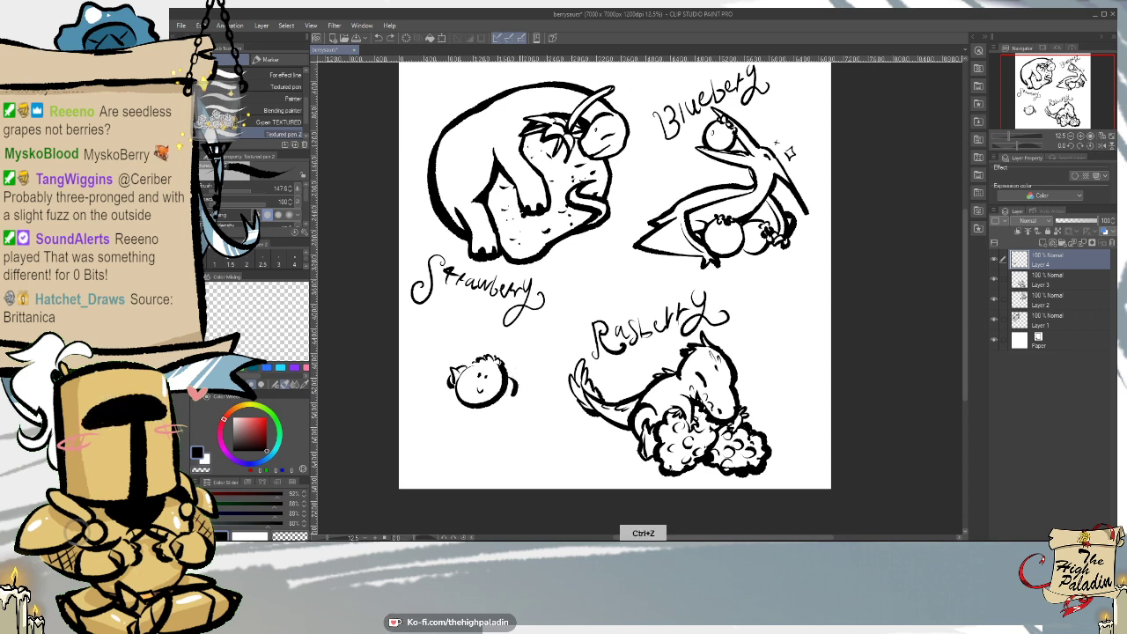
key(ctrl+z)
drag(516, 388, 513, 394)
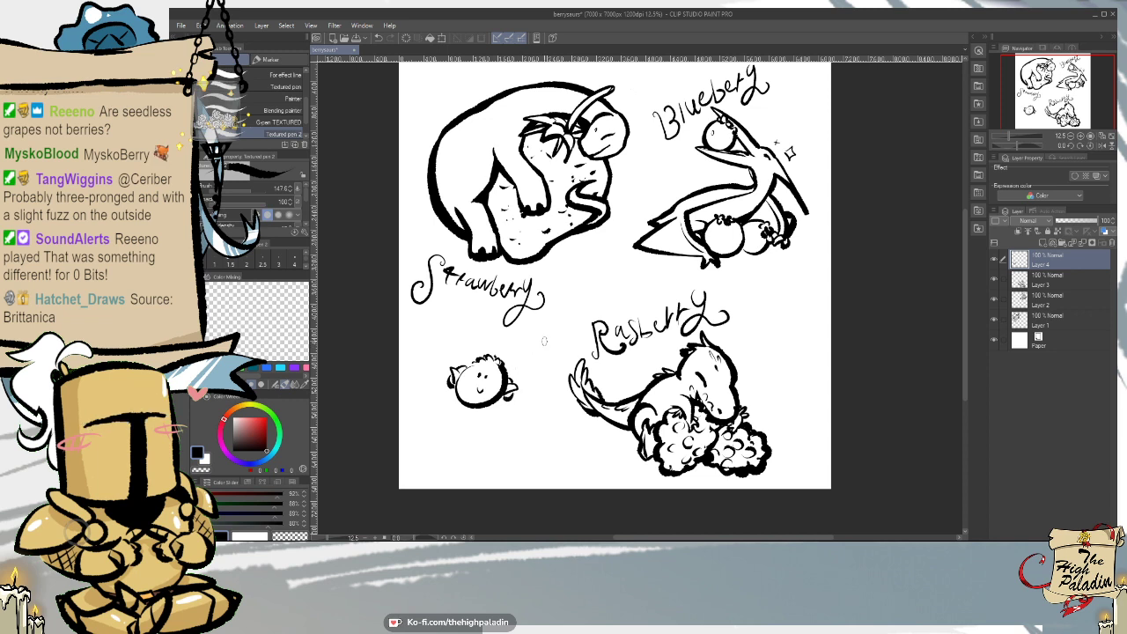
key(ctrl+z)
key(ctrl+z)
key(ctrl+z)
key(ctrl+z)
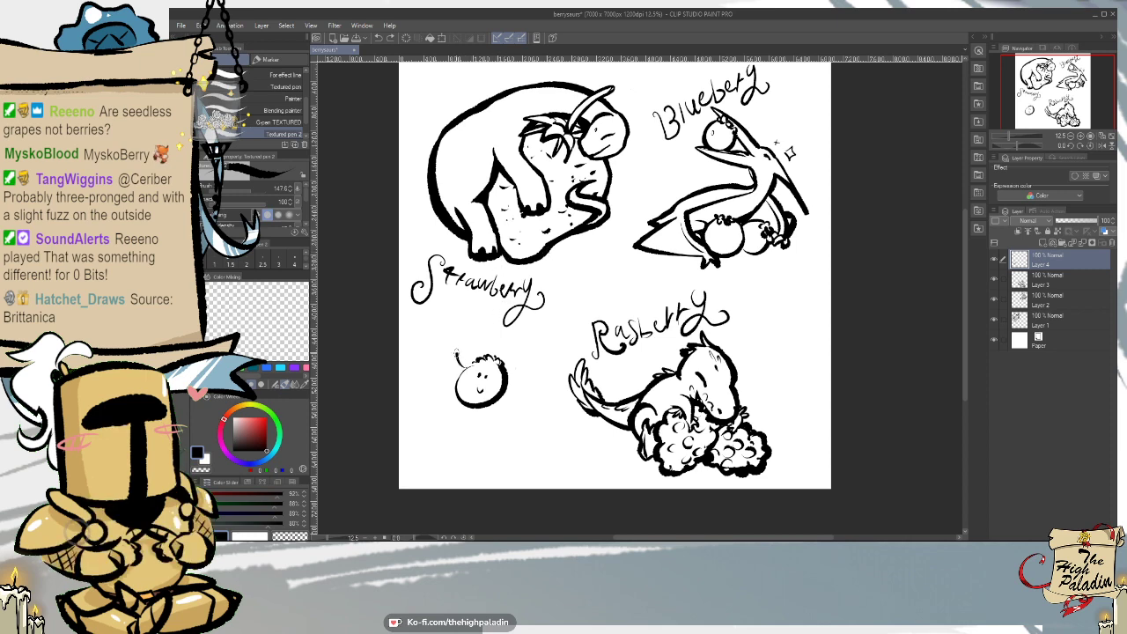
- Ink a curved horn on each side of the smiling berry and letter "Cerberry" beneath it
mouse_move(457, 352)
mouse_down()
mouse_move(455, 379)
mouse_move(507, 393)
mouse_up()
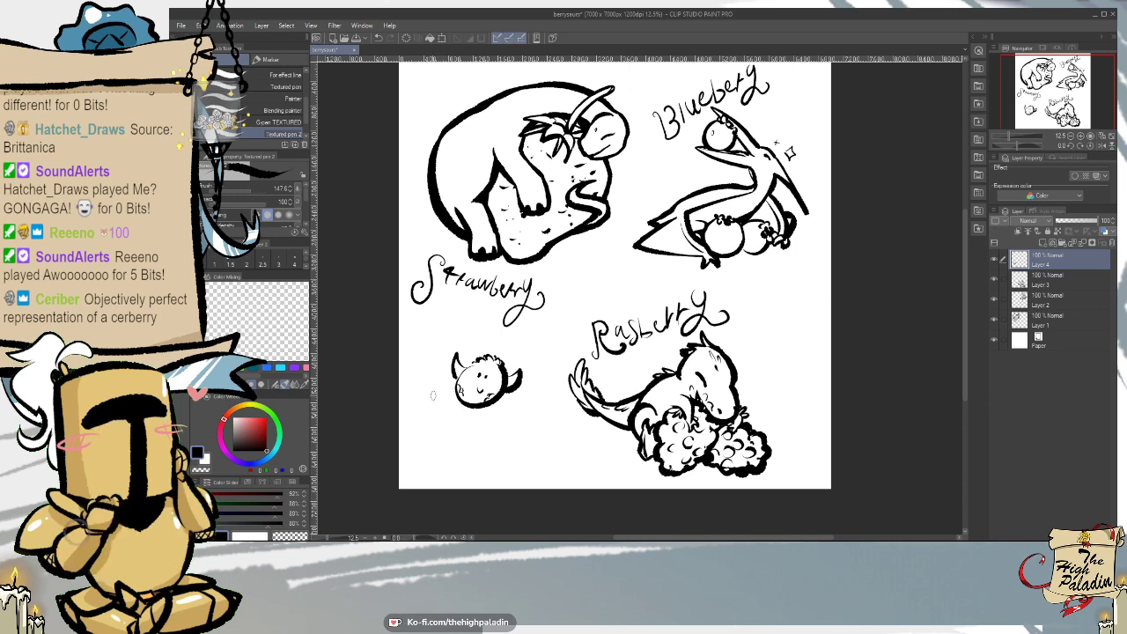
mouse_move(440, 407)
mouse_down()
mouse_move(422, 411)
mouse_move(496, 429)
mouse_up()
drag(502, 421, 465, 467)
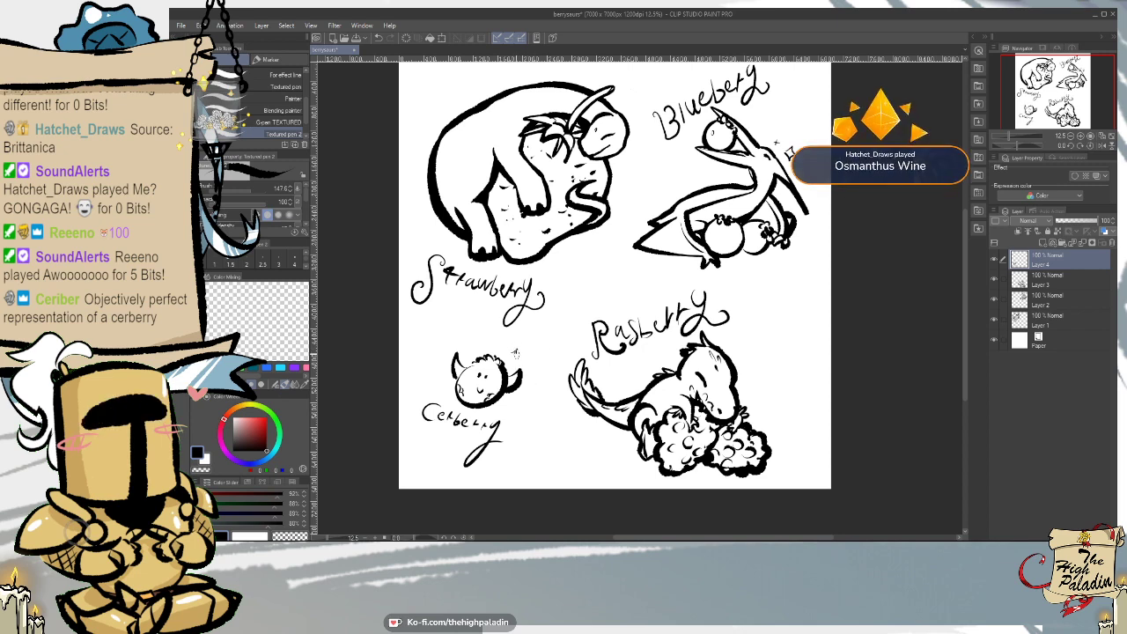
- Ink small sparkles beside the upper-right and lower-left edges of the horned berry
drag(504, 342, 508, 347)
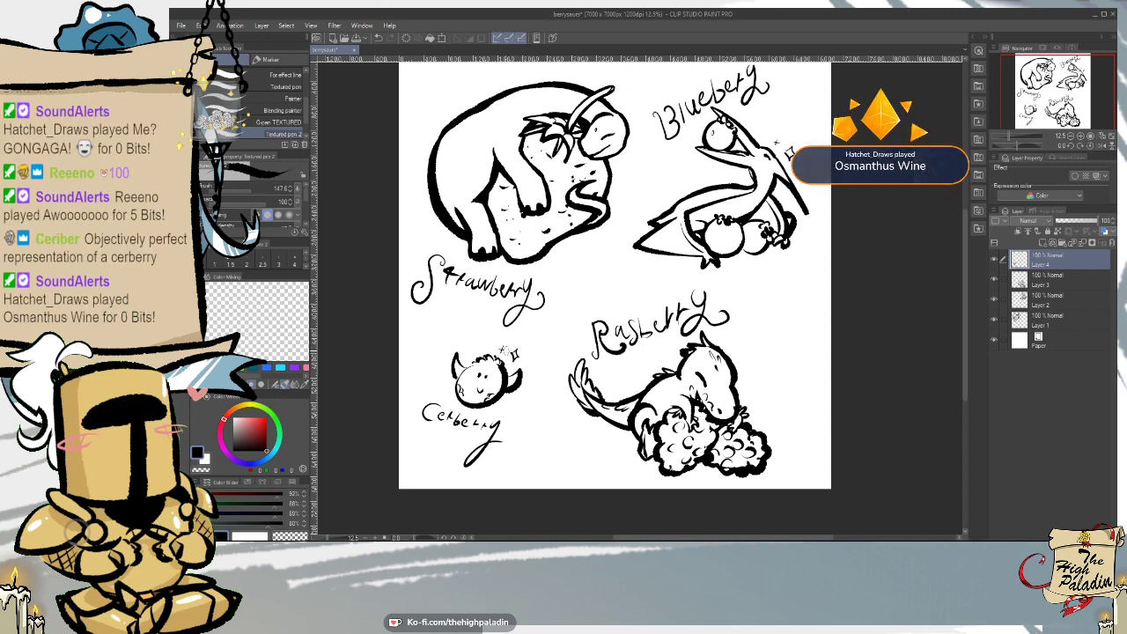
drag(438, 375, 437, 377)
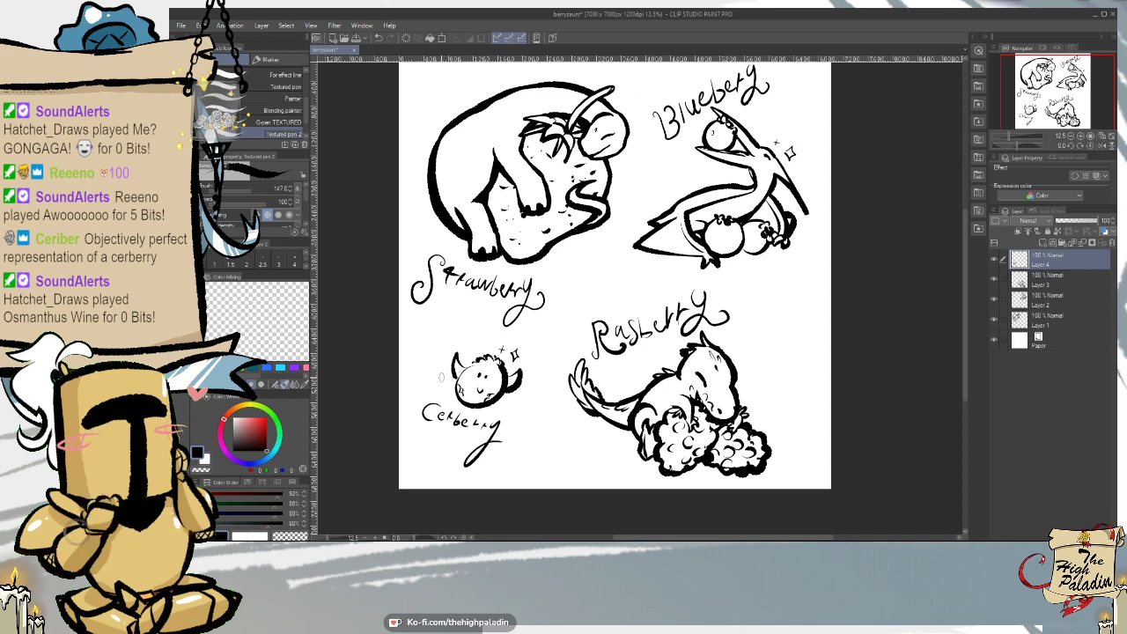
drag(437, 385, 447, 400)
drag(445, 396, 451, 397)
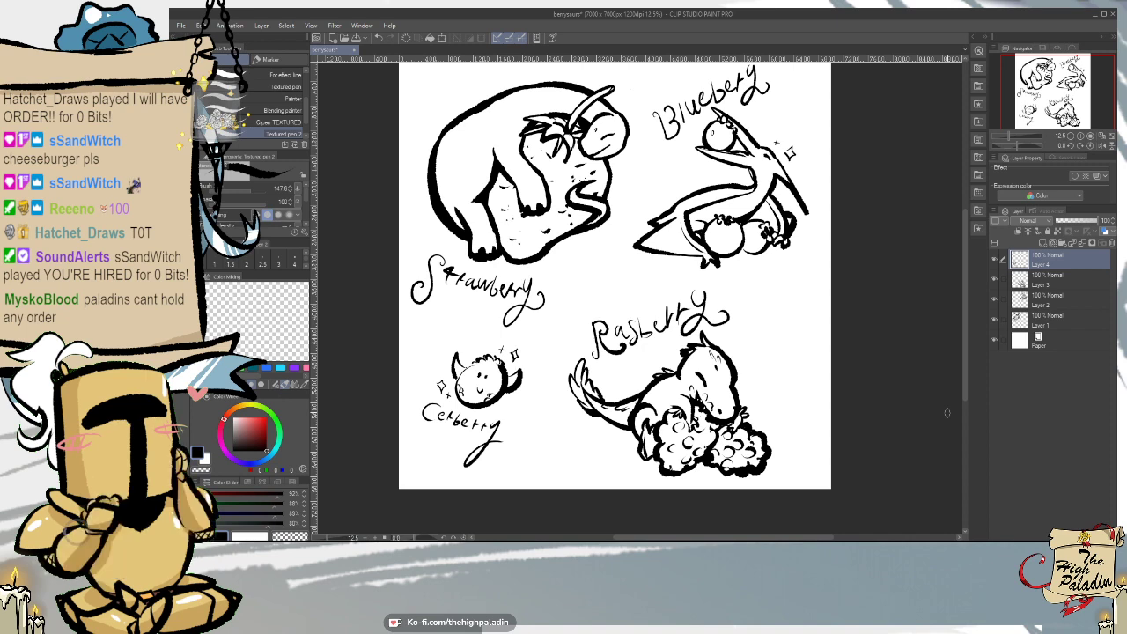
click(995, 259)
click(995, 259)
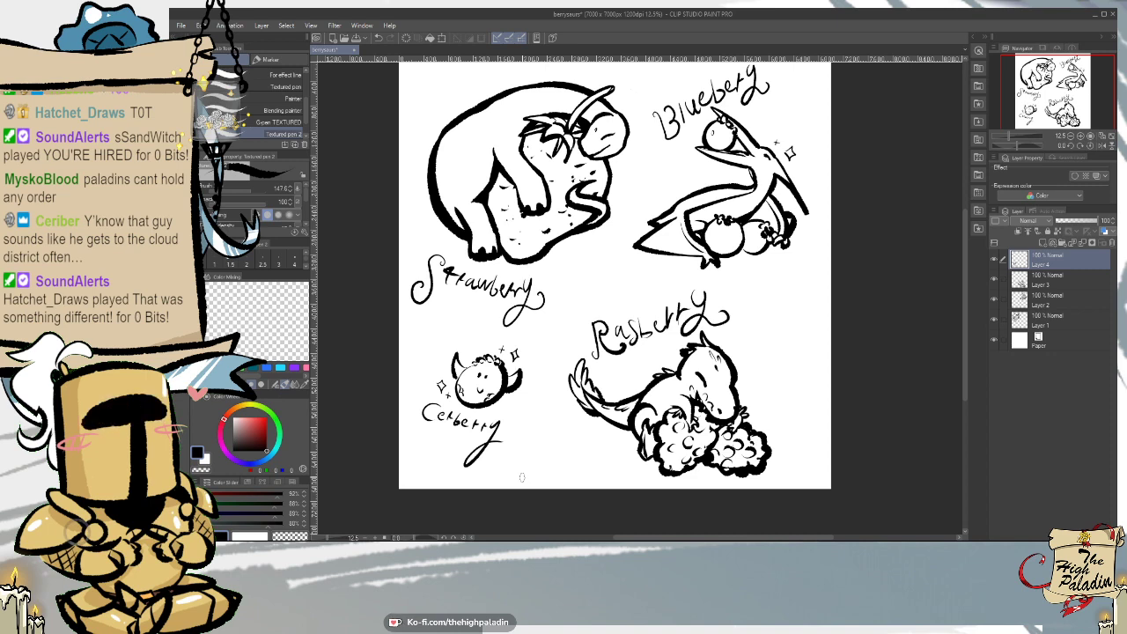
- Shift the "Cerberry" drawing slightly up and to the left, and add a new layer above it
scroll(965, 250, up, 1)
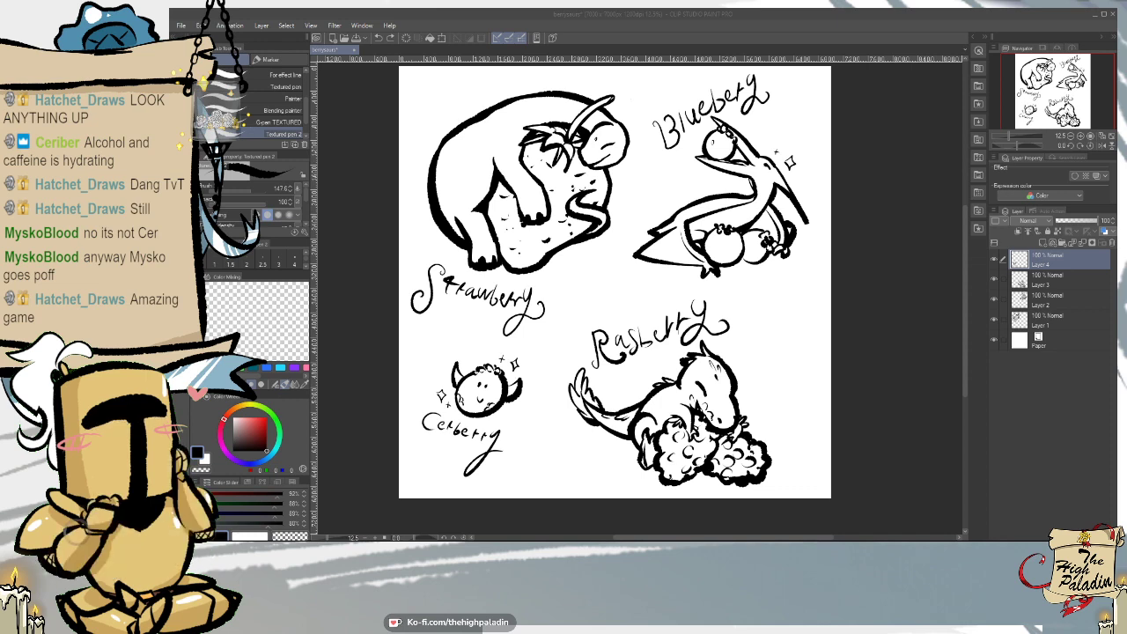
key(k)
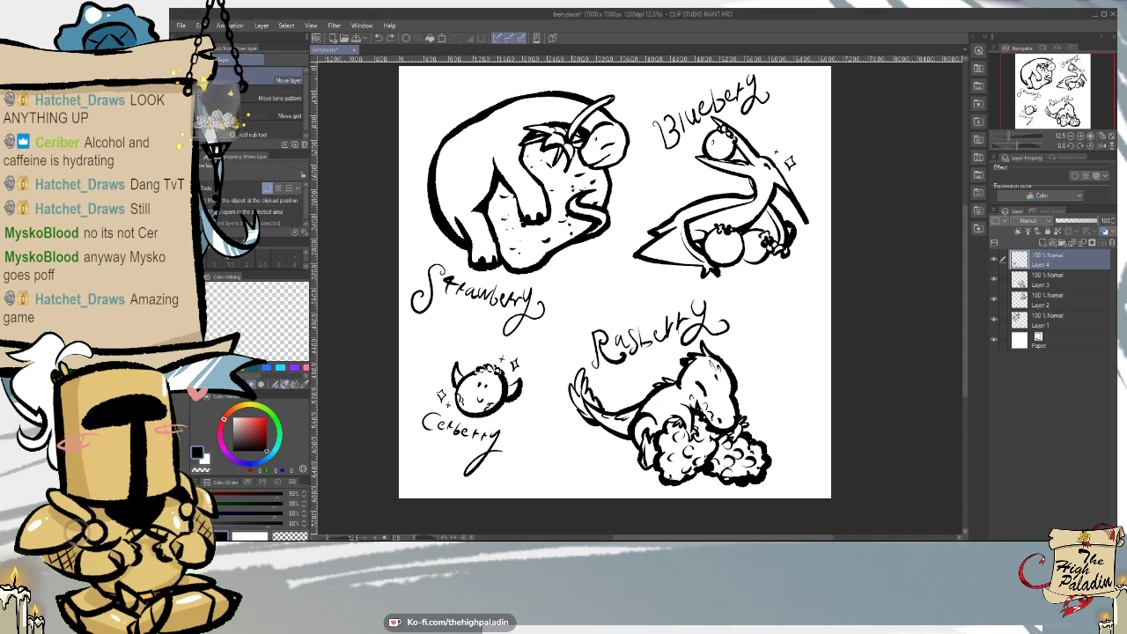
drag(697, 470, 695, 458)
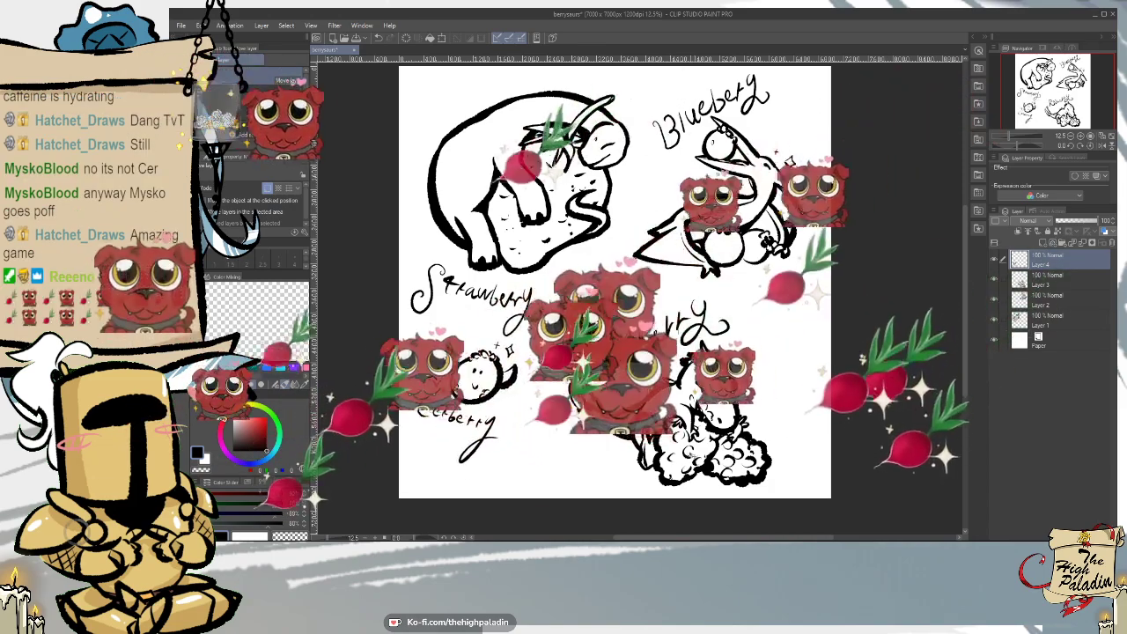
click(1044, 242)
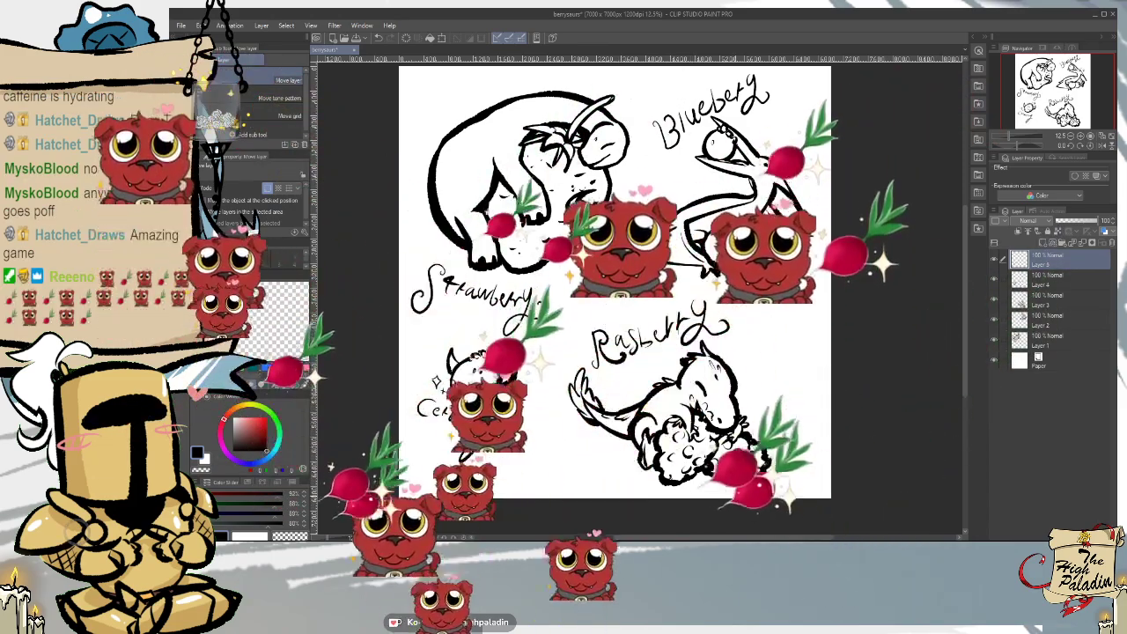
key(p)
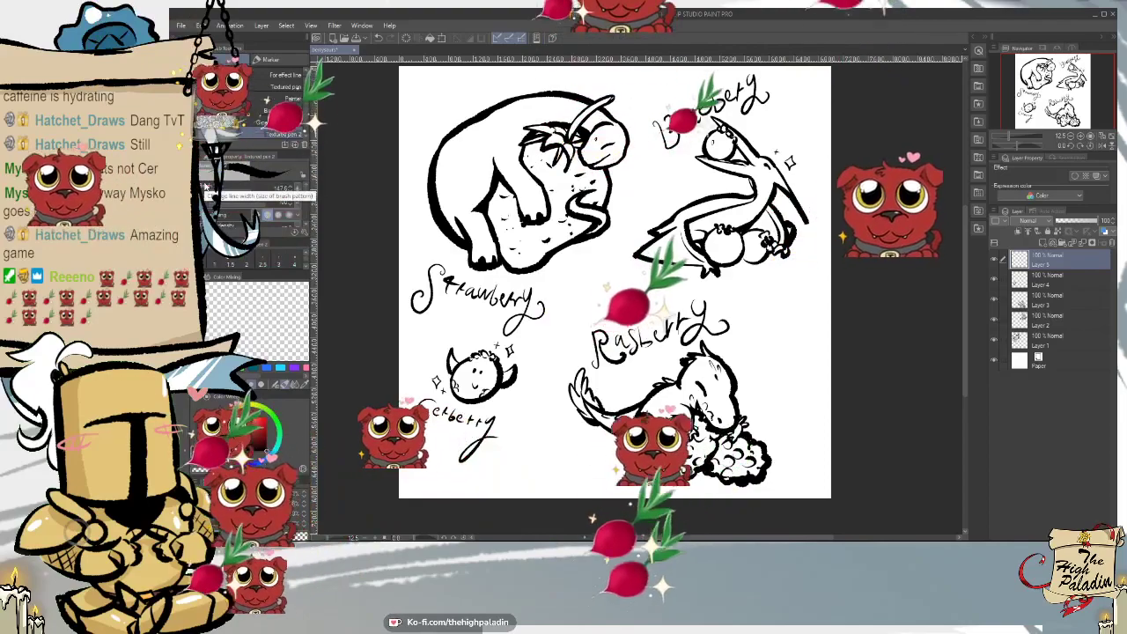
- Shift the "Rasberry" drawing on Layer 3 slightly up and to the left
click(1073, 302)
key(k)
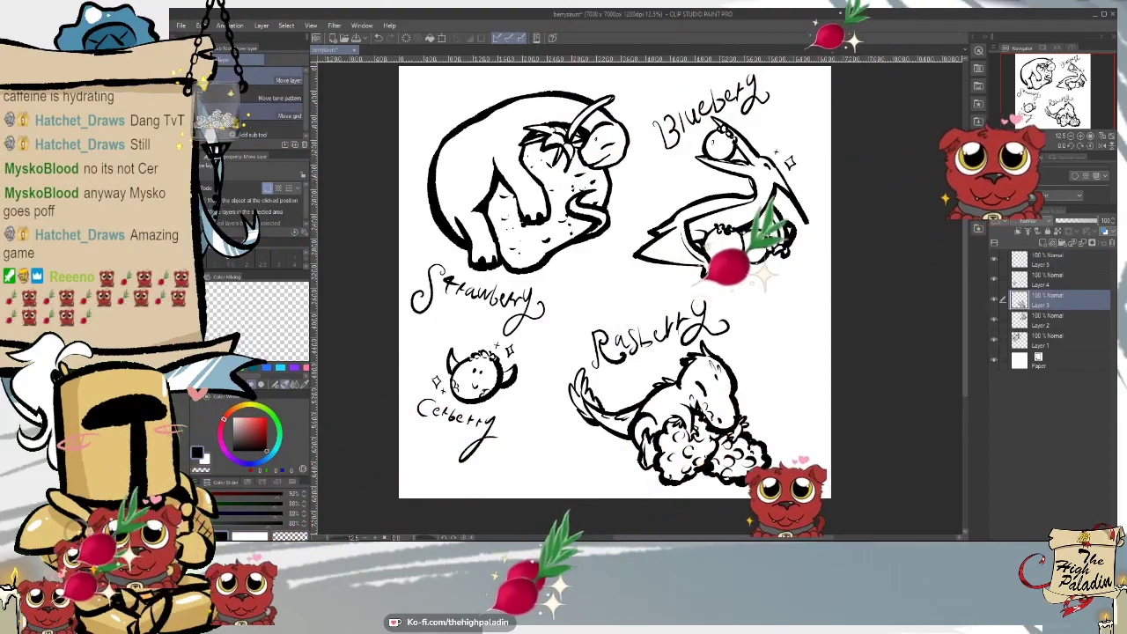
mouse_move(855, 462)
mouse_down()
mouse_move(879, 449)
mouse_move(837, 441)
mouse_up()
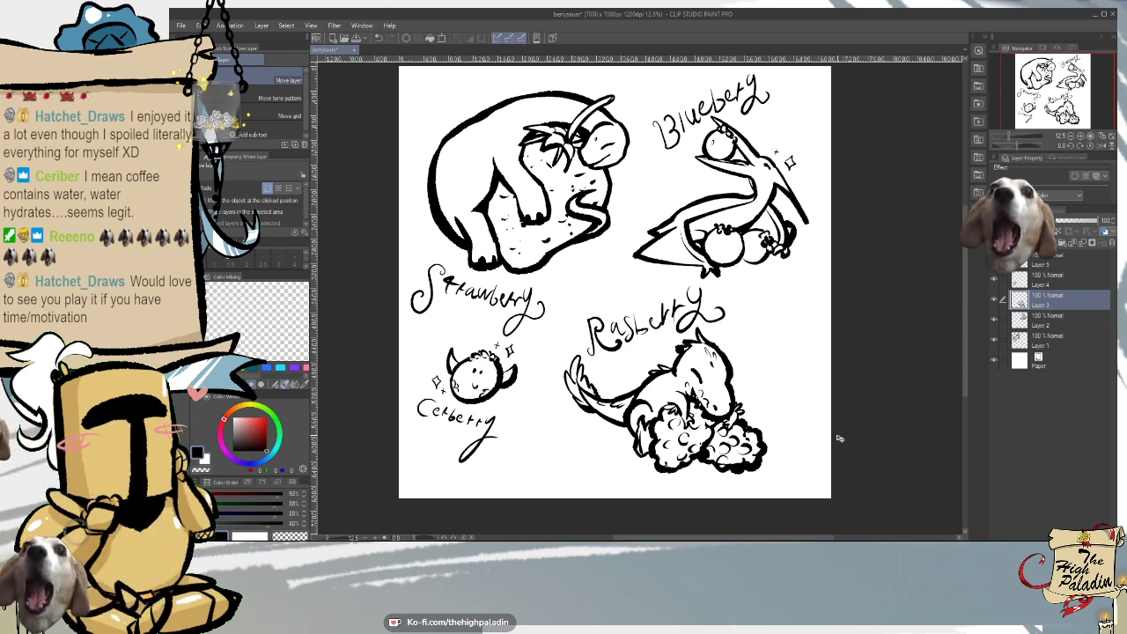
- Ink a small round puppy-like berry on Layer 5 below and right of "Cerberry", with a face, leaf ears and a stem
click(1061, 260)
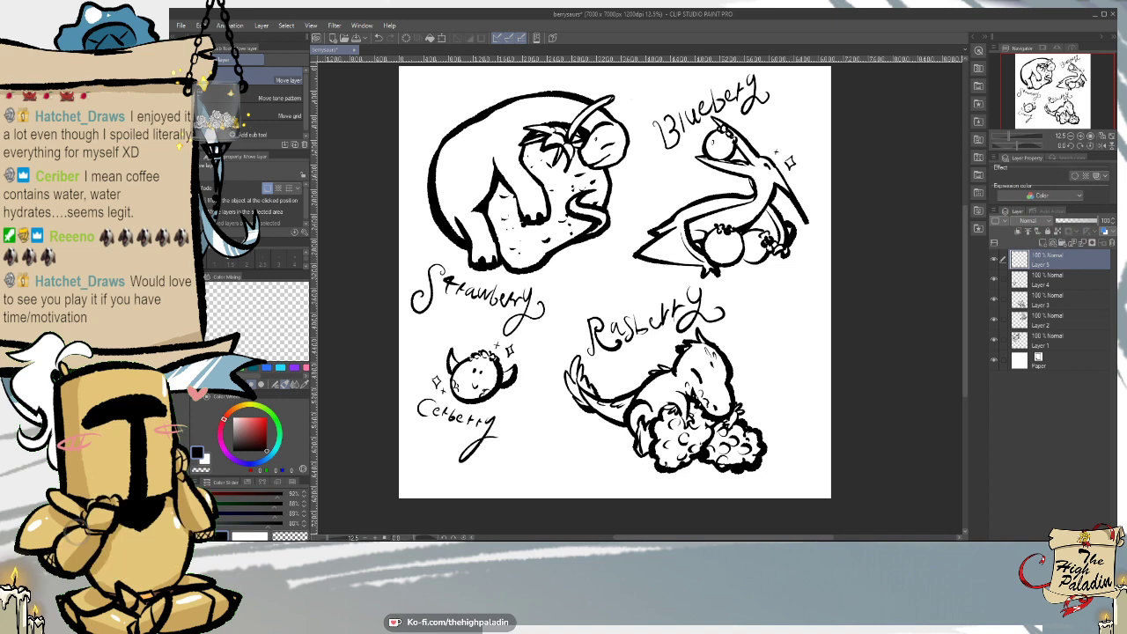
key(p)
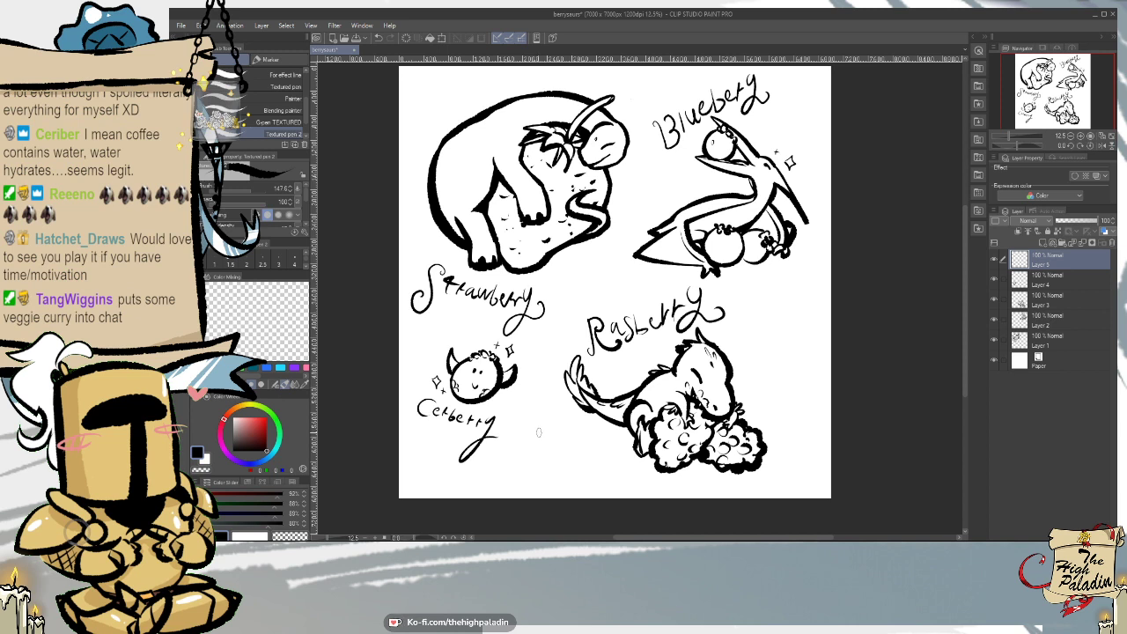
mouse_move(534, 436)
mouse_down()
mouse_move(541, 461)
mouse_move(547, 428)
mouse_move(558, 436)
mouse_move(541, 463)
mouse_move(548, 453)
mouse_up()
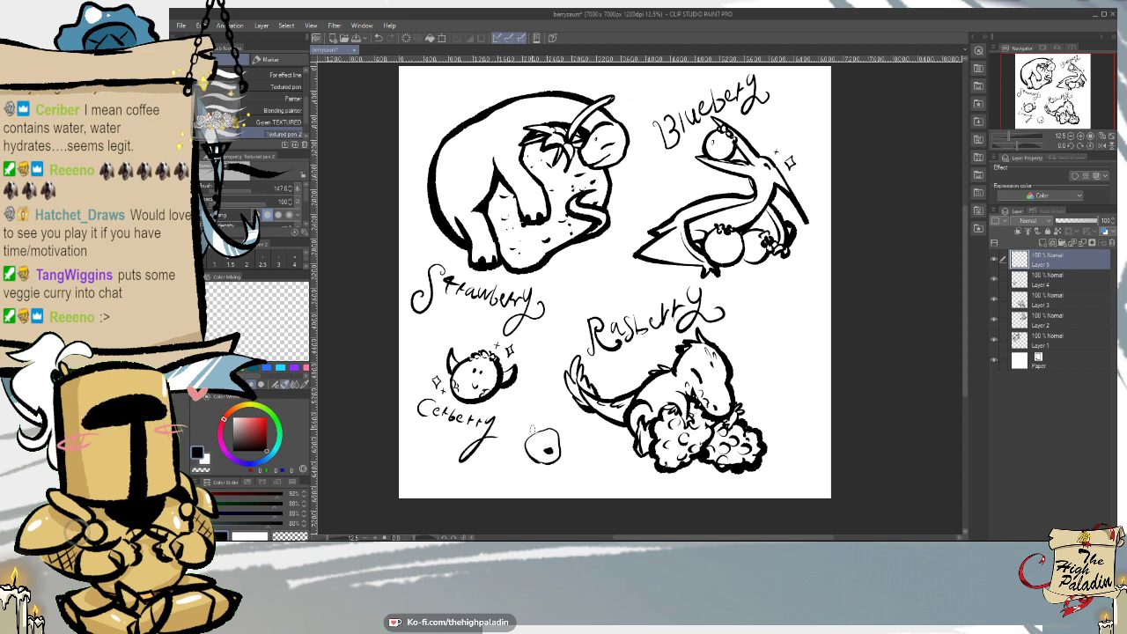
mouse_move(533, 427)
mouse_down()
mouse_move(521, 463)
mouse_move(534, 429)
mouse_up()
key(p)
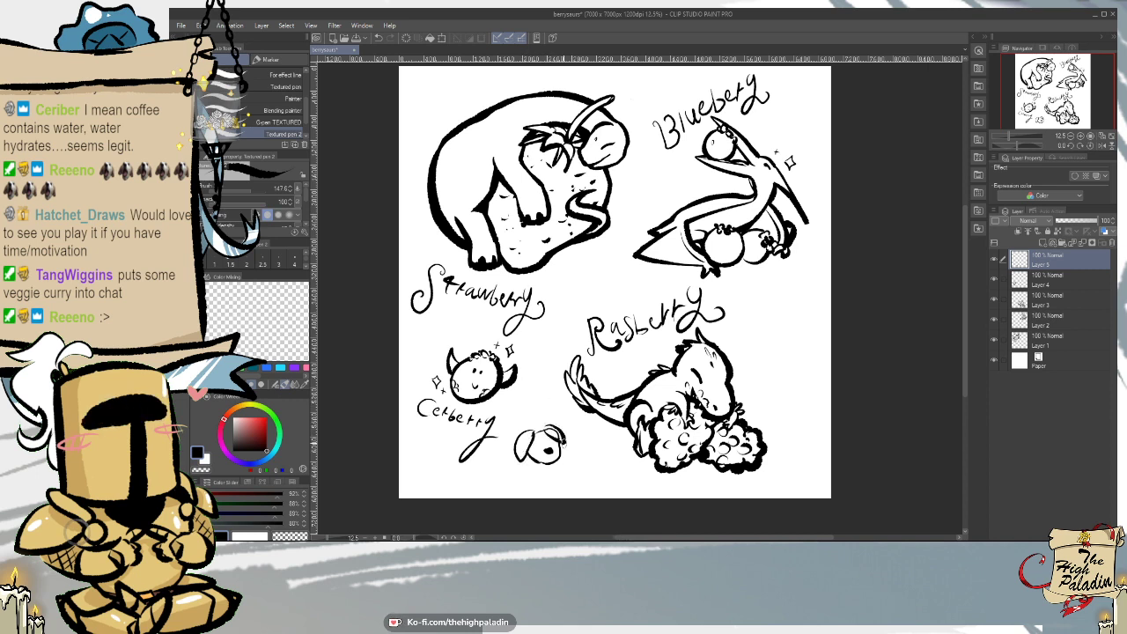
key(e)
key(p)
drag(527, 408, 535, 430)
drag(548, 436, 552, 467)
key(ctrl+z)
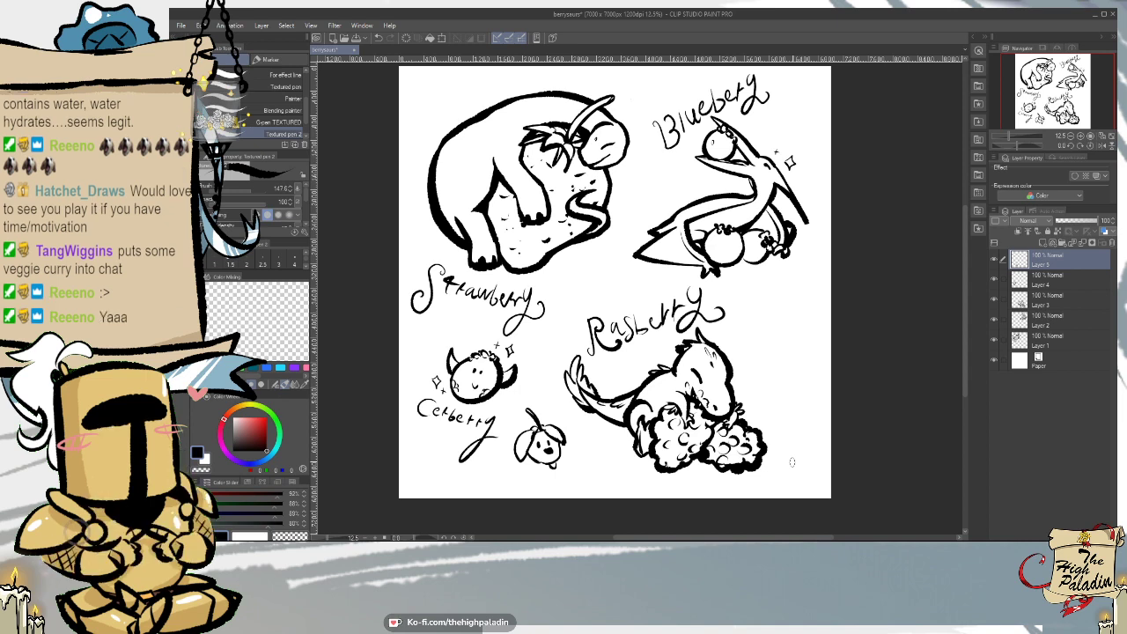
- Letter "Puppyberry" beneath the small puppy-like berry
key(e)
drag(507, 469, 510, 477)
mouse_move(523, 473)
mouse_down()
mouse_move(556, 485)
mouse_move(580, 476)
mouse_move(597, 484)
mouse_move(592, 501)
mouse_up()
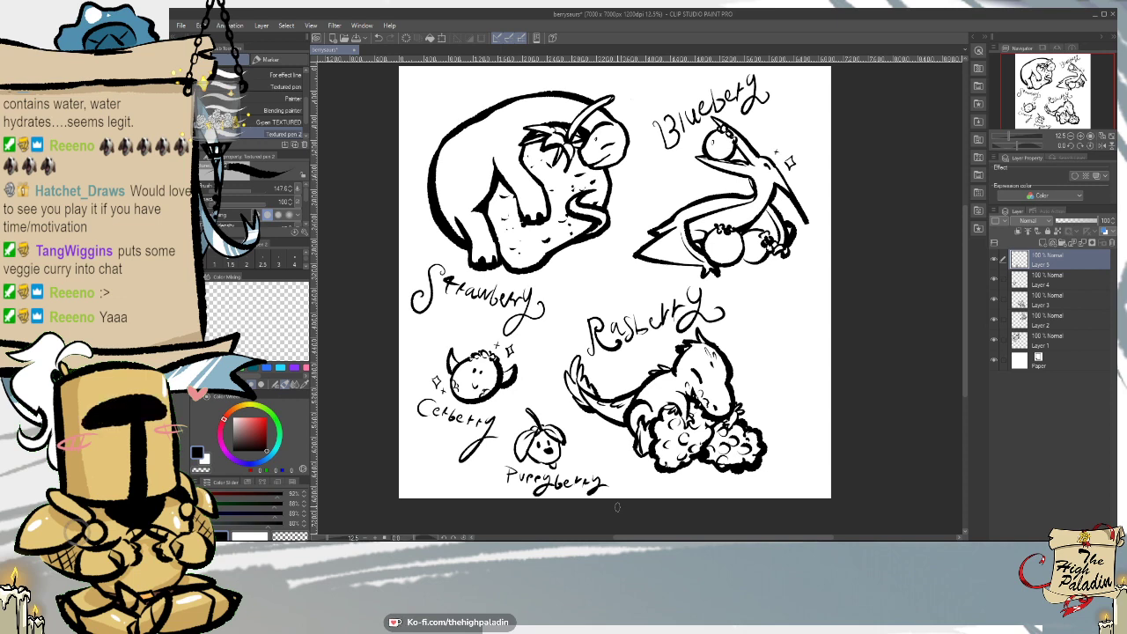
- Create a layer folder above Layer 5 and name it "extras"
click(1053, 340)
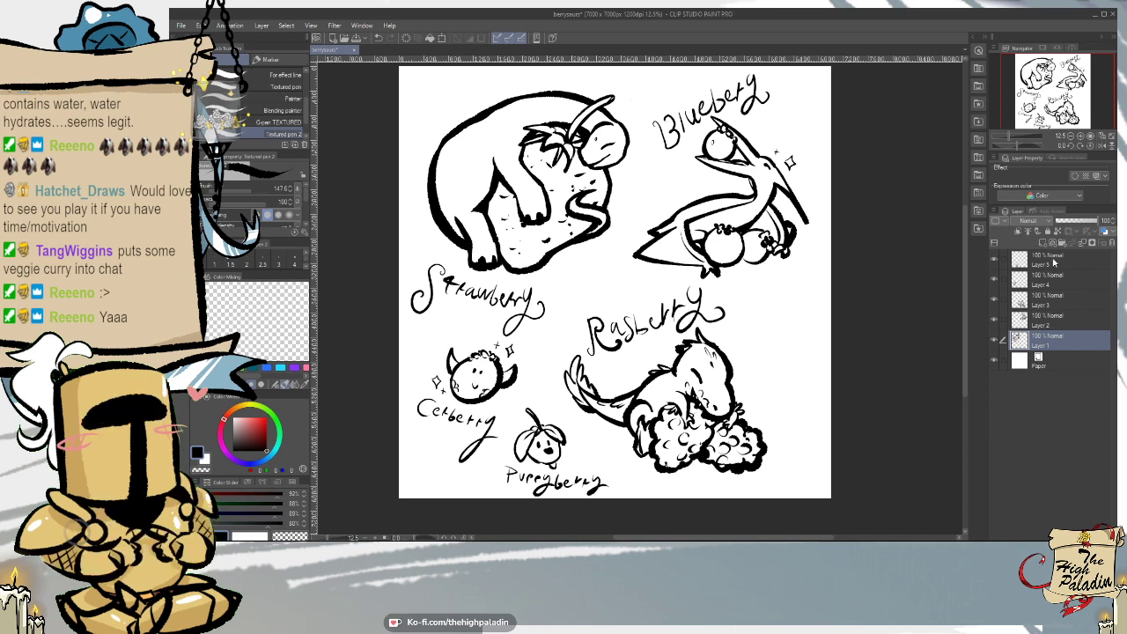
click(1055, 259)
click(1062, 243)
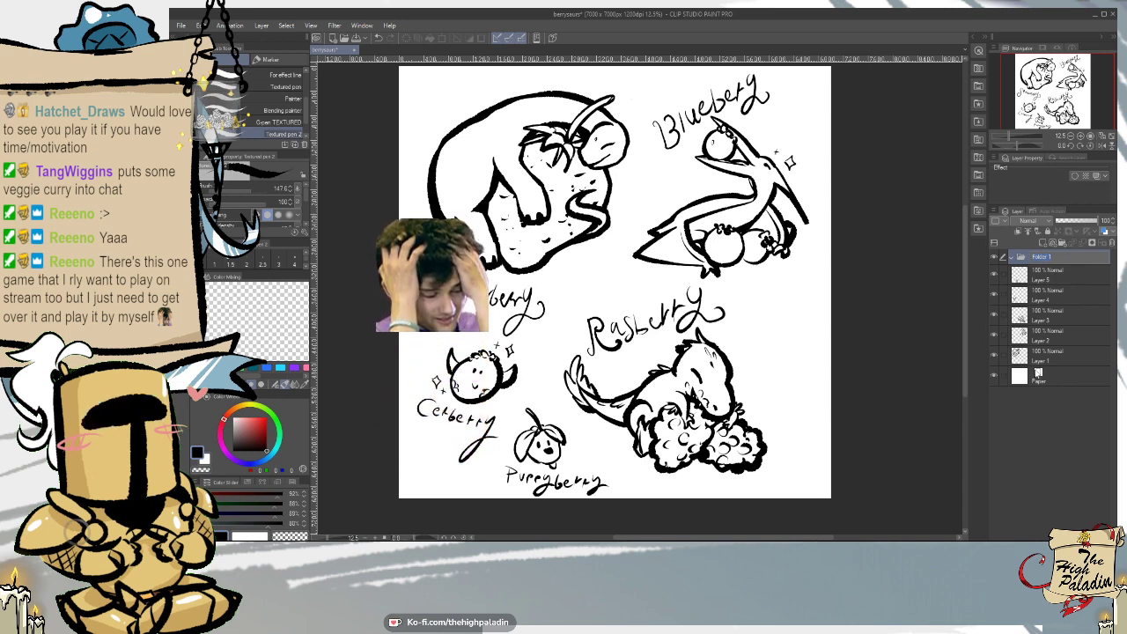
text(extras)
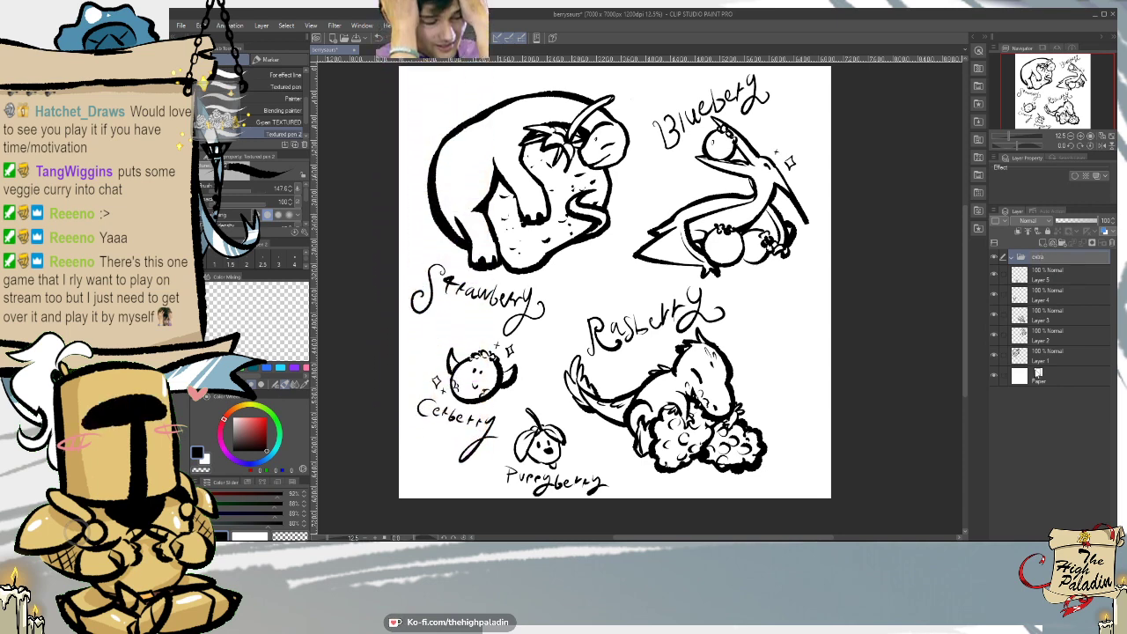
key(Return)
- Move Layer 5 and Layer 4 into the "extras" folder and collapse it
click(1059, 280)
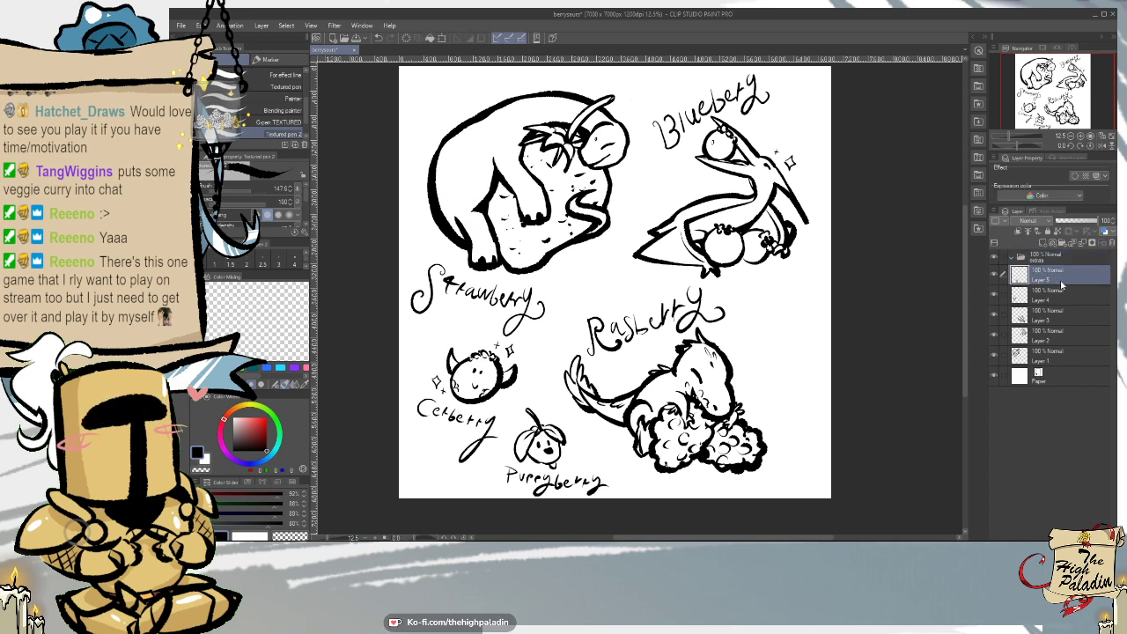
shift+click(1063, 291)
drag(1062, 274, 1038, 258)
click(1012, 258)
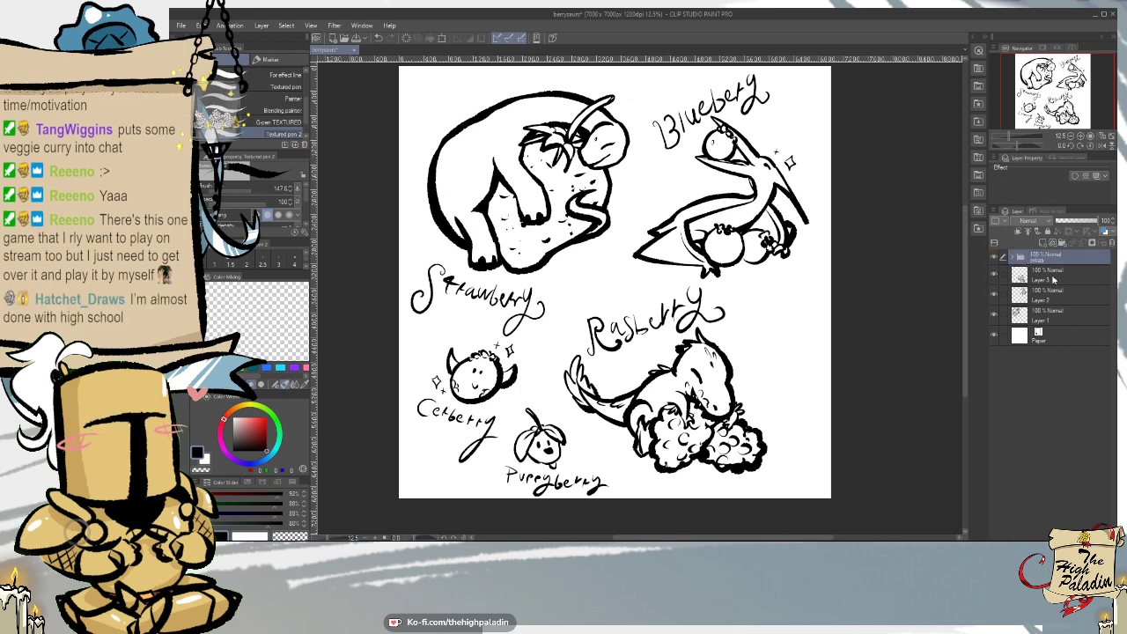
- Create a layer folder named "raptor" below "extras", move Layer 3 into it and collapse it
click(1078, 243)
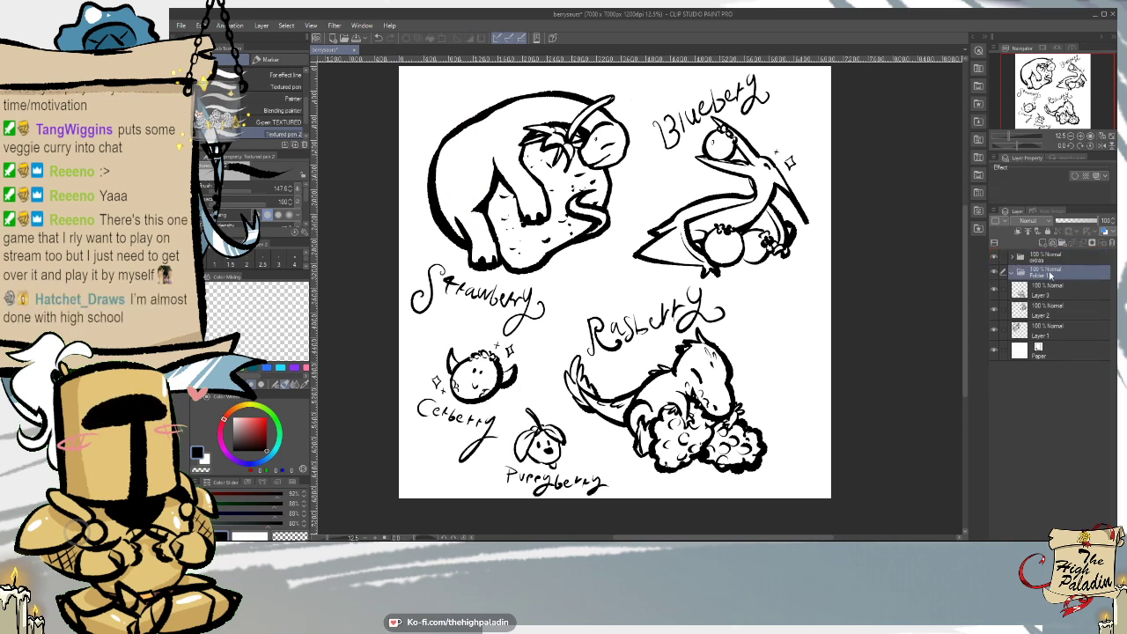
key(BackSpace)
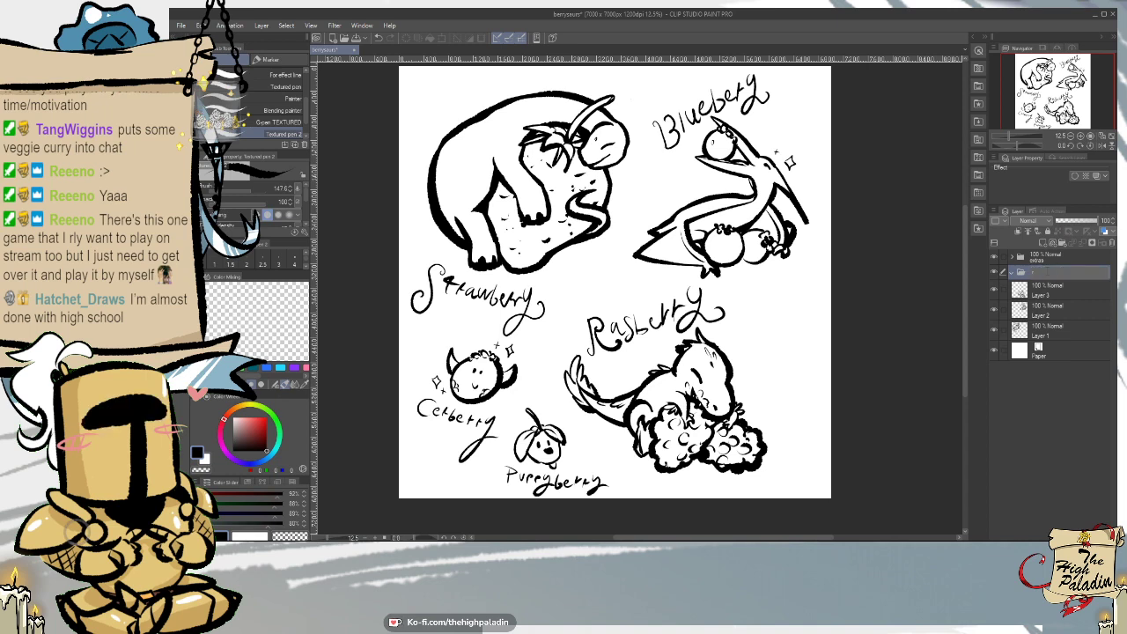
key(Return)
click(1056, 288)
drag(1054, 289, 1056, 271)
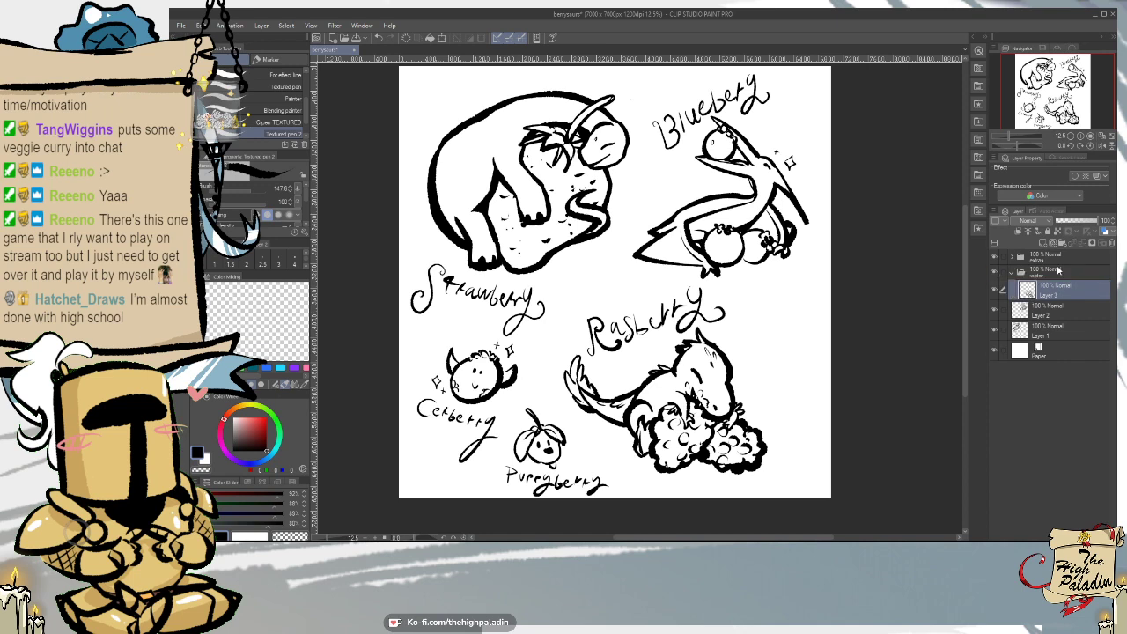
click(1013, 272)
click(994, 272)
click(994, 272)
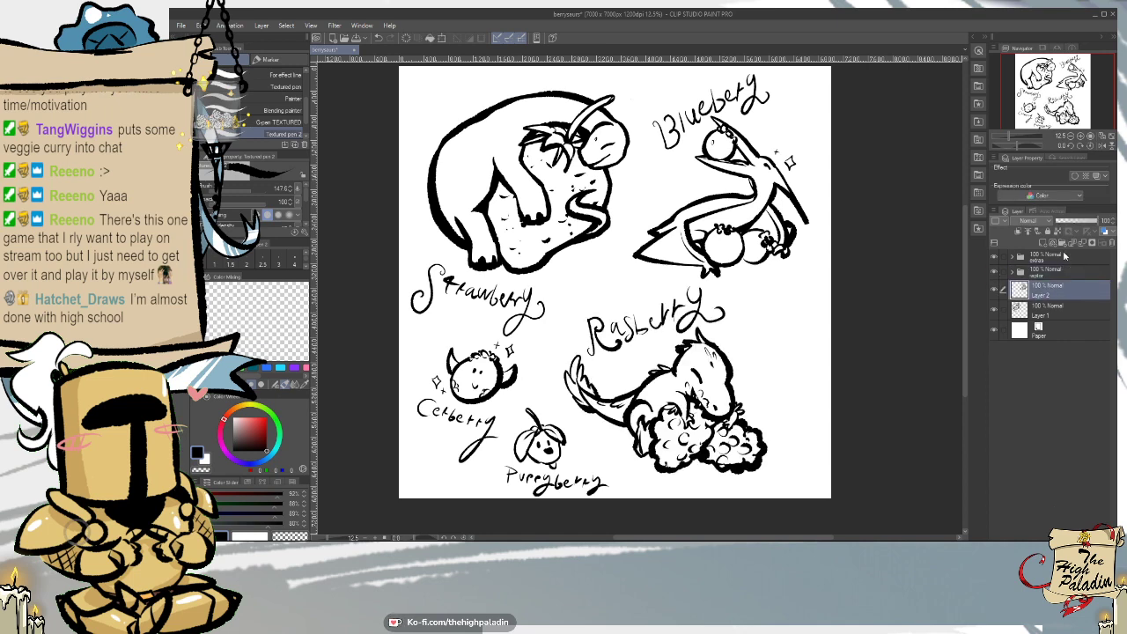
- Create a layer folder named "pterodactyl" below "raptor" and move Layer 2 into it
click(1055, 244)
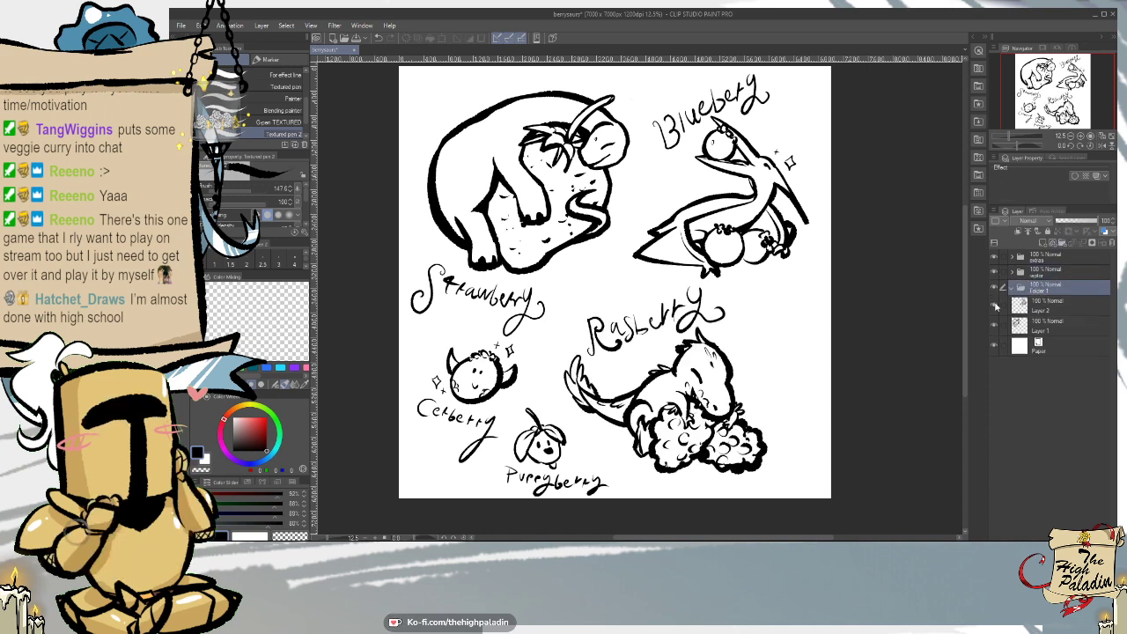
double_click(1044, 289)
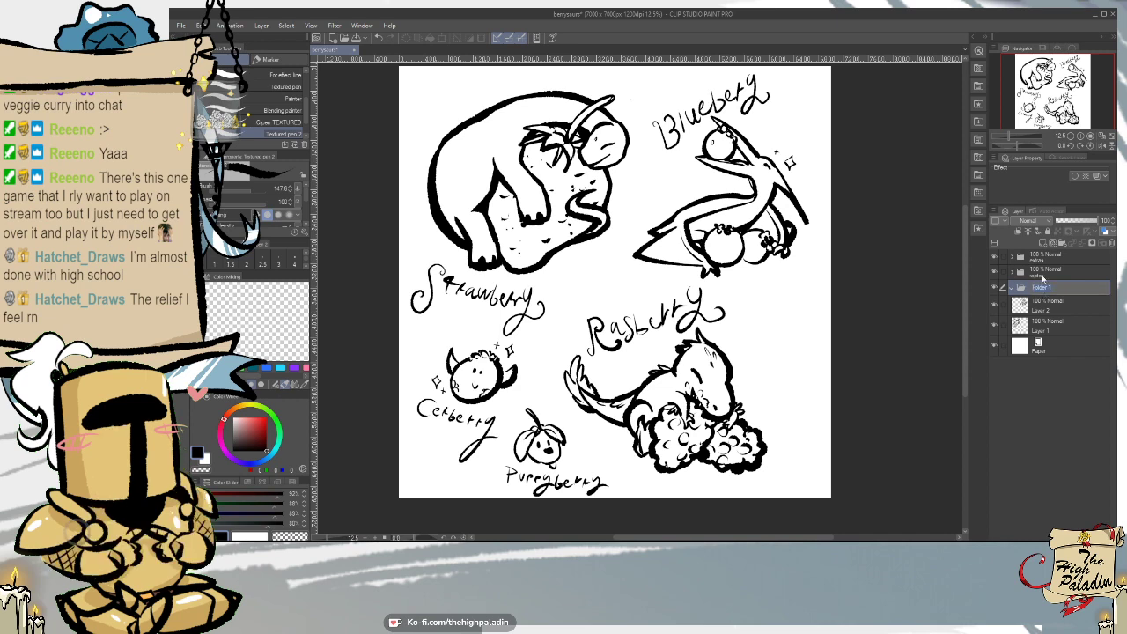
text(p)
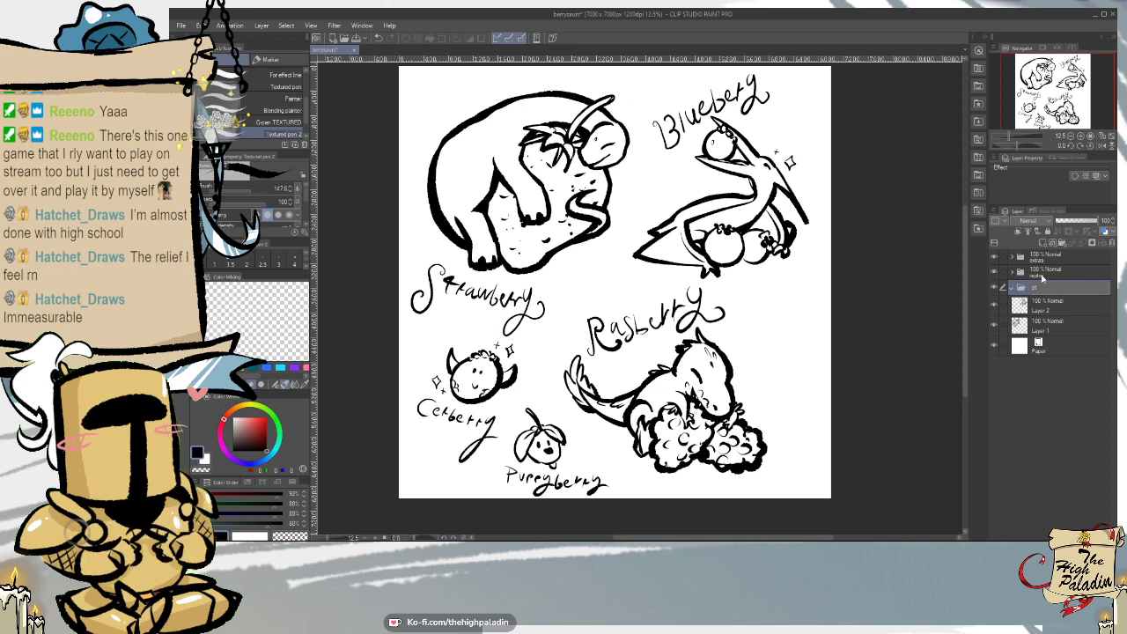
text(terodactyl)
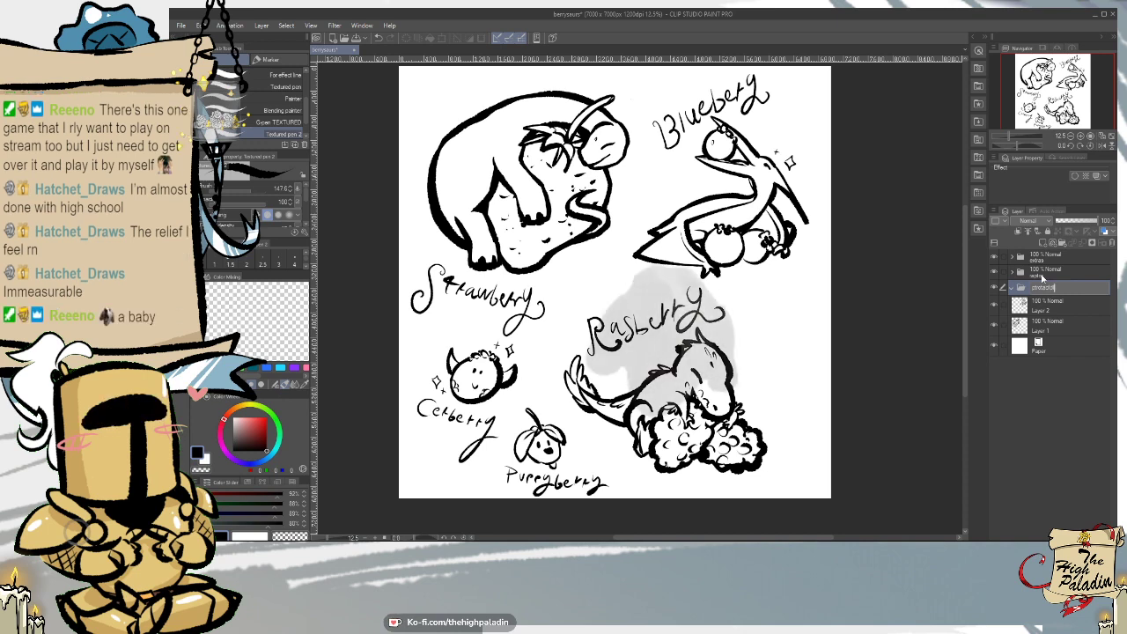
drag(1056, 305, 1064, 292)
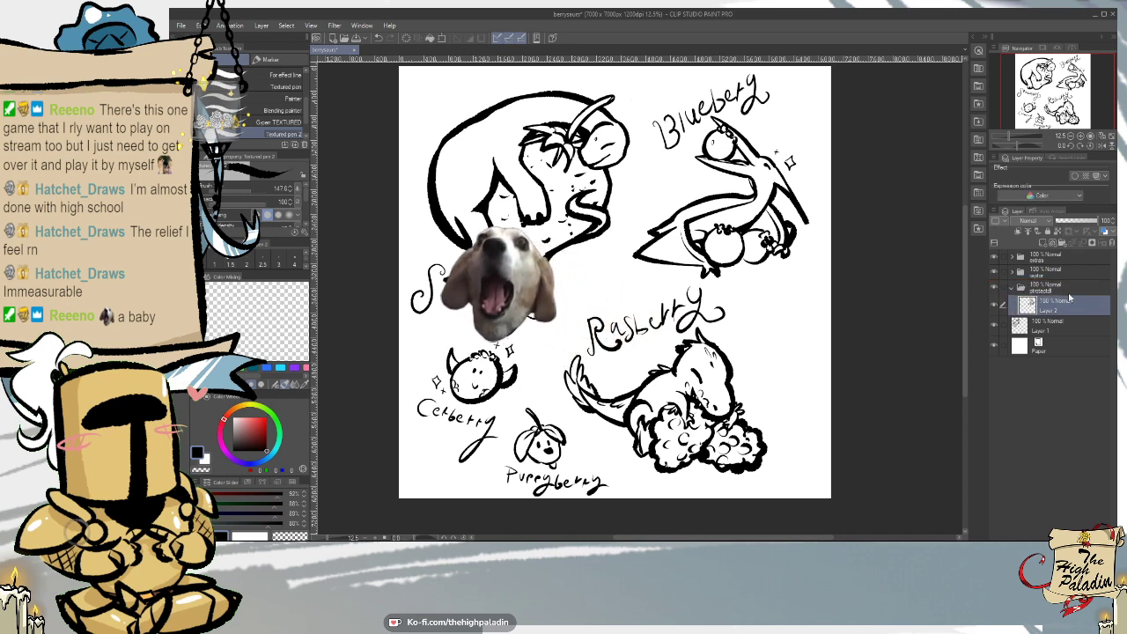
click(1064, 324)
click(1042, 243)
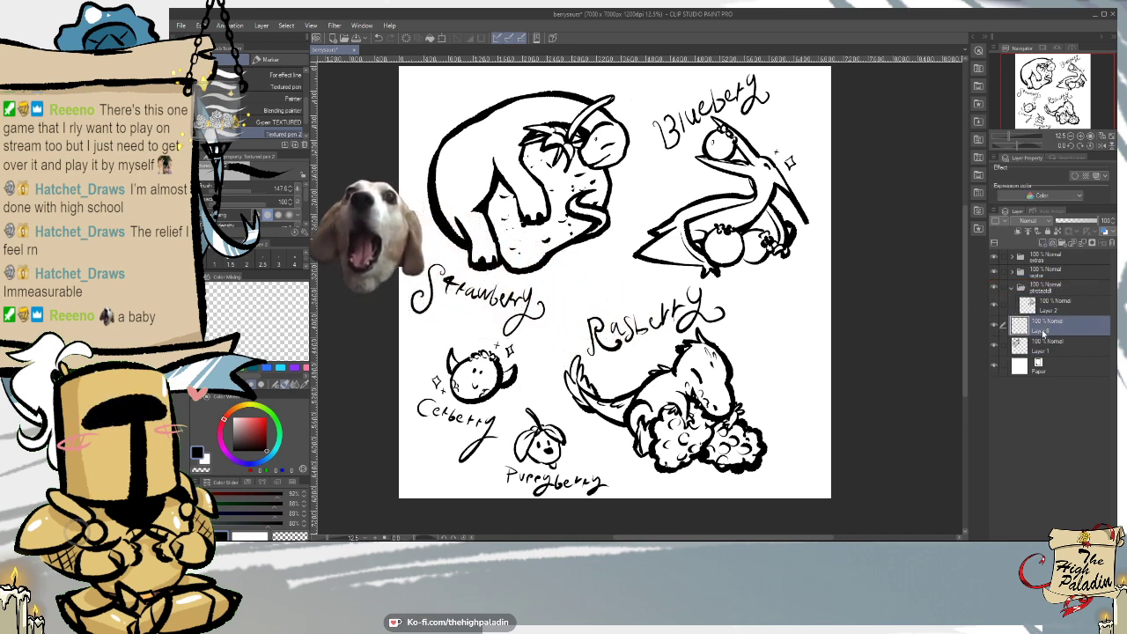
double_click(1047, 327)
drag(1057, 329, 990, 330)
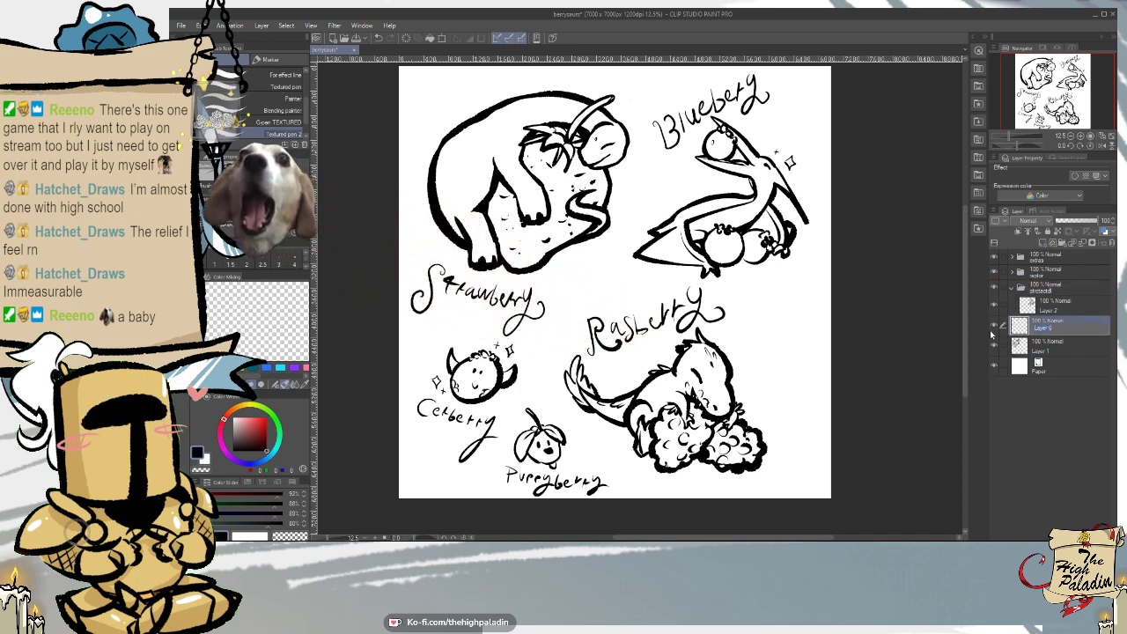
text(brac)
key(Return)
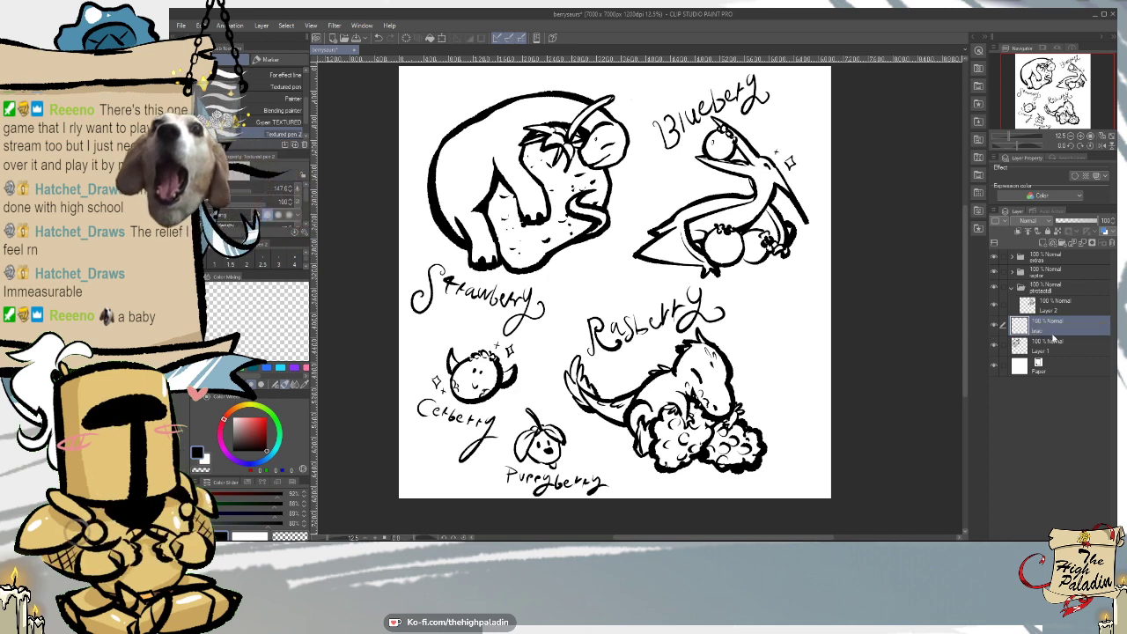
click(1055, 345)
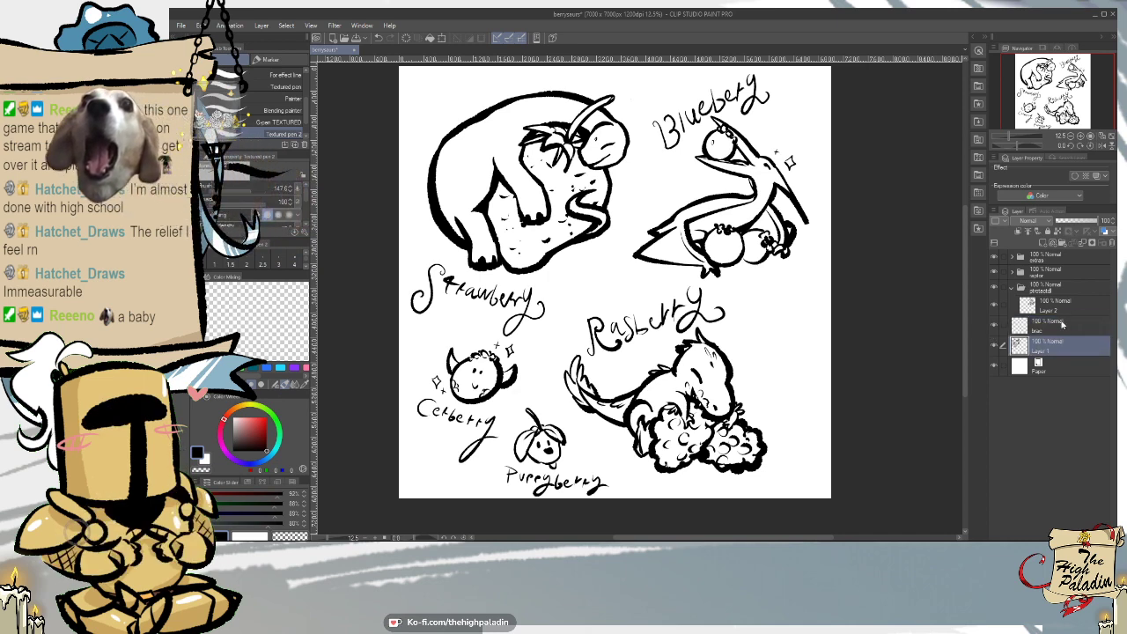
click(1068, 324)
click(1102, 242)
click(651, 210)
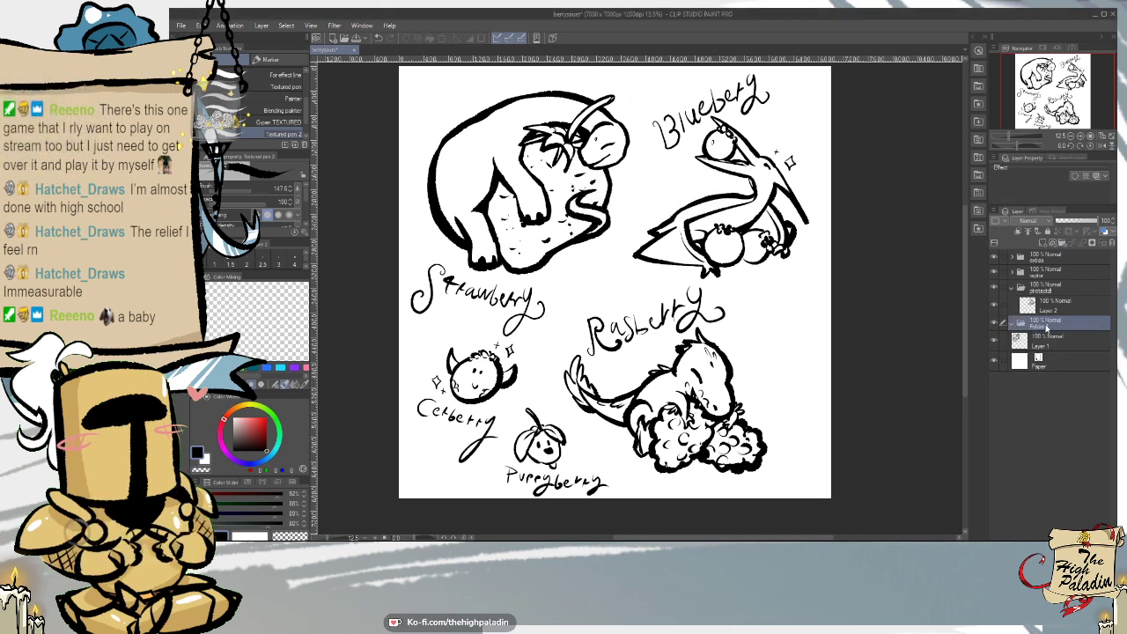
- Name the new folder above Layer 1 "brac", move Layer 1 into it, and collapse both it and the pterodactyl folder
double_click(1047, 324)
text(brac)
drag(1061, 342, 1063, 325)
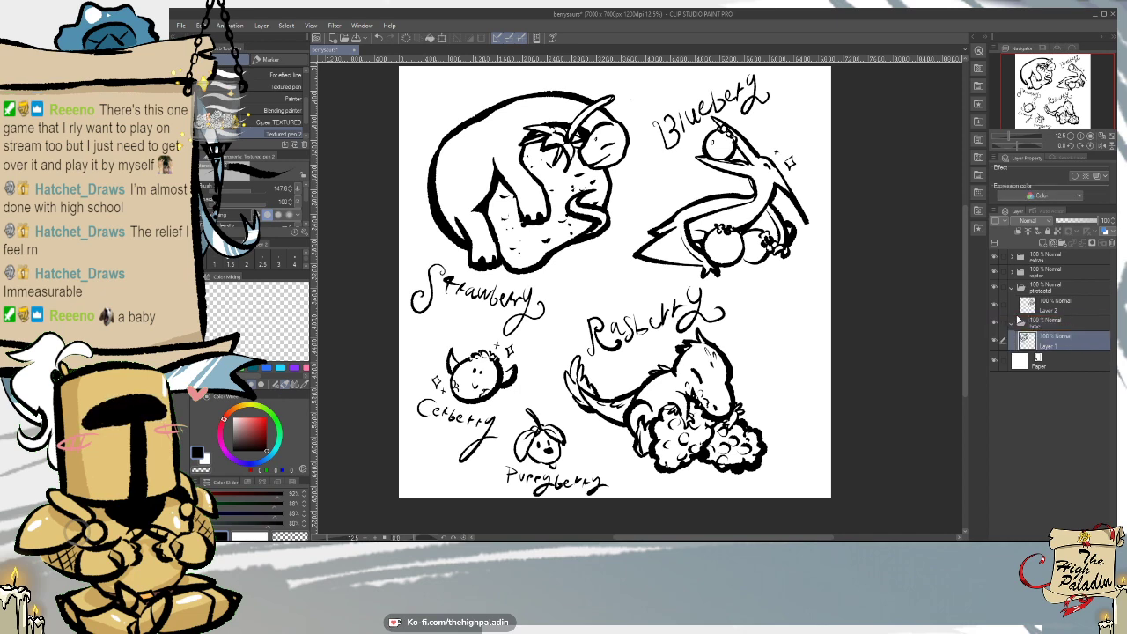
click(1012, 324)
click(1012, 288)
- Save the berry creature document
click(1056, 317)
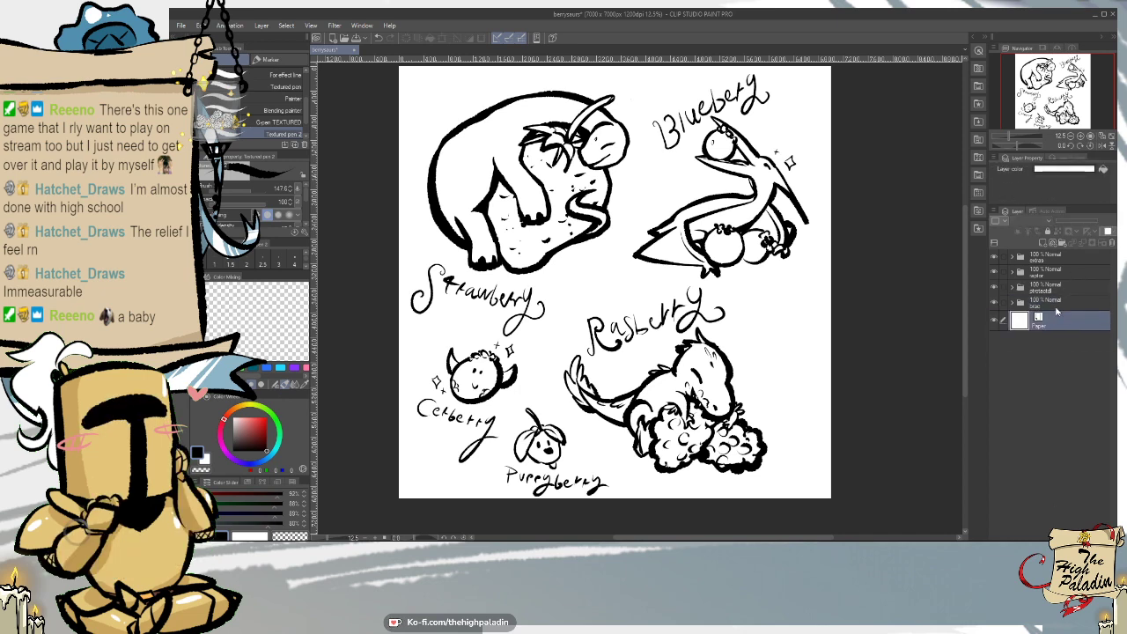
click(179, 25)
click(205, 102)
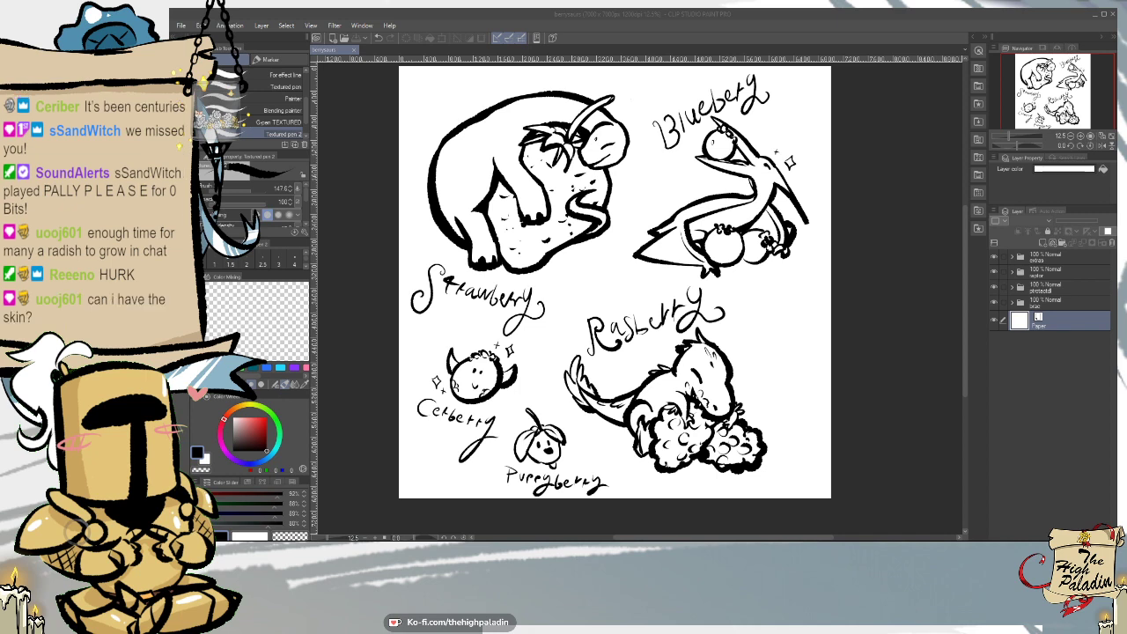
- Add a raster layer inside the "brac" folder and place it beneath Layer 1
click(1012, 302)
key(ctrl+shift+n)
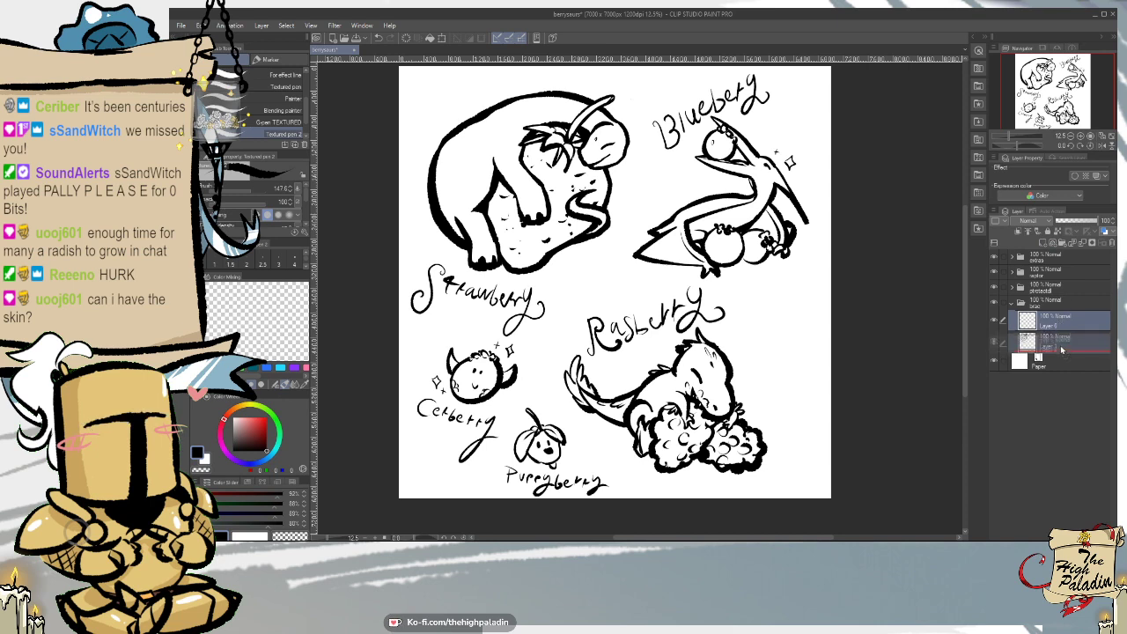
drag(965, 220, 965, 205)
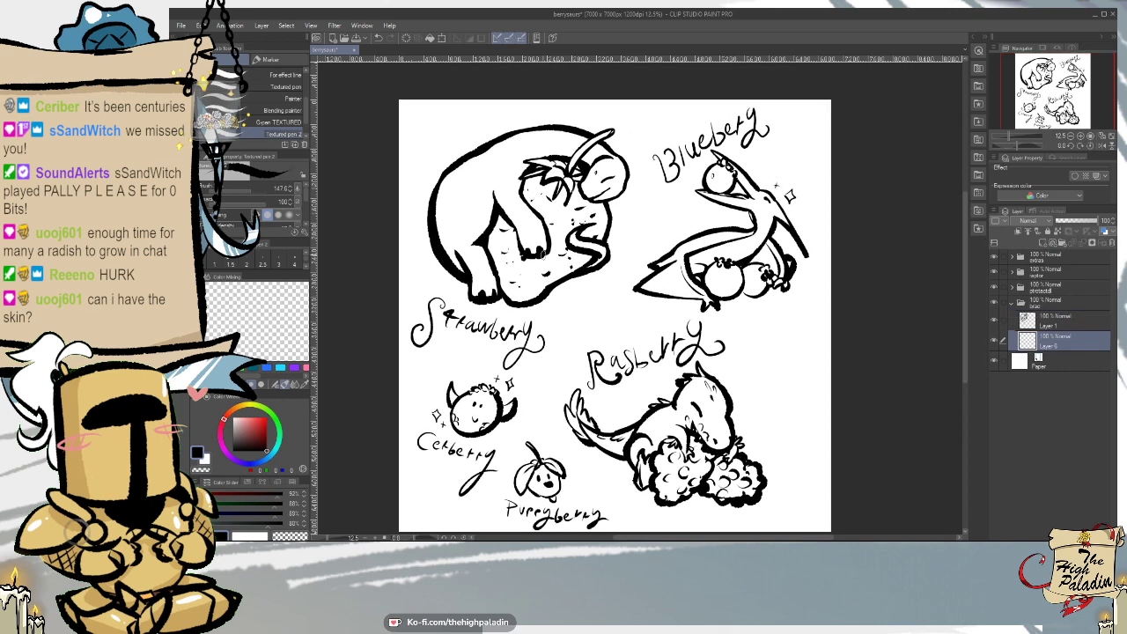
- Auto-select the blank area around the line art on Layer 1 and invert the selection
scroll(457, 118, up, 2)
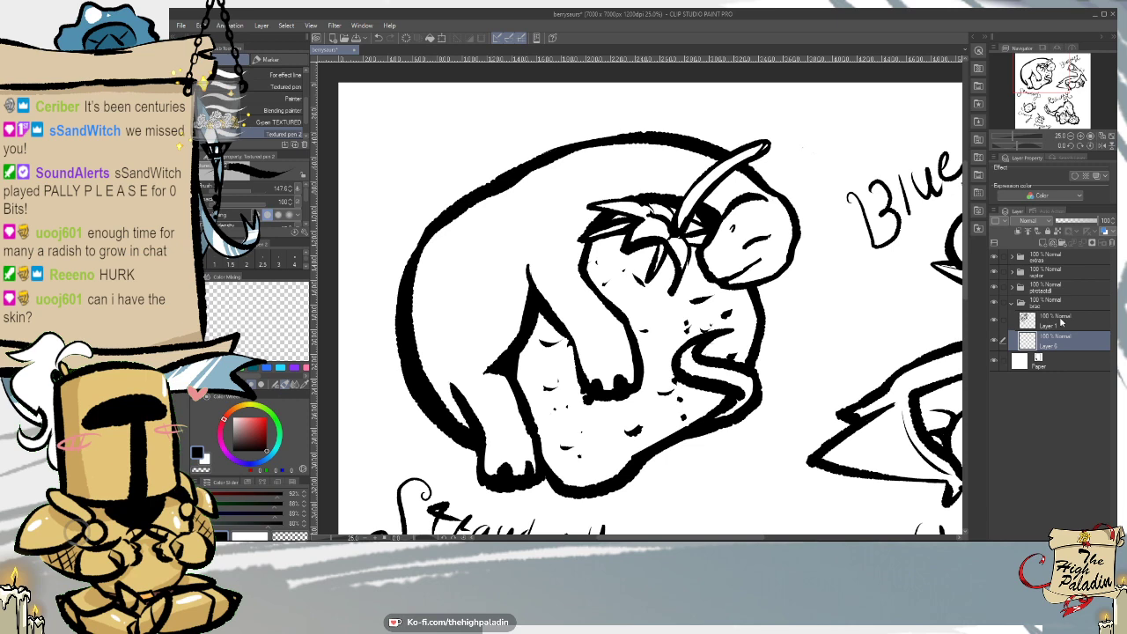
key(alt+])
key(g)
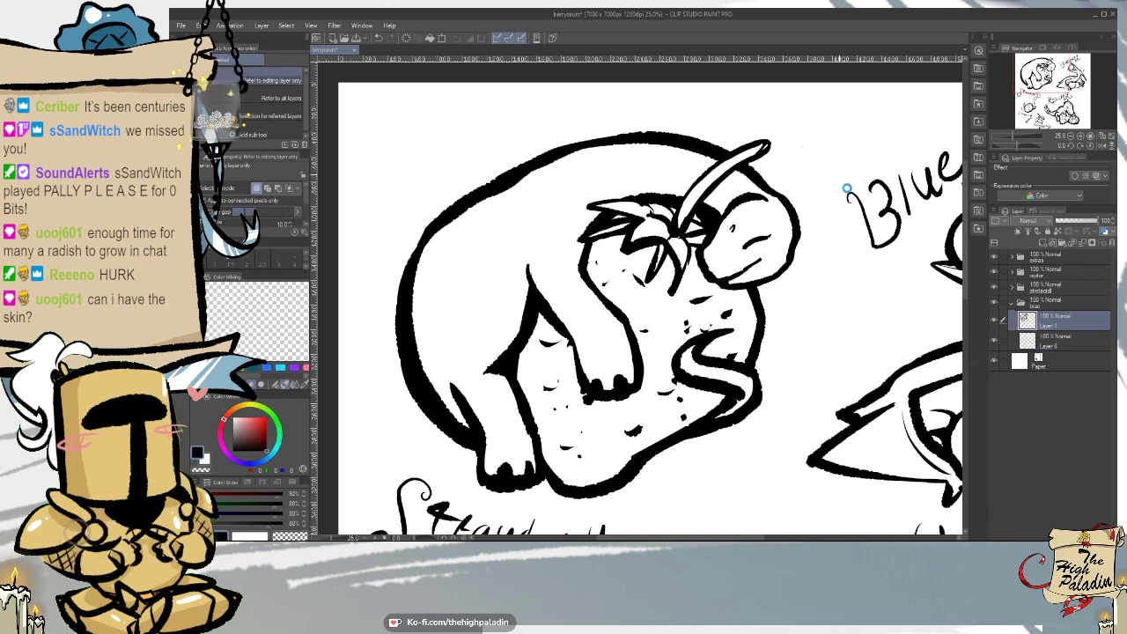
key(ctrl+a)
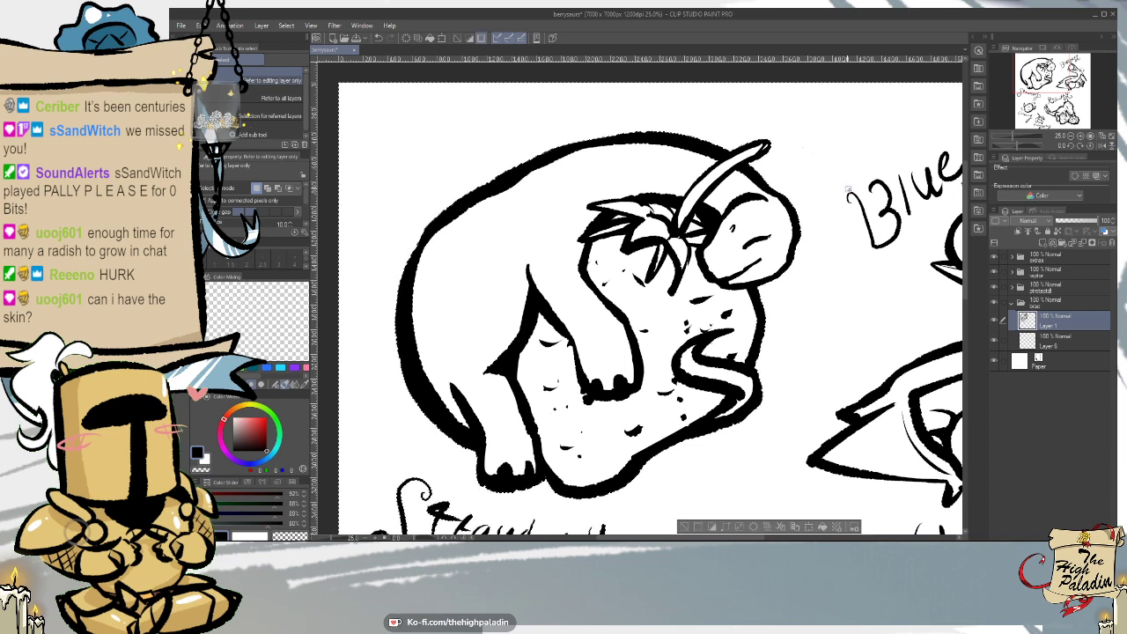
click(286, 24)
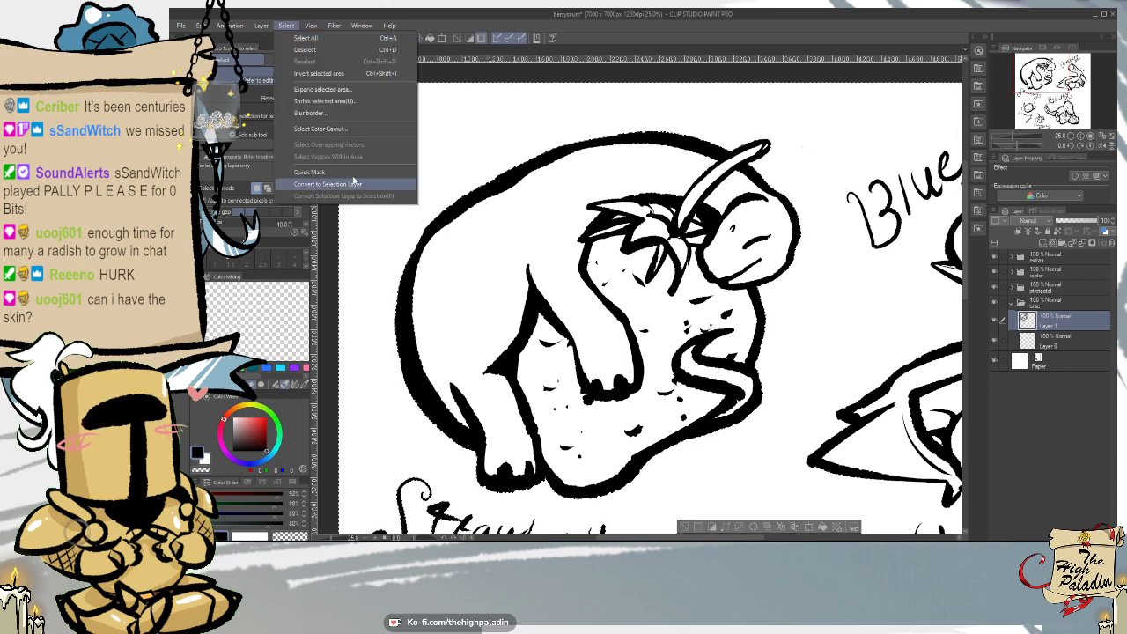
click(353, 74)
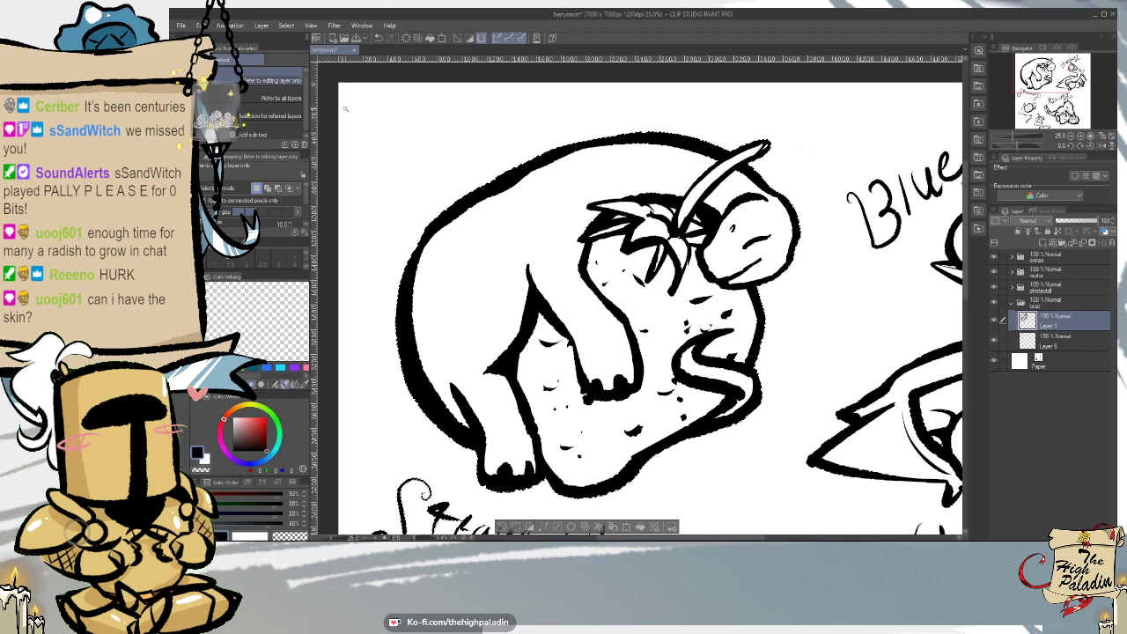
- Shrink the selected area by 2 px
click(286, 25)
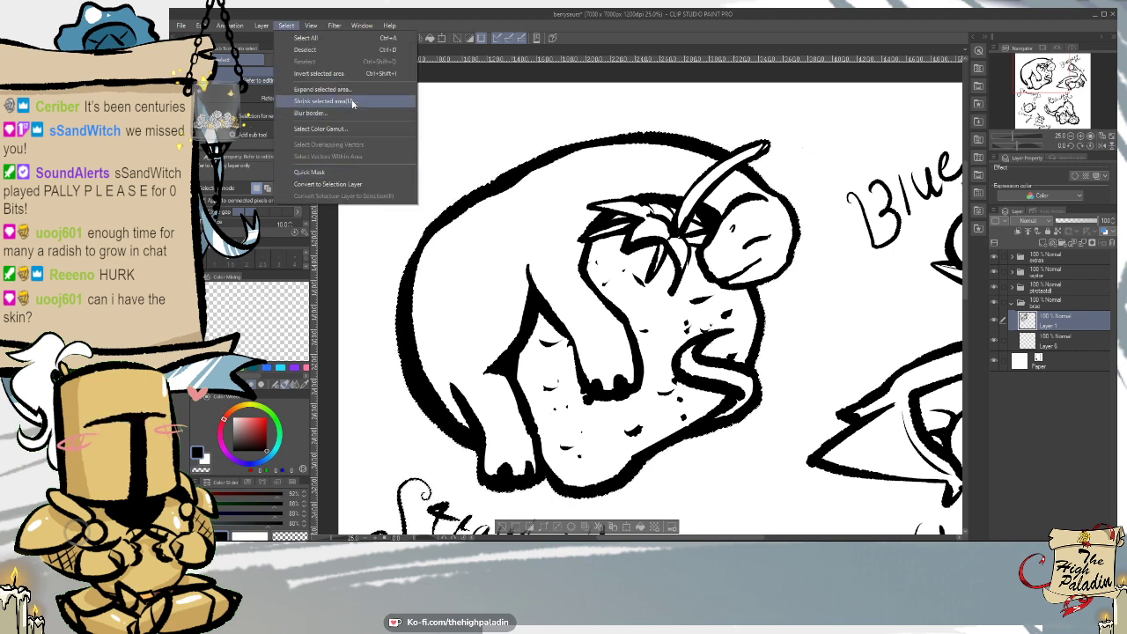
click(368, 100)
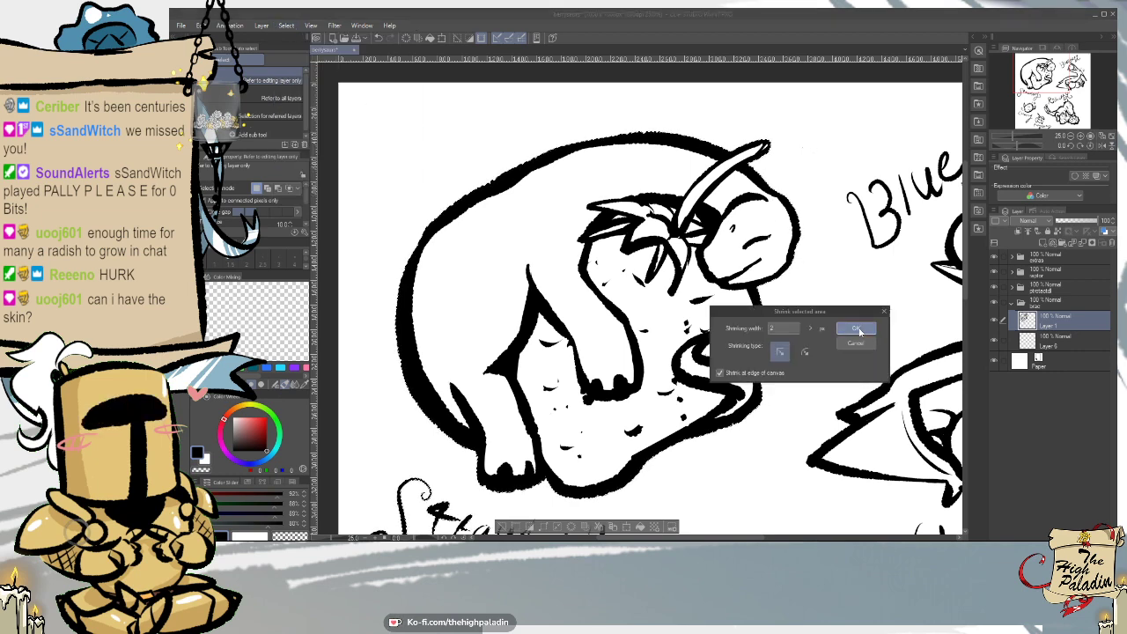
click(817, 333)
- Fill the selection with salmon pink on Layer 6 beneath the line art and clear the selection
click(1057, 340)
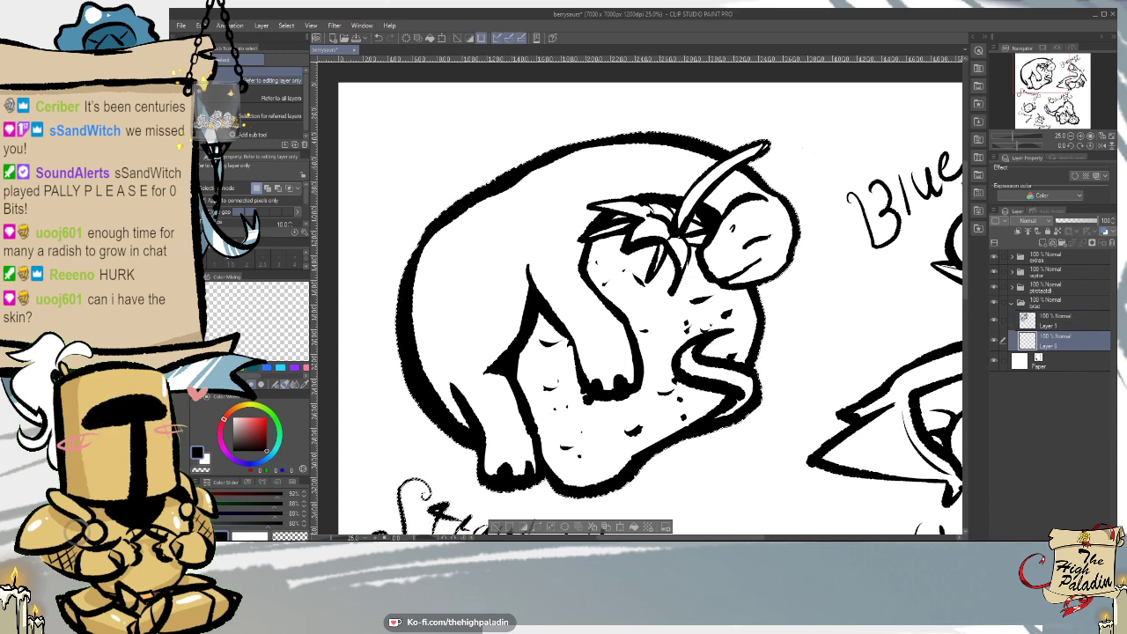
key(g)
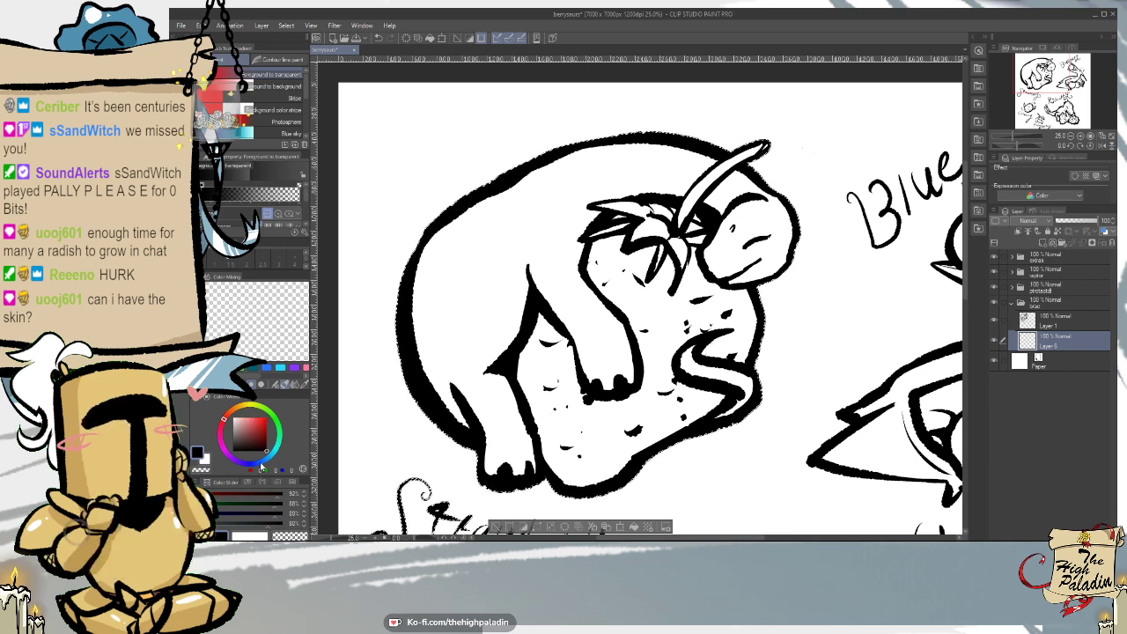
click(247, 417)
click(250, 412)
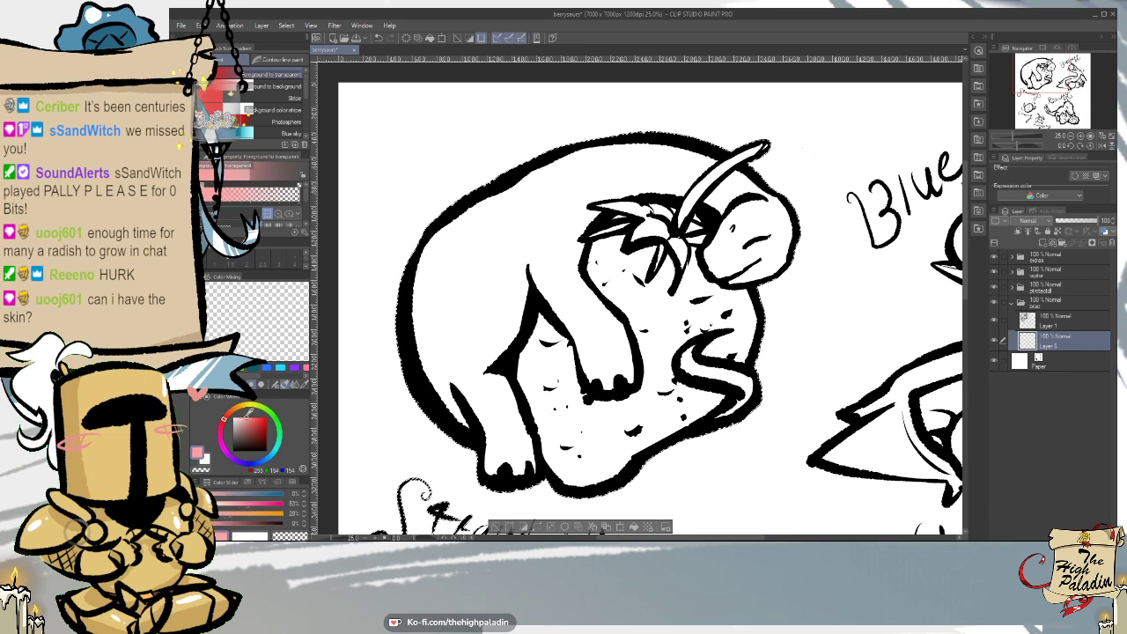
key(alt+Delete)
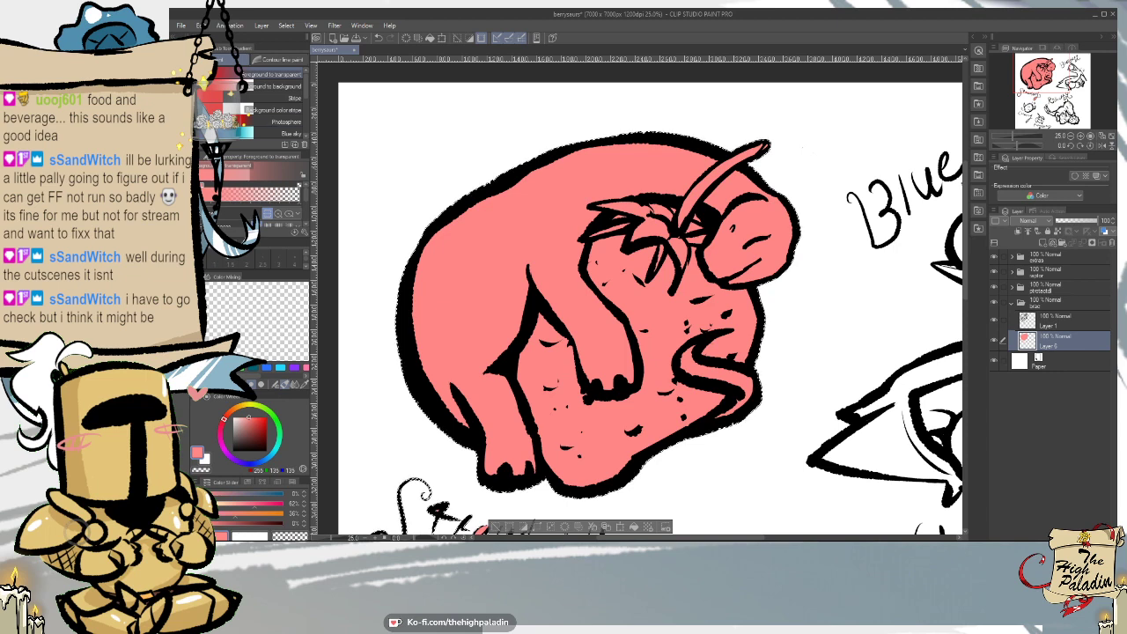
key(m)
click(468, 145)
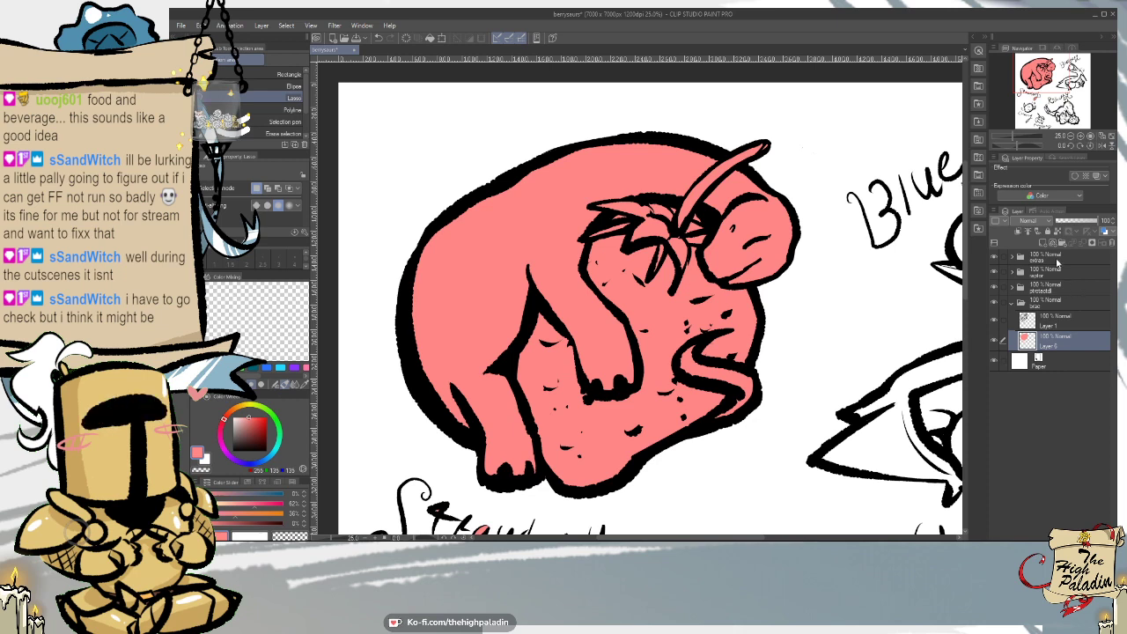
right_click(1065, 346)
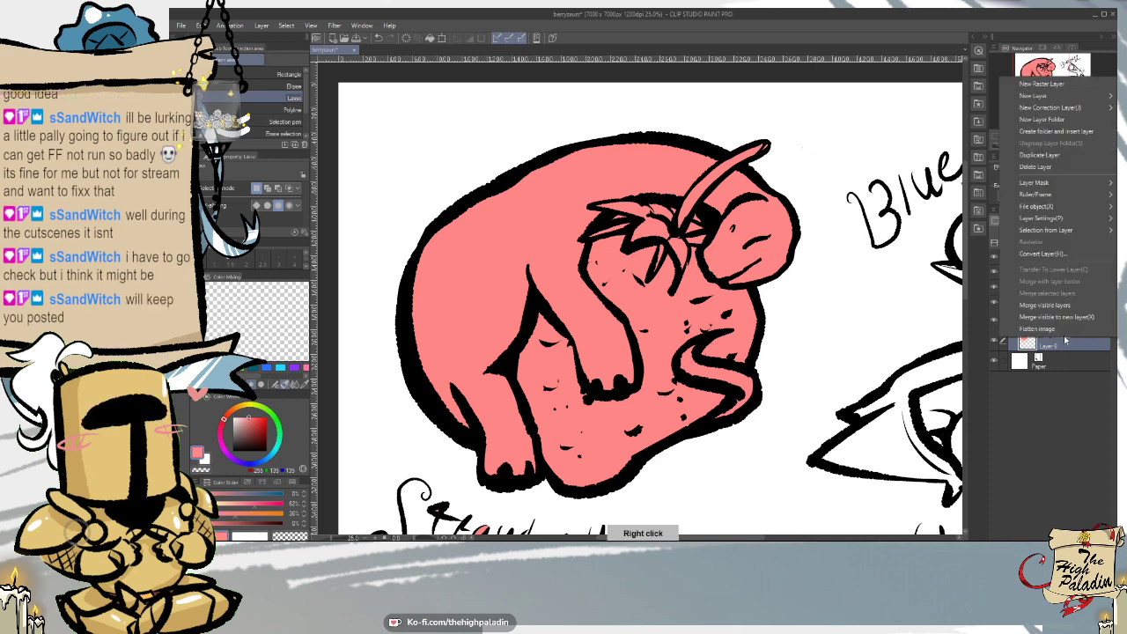
click(1069, 164)
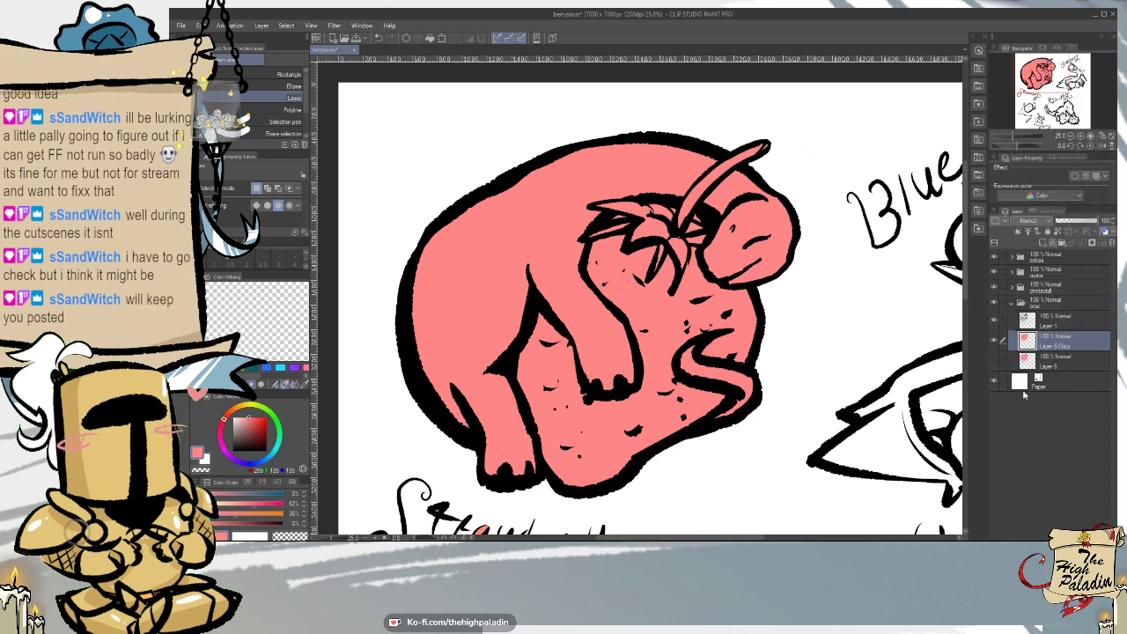
click(1057, 230)
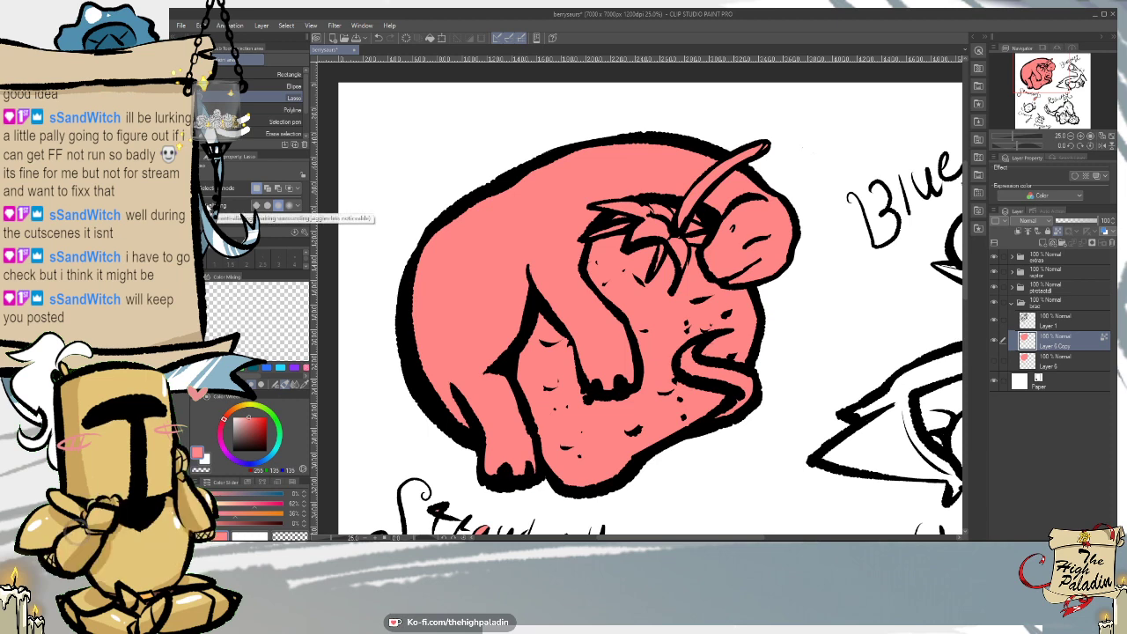
key(p)
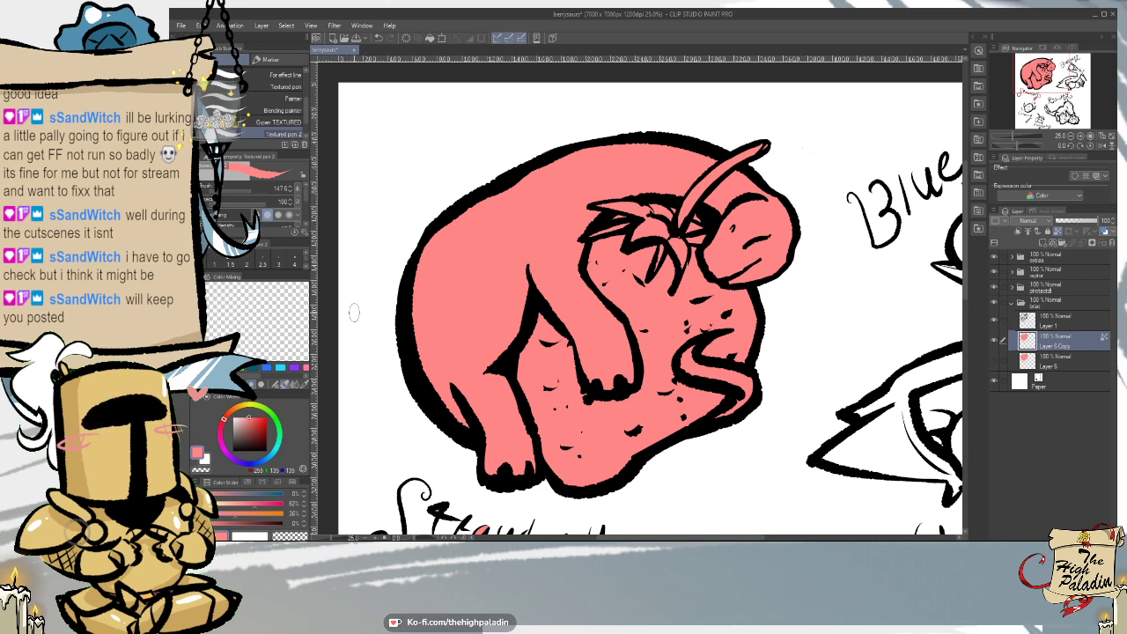
click(1109, 242)
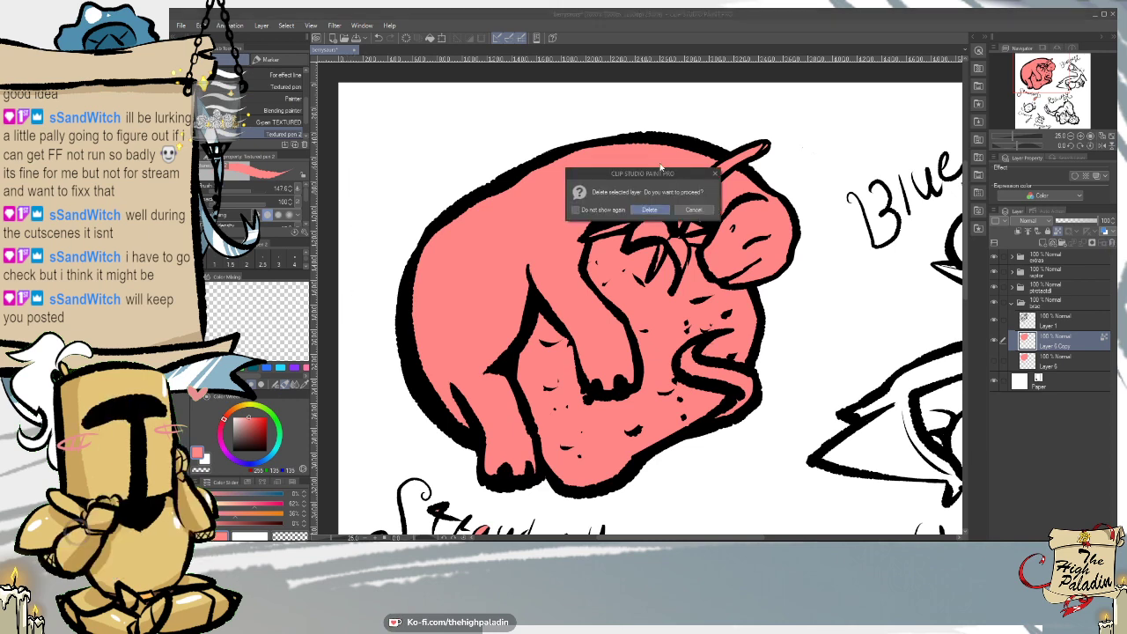
click(647, 211)
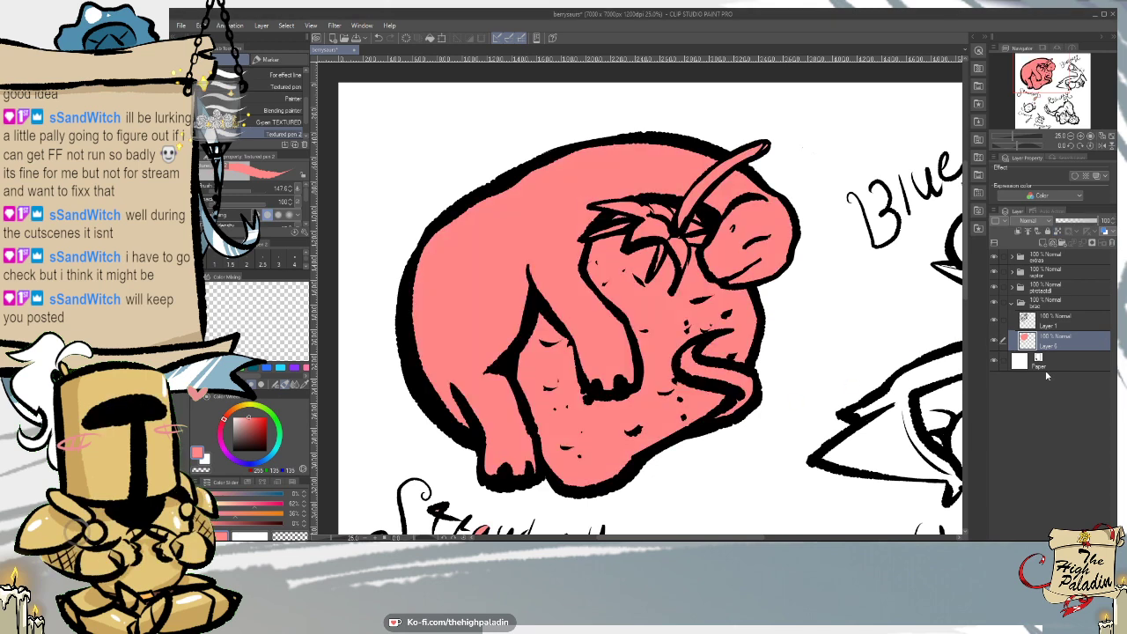
- Auto-select the salmon pink area on Layer 6 and add a raster layer between it and the line art
click(181, 123)
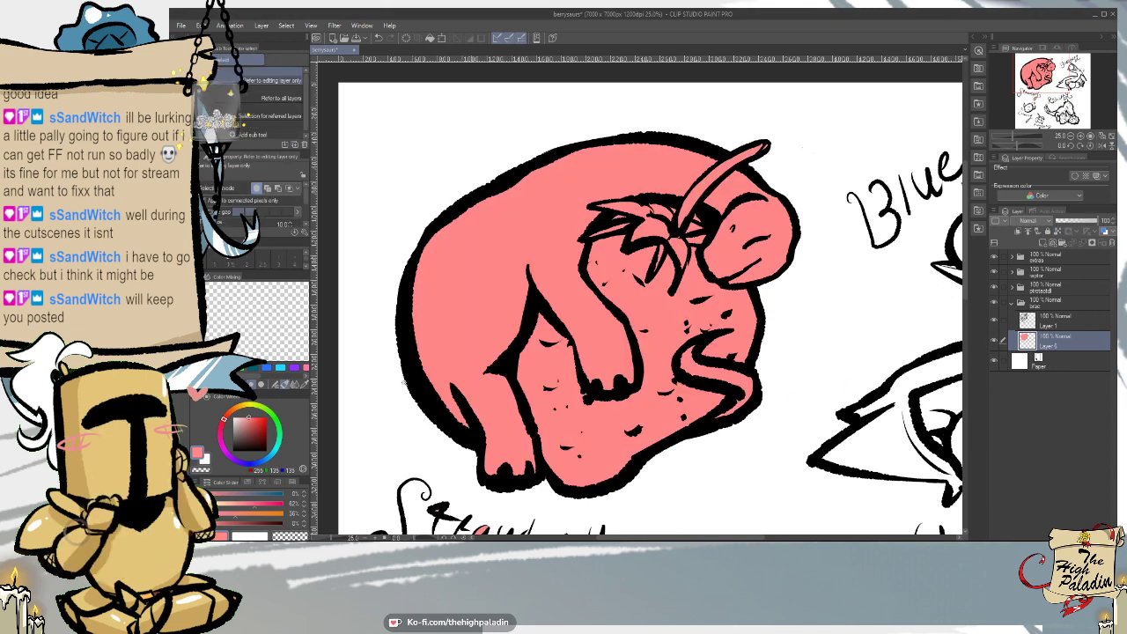
click(476, 335)
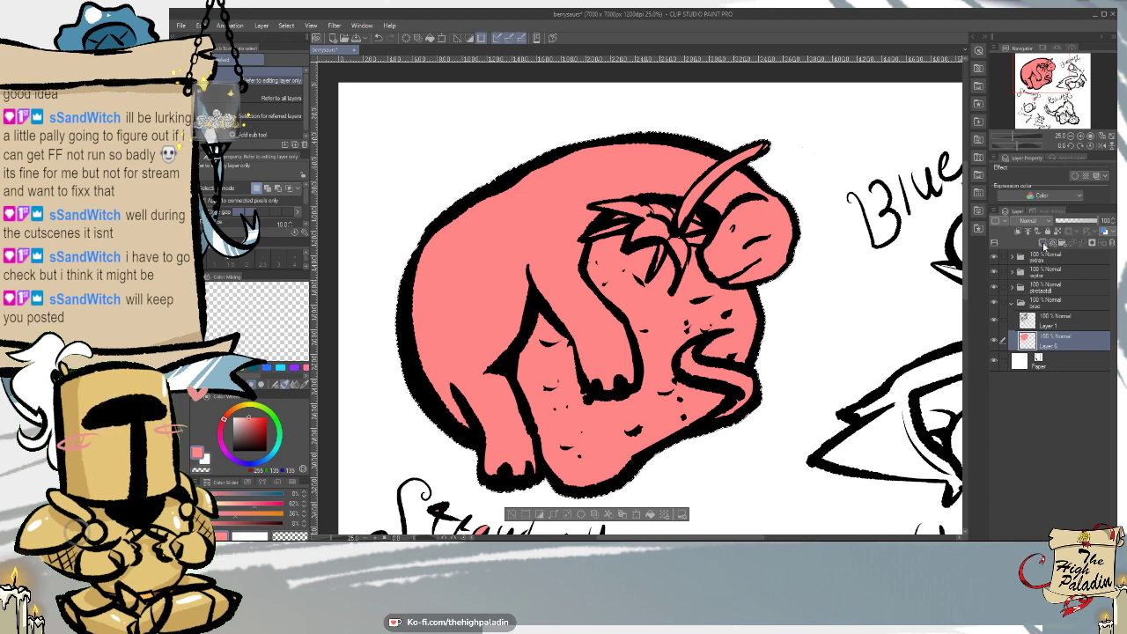
click(1052, 245)
- Paint the dinosaur's body, head and tail mid grey on Layer 7 with Textured pen 2, leaving the strawberry uncovered
key(p)
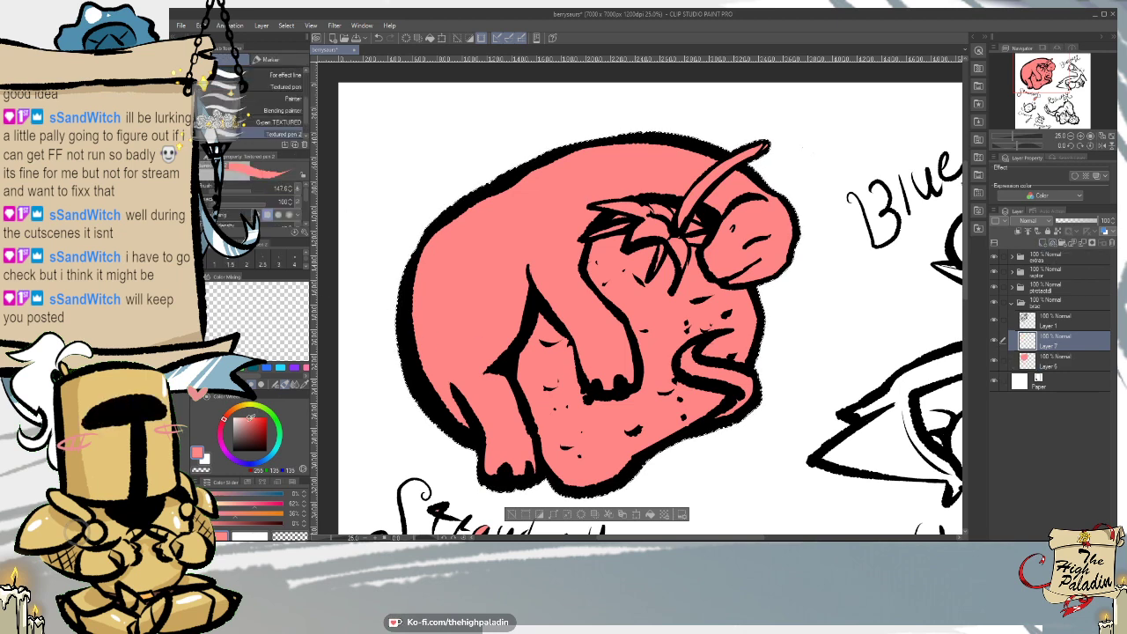
drag(236, 439, 235, 436)
click(234, 432)
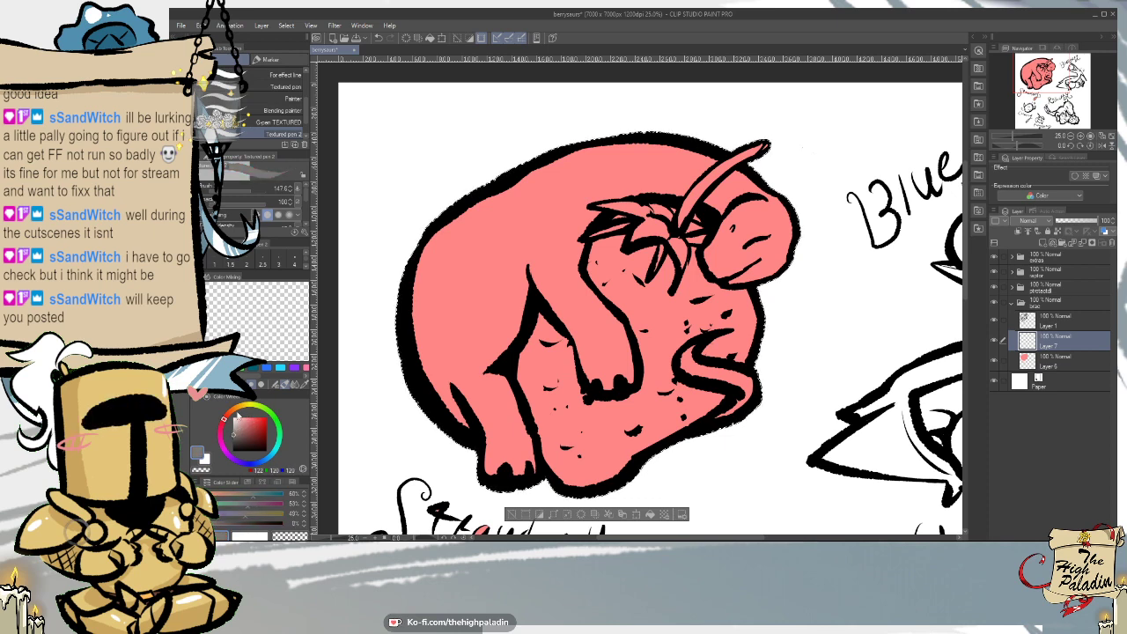
mouse_move(539, 201)
mouse_down()
mouse_move(589, 167)
mouse_move(438, 269)
mouse_move(492, 187)
mouse_move(459, 209)
mouse_move(413, 355)
mouse_move(423, 258)
mouse_move(446, 375)
mouse_move(466, 405)
mouse_move(434, 331)
mouse_move(451, 435)
mouse_move(462, 280)
mouse_move(502, 411)
mouse_move(489, 476)
mouse_move(499, 383)
mouse_move(516, 453)
mouse_up()
mouse_move(529, 283)
mouse_down()
mouse_move(505, 339)
mouse_move(519, 327)
mouse_move(516, 238)
mouse_move(509, 294)
mouse_move(479, 324)
mouse_move(529, 214)
mouse_move(567, 188)
mouse_move(533, 262)
mouse_move(583, 327)
mouse_move(570, 310)
mouse_move(588, 373)
mouse_move(607, 358)
mouse_move(625, 381)
mouse_move(627, 352)
mouse_move(572, 275)
mouse_move(595, 322)
mouse_move(563, 260)
mouse_move(551, 283)
mouse_move(560, 218)
mouse_move(606, 159)
mouse_move(556, 254)
mouse_move(572, 267)
mouse_move(580, 229)
mouse_move(598, 211)
mouse_move(574, 215)
mouse_move(583, 200)
mouse_move(568, 225)
mouse_move(597, 176)
mouse_move(559, 201)
mouse_move(692, 173)
mouse_up()
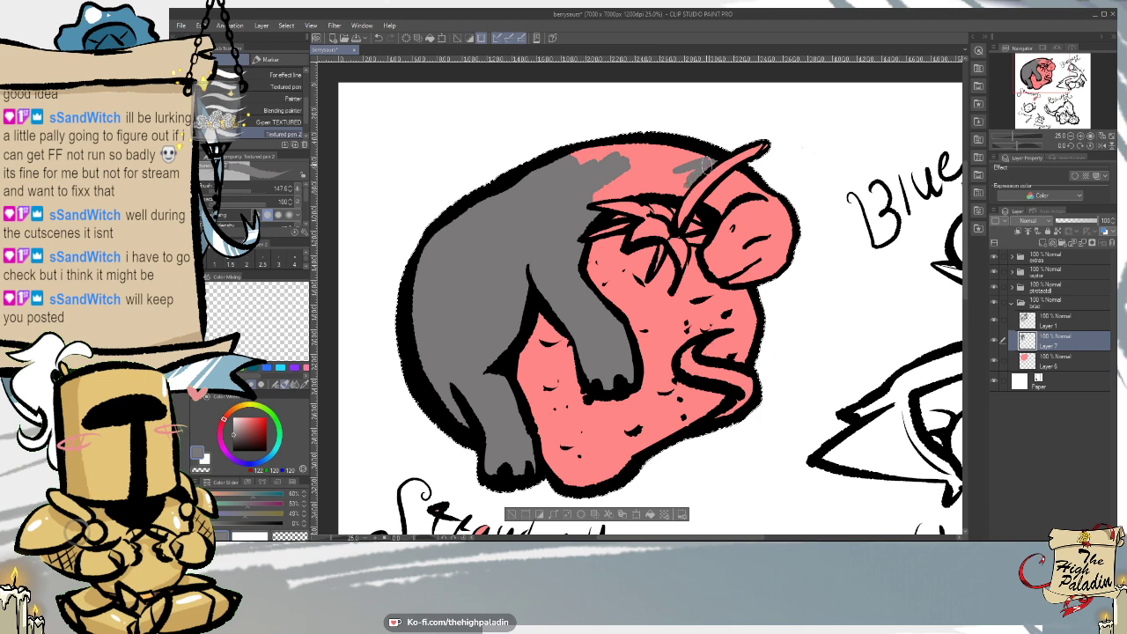
mouse_move(684, 187)
mouse_down()
mouse_move(605, 187)
mouse_move(637, 187)
mouse_move(587, 204)
mouse_move(657, 166)
mouse_move(666, 183)
mouse_move(703, 156)
mouse_move(612, 154)
mouse_move(638, 146)
mouse_move(601, 157)
mouse_move(689, 160)
mouse_move(540, 166)
mouse_up()
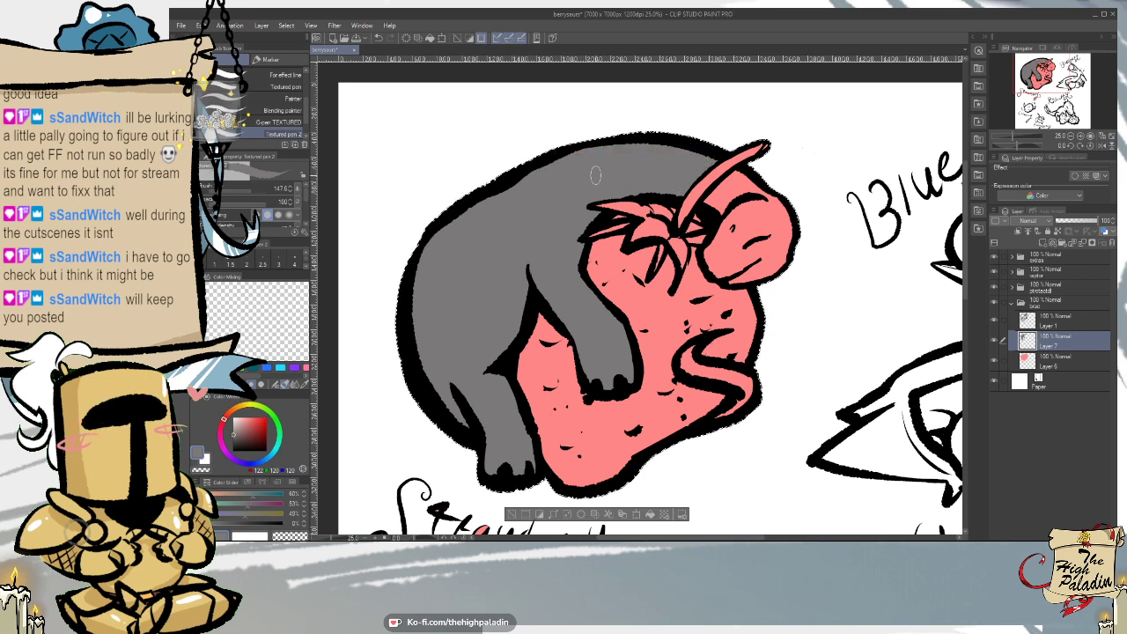
mouse_move(769, 205)
mouse_down()
mouse_move(734, 235)
mouse_move(757, 253)
mouse_move(773, 236)
mouse_move(787, 249)
mouse_move(780, 214)
mouse_move(760, 212)
mouse_move(736, 175)
mouse_move(711, 197)
mouse_move(722, 201)
mouse_move(725, 237)
mouse_move(710, 257)
mouse_move(747, 254)
mouse_move(731, 280)
mouse_move(747, 259)
mouse_move(744, 273)
mouse_move(777, 258)
mouse_up()
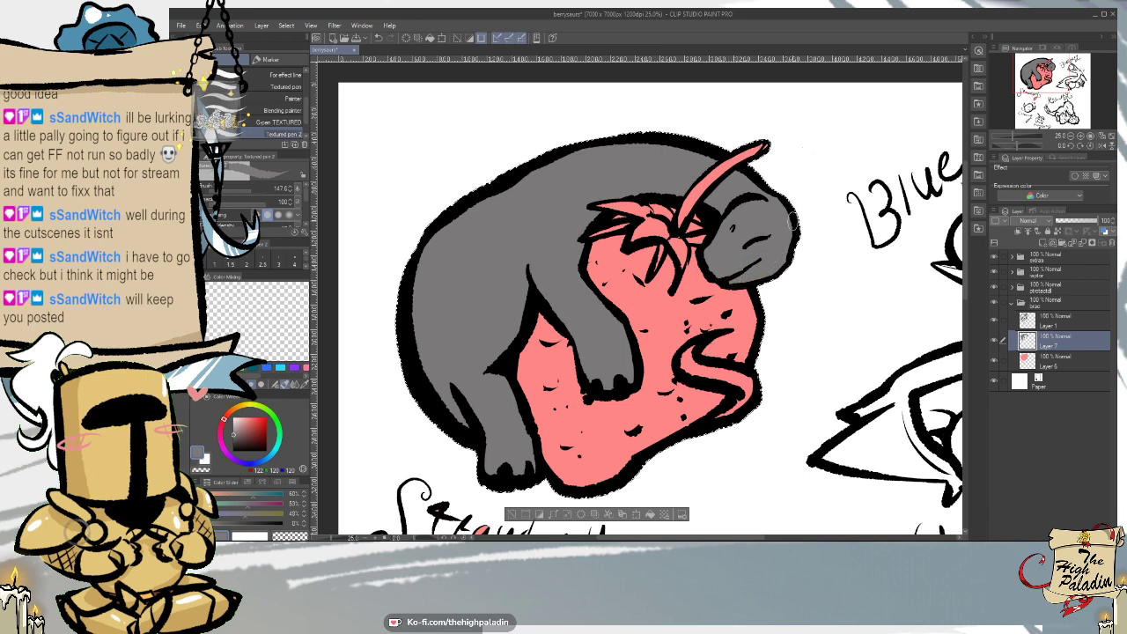
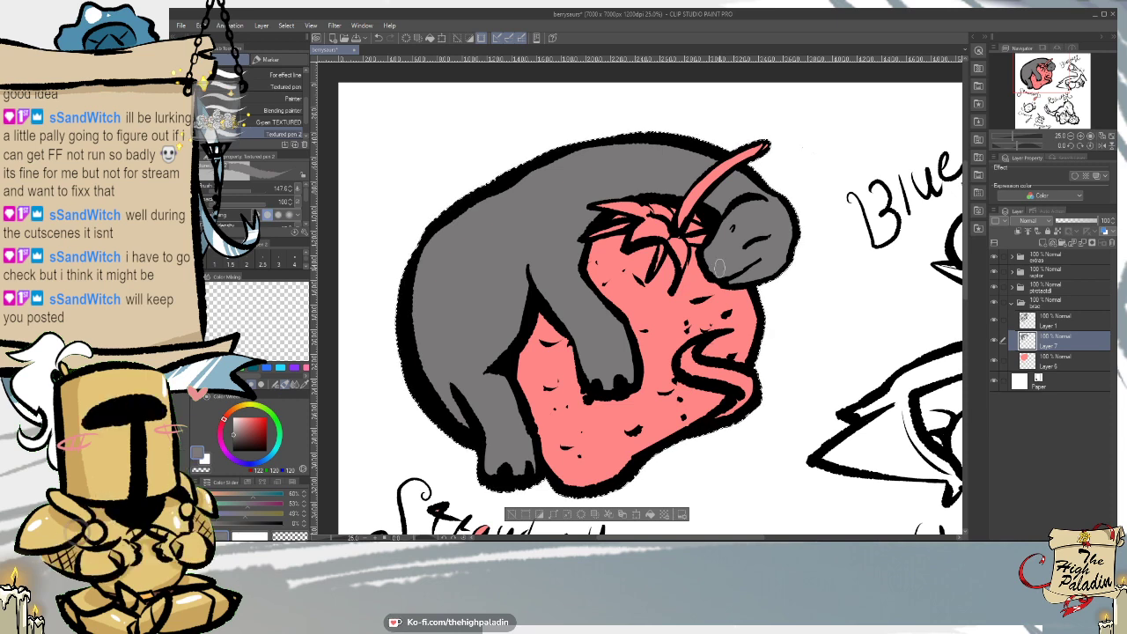
drag(696, 360, 738, 379)
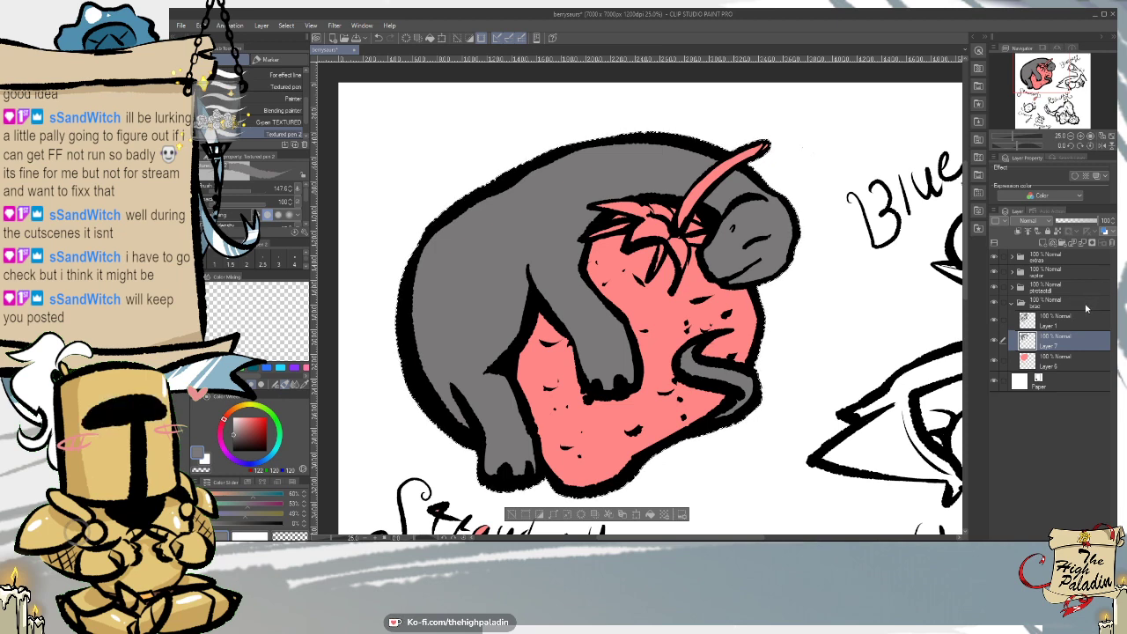
- Lock the transparent pixels of Layer 6 and Layer 7
key(m)
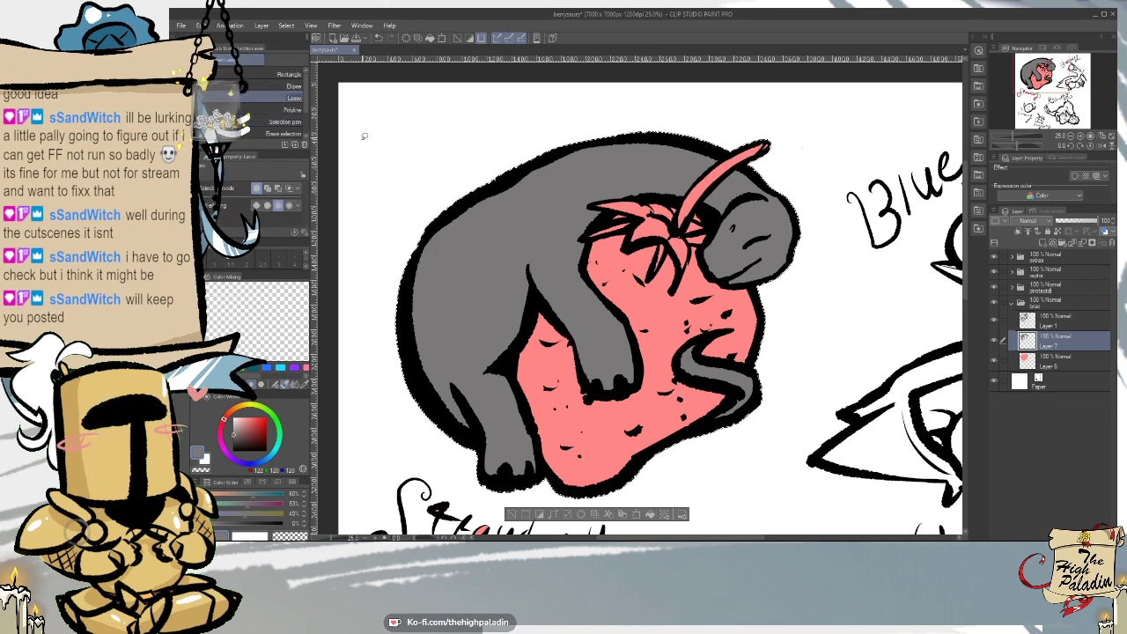
click(1062, 366)
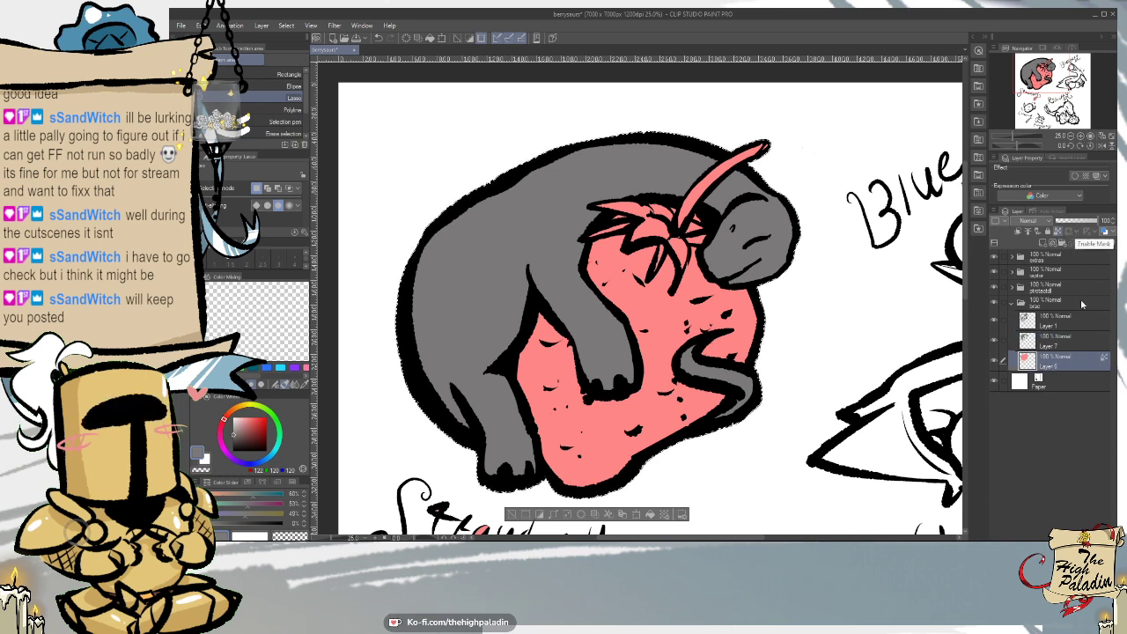
click(1066, 341)
click(1057, 231)
- Recolour the strawberry on Layer 6 dark red using the foreground-to-transparent gradient
click(1085, 362)
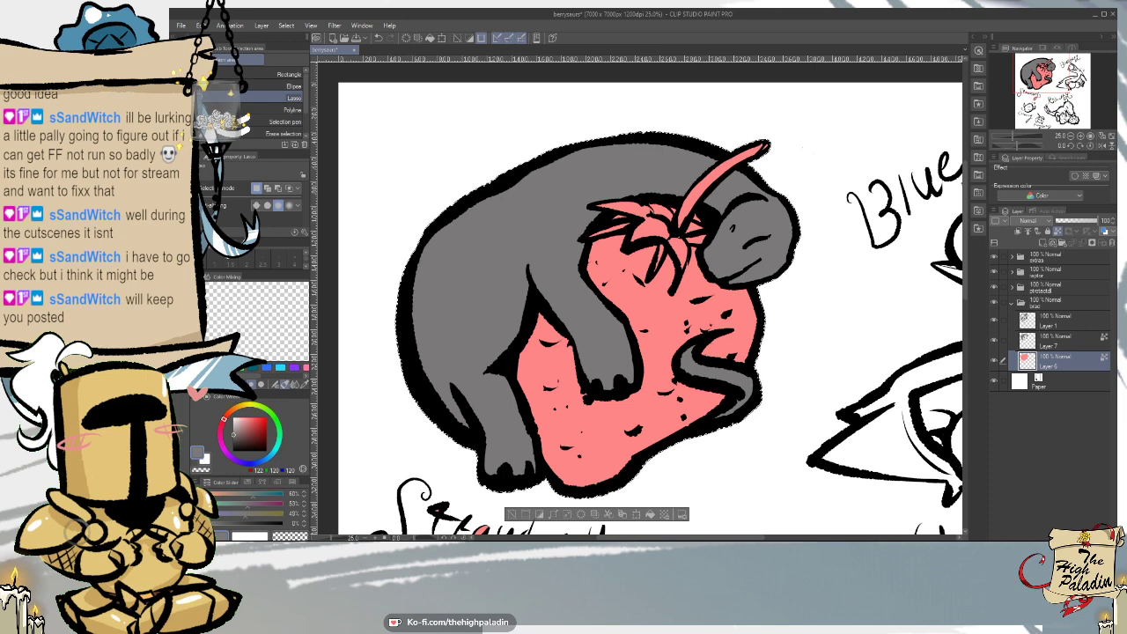
key(g)
key(g)
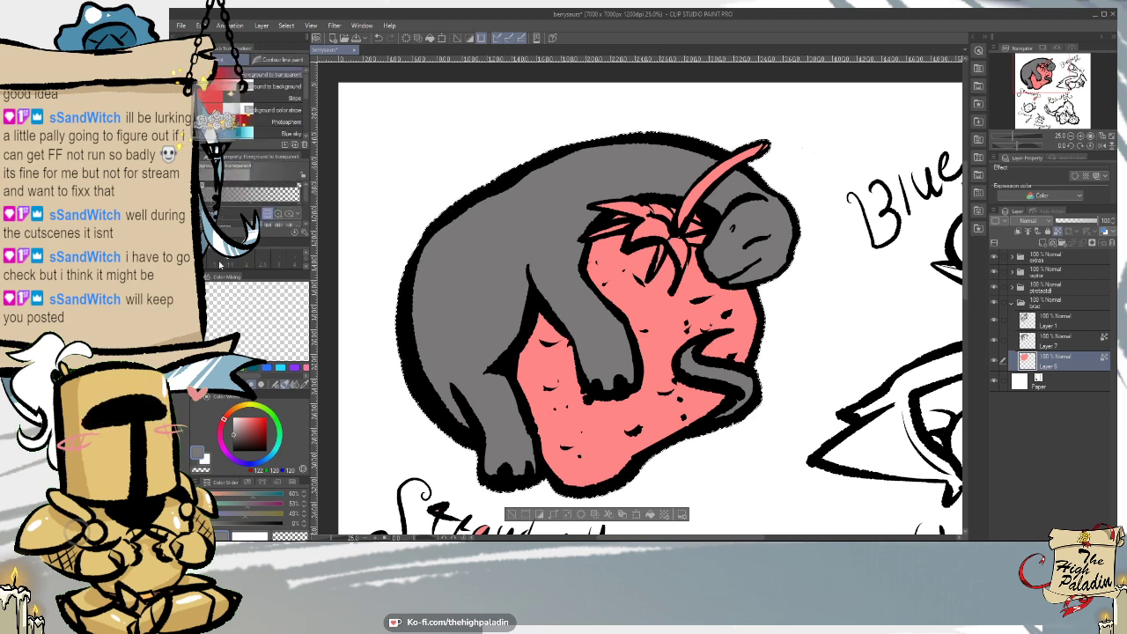
drag(257, 428, 255, 427)
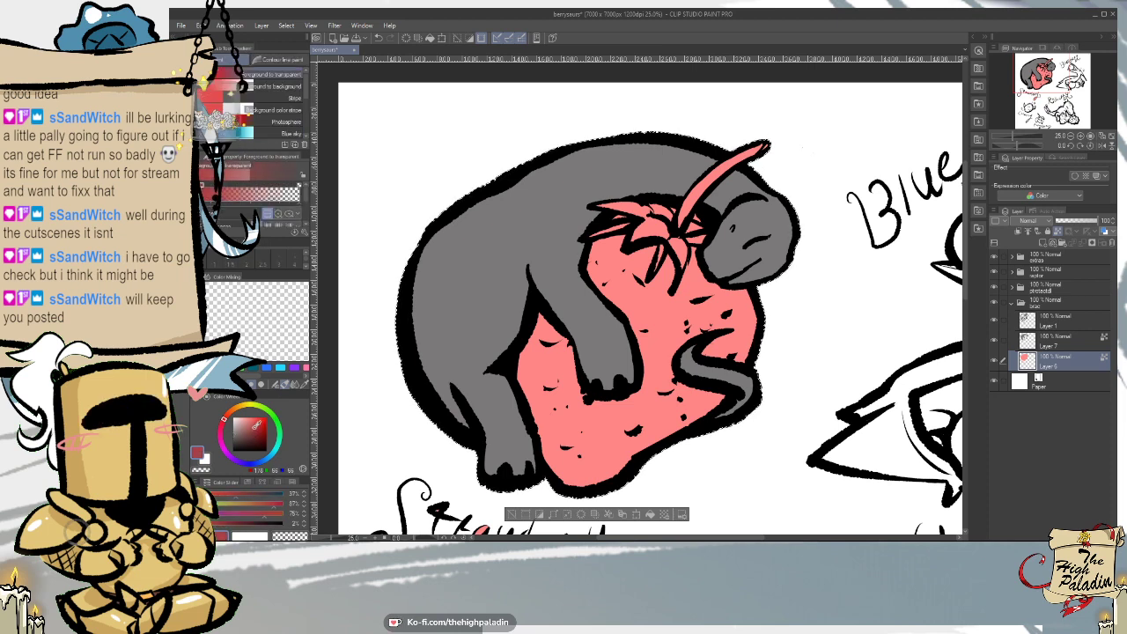
drag(711, 105, 717, 93)
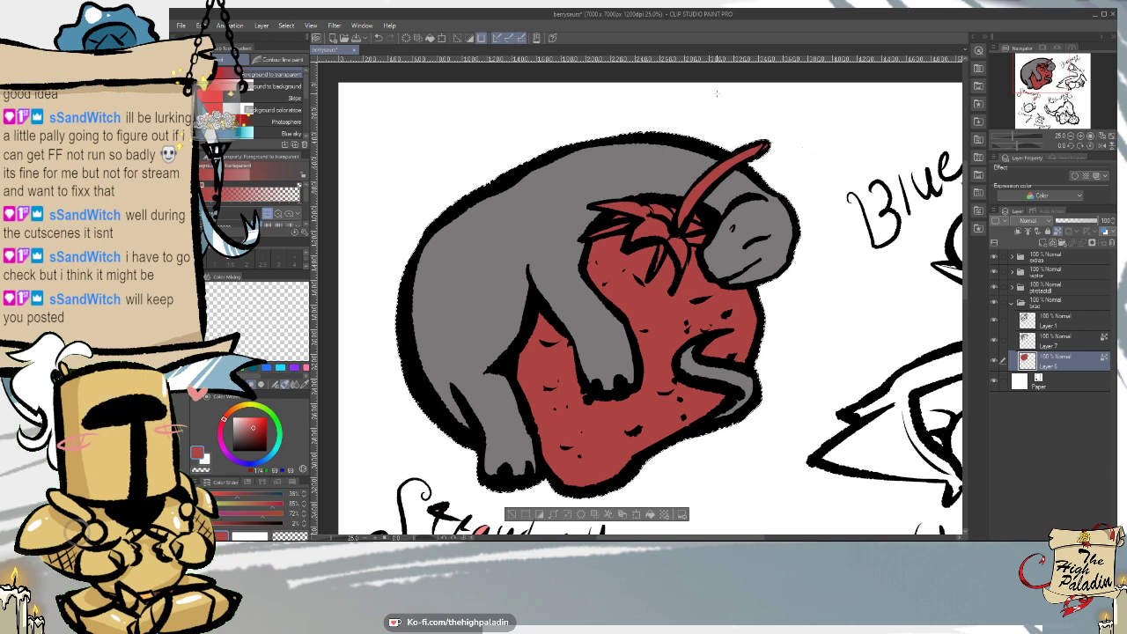
- Lighten the strawberry's lower tip with pale pink Design pencil 2 strokes that fade up into the red
click(239, 419)
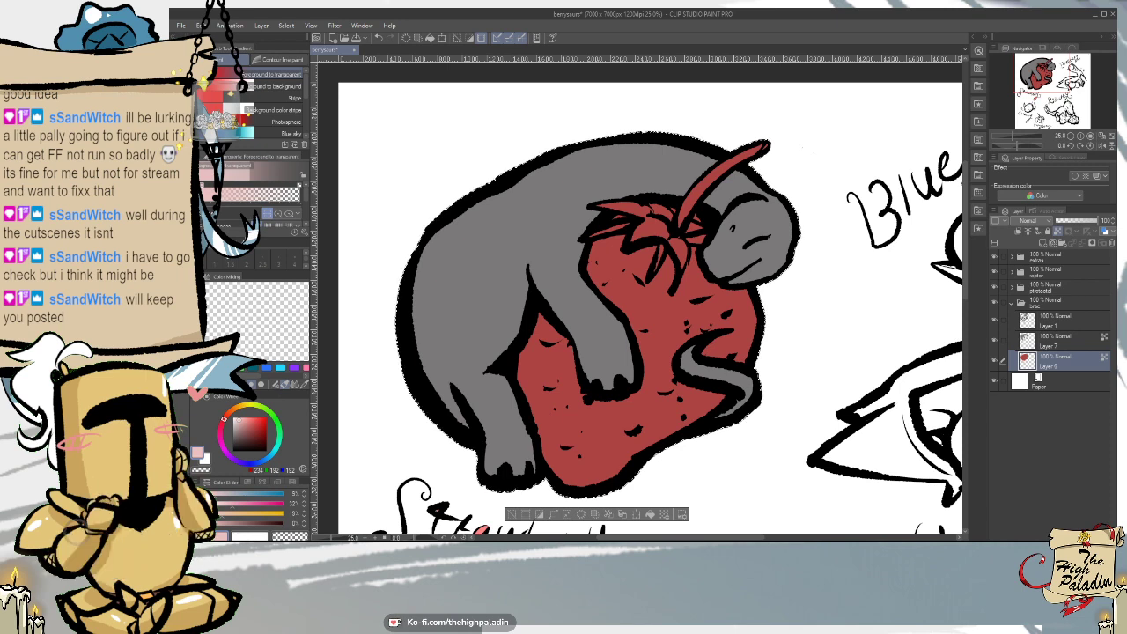
click(183, 249)
drag(305, 81, 307, 112)
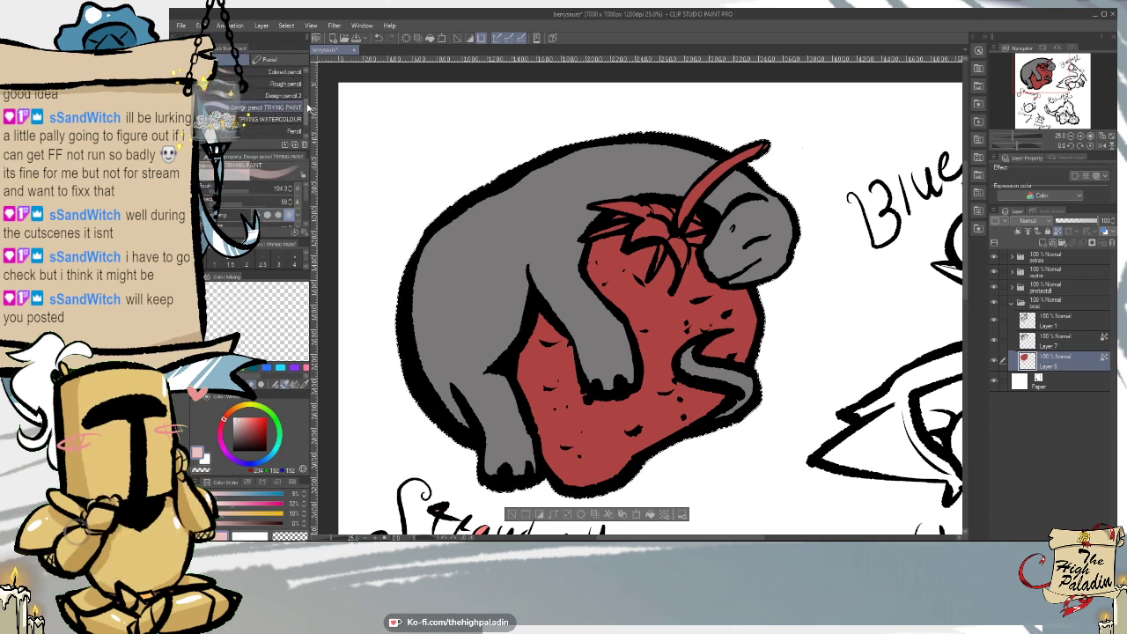
click(277, 95)
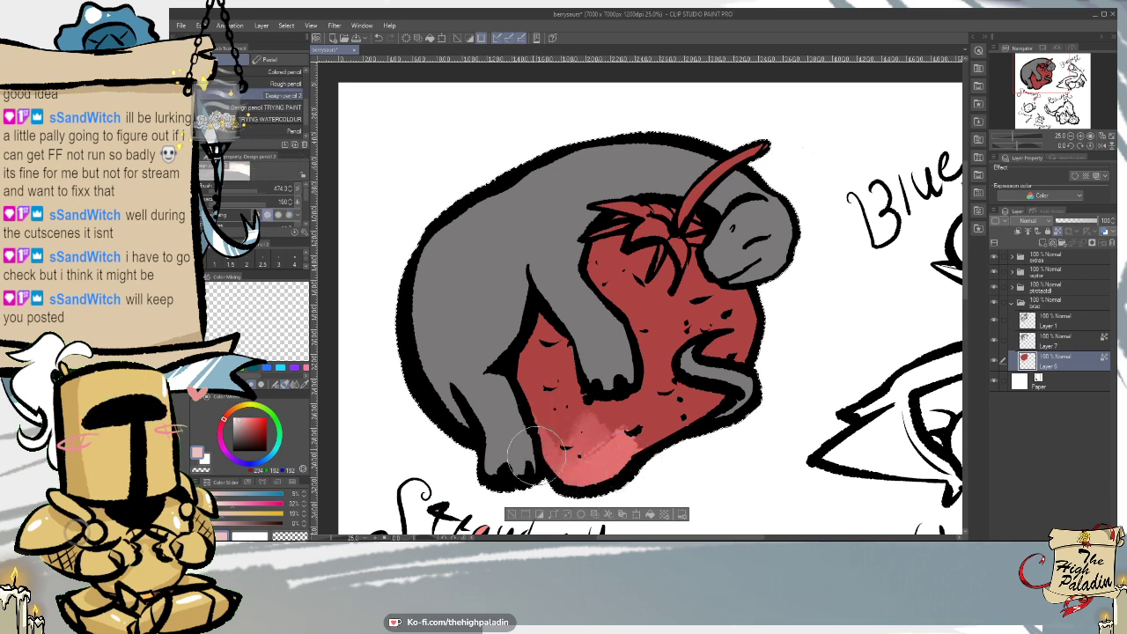
mouse_move(612, 445)
mouse_down()
mouse_move(652, 449)
mouse_move(604, 454)
mouse_move(587, 440)
mouse_move(572, 457)
mouse_move(588, 467)
mouse_up()
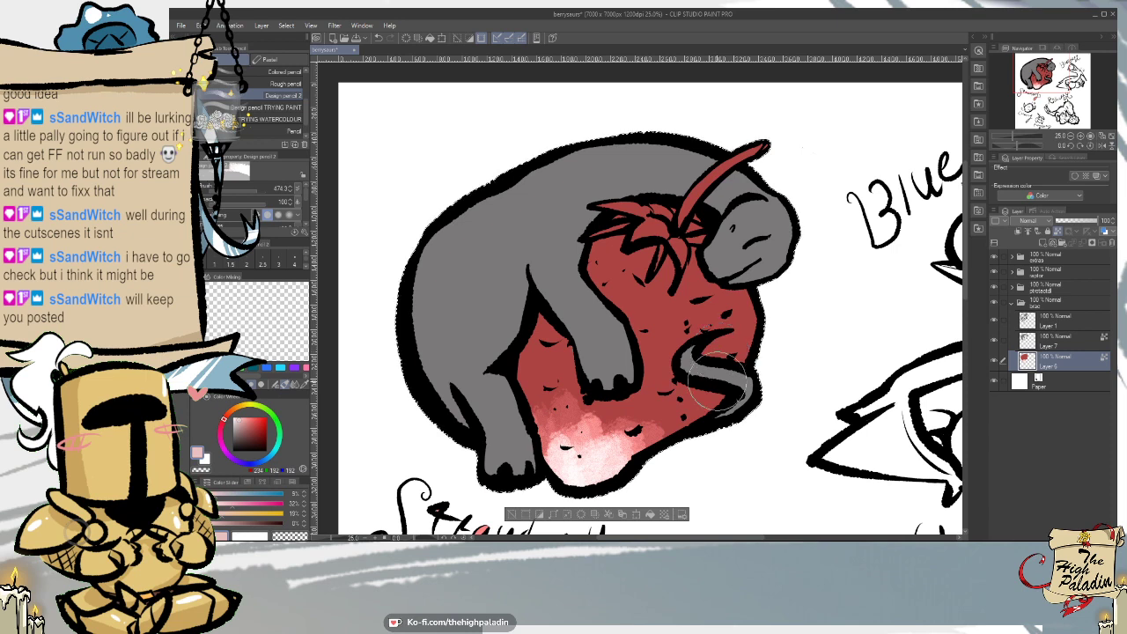
mouse_move(538, 421)
mouse_down()
mouse_move(556, 466)
mouse_move(556, 398)
mouse_move(531, 427)
mouse_move(632, 412)
mouse_move(615, 401)
mouse_move(699, 372)
mouse_move(626, 429)
mouse_move(612, 418)
mouse_move(638, 416)
mouse_move(648, 444)
mouse_move(669, 438)
mouse_move(622, 414)
mouse_move(613, 445)
mouse_move(593, 437)
mouse_move(618, 422)
mouse_move(666, 434)
mouse_move(645, 459)
mouse_move(686, 416)
mouse_move(603, 446)
mouse_move(601, 429)
mouse_move(552, 422)
mouse_up()
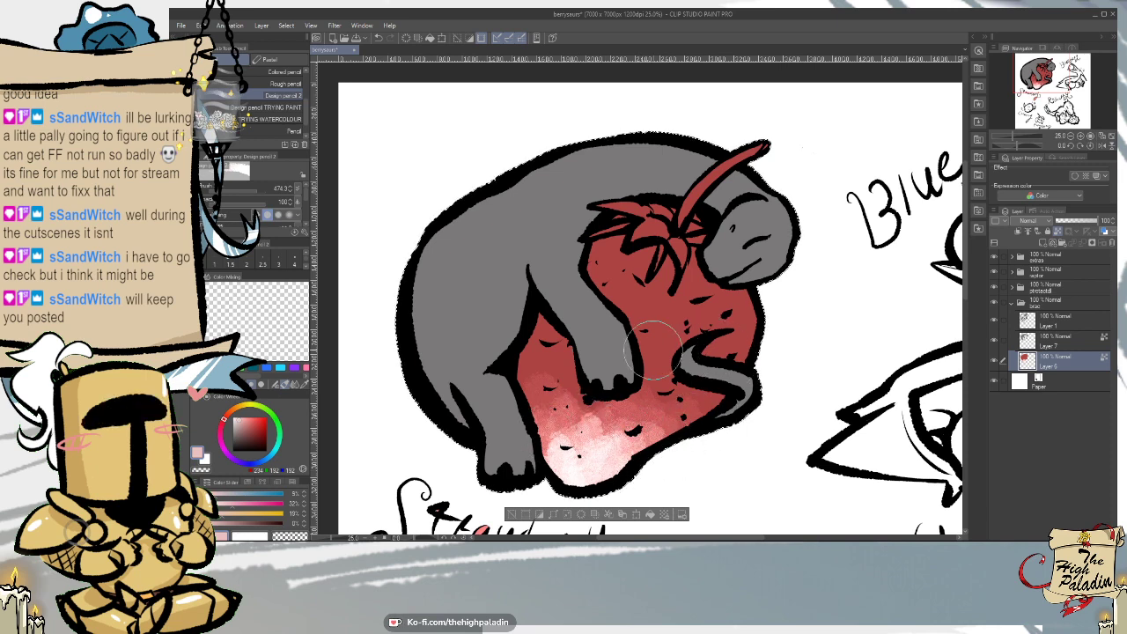
- Try to colour the strawberry's stem with green Design pencil 2 strokes, and undo them
click(262, 410)
drag(263, 410, 278, 424)
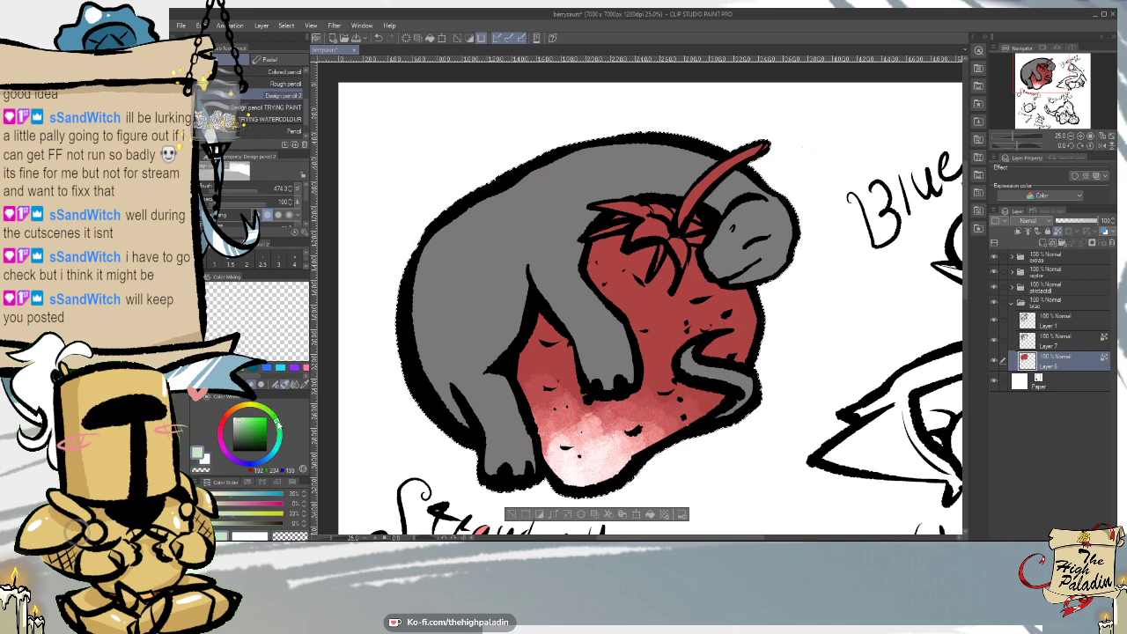
click(249, 430)
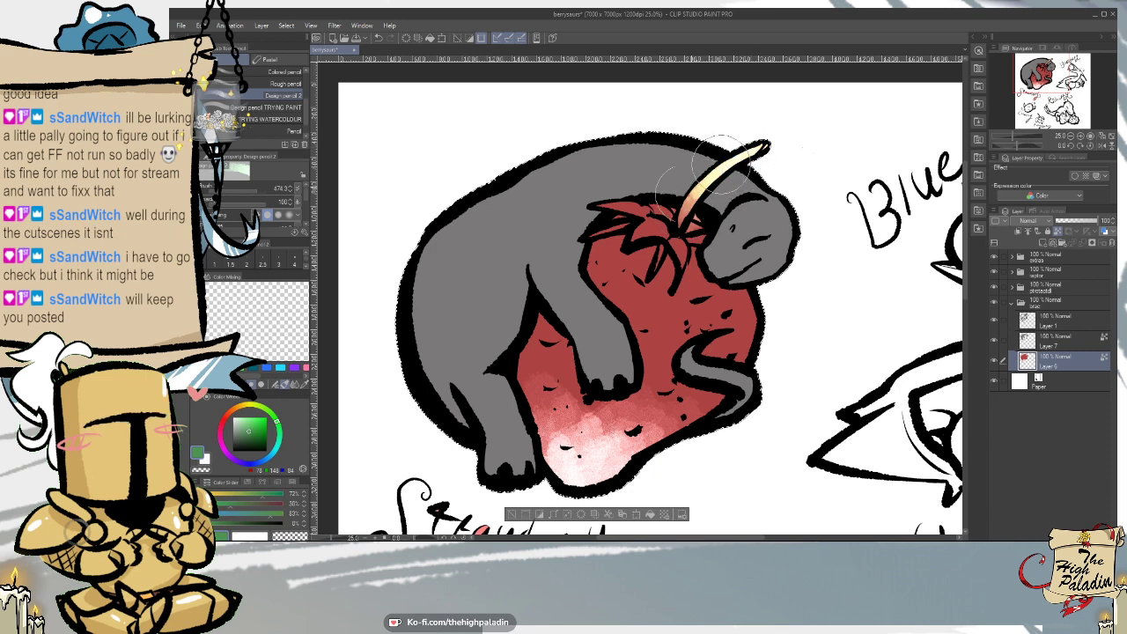
key(ctrl+z)
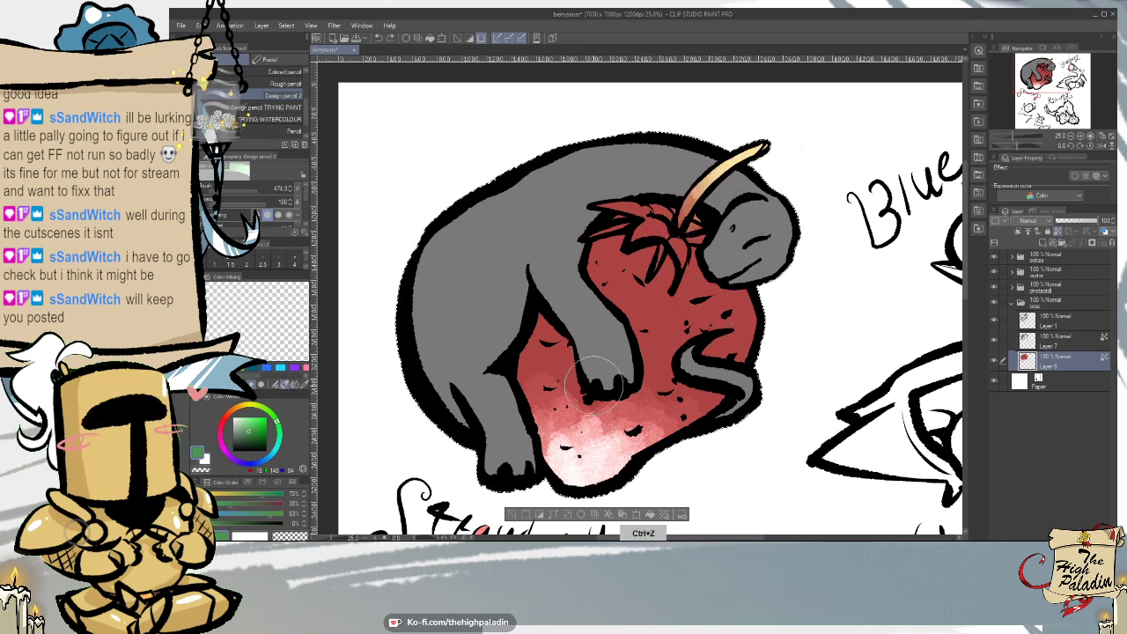
key(ctrl+z)
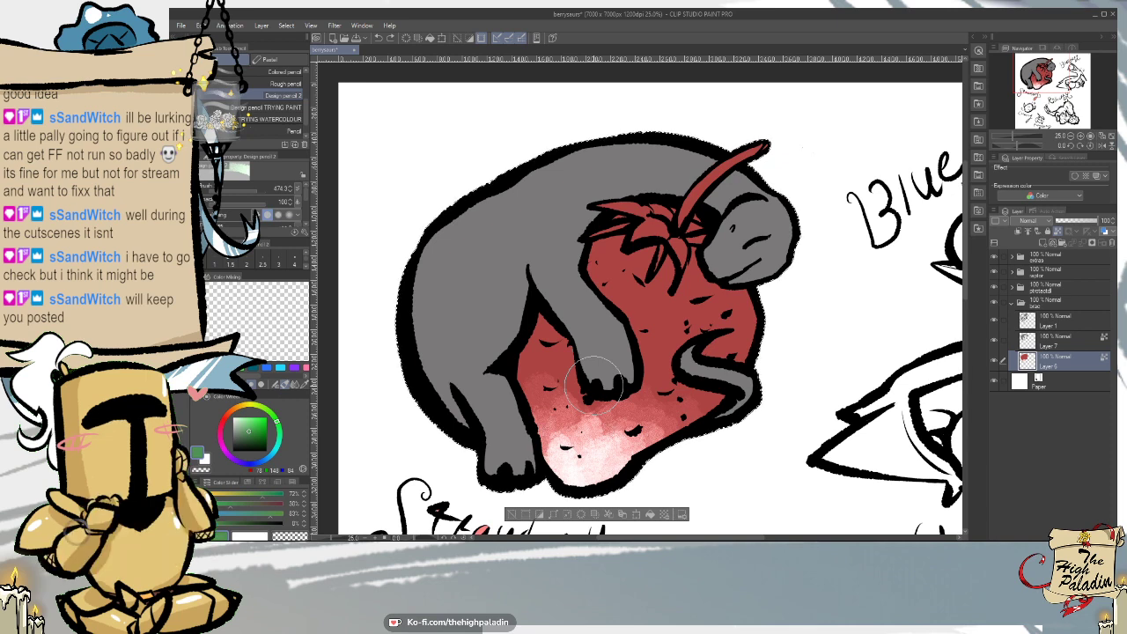
- Paint the strawberry's stem and leaves dark green with Textured pen 2, touching up edges with the sampled red and green
key(p)
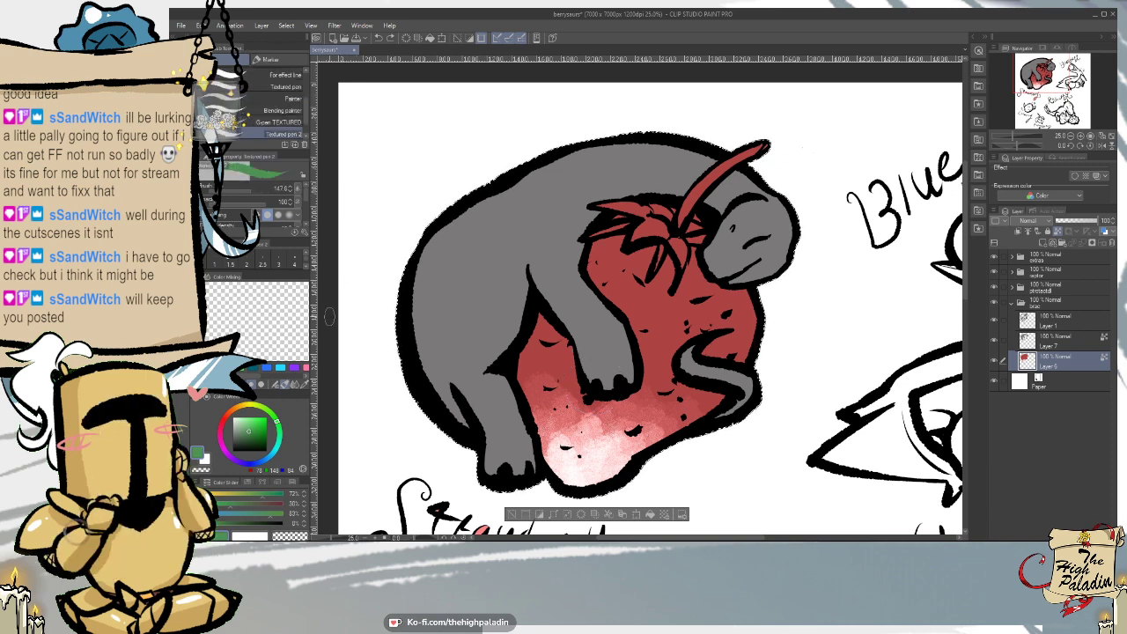
click(246, 433)
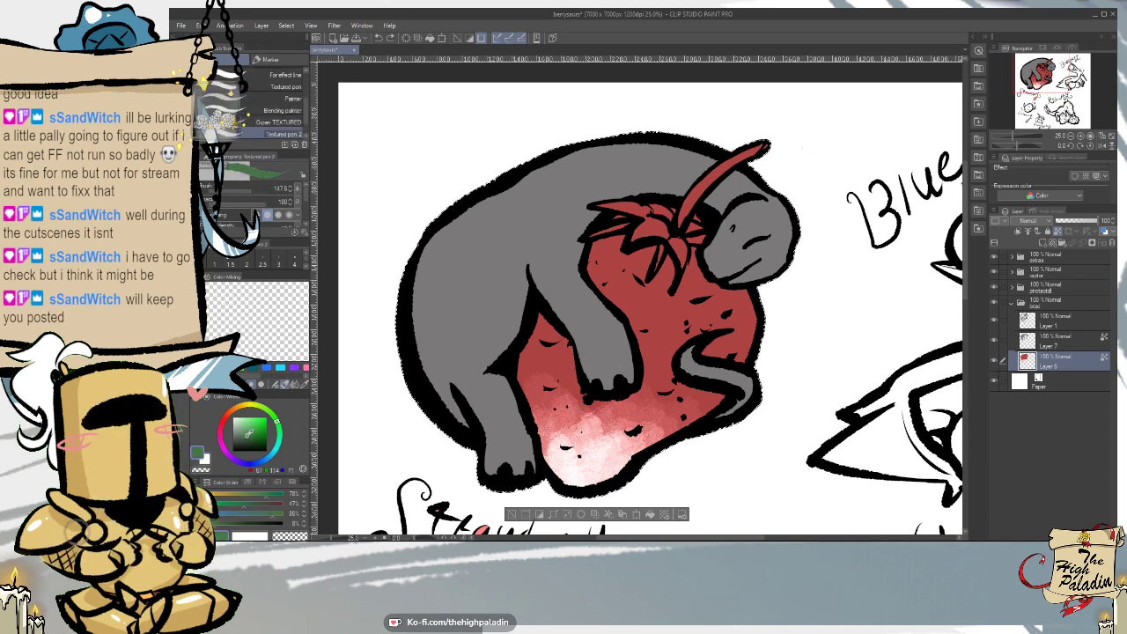
mouse_move(717, 170)
mouse_down()
mouse_move(677, 223)
mouse_move(715, 178)
mouse_move(687, 224)
mouse_move(710, 230)
mouse_move(676, 229)
mouse_move(680, 268)
mouse_move(670, 230)
mouse_move(668, 244)
mouse_move(685, 259)
mouse_move(676, 201)
mouse_move(653, 271)
mouse_move(663, 226)
mouse_move(633, 231)
mouse_move(679, 217)
mouse_up()
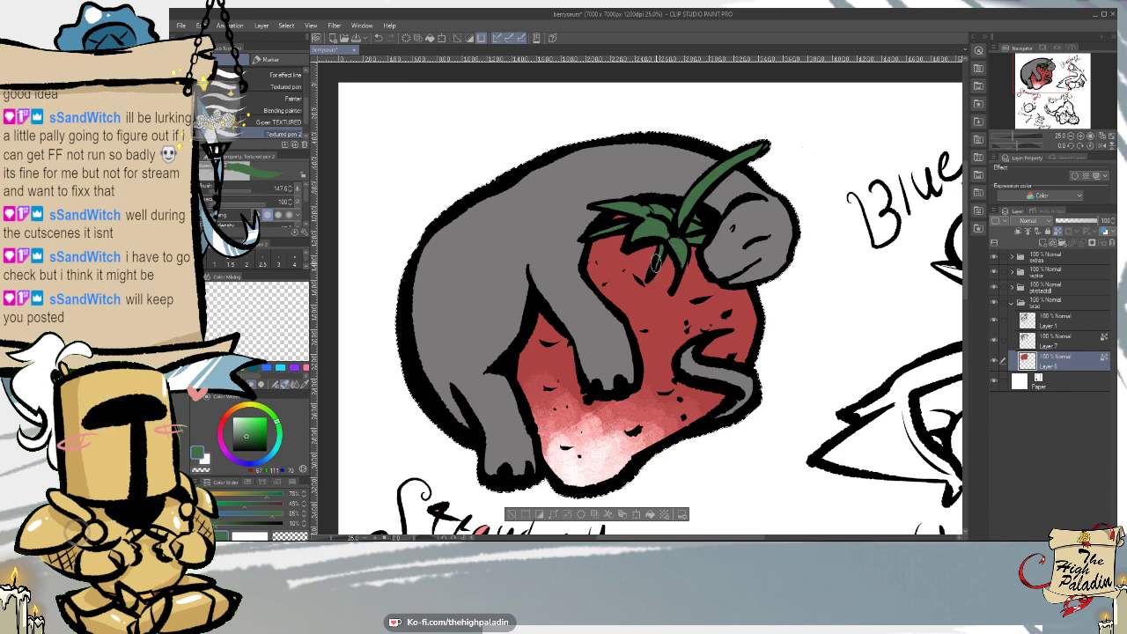
right_click(666, 270)
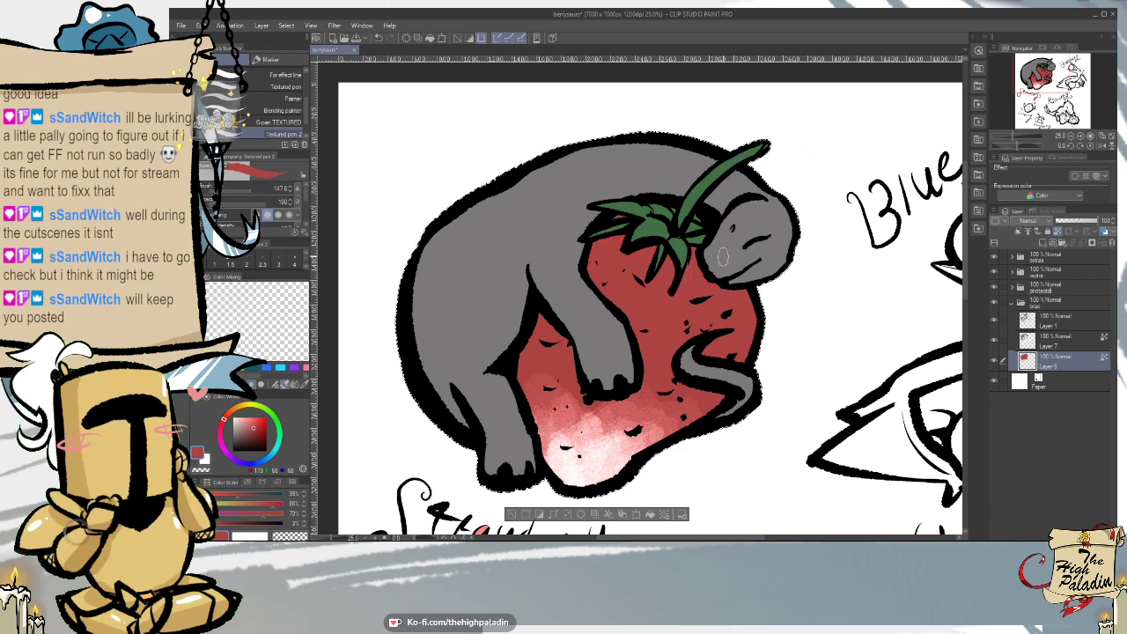
right_click(676, 231)
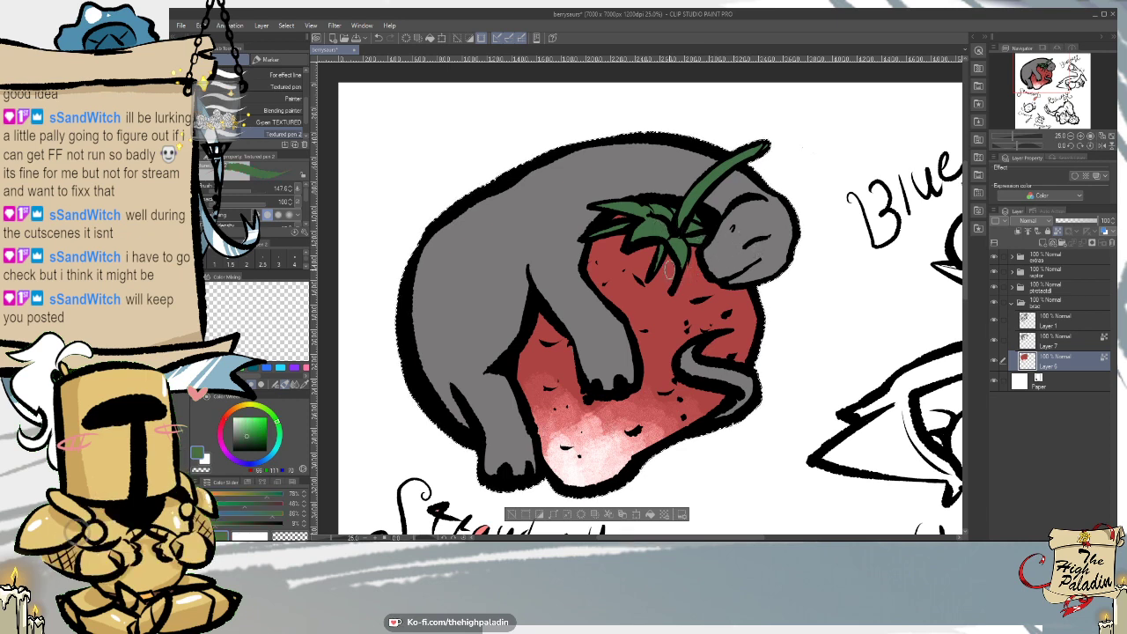
- Try bright yellow Design pencil 2 highlights on the strawberry's leaves, and undo them
scroll(308, 102, up, 3)
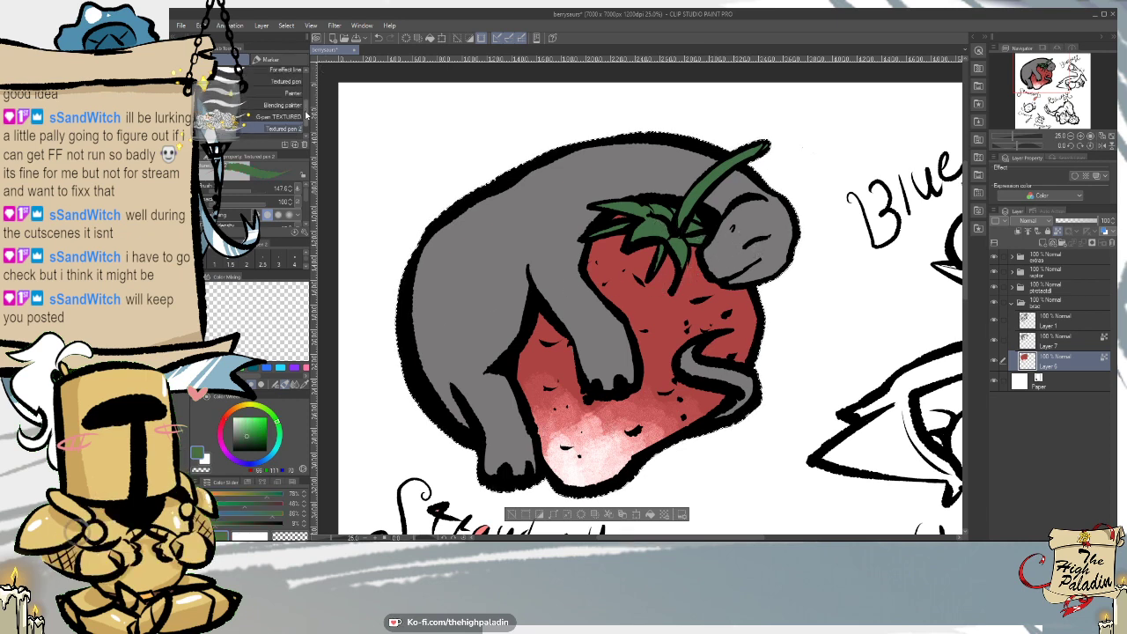
scroll(308, 101, down, 4)
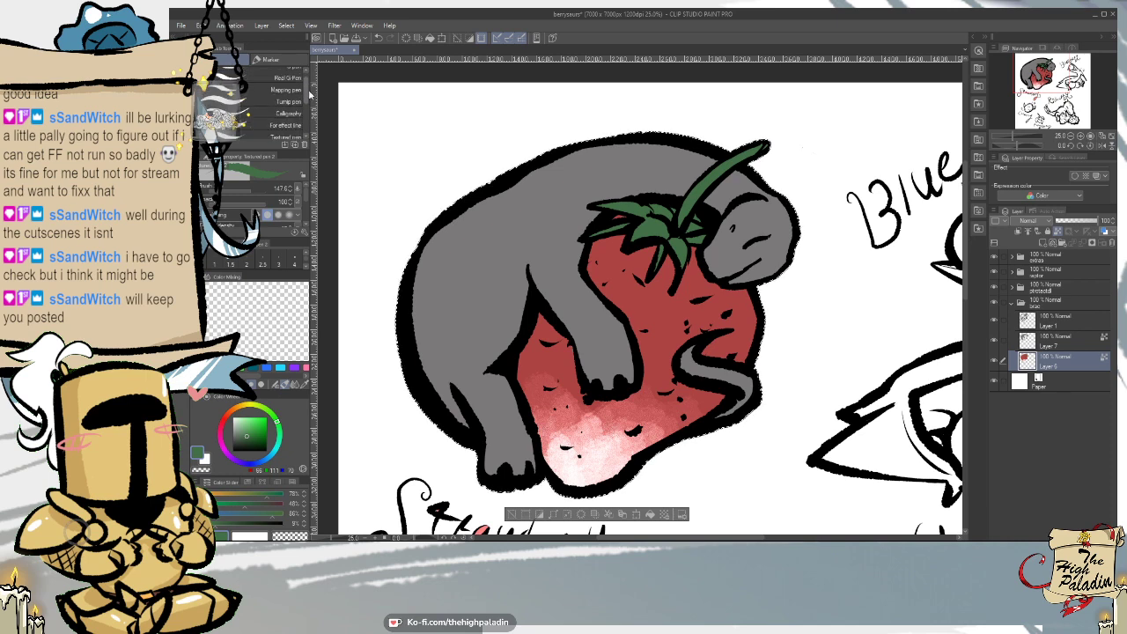
key(p)
key(b)
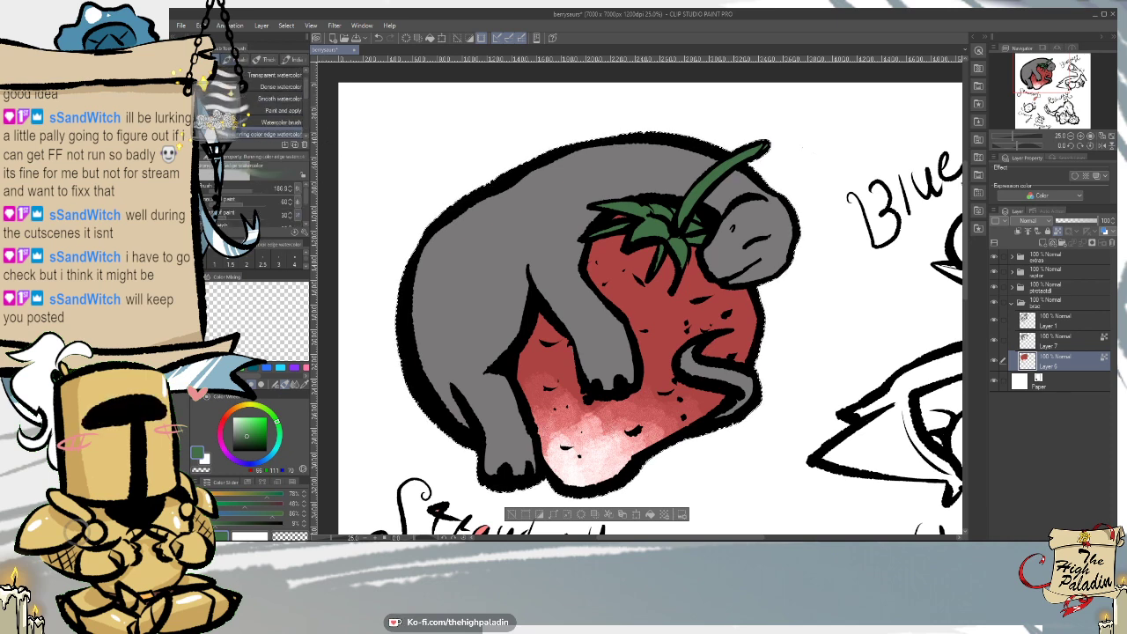
key(p)
scroll(307, 99, down, 3)
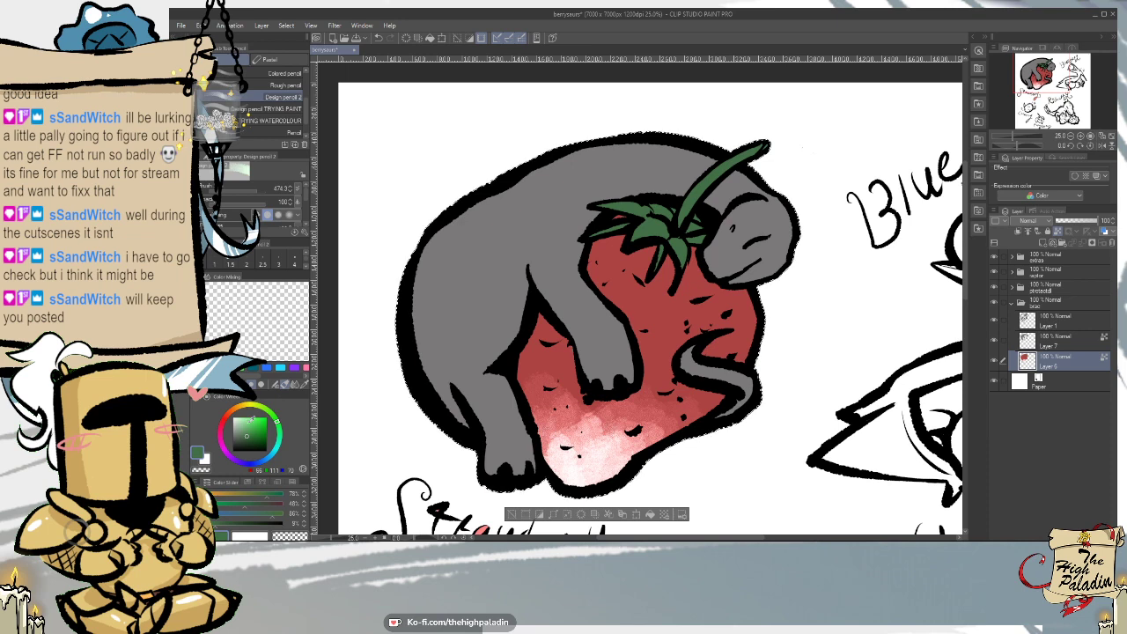
mouse_move(252, 419)
mouse_down()
mouse_move(250, 428)
mouse_move(253, 410)
mouse_move(274, 412)
mouse_up()
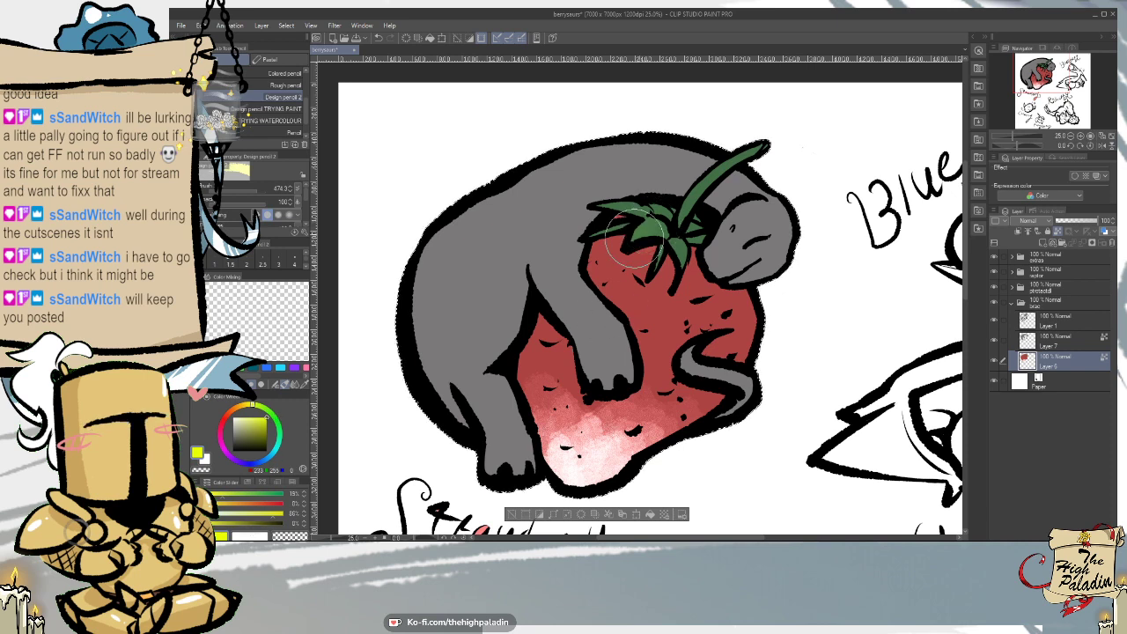
drag(650, 234, 669, 215)
key(ctrl+z)
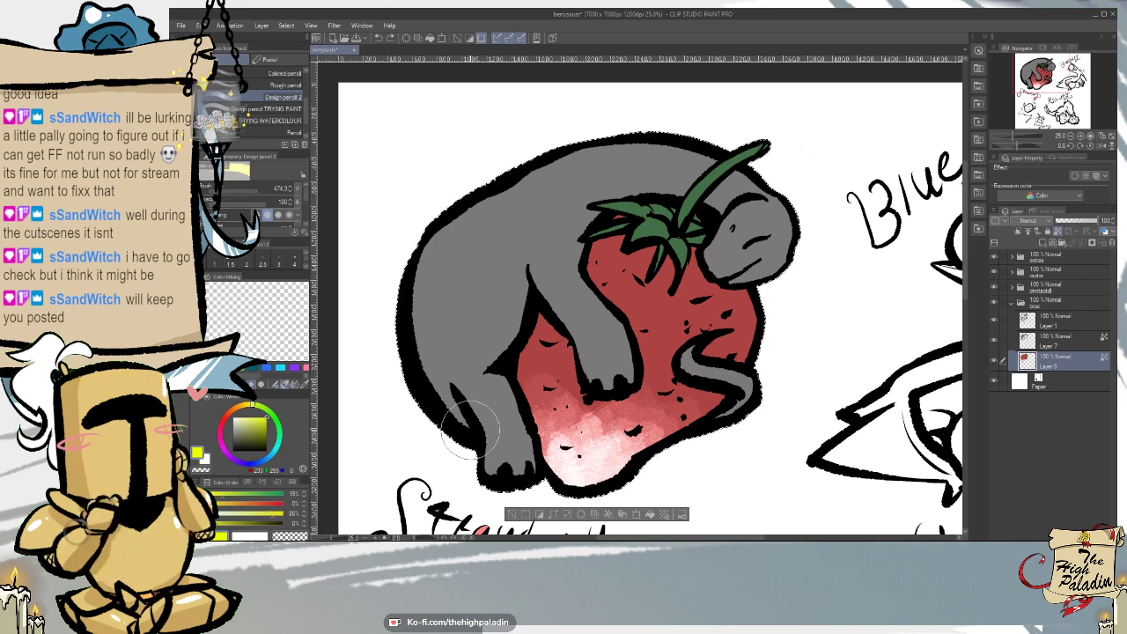
- Select the strawberry's green stem and leaves on the colour layer with Auto select, hiding the line art only while selecting
click(996, 324)
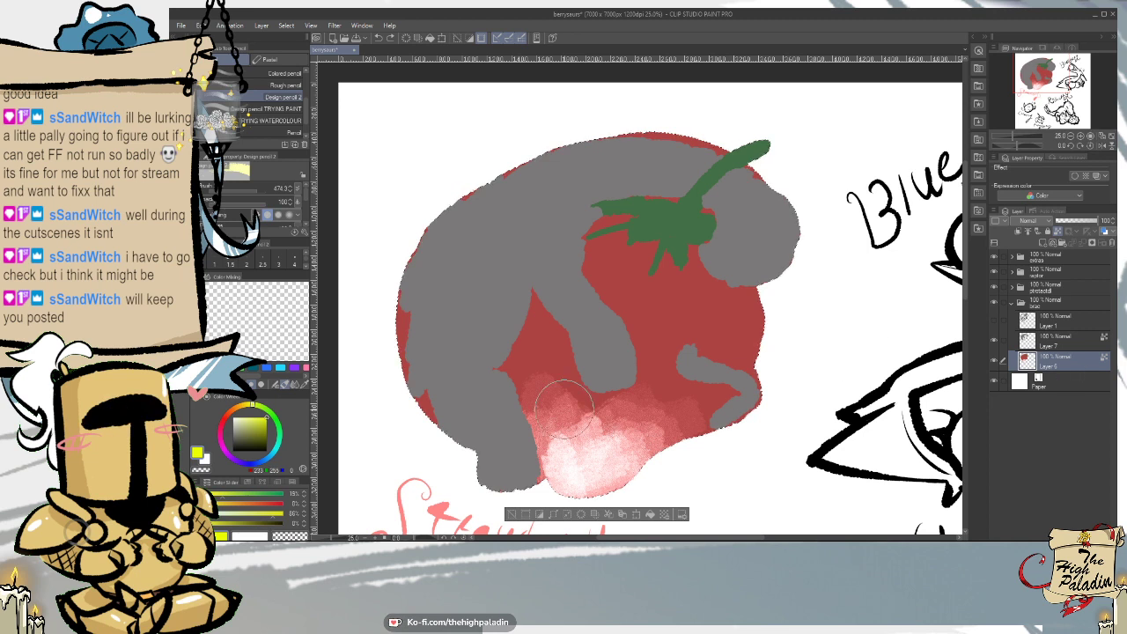
click(1058, 231)
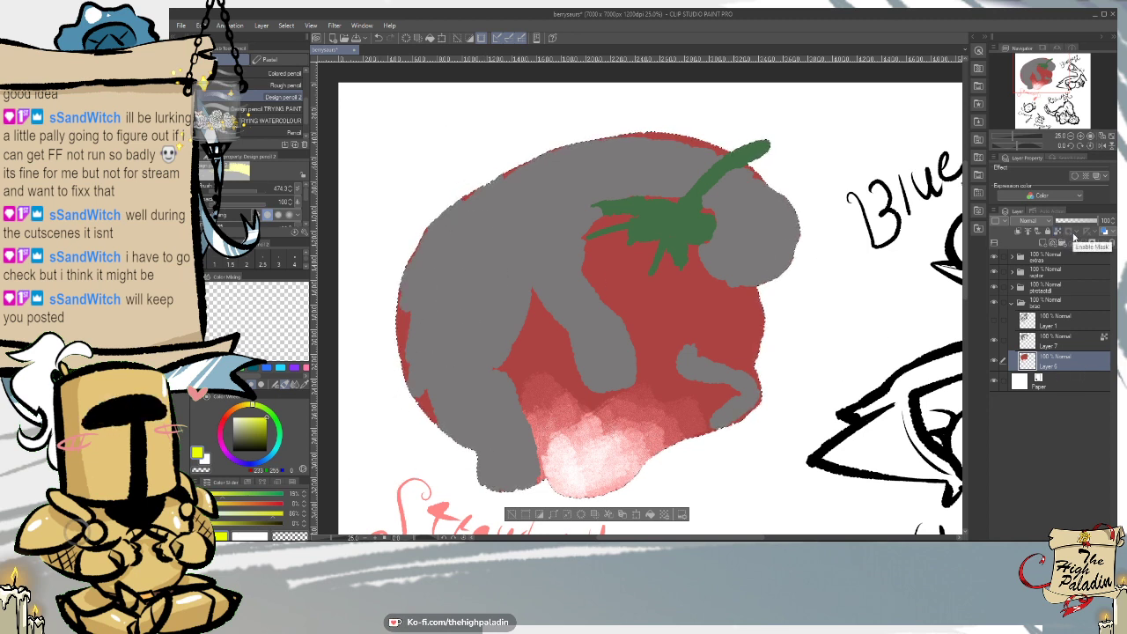
key(g)
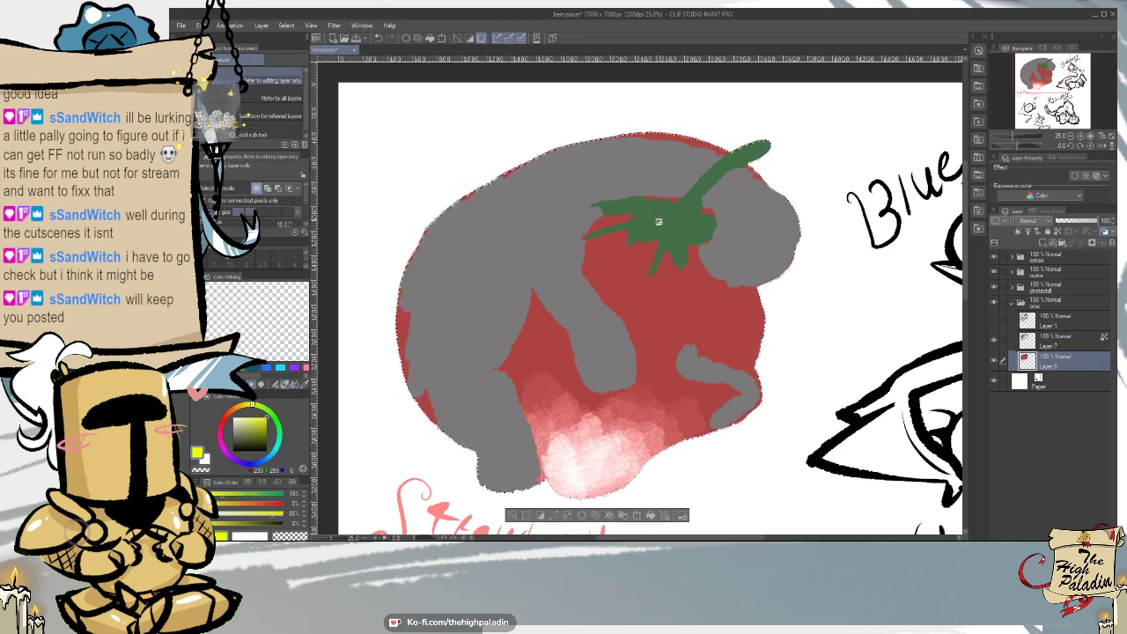
key(m)
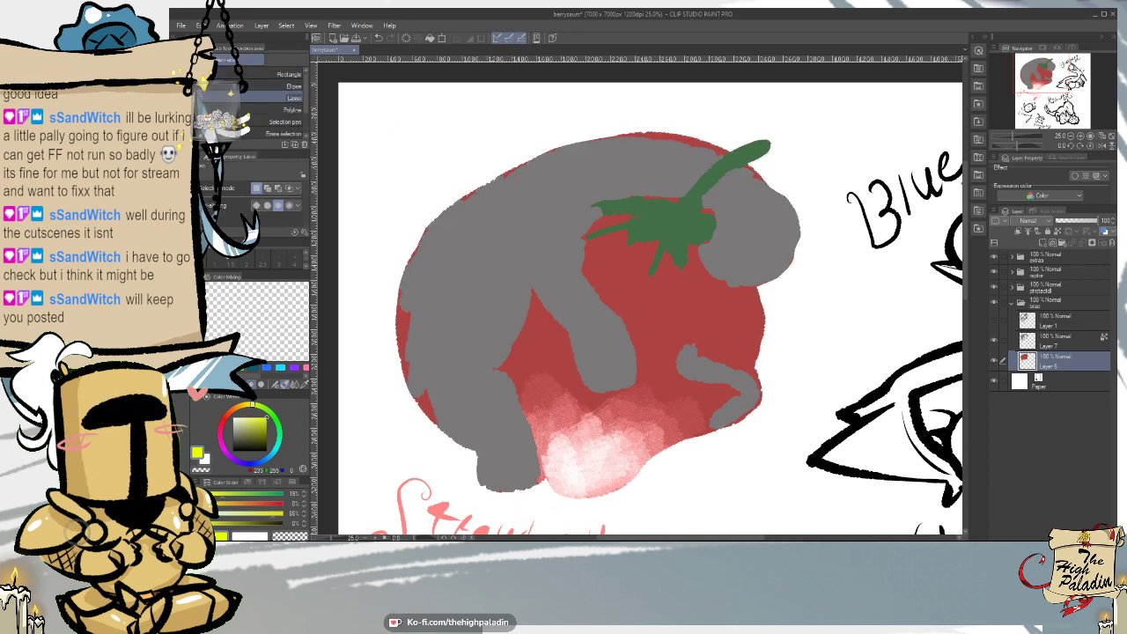
key(w)
click(661, 229)
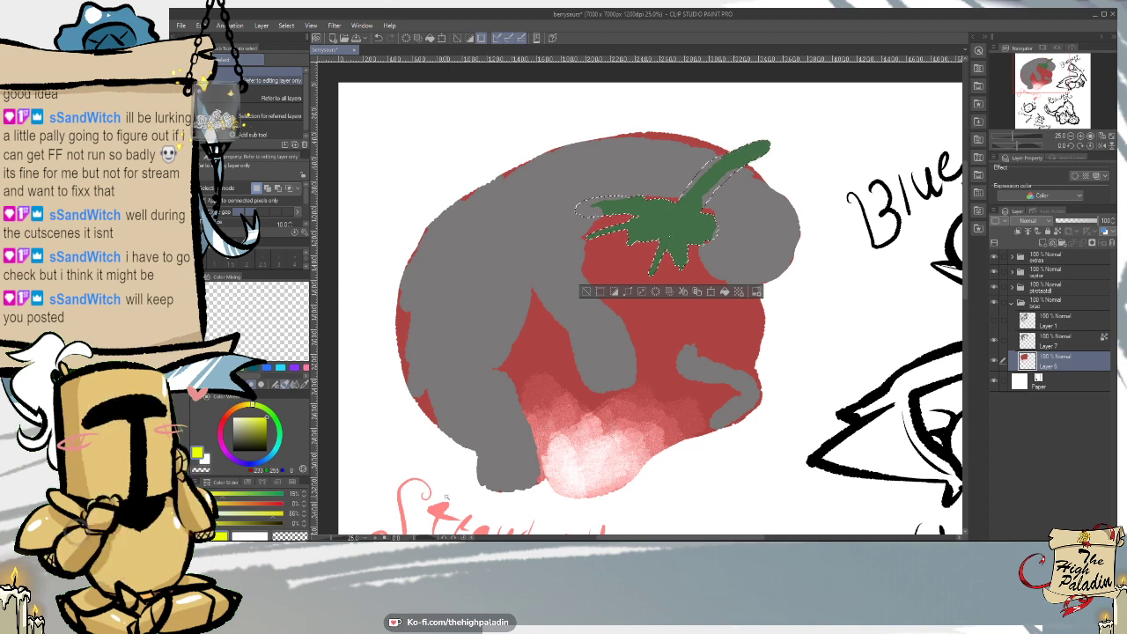
click(996, 323)
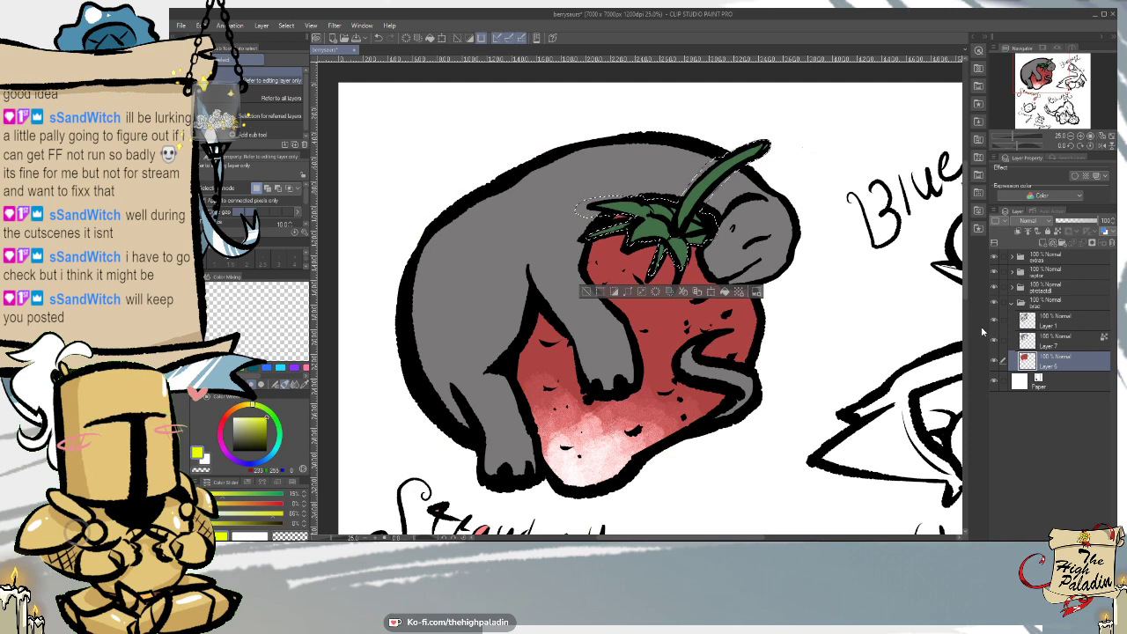
- Add an empty layer above the strawberry's colour layer, switch to Design pencil 2, and make the colour layer active again
click(1049, 239)
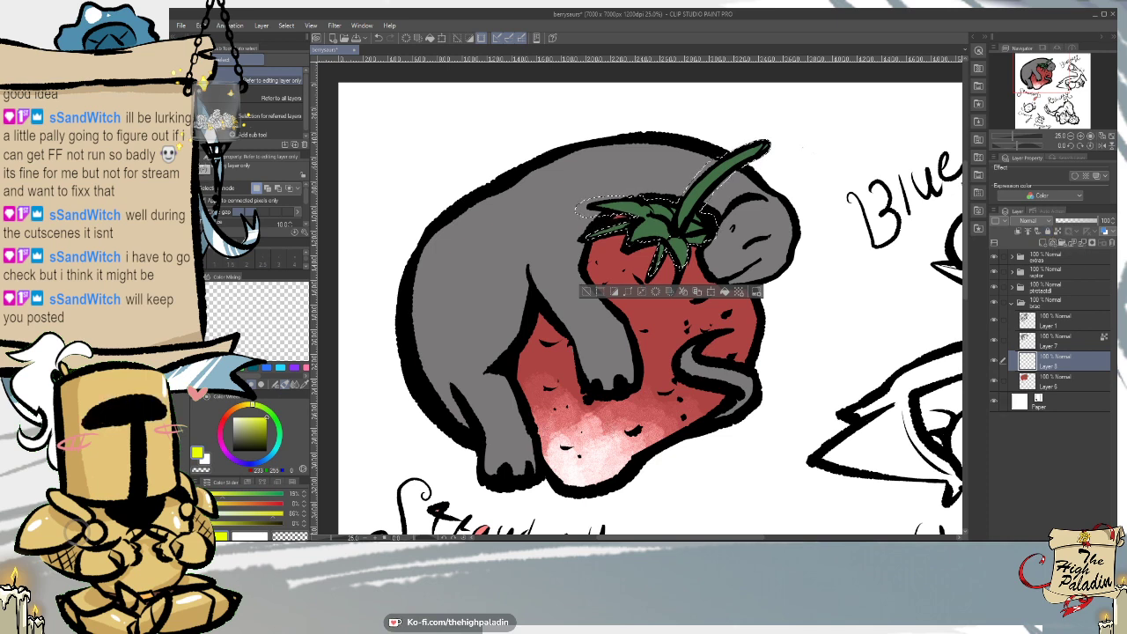
key(b)
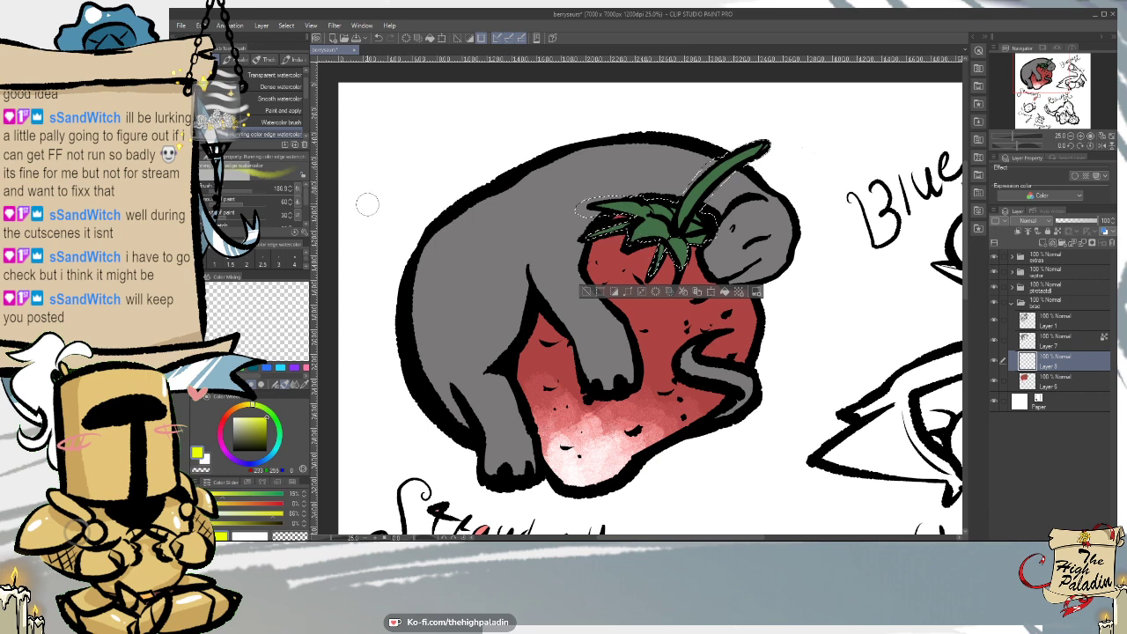
key(p)
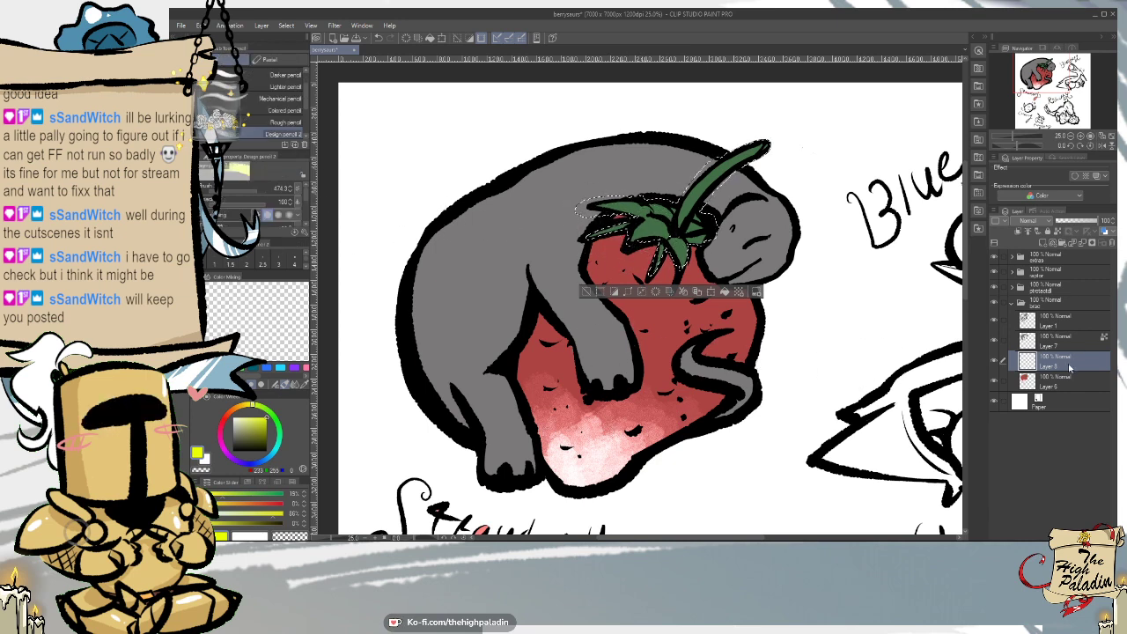
click(1060, 384)
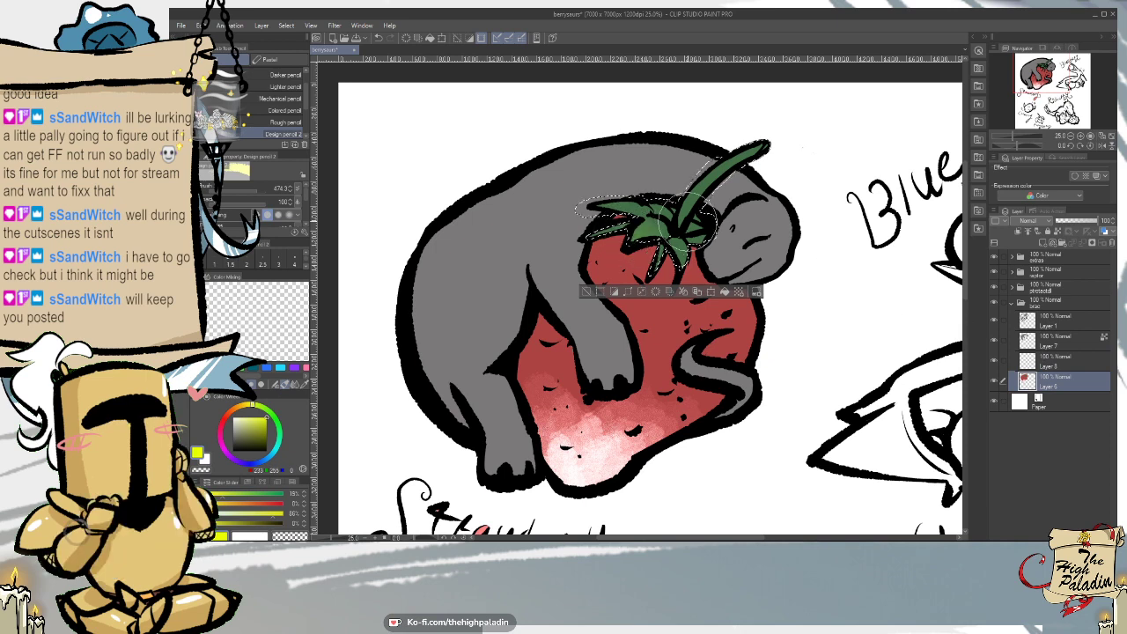
- Try bright yellow and bright green Design pencil 2 highlights inside the selected stem and leaves, and undo them
click(635, 243)
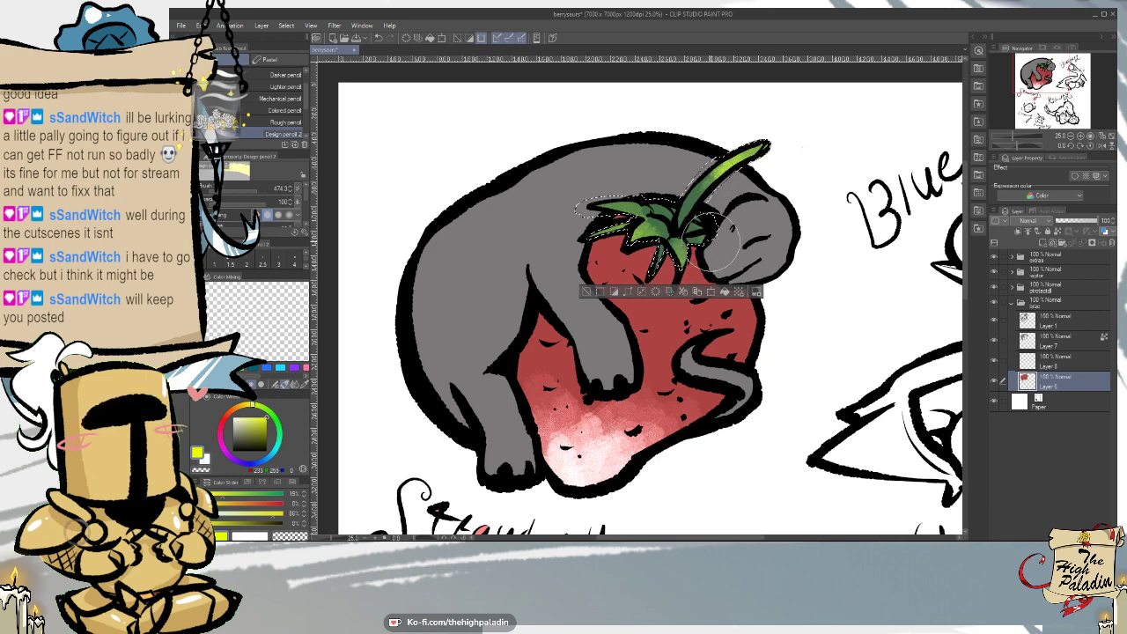
click(278, 424)
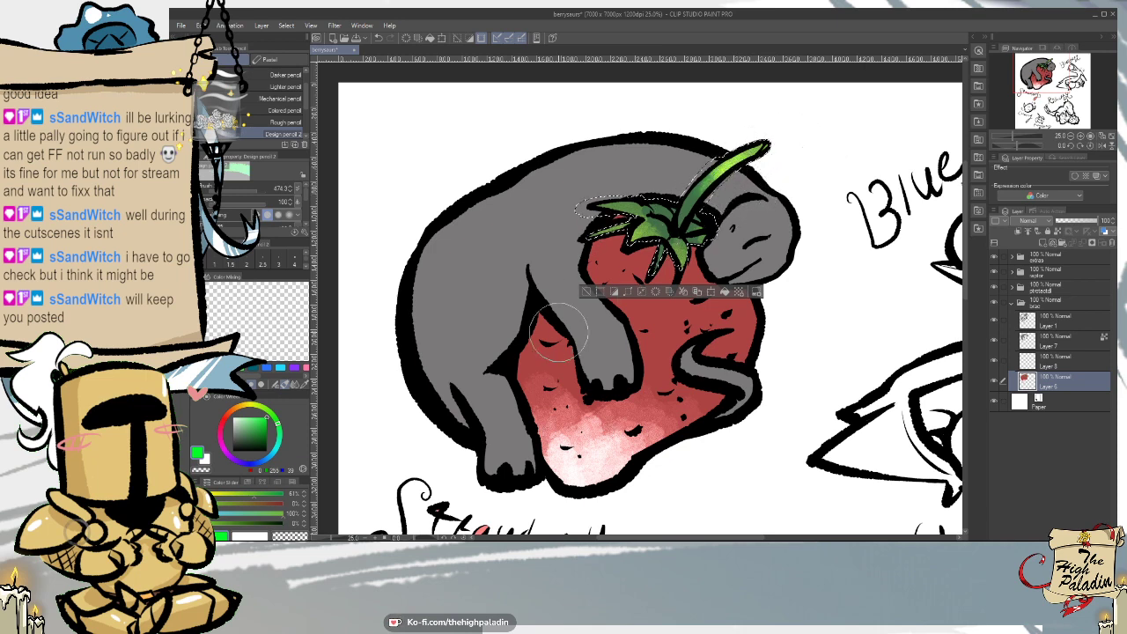
key(ctrl+z)
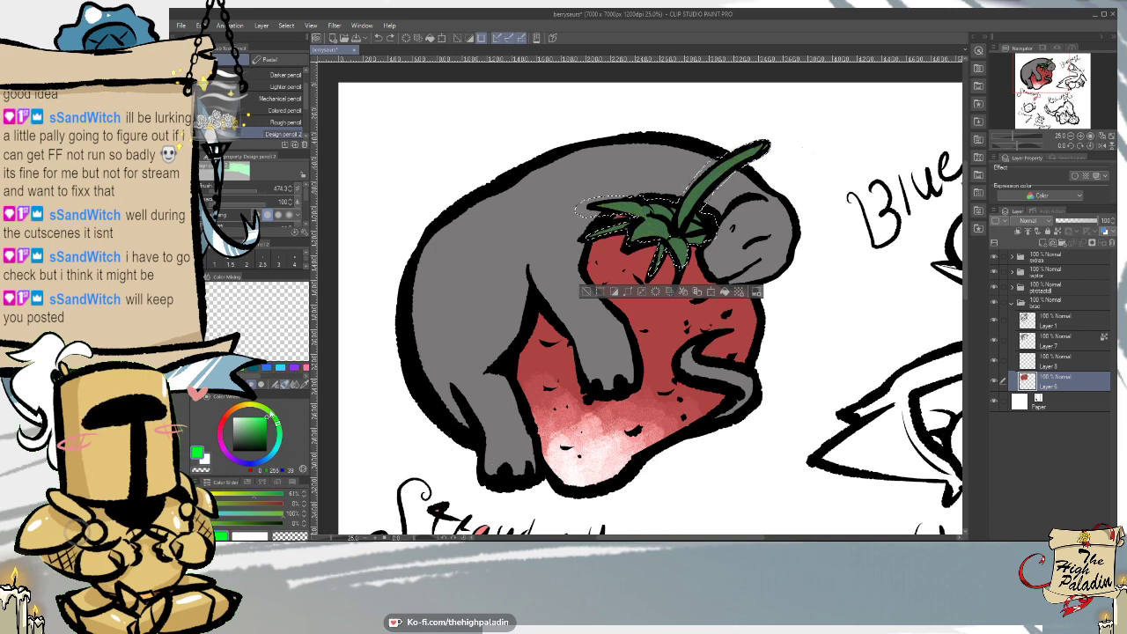
- Shade the selected strawberry stem and leaves with muted green Design pencil 2 strokes, and clear the selection
drag(269, 414, 257, 437)
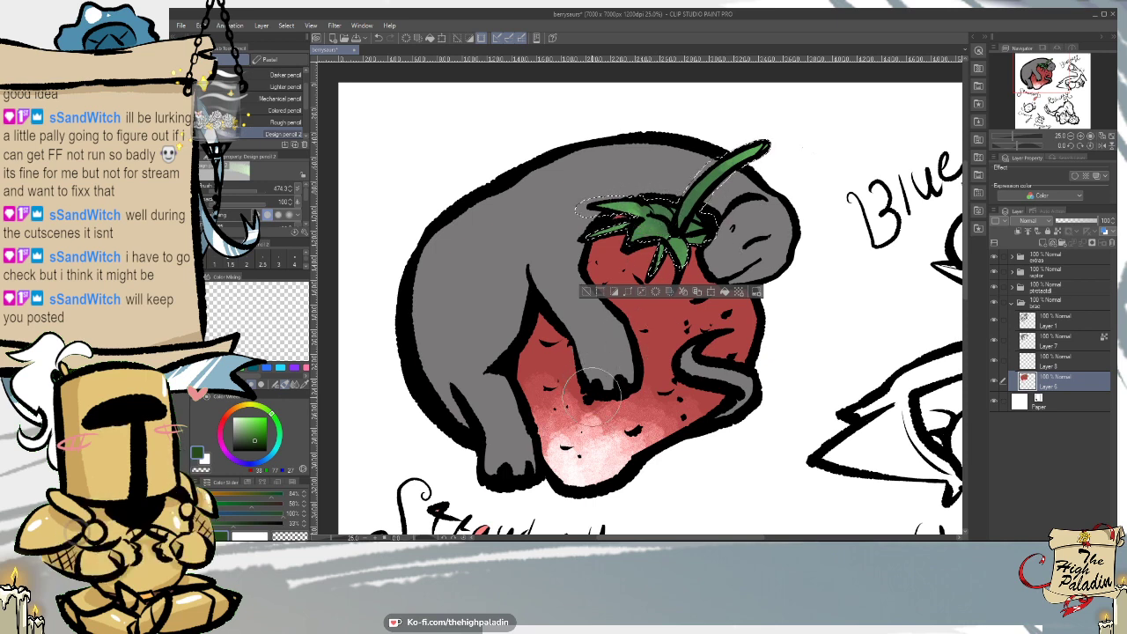
key(m)
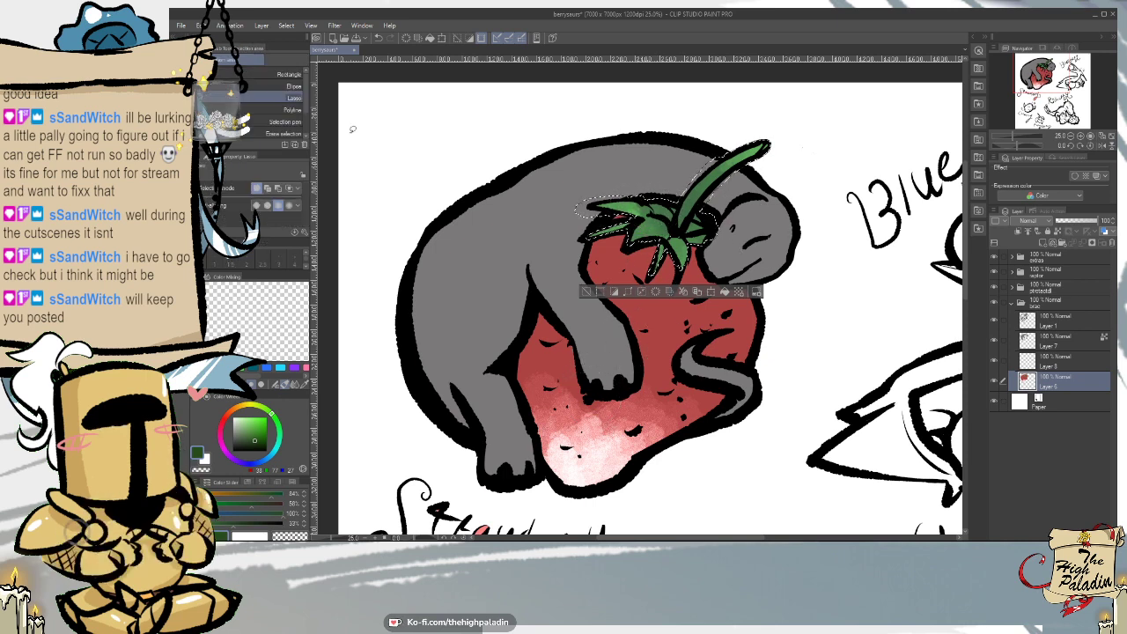
key(ctrl+d)
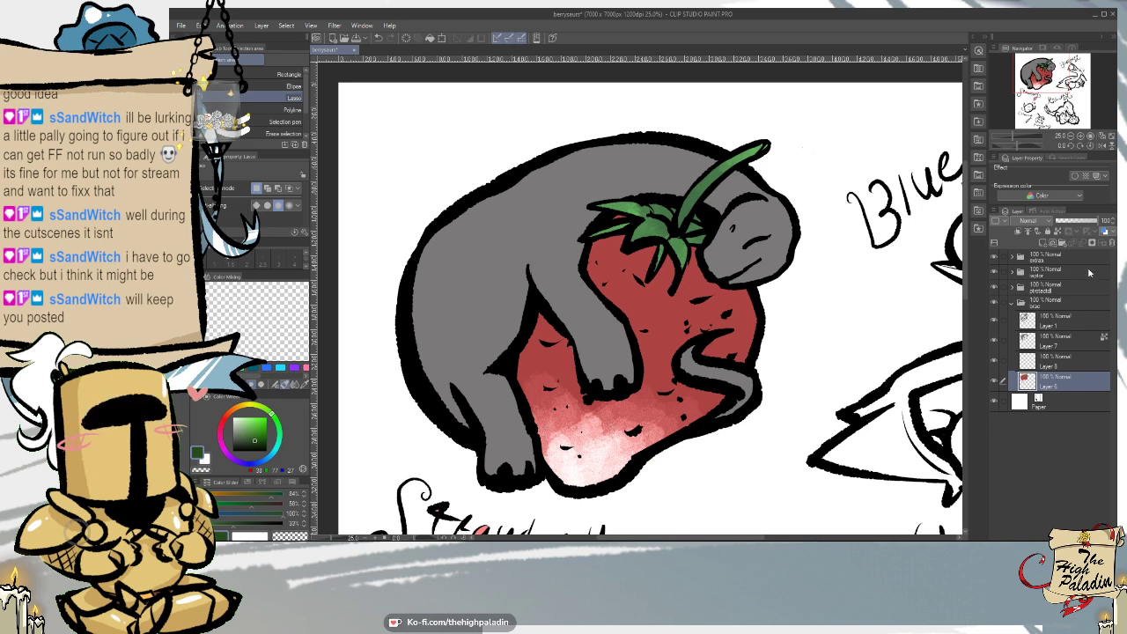
- Make the grey dinosaur's colour layer, Layer 7, active and set Design pencil 2 to light grey
click(1063, 339)
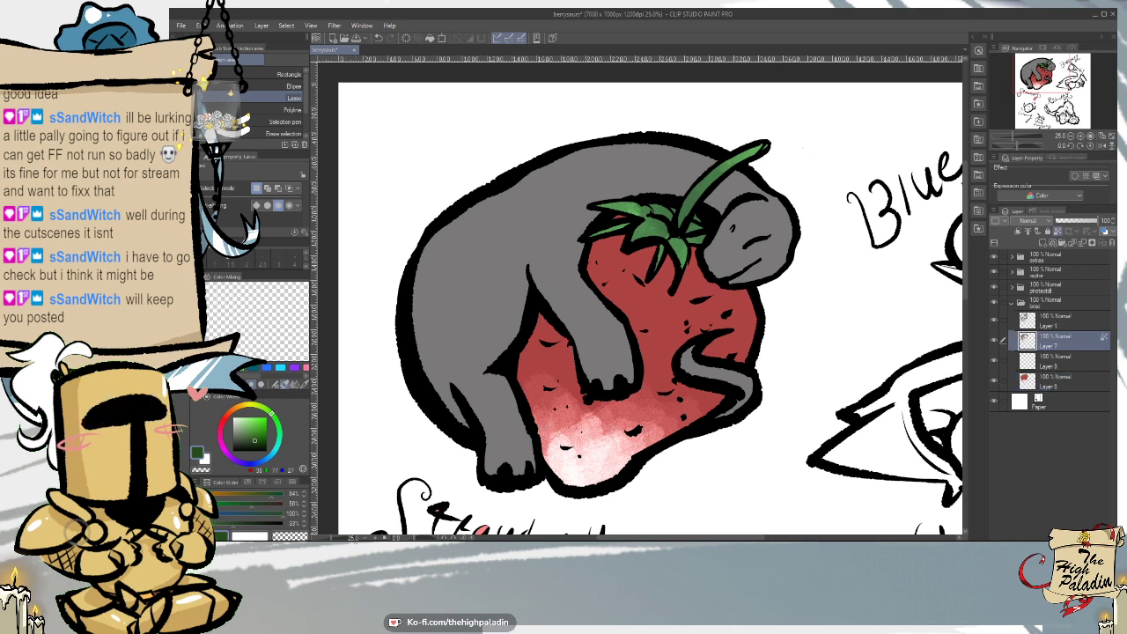
key(p)
right_click(410, 273)
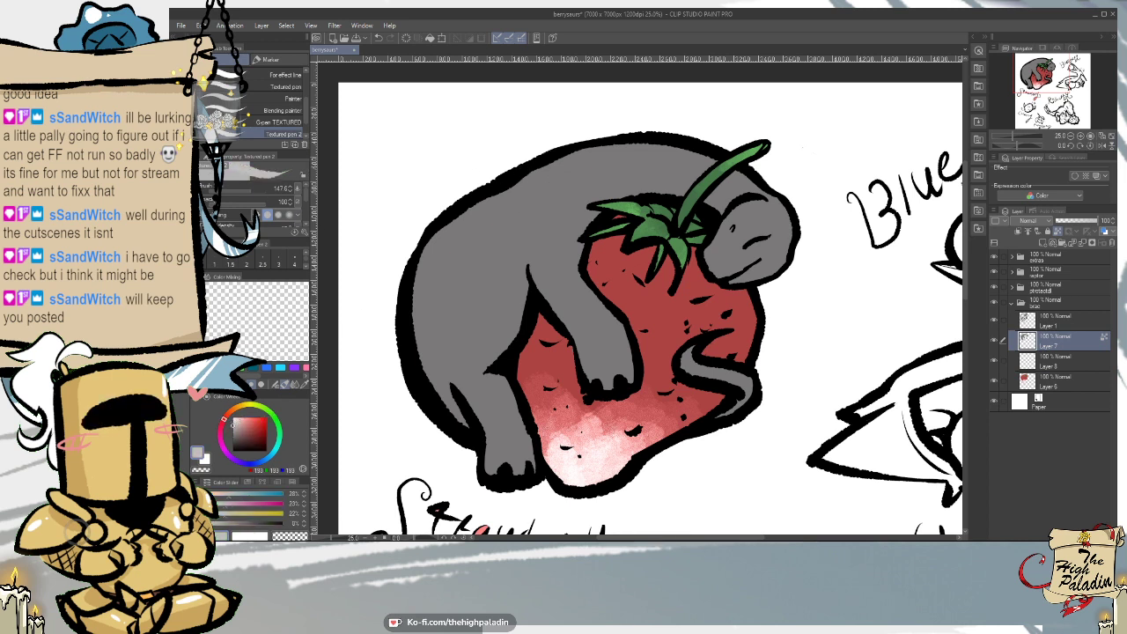
key(p)
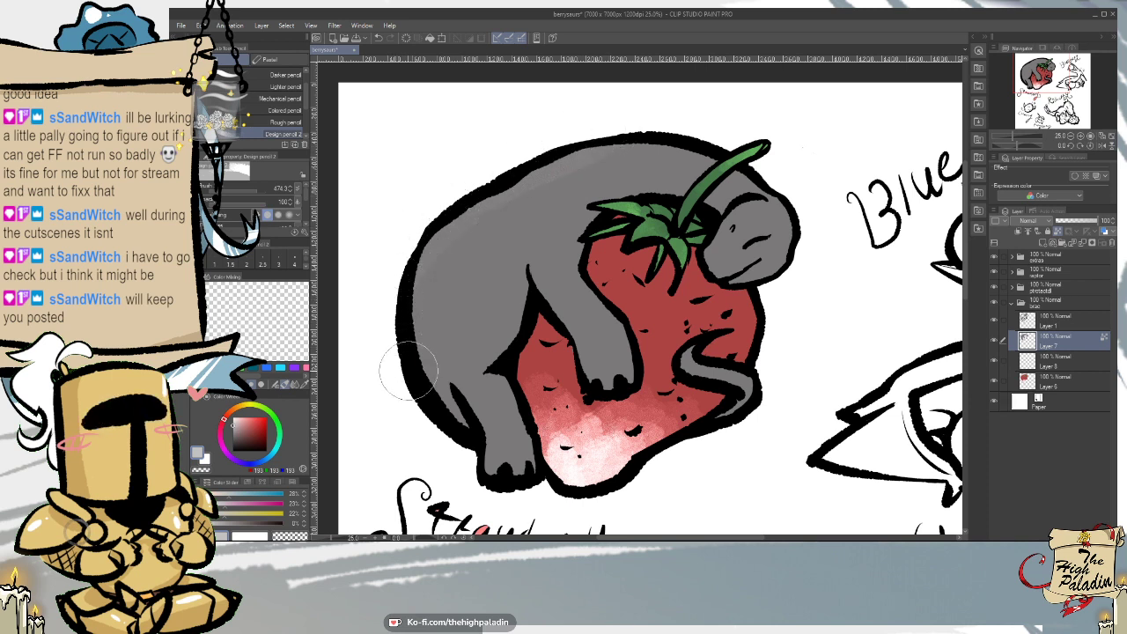
- Try light grey Design pencil 2 highlights on the dinosaur's body, arm, head and leg, and undo them all
mouse_move(517, 309)
mouse_down()
mouse_move(526, 278)
mouse_move(513, 309)
mouse_move(519, 348)
mouse_up()
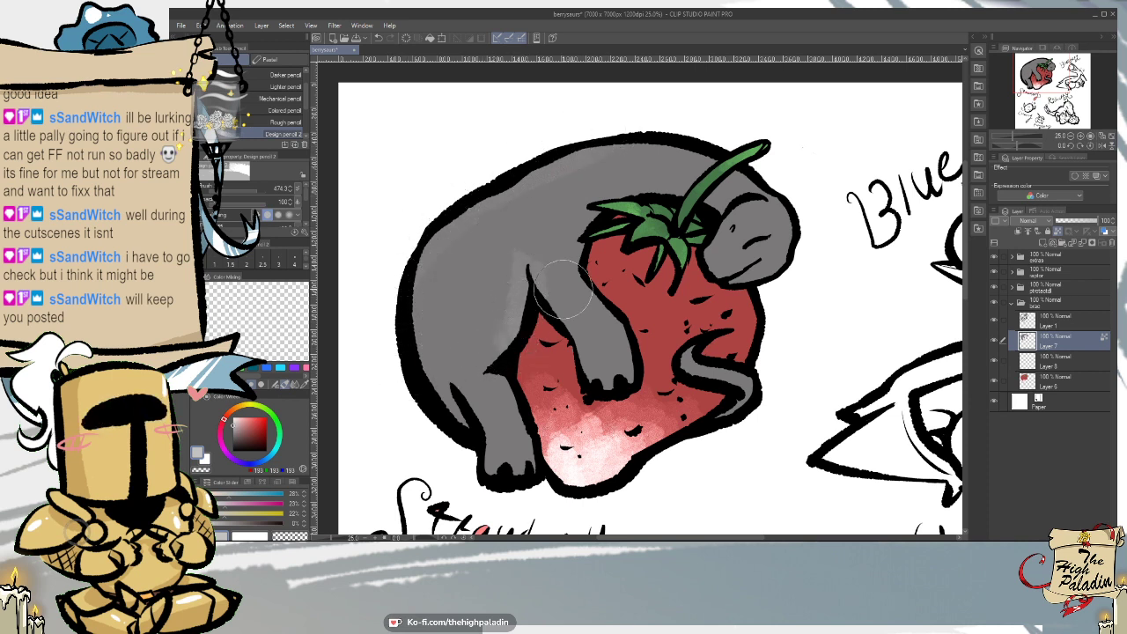
key(ctrl+z)
key(ctrl+z)
mouse_move(550, 270)
mouse_down()
mouse_move(553, 300)
mouse_move(544, 258)
mouse_move(574, 331)
mouse_up()
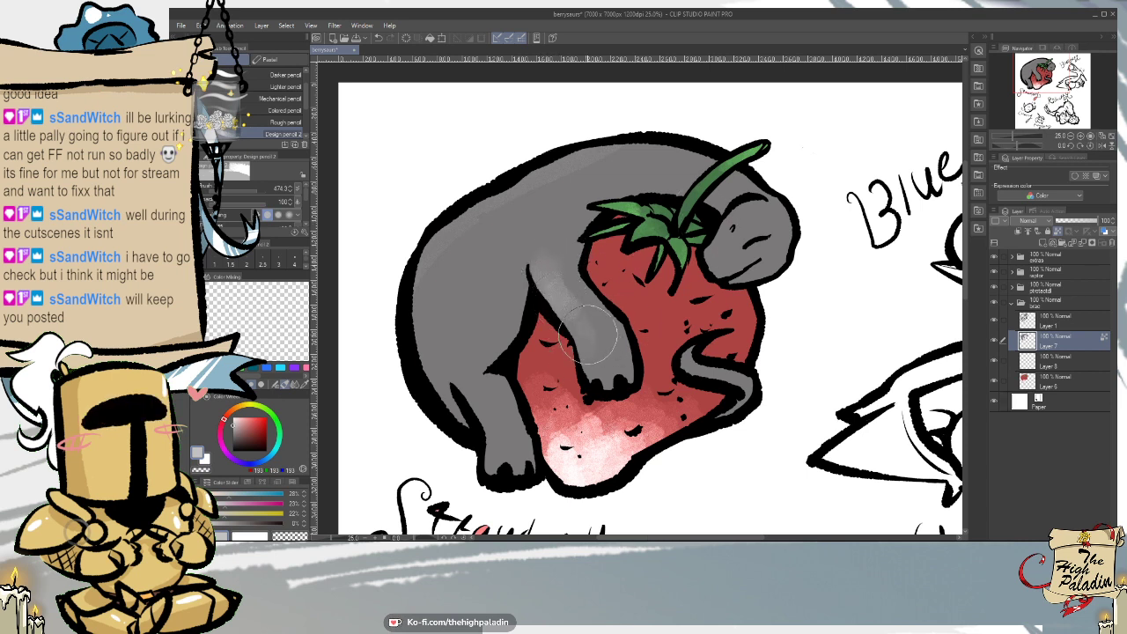
drag(766, 209, 779, 215)
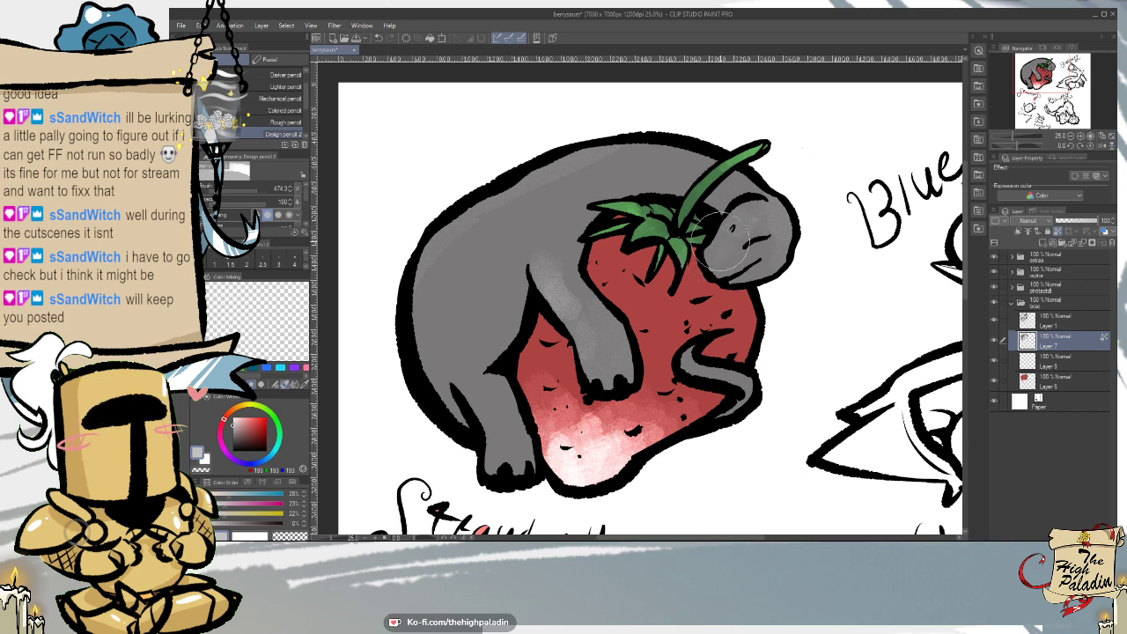
drag(711, 257, 742, 232)
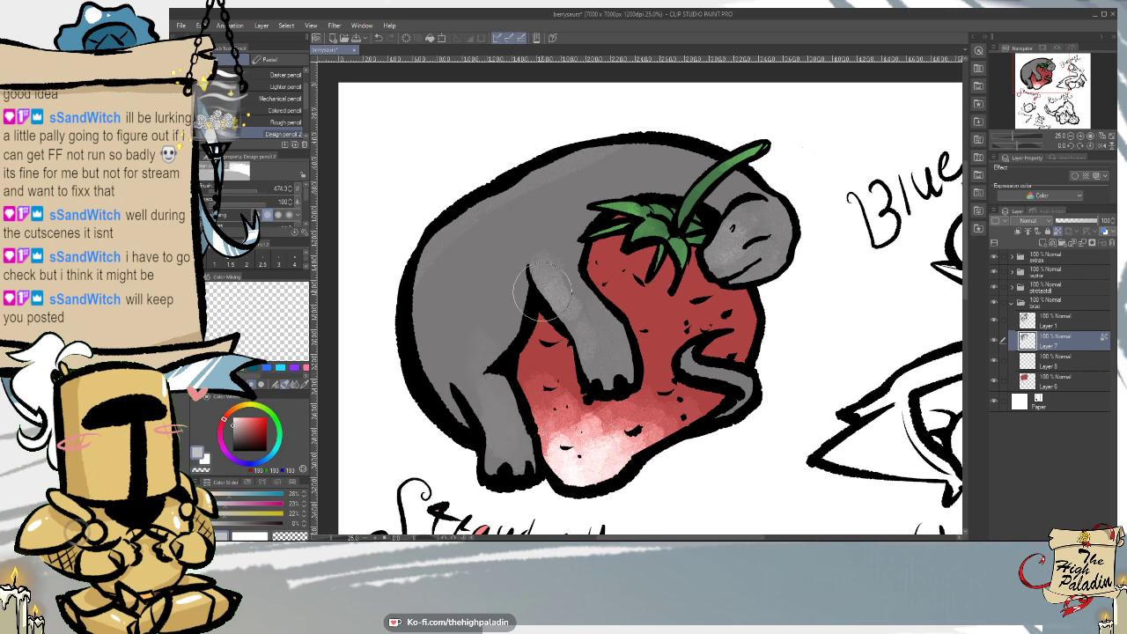
drag(528, 301, 476, 345)
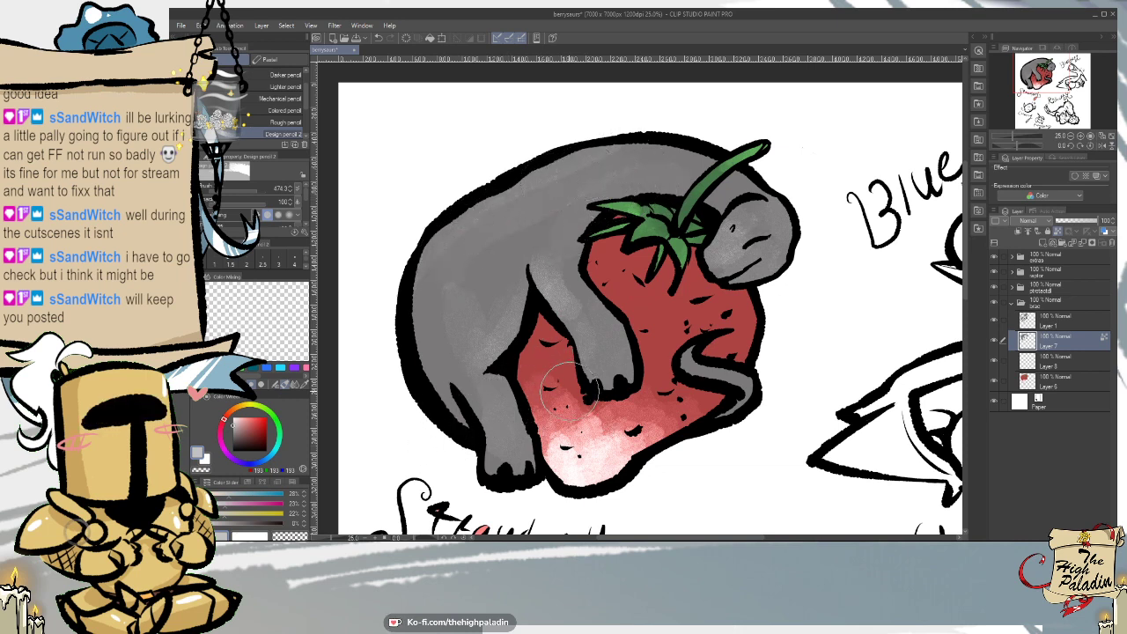
key(ctrl+z)
key(ctrl+z)
key(ctrl+z)
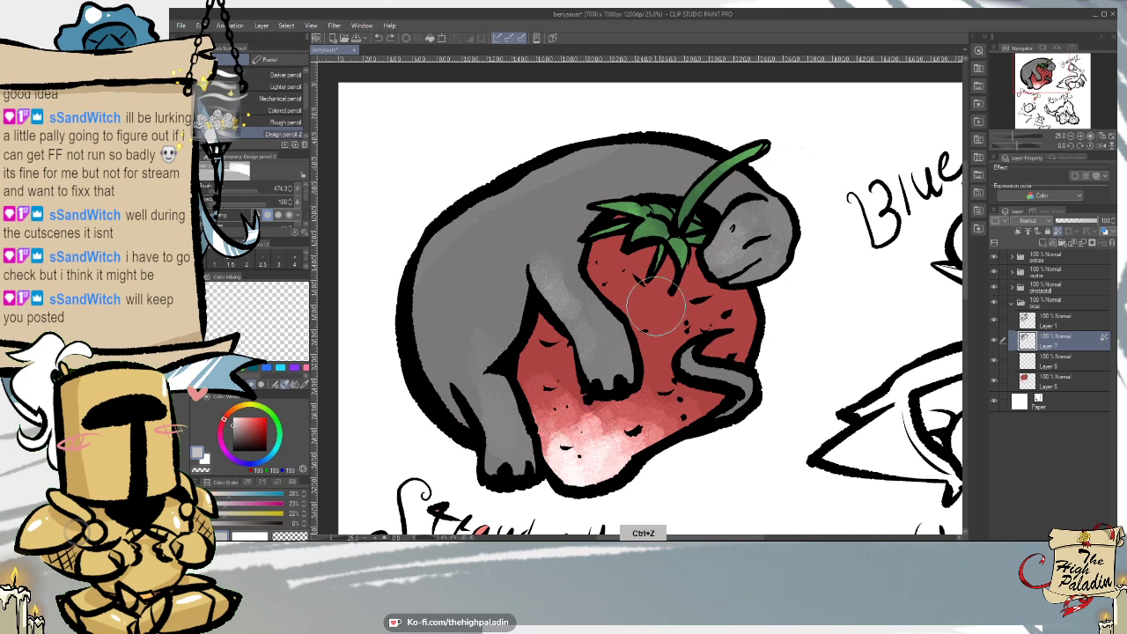
key(ctrl+z)
key(ctrl+z)
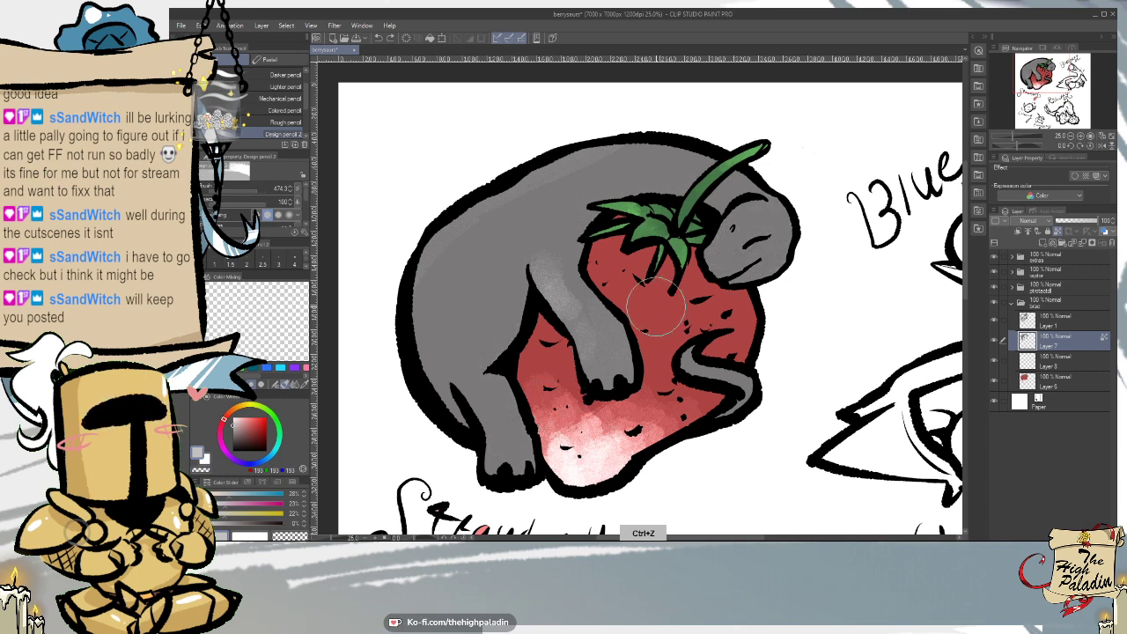
key(ctrl+z)
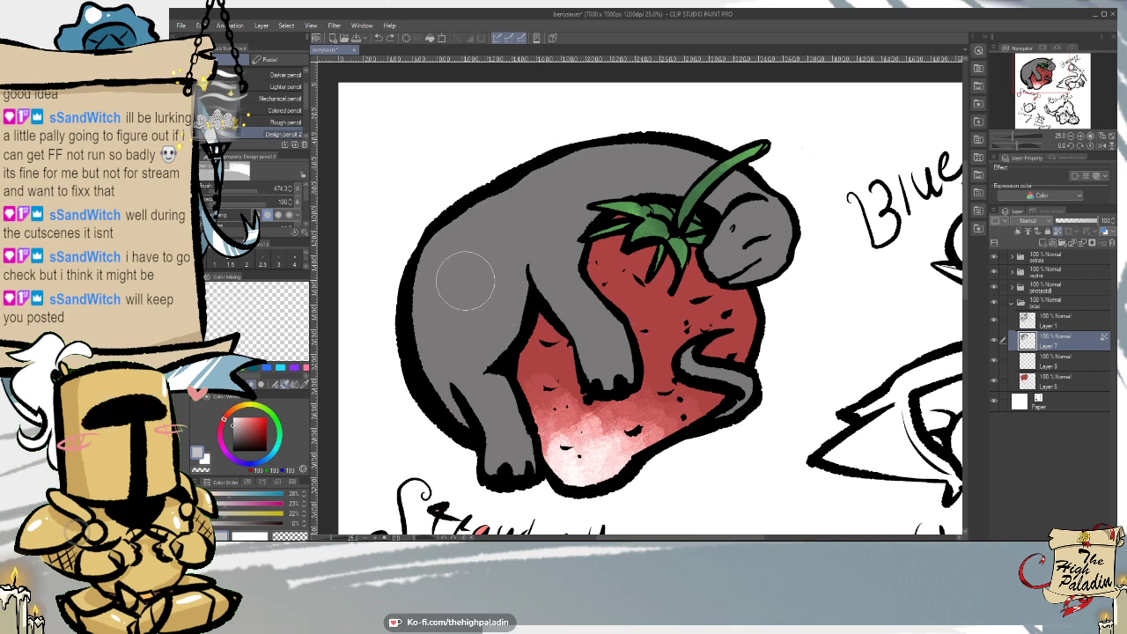
- Shade the grey dinosaur with dark blue-grey Design pencil 2 strokes, undoing a near-black attempt and the last stray stroke
drag(246, 441, 269, 452)
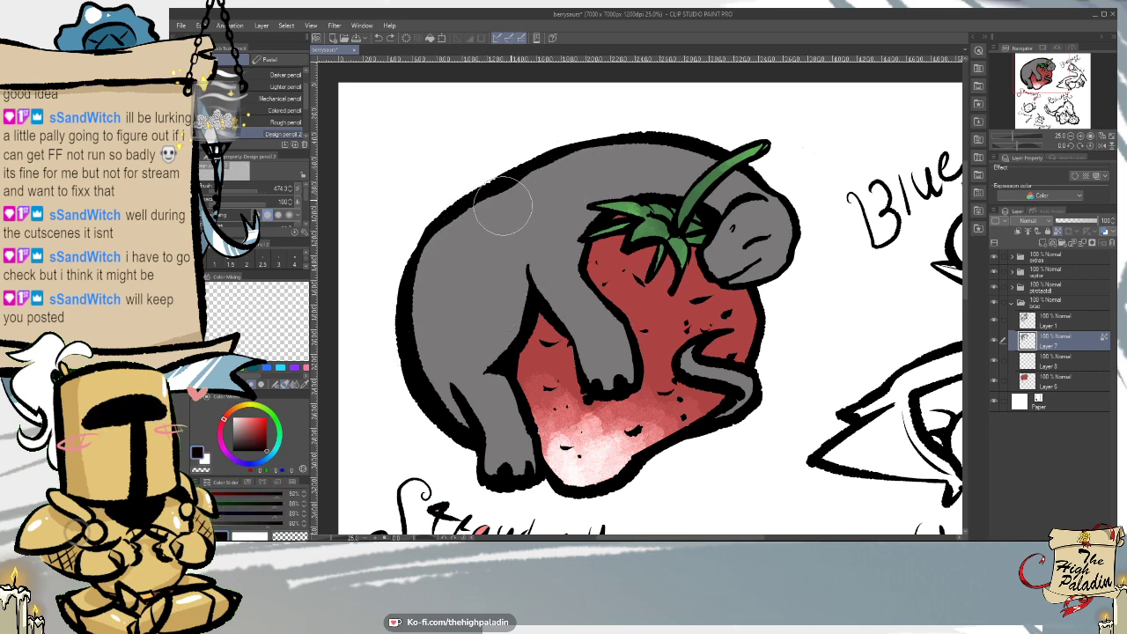
key(ctrl+z)
drag(248, 427, 219, 443)
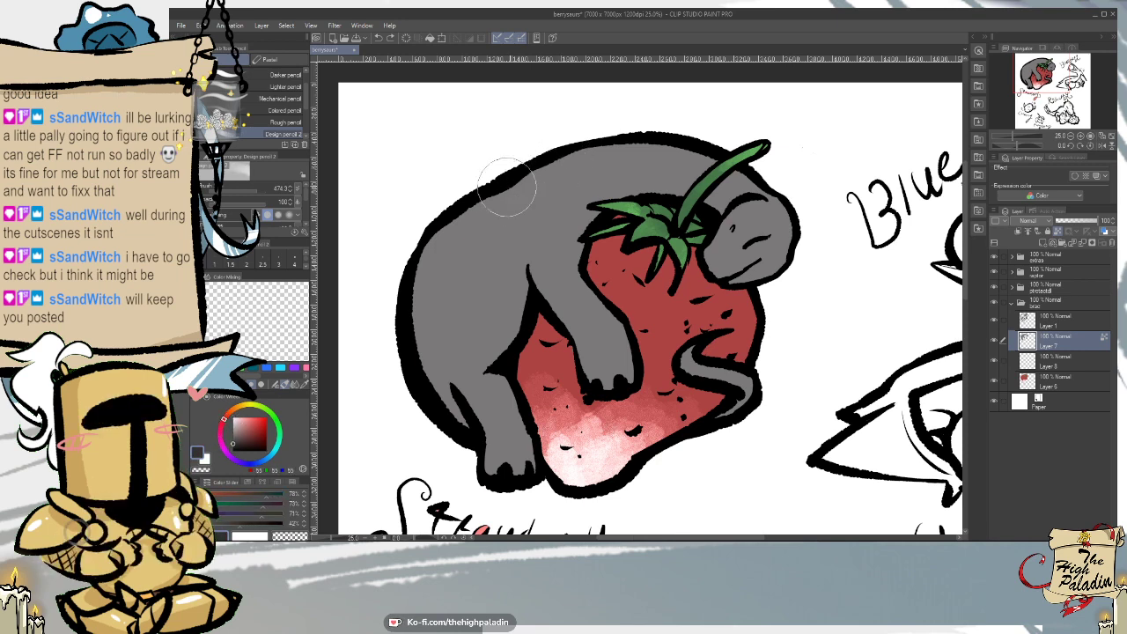
drag(509, 187, 476, 215)
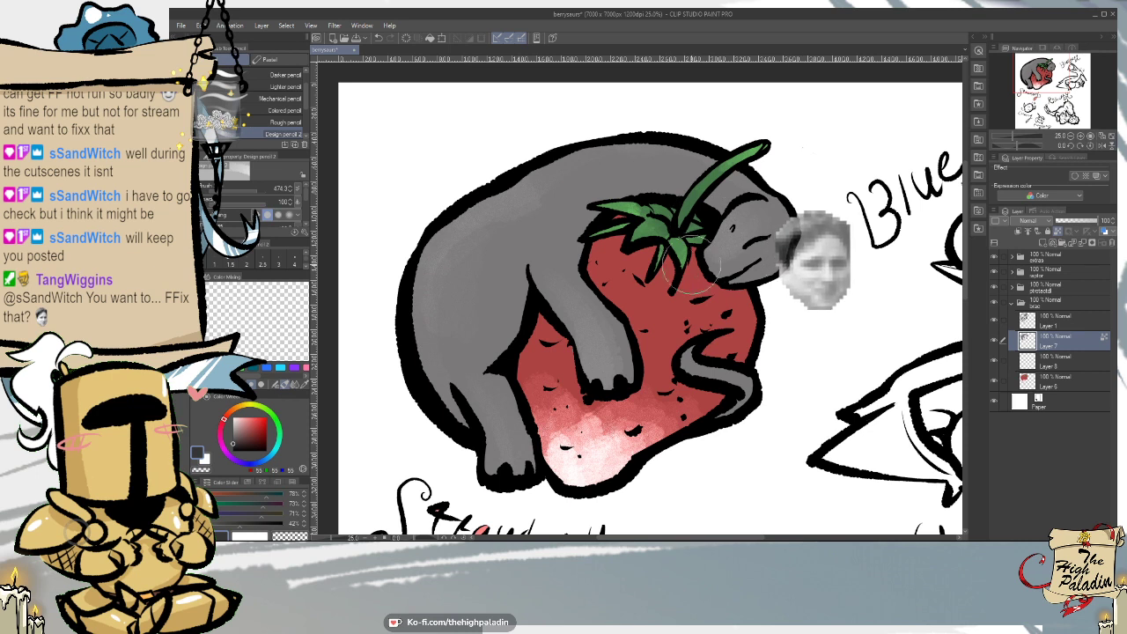
key(ctrl+z)
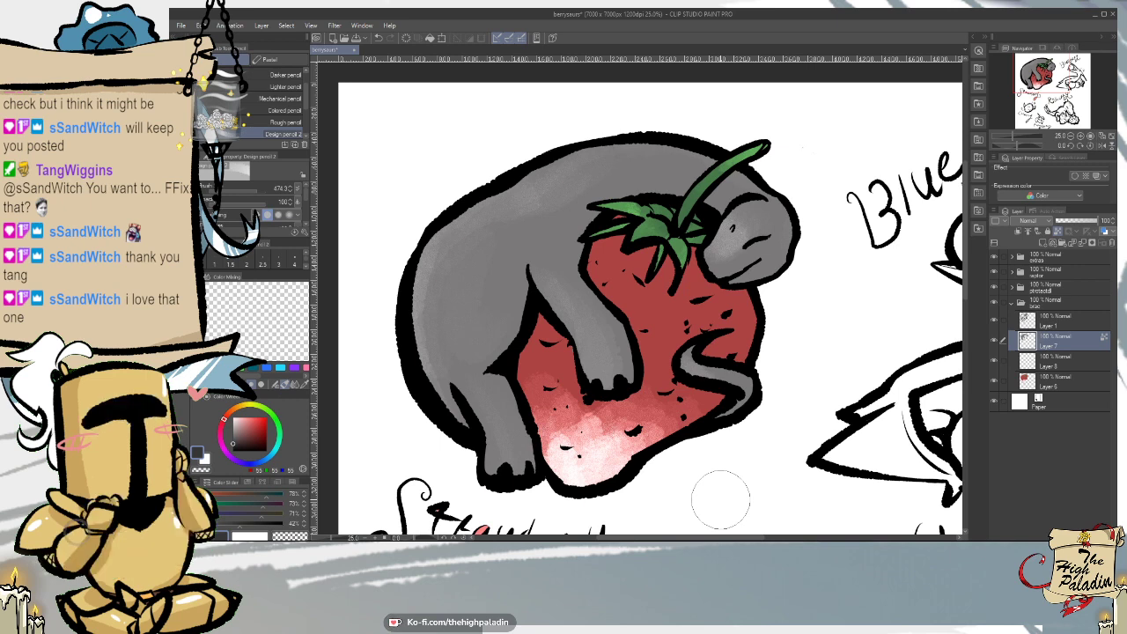
- Collapse the strawberry dinosaur's folder, make Layer 2 in the pterodactyl's folder active, and ready Auto select on the blueberry drawing
click(1011, 302)
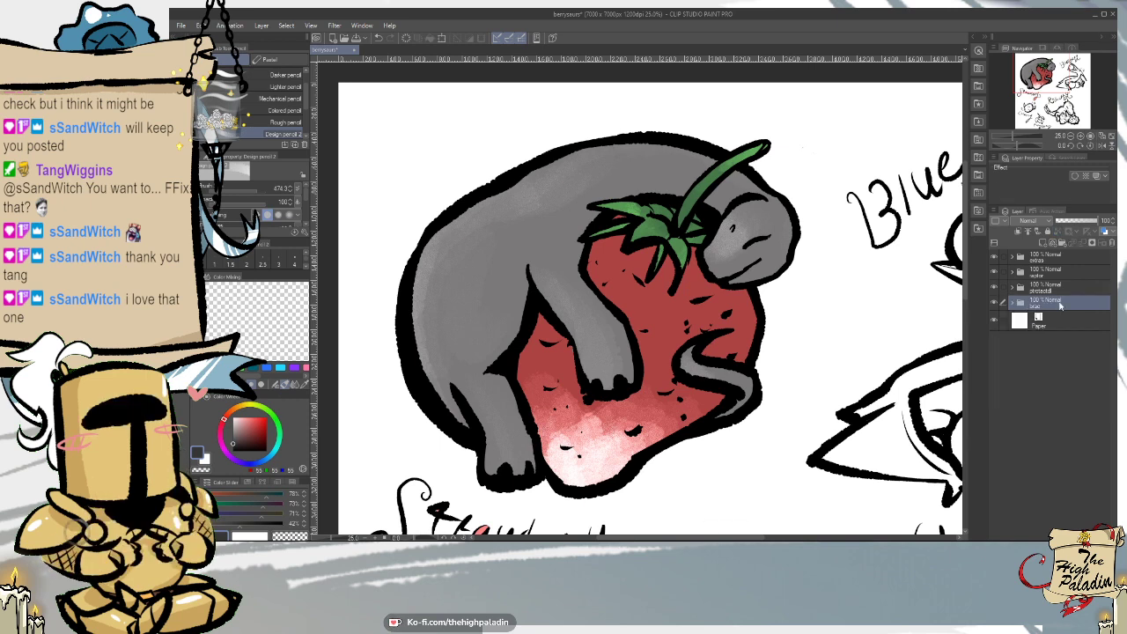
click(1013, 288)
click(1061, 308)
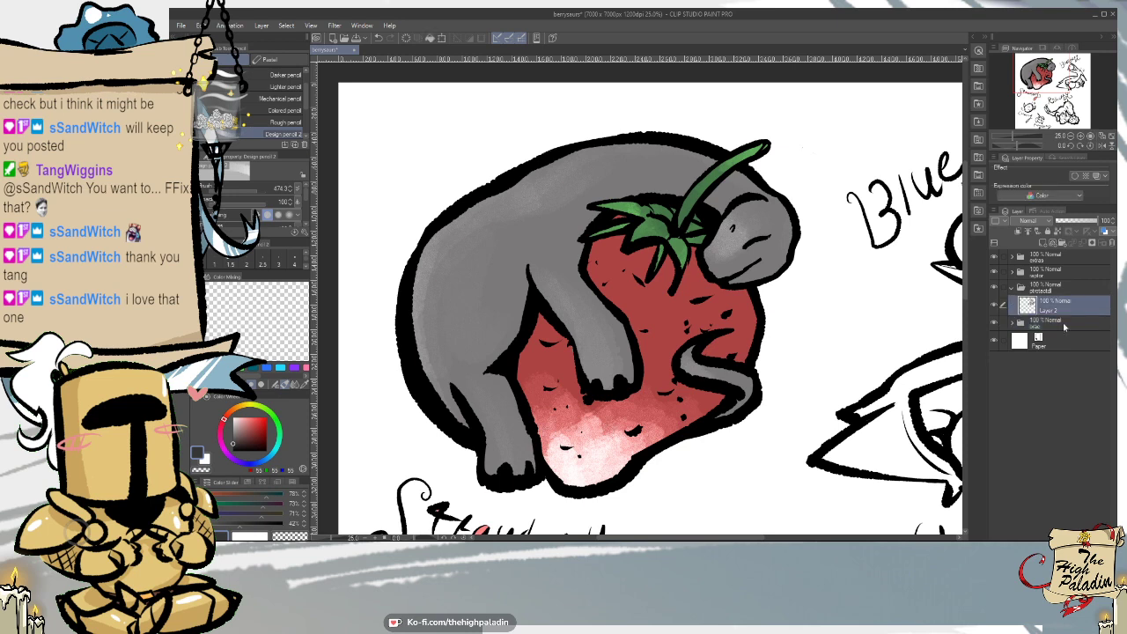
mouse_move(559, 536)
mouse_down()
mouse_move(713, 536)
mouse_move(698, 536)
mouse_up()
drag(965, 284, 965, 300)
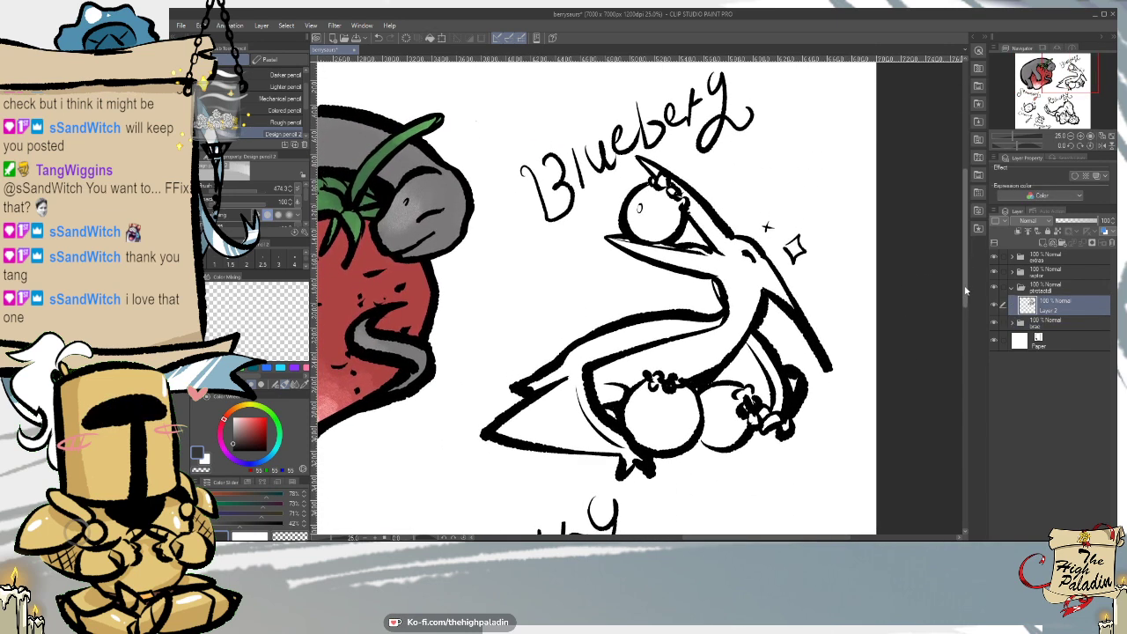
key(g)
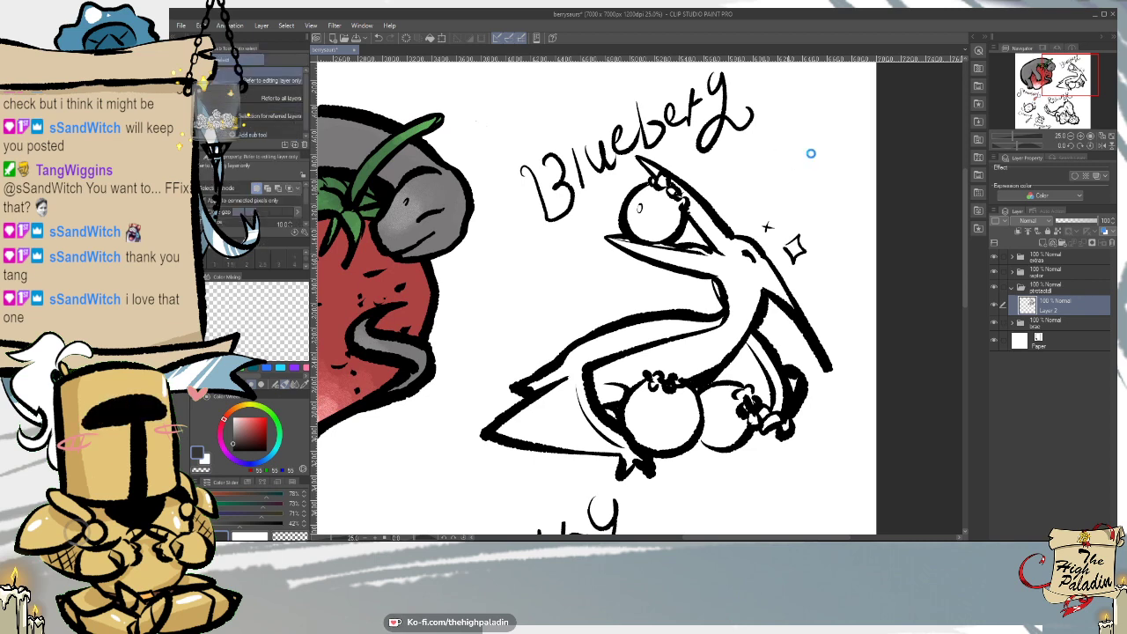
- Try selecting the pterodactyl by inverting and shrinking a background selection, and add a new layer beneath Layer 2 in its folder
key(ctrl+a)
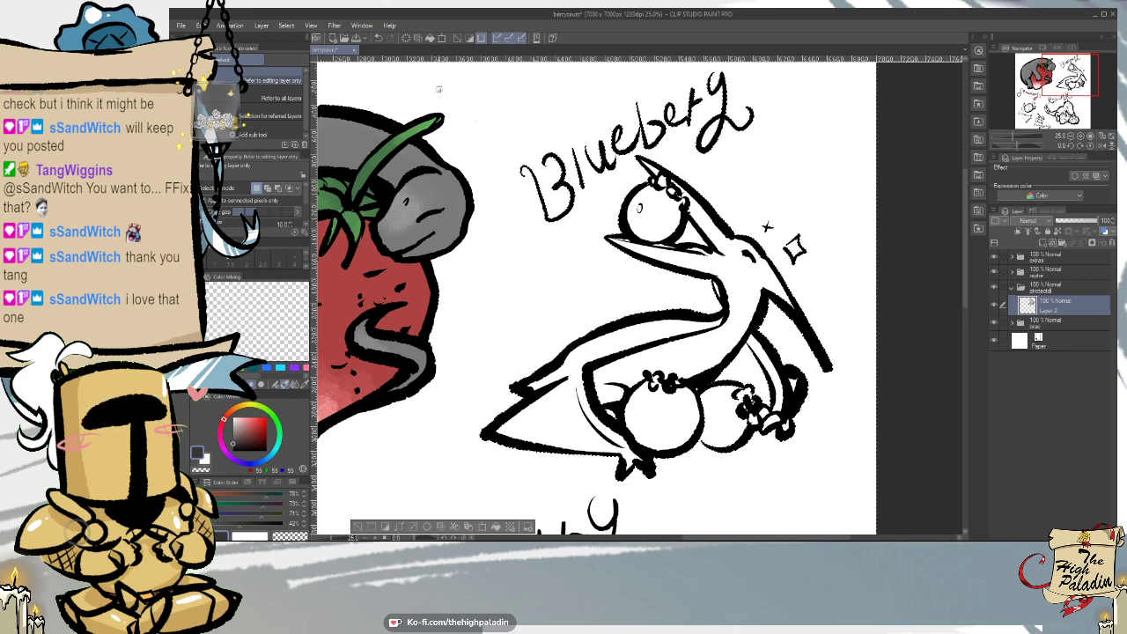
click(286, 26)
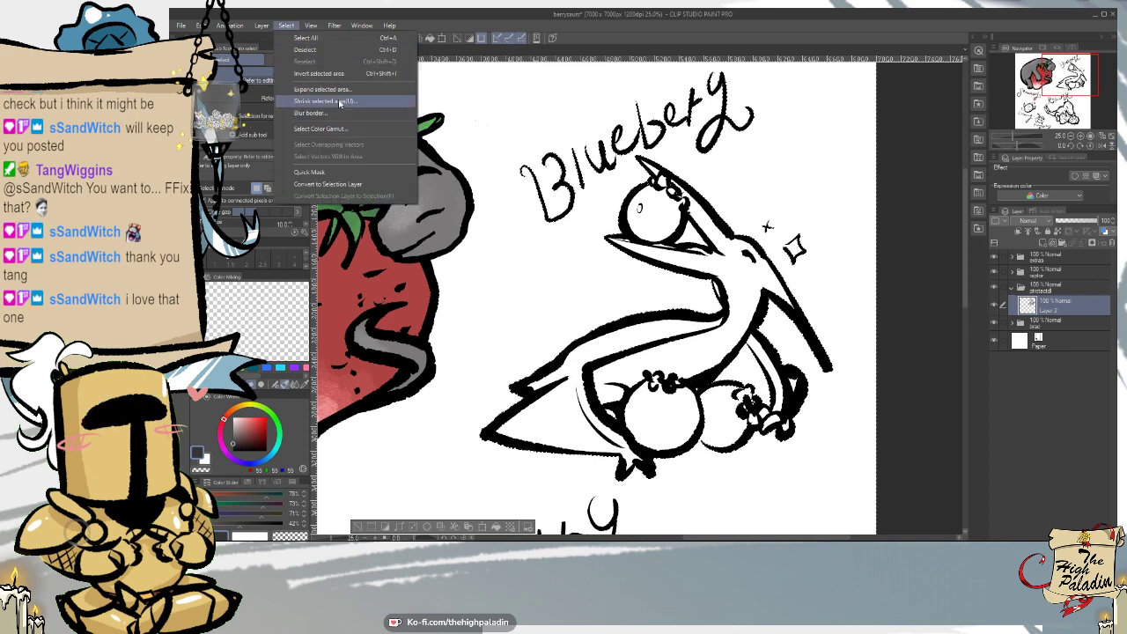
click(306, 38)
click(287, 26)
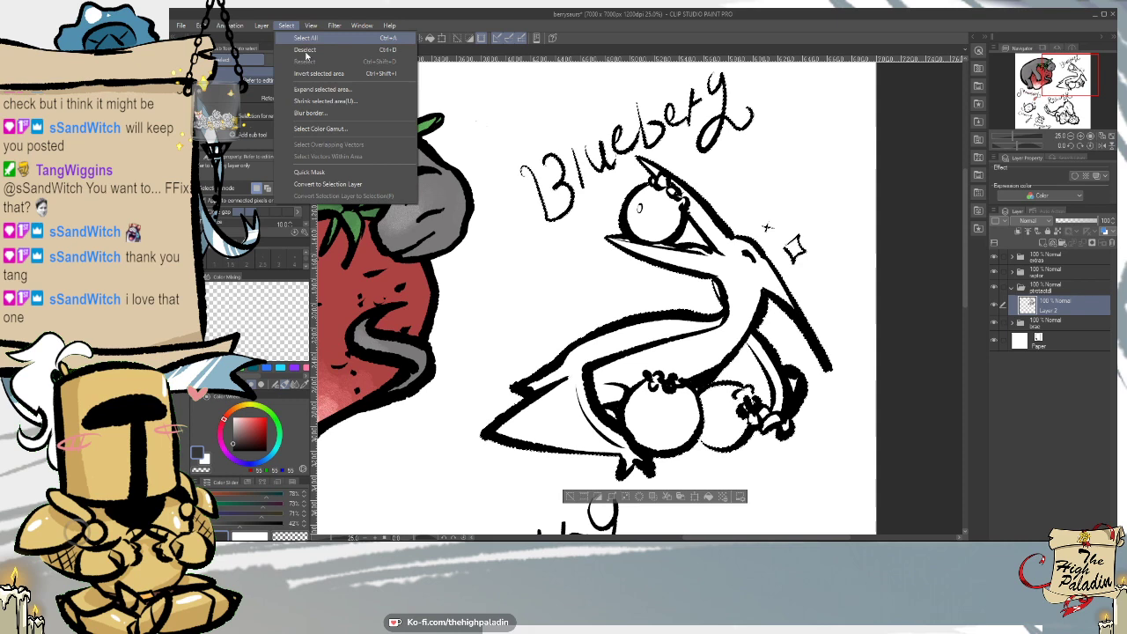
click(337, 101)
click(854, 324)
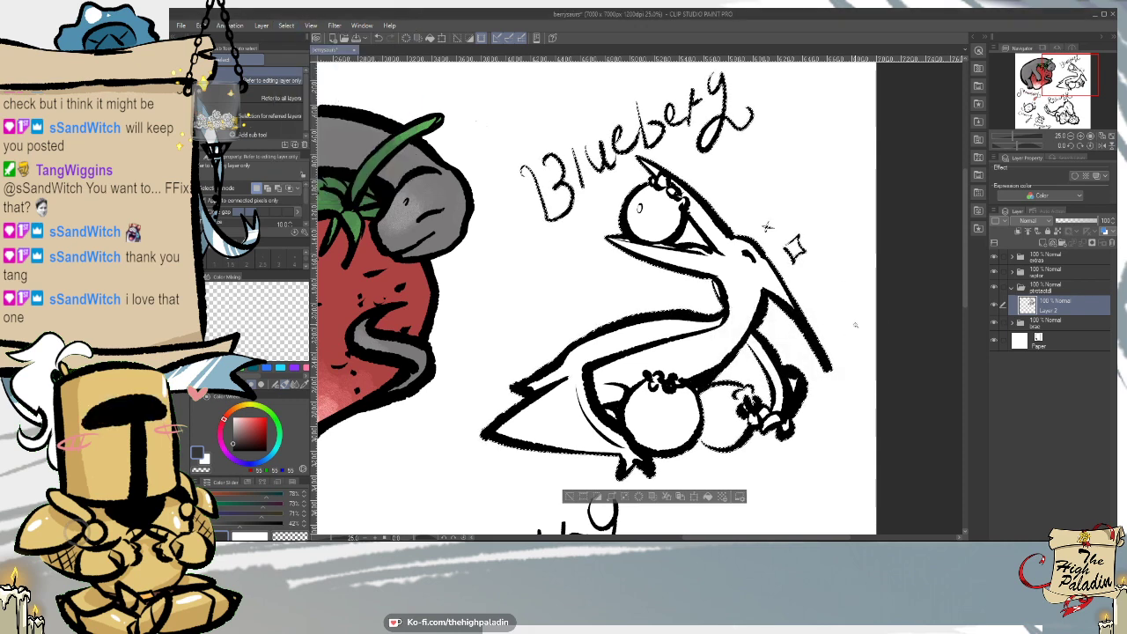
click(1067, 323)
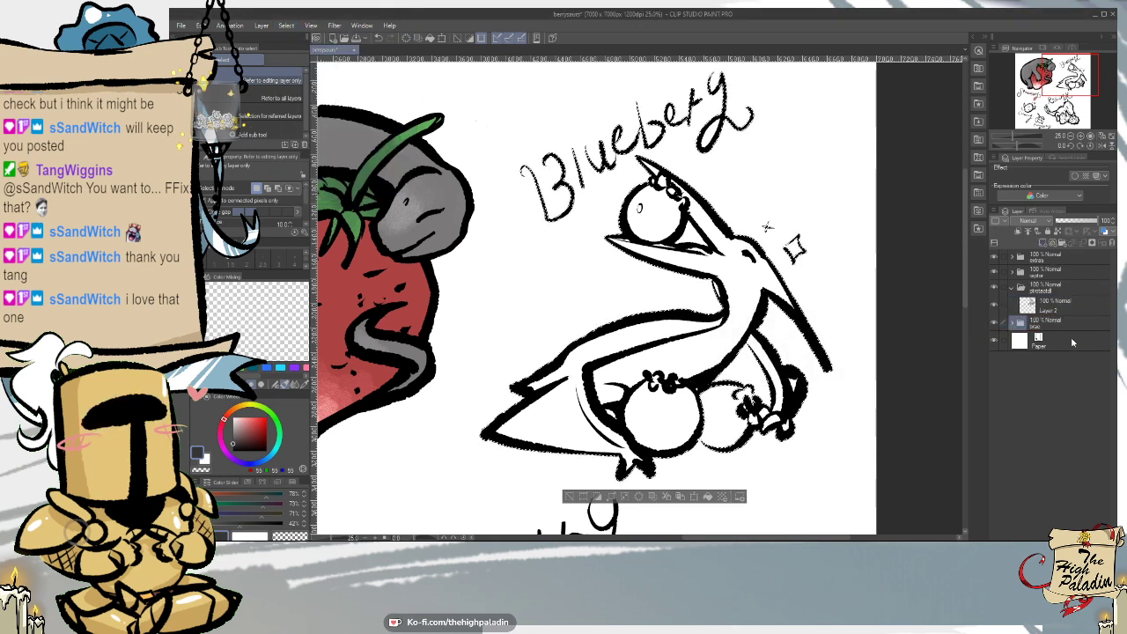
key(ctrl+z)
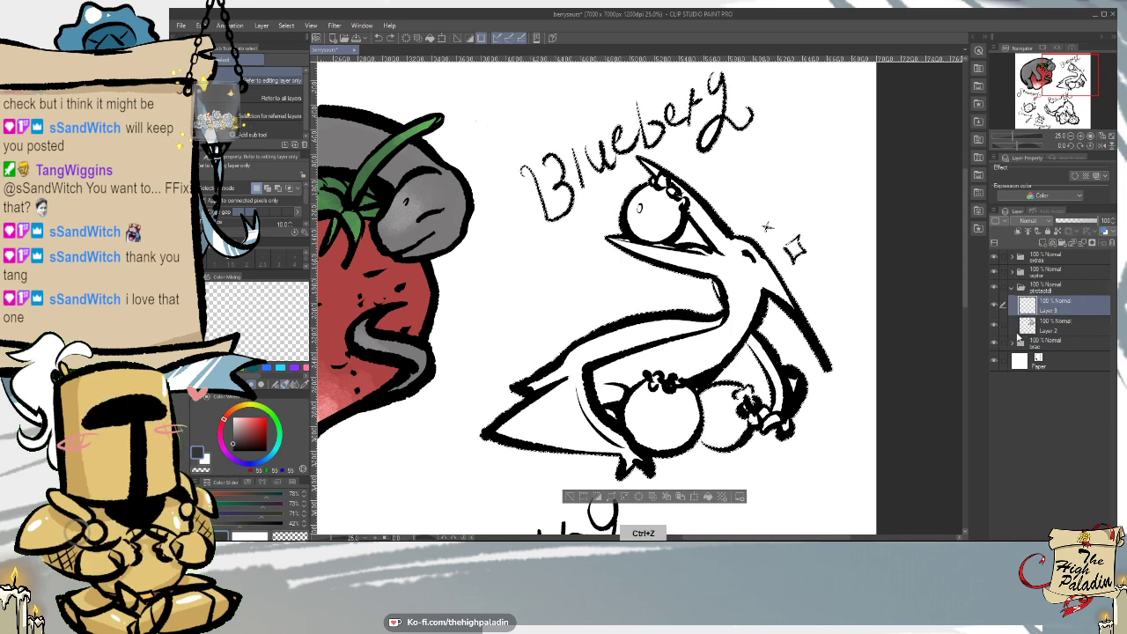
drag(1060, 306, 1062, 334)
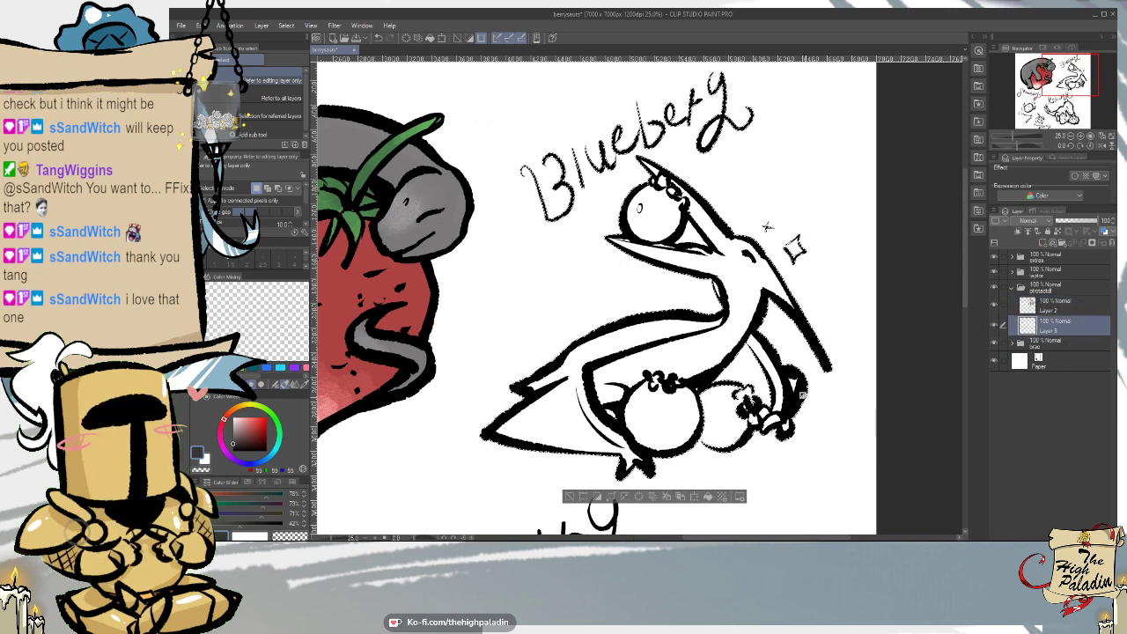
- Try filling the selected pterodactyl with medium blue, and undo the fill, new layer and selection back to the plain line art
click(300, 385)
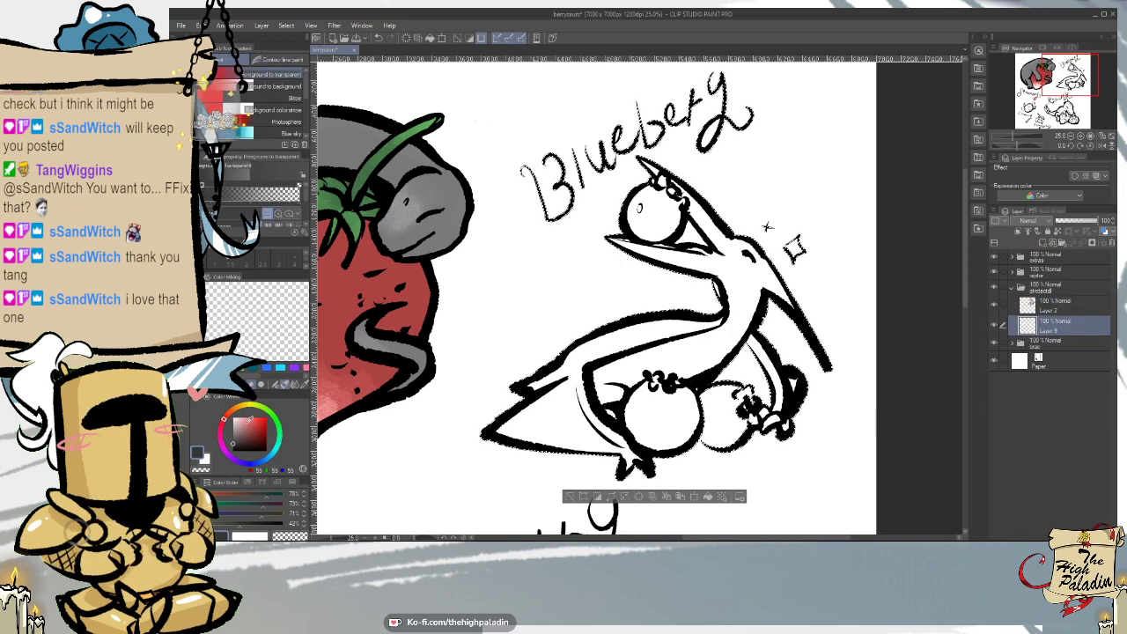
click(272, 456)
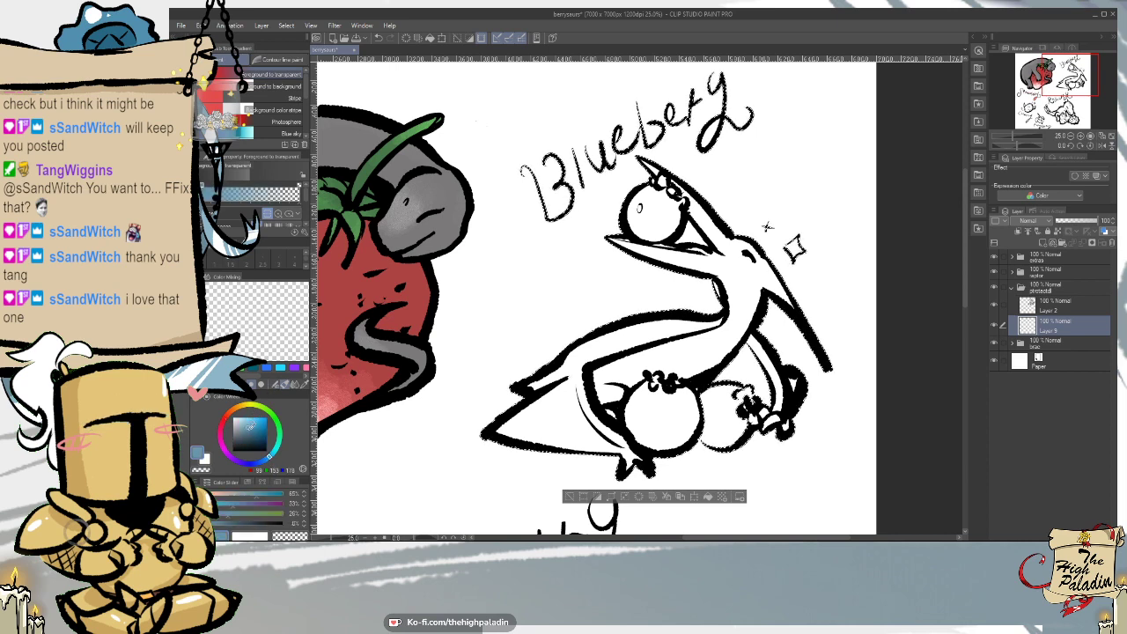
click(254, 437)
drag(254, 437, 257, 428)
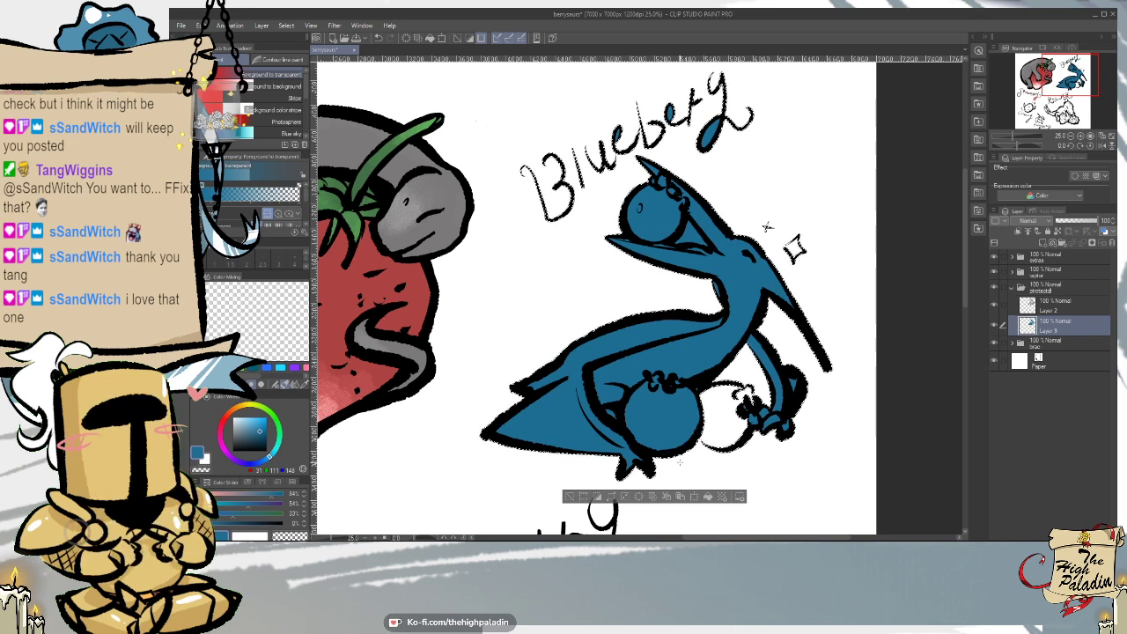
key(ctrl+z)
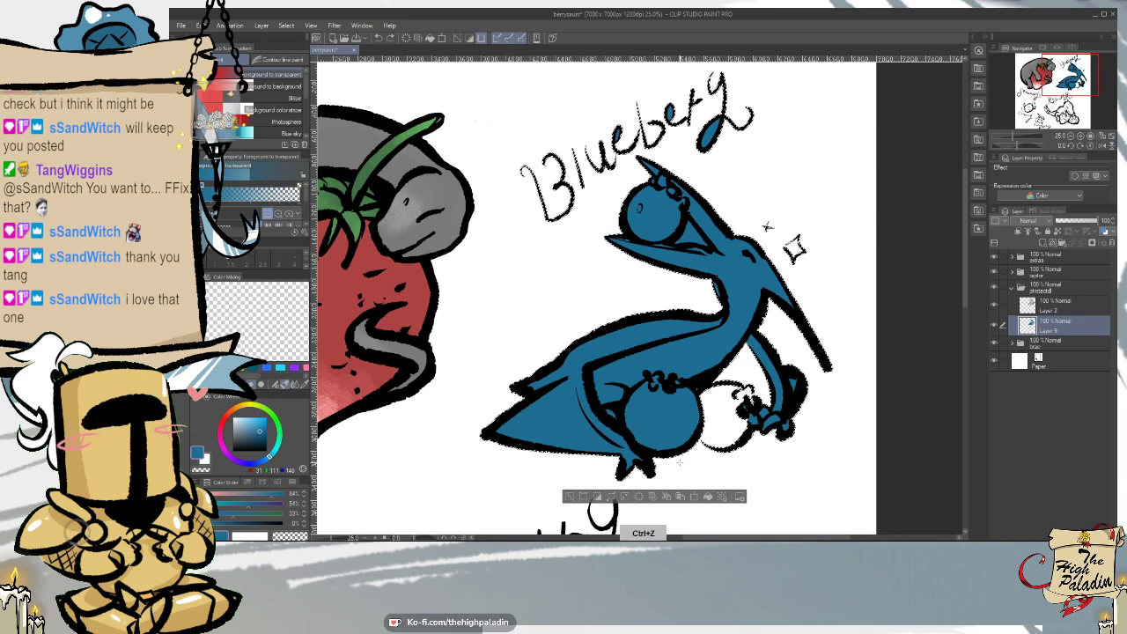
key(ctrl+z)
key(ctrl+z)
key(ctrl+z)
key(ctrl+z)
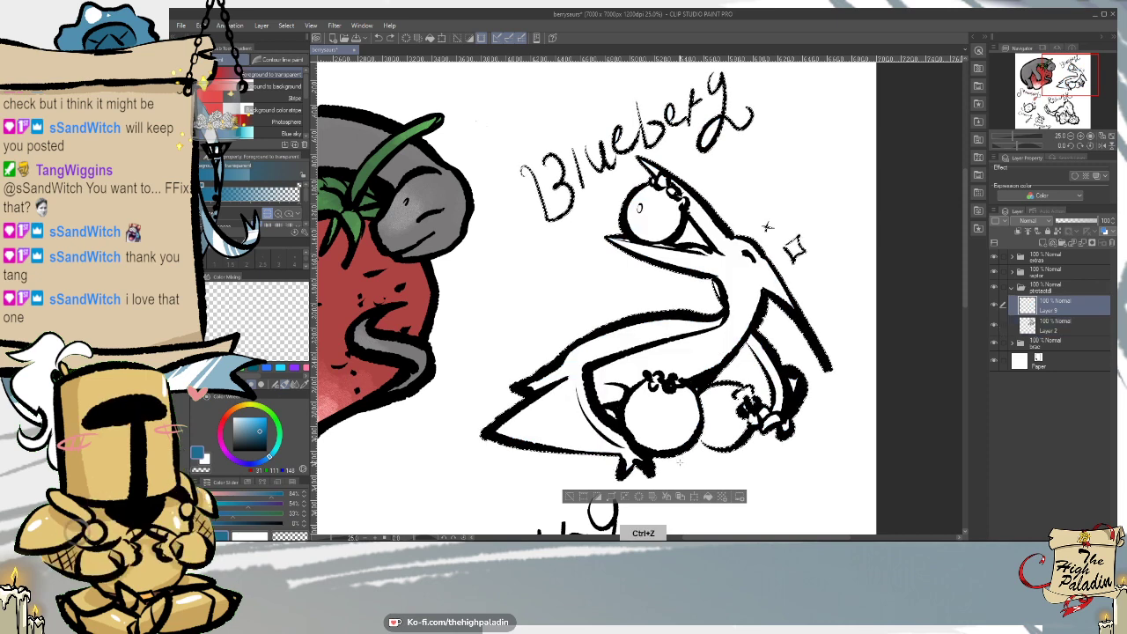
key(ctrl+z)
key(ctrl+z)
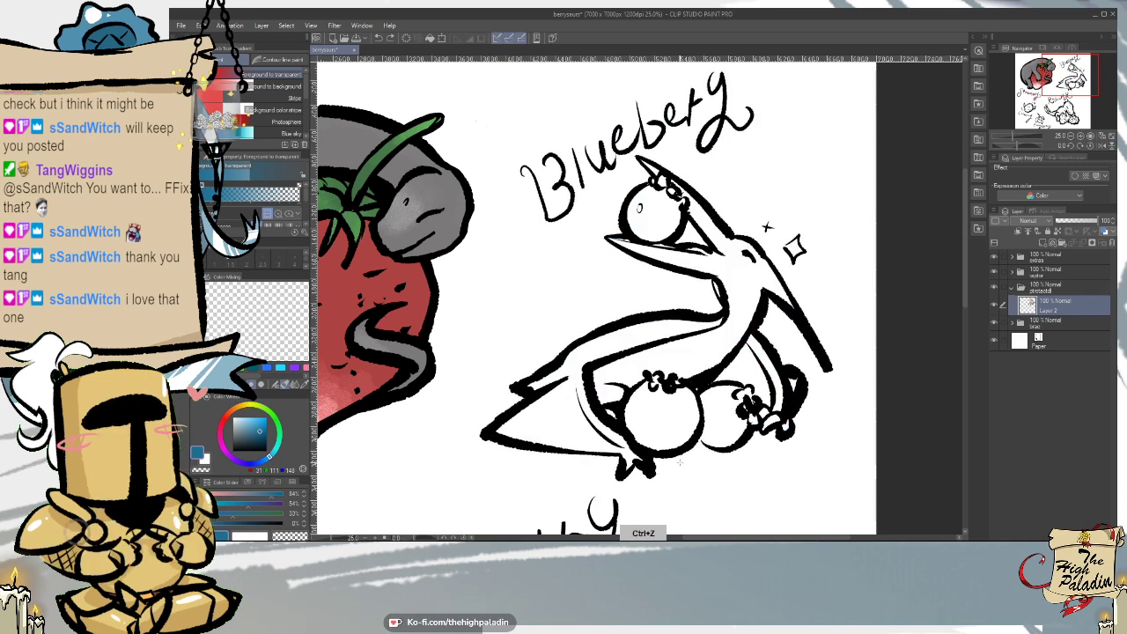
- Close the gap in the lower second blueberry's outline on Layer 2 with near-black Textured pen 2
scroll(741, 474, up, 1)
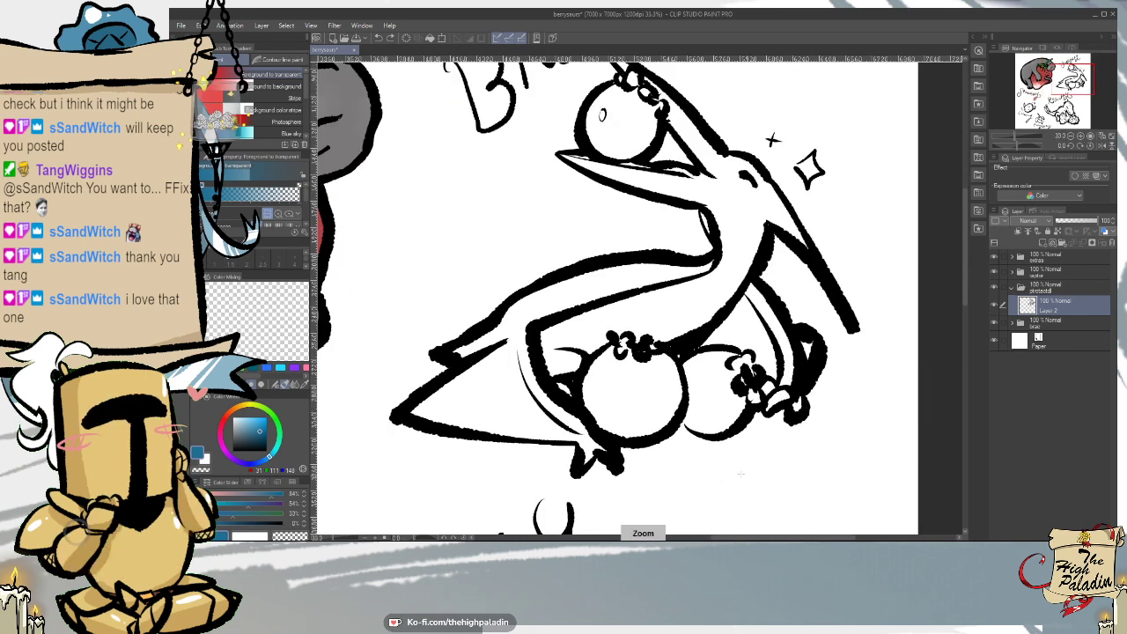
key(p)
click(267, 451)
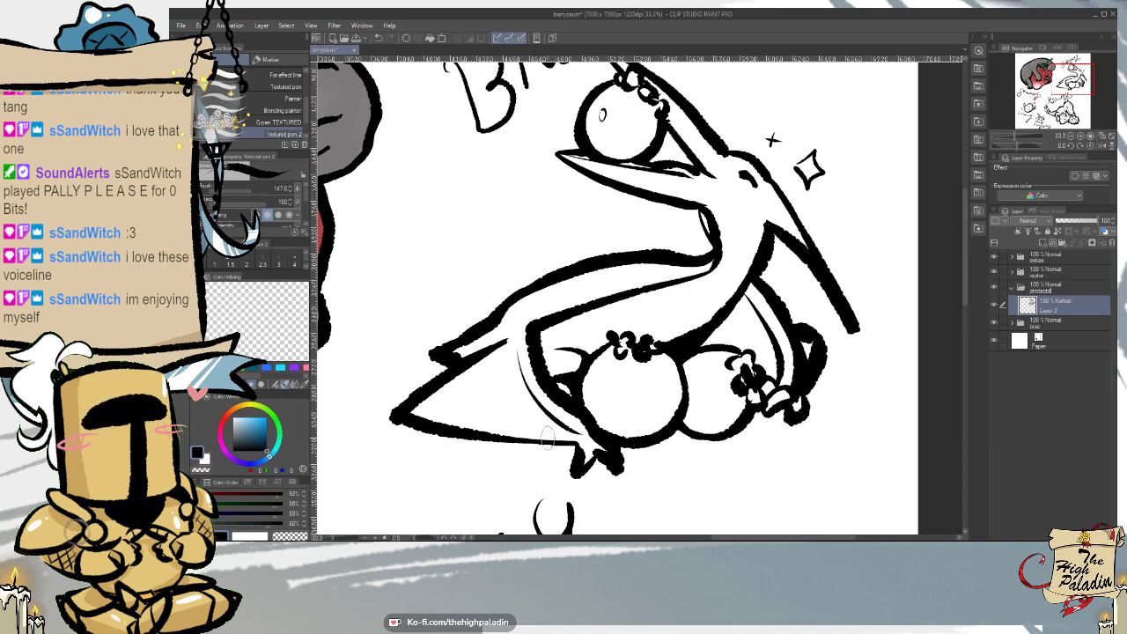
scroll(504, 345, down, 3)
scroll(445, 406, up, 2)
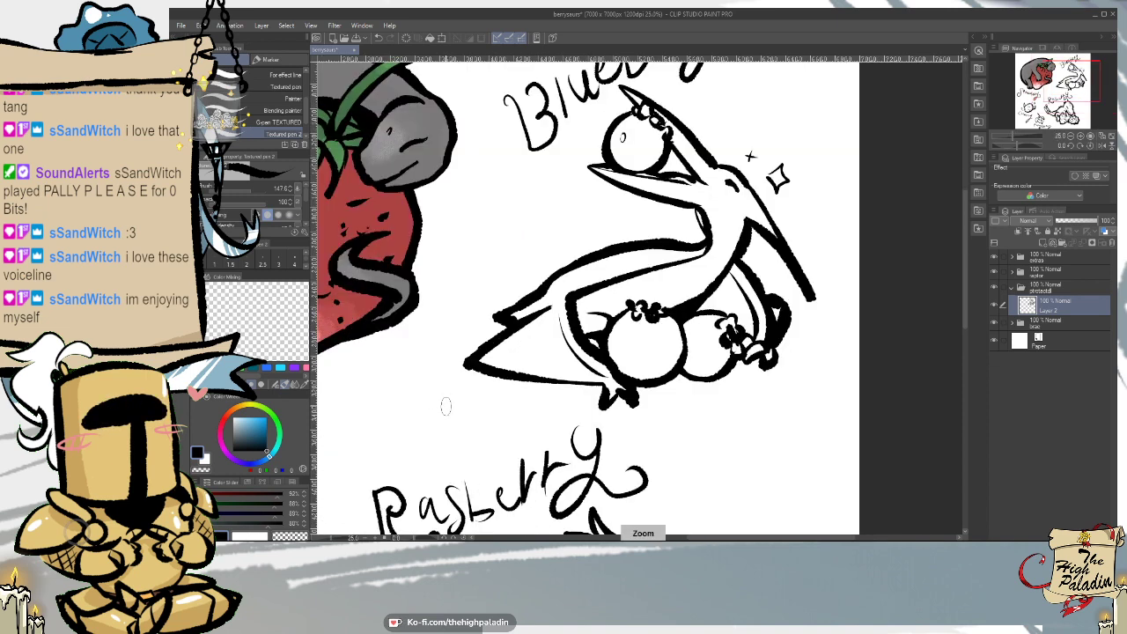
drag(964, 298, 965, 271)
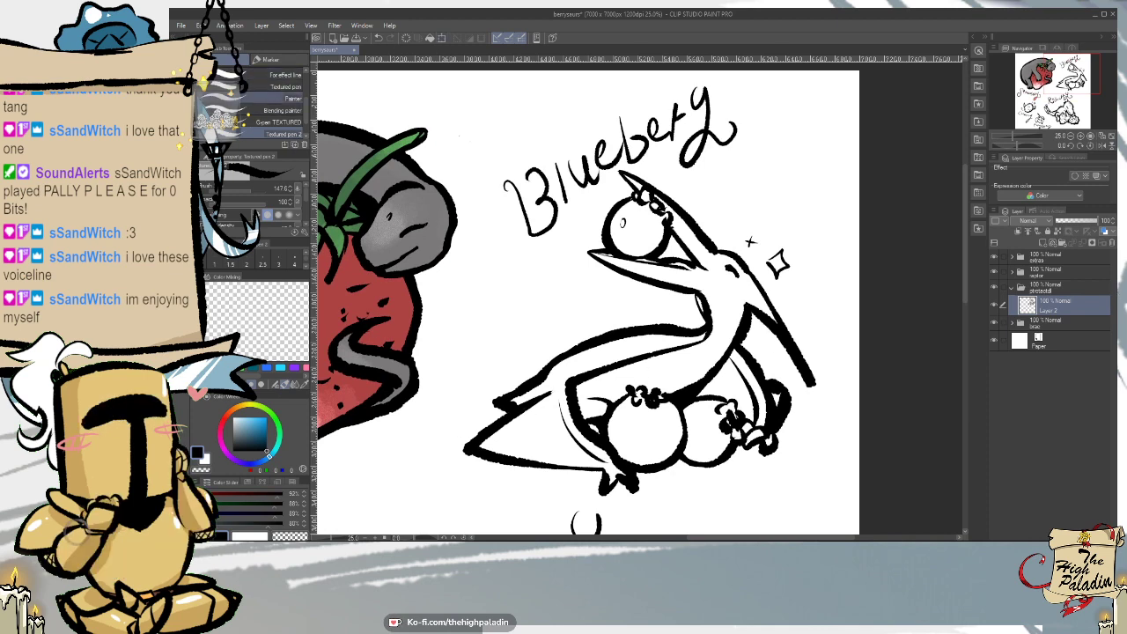
- Select the pterodactyl by inverting an Auto select of the background and shrinking it 2 px, and add a new layer beneath Layer 2
key(w)
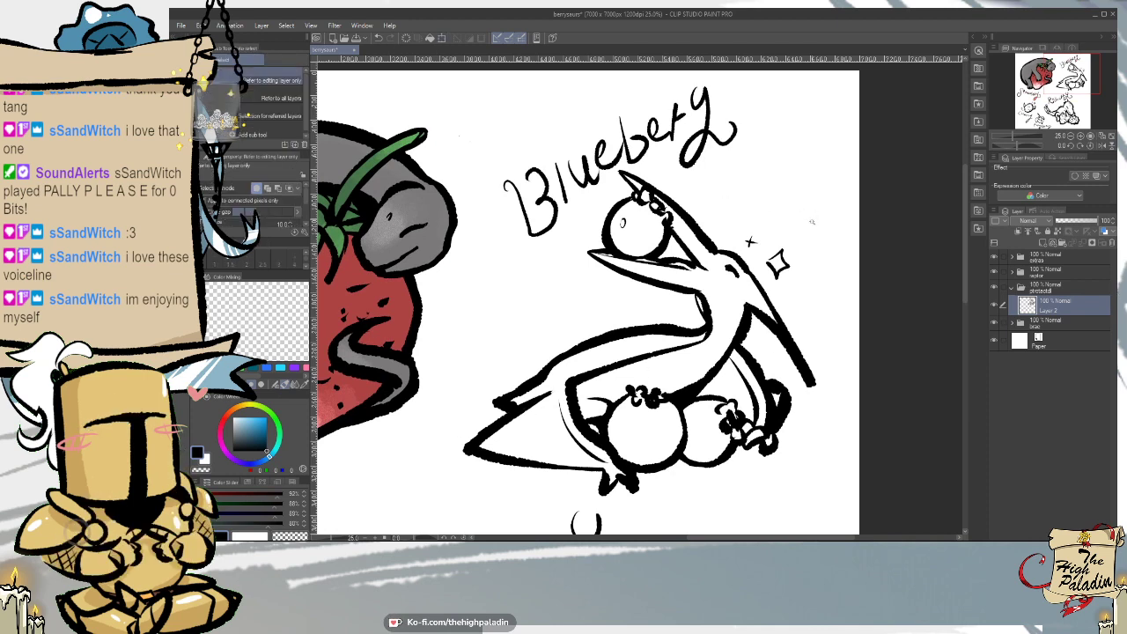
click(810, 221)
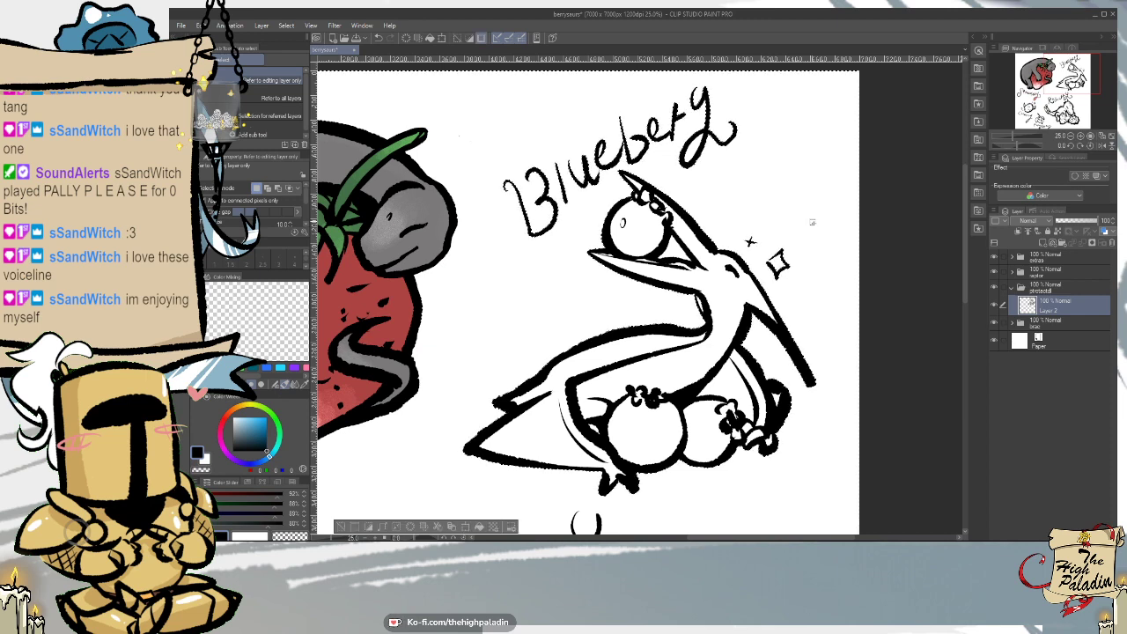
click(199, 25)
mouse_move(299, 264)
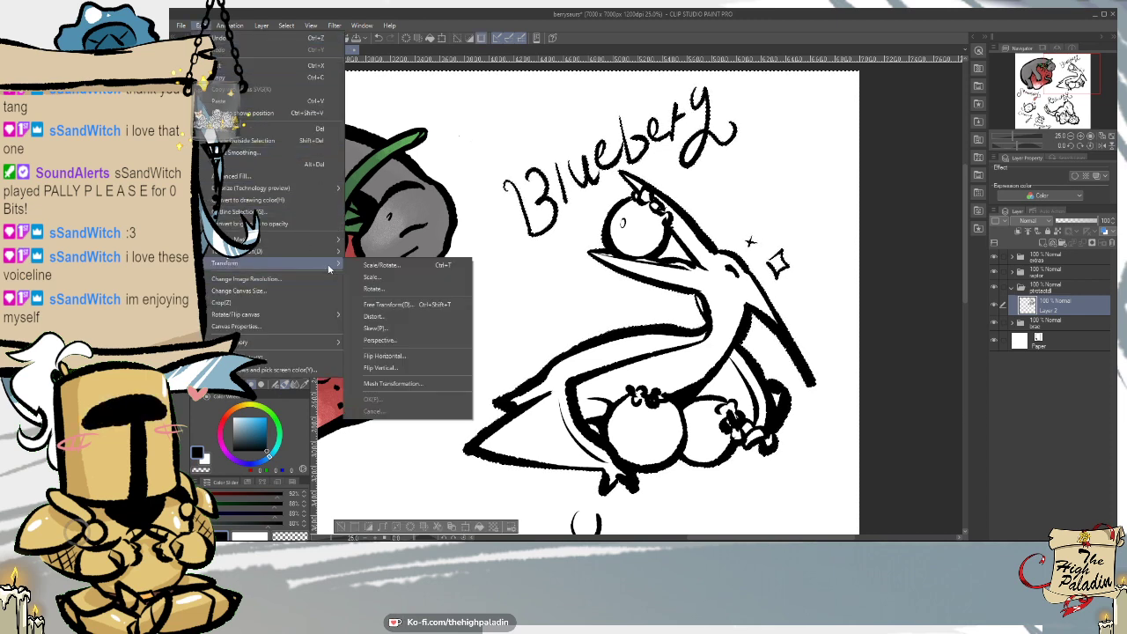
mouse_move(287, 24)
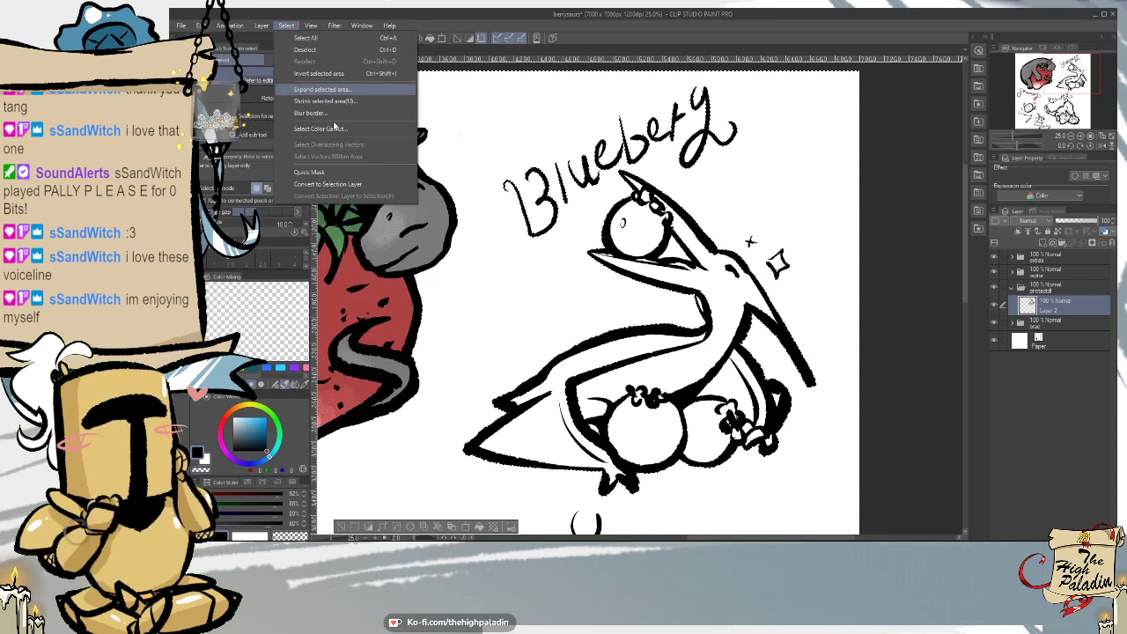
click(341, 74)
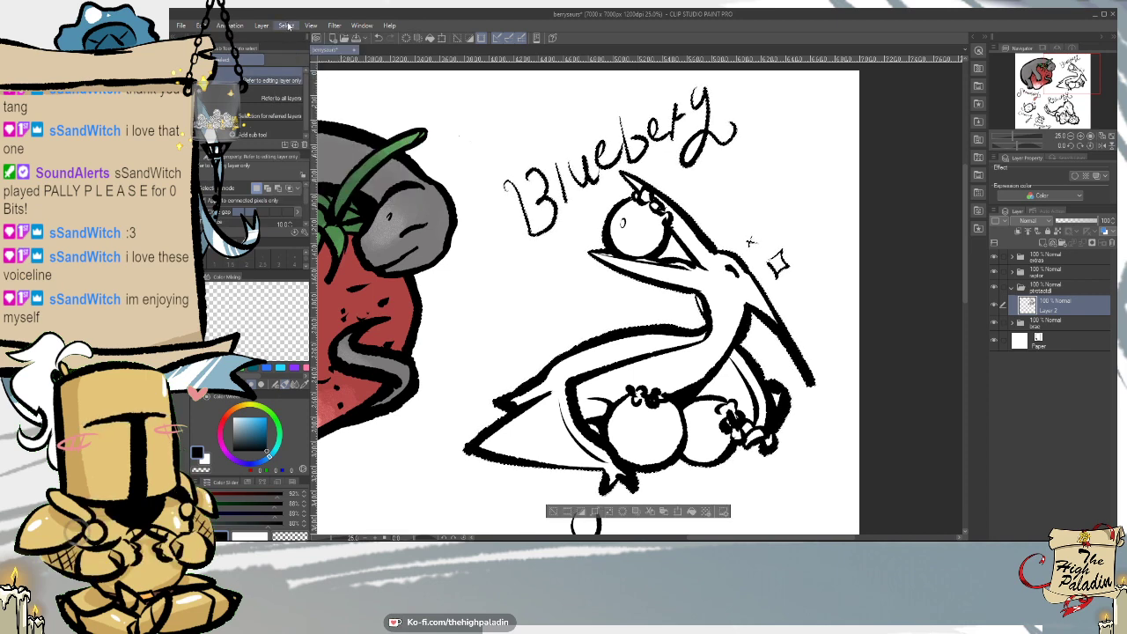
click(286, 24)
click(342, 102)
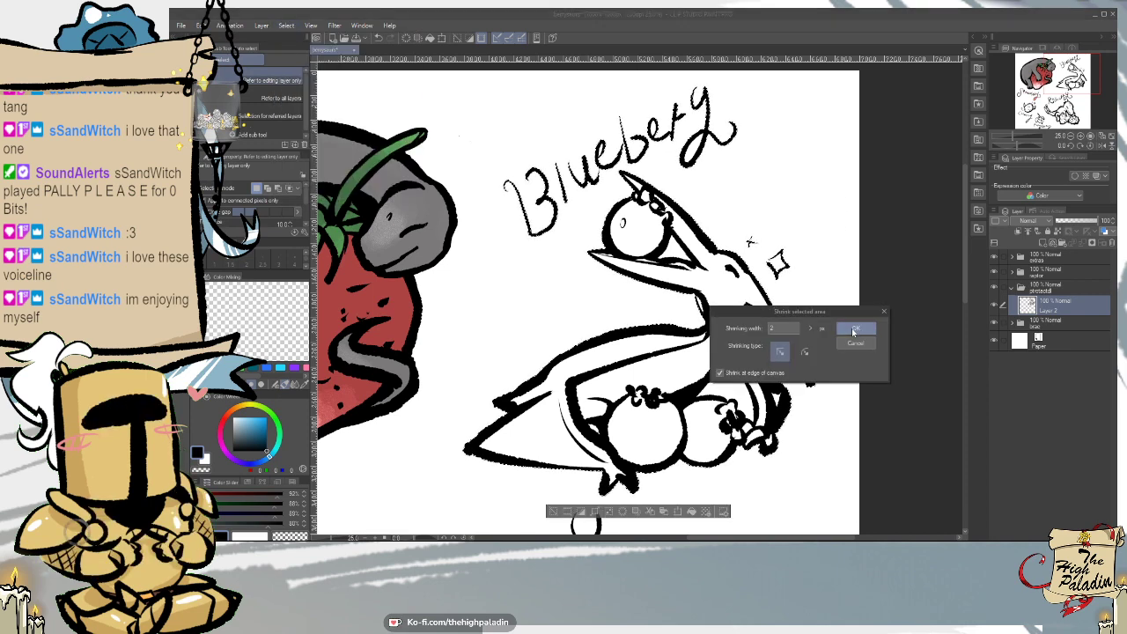
click(849, 315)
click(1044, 242)
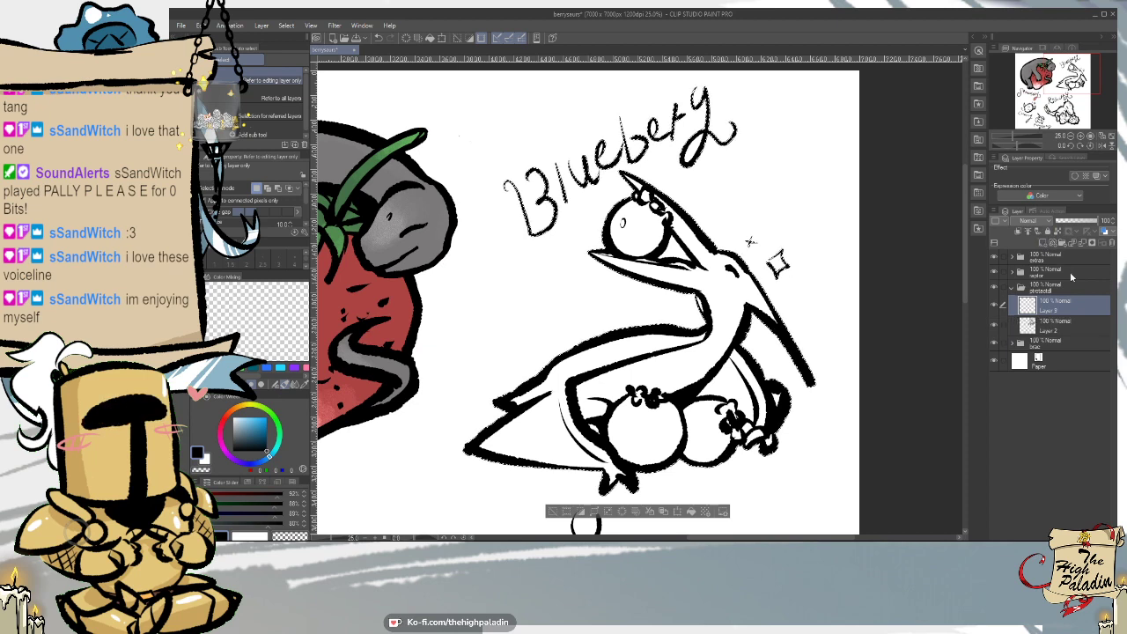
drag(1071, 305, 1078, 327)
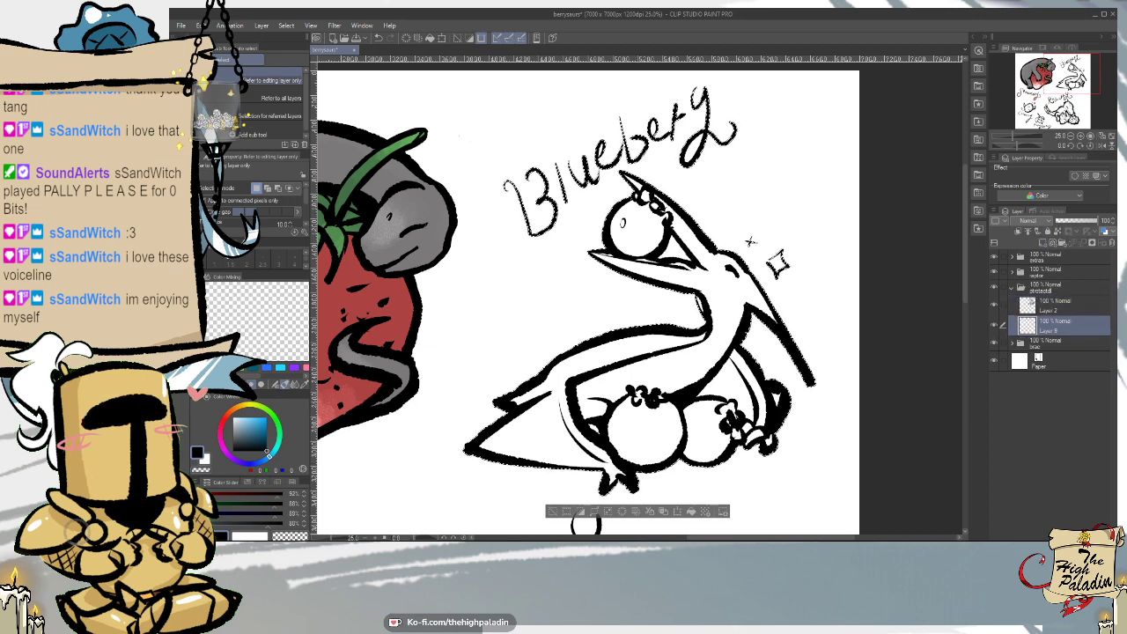
- Try a dark blue fill across the selected pterodactyl and its berries on the new layer
key(g)
click(264, 436)
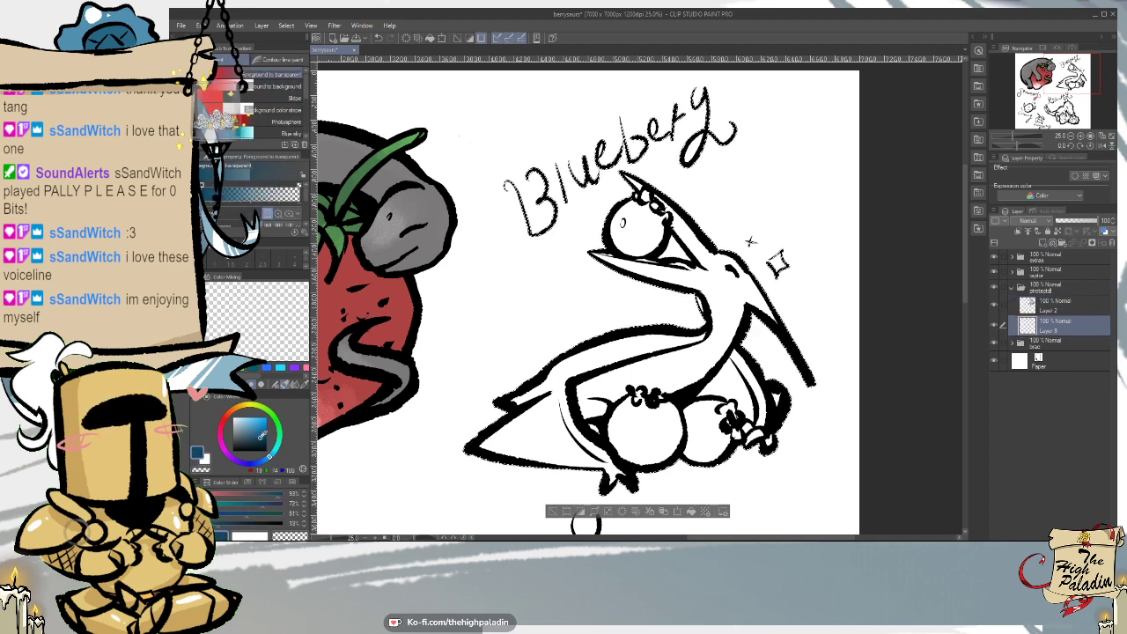
drag(691, 528, 700, 533)
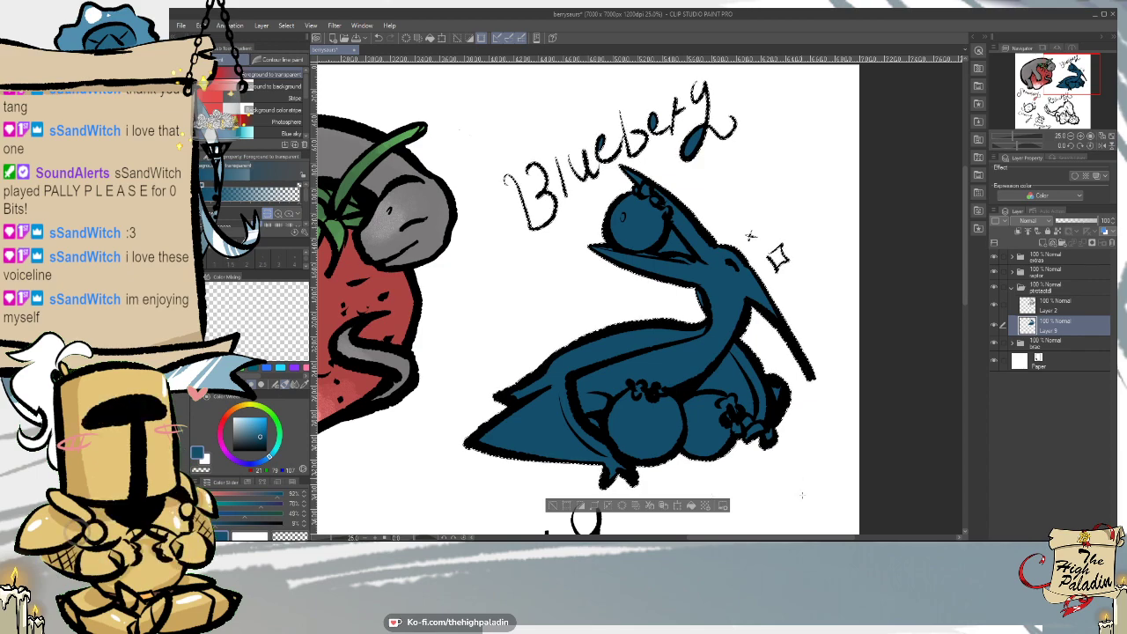
mouse_move(766, 539)
mouse_down()
mouse_move(689, 540)
mouse_move(779, 545)
mouse_move(779, 536)
mouse_up()
- Fill the selected pterodactyl and its berries with a lighter sky blue
click(255, 425)
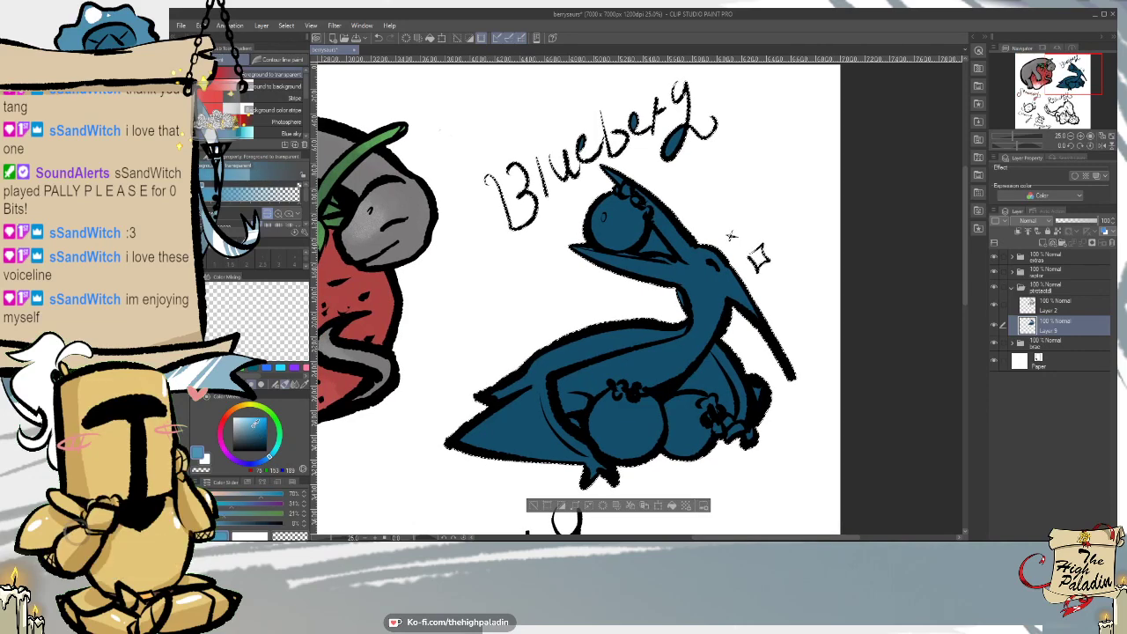
click(255, 423)
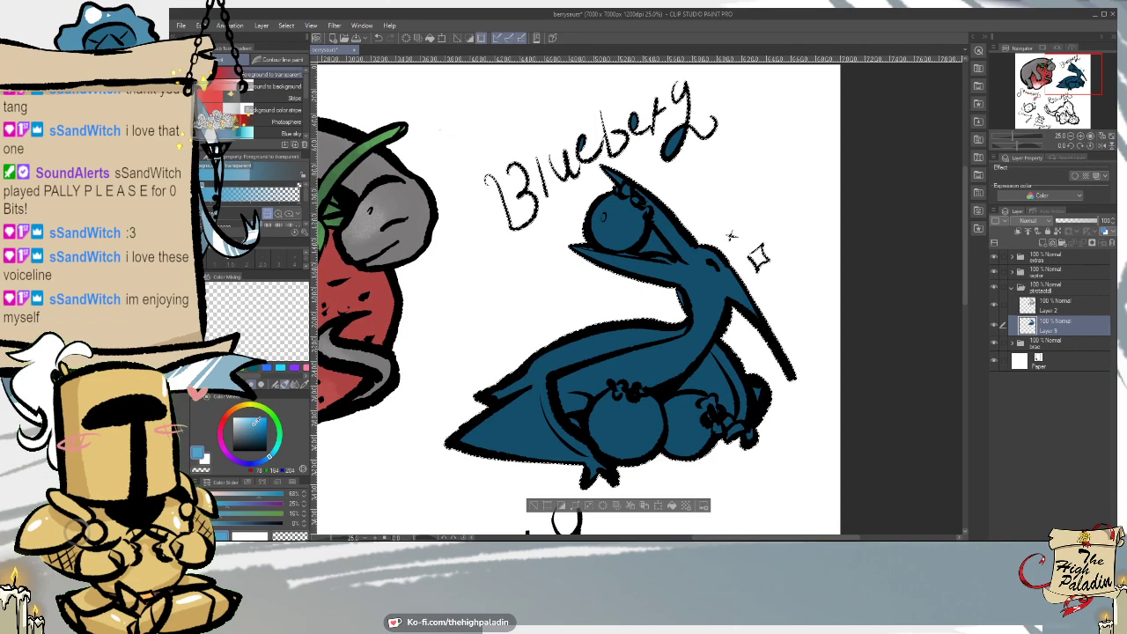
click(671, 504)
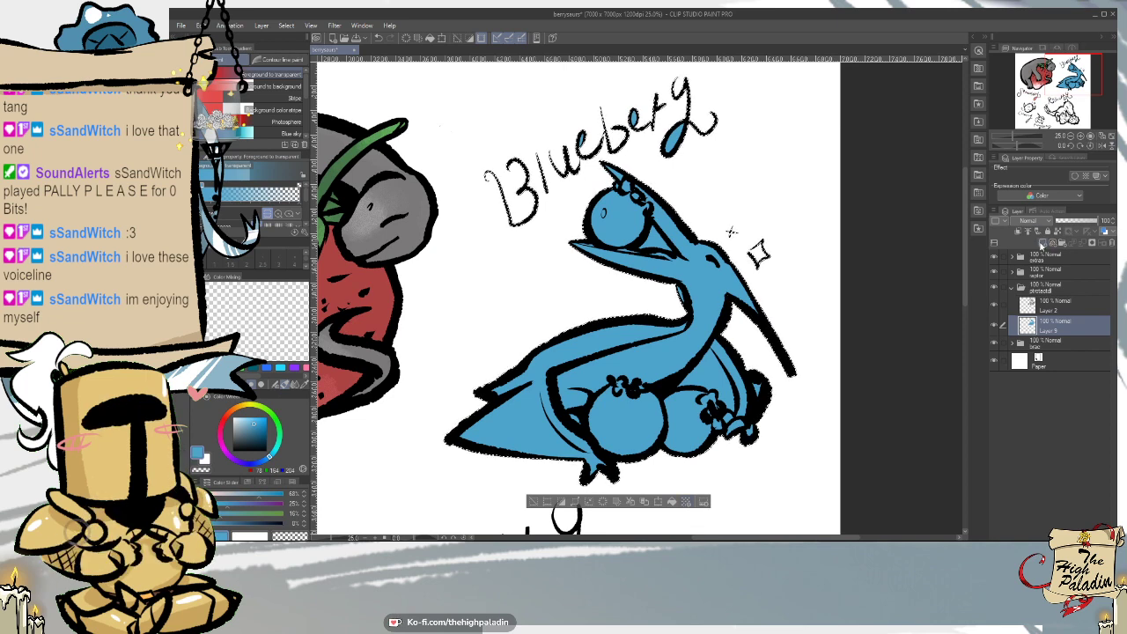
- Add a new layer above the pterodactyl's flat blue layer and get Textured pen 2 ready for painting on it
click(1056, 245)
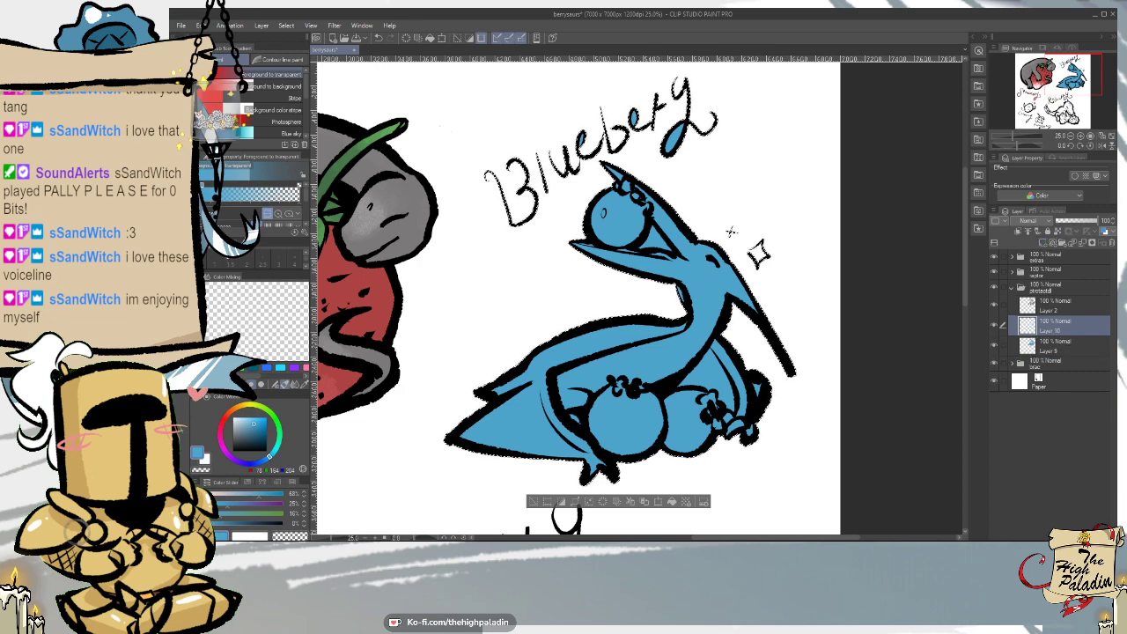
key(p)
mouse_move(965, 300)
mouse_down()
mouse_move(964, 310)
mouse_move(966, 295)
mouse_up()
mouse_move(753, 537)
mouse_down()
mouse_move(687, 542)
mouse_move(748, 541)
mouse_move(755, 528)
mouse_up()
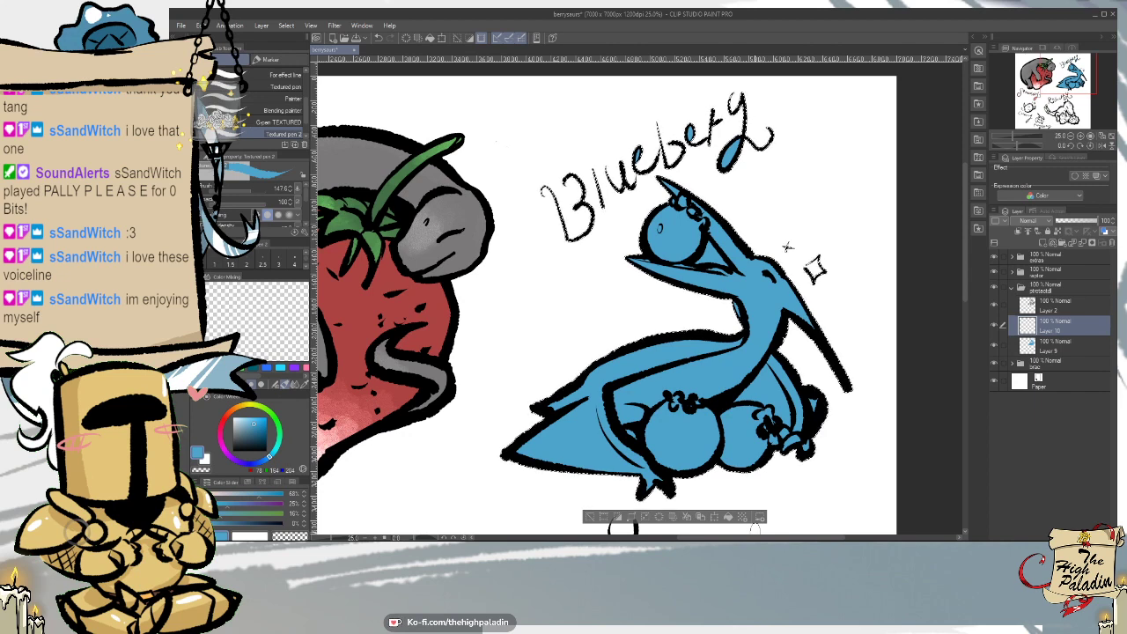
click(1063, 347)
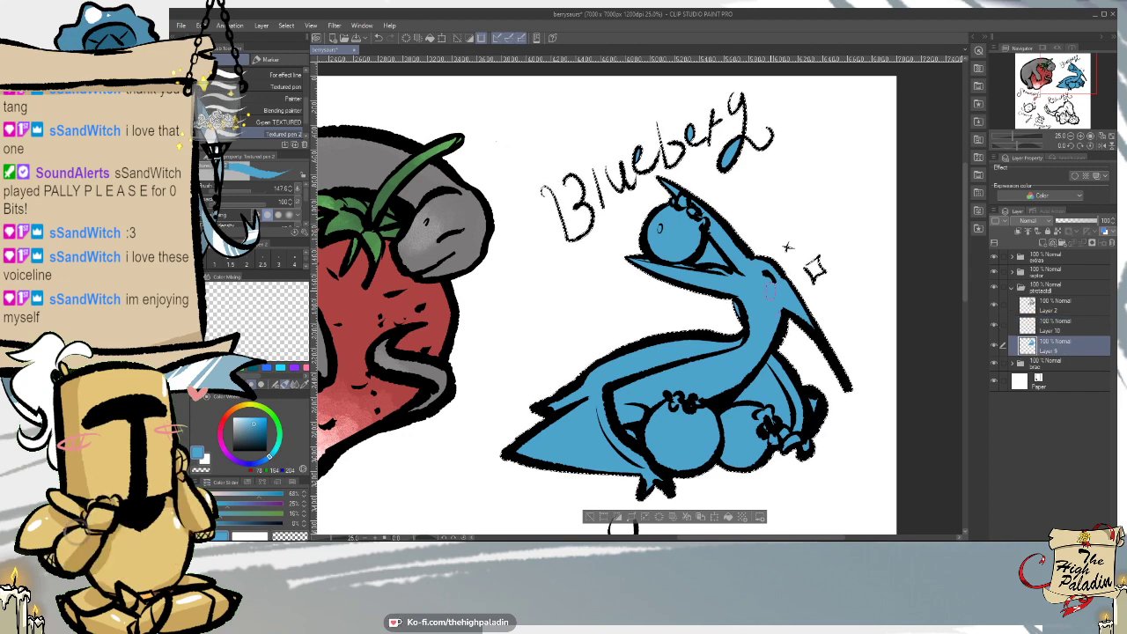
click(643, 517)
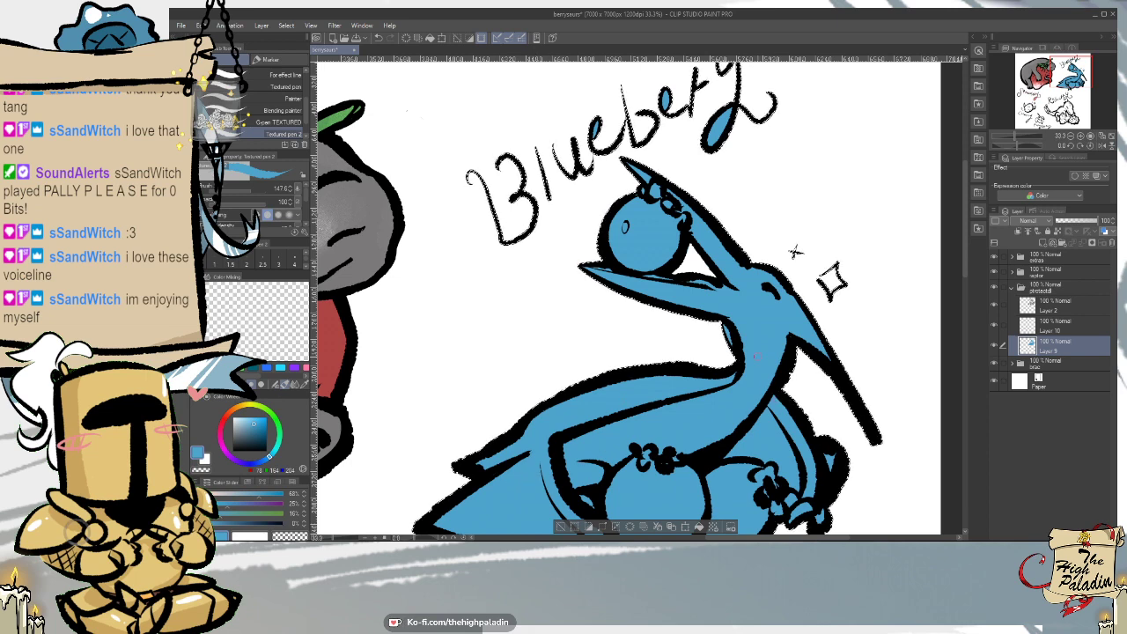
key(ctrl+z)
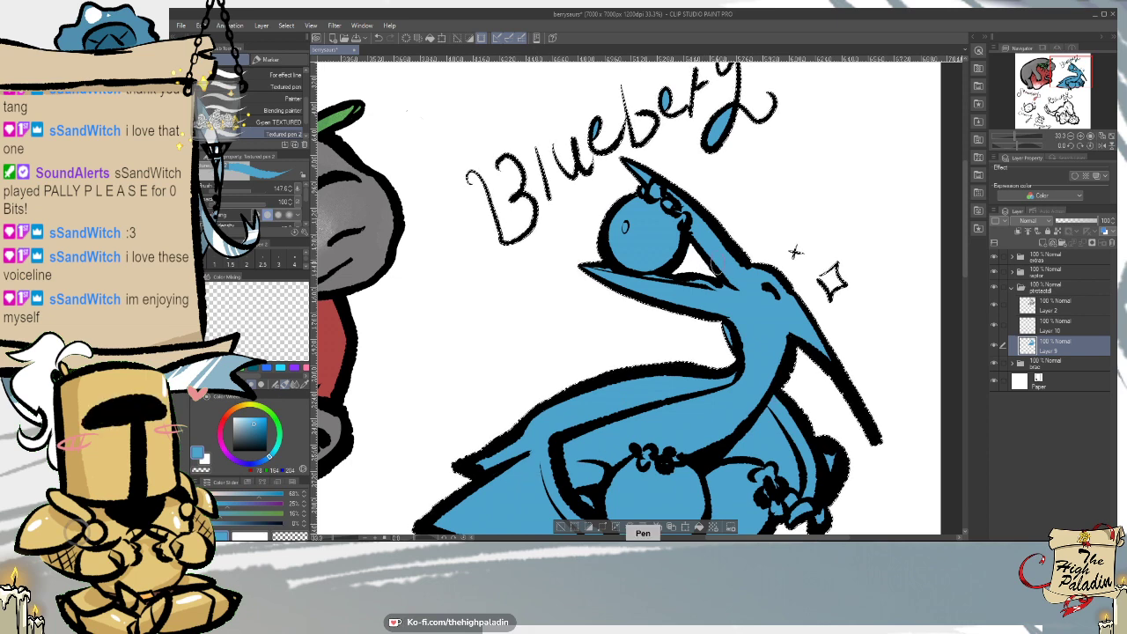
key(ctrl+z)
key(ctrl+z)
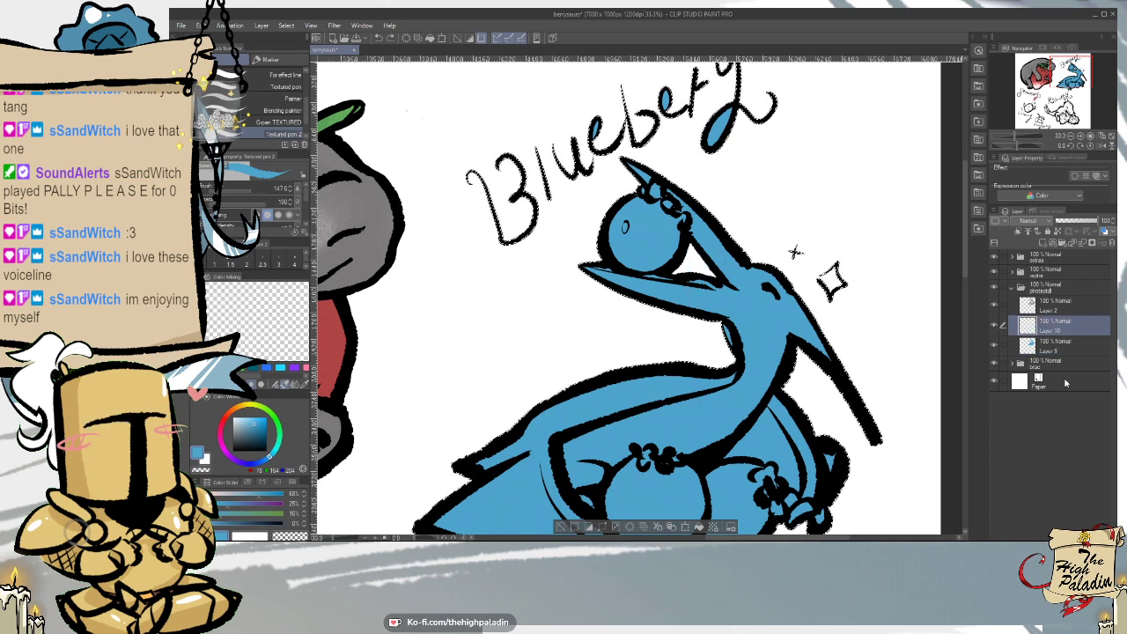
- Choose a muted greyish brown for Textured pen 2 with Layer 10, above the blue fill, active
click(1049, 330)
scroll(966, 289, down, 2)
scroll(966, 288, down, 2)
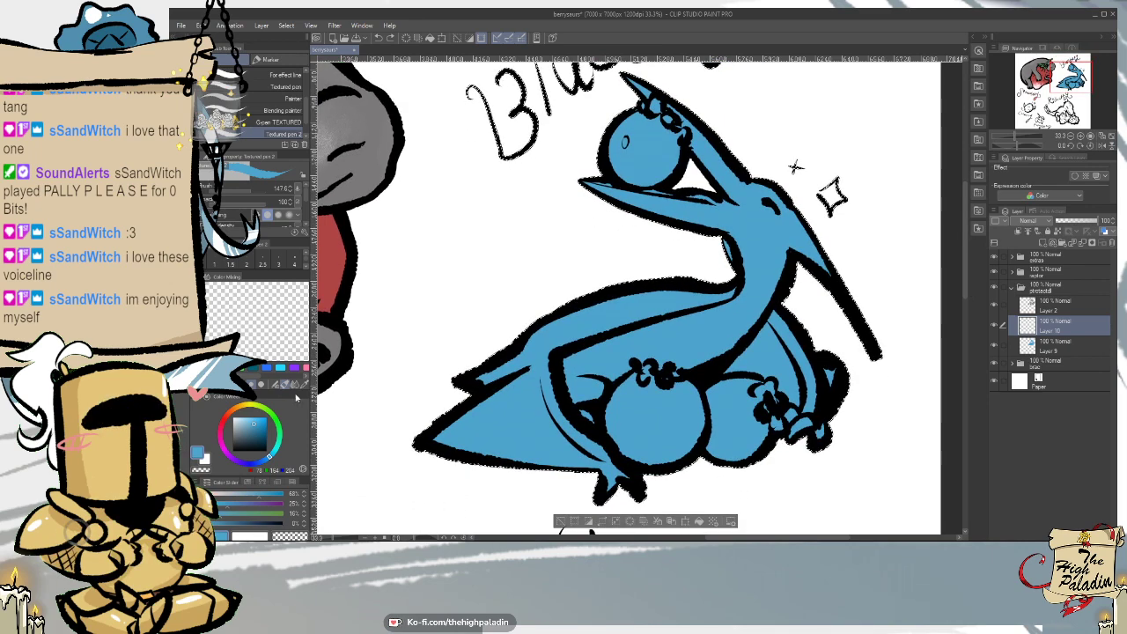
click(232, 431)
drag(232, 431, 252, 424)
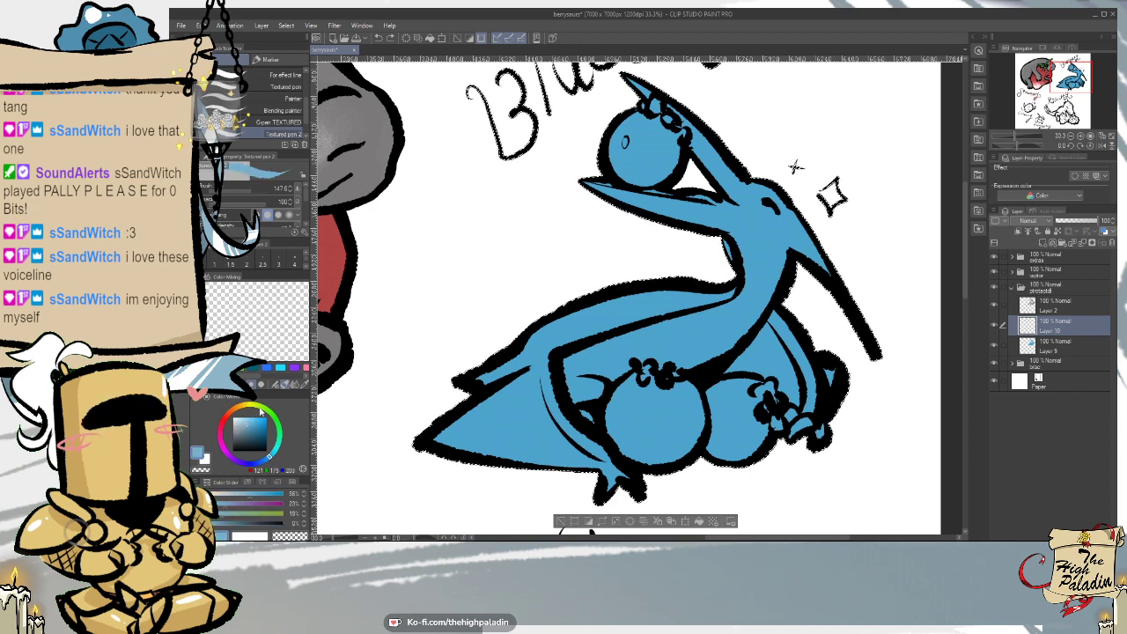
click(225, 422)
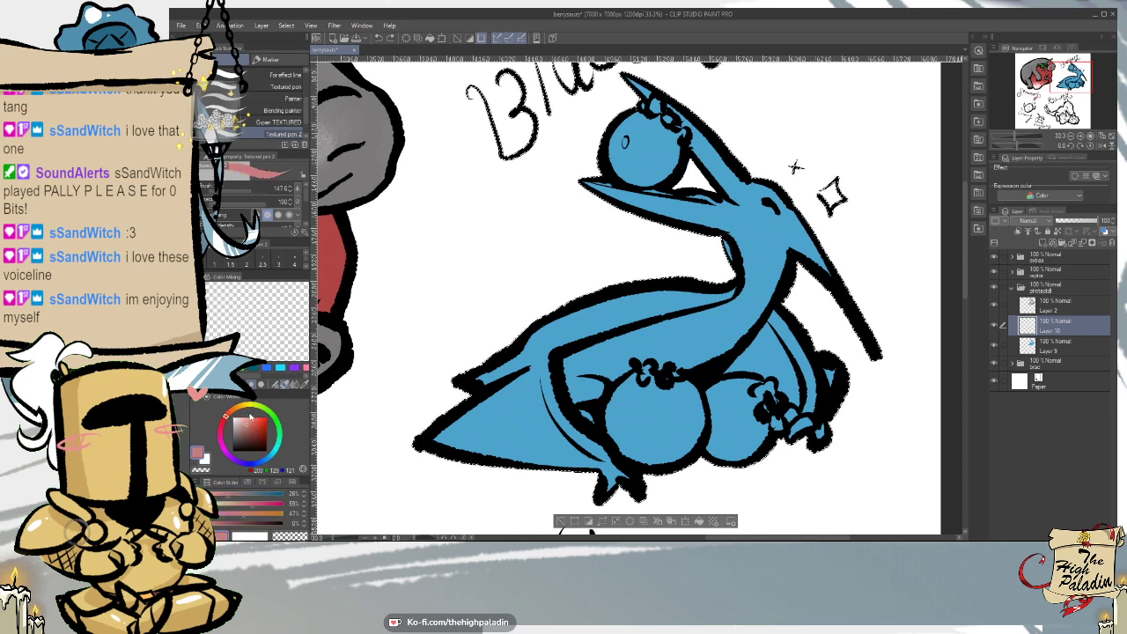
mouse_move(231, 412)
mouse_down()
mouse_move(260, 425)
mouse_move(248, 433)
mouse_up()
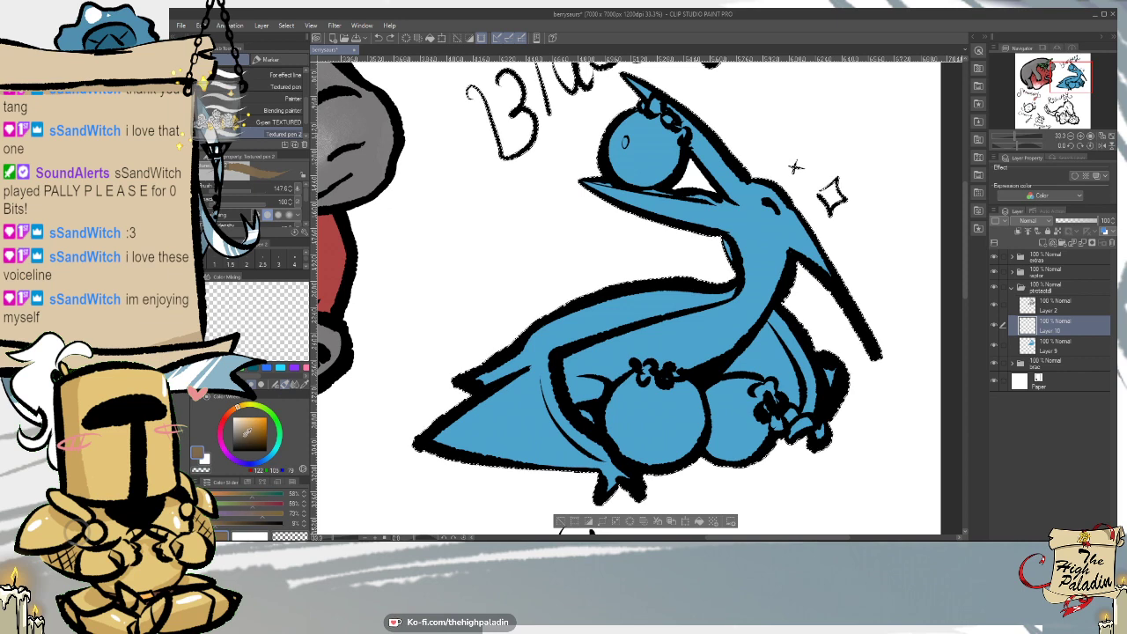
click(249, 425)
- Paint the pterodactyl's back, folded wing, tail and near foot brown over the blue on Layer 10
mouse_move(646, 296)
mouse_down()
mouse_move(532, 418)
mouse_move(470, 455)
mouse_move(508, 377)
mouse_move(450, 423)
mouse_up()
mouse_move(549, 465)
mouse_down()
mouse_move(601, 423)
mouse_move(581, 439)
mouse_move(603, 494)
mouse_move(568, 433)
mouse_move(620, 462)
mouse_move(637, 496)
mouse_up()
mouse_move(604, 377)
mouse_down()
mouse_move(590, 419)
mouse_move(572, 425)
mouse_up()
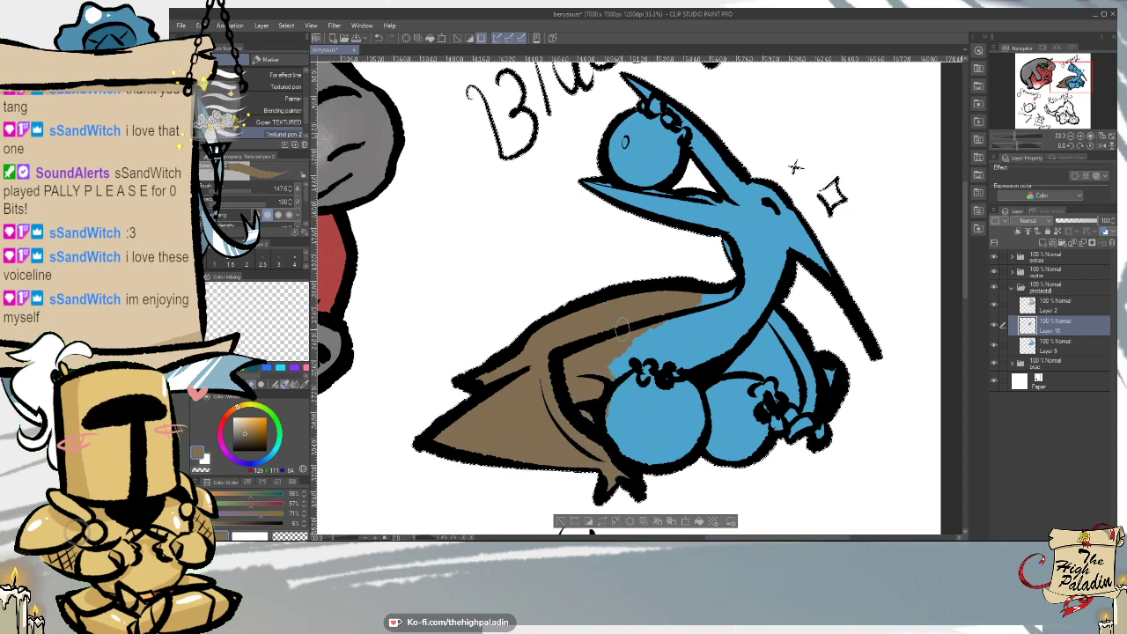
- Paint the pterodactyl's beak, head, neck and remaining limbs brown, leaving the three berries blue, and clear the selection
mouse_move(616, 361)
mouse_down()
mouse_move(655, 332)
mouse_move(749, 299)
mouse_move(729, 293)
mouse_move(751, 259)
mouse_move(740, 212)
mouse_move(695, 181)
mouse_move(684, 203)
mouse_move(714, 160)
mouse_move(704, 149)
mouse_move(723, 141)
mouse_move(717, 175)
mouse_move(637, 81)
mouse_up()
key(ctrl+z)
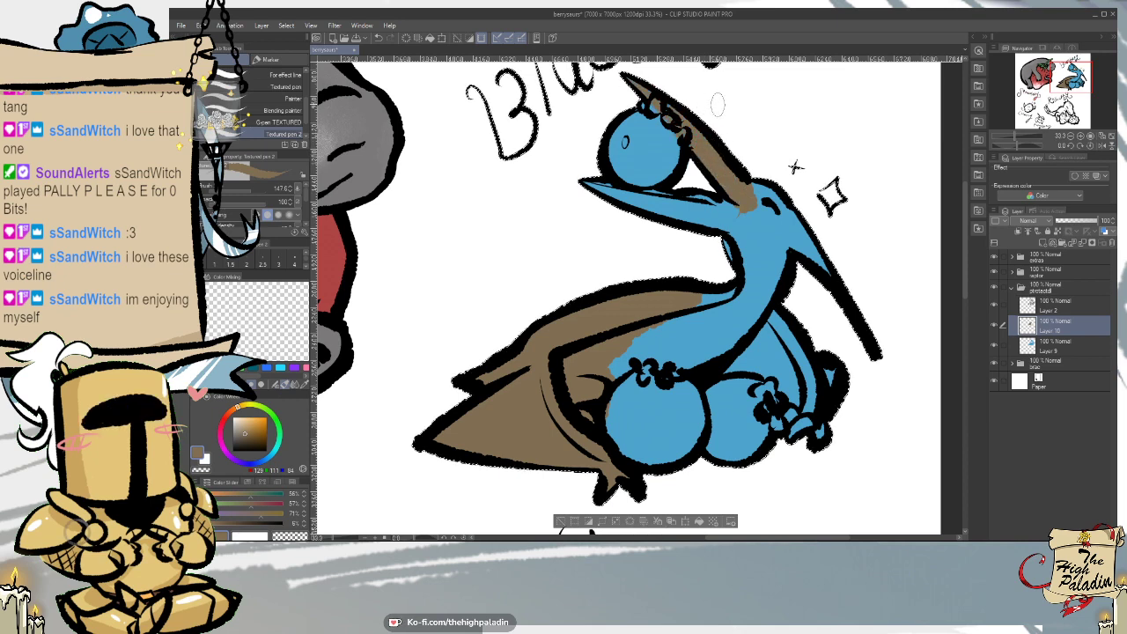
drag(747, 225, 685, 211)
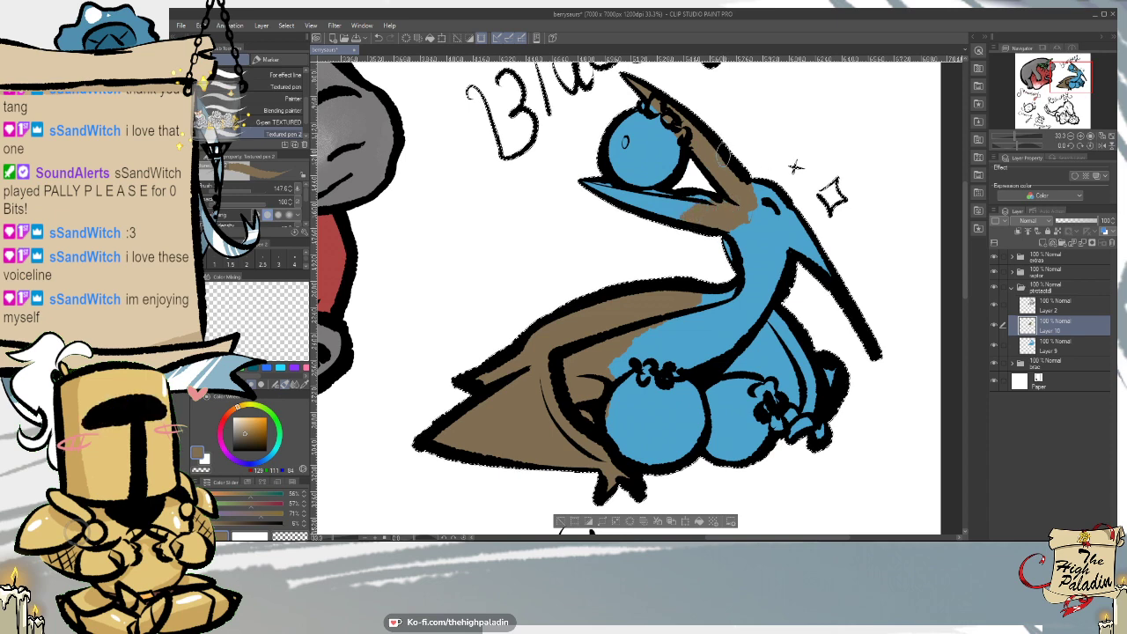
mouse_move(708, 202)
mouse_down()
mouse_move(677, 221)
mouse_move(633, 202)
mouse_move(671, 202)
mouse_move(640, 196)
mouse_move(654, 195)
mouse_move(591, 187)
mouse_up()
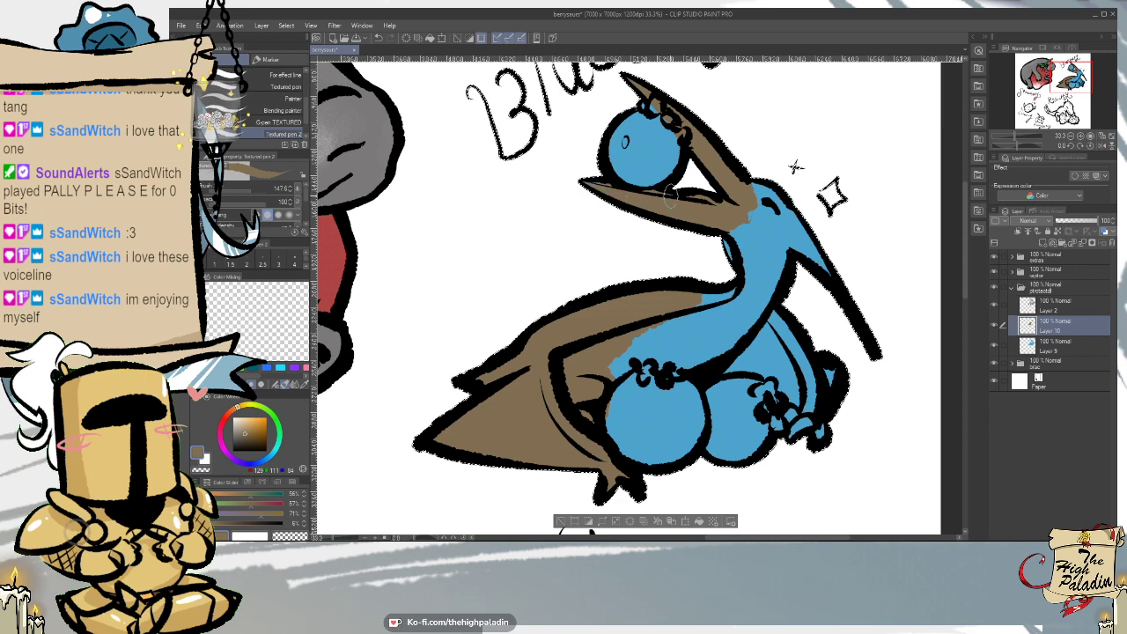
mouse_move(670, 198)
mouse_down()
mouse_move(730, 209)
mouse_move(778, 180)
mouse_move(711, 229)
mouse_move(831, 238)
mouse_move(815, 248)
mouse_move(872, 268)
mouse_move(894, 286)
mouse_up()
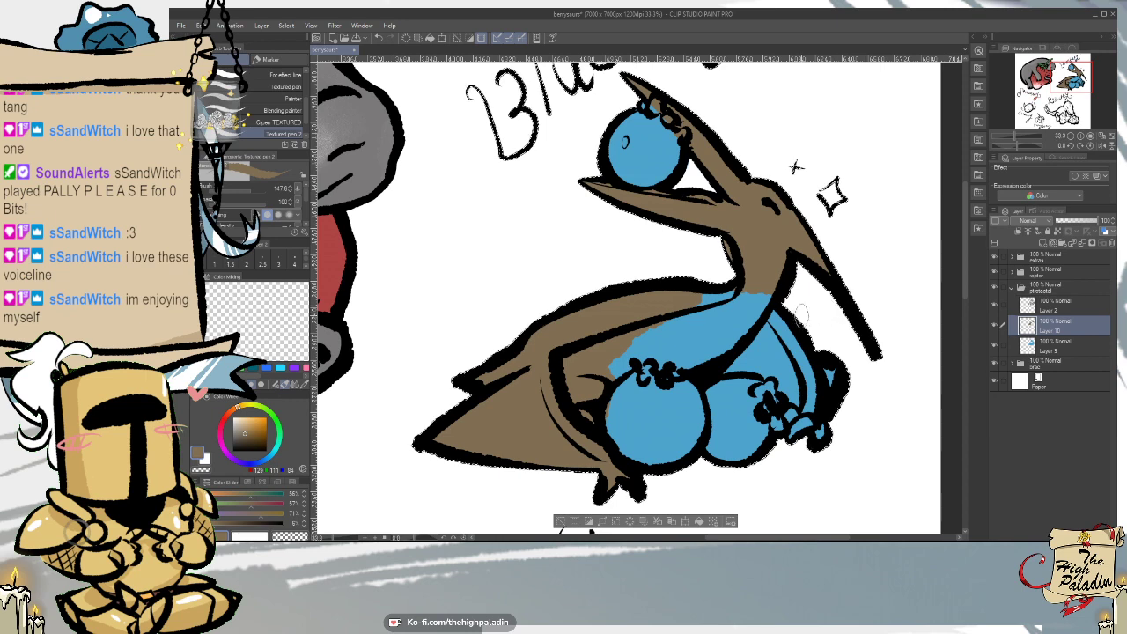
mouse_move(801, 315)
mouse_down()
mouse_move(760, 295)
mouse_move(816, 395)
mouse_move(810, 356)
mouse_move(836, 409)
mouse_move(823, 379)
mouse_move(803, 442)
mouse_move(798, 395)
mouse_move(788, 418)
mouse_move(771, 356)
mouse_move(778, 371)
mouse_move(725, 370)
mouse_move(759, 332)
mouse_move(754, 342)
mouse_move(799, 361)
mouse_move(736, 345)
mouse_move(728, 291)
mouse_move(673, 317)
mouse_move(743, 289)
mouse_move(665, 353)
mouse_move(688, 359)
mouse_move(608, 356)
mouse_move(683, 348)
mouse_move(616, 364)
mouse_move(665, 355)
mouse_move(689, 325)
mouse_up()
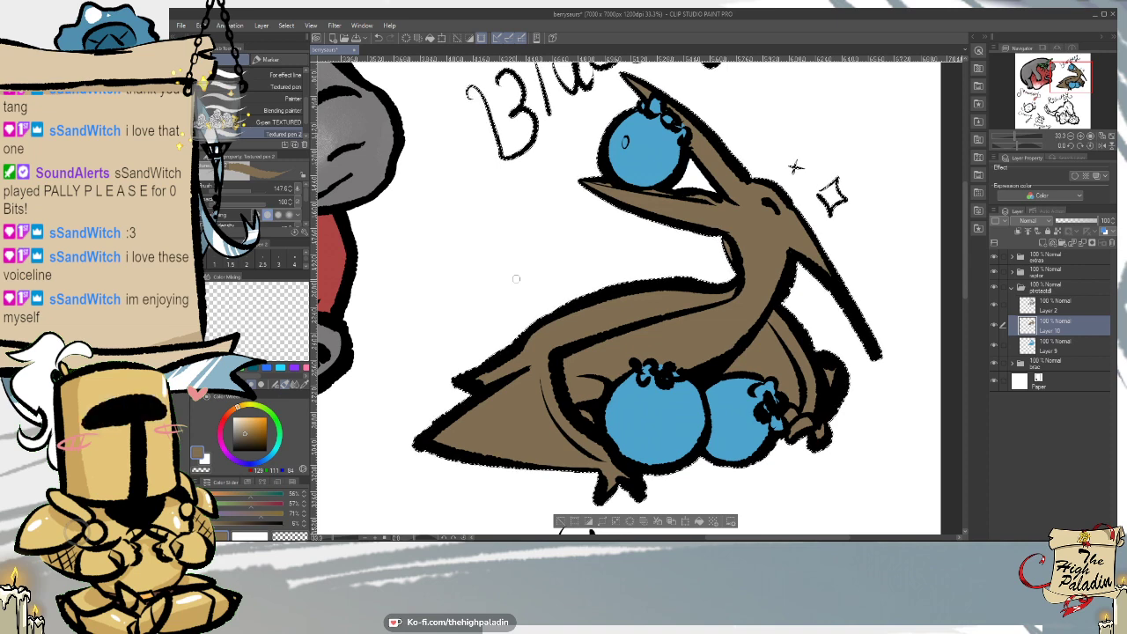
key(m)
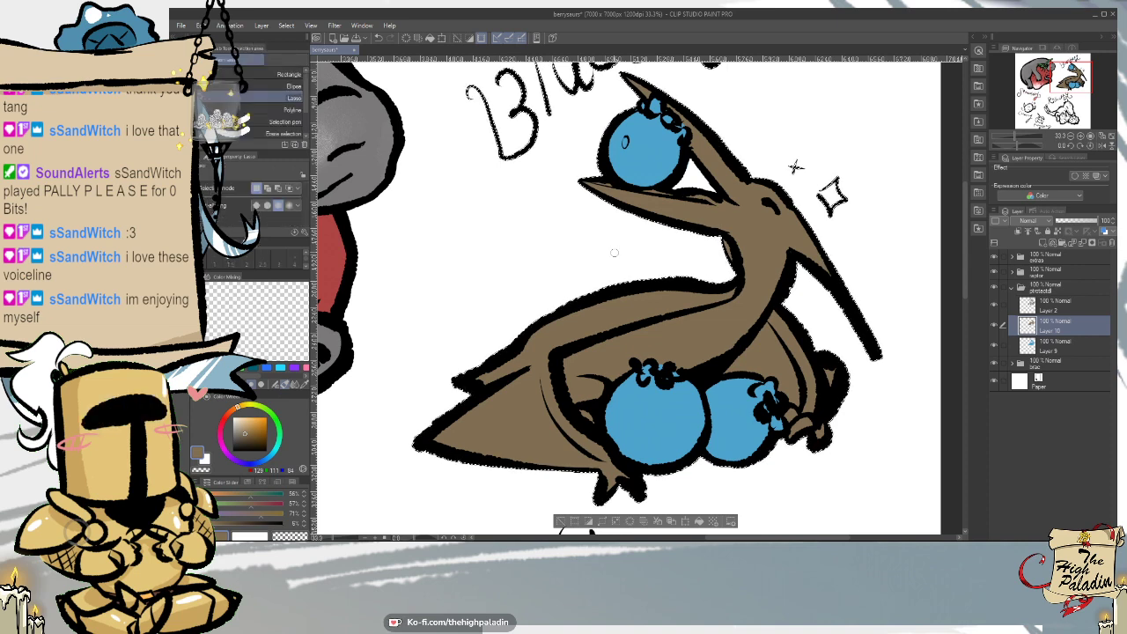
key(ctrl+d)
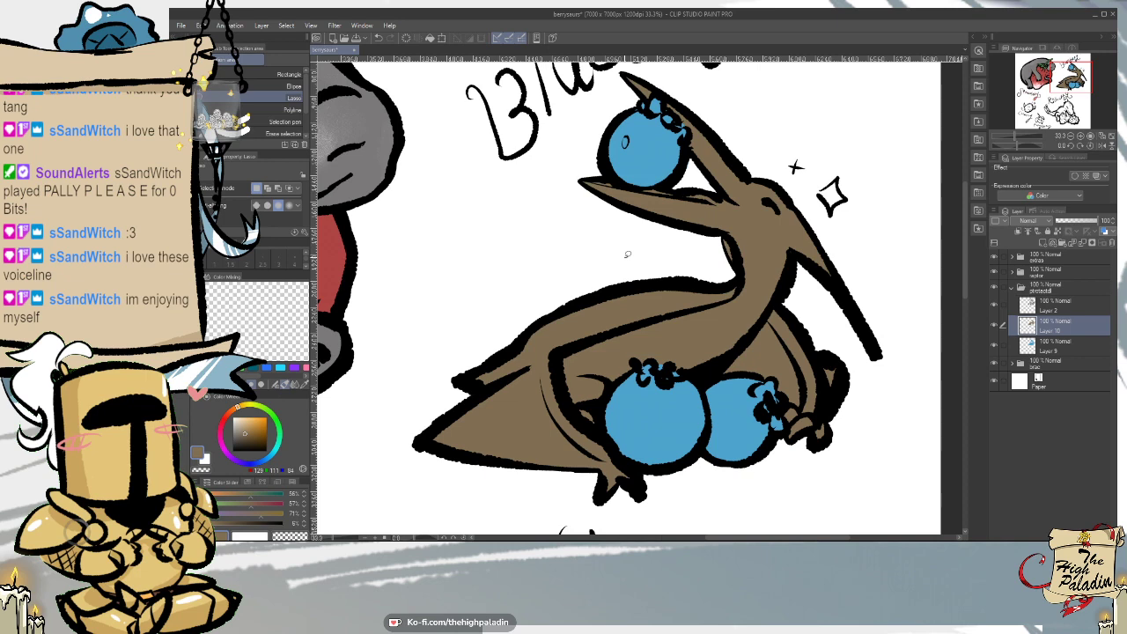
- Examine the coloured strawberry dinosaur and the layers in its folder for comparison with the pterodactyl
scroll(499, 479, down, 1)
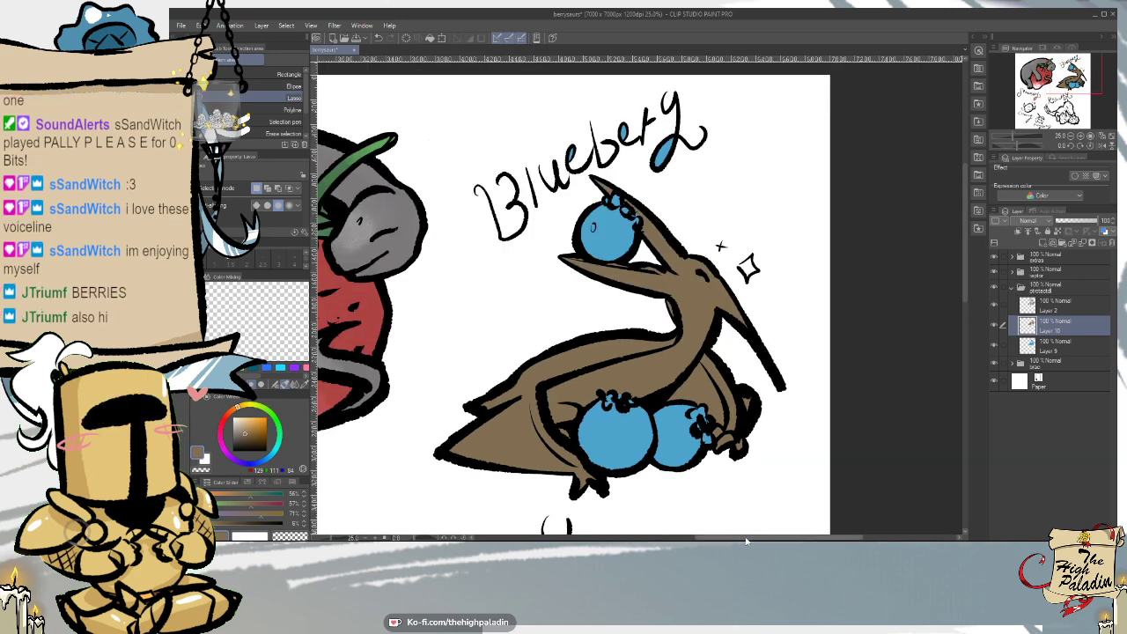
drag(729, 536, 652, 544)
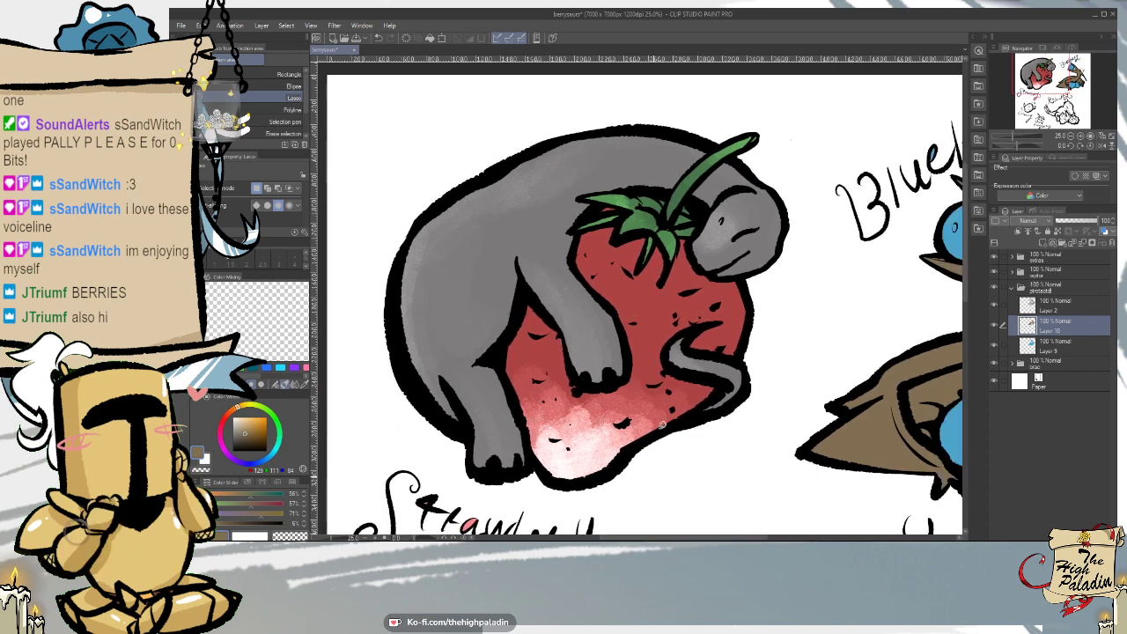
click(1017, 365)
click(1099, 398)
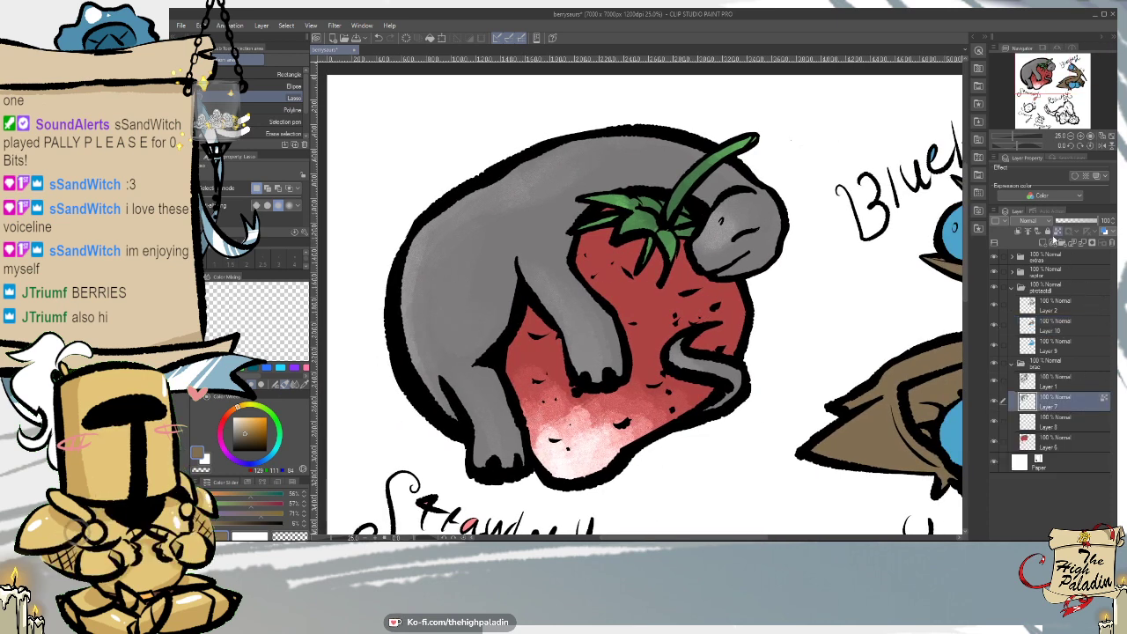
key(e)
click(1014, 363)
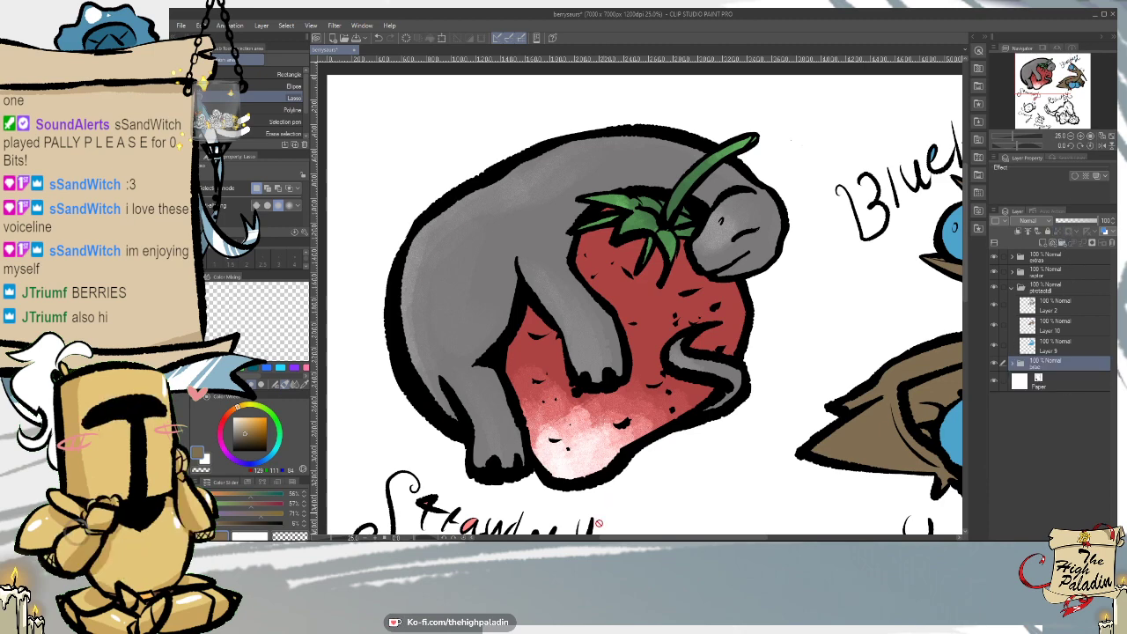
drag(612, 540, 686, 546)
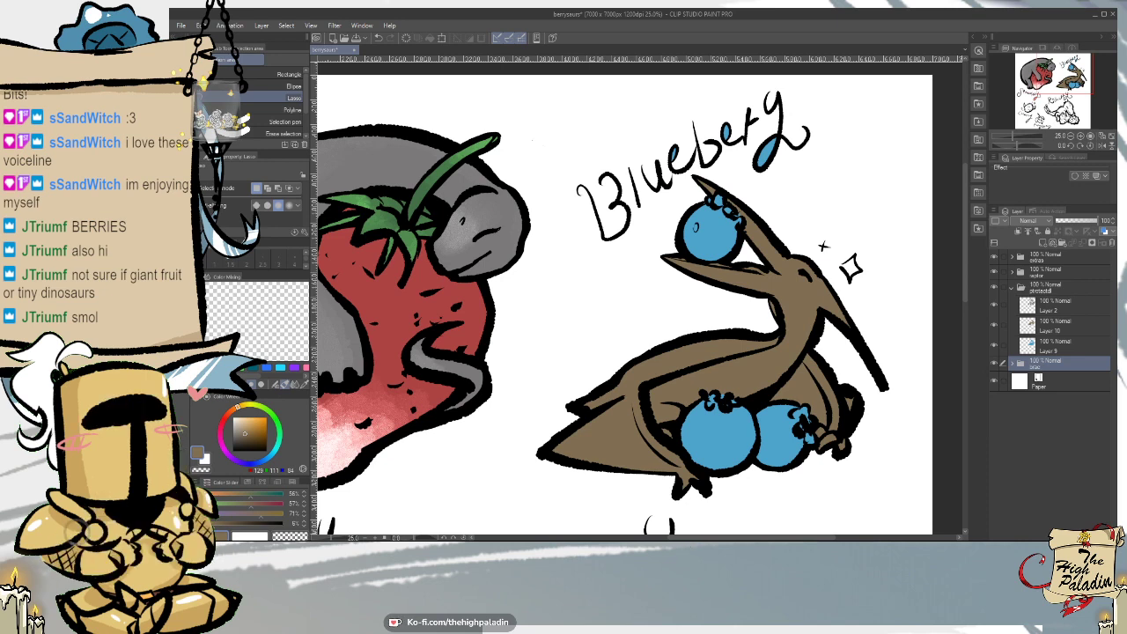
- Make Layer 3 in the raptor folder active for the raspberry drawing and hide the extras folder
key(p)
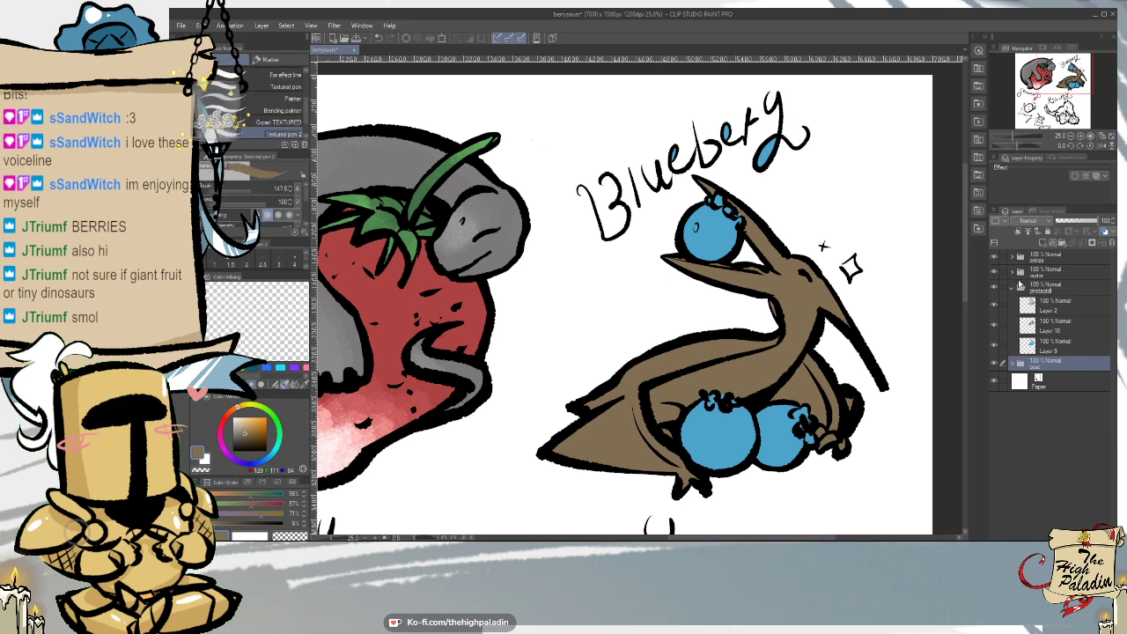
click(1021, 287)
click(1021, 271)
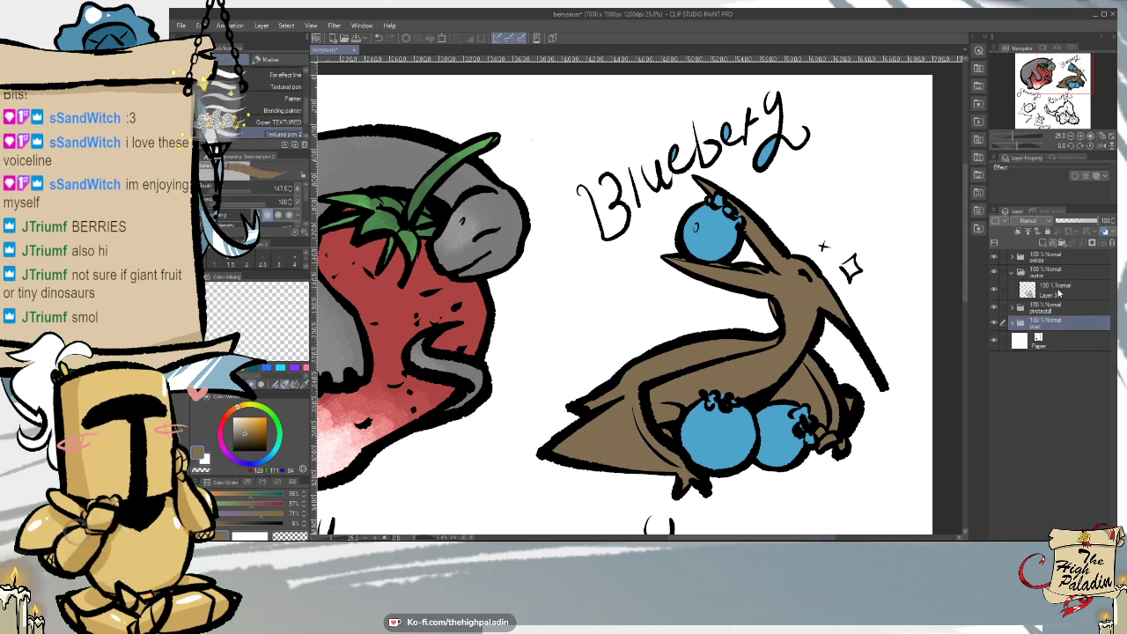
click(1069, 290)
drag(966, 268, 958, 382)
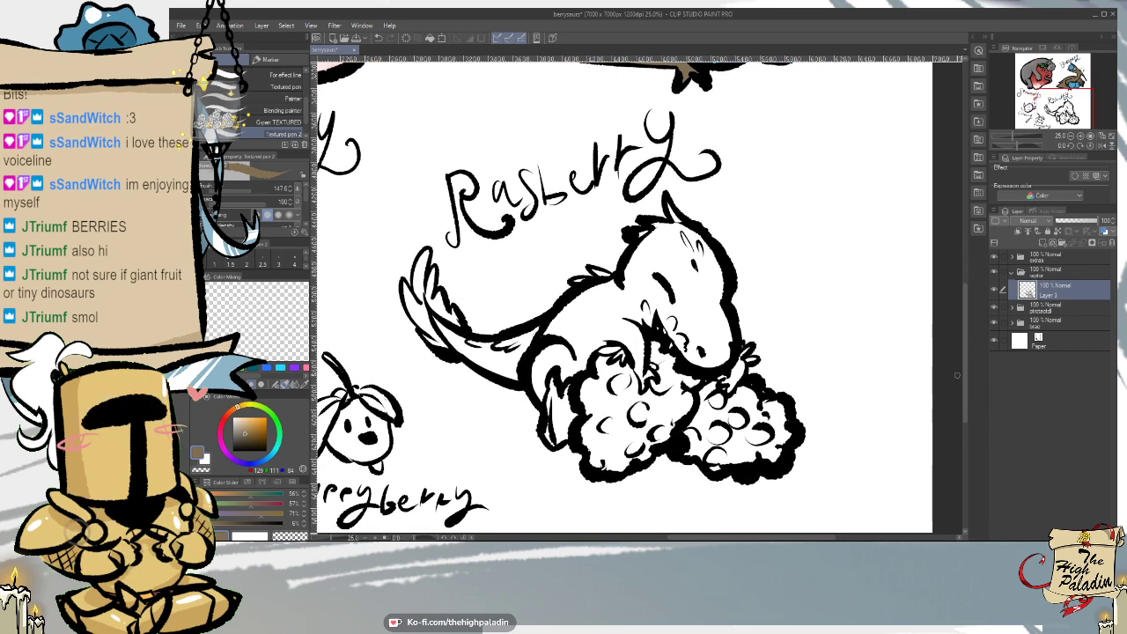
click(994, 257)
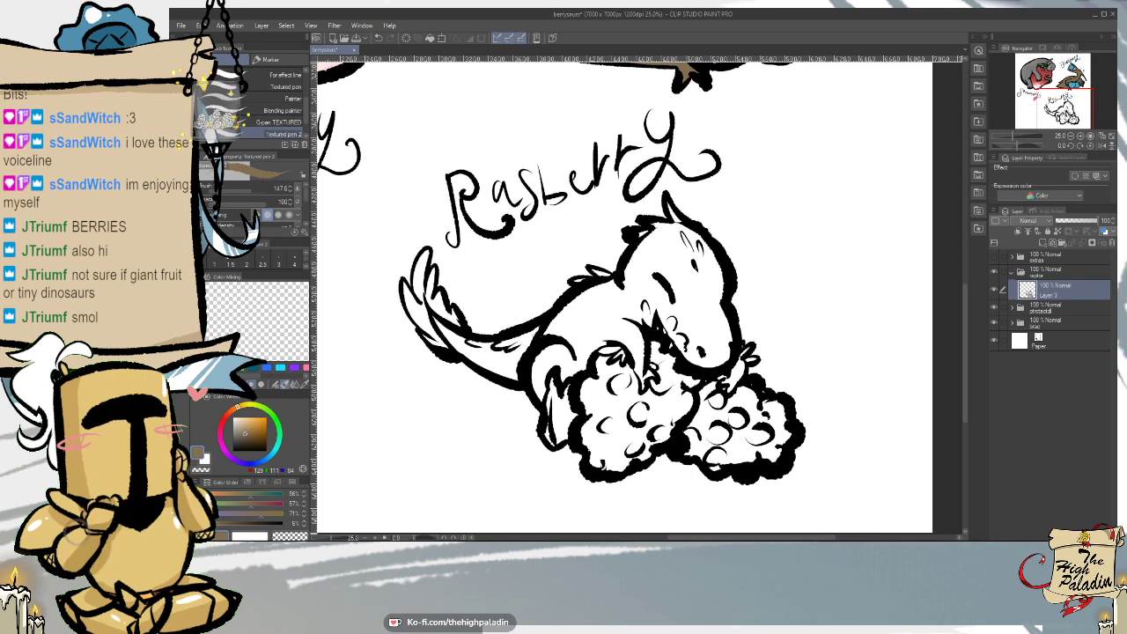
- Select the raspberry raptor by inverting an Auto select of the background and shrinking the selection by 2 px
key(g)
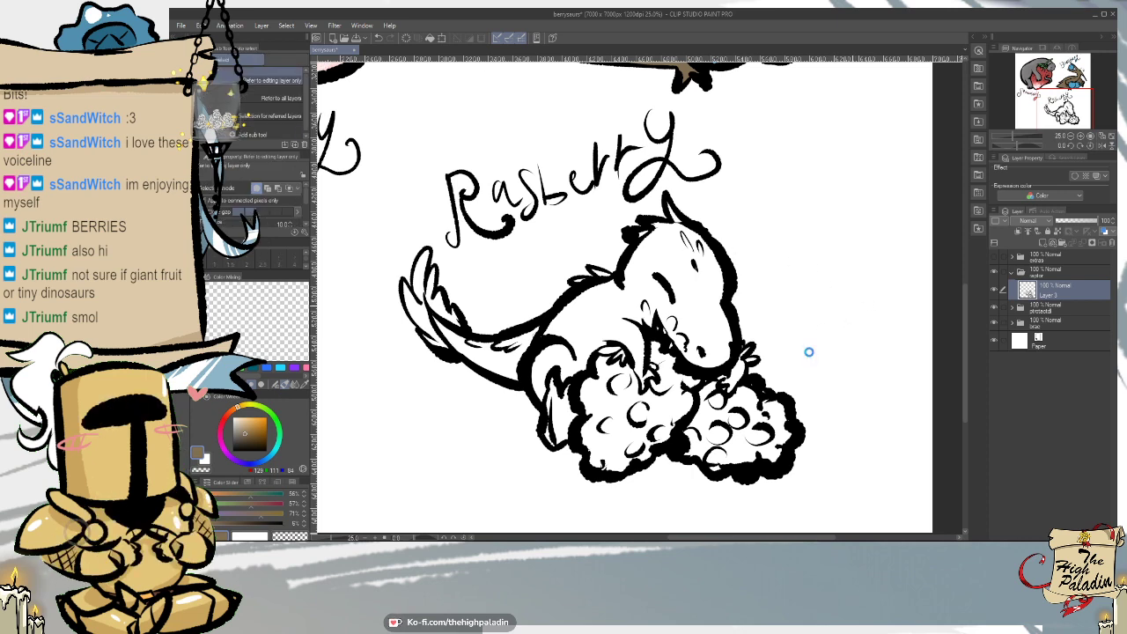
key(ctrl+a)
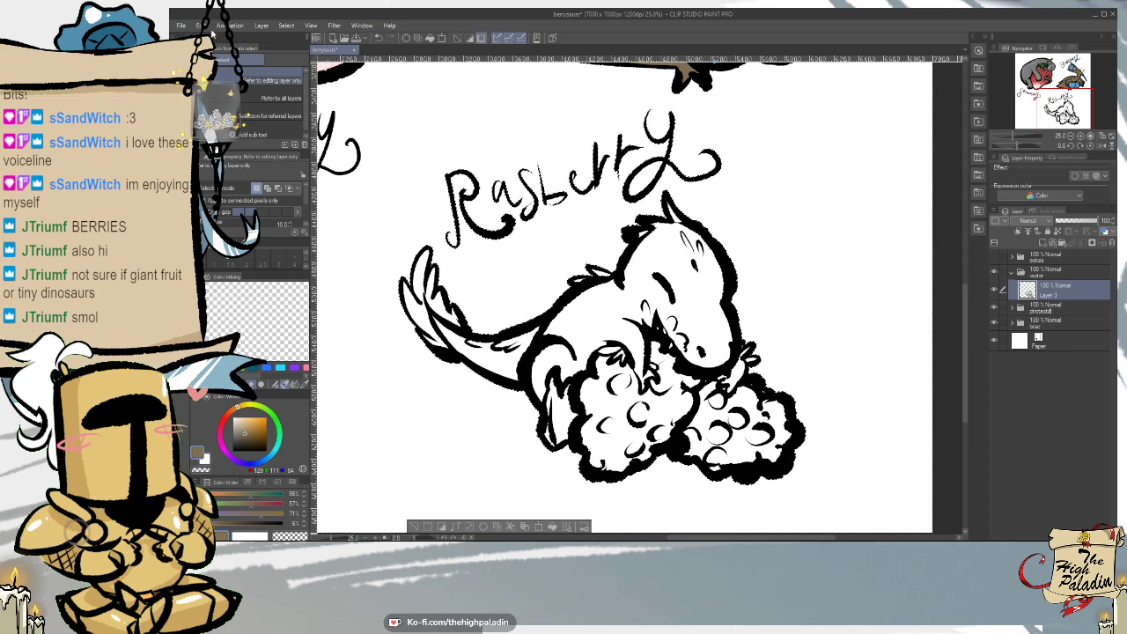
click(200, 25)
mouse_move(286, 24)
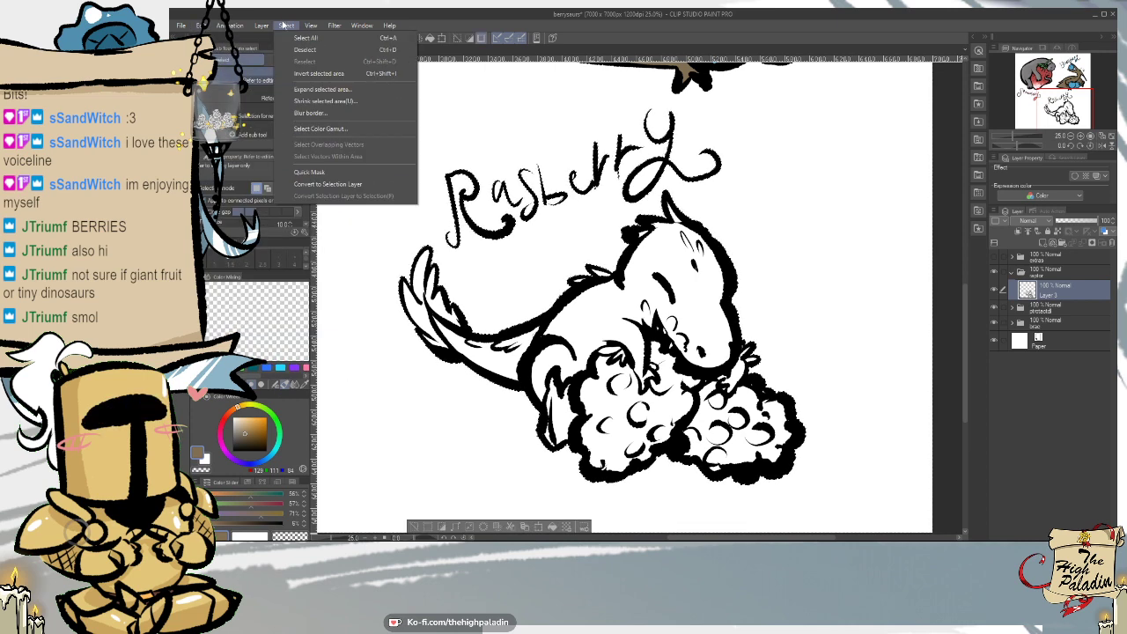
click(339, 75)
click(286, 26)
click(338, 103)
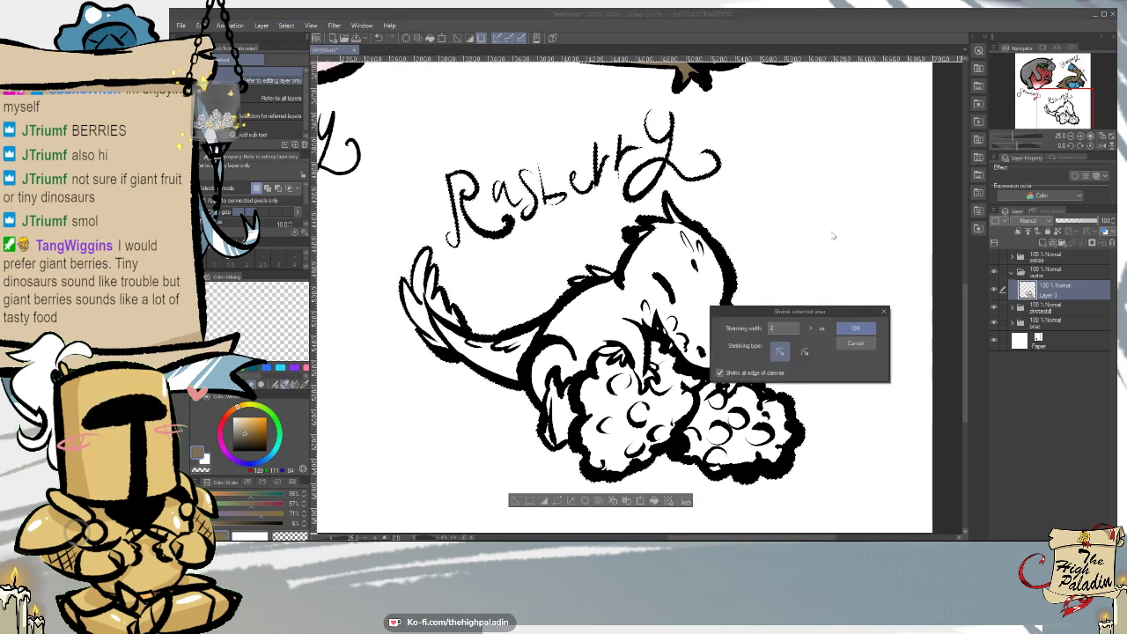
click(848, 325)
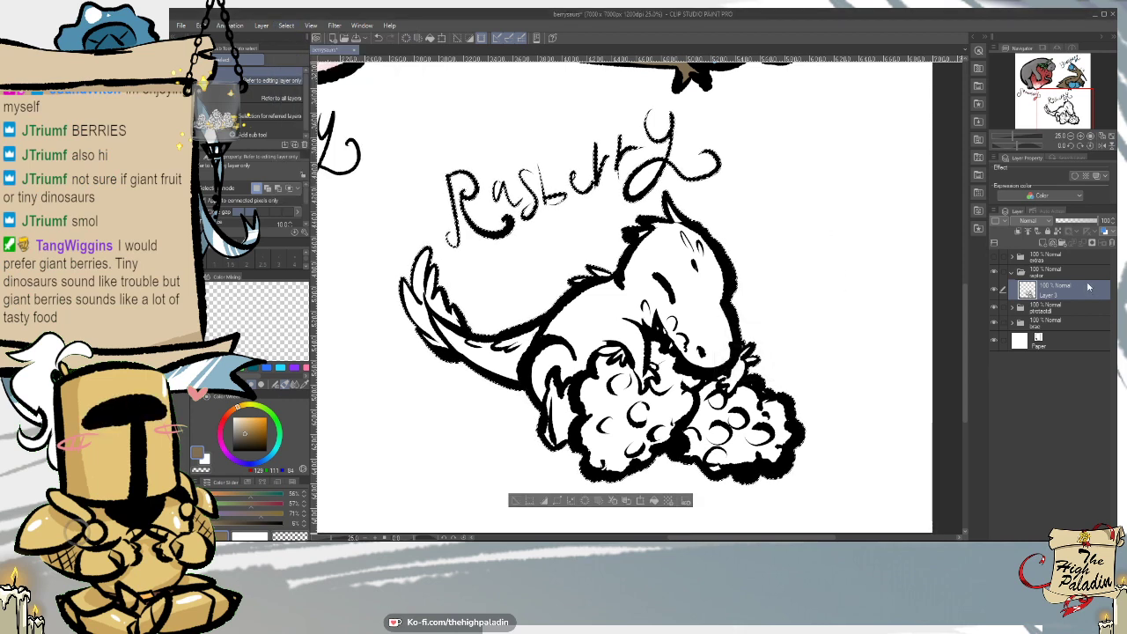
- Add a new layer beneath the raptor's line art on Layer 3 for its flat colour
click(1042, 242)
drag(1065, 291, 1062, 319)
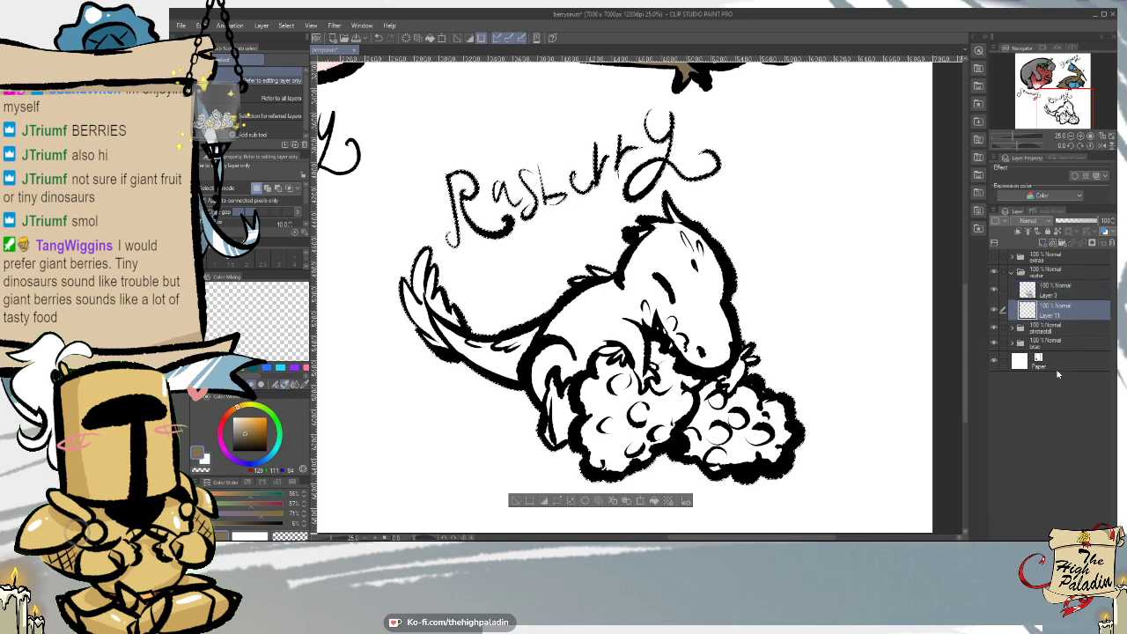
key(g)
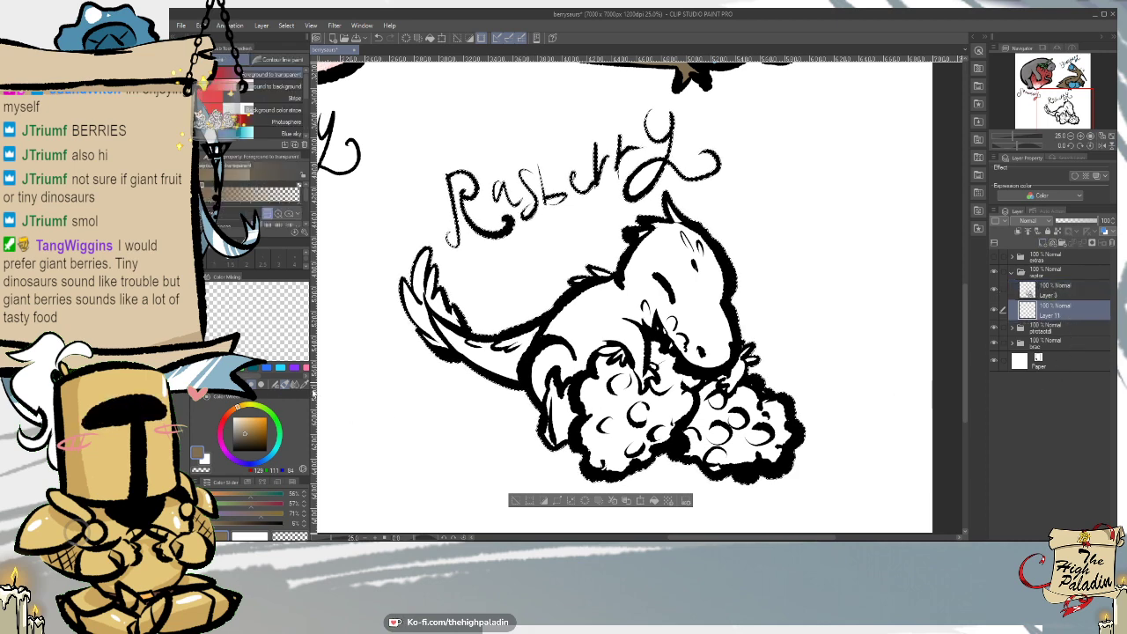
- Fill the selected raspberry dinosaur and berries with a muted dark red
click(227, 422)
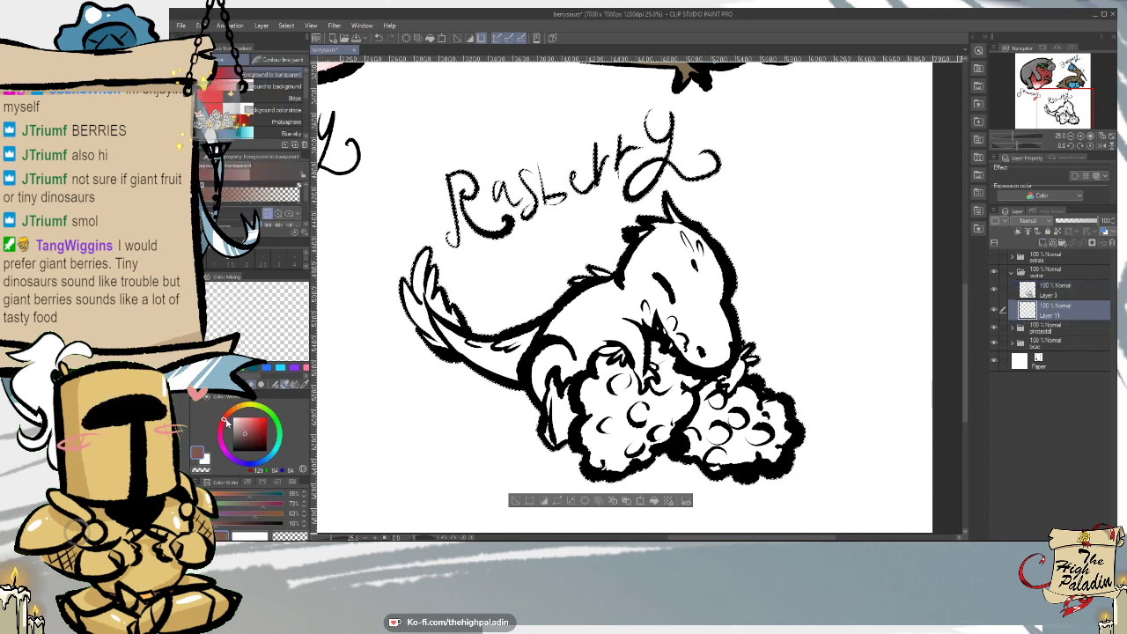
click(252, 424)
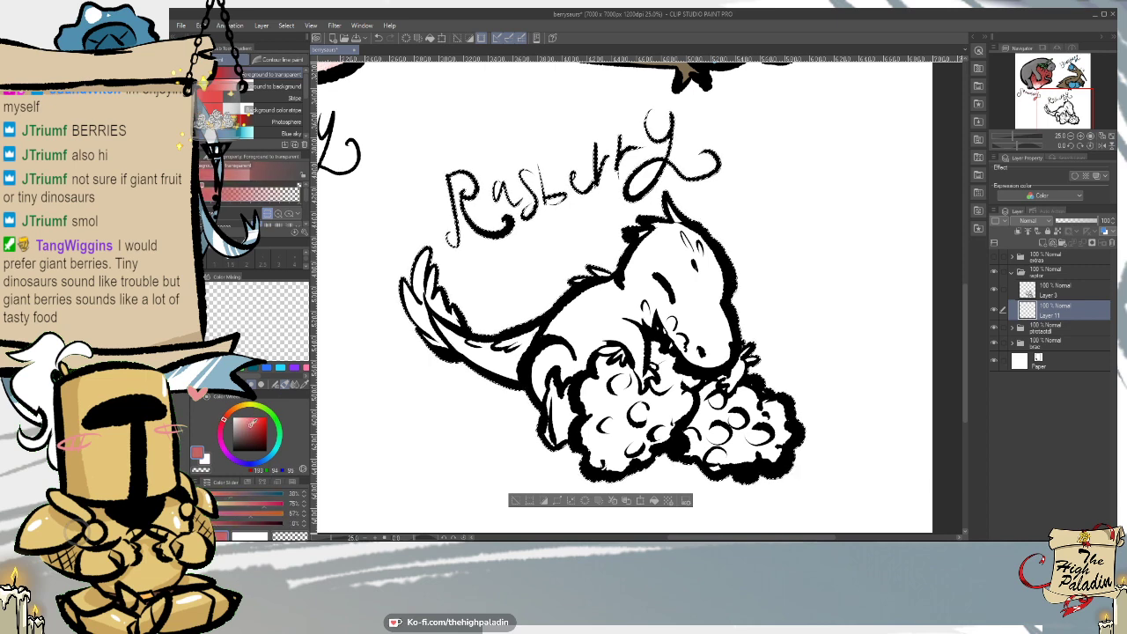
click(251, 431)
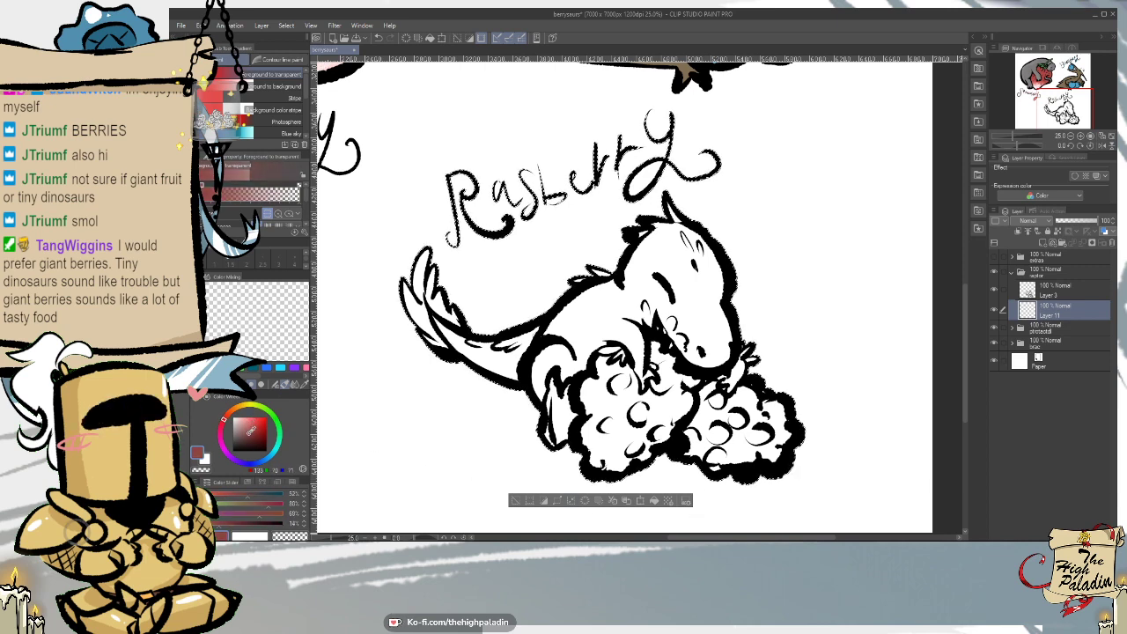
drag(251, 431, 246, 429)
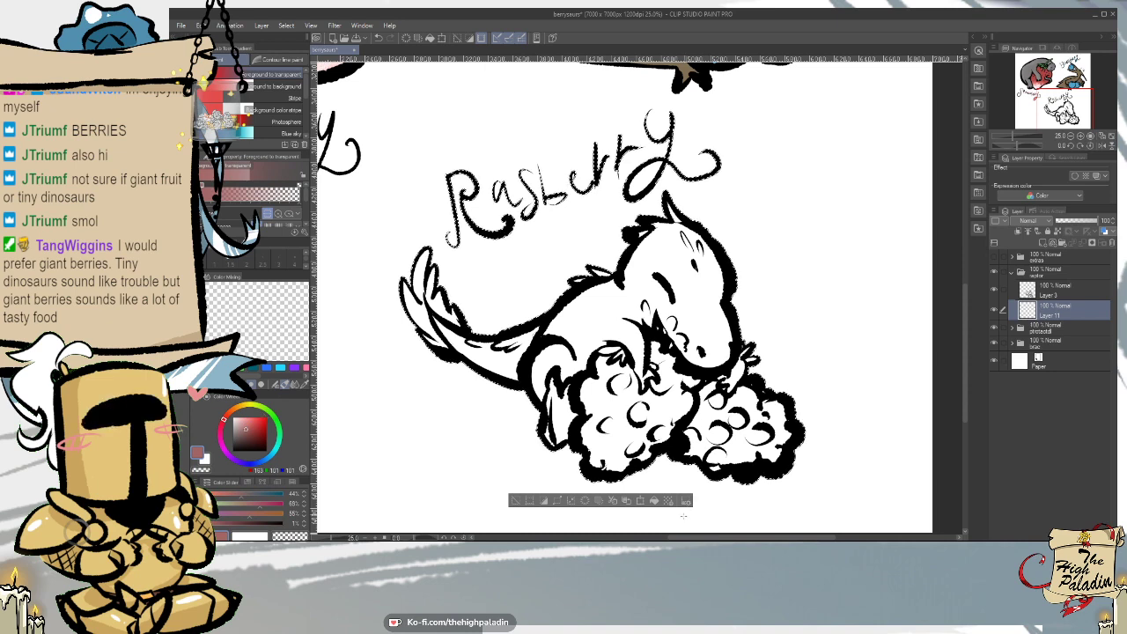
key(alt+Delete)
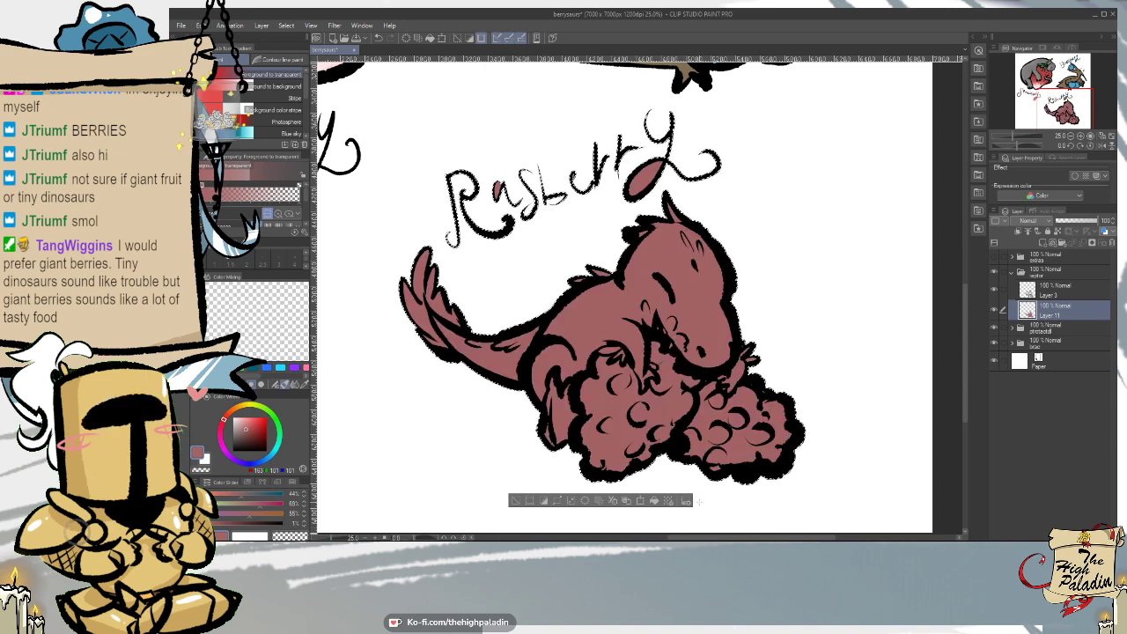
- Refill the selected raspberry dinosaur and berries with a lighter salmon pink
scroll(513, 342, down, 5)
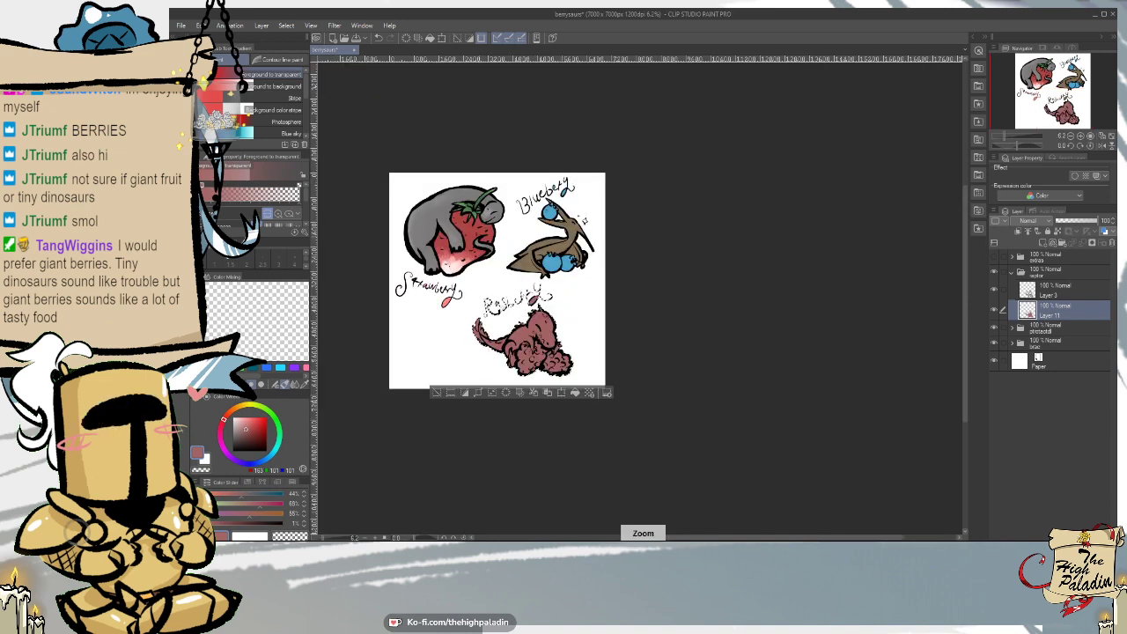
scroll(628, 326, up, 3)
drag(756, 538, 678, 546)
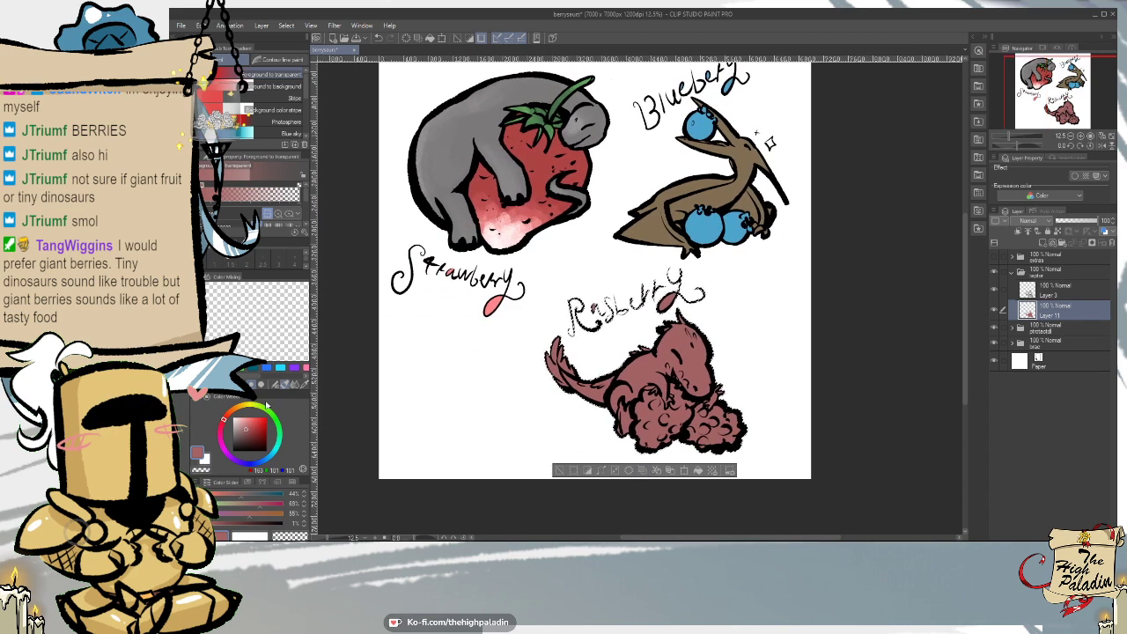
click(253, 423)
click(246, 419)
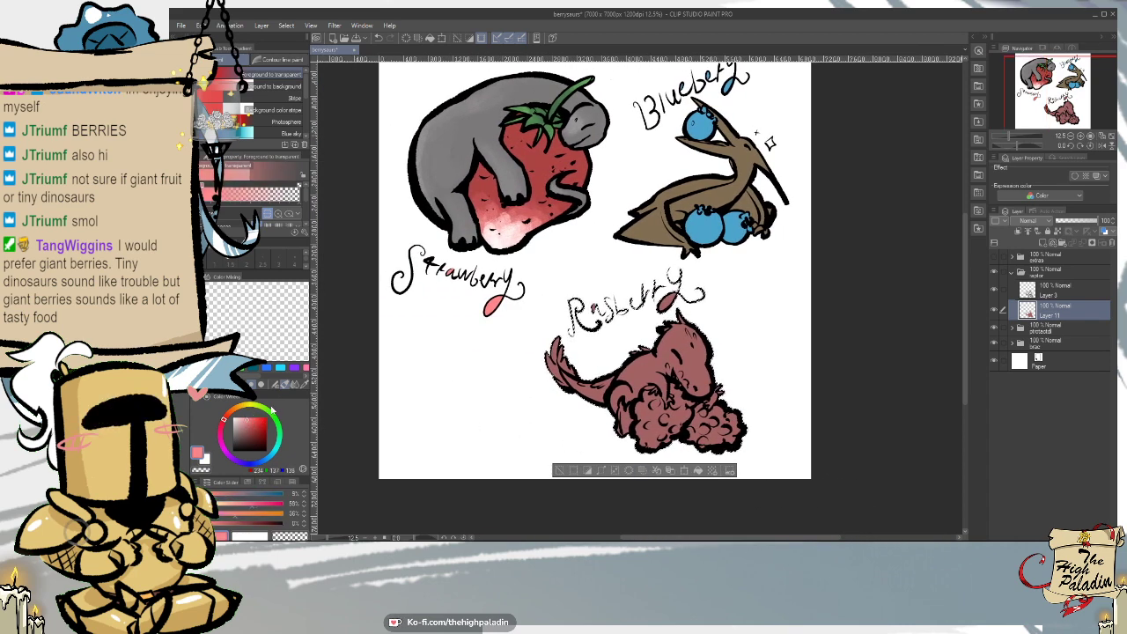
click(698, 470)
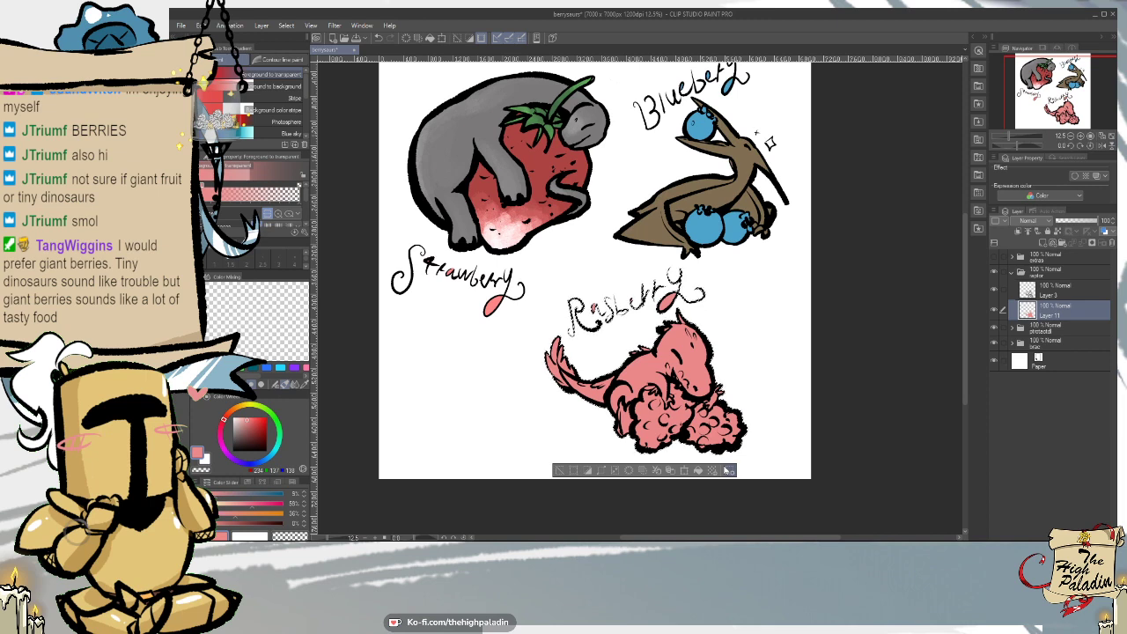
- Add a new layer above the pink base fill and switch to the Textured pen 2
scroll(620, 486, up, 2)
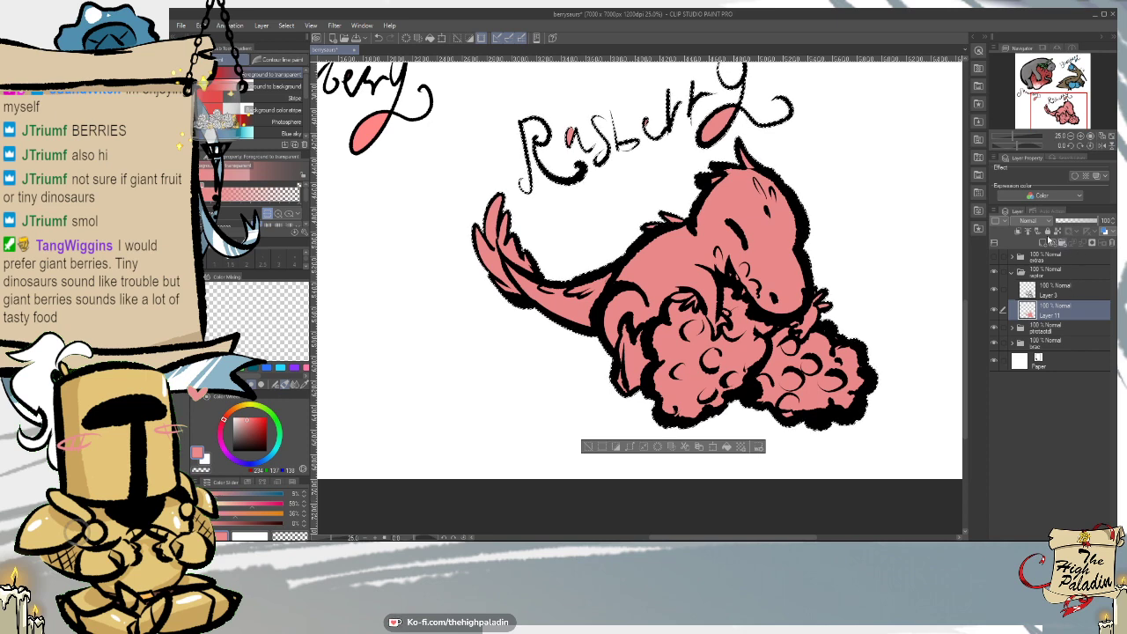
click(1044, 243)
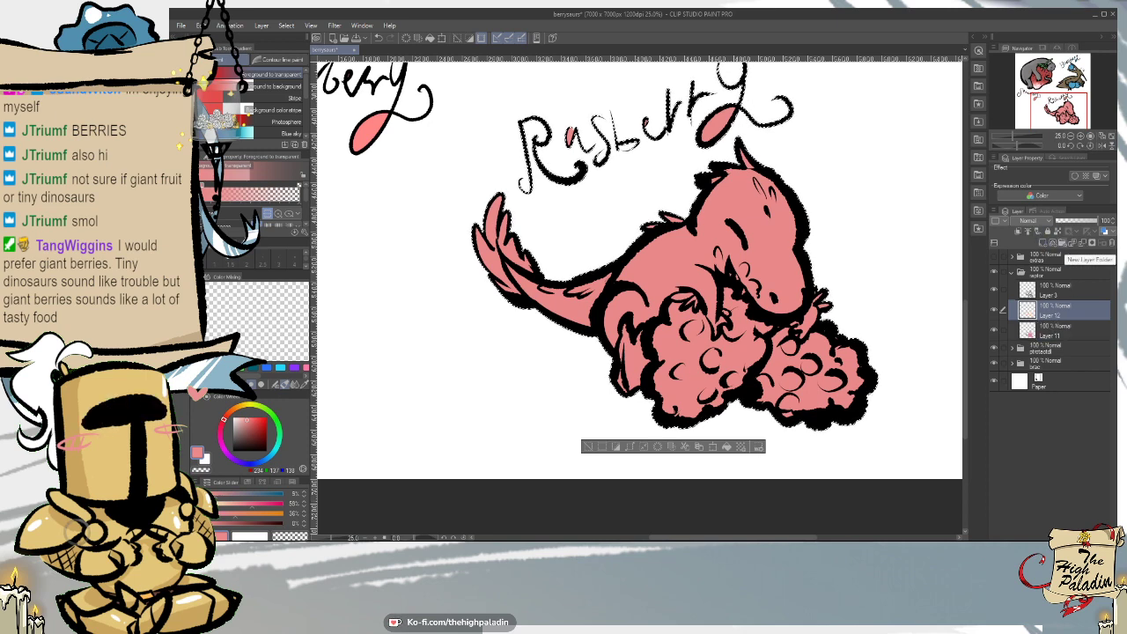
key(p)
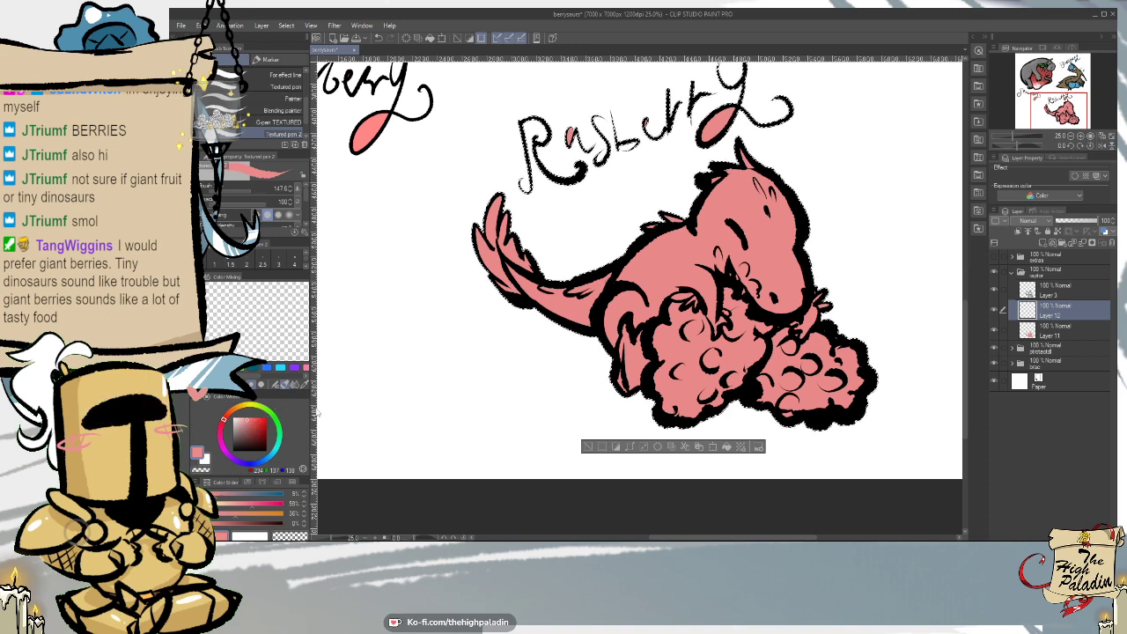
- Paint the raspberry dinosaur's tail, back, head, body and limbs dark charcoal grey, leaving the berries pink
click(241, 439)
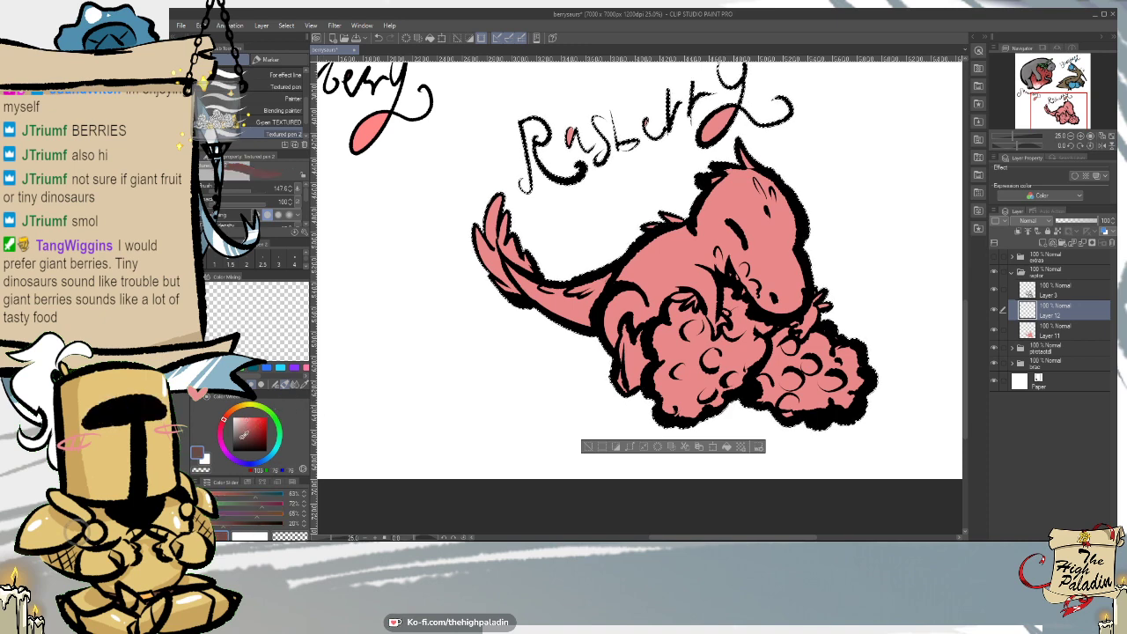
click(240, 443)
click(238, 439)
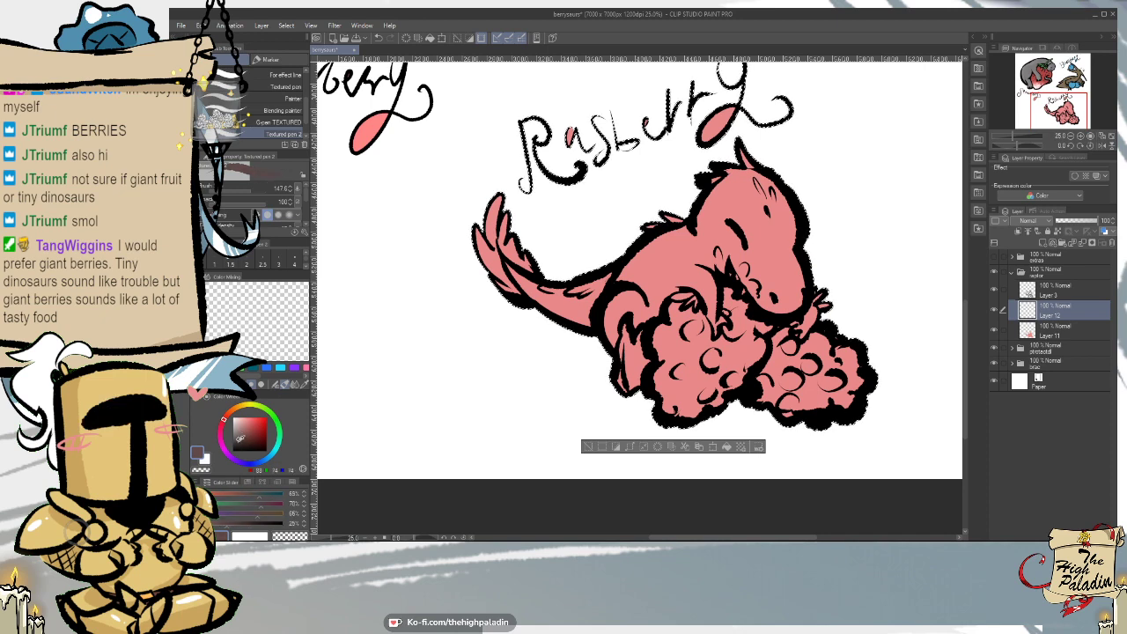
click(235, 443)
mouse_move(687, 236)
mouse_down()
mouse_move(630, 284)
mouse_move(657, 231)
mouse_move(572, 304)
mouse_move(546, 300)
mouse_move(553, 329)
mouse_move(500, 260)
mouse_move(489, 207)
mouse_move(488, 231)
mouse_up()
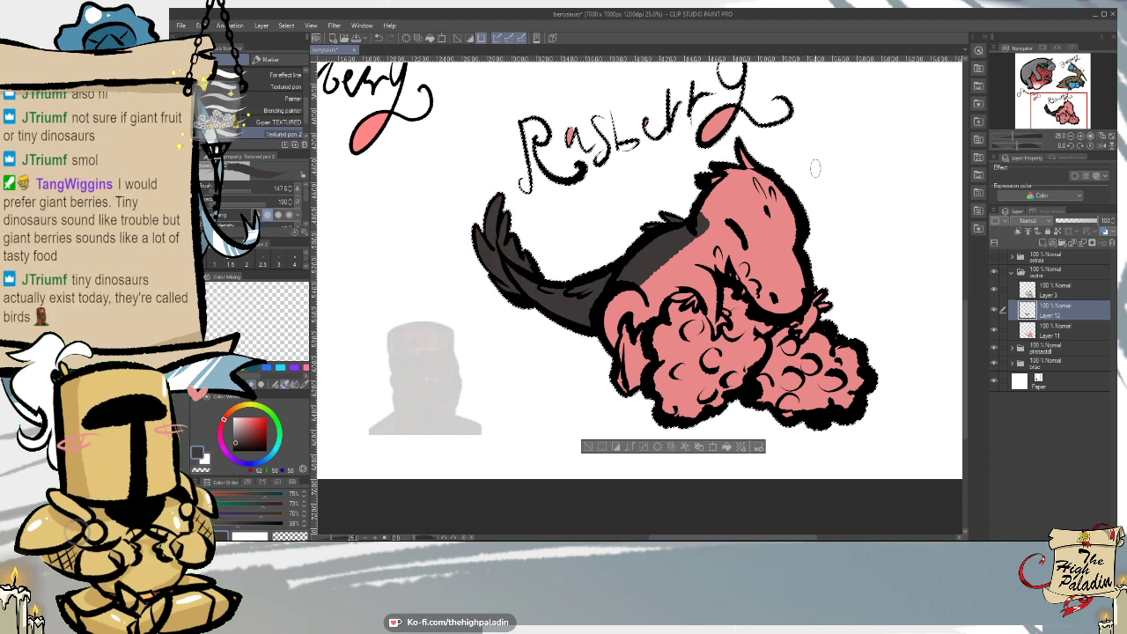
mouse_move(705, 209)
mouse_down()
mouse_move(771, 189)
mouse_move(723, 165)
mouse_move(711, 181)
mouse_move(755, 199)
mouse_move(799, 277)
mouse_move(788, 308)
mouse_move(722, 240)
mouse_move(754, 280)
mouse_move(791, 300)
mouse_move(740, 275)
mouse_up()
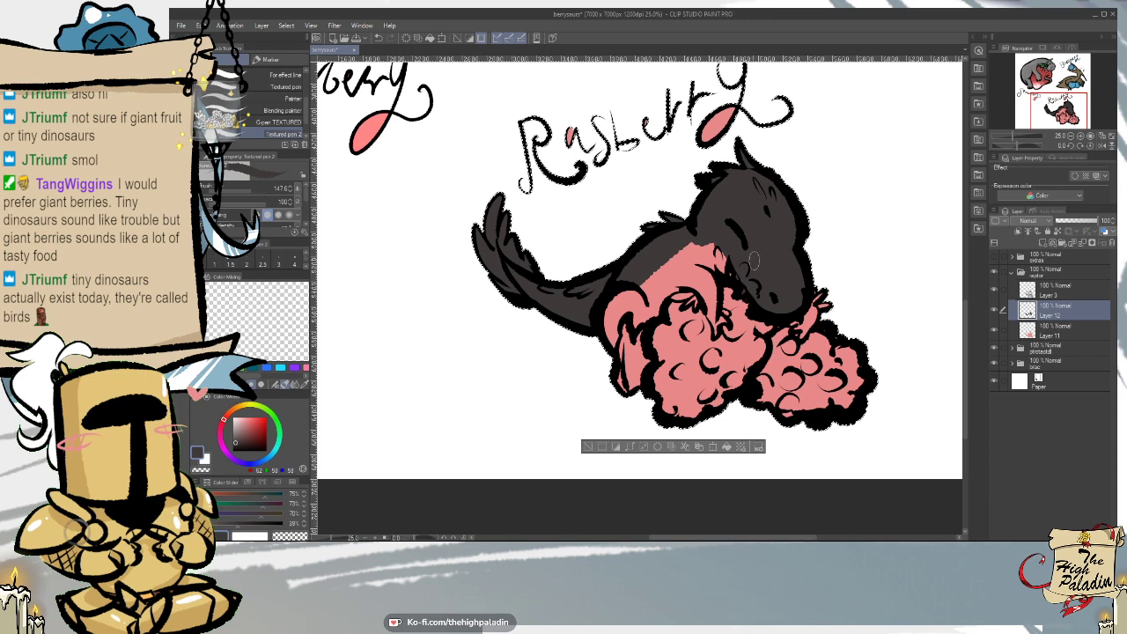
mouse_move(729, 239)
mouse_down()
mouse_move(694, 246)
mouse_move(695, 269)
mouse_move(676, 233)
mouse_move(700, 237)
mouse_move(666, 283)
mouse_move(731, 224)
mouse_move(628, 336)
mouse_move(617, 287)
mouse_move(601, 308)
mouse_move(626, 391)
mouse_move(645, 308)
mouse_move(634, 376)
mouse_up()
mouse_move(681, 280)
mouse_down()
mouse_move(704, 295)
mouse_move(712, 280)
mouse_move(712, 319)
mouse_up()
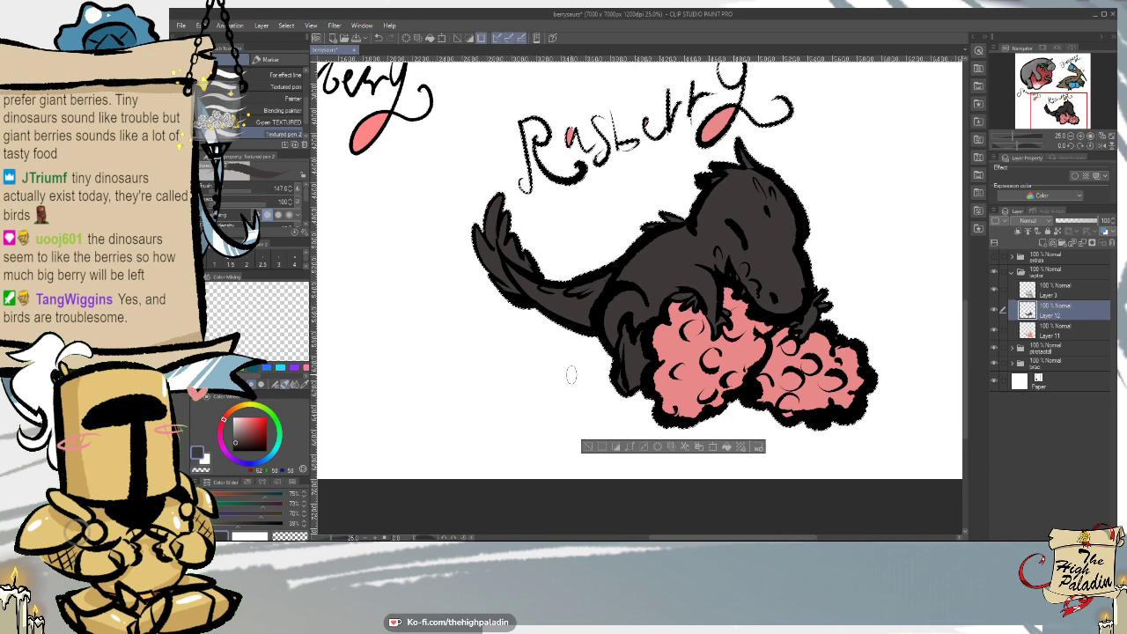
- Clear the selection around the raspberry dinosaur and its lettering
scroll(569, 372, down, 1)
drag(965, 319, 965, 301)
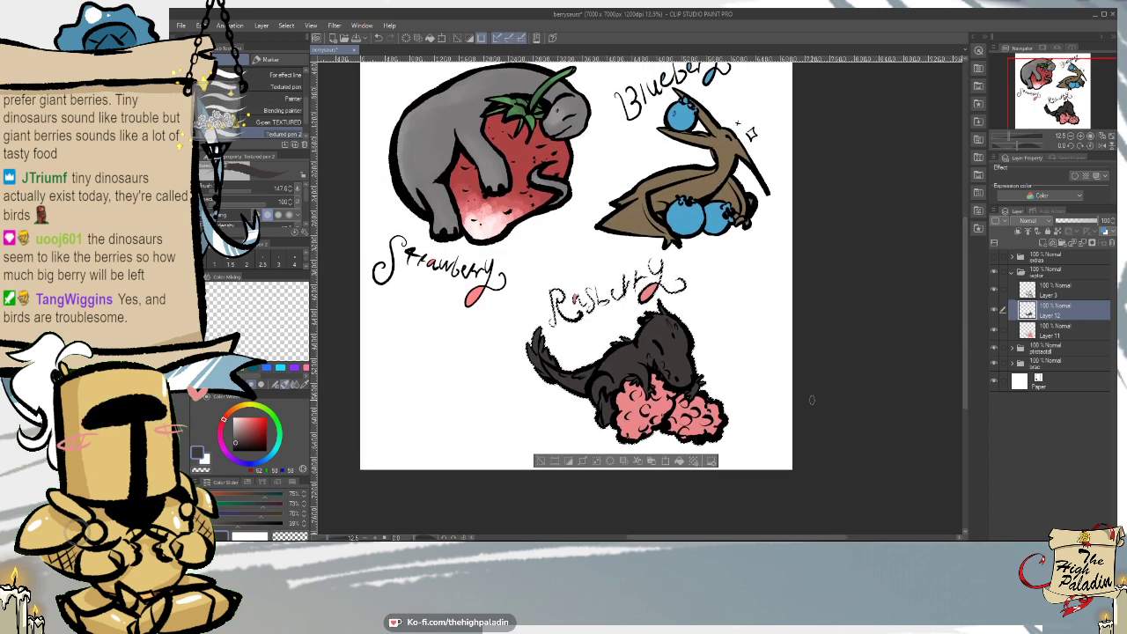
key(m)
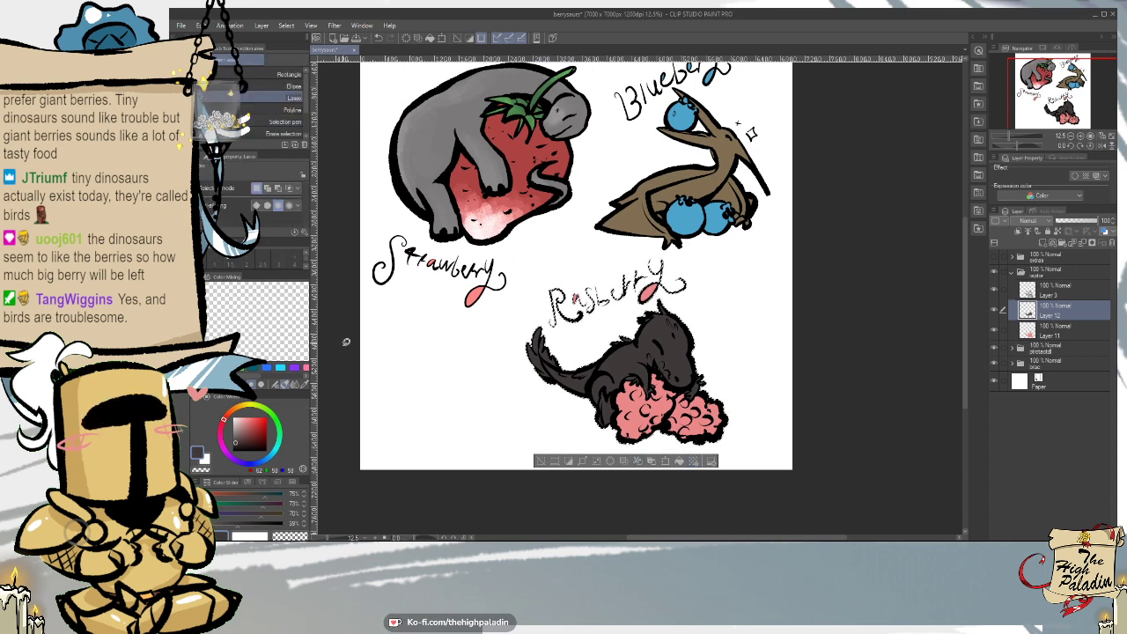
key(ctrl+d)
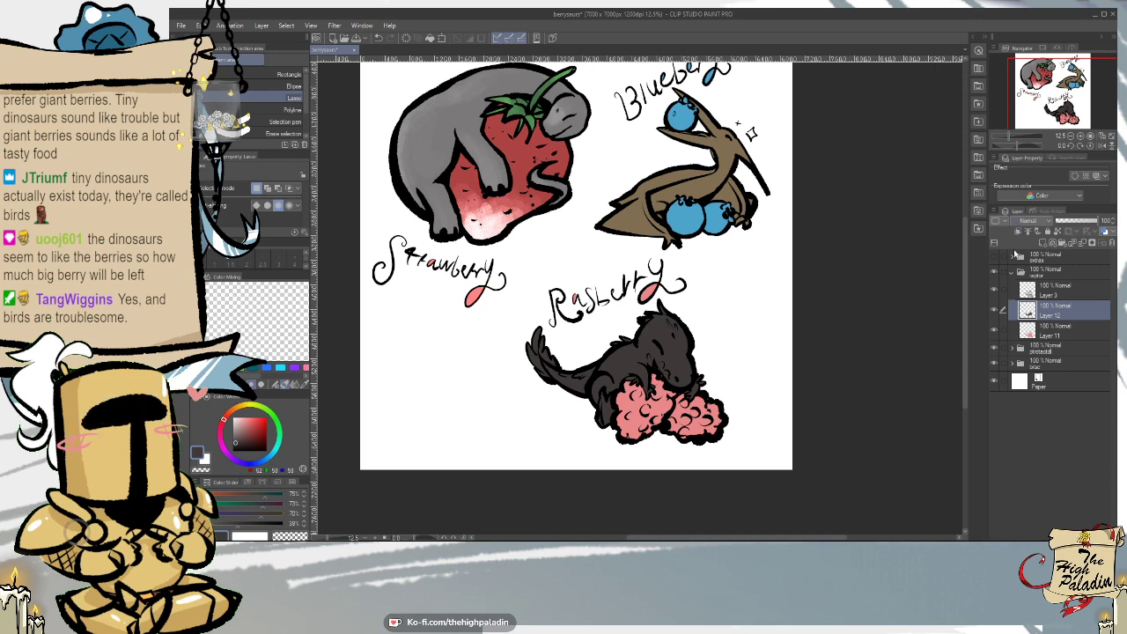
- Lock the transparent pixels of the raspberry drawing's pink base layer, Layer 11, and switch to the Gradient tool
scroll(966, 309, up, 2)
drag(966, 306, 966, 304)
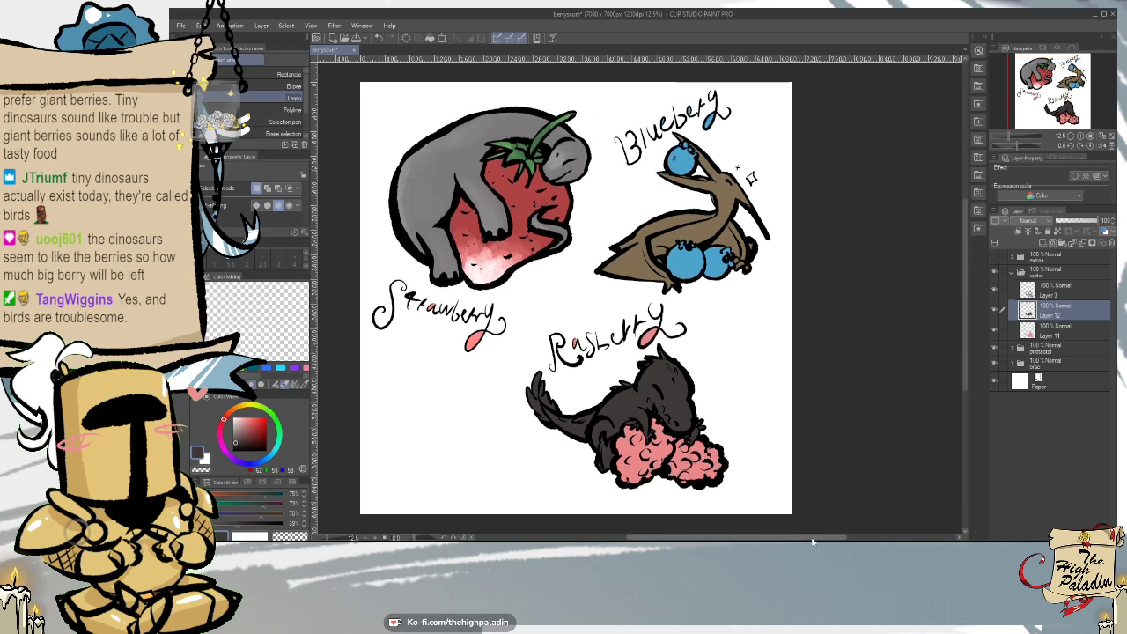
drag(812, 537, 793, 537)
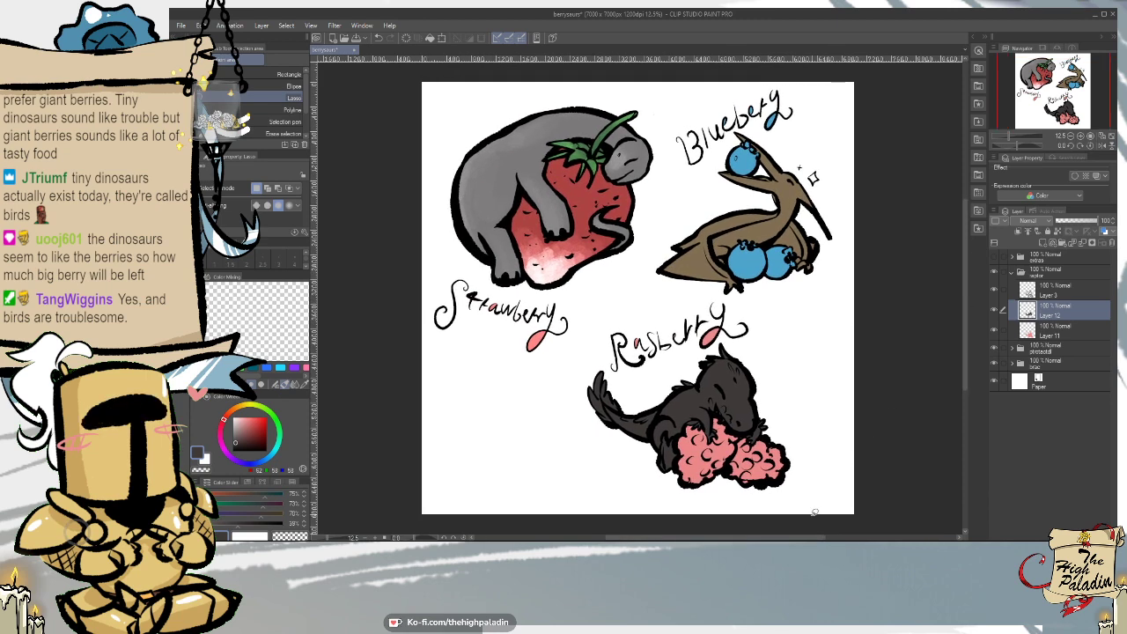
scroll(926, 358, up, 1)
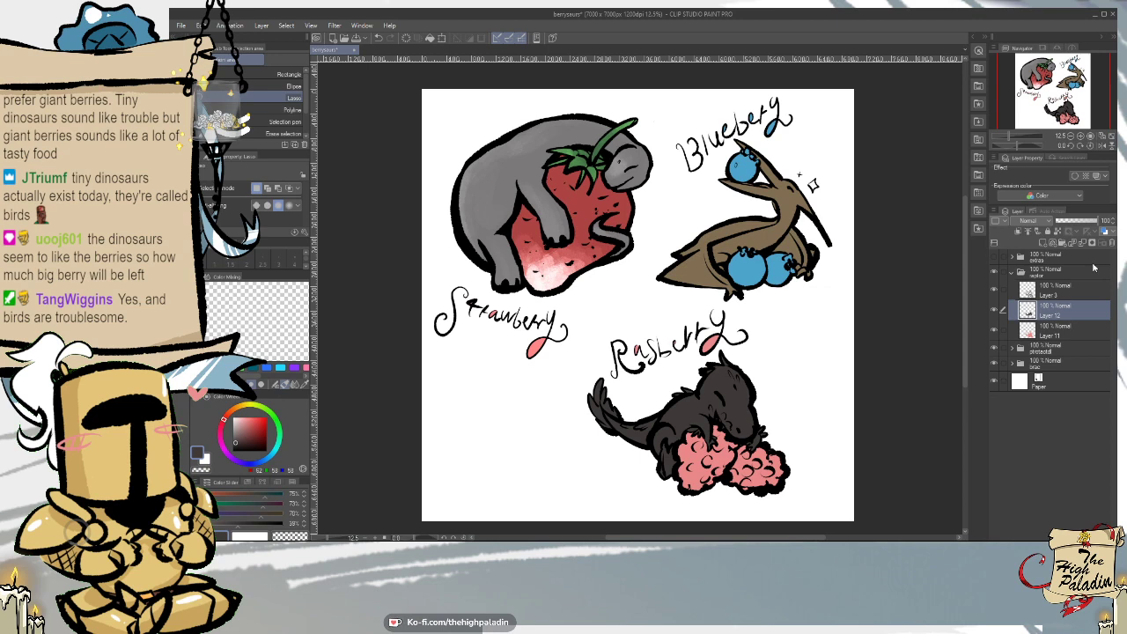
click(1068, 331)
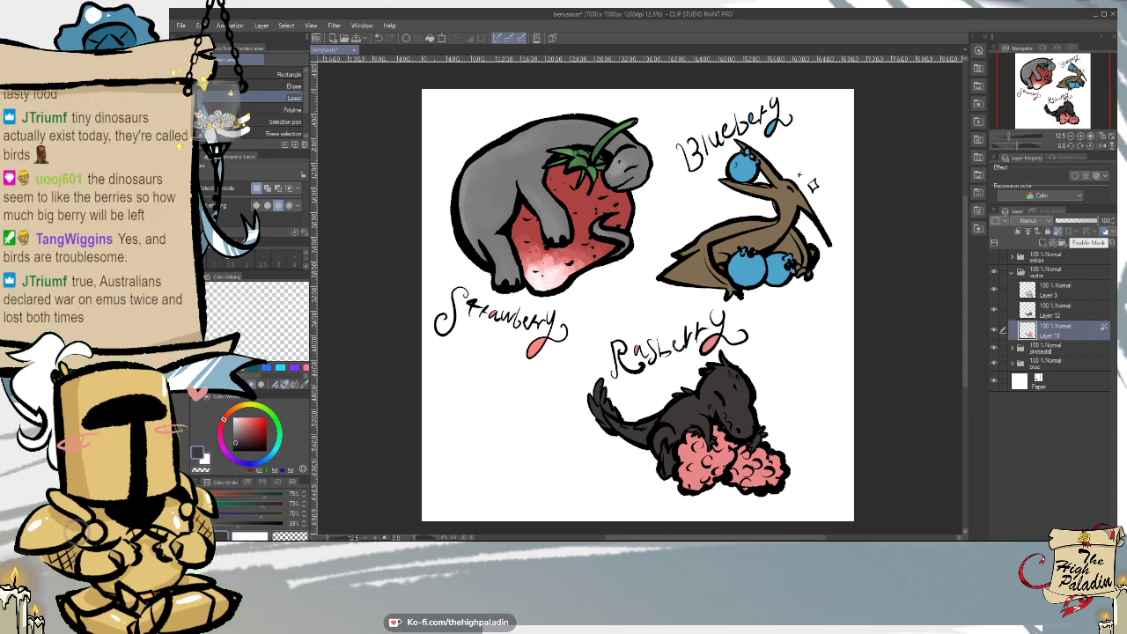
key(g)
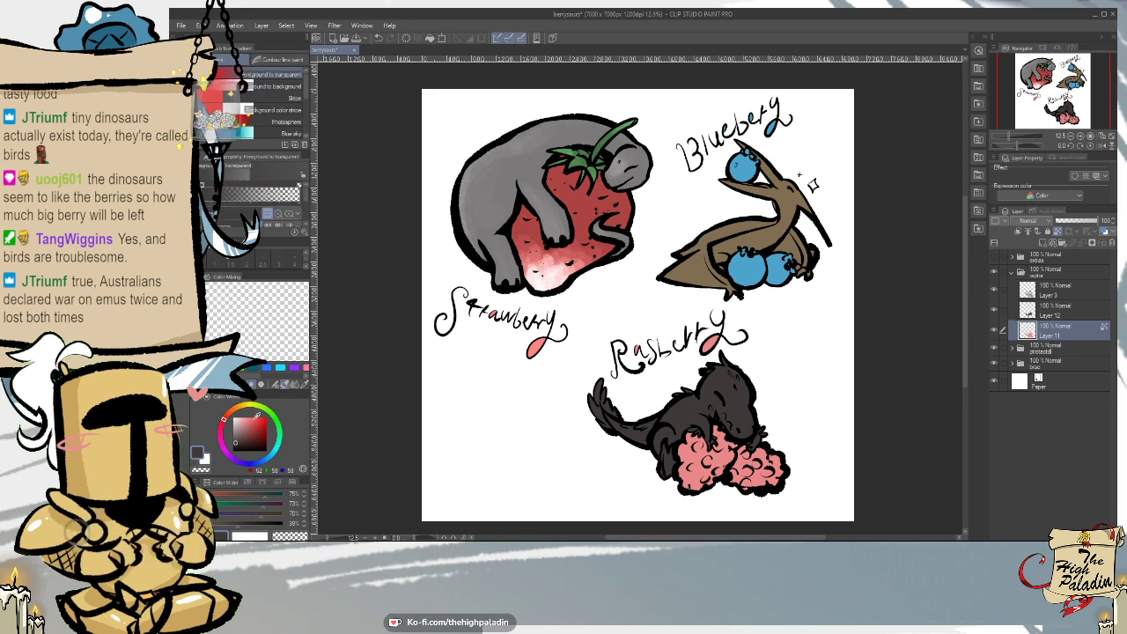
- Recolour the filled loops of the Strawberry lettering on Layer 6 with the red sampled from the strawberry
click(1012, 362)
click(1056, 441)
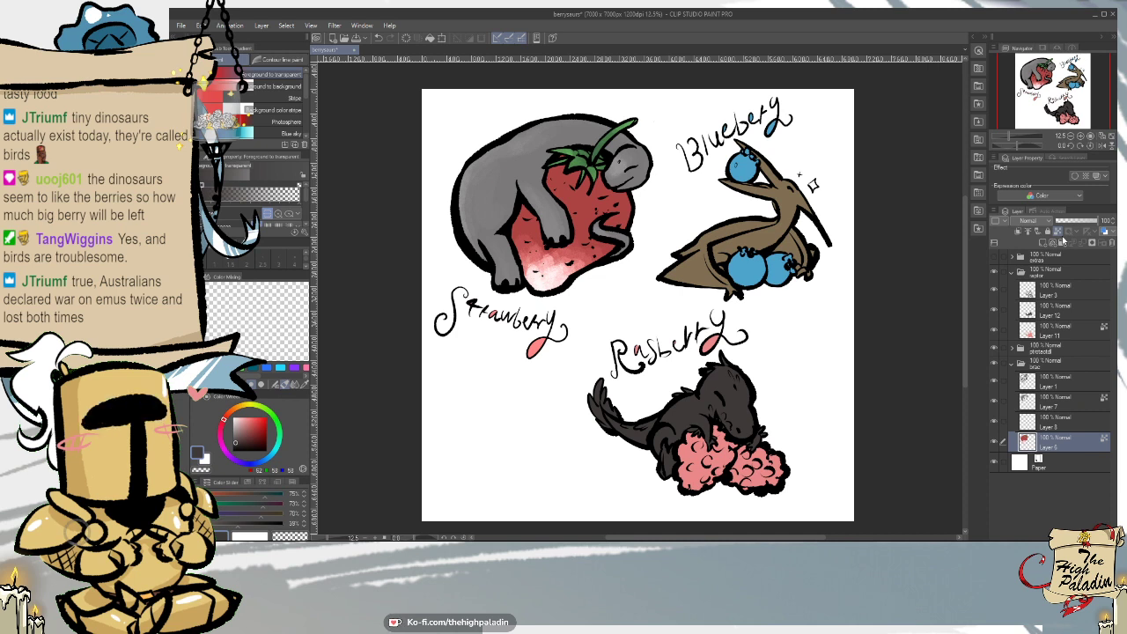
right_click(583, 203)
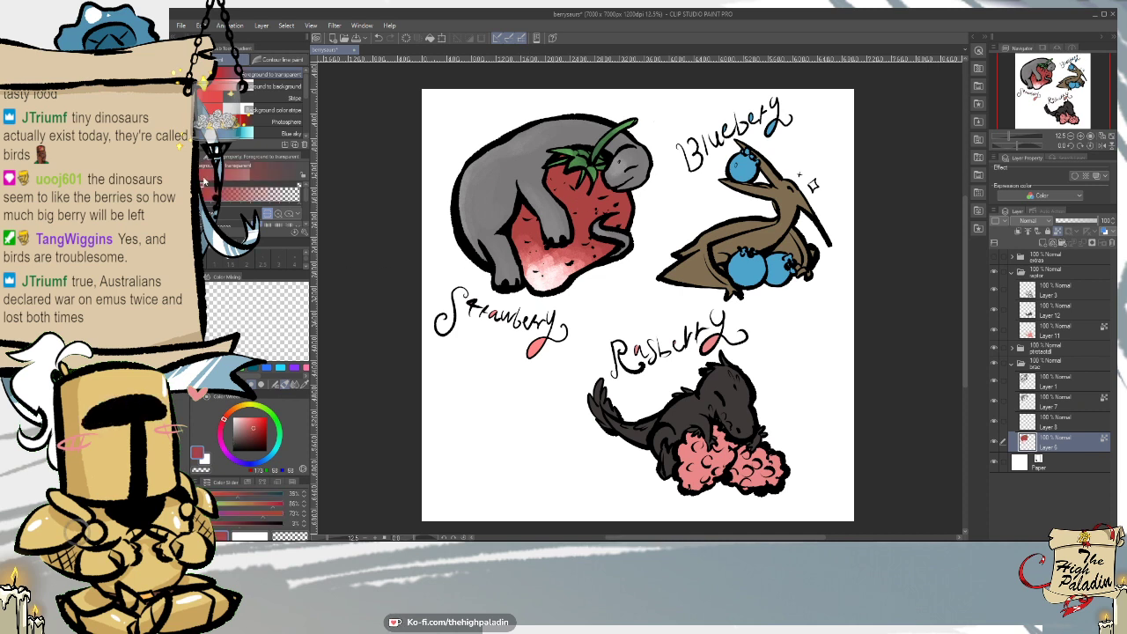
key(p)
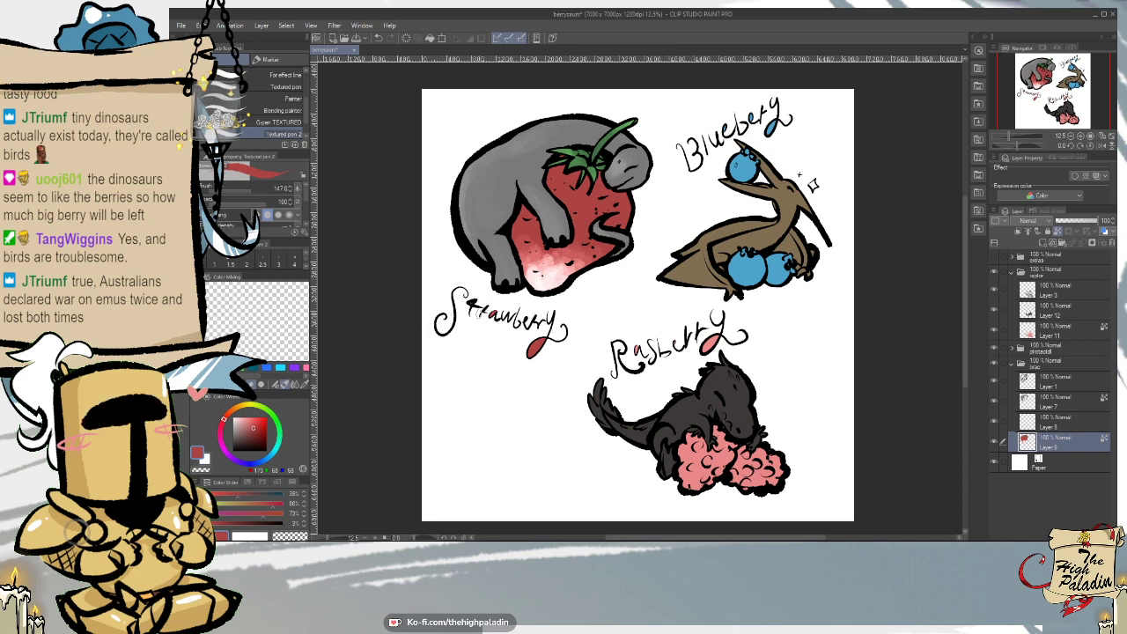
click(1012, 363)
click(1066, 359)
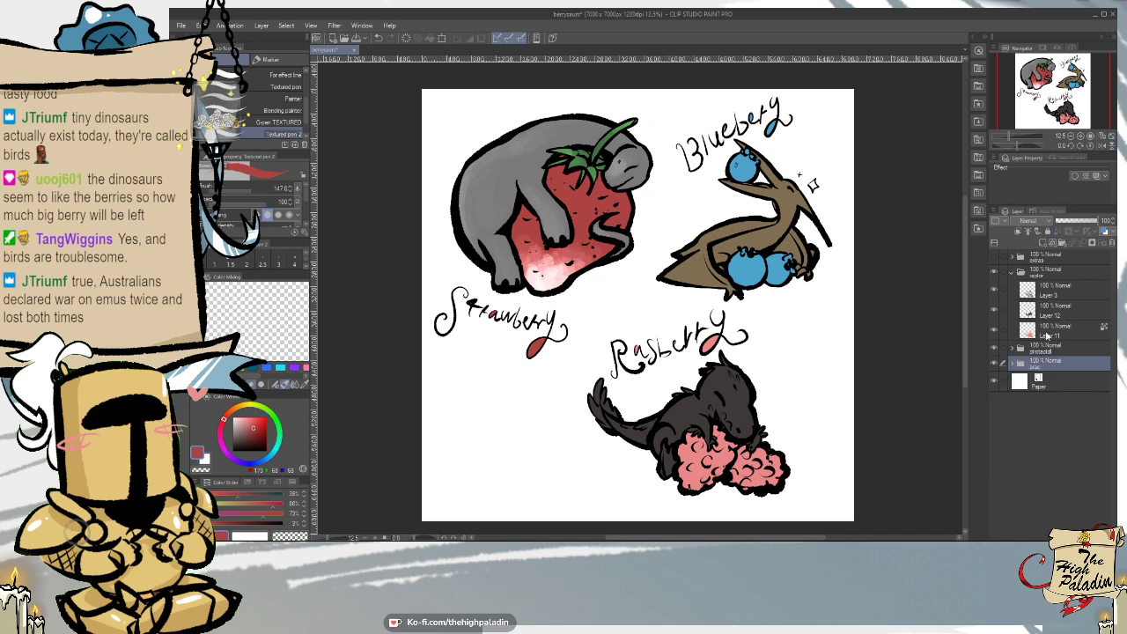
- Refill the raspberries on Layer 11 with a cooler rose pink and switch to the Design pencil 2
click(1013, 350)
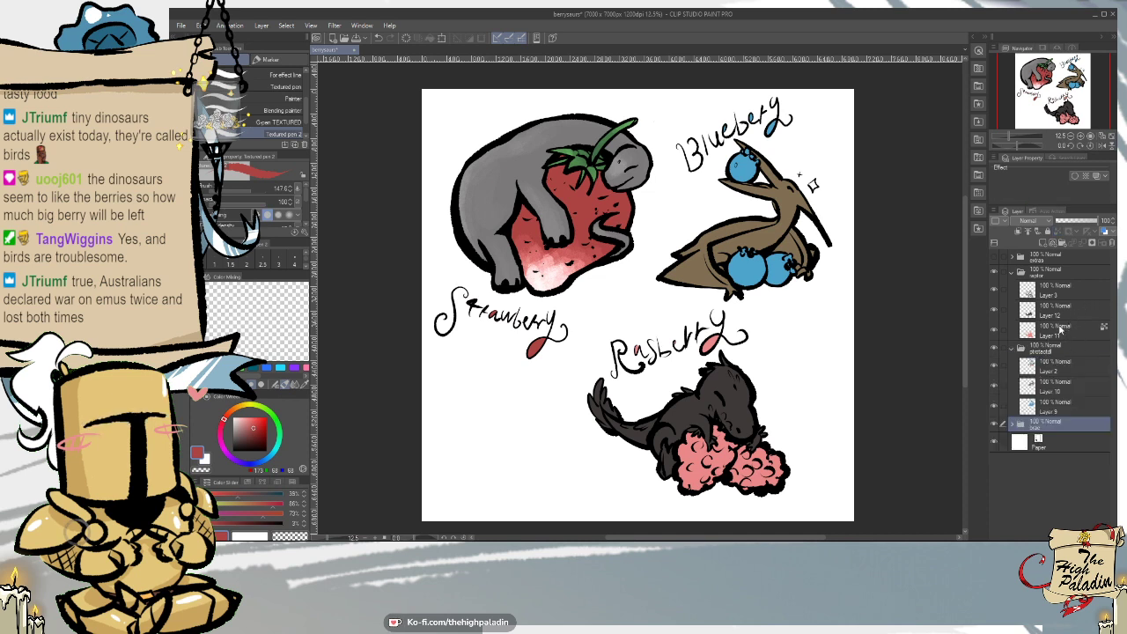
click(1101, 338)
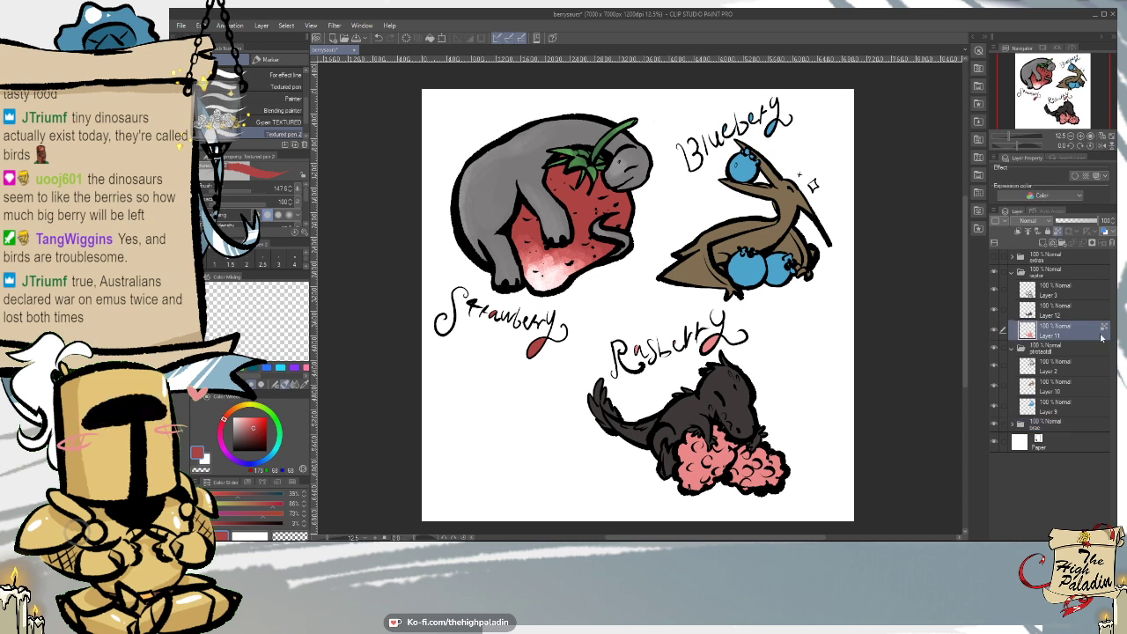
drag(247, 418, 250, 421)
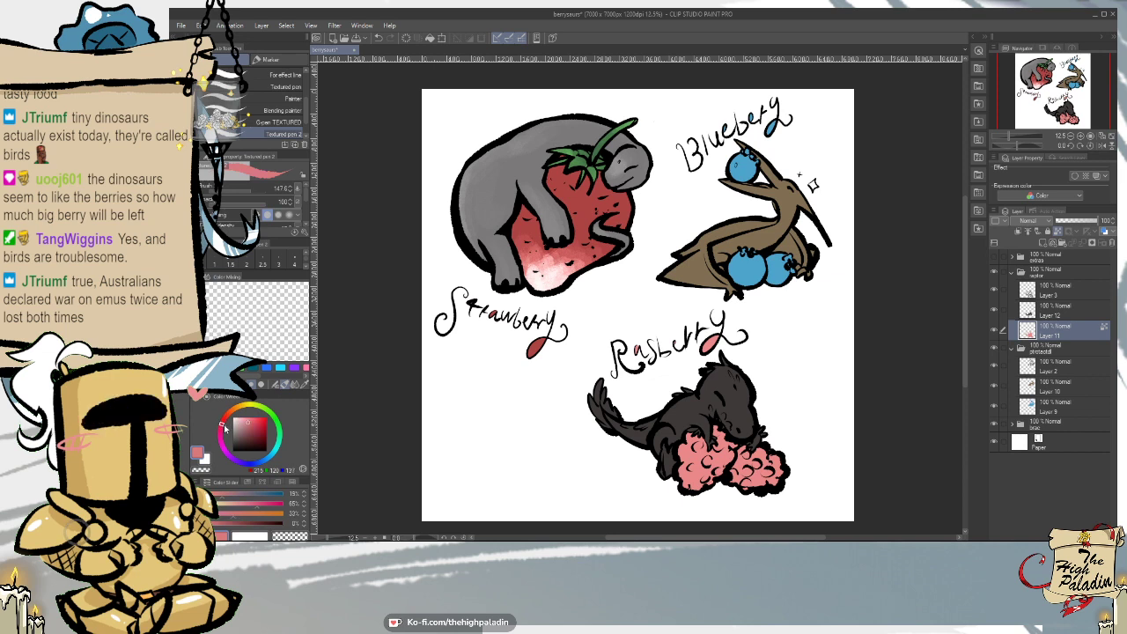
key(g)
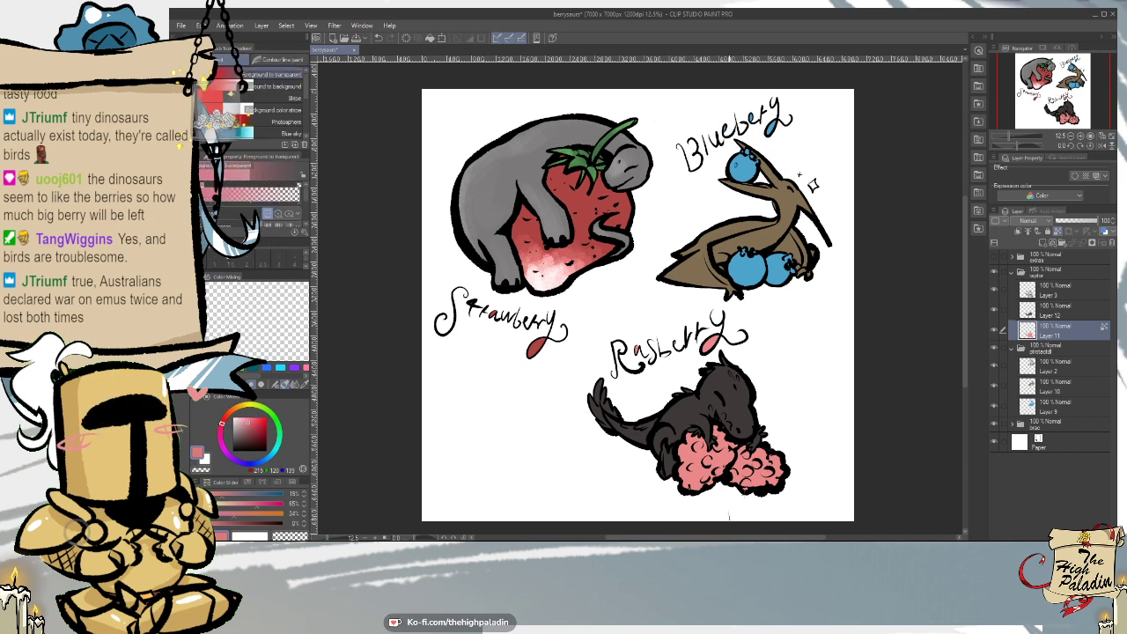
click(744, 493)
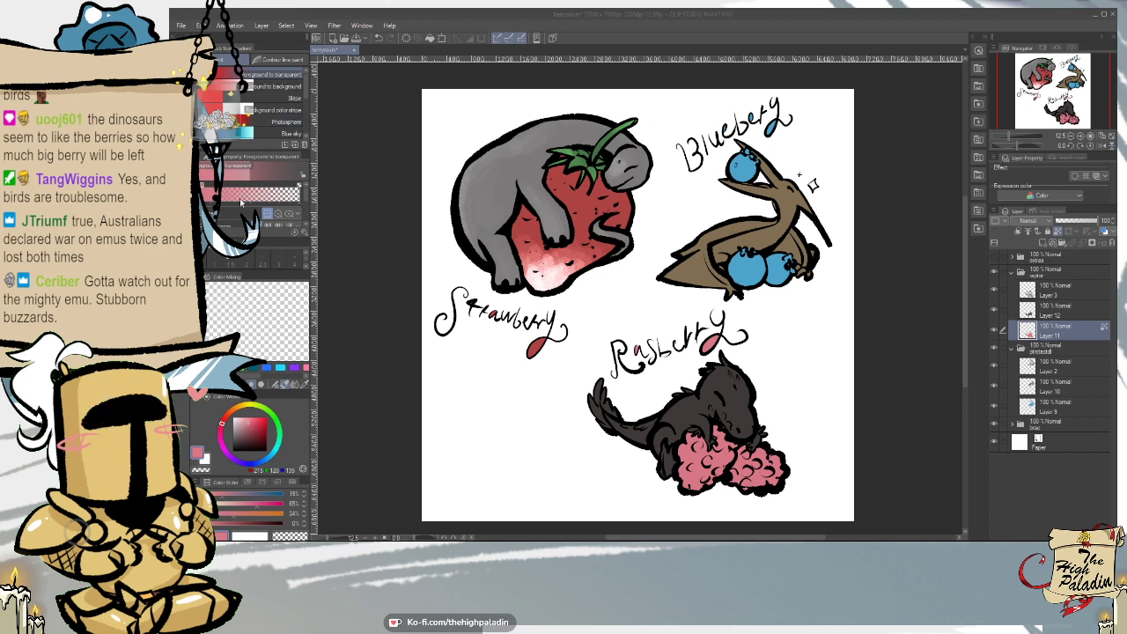
key(p)
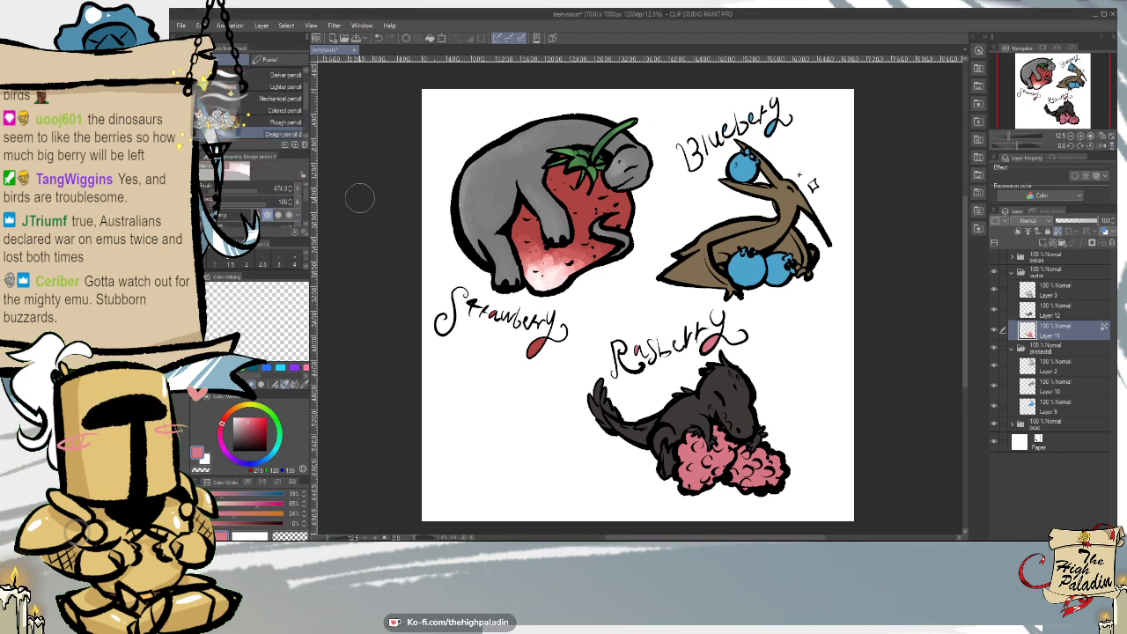
- Shade the raspberries on Layer 11 with a deep crimson, undoing the last stroke
mouse_move(257, 430)
mouse_down()
mouse_move(237, 423)
mouse_move(268, 428)
mouse_up()
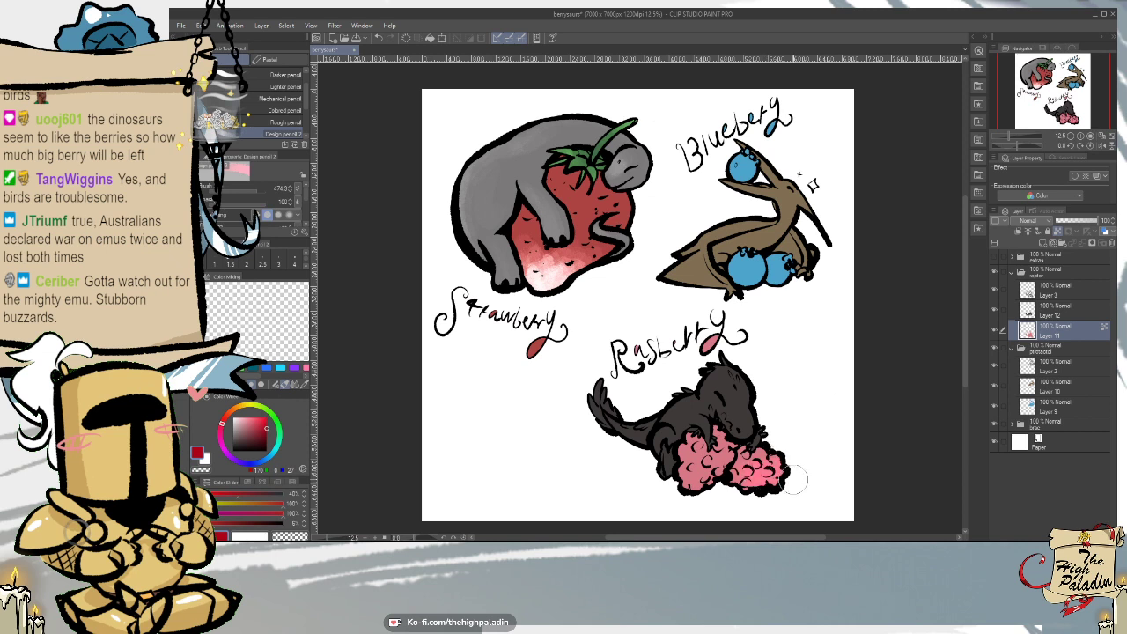
key(ctrl+z)
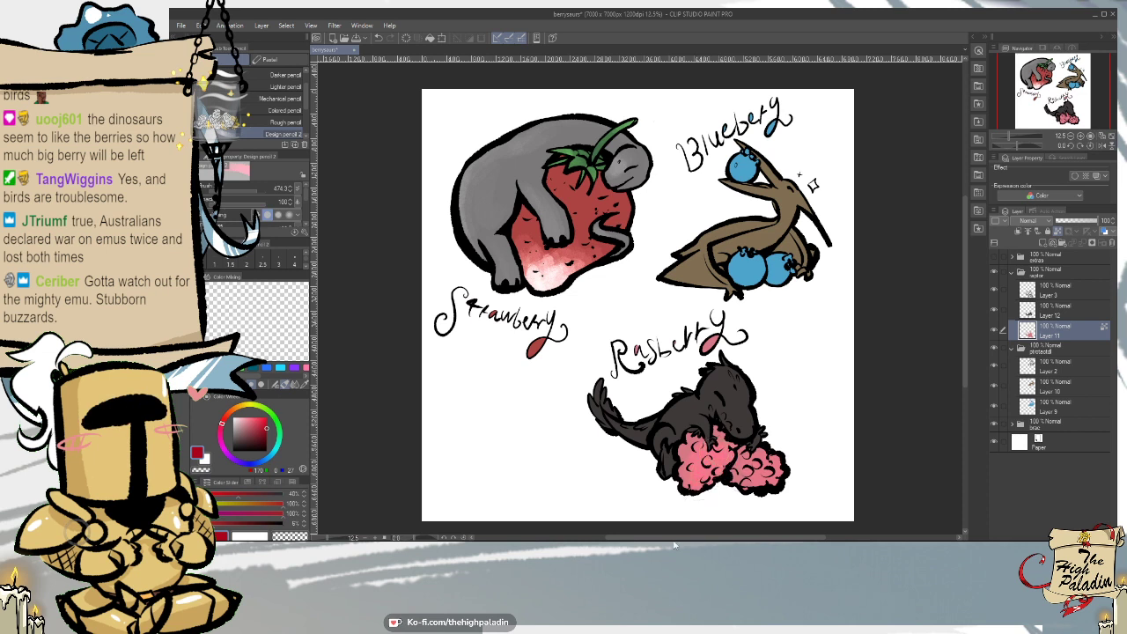
- Try the Multiply and Normal blending modes on the Design pencil 2 with a slightly different crimson, returning the brush to Subtract
drag(305, 194, 306, 215)
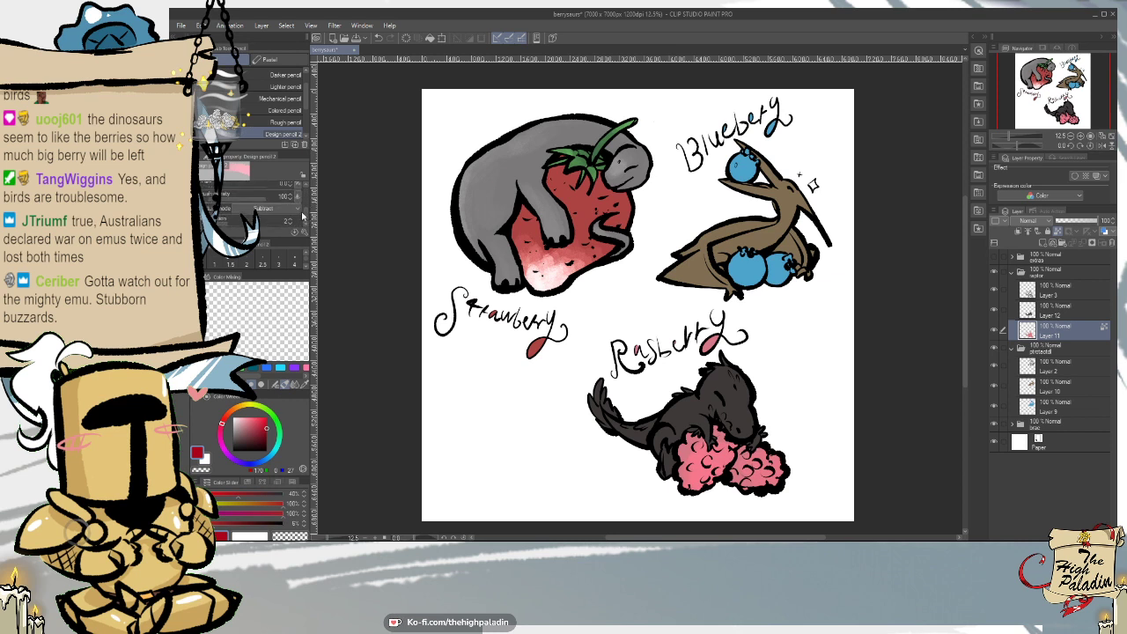
click(295, 211)
click(277, 232)
mouse_move(257, 419)
mouse_down()
mouse_move(249, 429)
mouse_move(265, 427)
mouse_up()
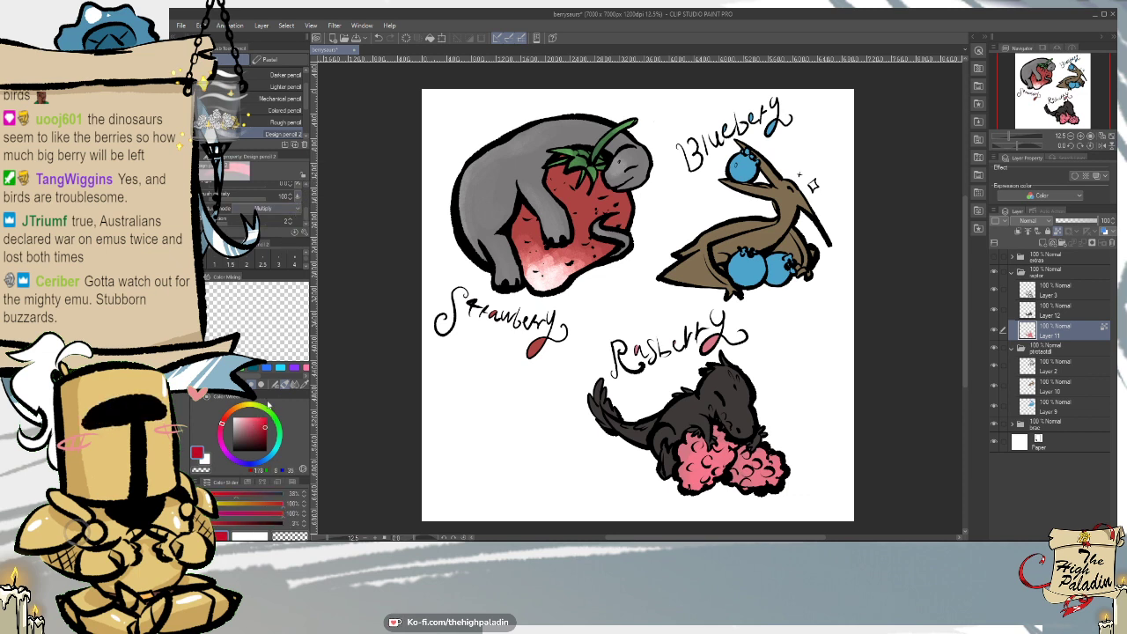
click(288, 212)
click(280, 242)
click(296, 213)
click(273, 225)
click(294, 213)
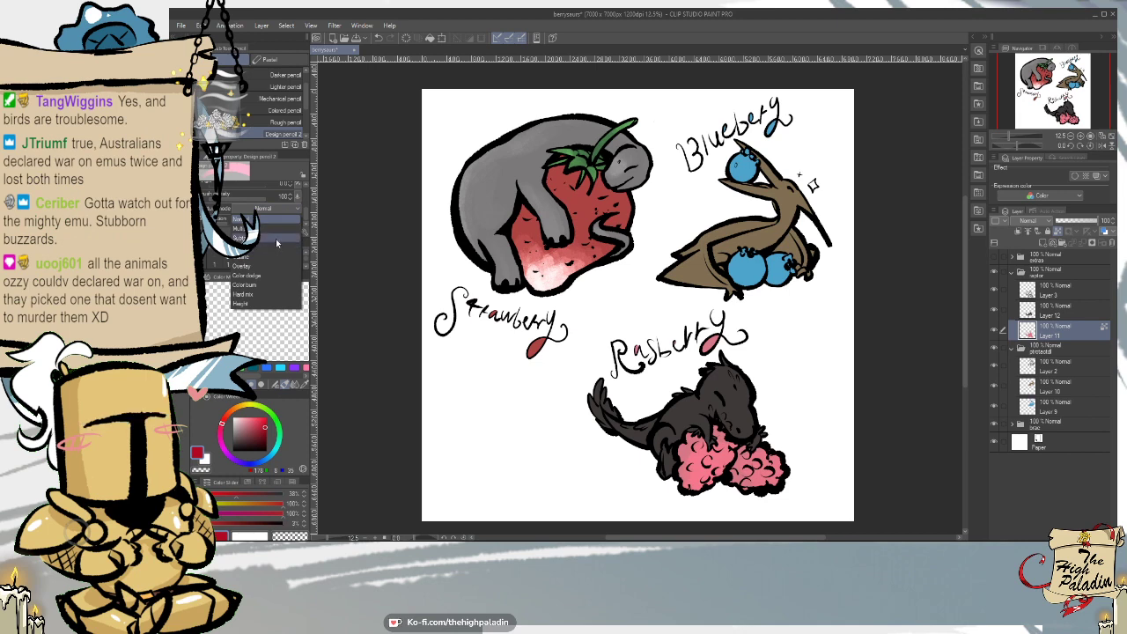
click(278, 243)
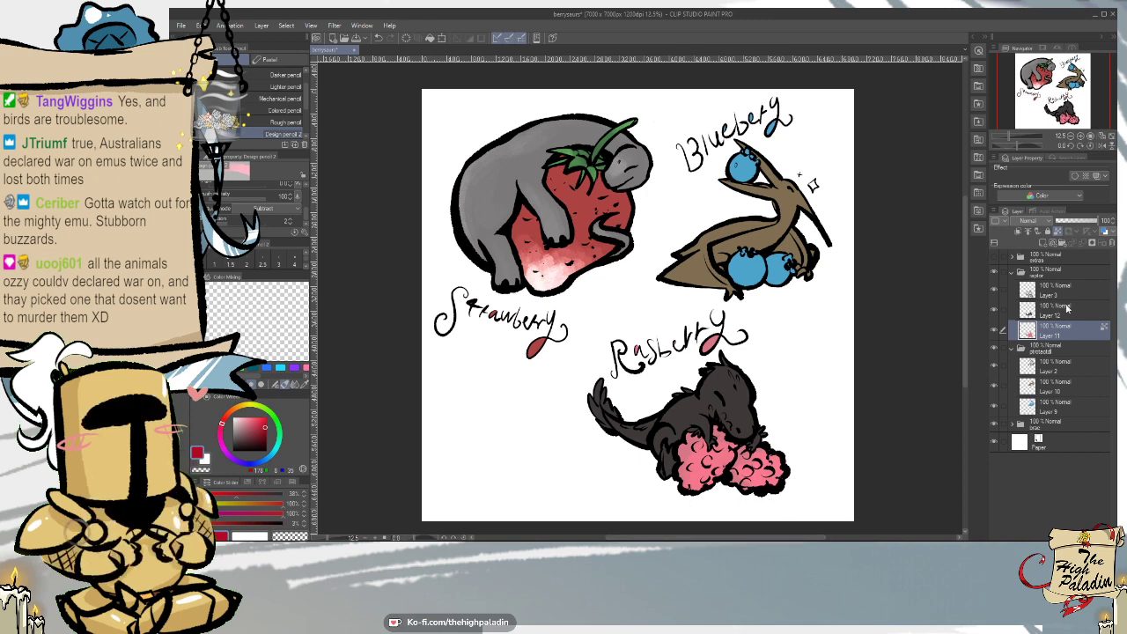
- Lock the transparent pixels of Layer 12 and tint the raspberry dinosaur's tail tip, crest and small tufts green
click(1069, 309)
click(1059, 232)
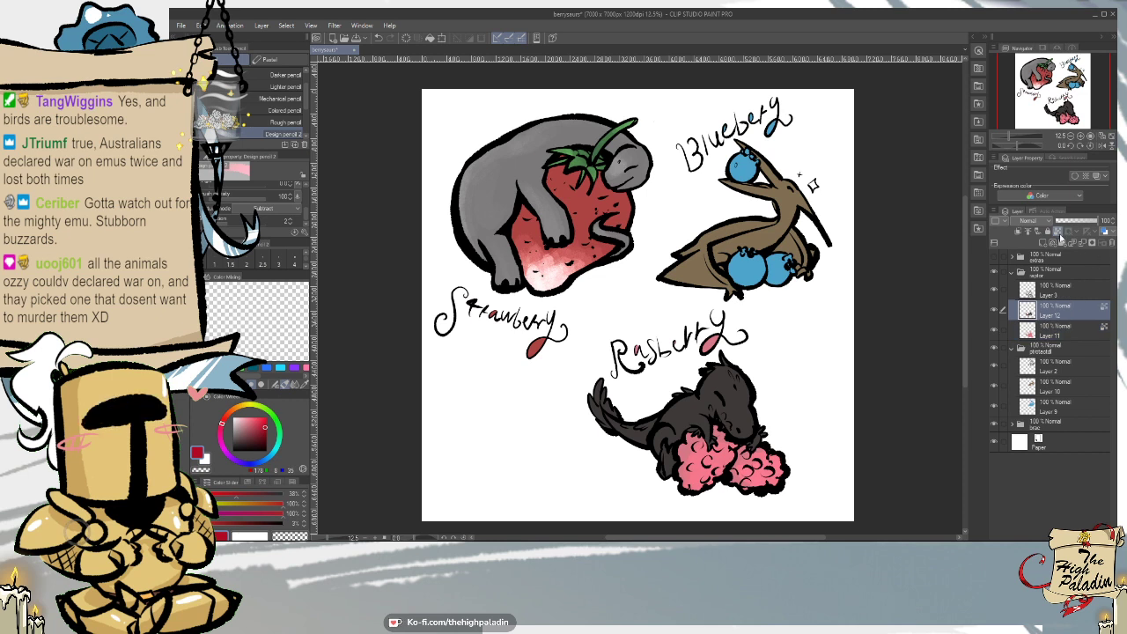
click(246, 410)
click(246, 421)
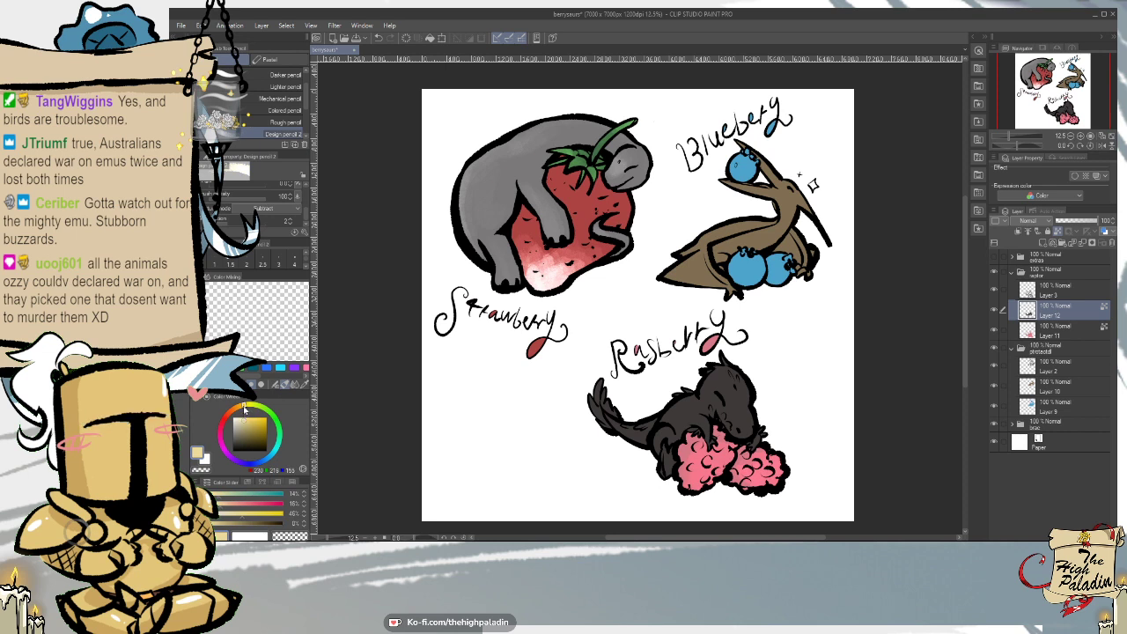
mouse_move(270, 413)
mouse_down()
mouse_move(277, 420)
mouse_move(255, 428)
mouse_up()
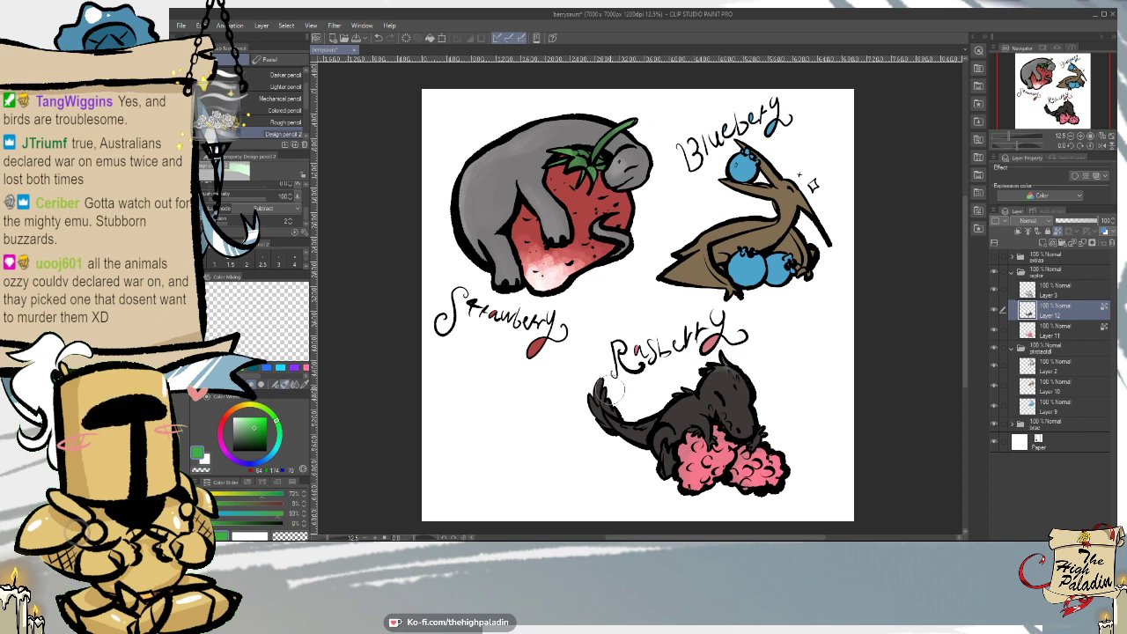
mouse_move(610, 390)
mouse_down()
mouse_move(592, 415)
mouse_move(630, 408)
mouse_move(606, 404)
mouse_move(620, 406)
mouse_move(619, 388)
mouse_move(600, 386)
mouse_move(586, 402)
mouse_move(596, 377)
mouse_move(586, 391)
mouse_move(595, 423)
mouse_move(586, 404)
mouse_move(600, 430)
mouse_move(591, 398)
mouse_move(595, 422)
mouse_move(617, 394)
mouse_up()
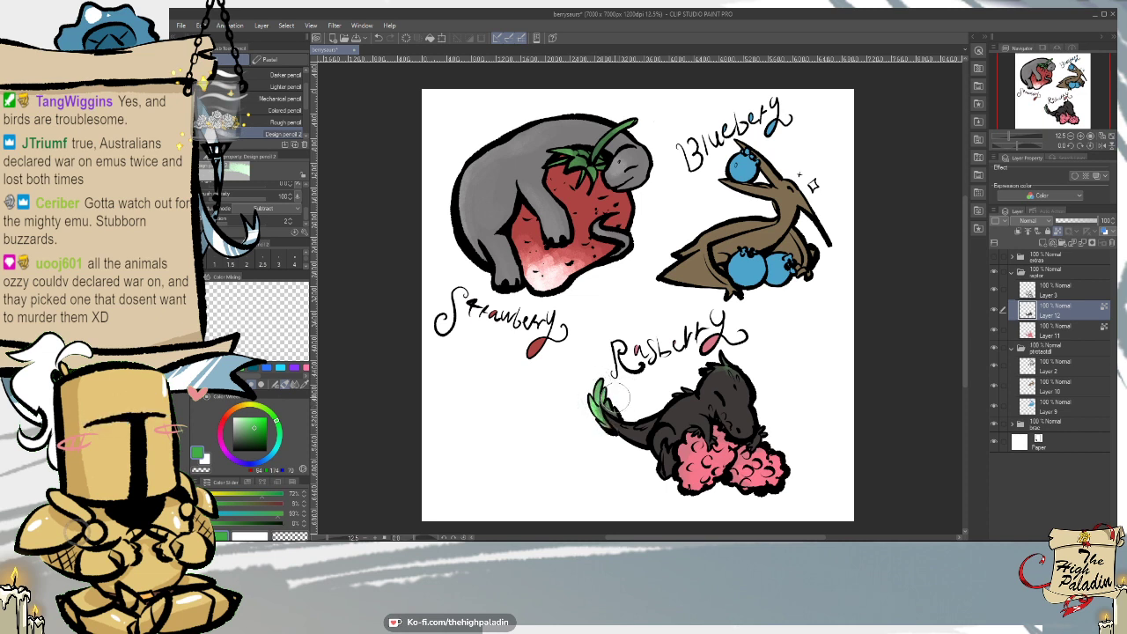
mouse_move(744, 333)
mouse_down()
mouse_move(727, 357)
mouse_move(708, 359)
mouse_move(713, 346)
mouse_up()
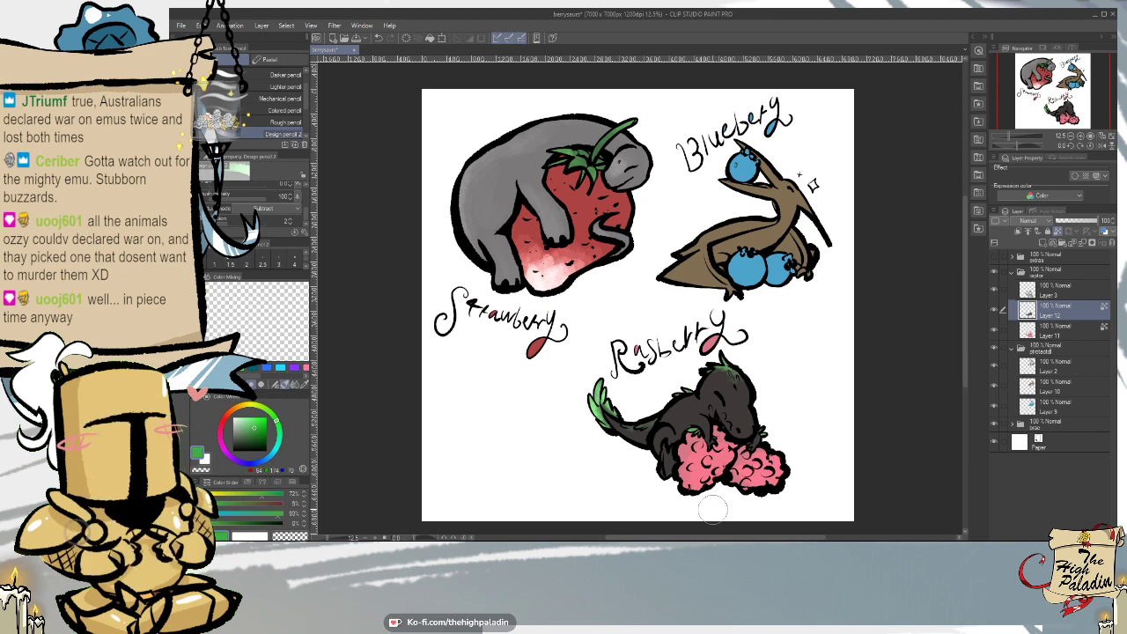
- Switch to the Pencil brush, sample the raspberry colour, deepen it to crimson and make Layer 11 active
scroll(282, 106, down, 2)
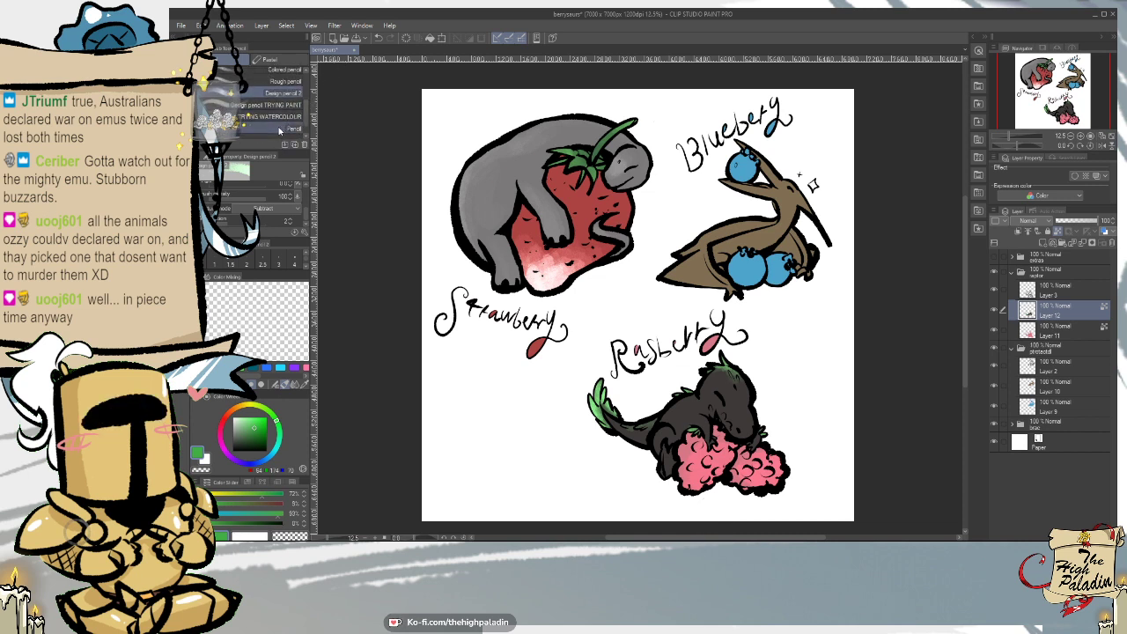
click(280, 131)
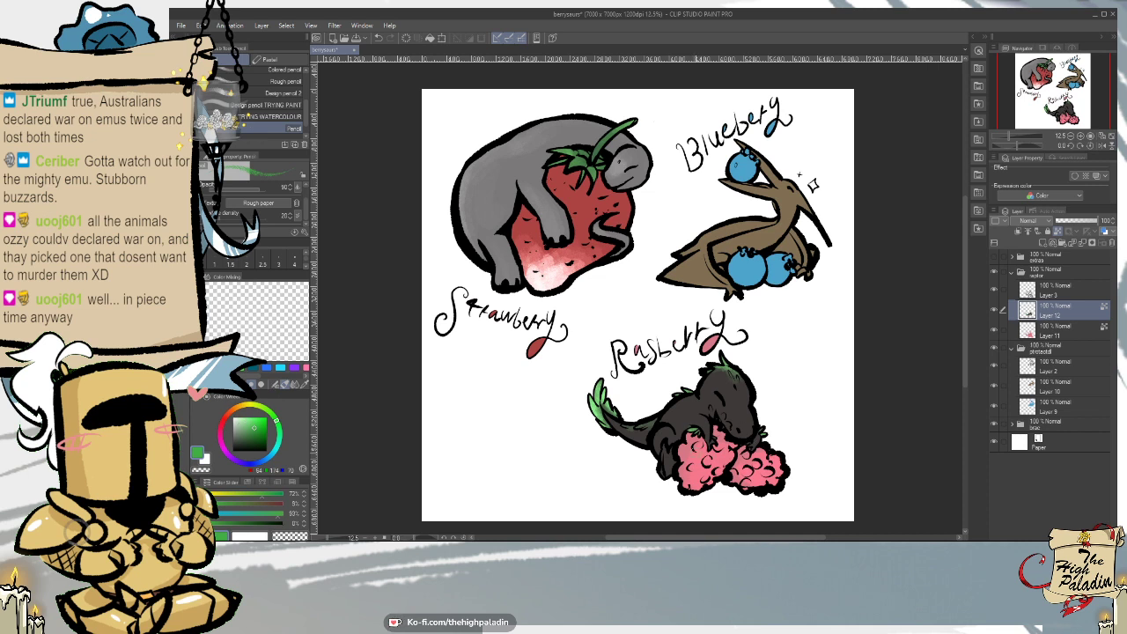
right_click(744, 431)
drag(255, 428, 263, 425)
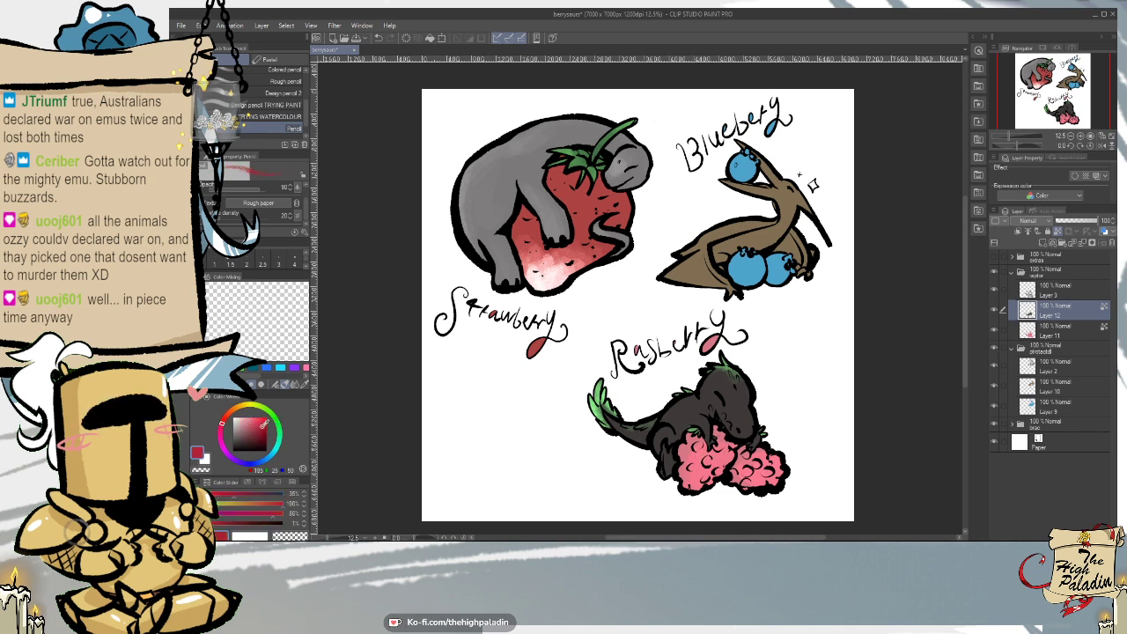
click(1025, 333)
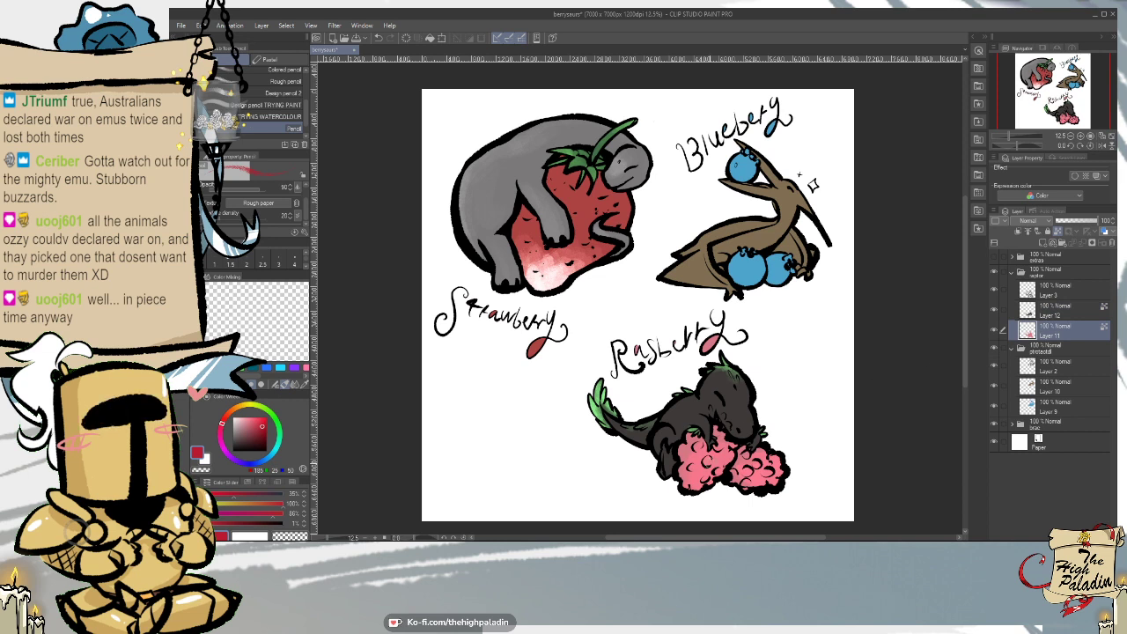
- Try shading the raspberries with the crimson Pencil directly on Layer 11, undoing the strokes
right_click(710, 430)
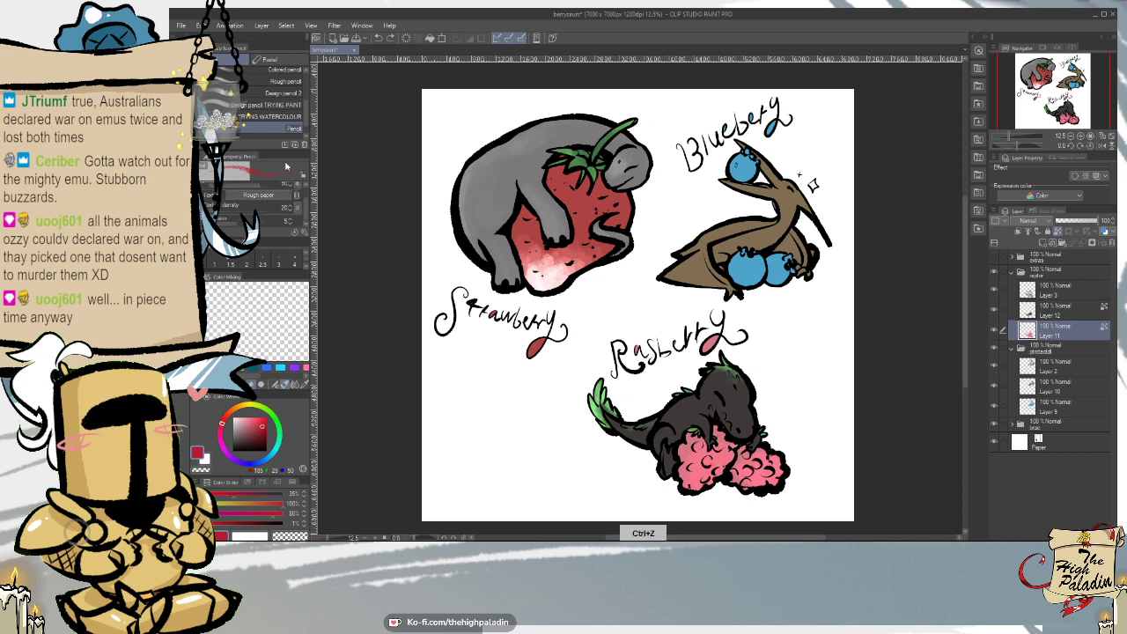
mouse_move(306, 208)
mouse_down()
mouse_move(308, 192)
mouse_move(255, 192)
mouse_up()
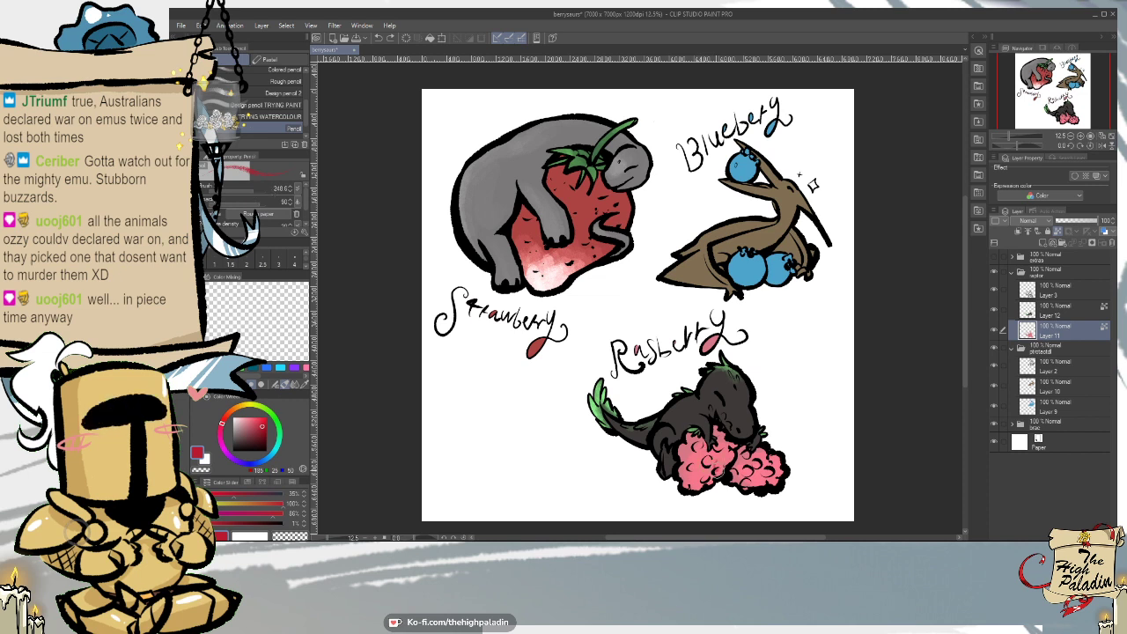
key(ctrl+z)
mouse_move(730, 461)
mouse_down()
mouse_move(691, 486)
mouse_move(690, 471)
mouse_up()
key(ctrl+z)
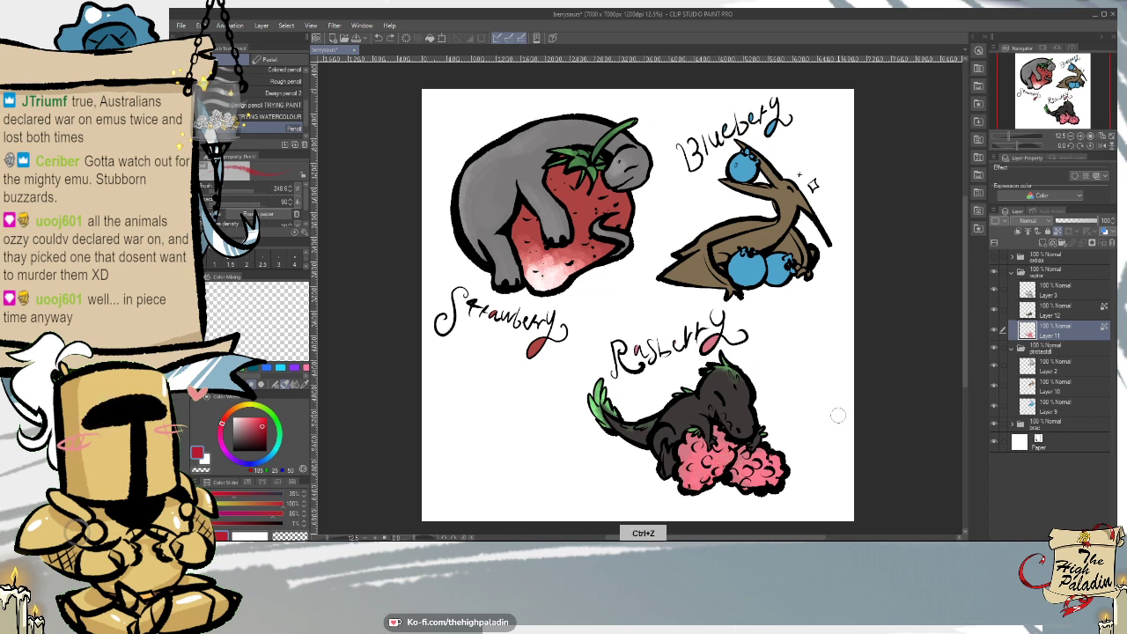
- Shade the raspberries in crimson on a new layer above Layer 11 and set that layer's opacity to 34%
click(1048, 243)
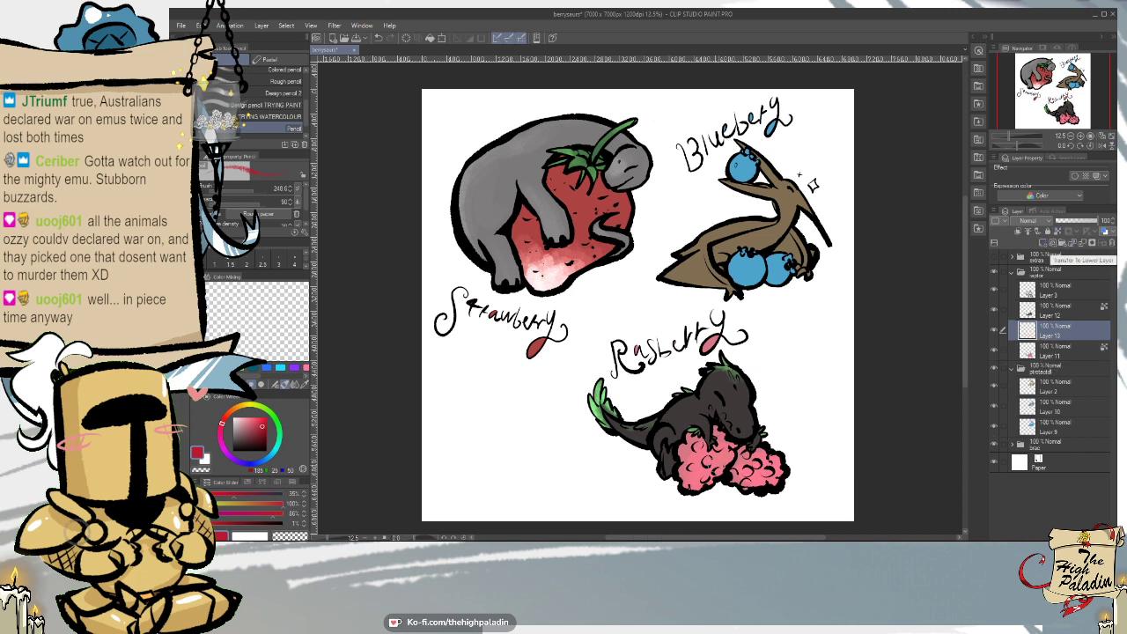
mouse_move(709, 472)
mouse_down()
mouse_move(691, 482)
mouse_move(689, 440)
mouse_move(692, 470)
mouse_move(720, 437)
mouse_move(740, 484)
mouse_move(777, 458)
mouse_up()
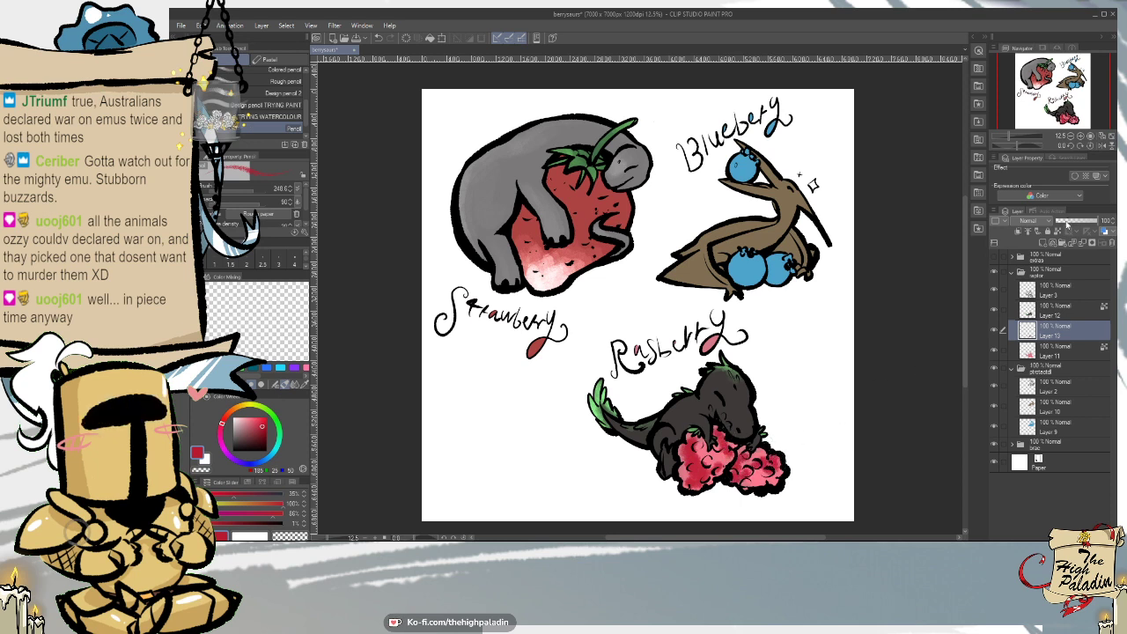
click(1067, 222)
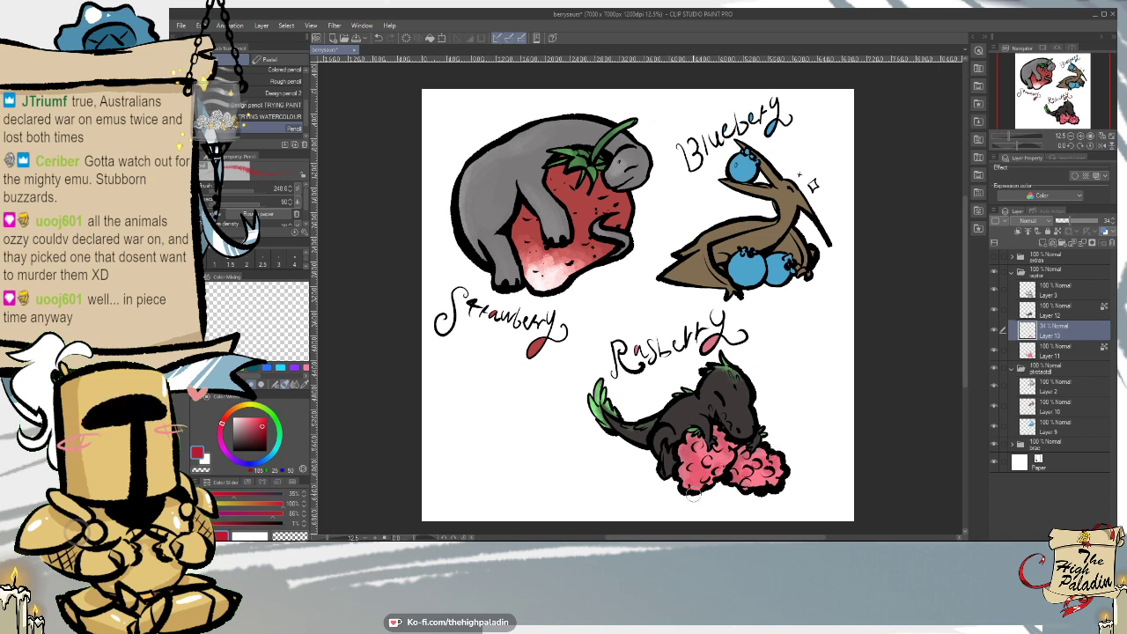
- Add white teeth to the raspberry dinosaur's mouth on Layer 12 with the Textured pen 2
click(1067, 310)
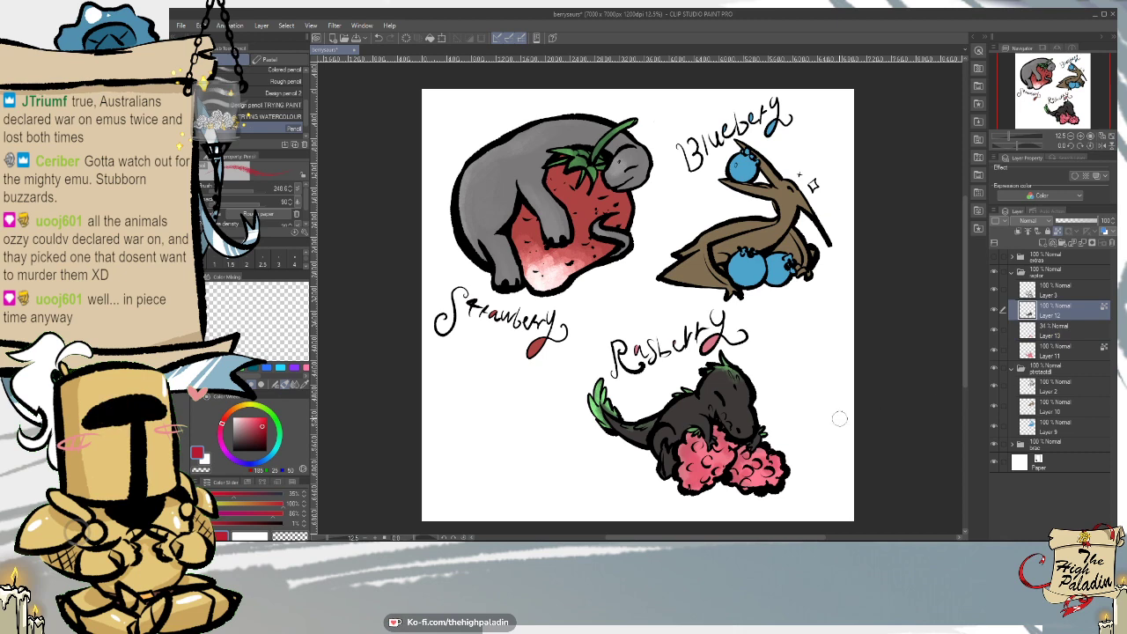
scroll(731, 472, up, 2)
click(181, 168)
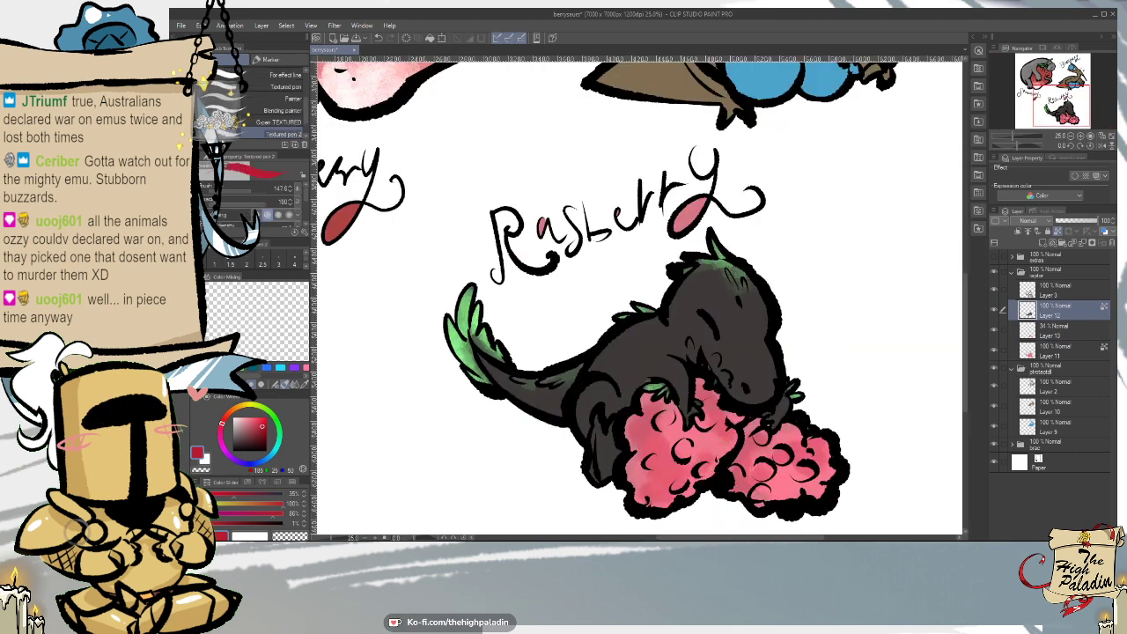
click(260, 369)
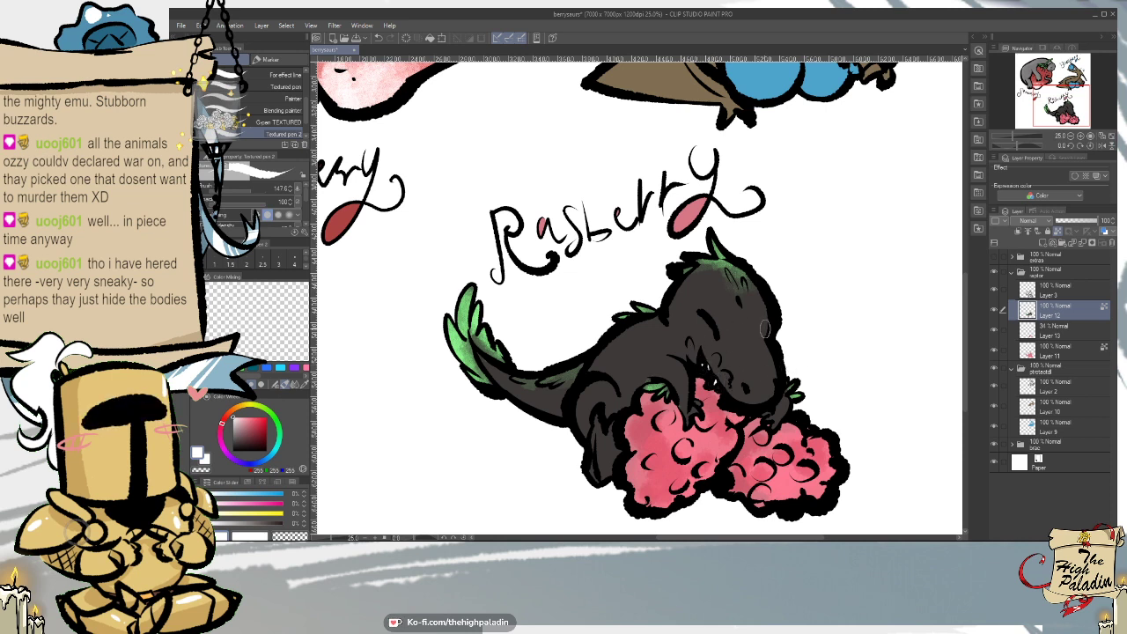
- Paint juice smears around the dinosaur's mouth in sampled raspberry pink on a new layer above Layer 12, at 41% opacity
right_click(719, 411)
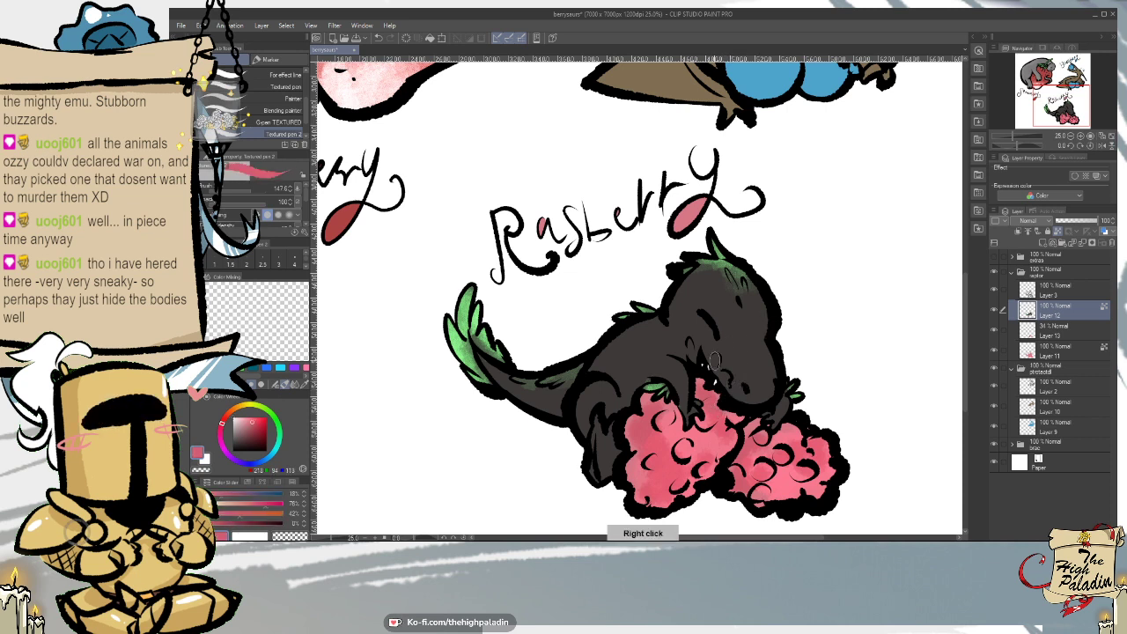
click(1043, 244)
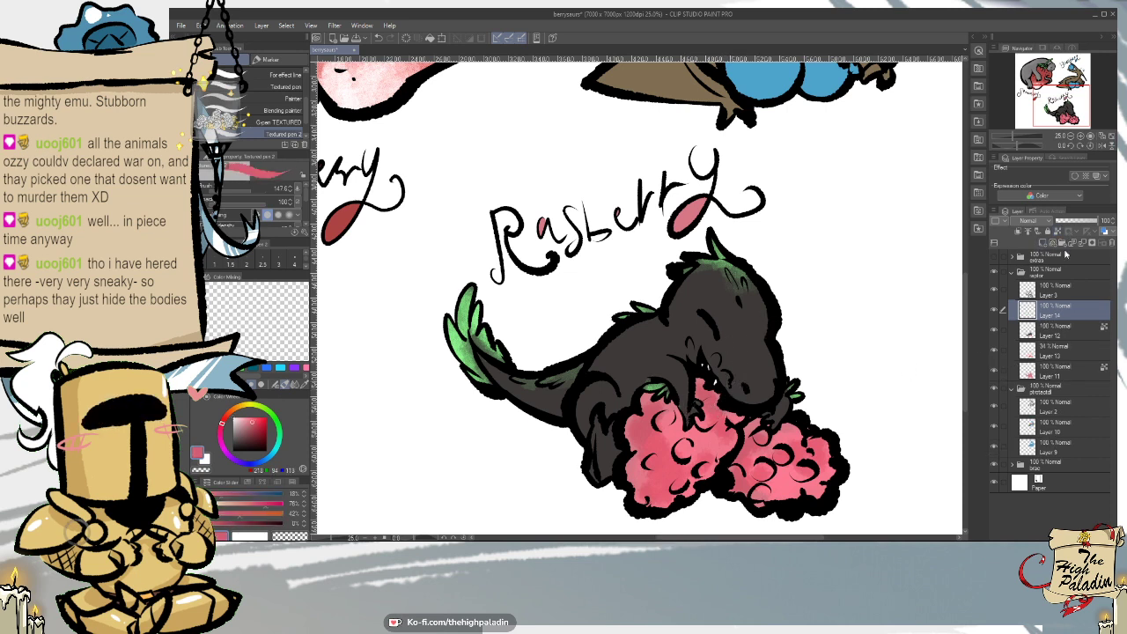
drag(716, 357, 727, 384)
drag(692, 344, 694, 355)
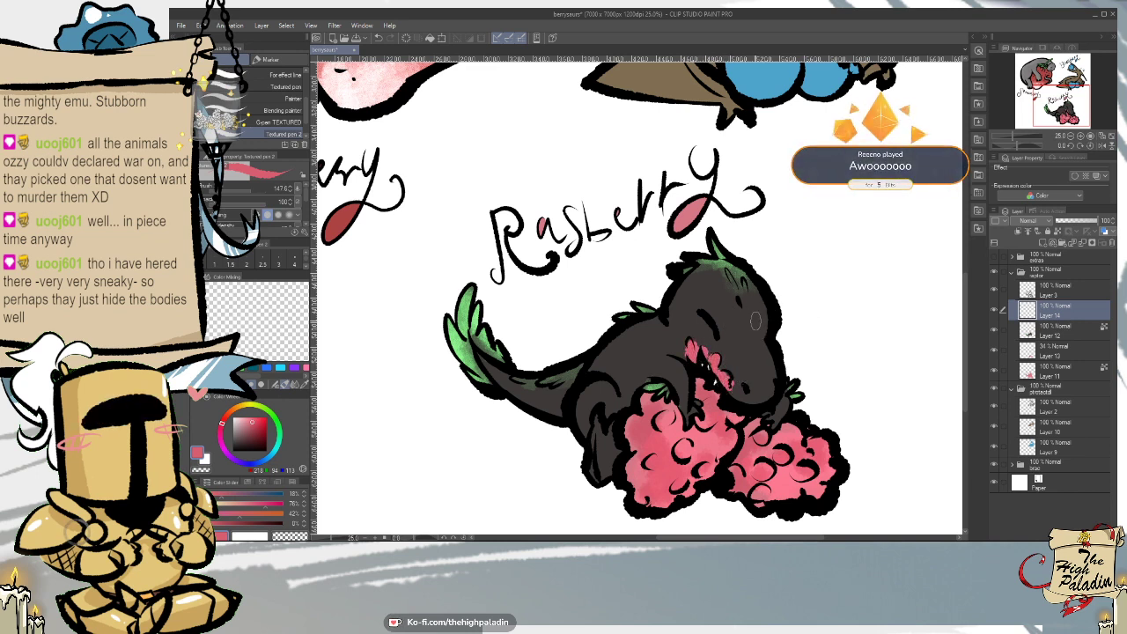
drag(1098, 221, 1074, 223)
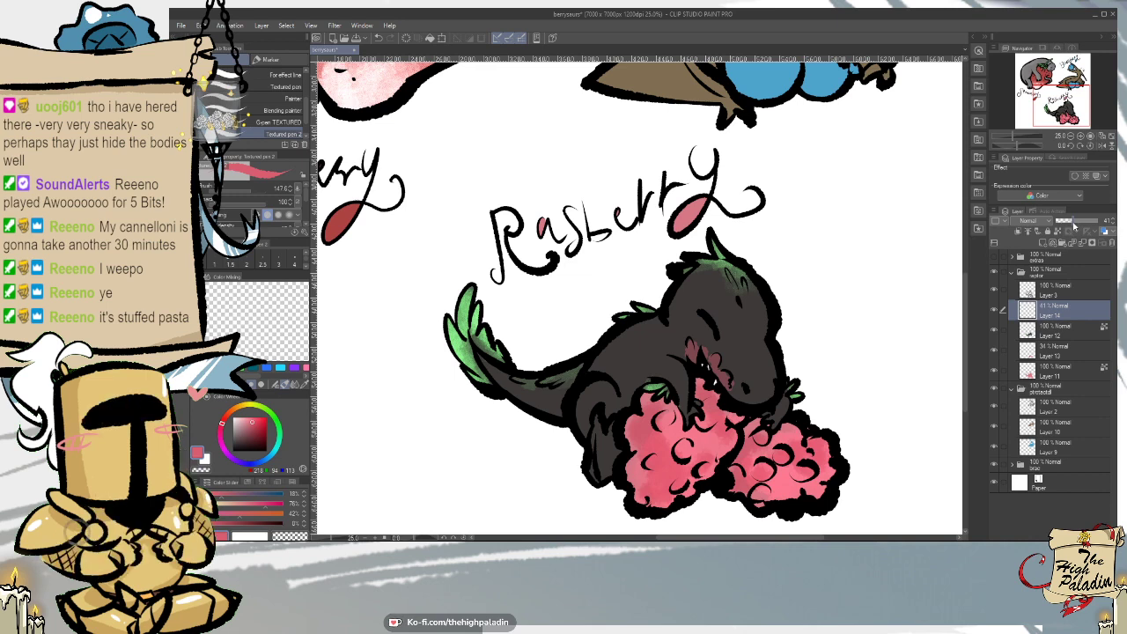
- Tint the dinosaur's hind leg on Layer 12 with bright yellow using the Design pencil 2, redoing the first attempt
click(1101, 326)
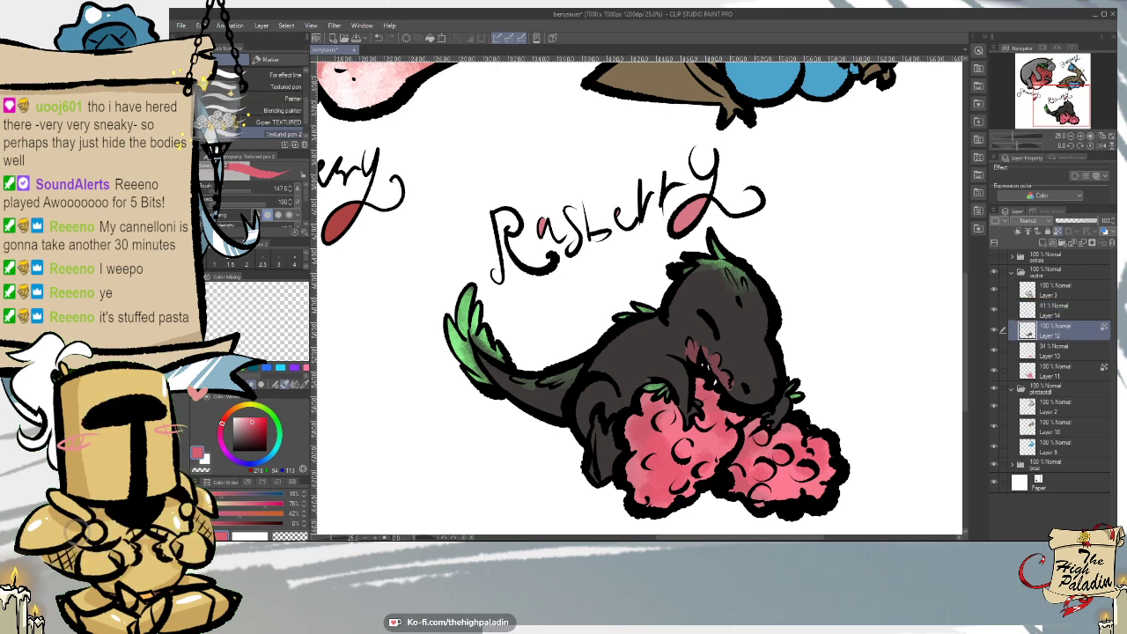
key(p)
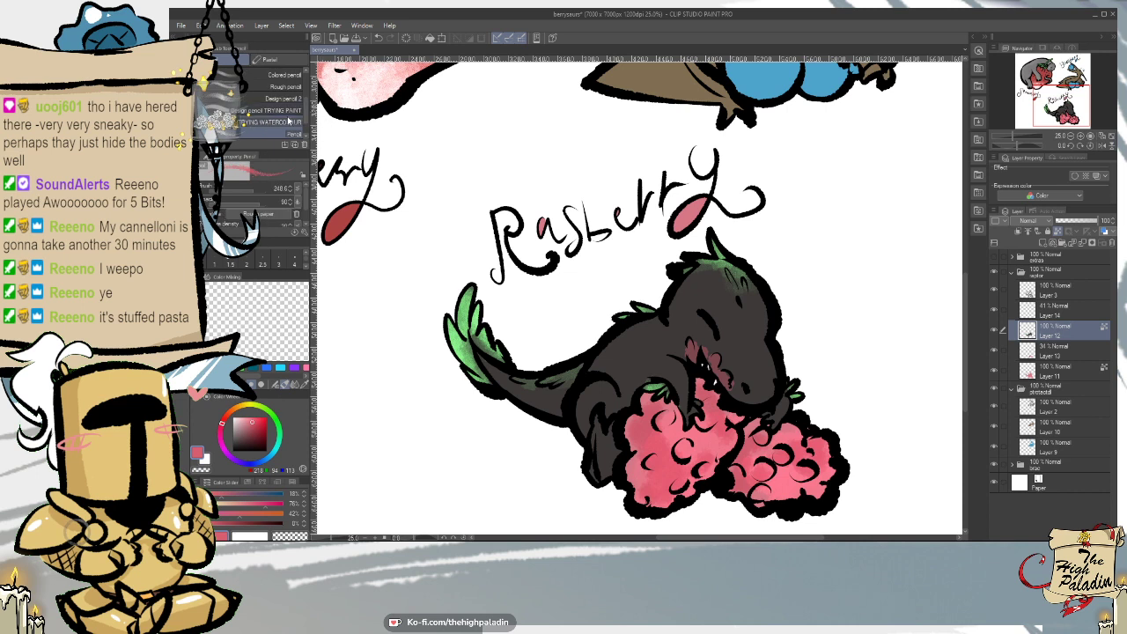
click(288, 100)
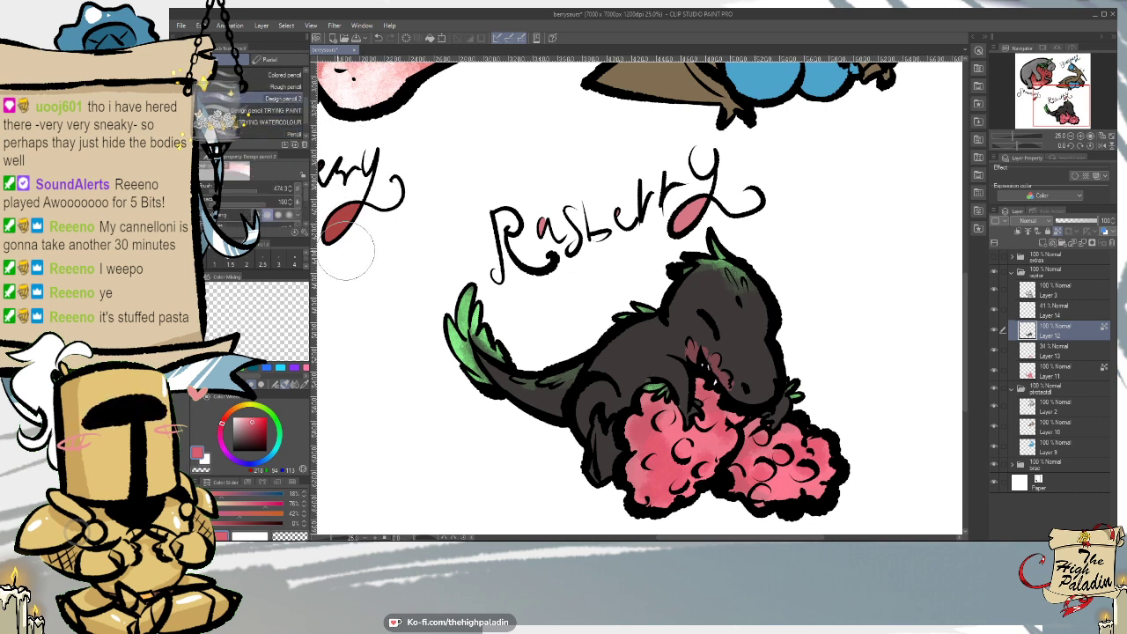
click(258, 420)
drag(258, 417, 274, 407)
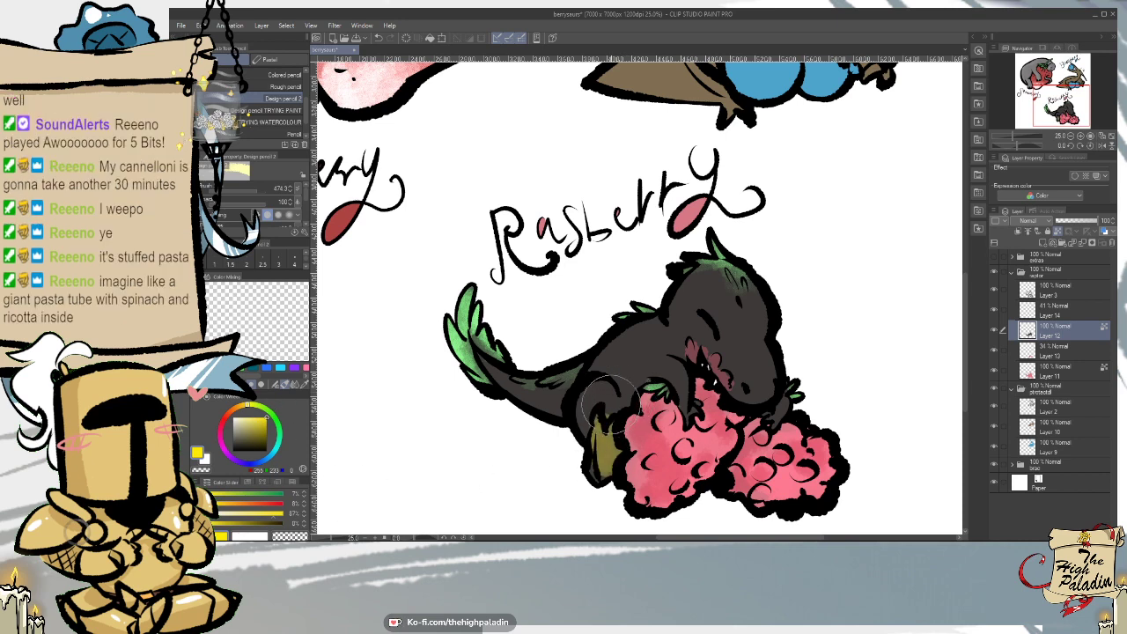
key(ctrl+z)
mouse_move(600, 454)
mouse_down()
mouse_move(595, 485)
mouse_move(602, 430)
mouse_move(597, 420)
mouse_move(588, 440)
mouse_move(601, 436)
mouse_move(590, 411)
mouse_move(696, 383)
mouse_move(595, 409)
mouse_move(616, 420)
mouse_move(599, 475)
mouse_move(615, 446)
mouse_move(595, 482)
mouse_up()
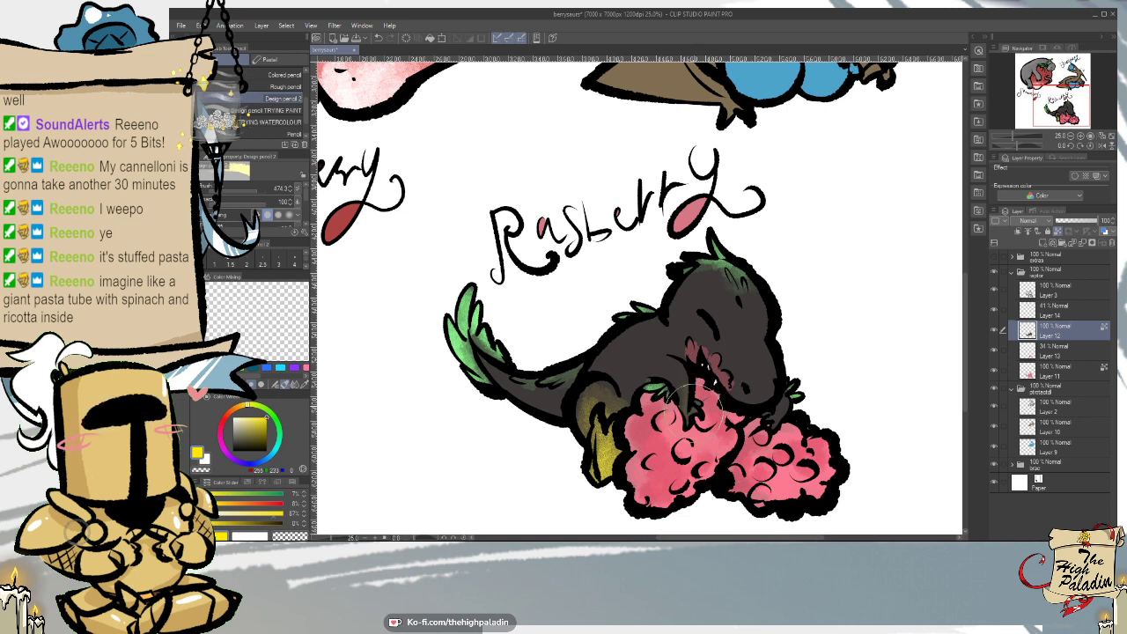
- Extend the yellow tint to the raspberry dinosaur's front claws, back and the back of its head
drag(696, 400, 697, 412)
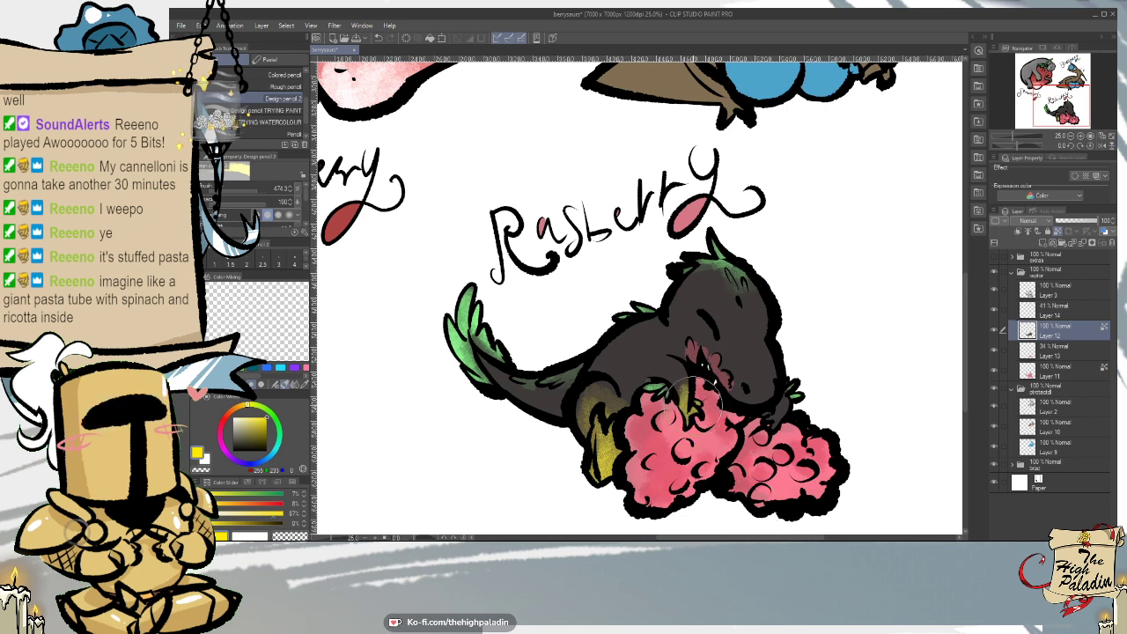
drag(777, 422, 776, 427)
mouse_move(602, 349)
mouse_down()
mouse_move(643, 313)
mouse_move(600, 359)
mouse_move(616, 328)
mouse_up()
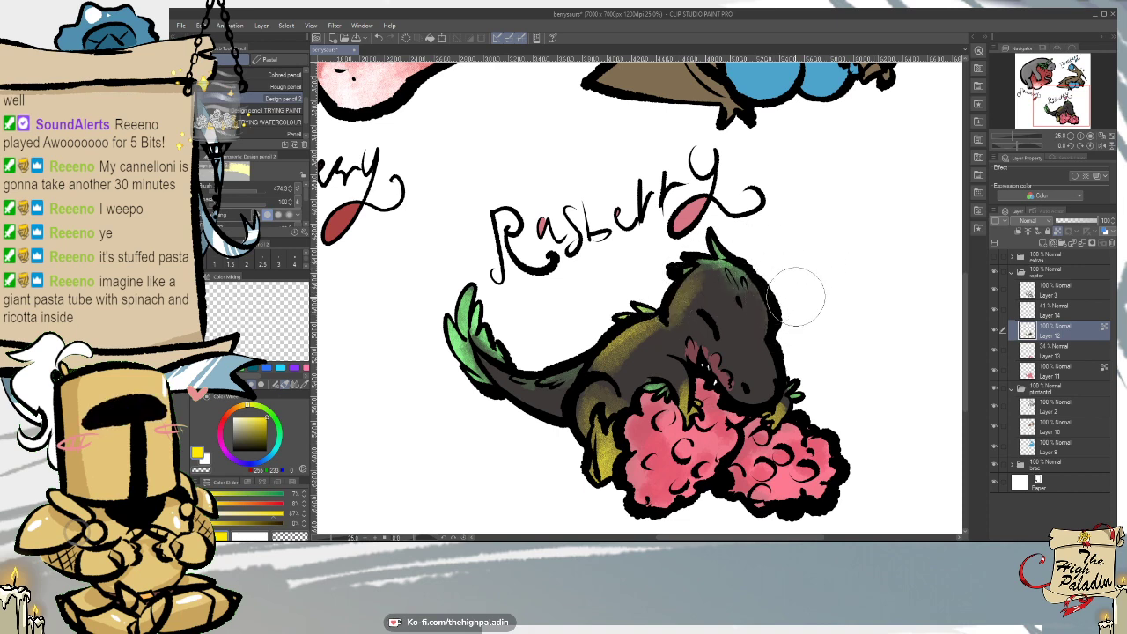
- Undo the yellow tint strokes on the raspberry dinosaur's back and head
key(ctrl+z)
key(ctrl+z)
key(ctrl+z)
key(ctrl+z)
key(ctrl+z)
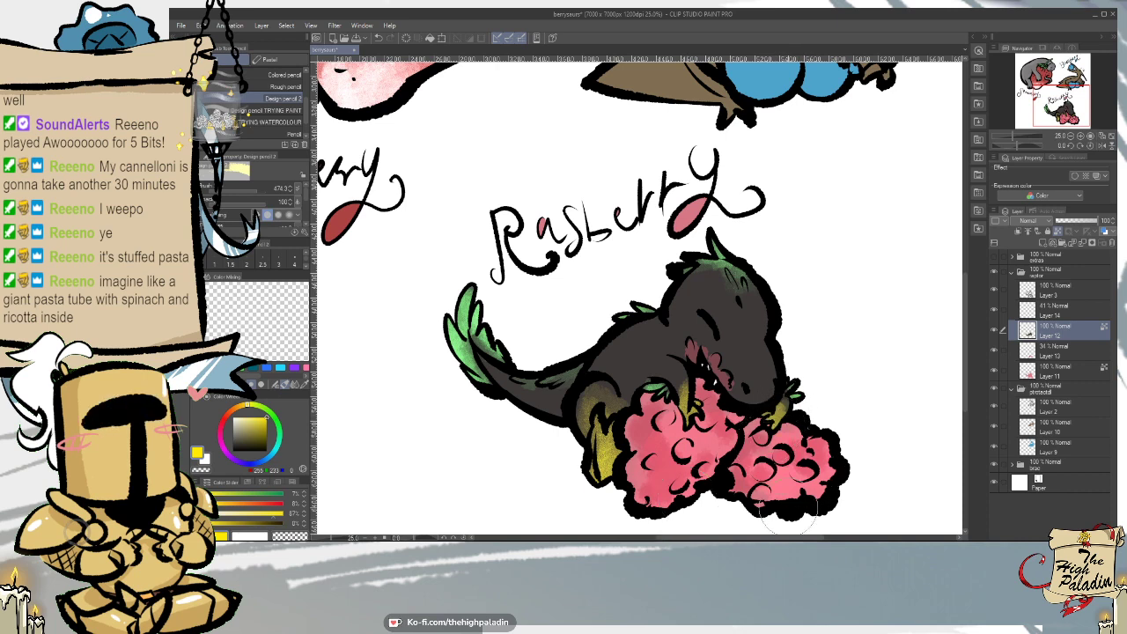
- Try thin yellow stripes on the raspberry dinosaur's back and forehead plus yellow accents on its tail, using a 56.8 brush size
click(246, 189)
mouse_move(642, 327)
mouse_down()
mouse_move(621, 355)
mouse_move(624, 325)
mouse_move(623, 351)
mouse_move(645, 317)
mouse_move(647, 334)
mouse_move(644, 347)
mouse_move(620, 299)
mouse_move(605, 366)
mouse_up()
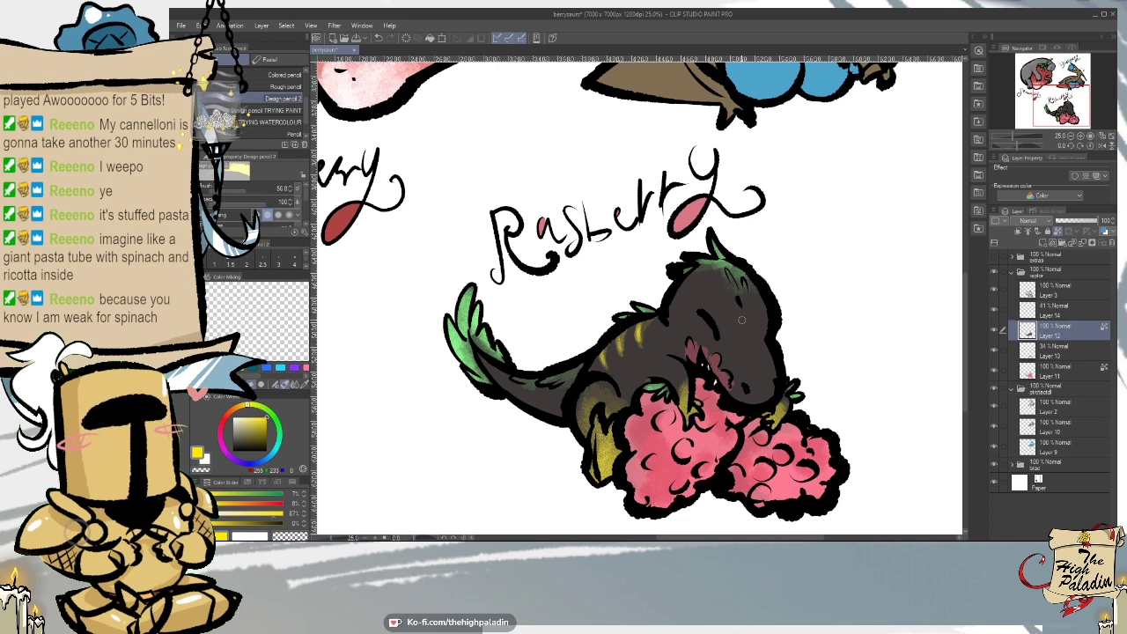
mouse_move(746, 319)
mouse_down()
mouse_move(753, 304)
mouse_move(736, 317)
mouse_move(755, 319)
mouse_up()
drag(762, 324, 745, 333)
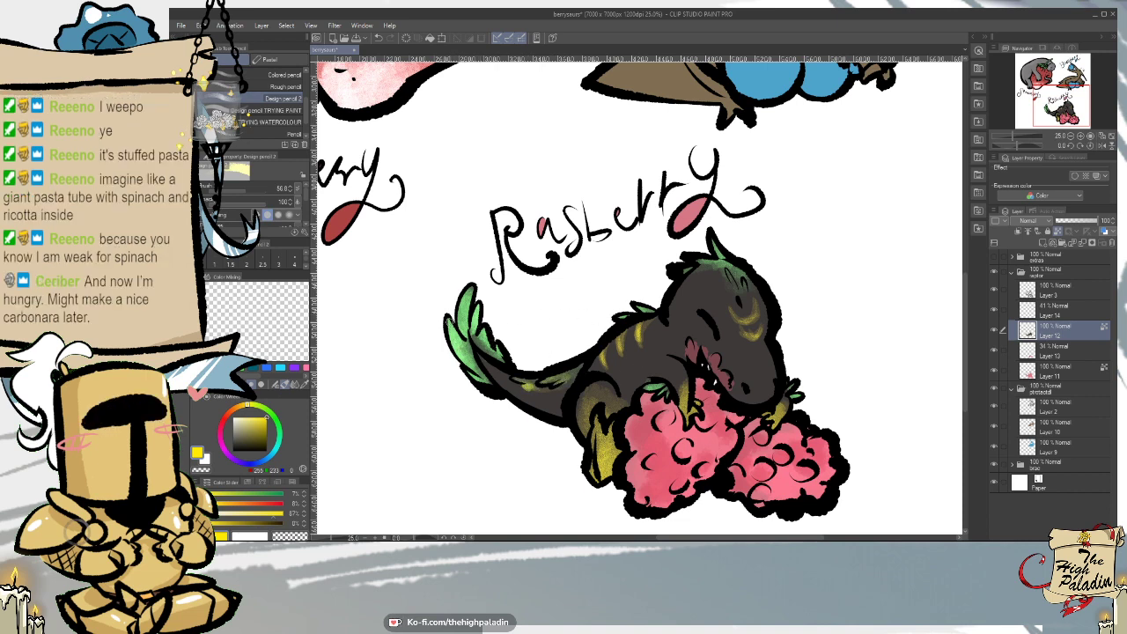
mouse_move(454, 330)
mouse_down()
mouse_move(488, 383)
mouse_move(493, 354)
mouse_up()
drag(466, 310, 472, 345)
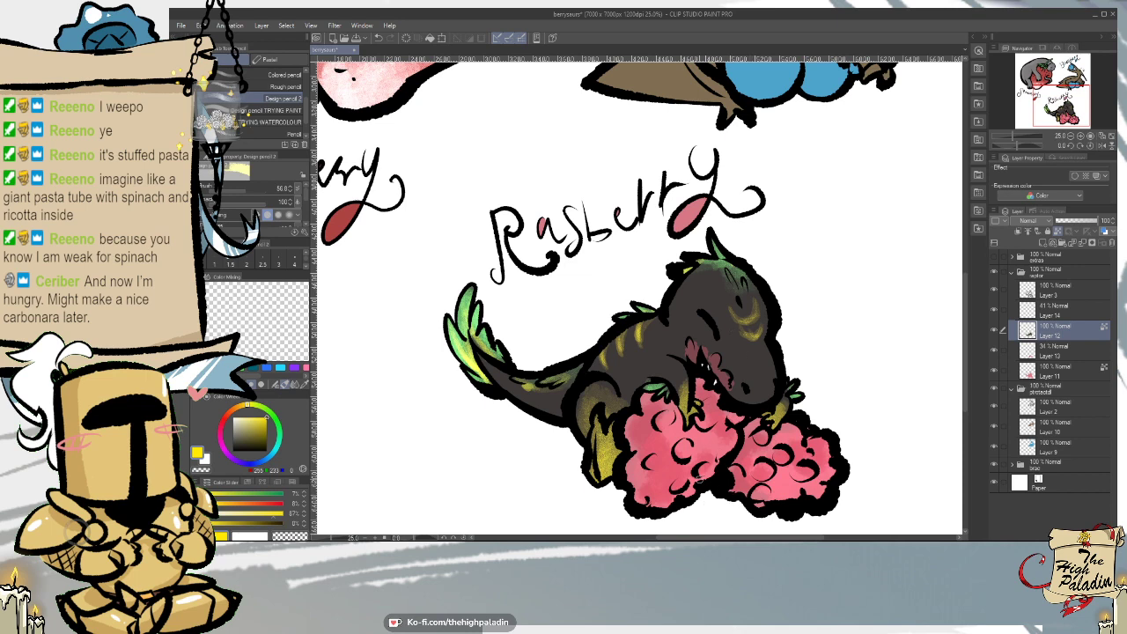
- Undo the thin yellow stripes and tail accents on the raspberry dinosaur
scroll(468, 471, down, 2)
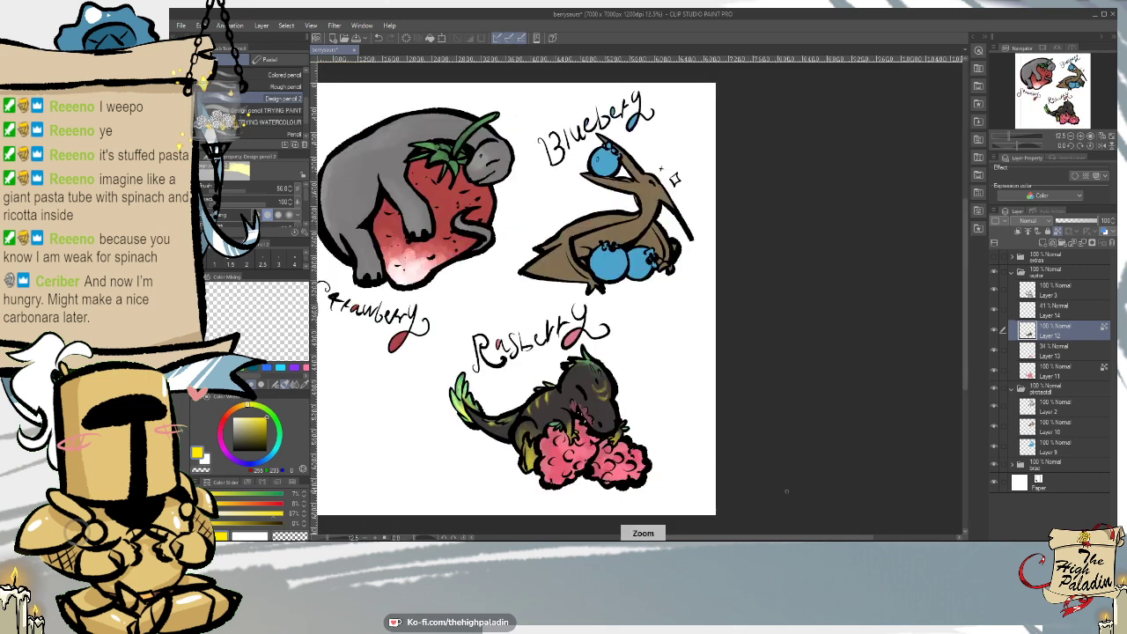
mouse_move(786, 538)
mouse_down()
mouse_move(741, 545)
mouse_move(774, 526)
mouse_up()
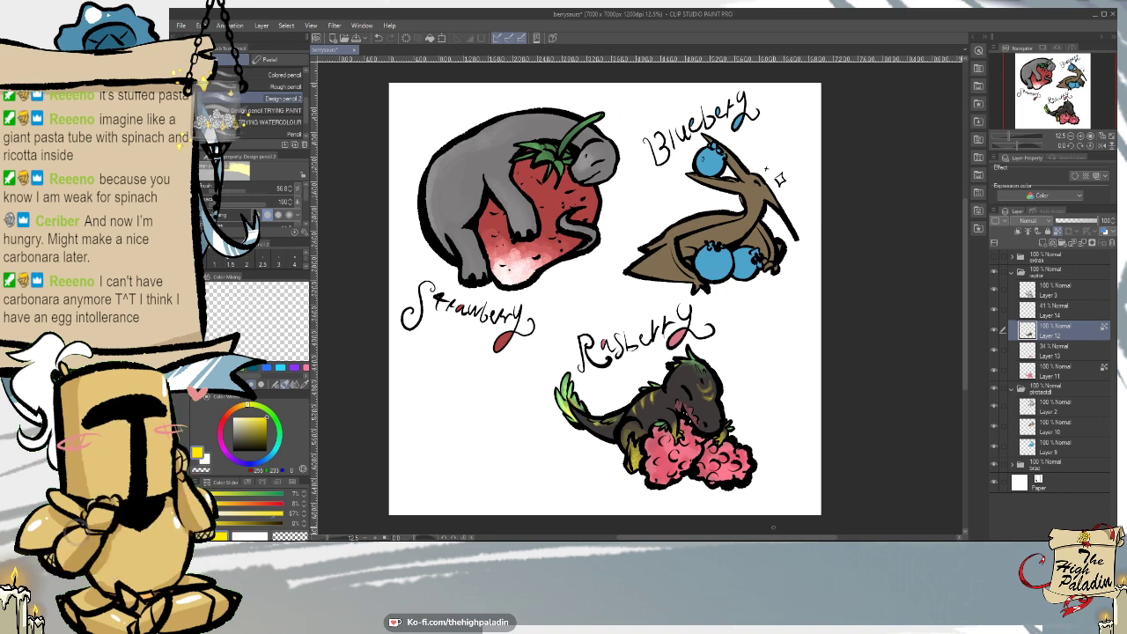
key(ctrl+z)
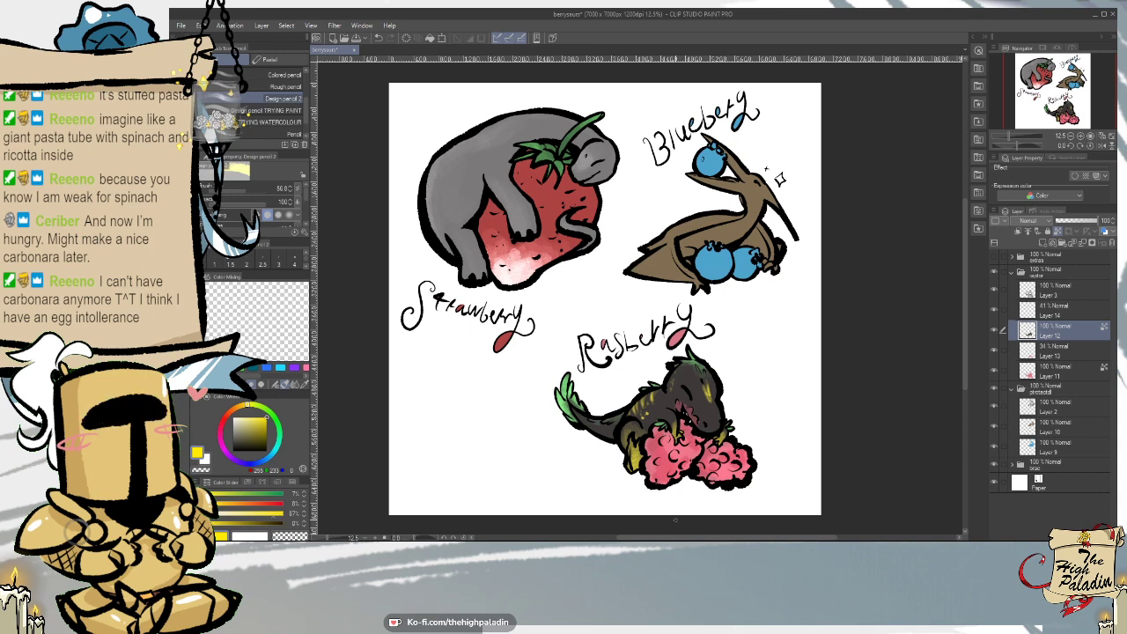
key(ctrl+z)
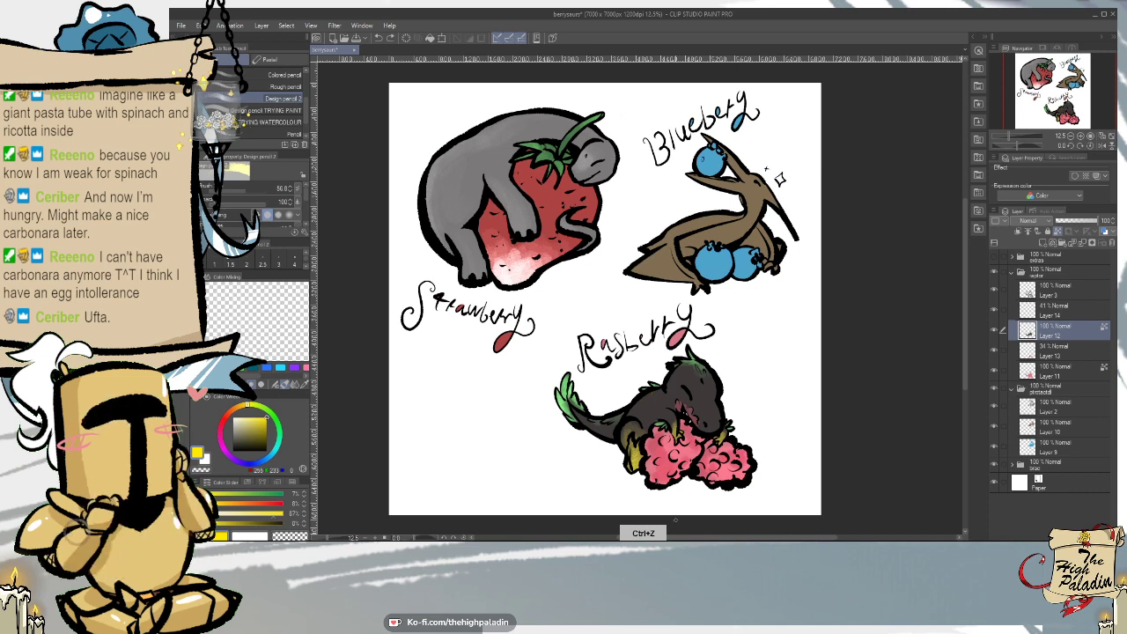
- Paint broader yellow stripes on the raspberry dinosaur's back at brush size 124.1, taking back a misplaced stroke
click(251, 191)
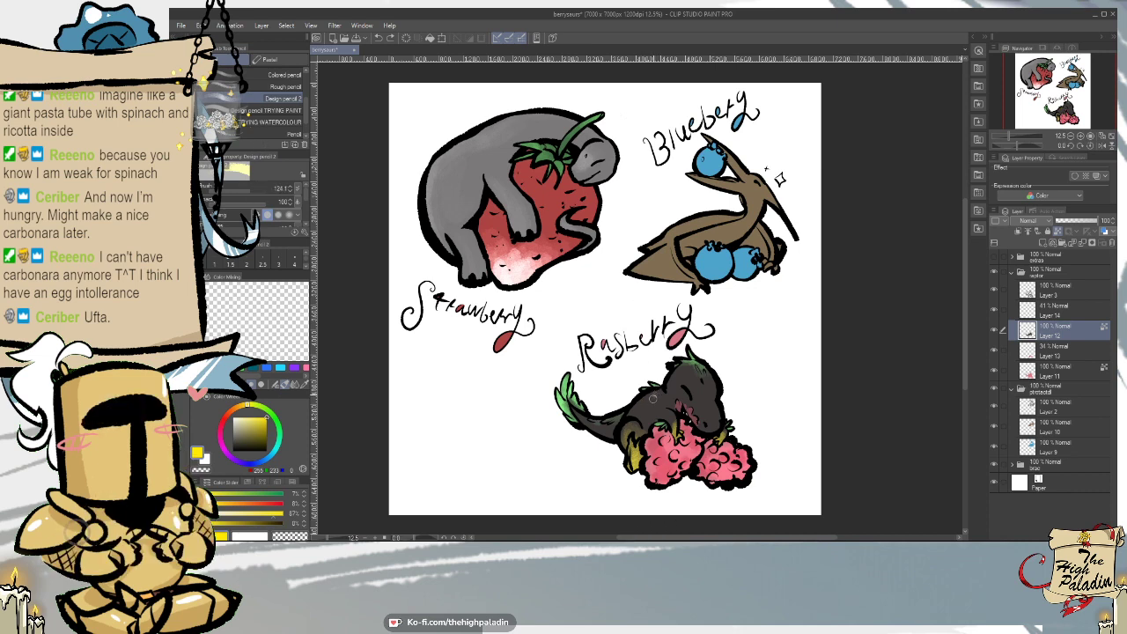
drag(643, 397, 639, 412)
key(ctrl+z)
- Lock the transparent pixels of Layer 9 and shade the blueberries in deep blue with the Design pencil 2 at brush size 271.2
click(1013, 273)
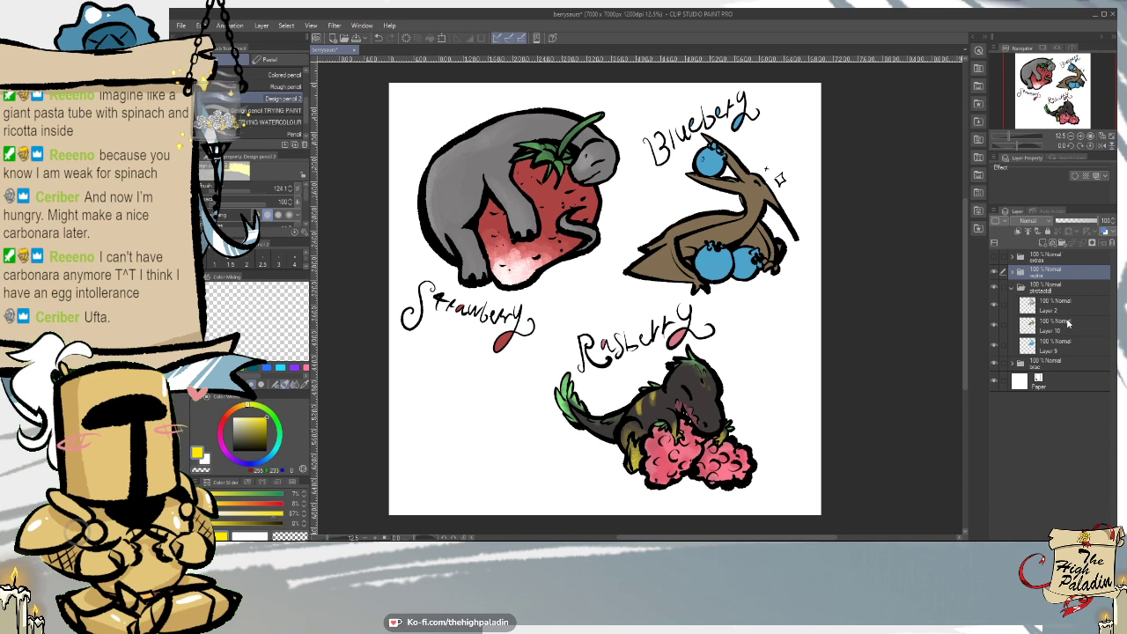
click(1062, 345)
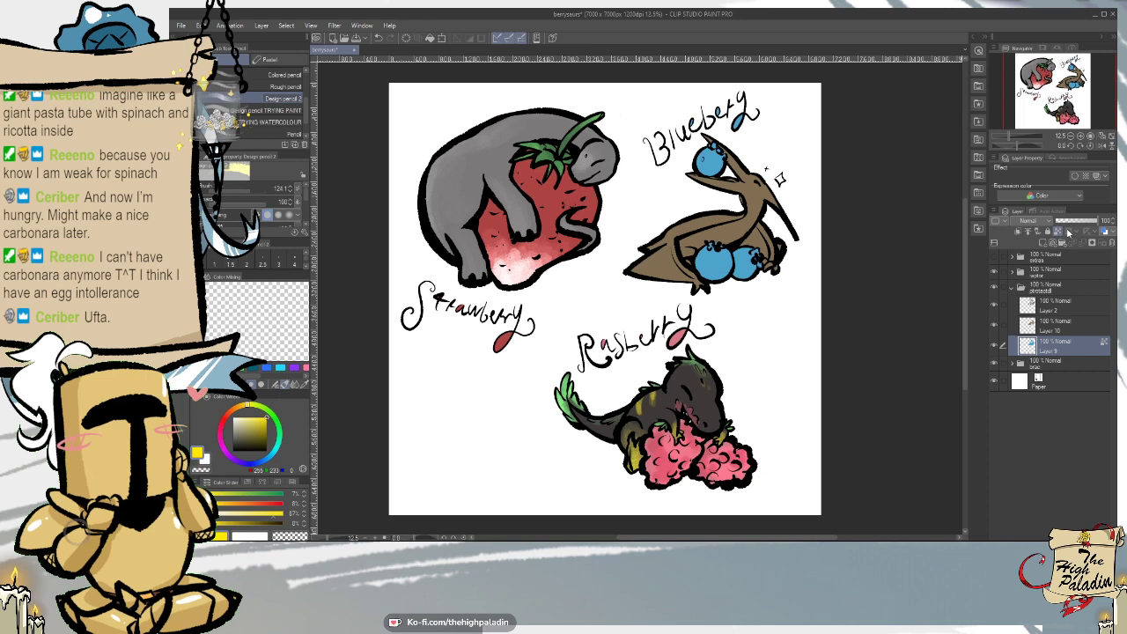
drag(966, 242, 966, 239)
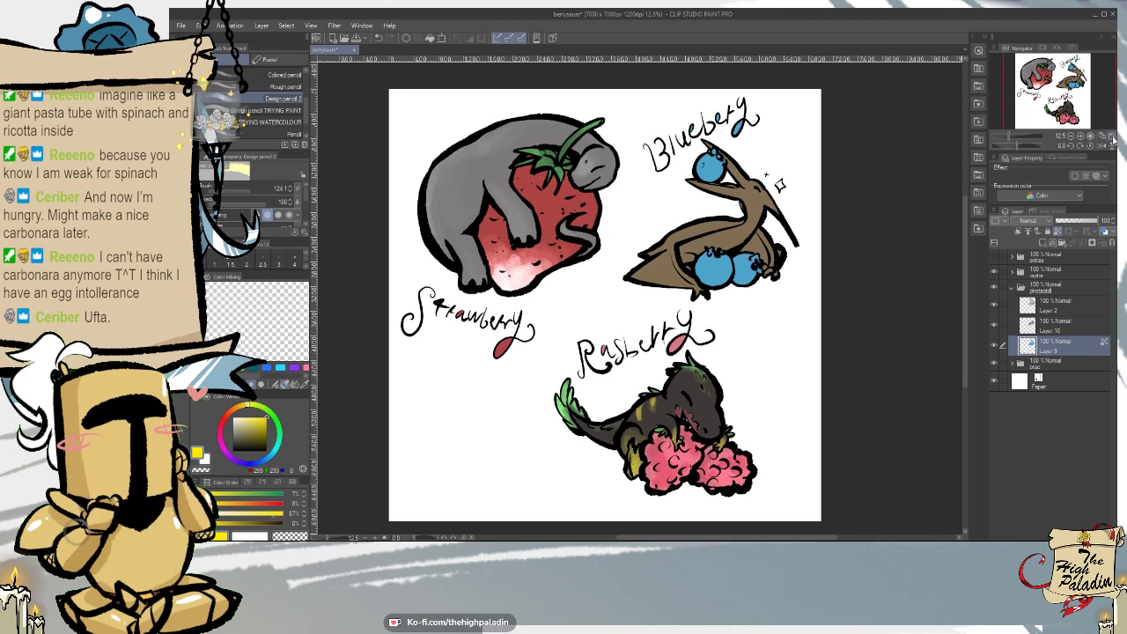
click(1112, 138)
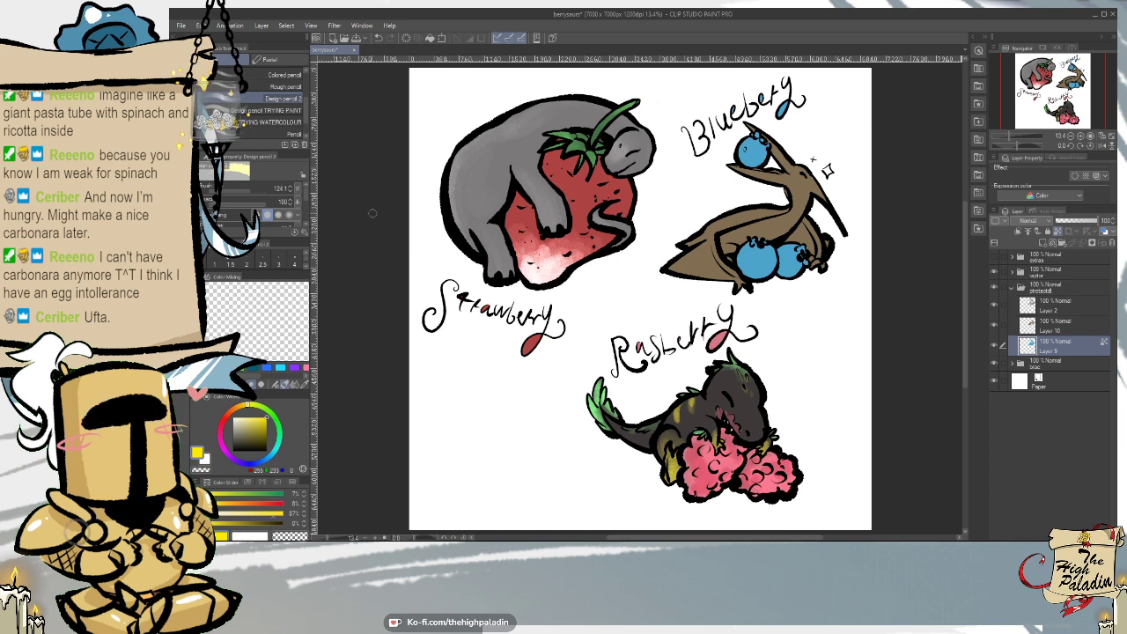
click(254, 190)
click(246, 464)
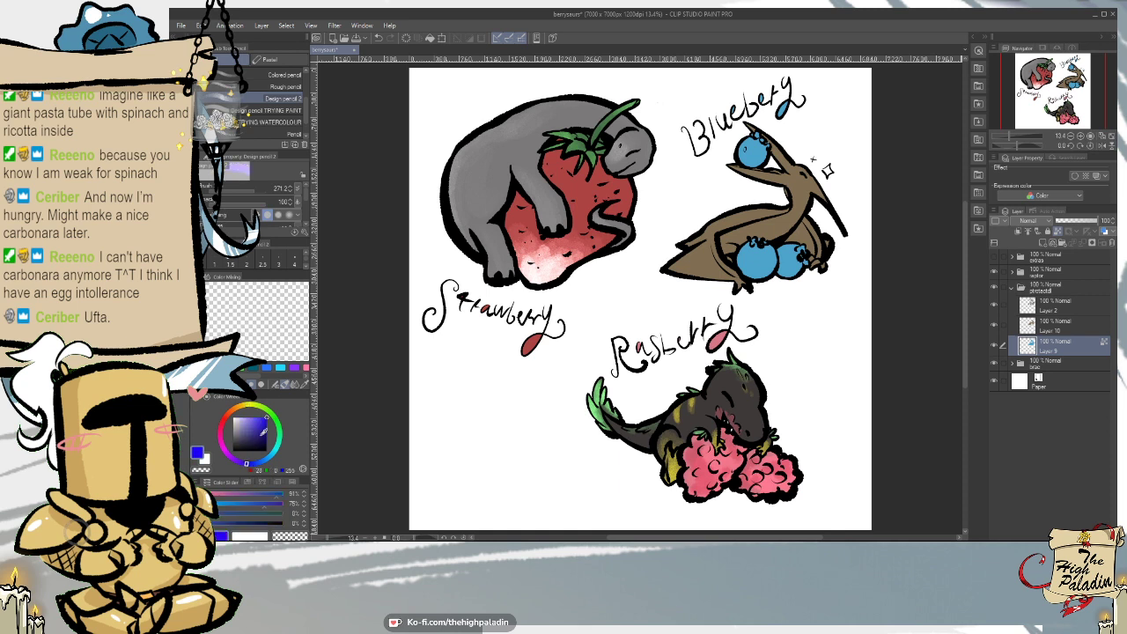
click(268, 434)
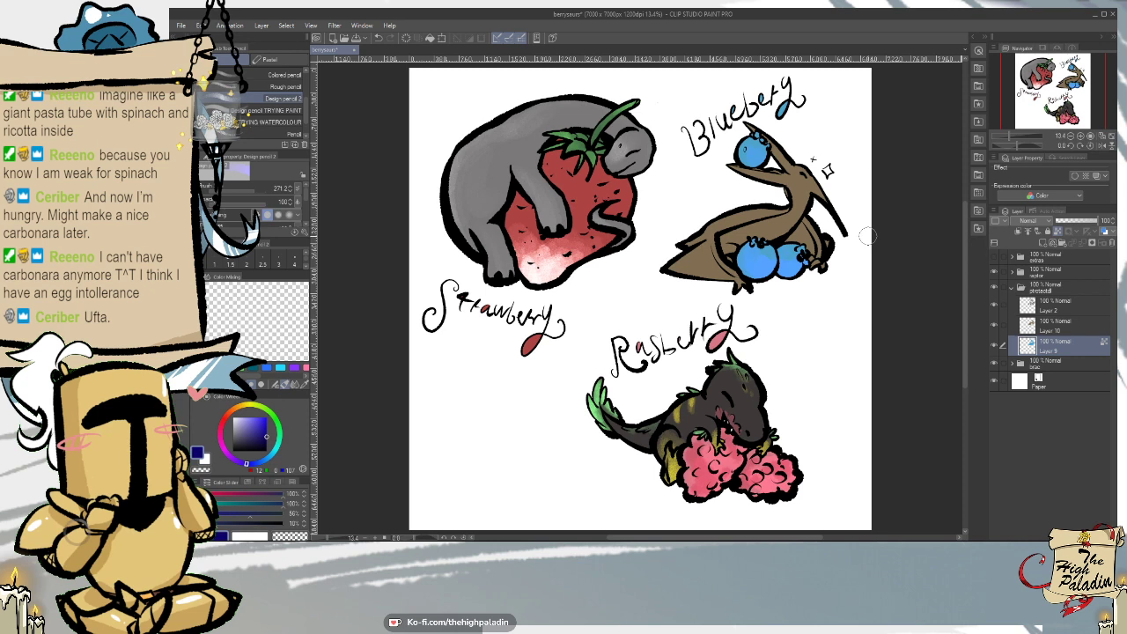
- Work lighter cyan, azure and medium blue tones into the blueberries on Layer 9, undoing an unwanted stroke
click(277, 446)
click(267, 417)
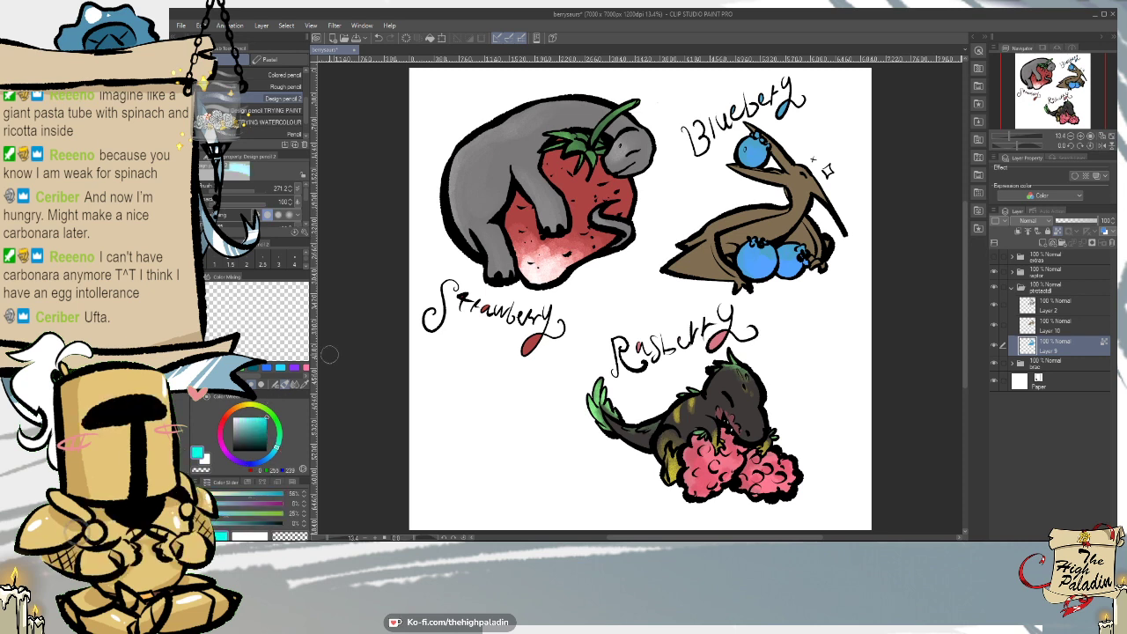
key(ctrl+z)
click(265, 459)
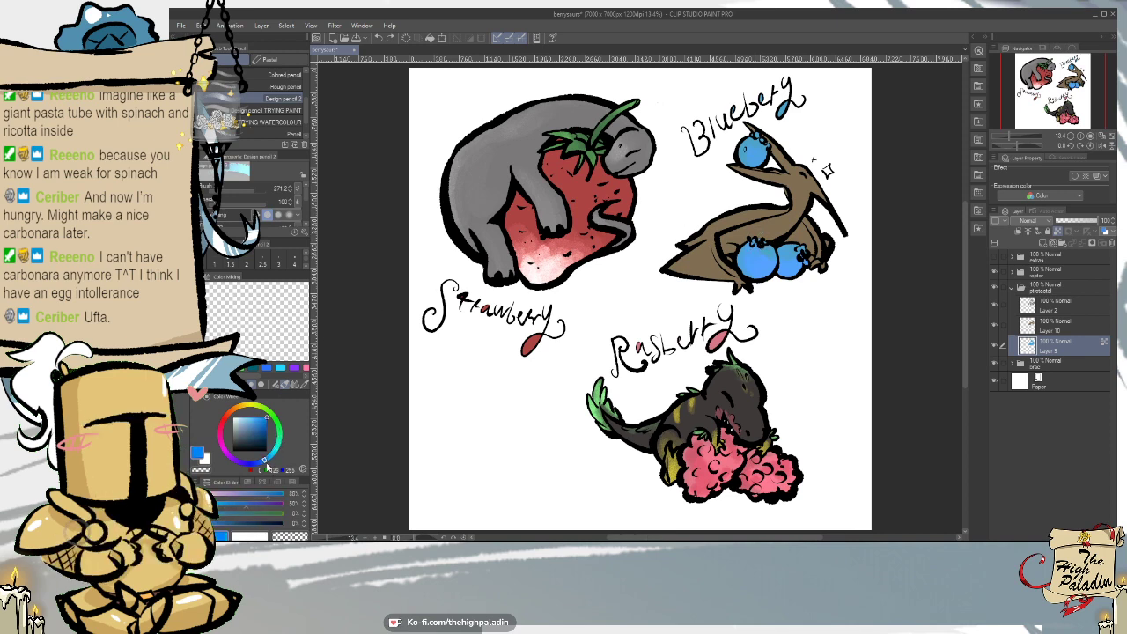
drag(263, 418, 257, 427)
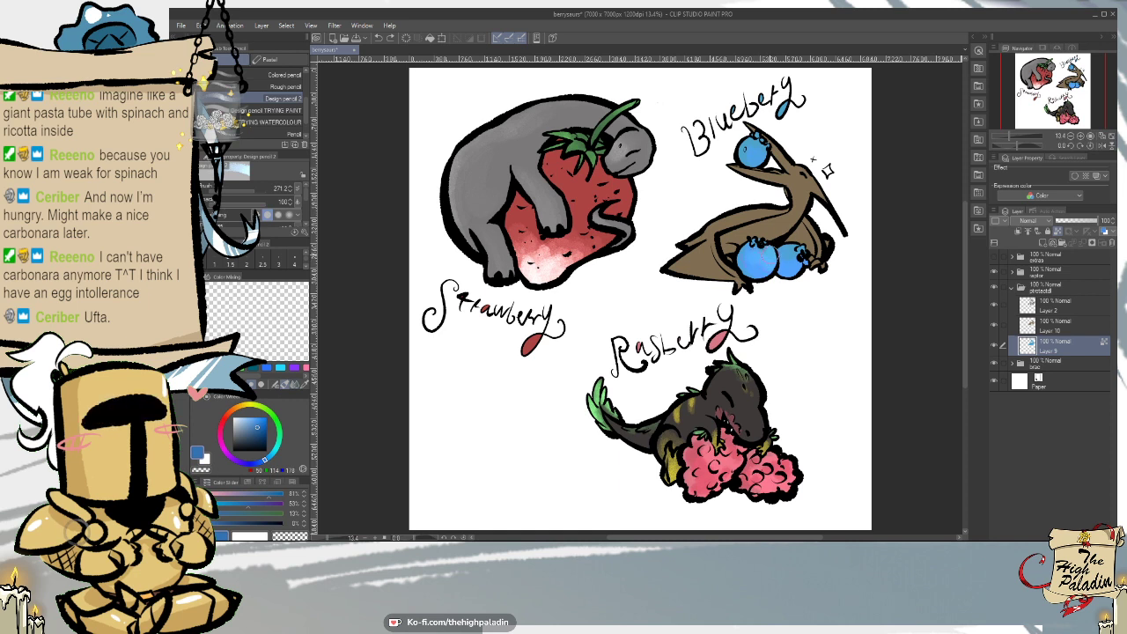
drag(796, 256, 782, 268)
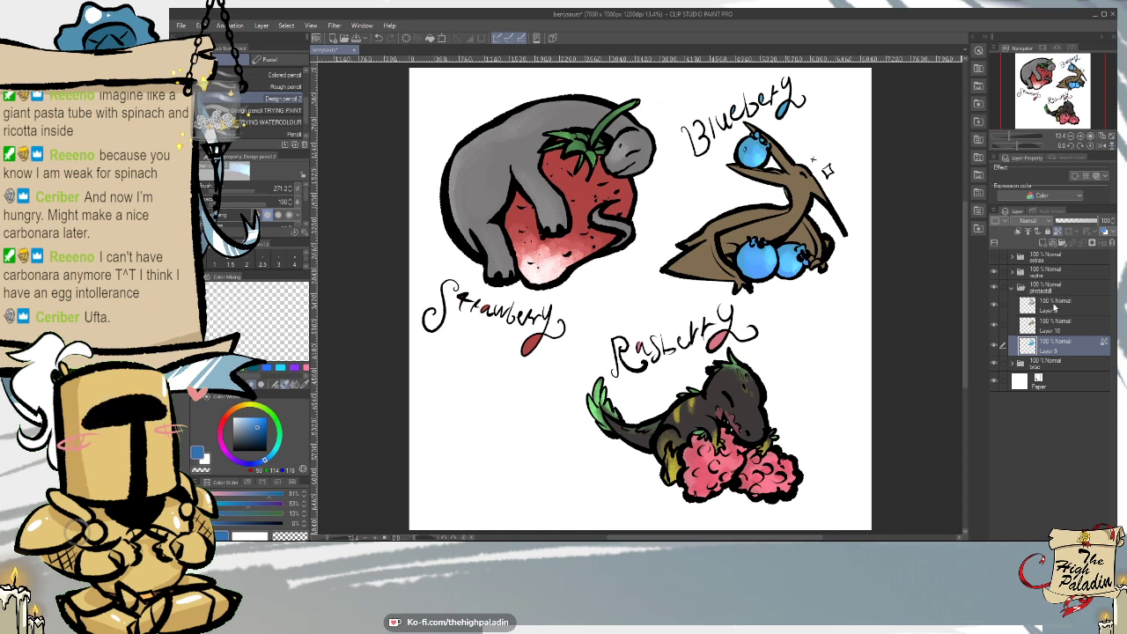
- Lock the transparent pixels of Layer 10 and lighten the pterodactyl's neck and body with a pale grey derived from its sampled brown
click(1091, 327)
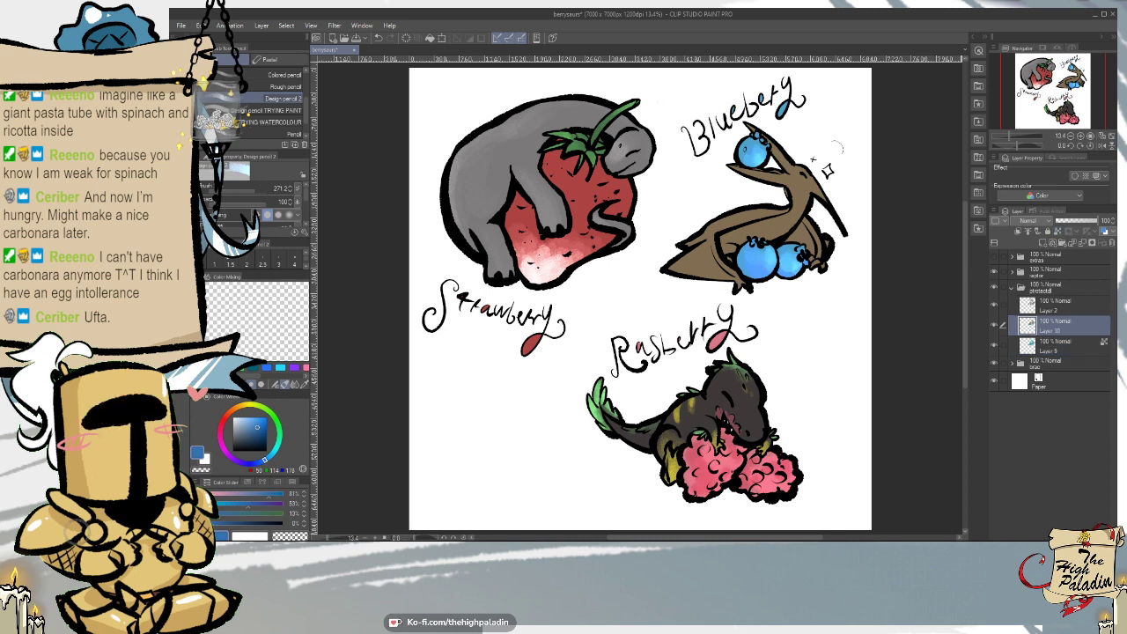
right_click(800, 186)
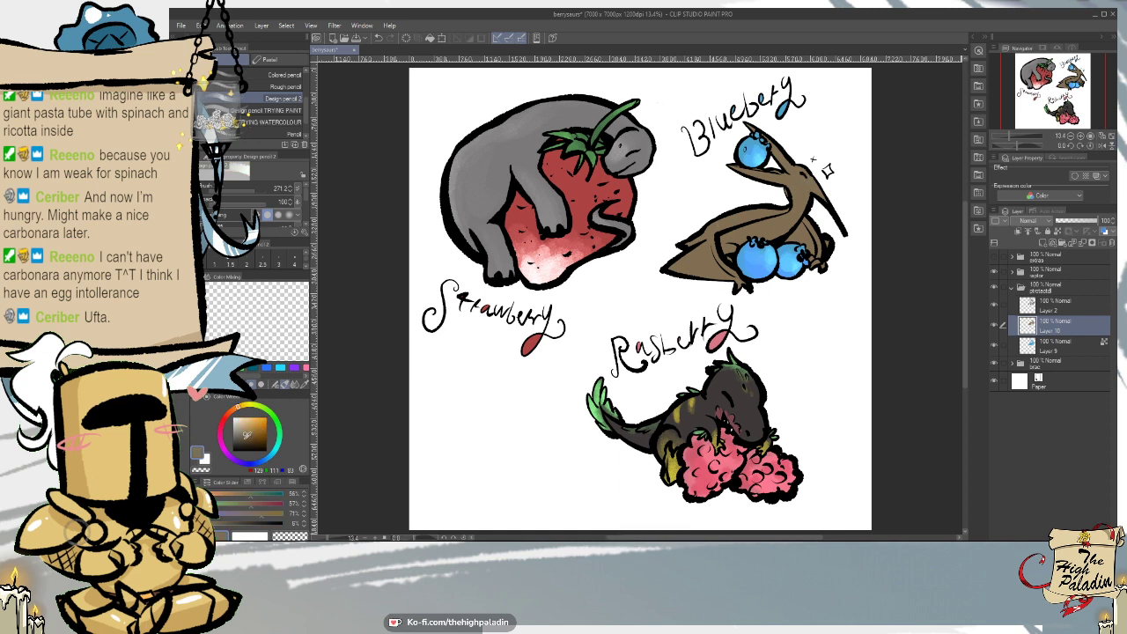
drag(247, 424, 235, 426)
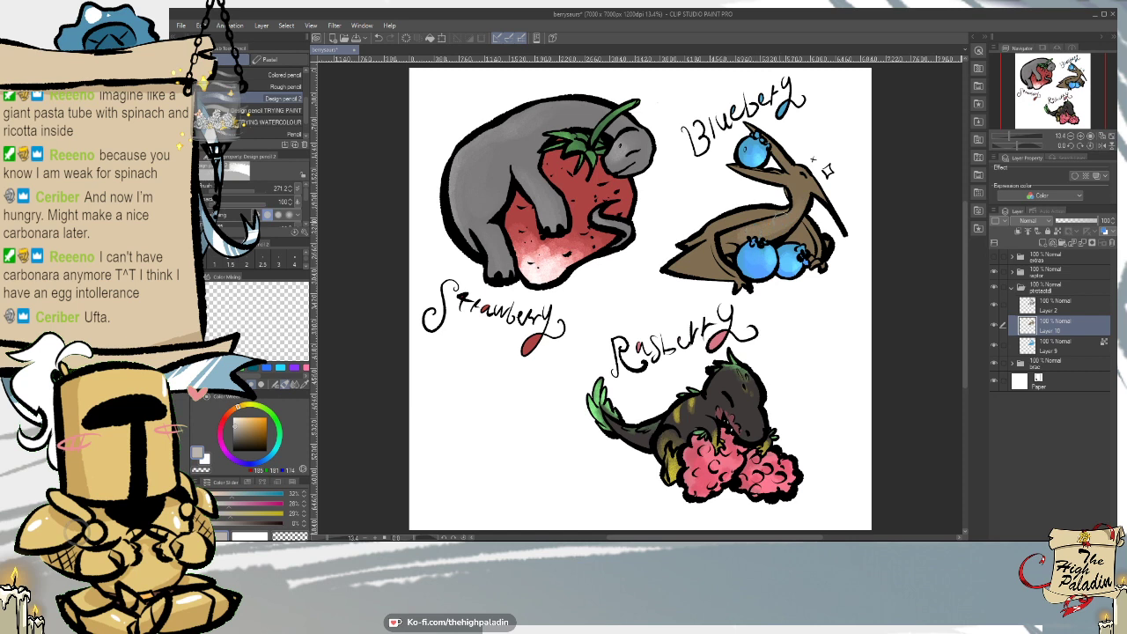
key(ctrl+z)
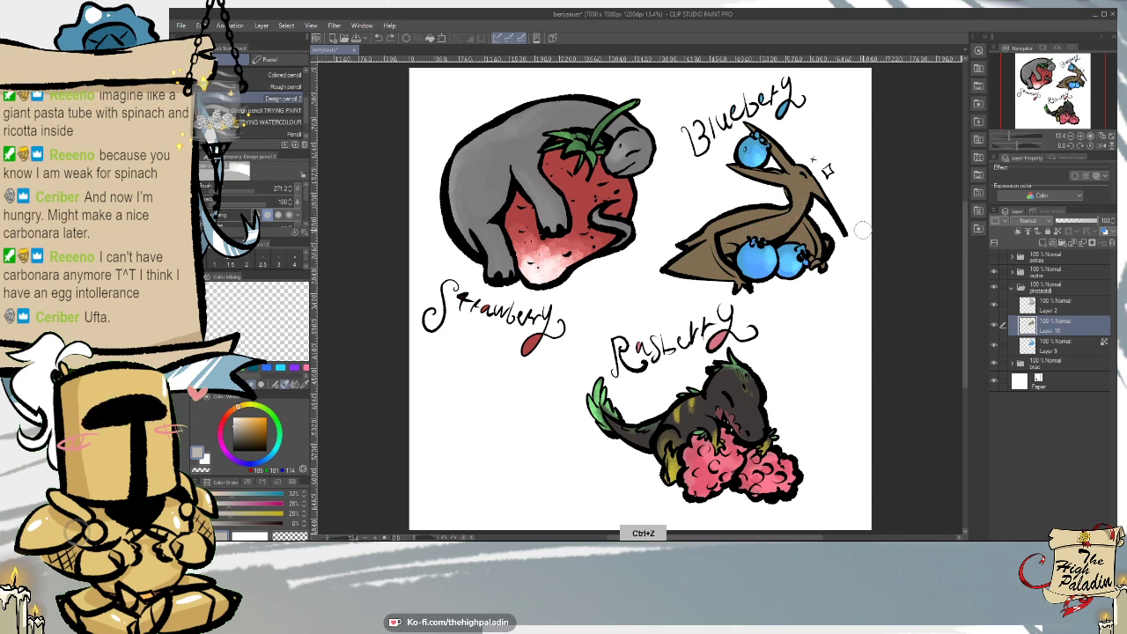
click(1058, 231)
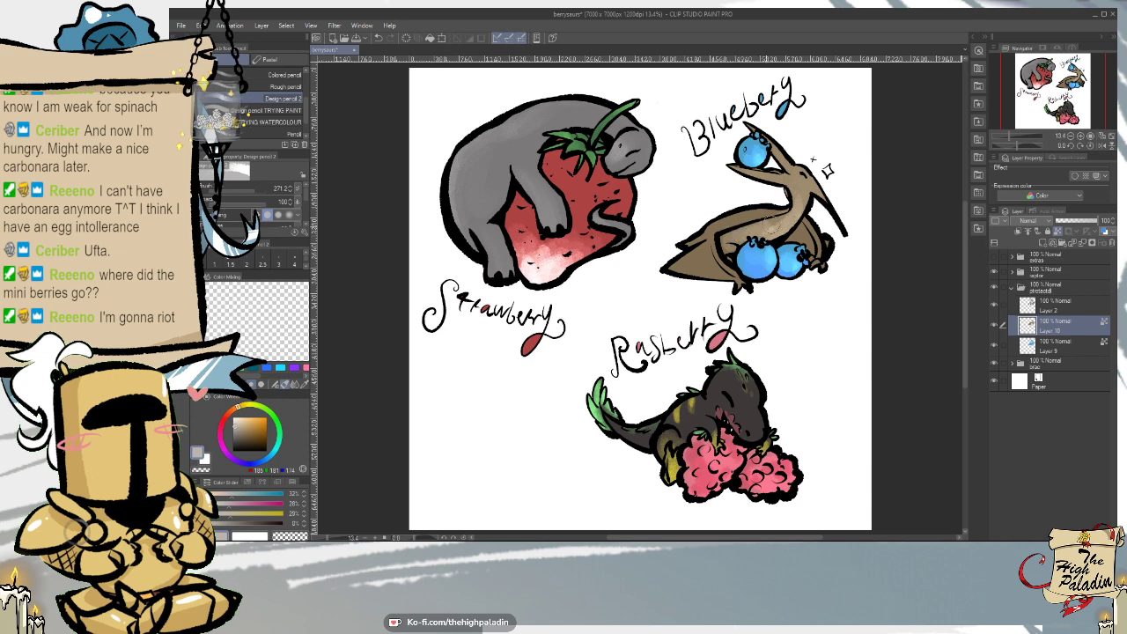
mouse_move(758, 230)
mouse_down()
mouse_move(732, 236)
mouse_move(732, 248)
mouse_move(797, 218)
mouse_up()
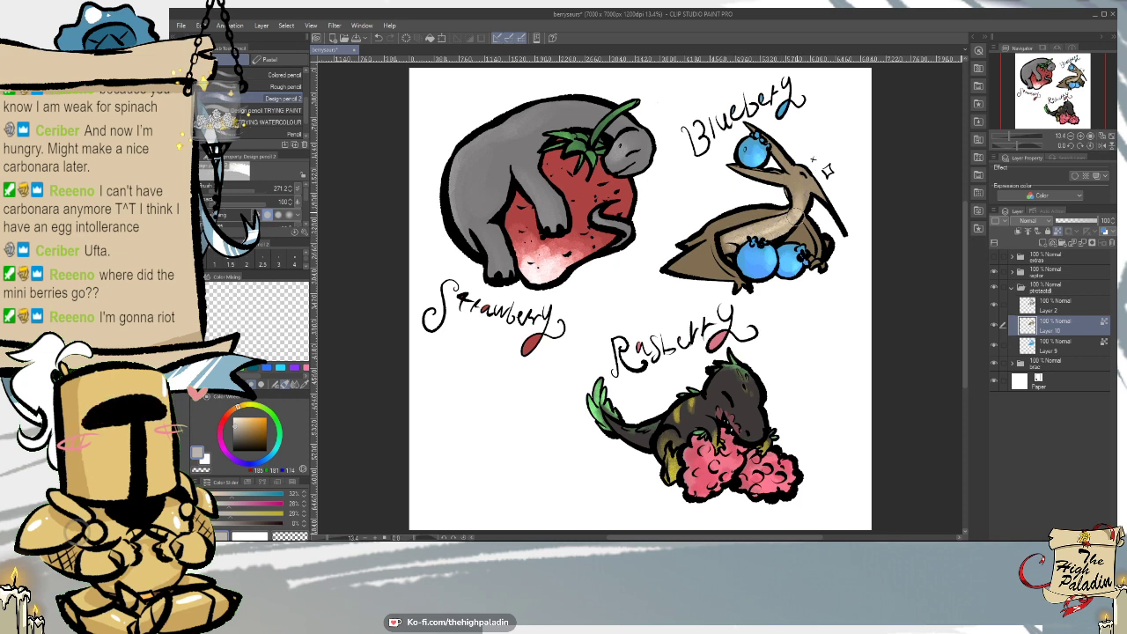
- Highlight the pterodactyl's wing arms, back and beak, and build its head, neck and belly up to white
scroll(788, 188, up, 3)
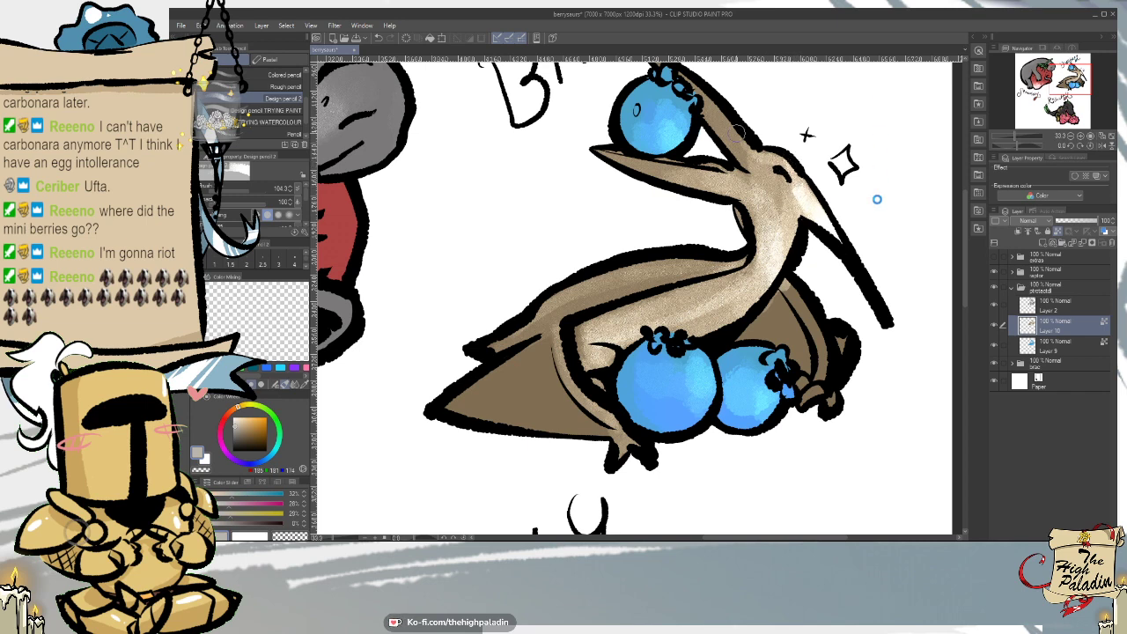
mouse_move(791, 291)
mouse_down()
mouse_move(822, 366)
mouse_move(809, 390)
mouse_move(827, 406)
mouse_up()
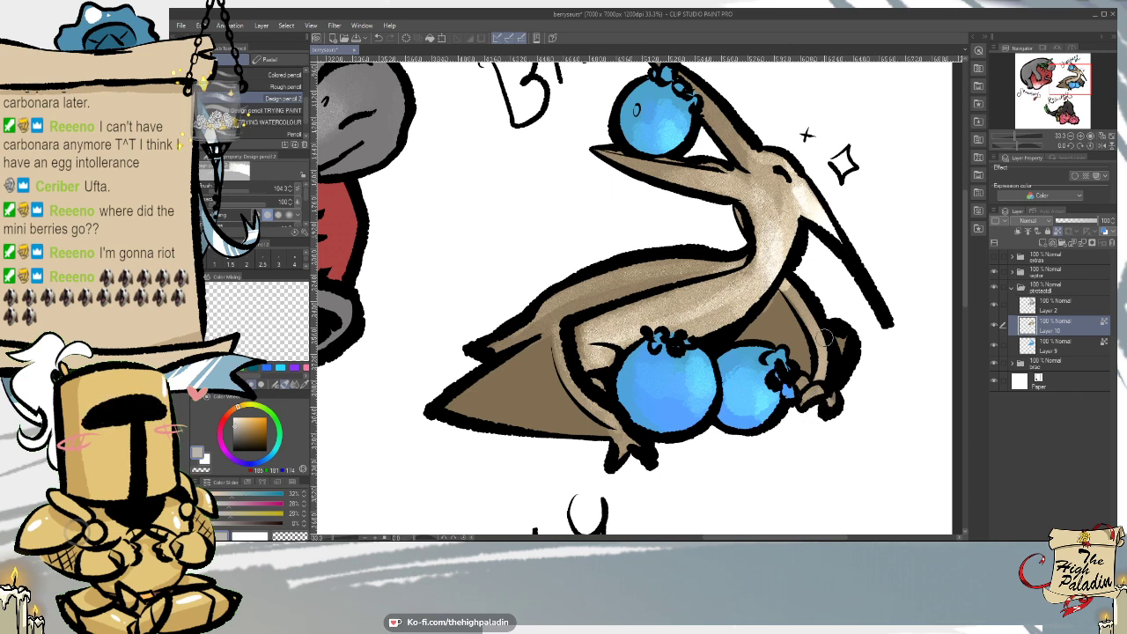
drag(792, 284, 820, 347)
mouse_move(738, 262)
mouse_down()
mouse_move(673, 290)
mouse_move(631, 287)
mouse_up()
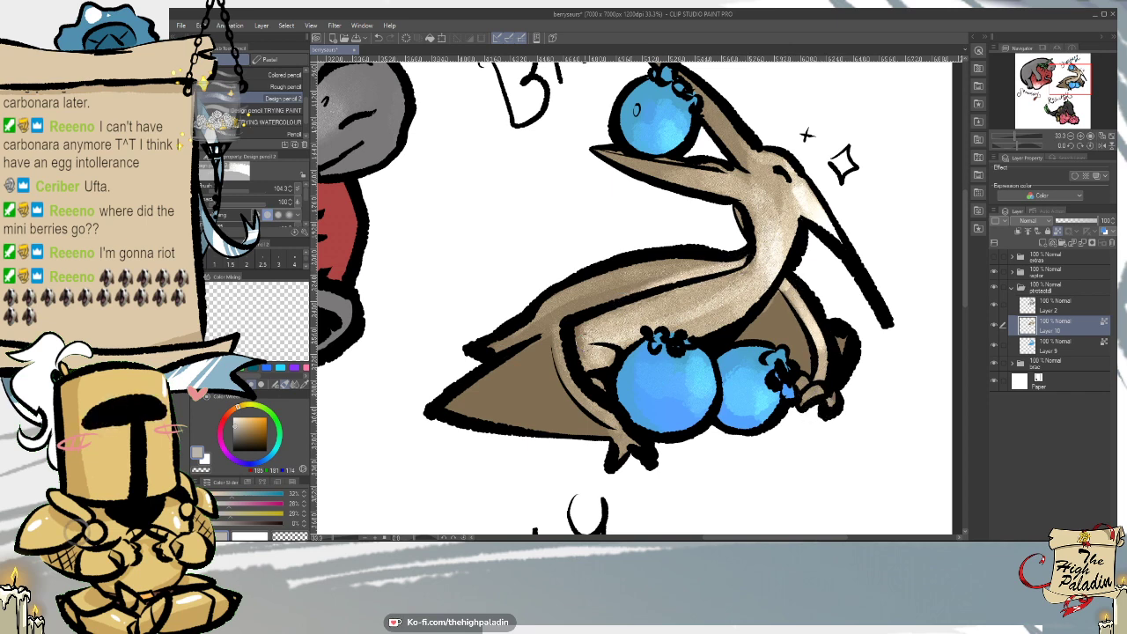
drag(560, 338, 621, 426)
mouse_move(727, 287)
mouse_down()
mouse_move(757, 251)
mouse_move(744, 300)
mouse_move(700, 322)
mouse_move(631, 321)
mouse_move(599, 352)
mouse_move(705, 291)
mouse_move(773, 229)
mouse_move(764, 157)
mouse_move(759, 231)
mouse_move(777, 242)
mouse_move(780, 169)
mouse_move(791, 202)
mouse_move(818, 220)
mouse_move(796, 215)
mouse_move(758, 158)
mouse_move(743, 189)
mouse_move(751, 208)
mouse_move(722, 185)
mouse_move(740, 174)
mouse_move(700, 180)
mouse_up()
drag(740, 117, 735, 154)
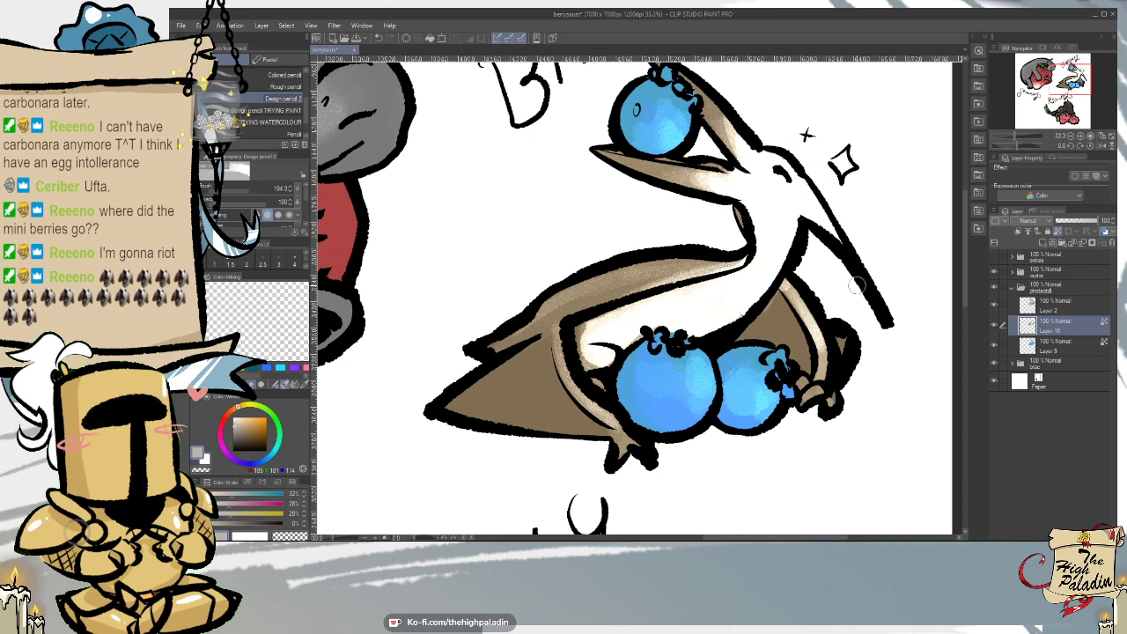
- Paint a brown patch on the pterodactyl's head crest with the Textured pen 2 in the sampled wing brown, then return to the Design pencil 2
right_click(530, 370)
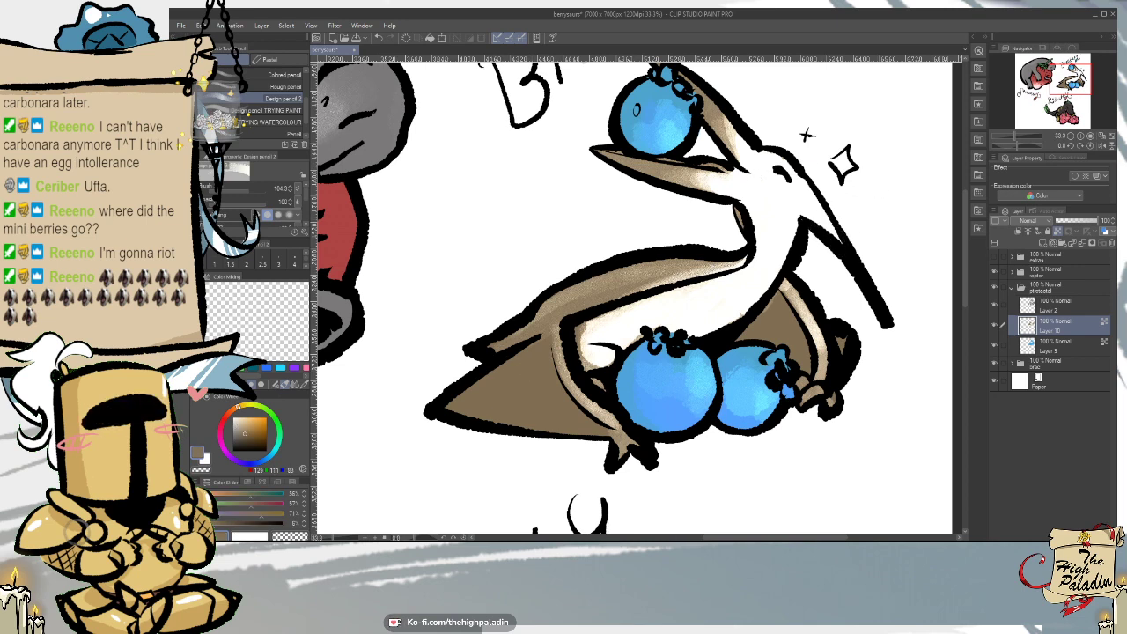
key(p)
mouse_move(830, 226)
mouse_down()
mouse_move(846, 251)
mouse_move(821, 212)
mouse_move(820, 230)
mouse_up()
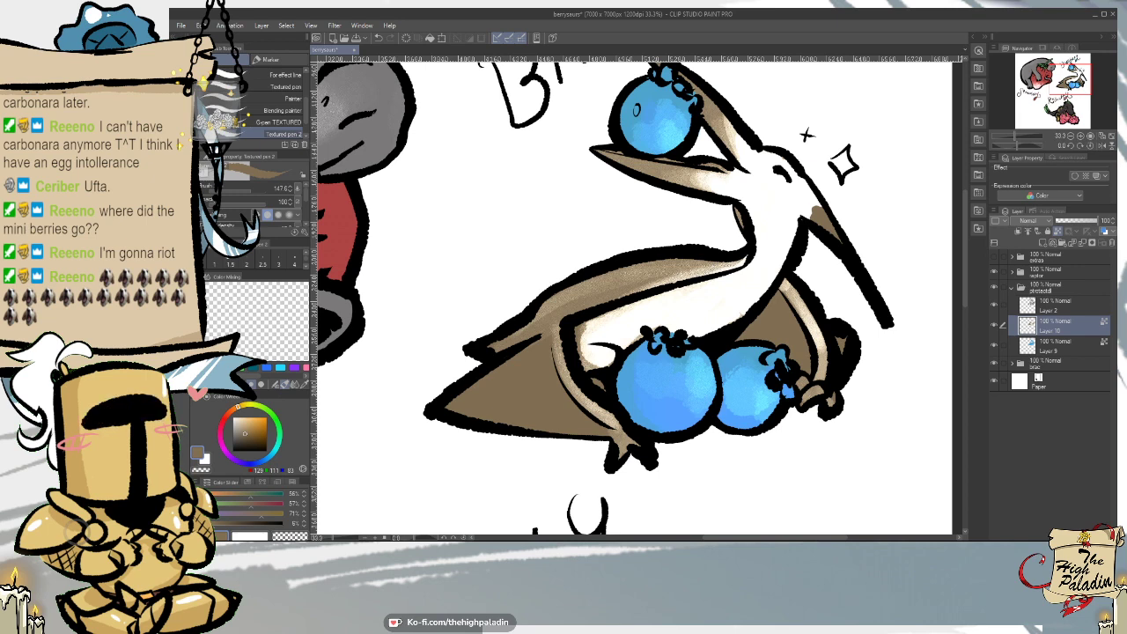
key(p)
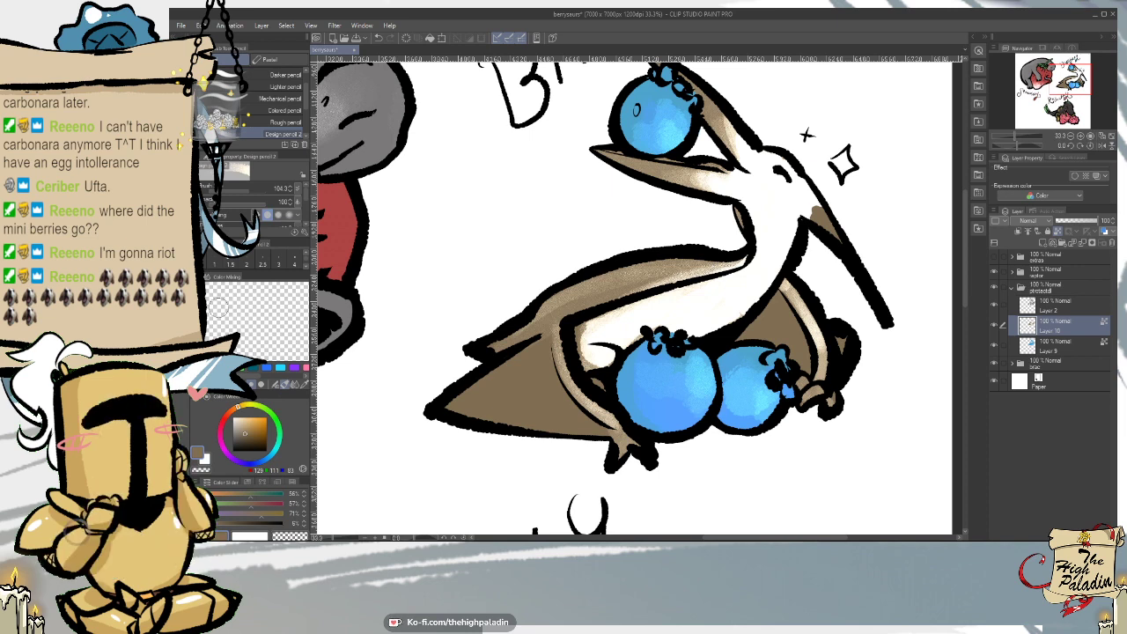
- Show the hidden folder with the small berry sketches and bring Cerberry and Puppyberry into close view
scroll(462, 446, down, 3)
drag(723, 537, 654, 537)
drag(965, 319, 965, 324)
scroll(965, 326, down, 3)
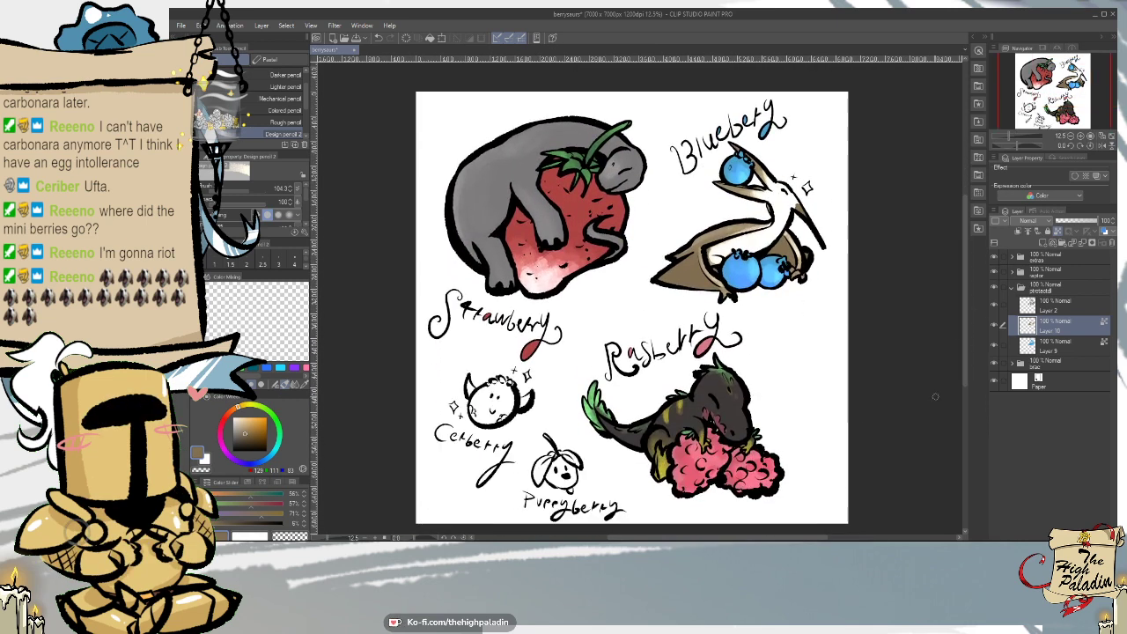
scroll(967, 317, down, 2)
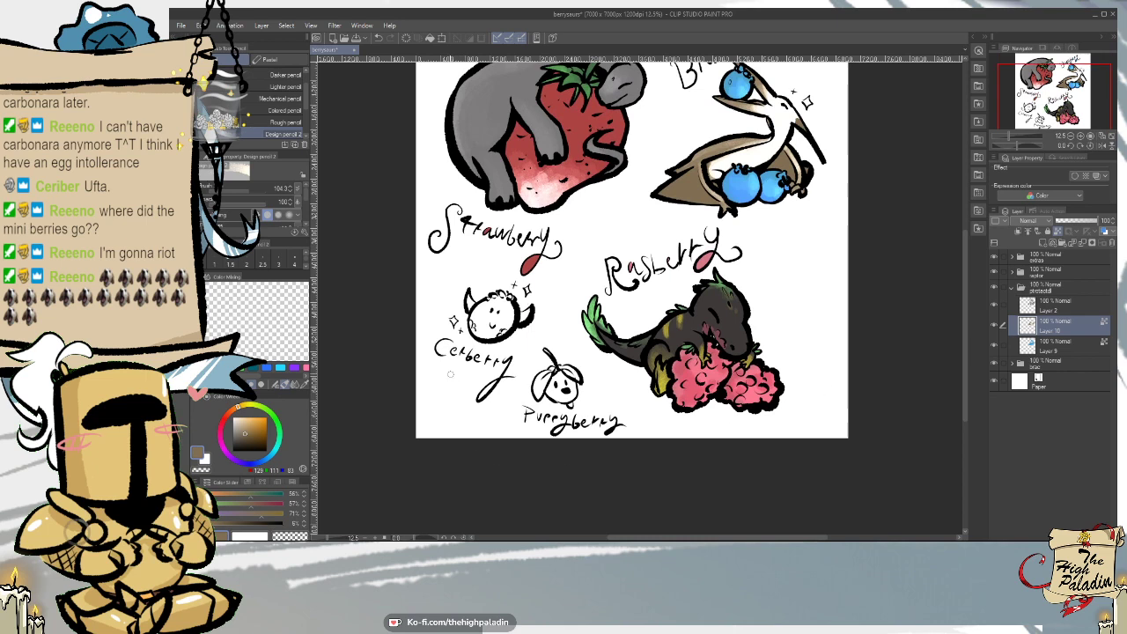
scroll(450, 374, up, 2)
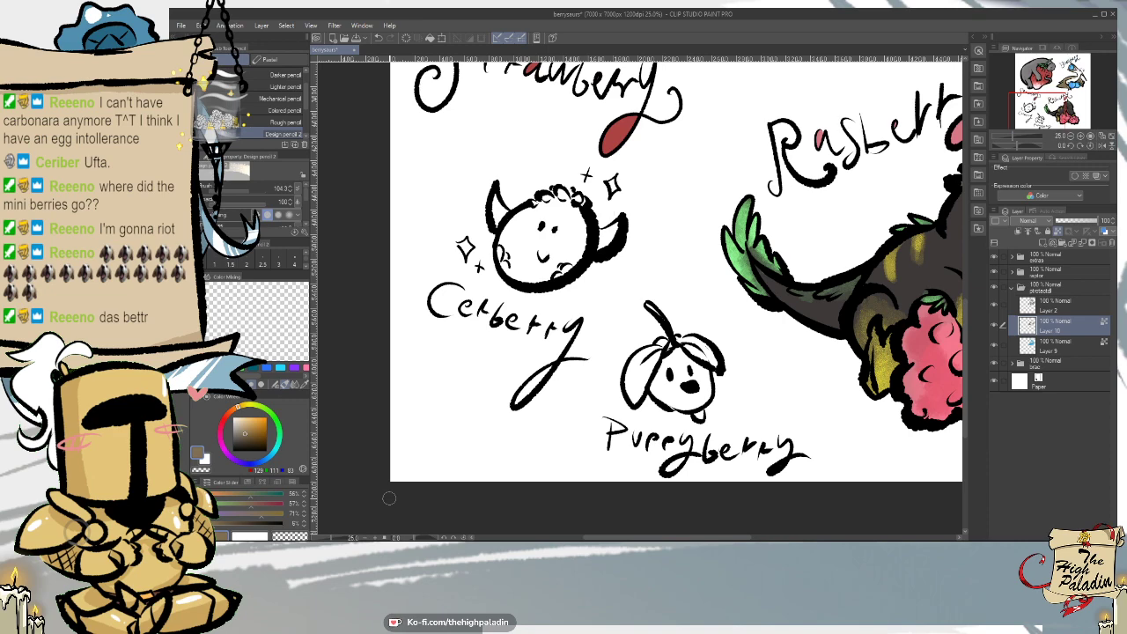
- Hide the folder with the small berry sketches and bring the blueberry pterodactyl into close view
click(998, 256)
scroll(616, 441, up, 5)
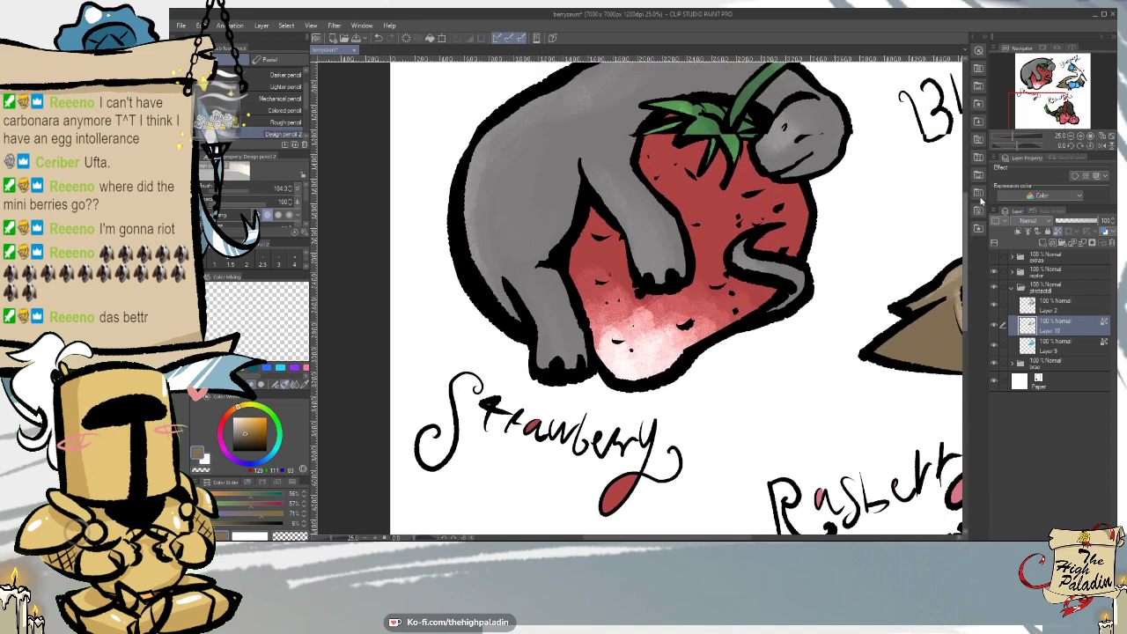
drag(607, 539, 689, 543)
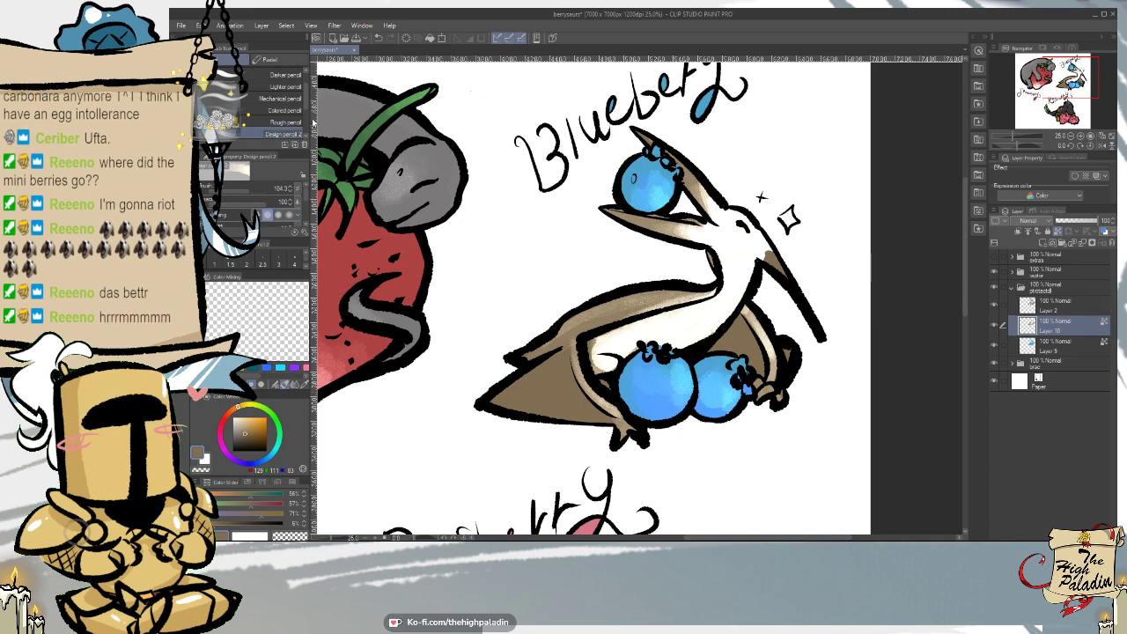
- Try brown shading on the pterodactyl's neck and head with the Rough pencil and with the large Pencil brush, undoing the strokes
scroll(269, 88, down, 5)
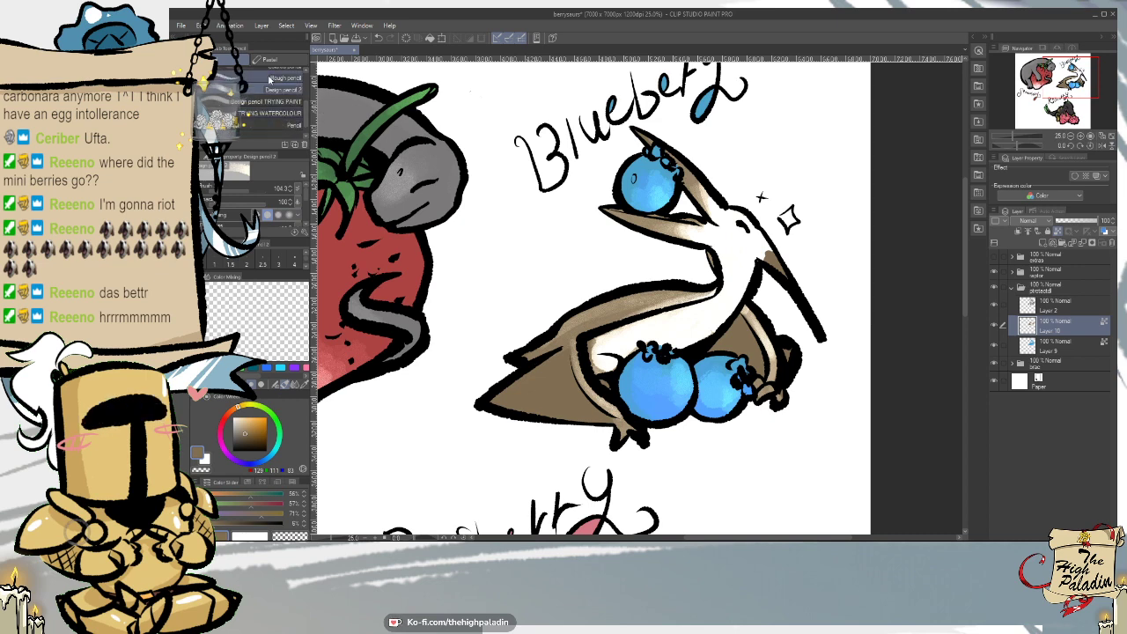
click(270, 79)
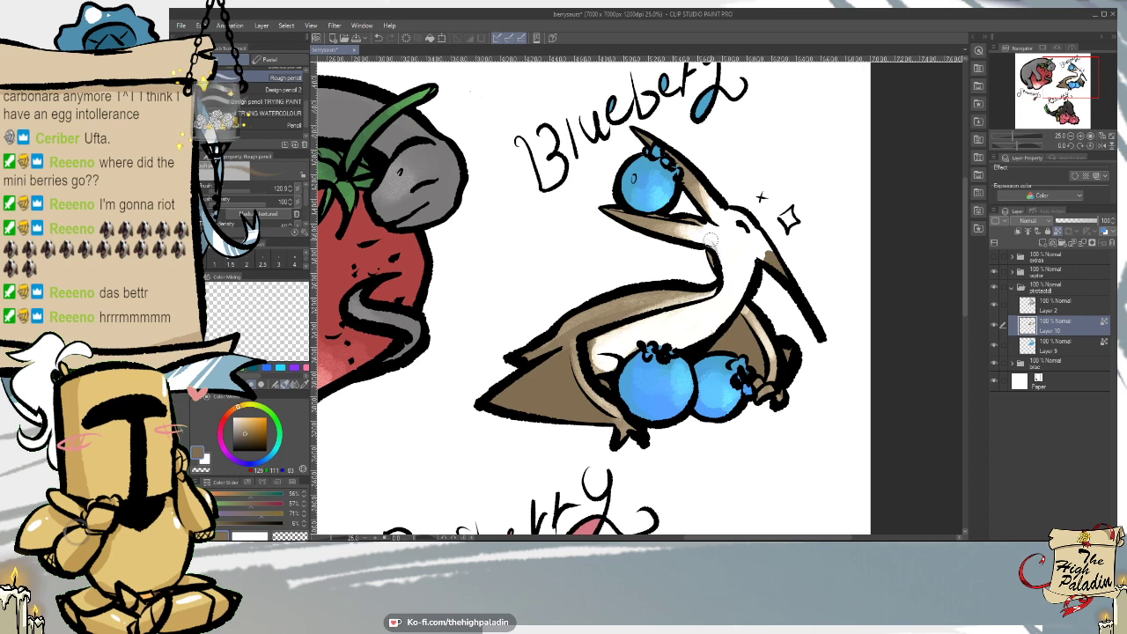
key(ctrl+z)
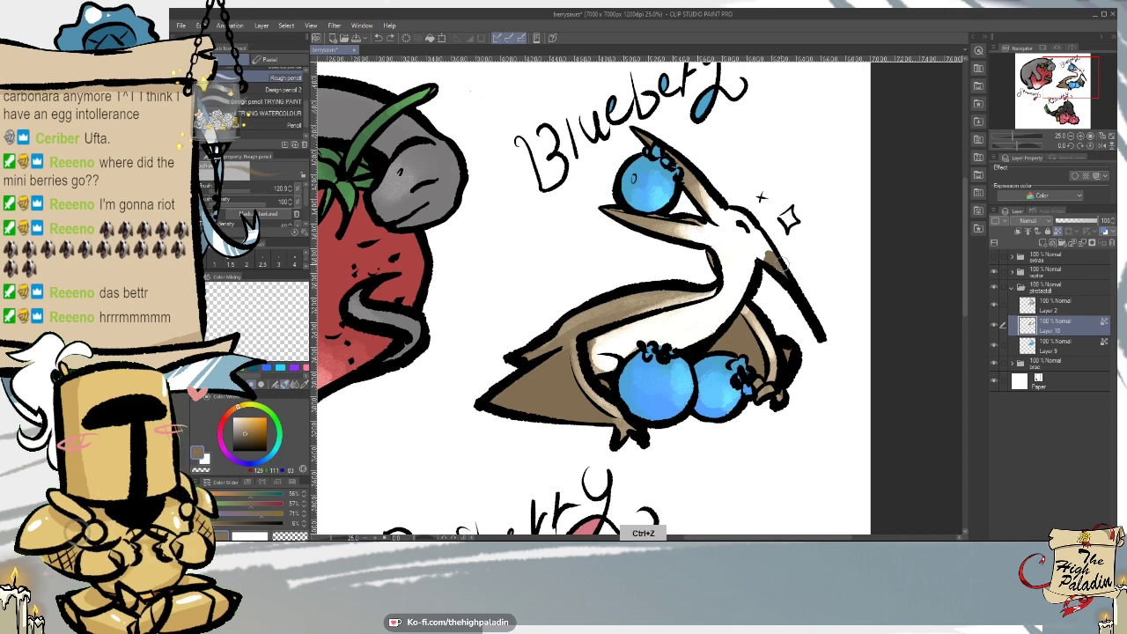
click(286, 125)
drag(255, 190, 264, 190)
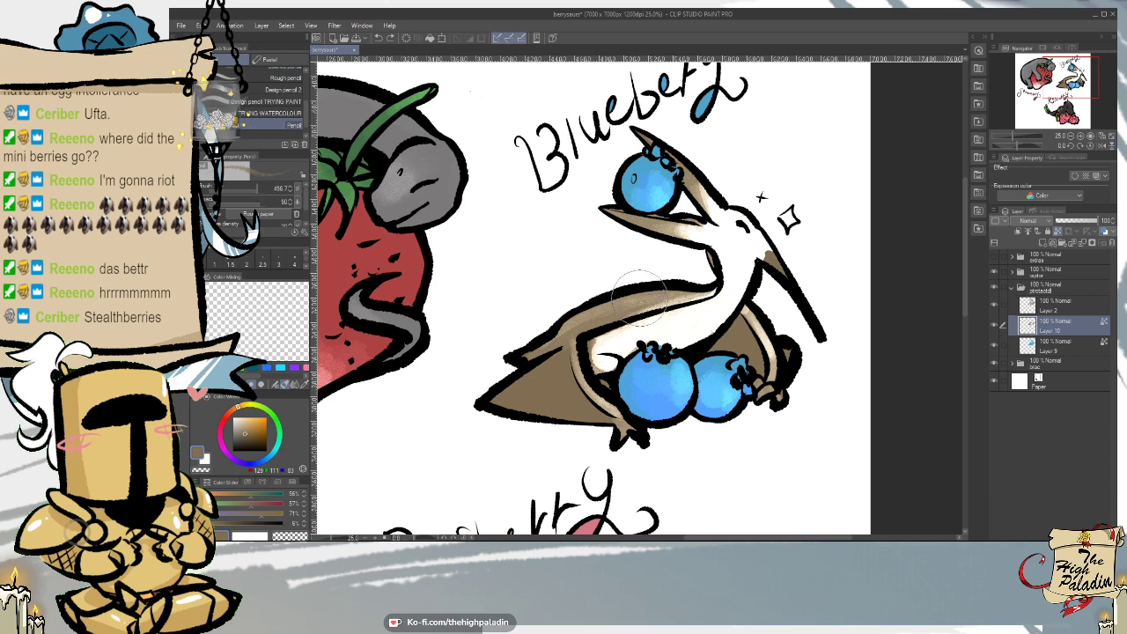
mouse_move(713, 245)
mouse_down()
mouse_move(724, 273)
mouse_move(700, 250)
mouse_move(724, 261)
mouse_move(723, 289)
mouse_move(725, 252)
mouse_move(705, 303)
mouse_move(716, 298)
mouse_move(649, 331)
mouse_move(733, 310)
mouse_move(731, 272)
mouse_move(716, 325)
mouse_move(737, 275)
mouse_move(739, 308)
mouse_move(757, 285)
mouse_move(792, 290)
mouse_up()
key(ctrl+z)
key(ctrl+z)
key(ctrl+z)
key(ctrl+z)
key(ctrl+z)
key(ctrl+z)
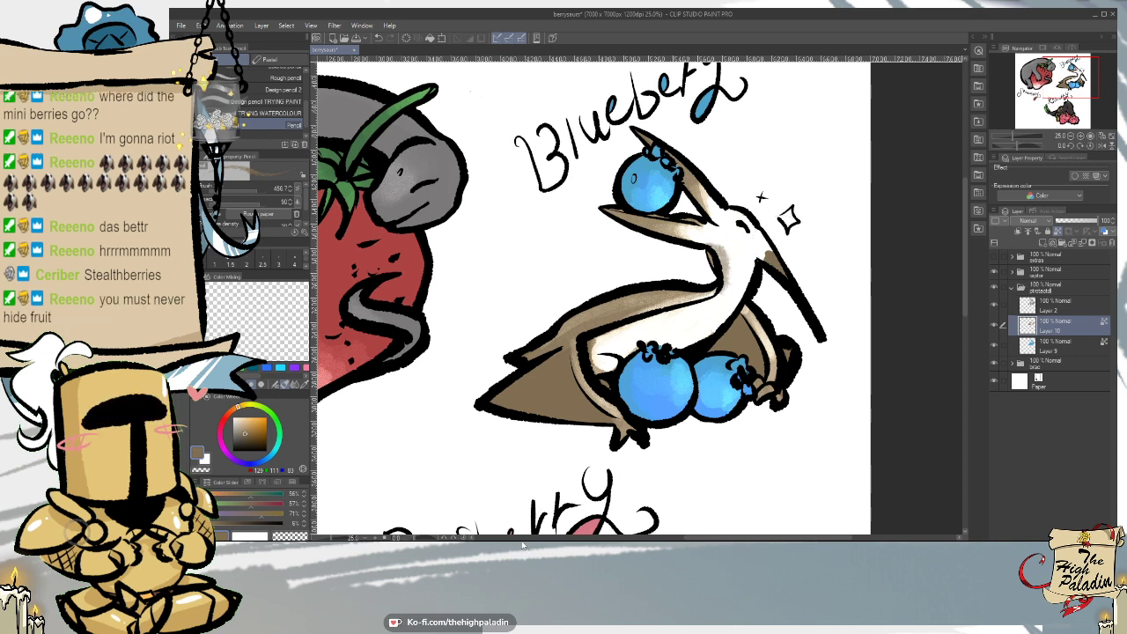
- Sample the off-white of the pterodactyl's neck and try broad streaks across its large wing membrane, undoing them
right_click(747, 253)
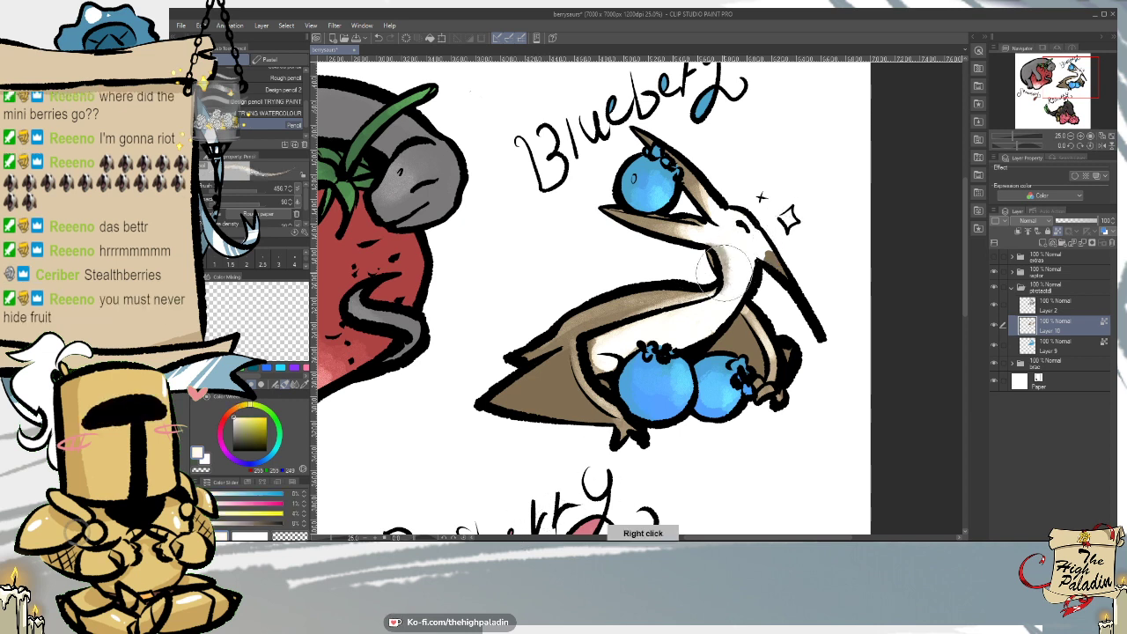
mouse_move(546, 368)
mouse_down()
mouse_move(512, 398)
mouse_move(569, 349)
mouse_move(531, 398)
mouse_up()
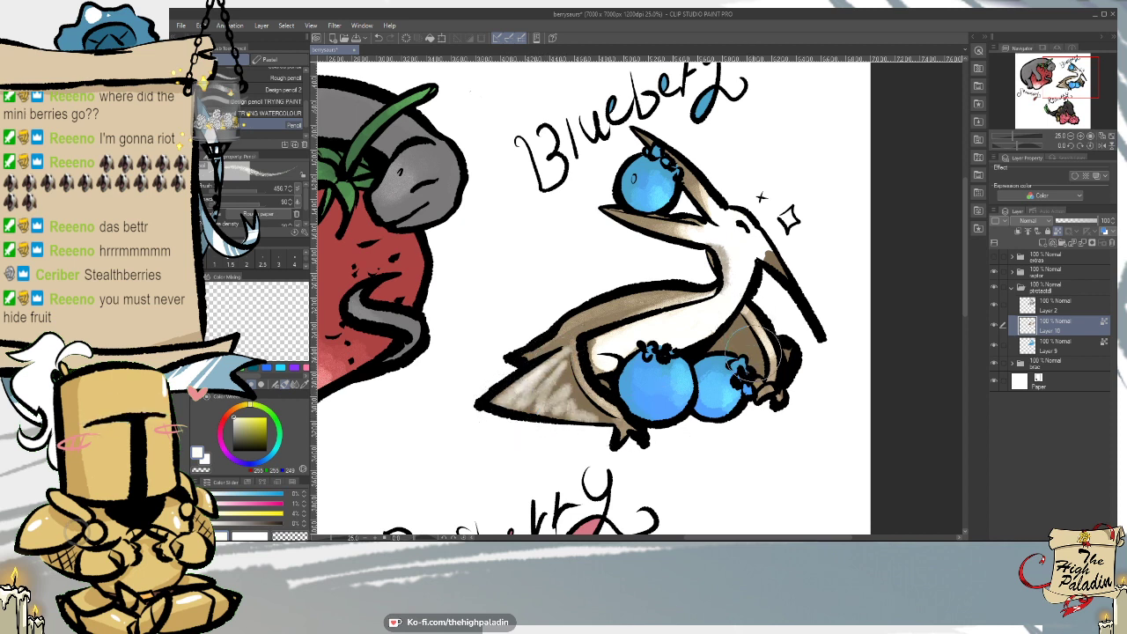
key(ctrl+z)
key(ctrl+z)
key(ctrl+z)
- Paint fanned off-white streaks along the membranes of both pterodactyl wings with the Pencil
mouse_move(566, 359)
mouse_down()
mouse_move(539, 411)
mouse_move(550, 388)
mouse_move(555, 398)
mouse_move(585, 396)
mouse_move(578, 415)
mouse_move(591, 401)
mouse_up()
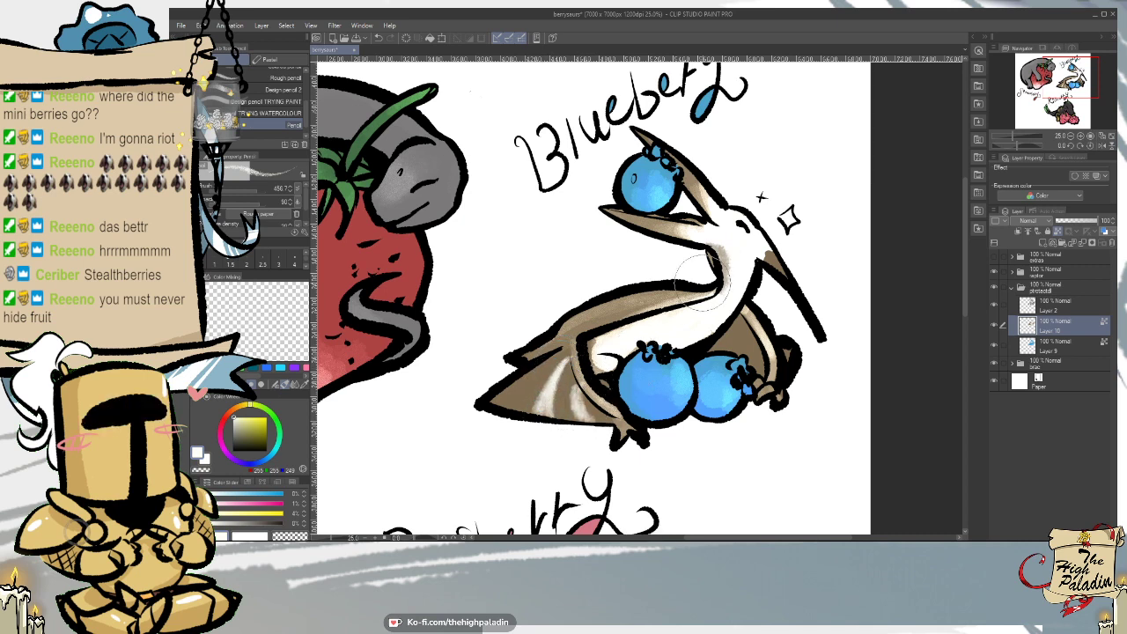
mouse_move(556, 340)
mouse_down()
mouse_move(498, 403)
mouse_move(562, 355)
mouse_move(550, 380)
mouse_up()
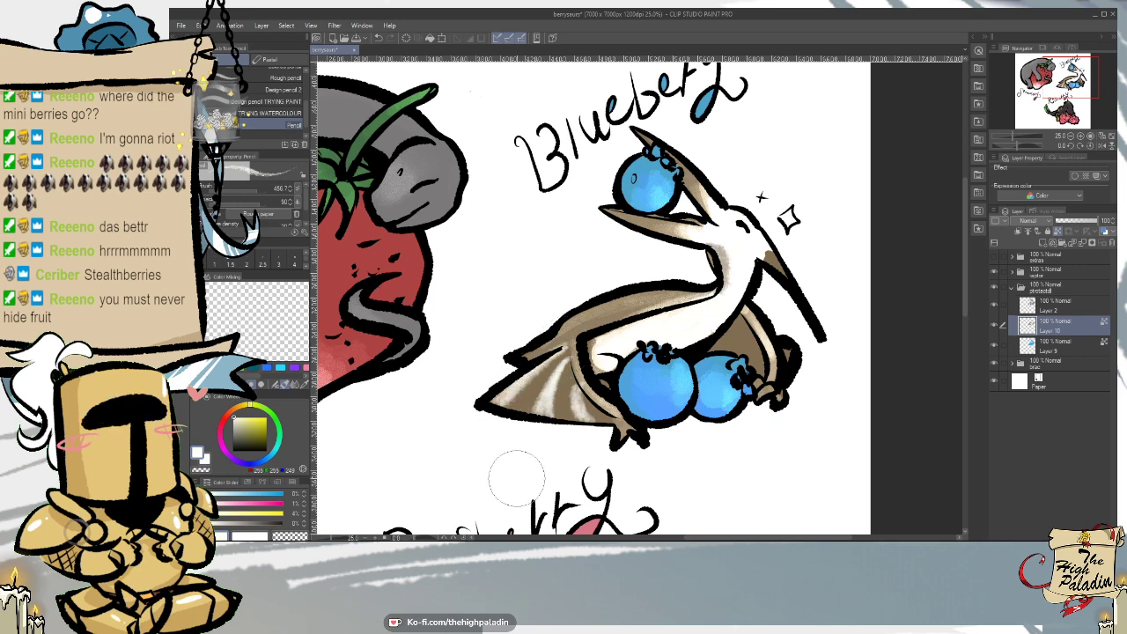
mouse_move(749, 317)
mouse_down()
mouse_move(761, 372)
mouse_move(732, 326)
mouse_up()
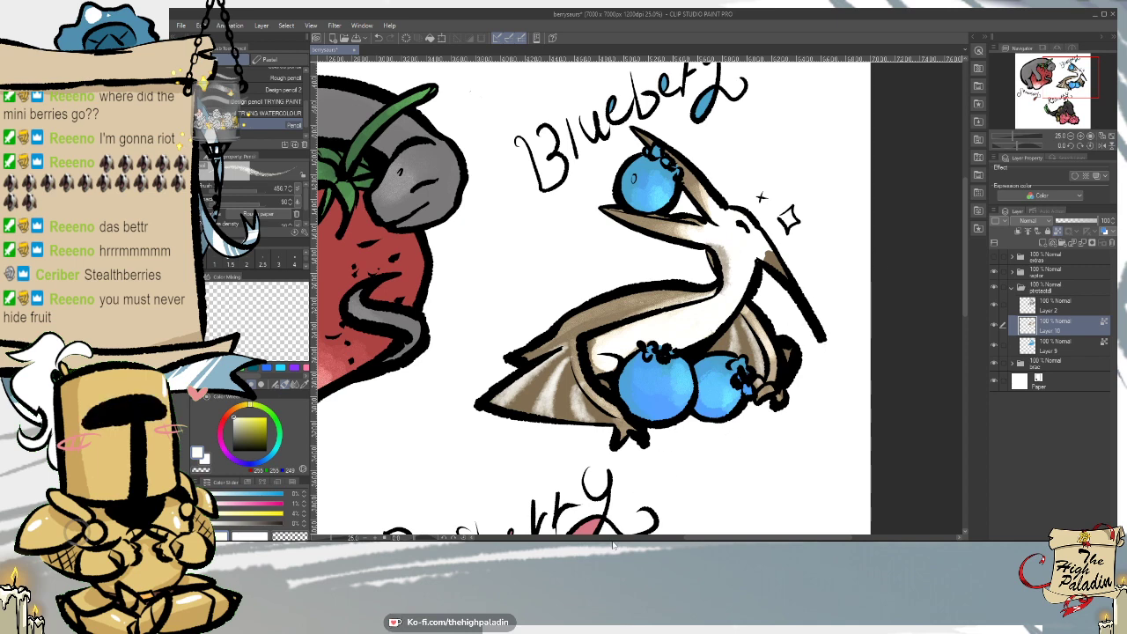
- Add off-white streaks across the brown upper edge of the pterodactyl's wing and back
scroll(475, 488, down, 4)
scroll(480, 493, up, 4)
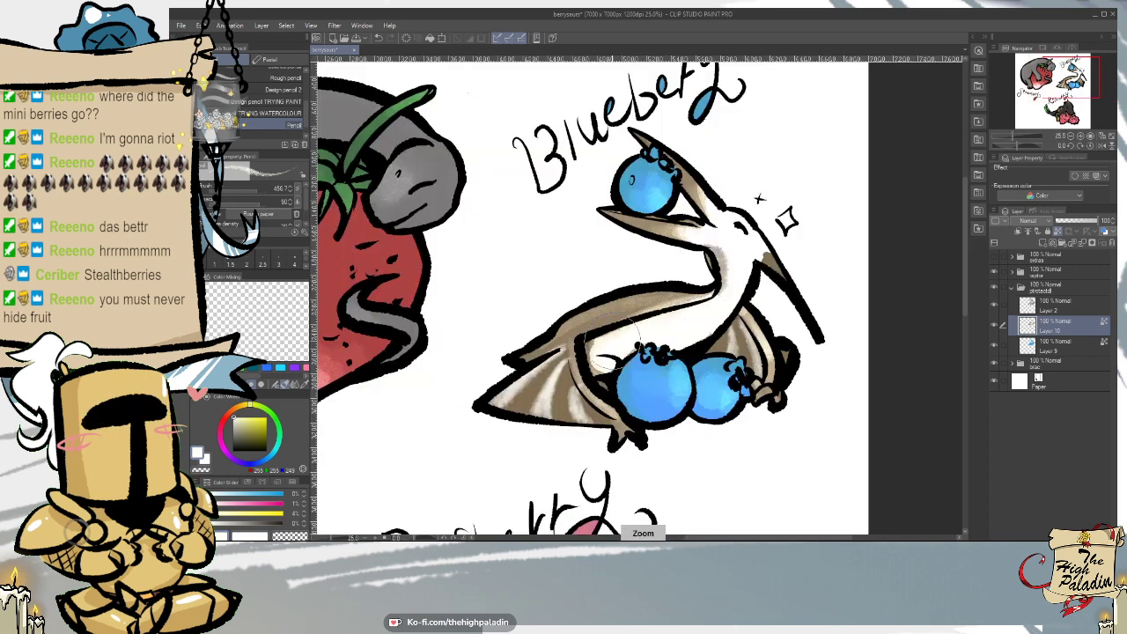
mouse_move(638, 307)
mouse_down()
mouse_move(666, 286)
mouse_move(625, 296)
mouse_move(605, 327)
mouse_move(619, 296)
mouse_move(617, 313)
mouse_move(568, 328)
mouse_up()
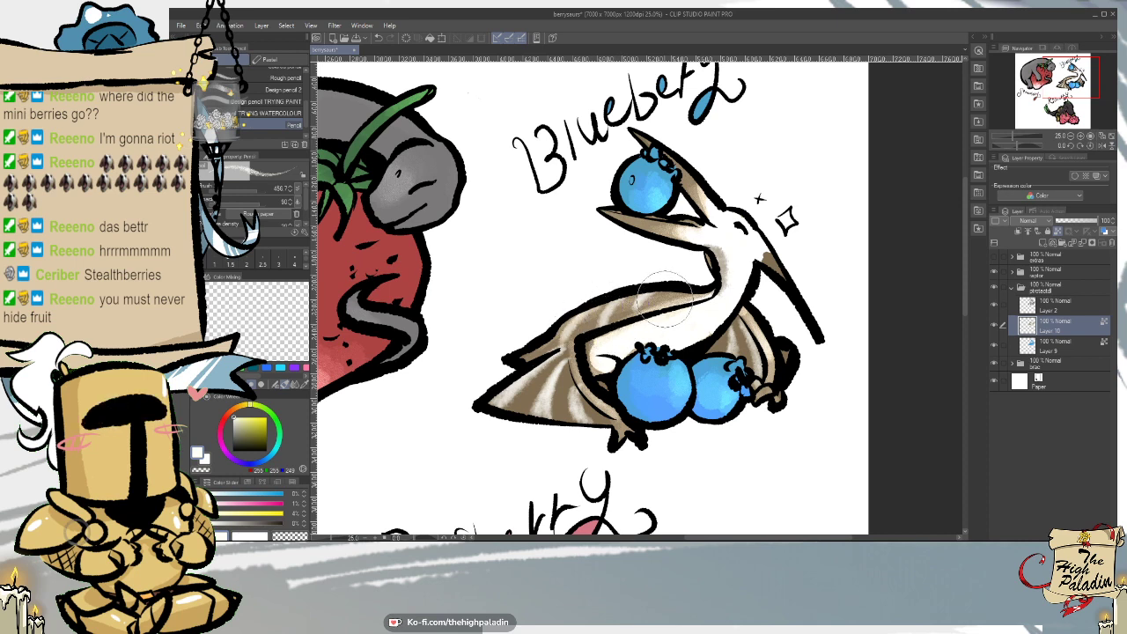
drag(664, 301, 680, 291)
- Undo all the off-white streaks on the pterodactyl's wings and back
key(ctrl+z)
key(ctrl+z)
key(ctrl+z)
key(ctrl+z)
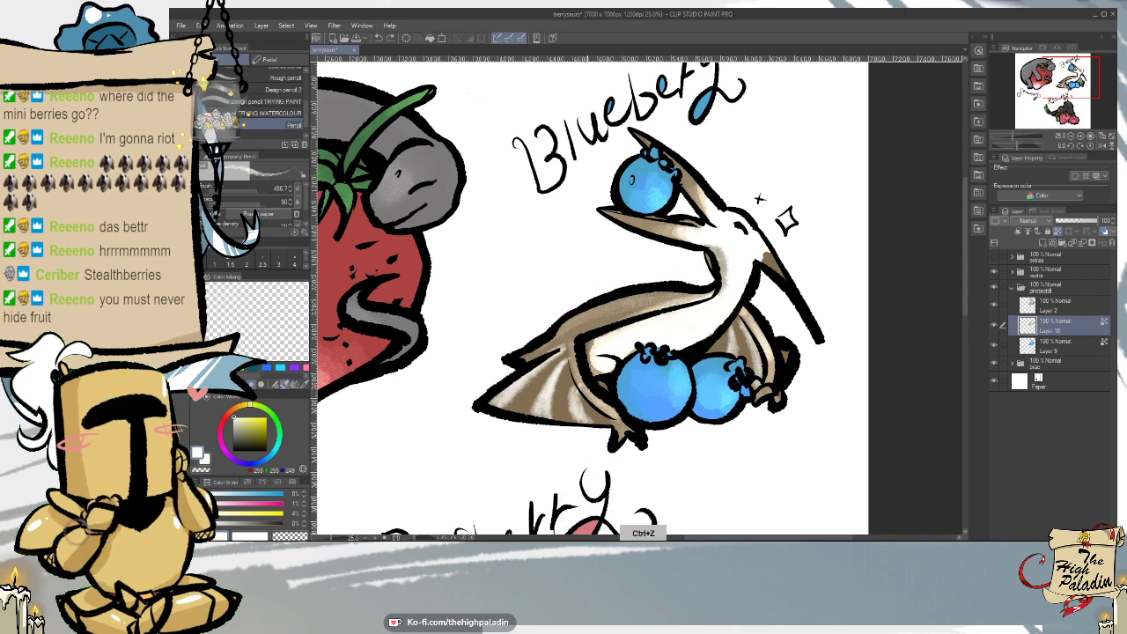
key(ctrl+z)
key(ctrl+z)
key(ctrl+z)
key(ctrl+z)
key(ctrl+z)
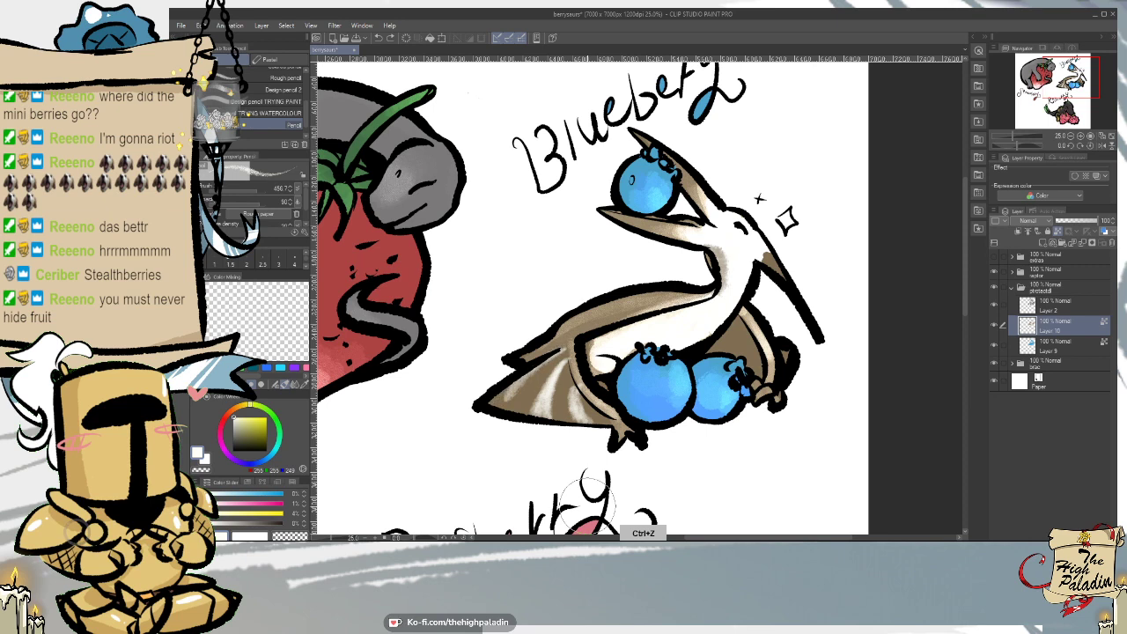
key(ctrl+z)
key(ctrl+z)
key(ctrl+z)
key(ctrl+z)
key(ctrl+z)
key(ctrl+z)
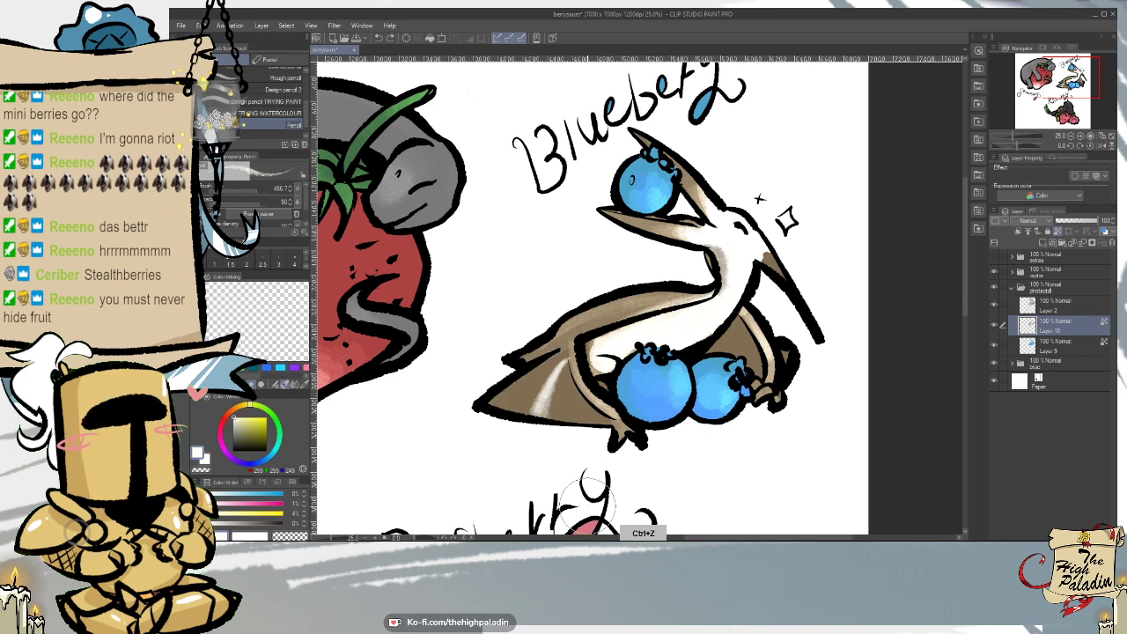
key(ctrl+z)
key(ctrl+z)
key(ctrl+z)
key(ctrl+z)
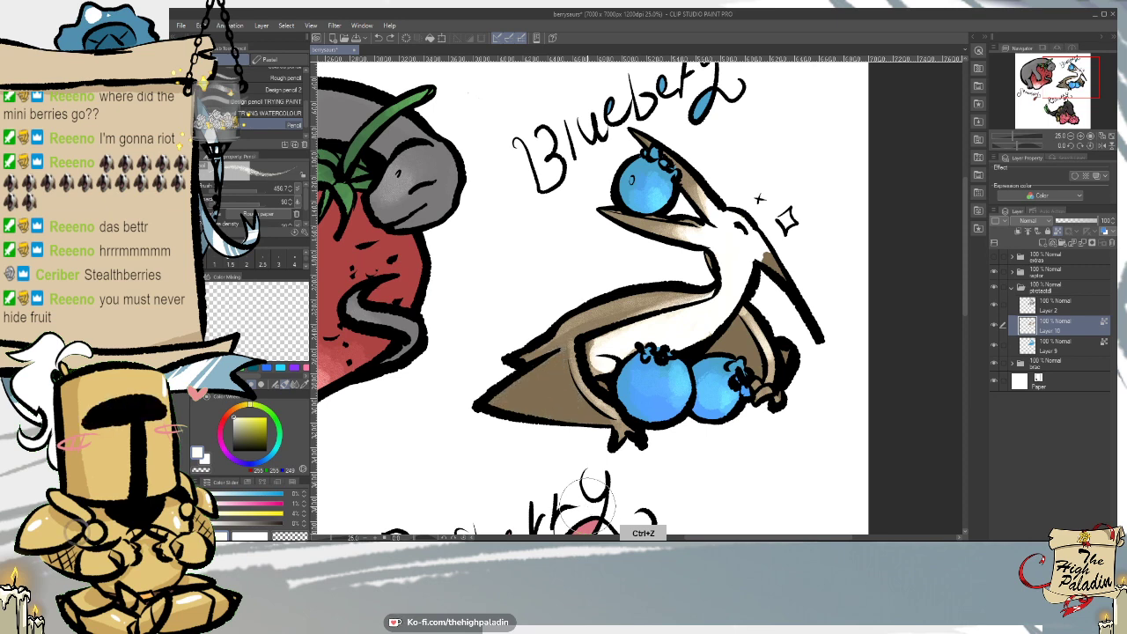
- Mix a soft pink and paint it inside the pterodactyl's open mouth with the Textured pen 2
scroll(634, 455, down, 4)
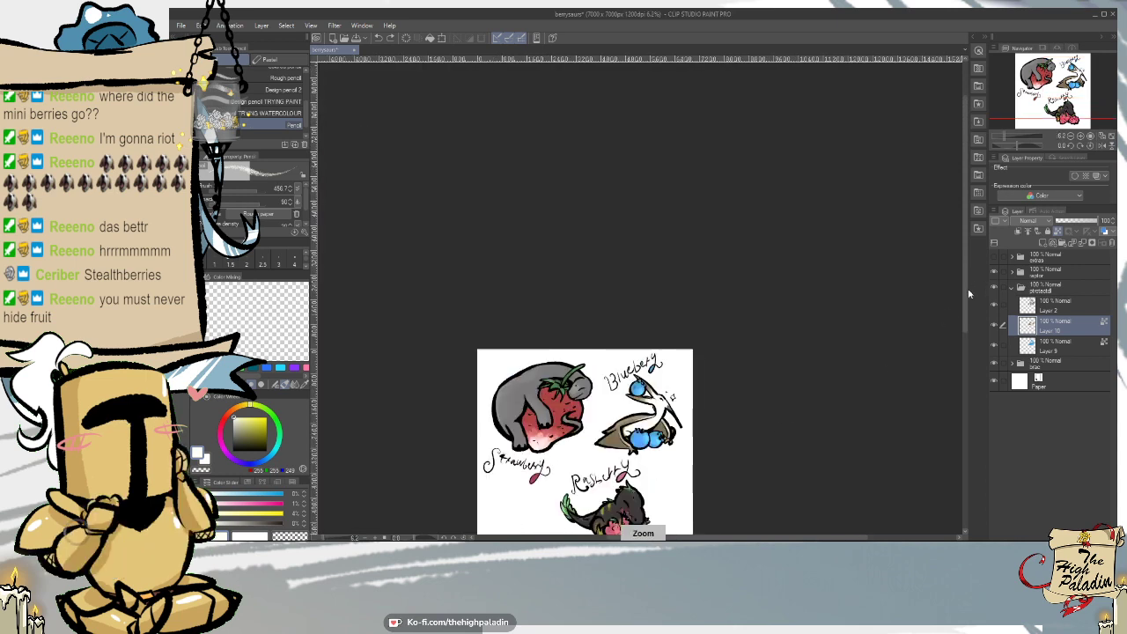
scroll(516, 458, up, 2)
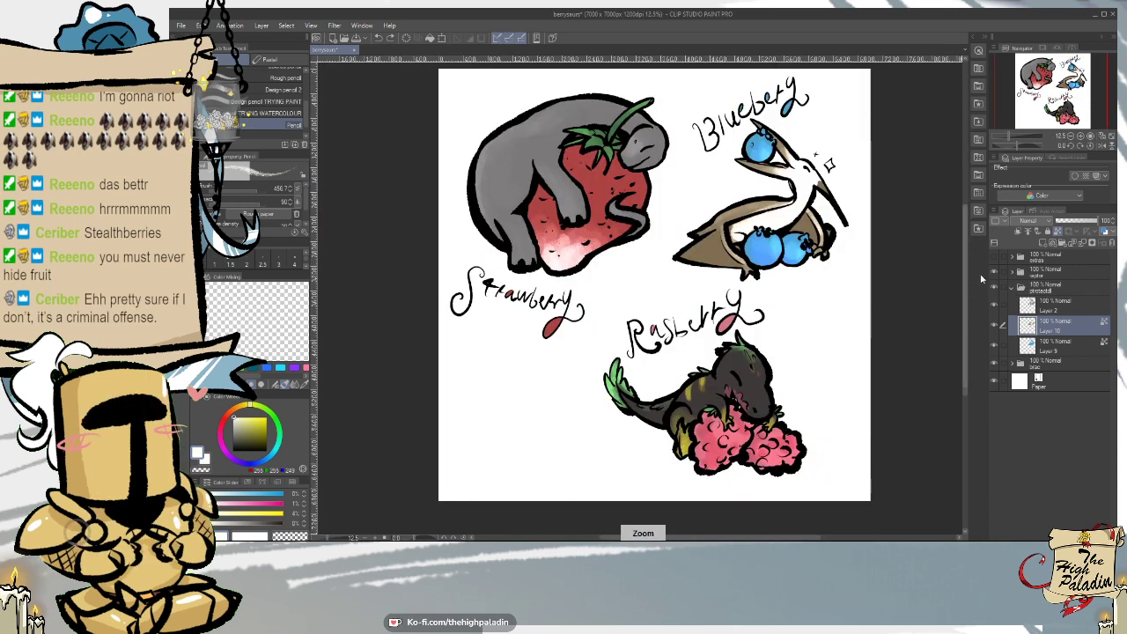
drag(964, 345, 963, 335)
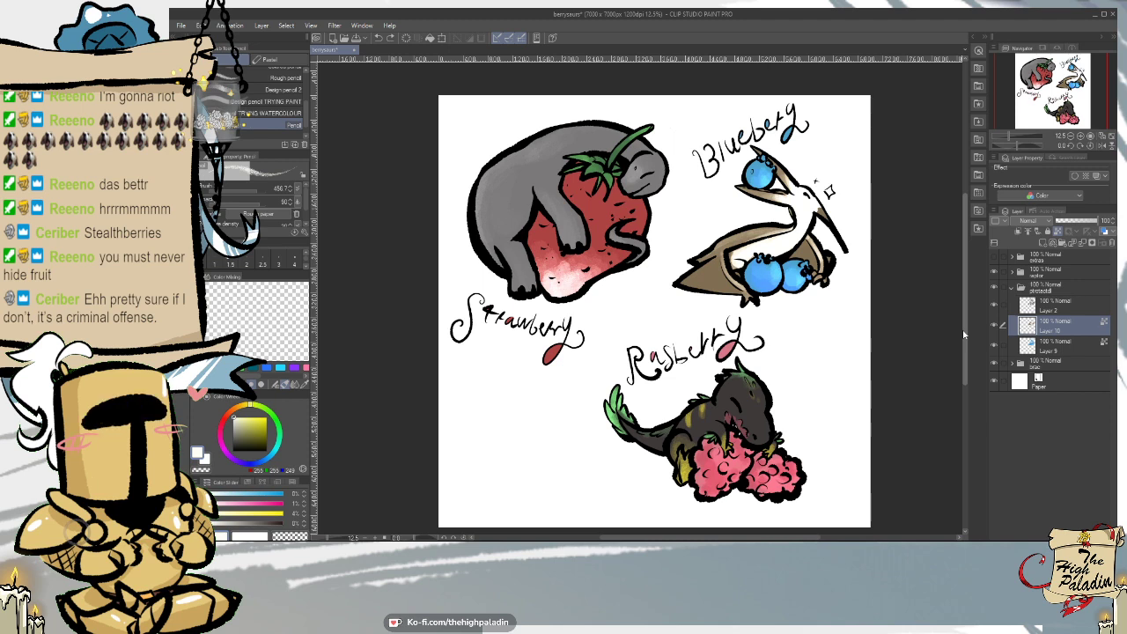
scroll(845, 215, up, 2)
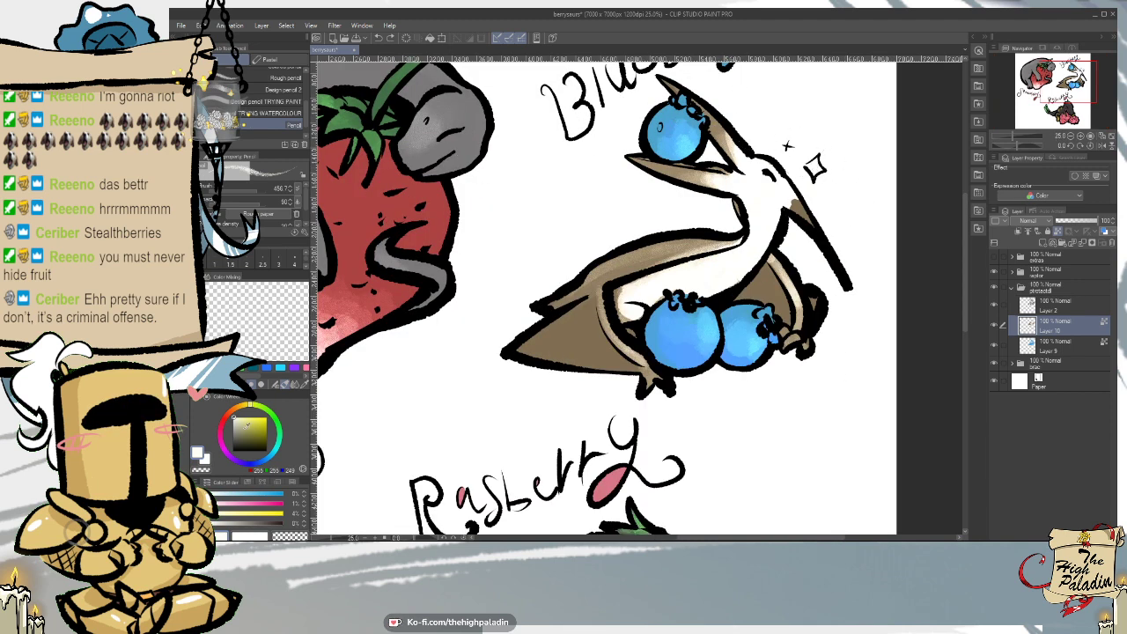
click(223, 425)
drag(254, 418, 243, 421)
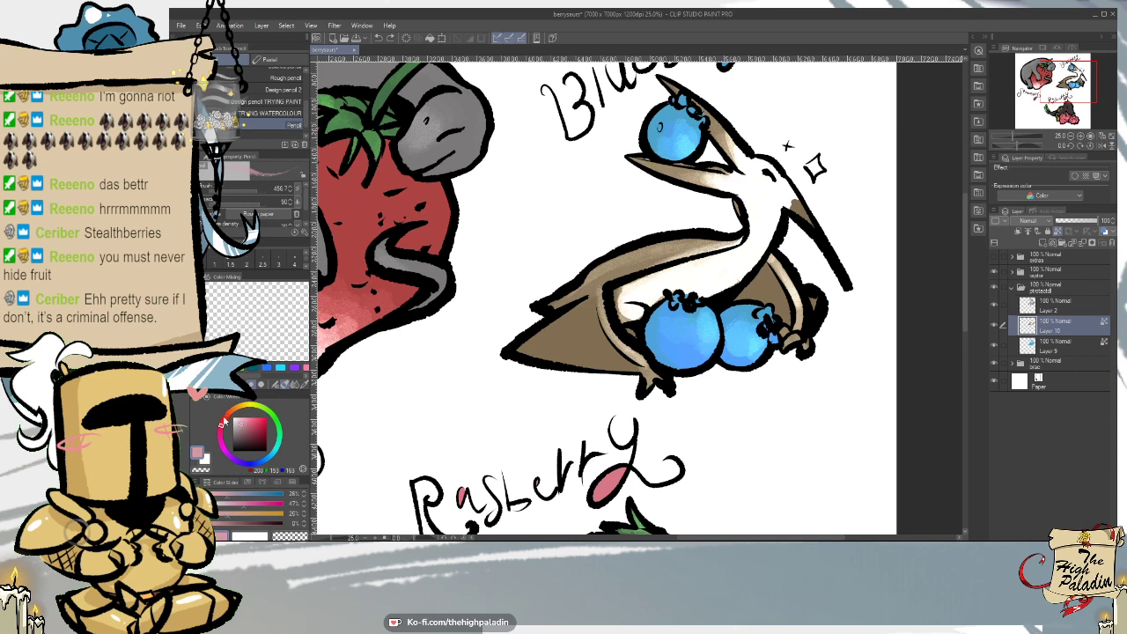
click(250, 416)
scroll(724, 113, up, 1)
key(p)
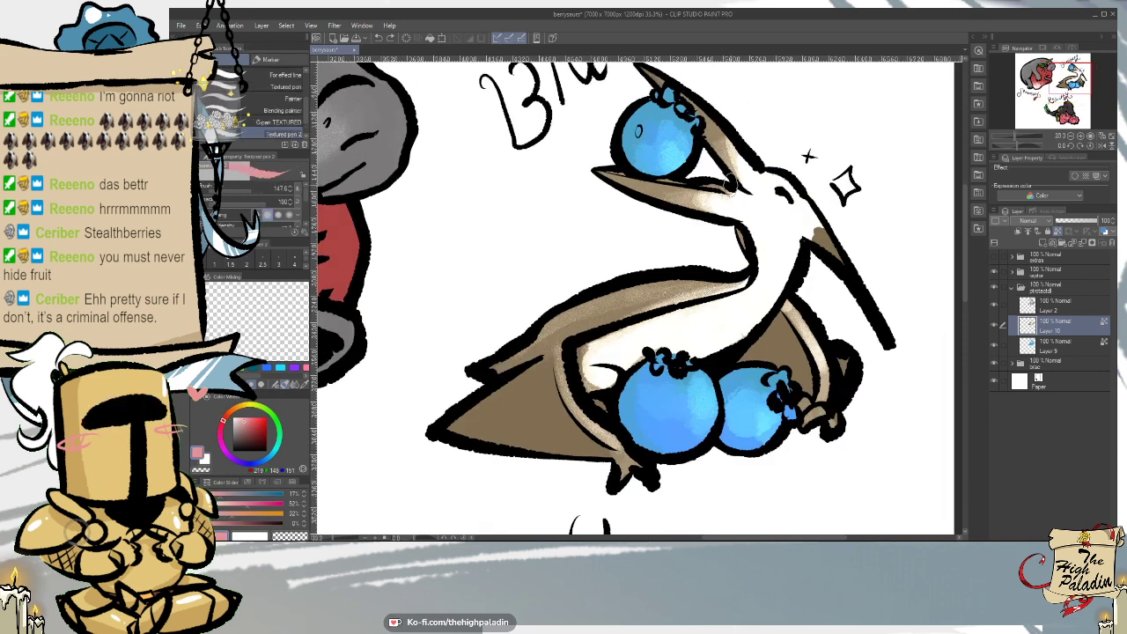
mouse_move(729, 183)
mouse_down()
mouse_move(701, 189)
mouse_move(725, 180)
mouse_up()
- Save the illustration with the whole canvas in view
scroll(607, 469, down, 1)
scroll(873, 367, down, 2)
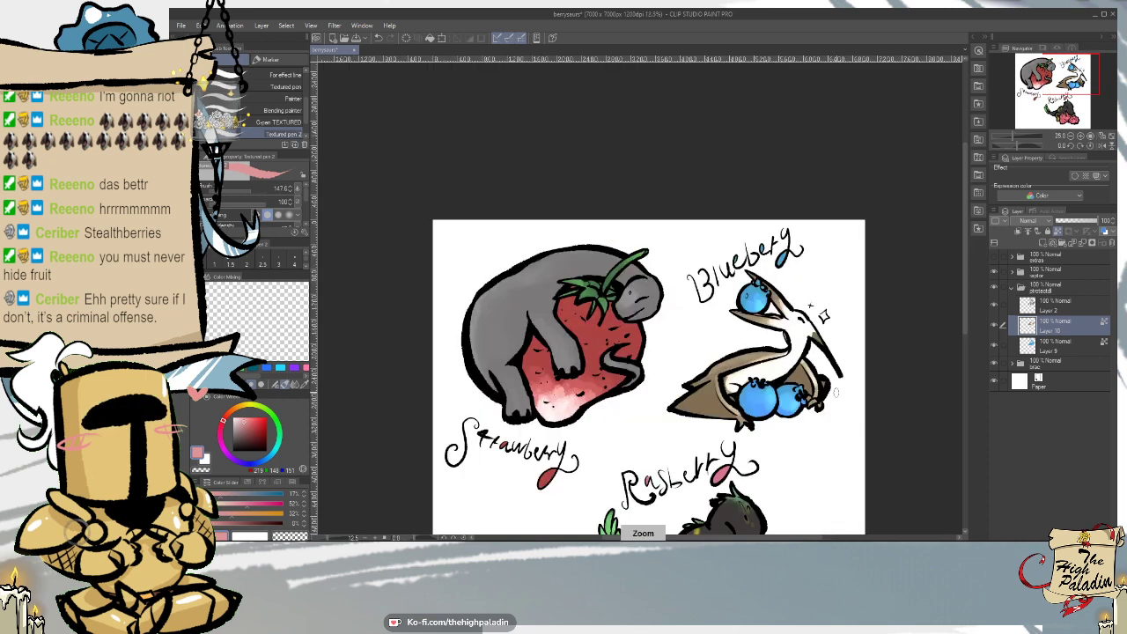
drag(961, 295, 961, 336)
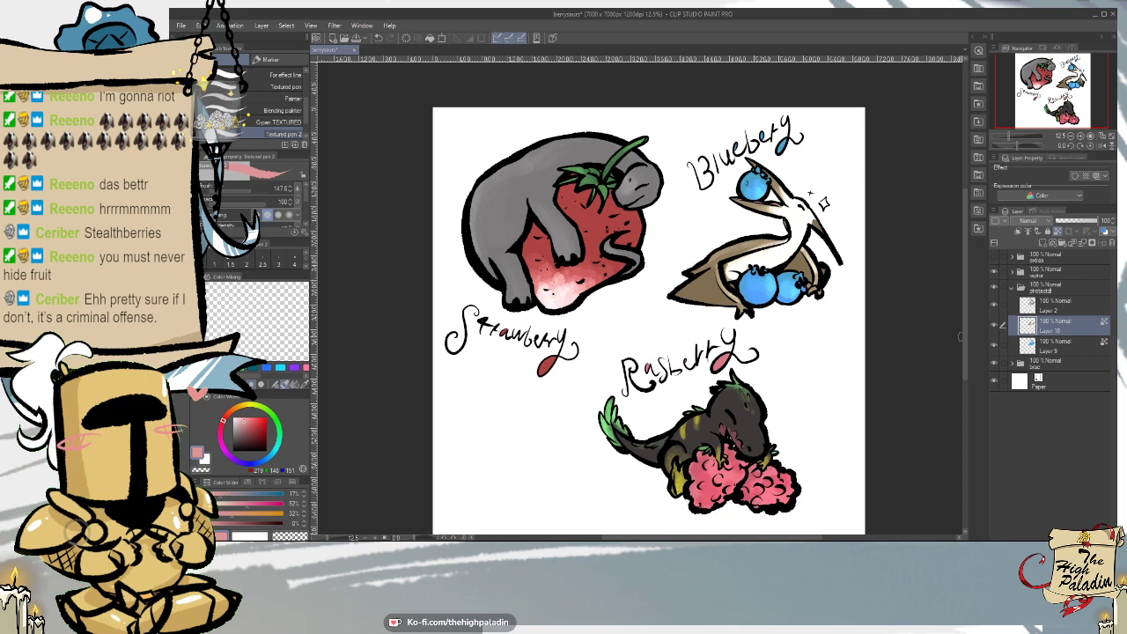
click(180, 27)
click(206, 100)
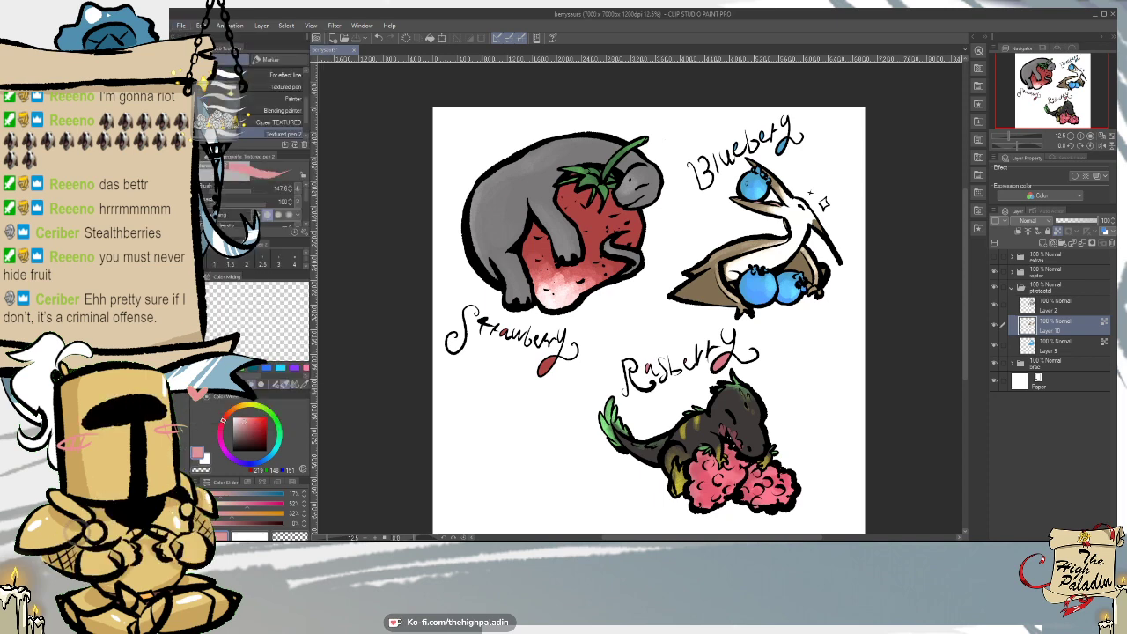
- Show the folder with the small berry sketches, add a new layer in it and place it below Layer 4
click(995, 260)
scroll(965, 289, down, 2)
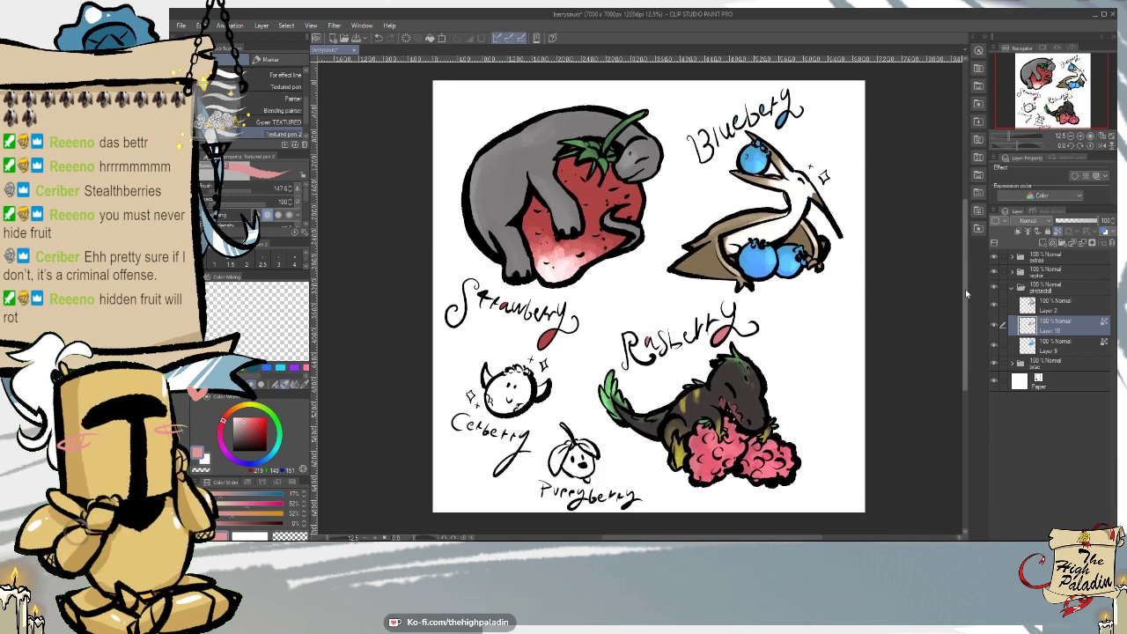
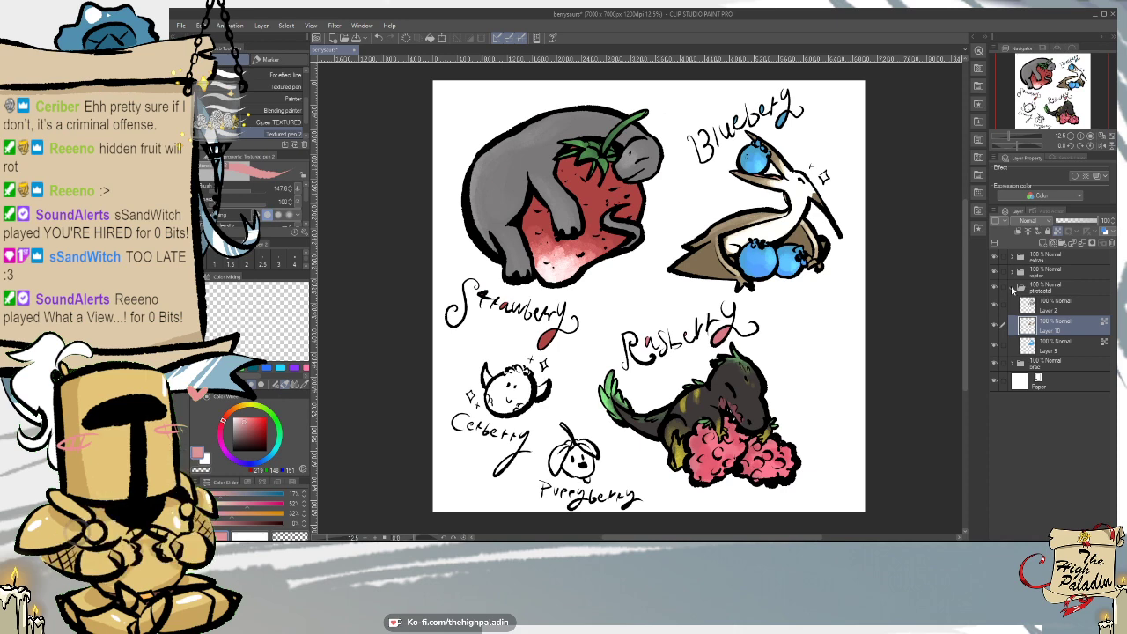
click(1011, 287)
click(1012, 256)
click(1061, 290)
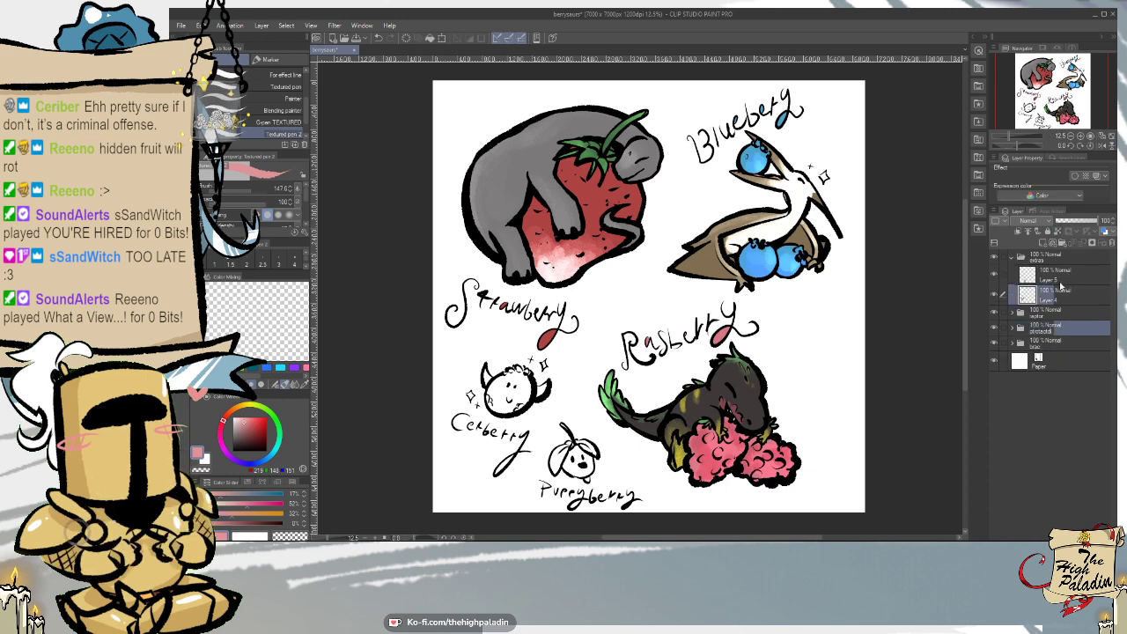
click(1043, 242)
drag(1054, 294, 1060, 323)
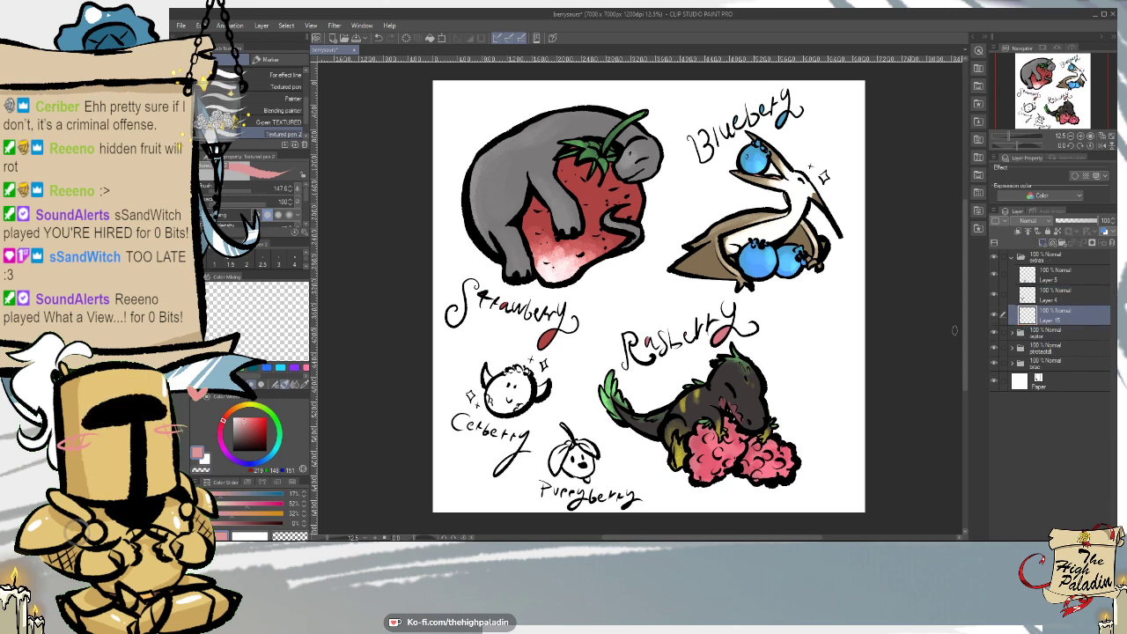
- Choose a muted grey-blue and fill Cerberry's body and horns with the Textured pen 2
scroll(505, 512, up, 2)
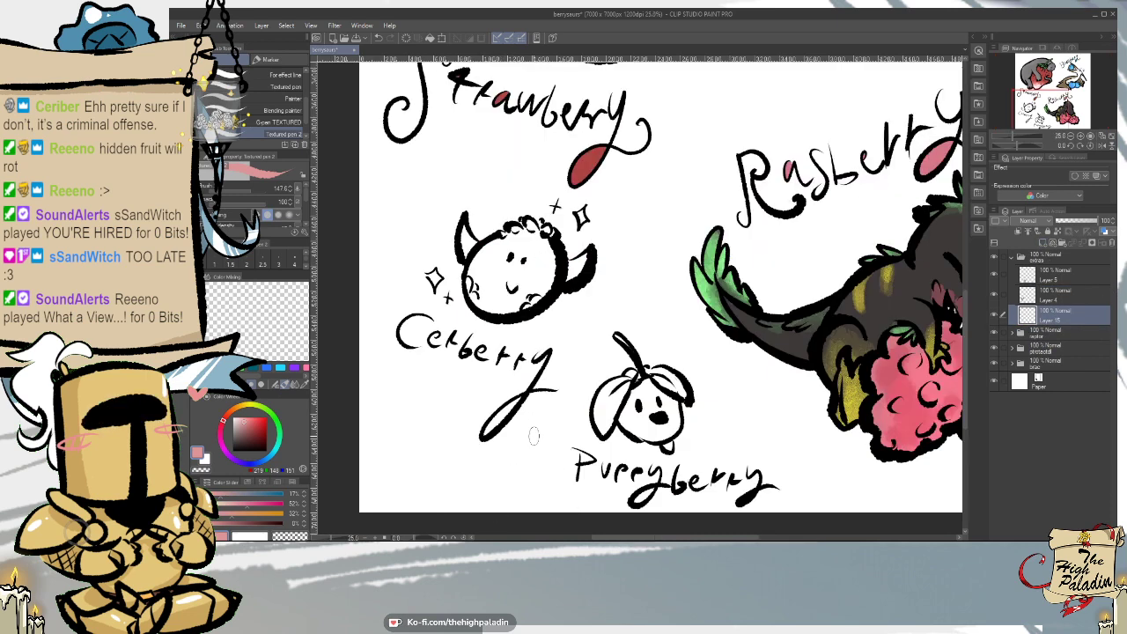
click(268, 458)
click(238, 426)
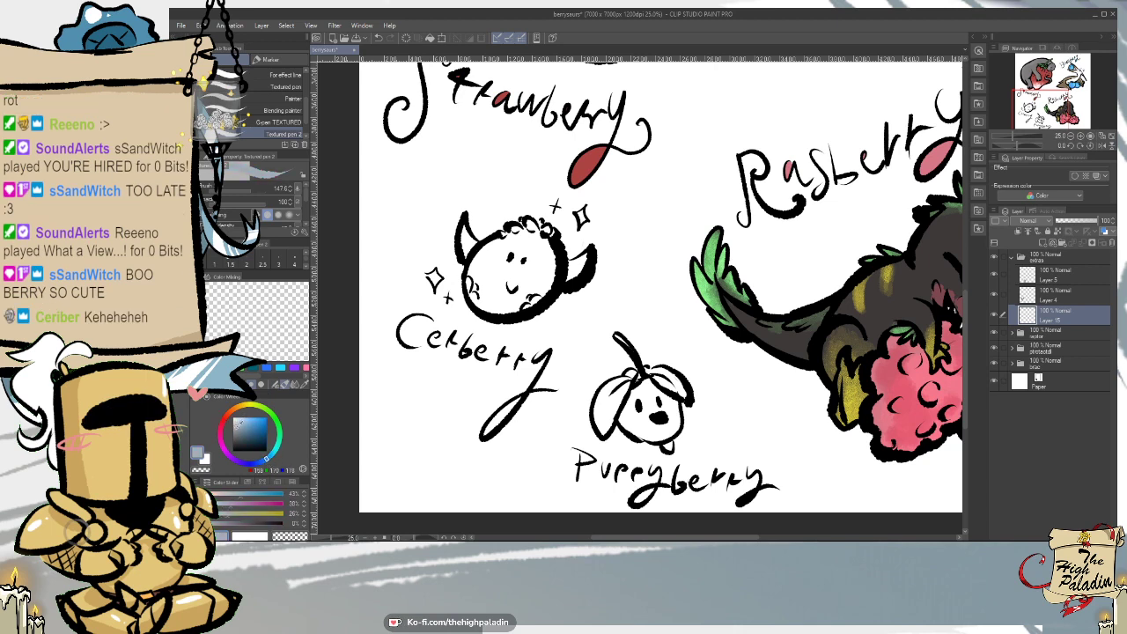
mouse_move(535, 248)
mouse_down()
mouse_move(508, 297)
mouse_move(526, 254)
mouse_move(508, 284)
mouse_move(536, 277)
mouse_move(534, 304)
mouse_move(503, 300)
mouse_move(534, 268)
mouse_move(532, 287)
mouse_move(541, 230)
mouse_move(557, 236)
mouse_move(501, 229)
mouse_move(529, 227)
mouse_move(513, 219)
mouse_move(551, 230)
mouse_move(538, 211)
mouse_move(485, 262)
mouse_move(503, 302)
mouse_up()
mouse_move(576, 266)
mouse_down()
mouse_move(583, 258)
mouse_move(569, 272)
mouse_up()
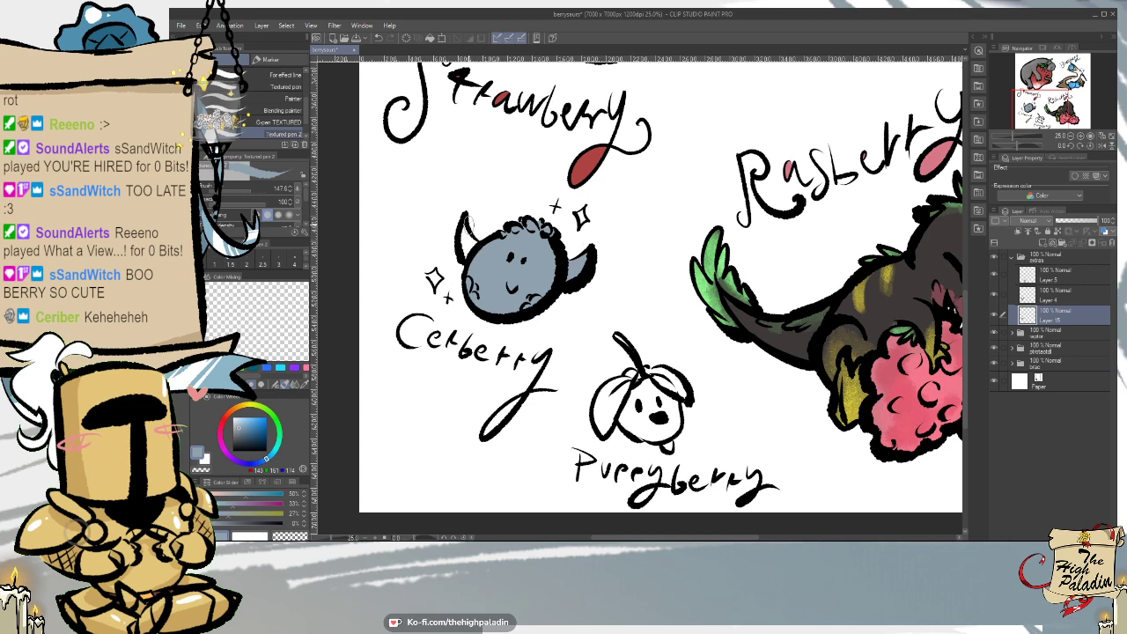
drag(468, 226, 466, 256)
key(e)
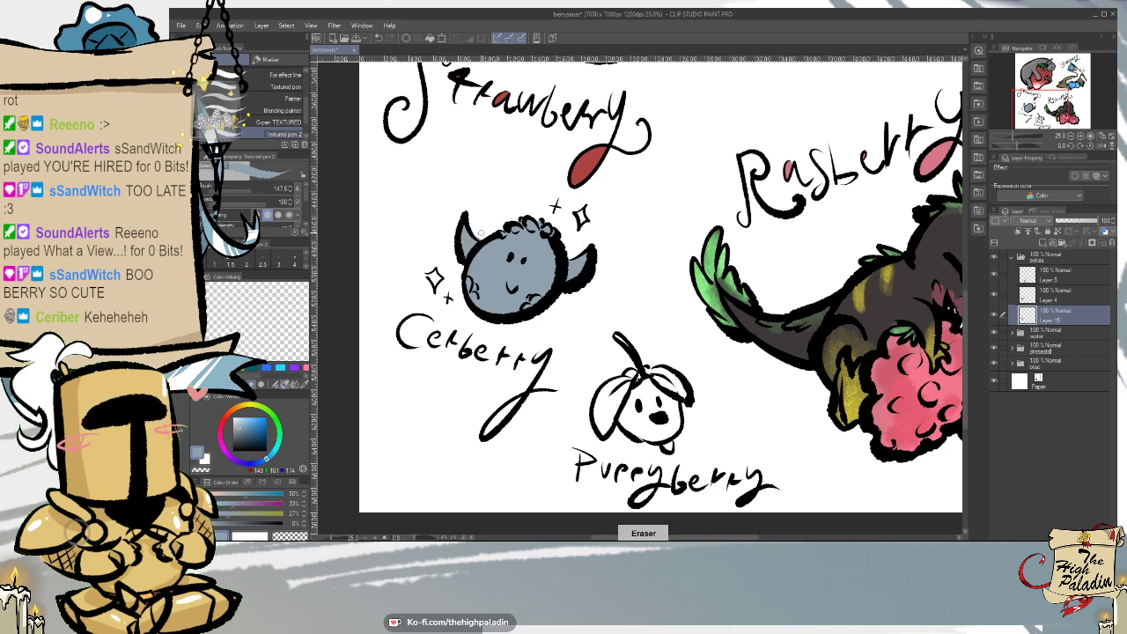
key(p)
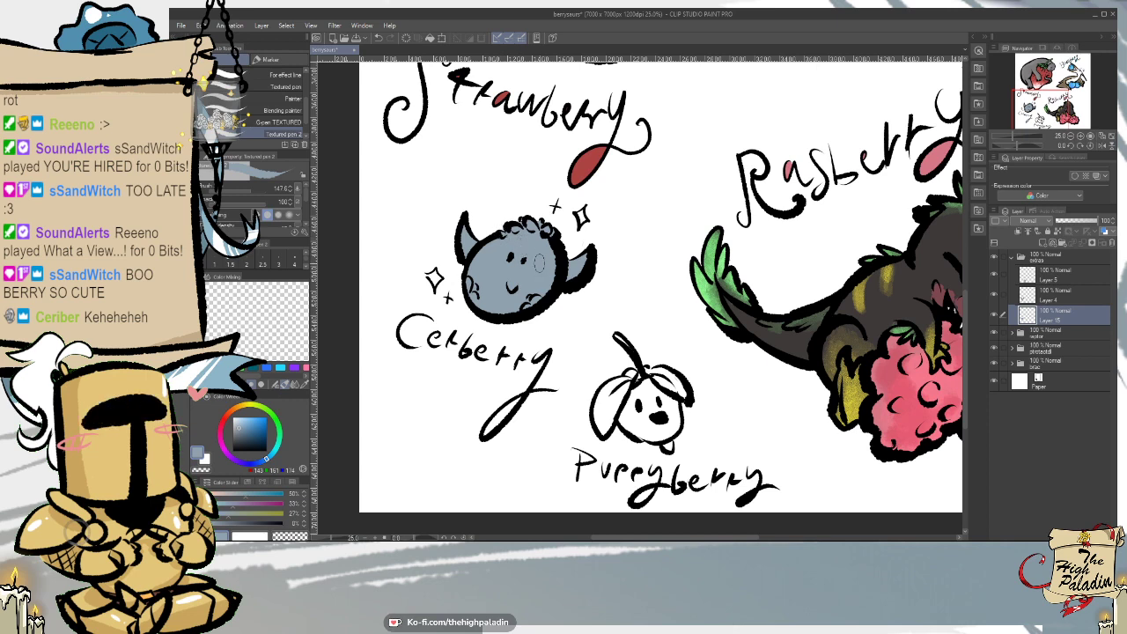
scroll(932, 193, down, 2)
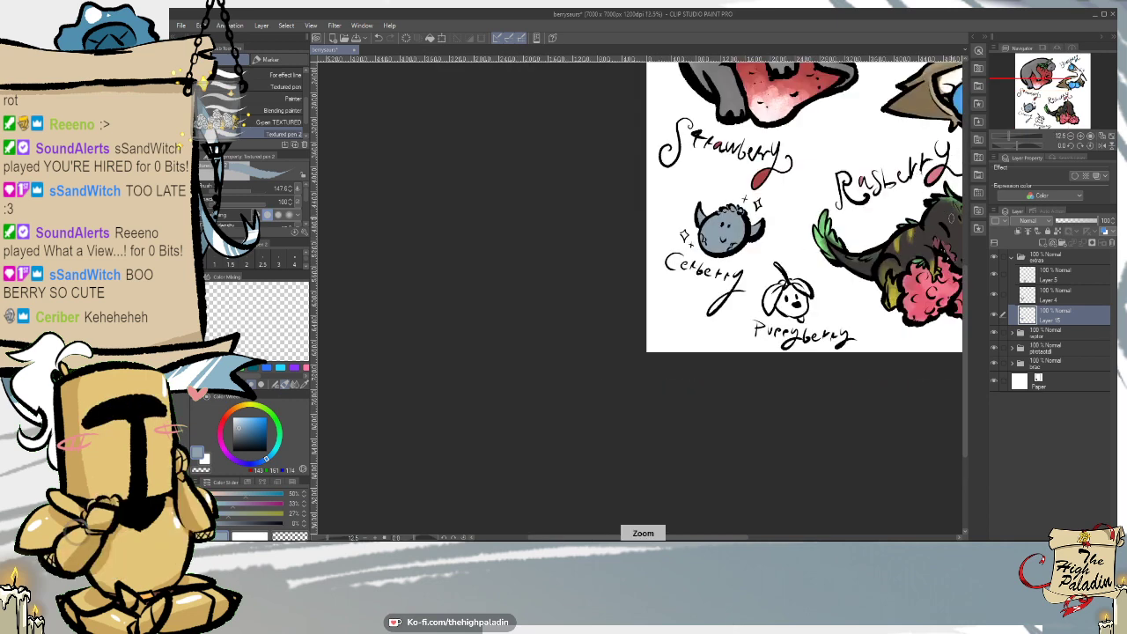
drag(966, 265, 975, 231)
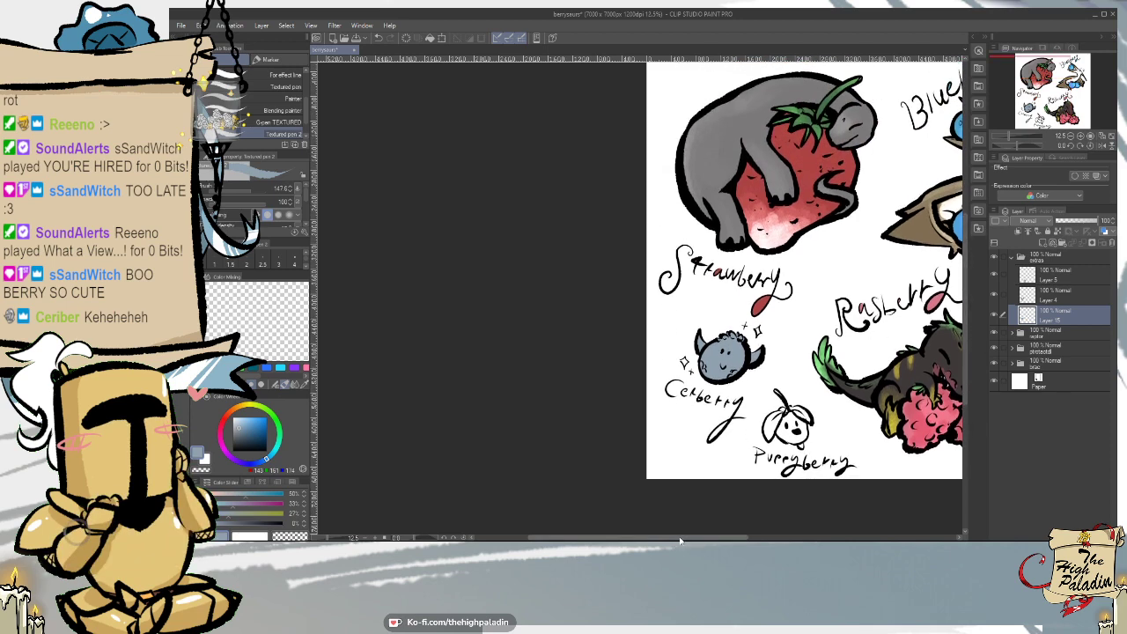
scroll(971, 315, right, 5)
scroll(971, 316, up, 2)
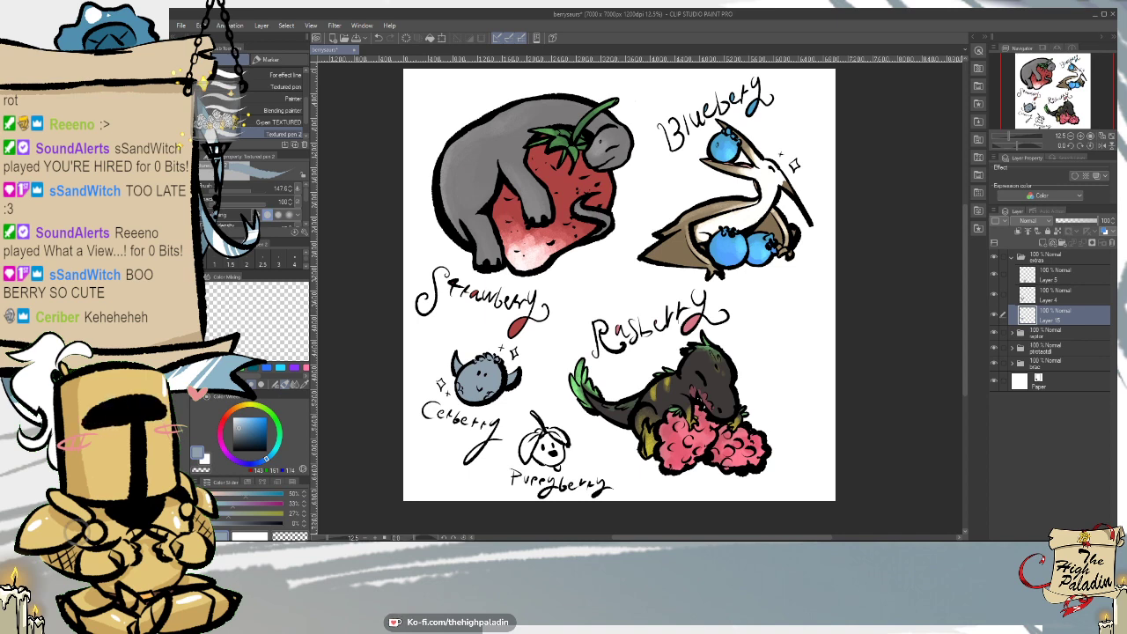
- Lock the colour layer's transparent pixels and lighten Cerberry's horns with white using the Pencil, undoing the last stroke
key(p)
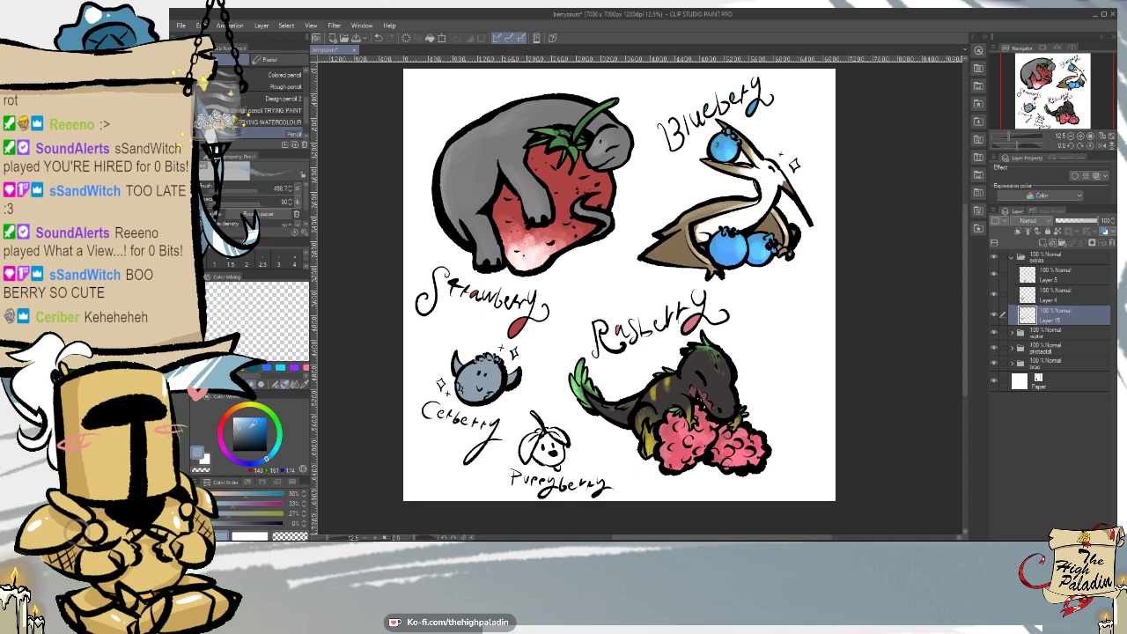
click(238, 428)
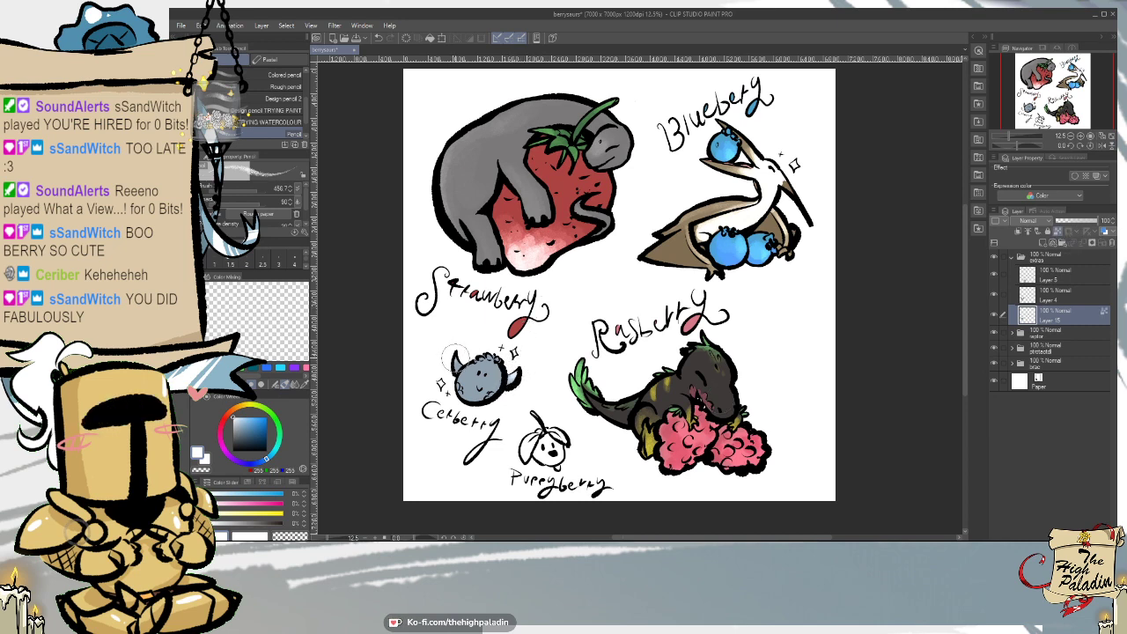
drag(460, 388, 472, 393)
key(ctrl+z)
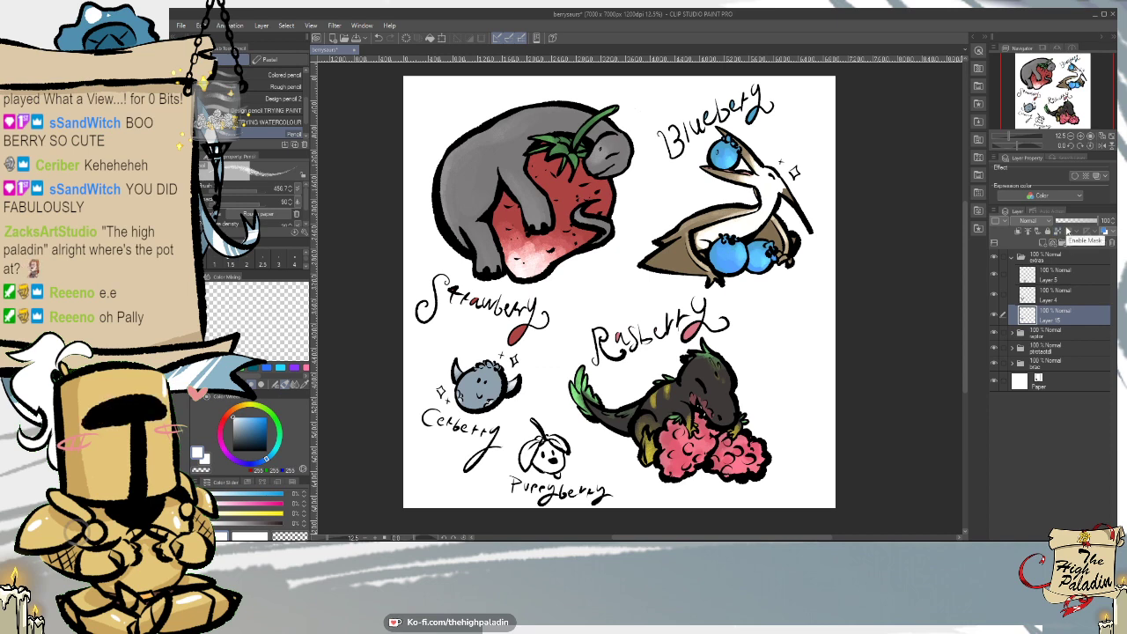
- Choose a reddish orange and fill Puppyberry's face and leafy ears with the Textured pen 2
key(p)
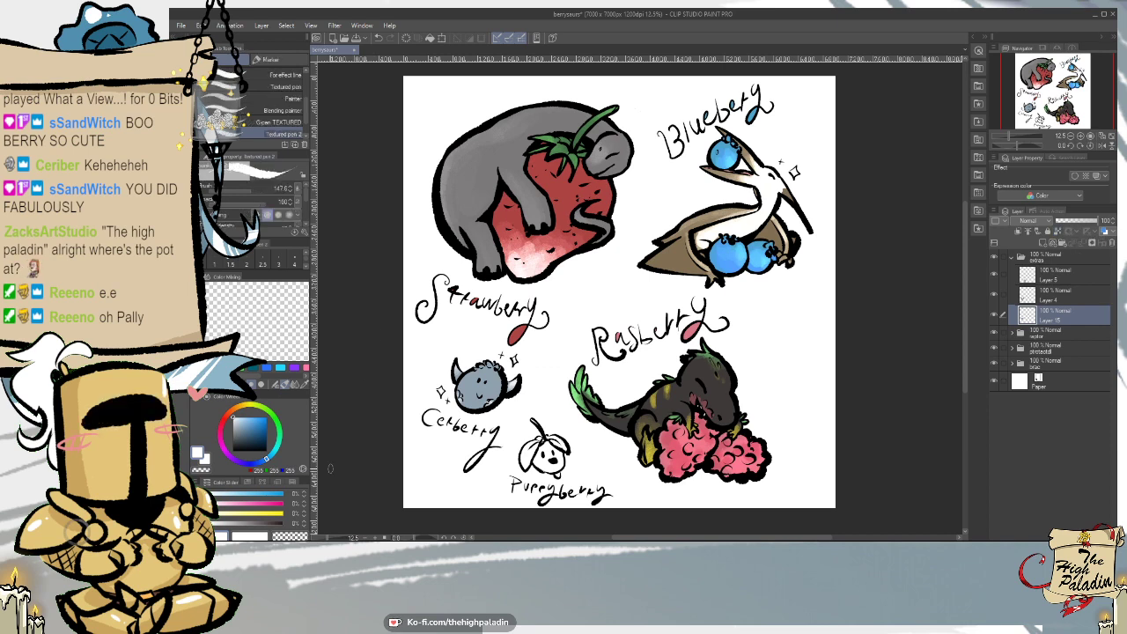
click(230, 411)
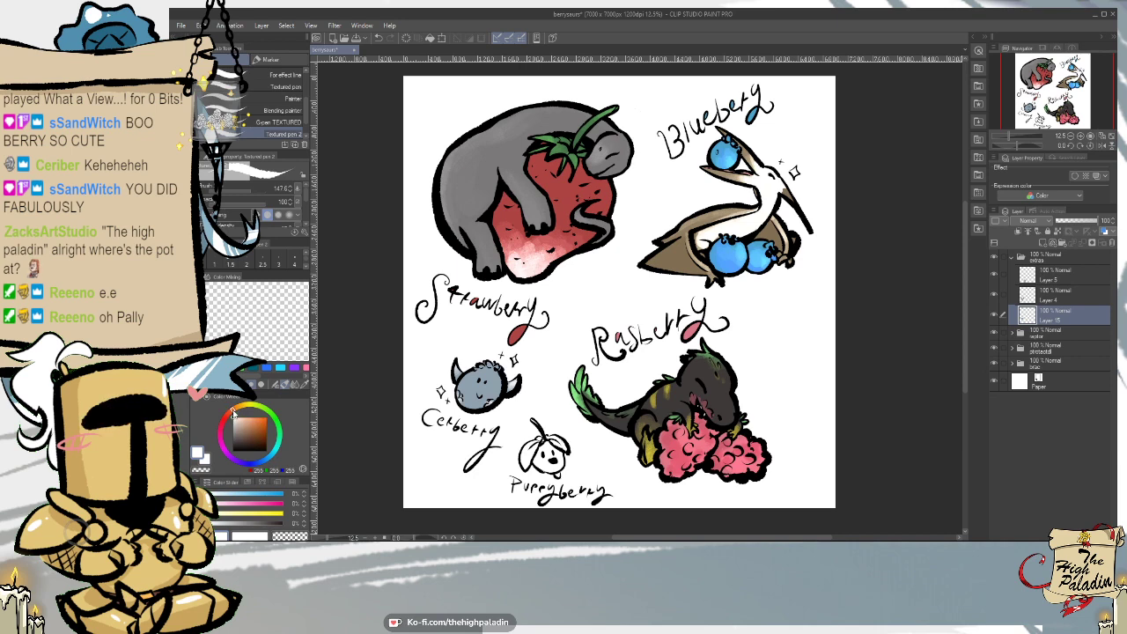
click(258, 427)
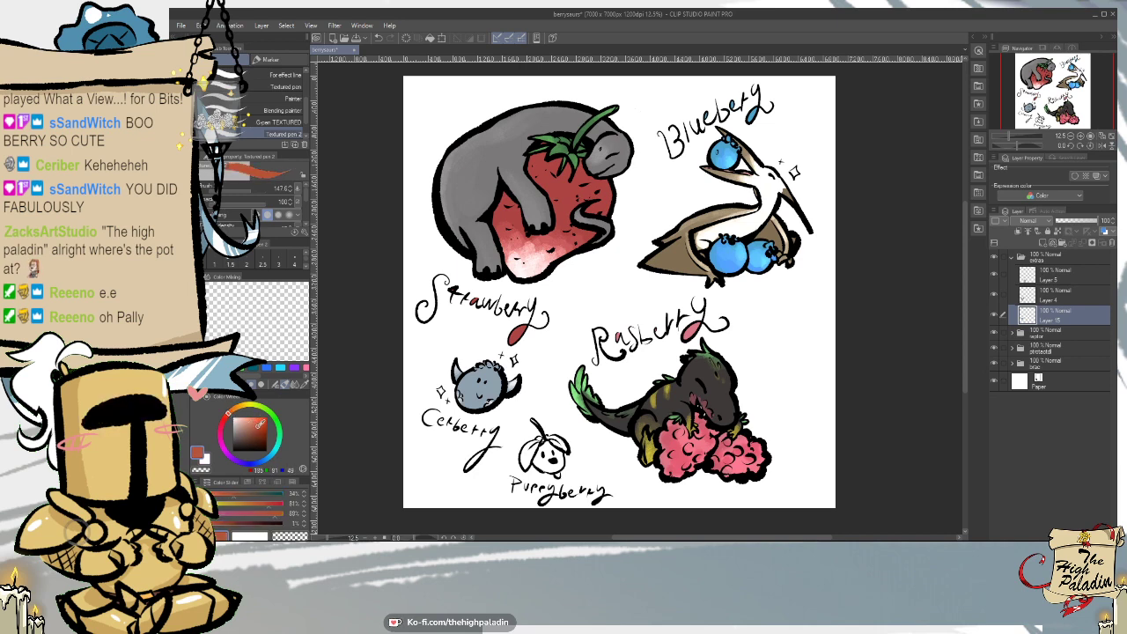
scroll(560, 490, up, 2)
mouse_move(533, 404)
mouse_down()
mouse_move(535, 443)
mouse_move(537, 424)
mouse_move(552, 453)
mouse_move(560, 413)
mouse_move(532, 449)
mouse_up()
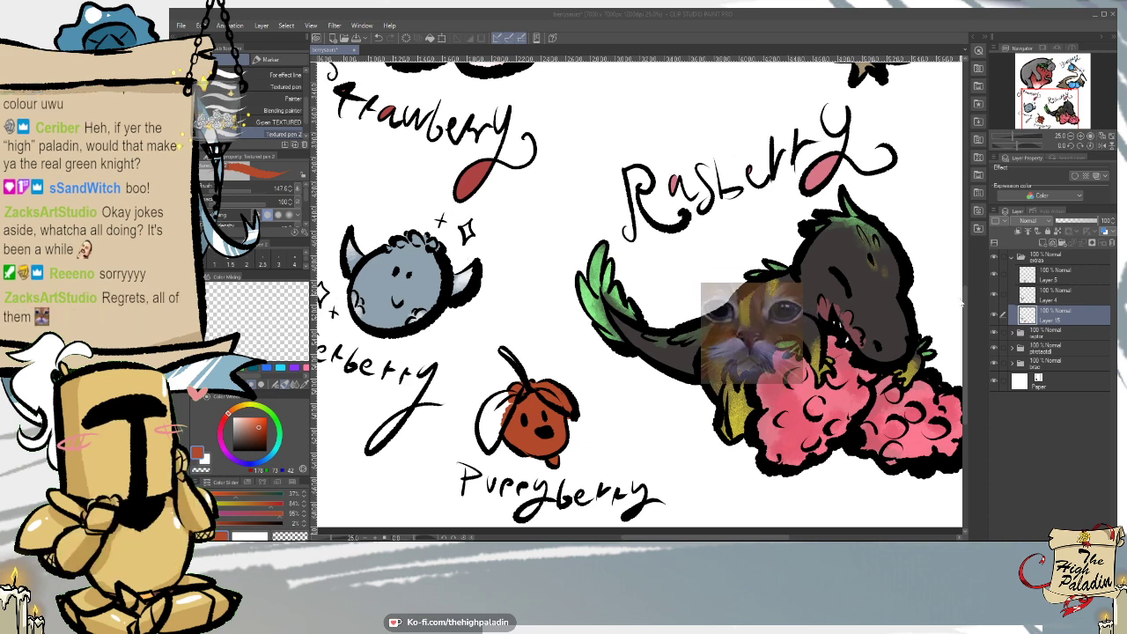
scroll(970, 317, down, 2)
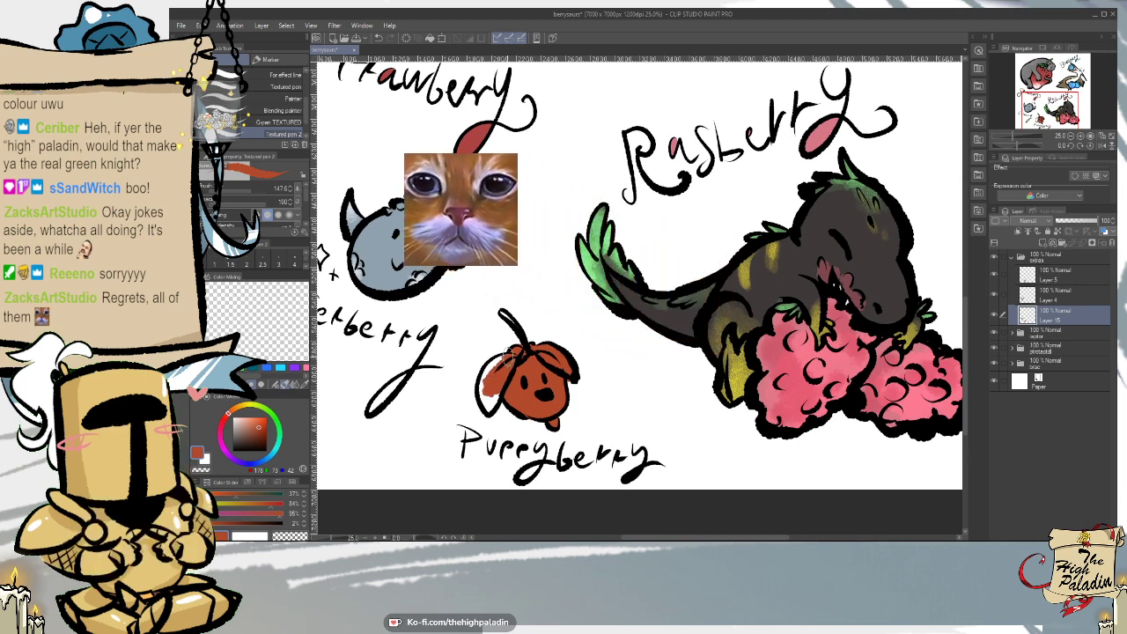
mouse_move(495, 359)
mouse_down()
mouse_move(490, 409)
mouse_move(498, 392)
mouse_up()
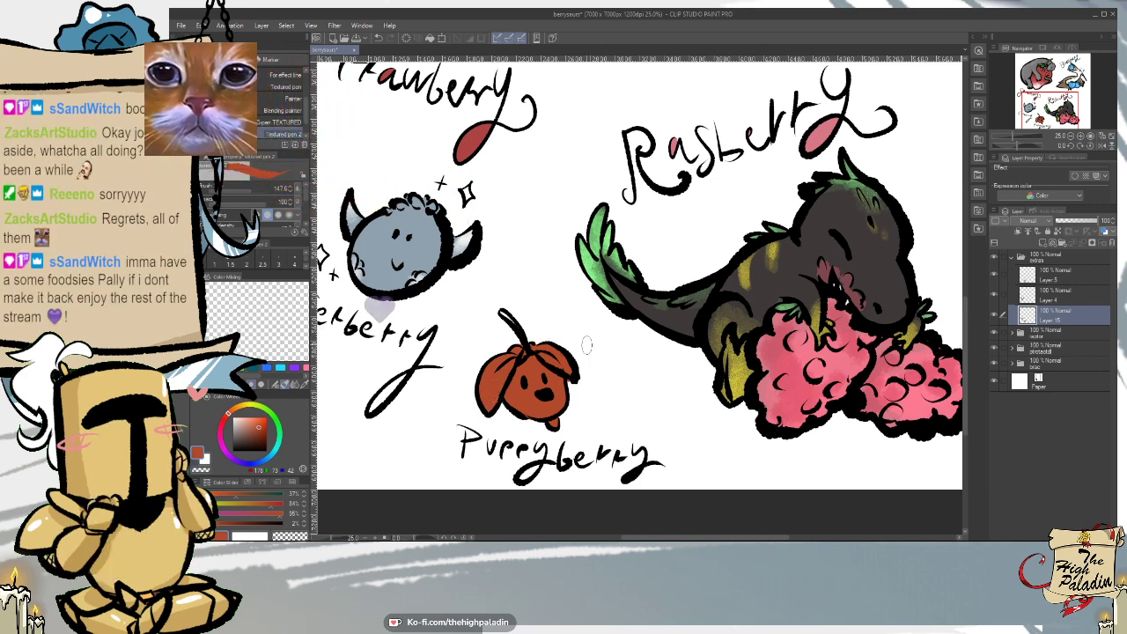
key(e)
key(p)
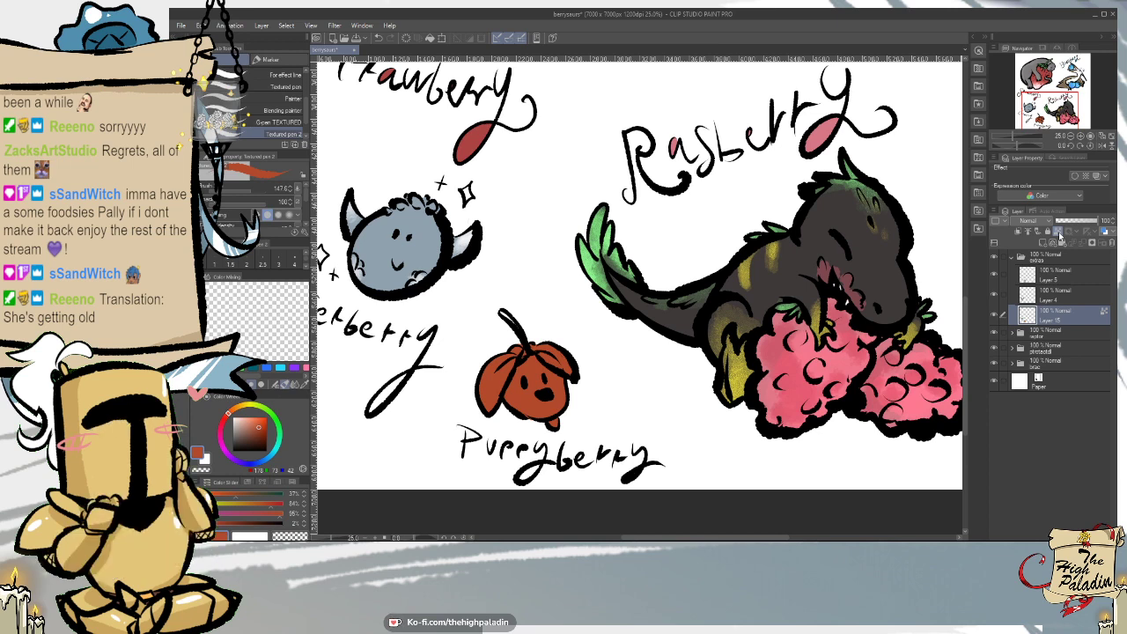
- Shade Puppyberry's face and ears with lighter orange tones using Design pencil 2, keeping the transparent pixels locked
key(p)
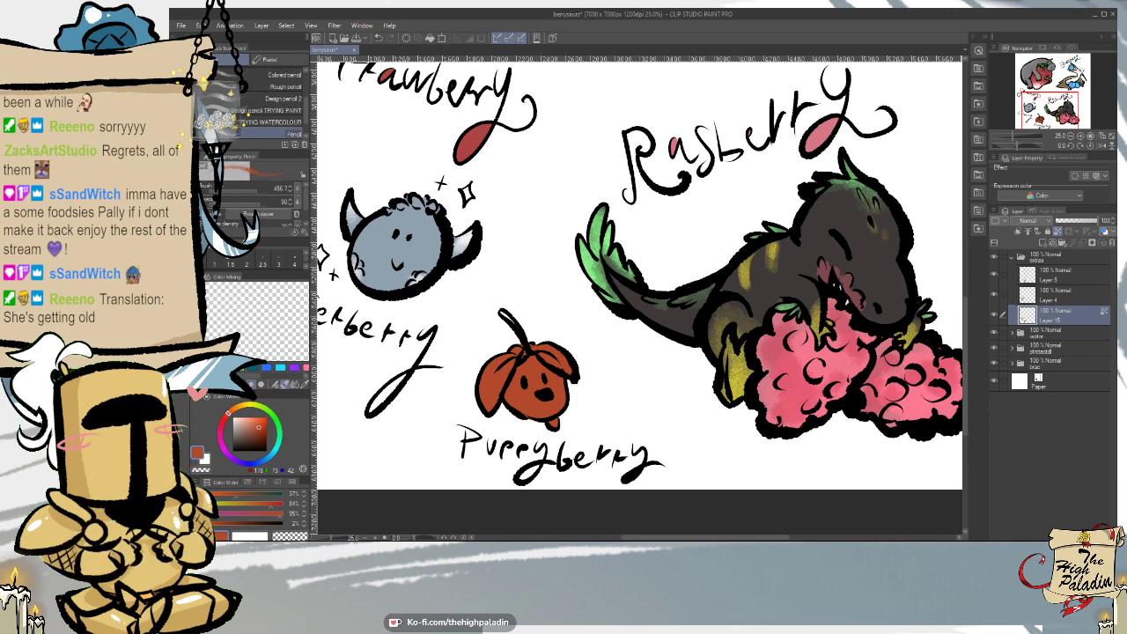
click(264, 110)
click(264, 99)
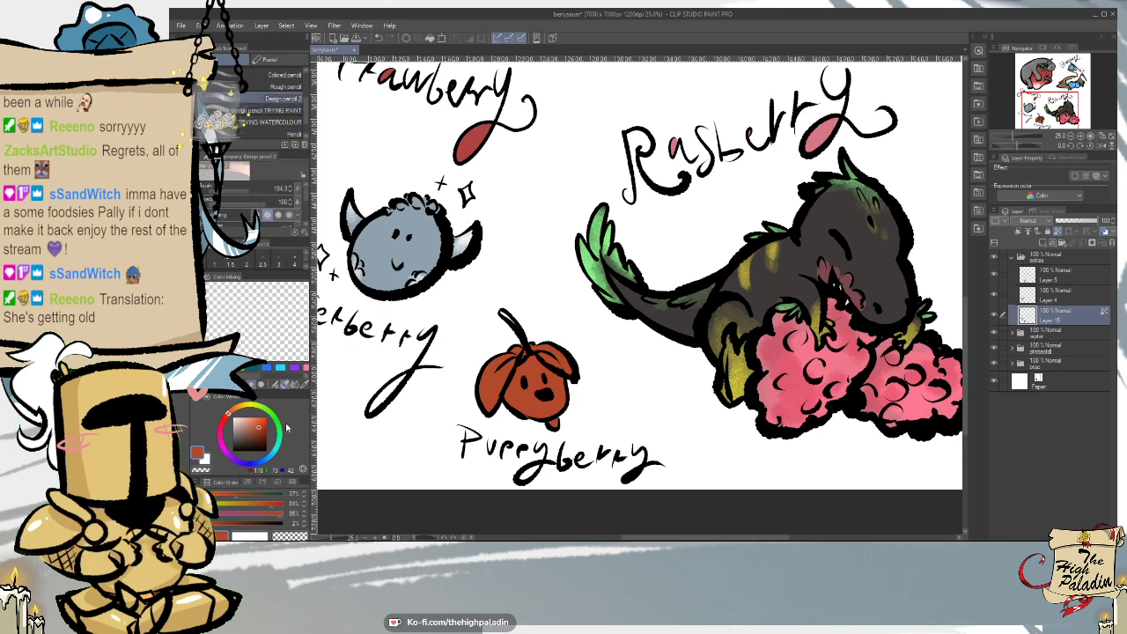
mouse_move(581, 366)
mouse_down()
mouse_move(568, 356)
mouse_move(570, 377)
mouse_up()
mouse_move(482, 408)
mouse_down()
mouse_move(511, 379)
mouse_move(516, 409)
mouse_up()
mouse_move(520, 366)
mouse_down()
mouse_move(523, 418)
mouse_move(537, 420)
mouse_move(516, 403)
mouse_move(555, 405)
mouse_up()
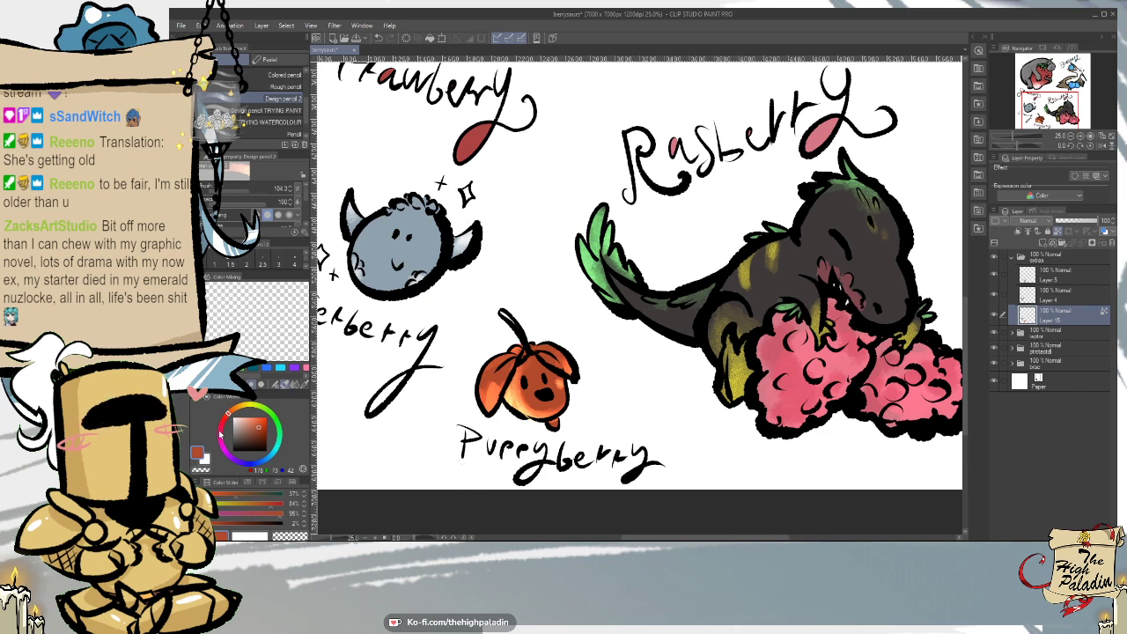
- Choose a bright pink and paint Puppyberry's small tongue with the Textured pen 2
click(253, 413)
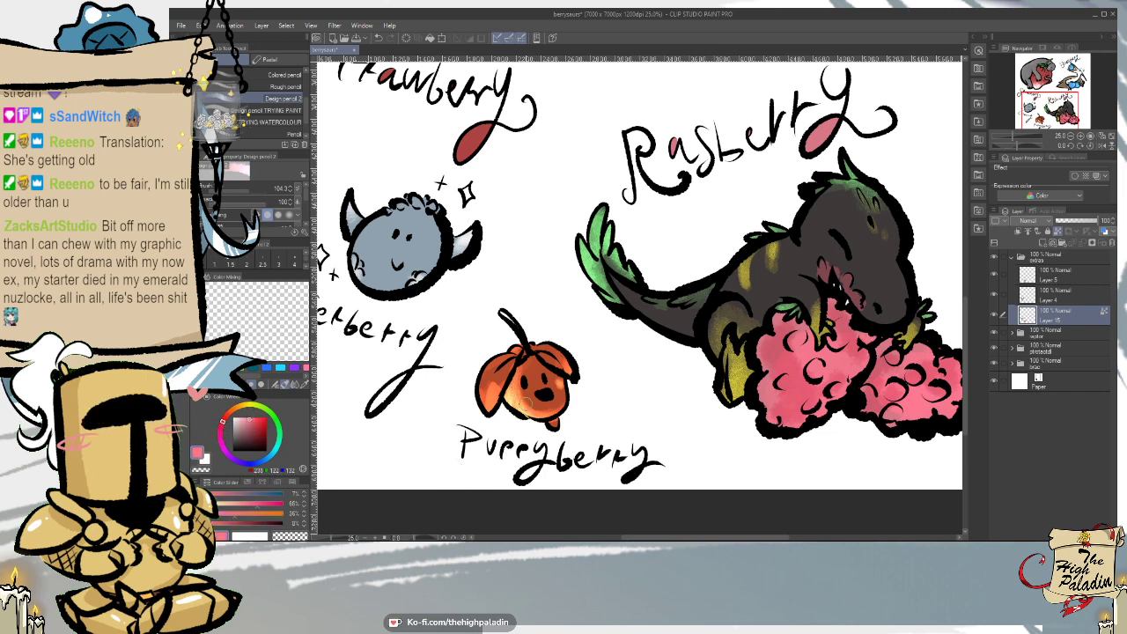
drag(556, 419, 552, 422)
key(p)
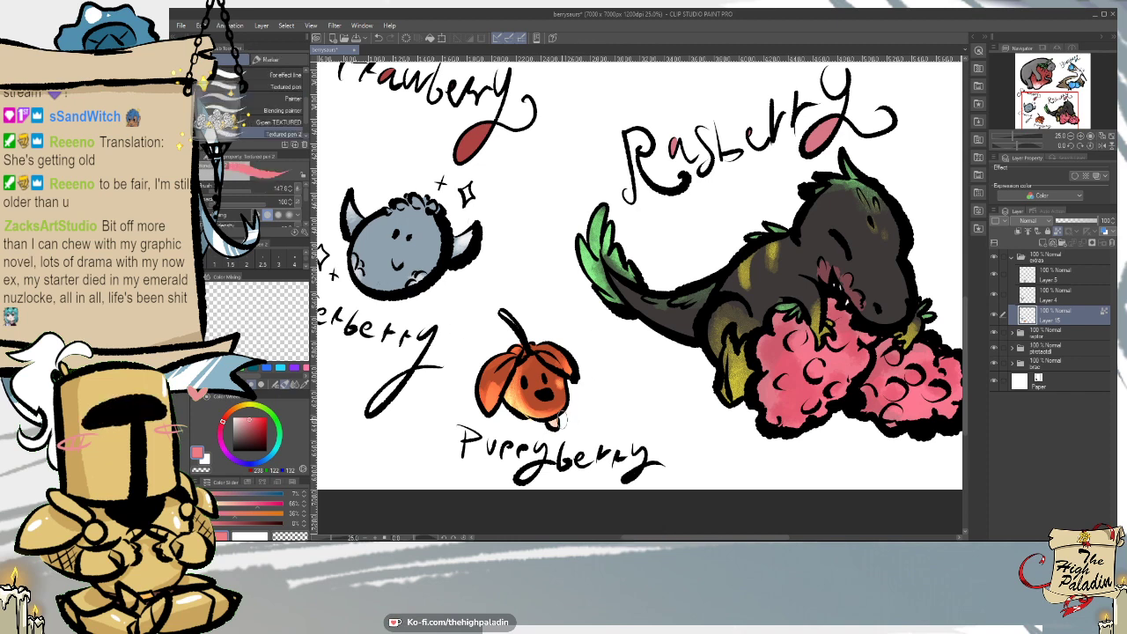
drag(559, 417, 549, 429)
scroll(460, 417, down, 2)
scroll(421, 434, up, 2)
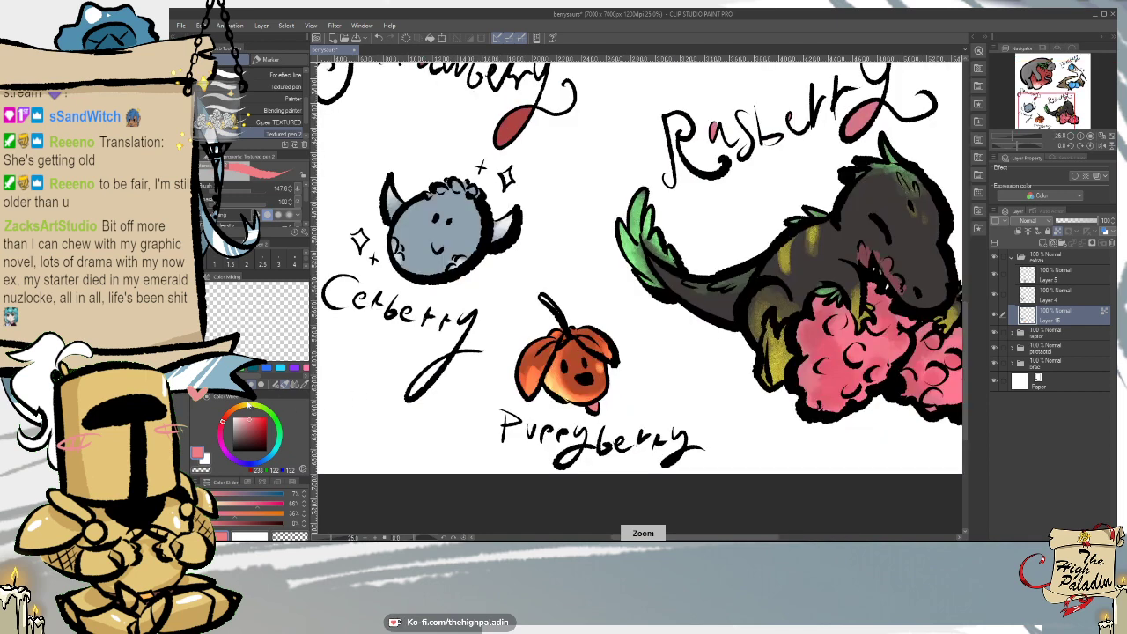
- Unlock the layer's transparent pixels and colour Puppyberry's stem in a deep reddish orange with the Textured pen 2
key(x)
key(x)
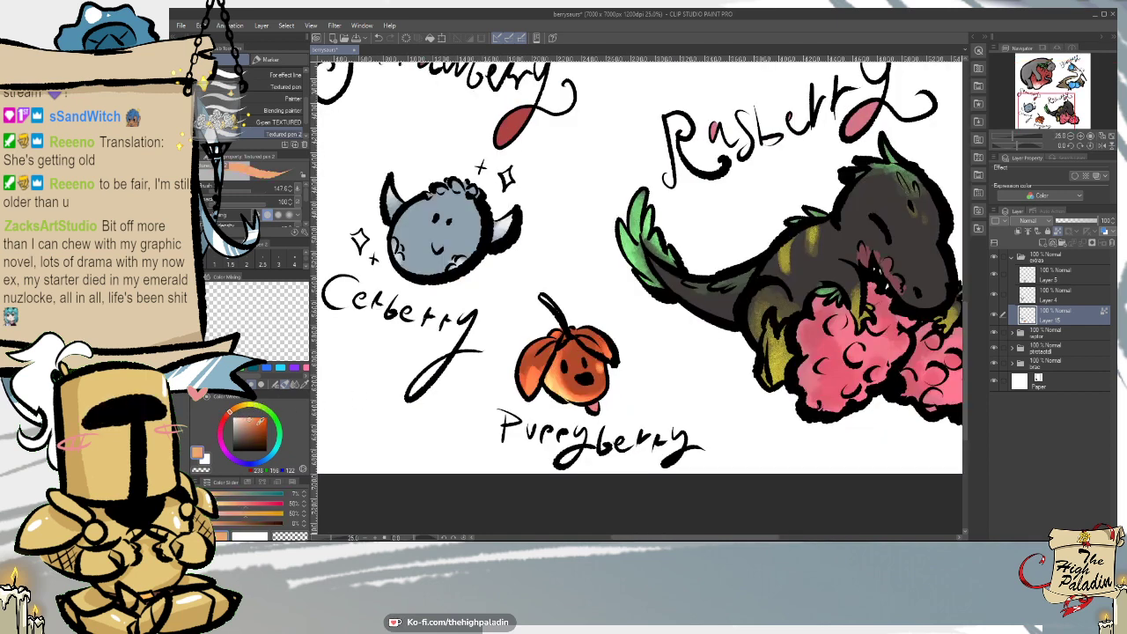
drag(540, 291, 543, 293)
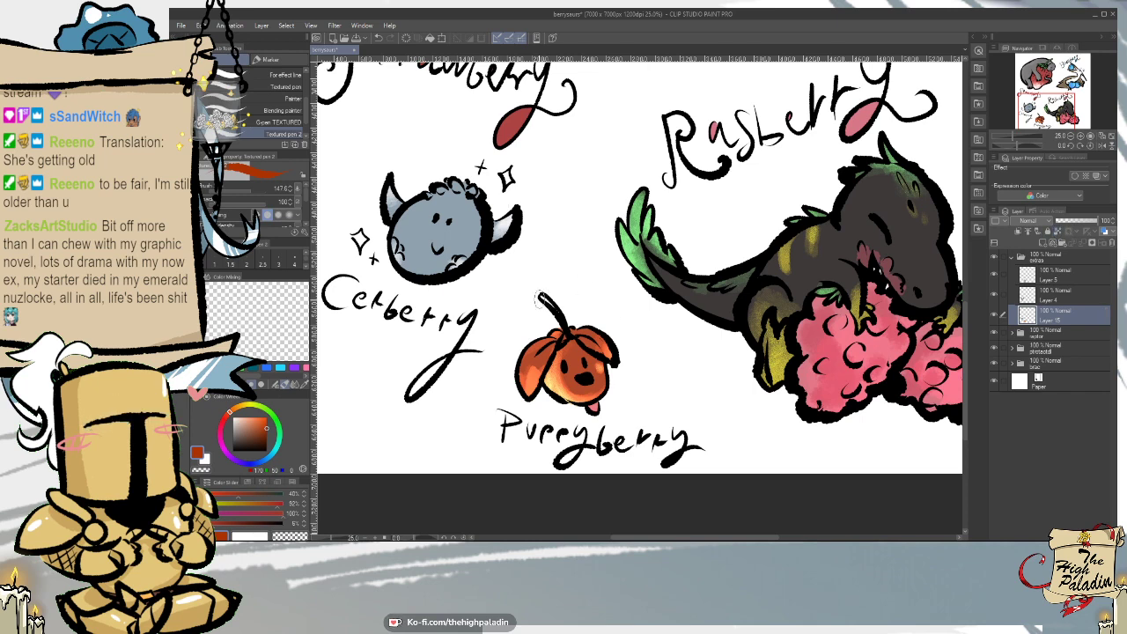
drag(541, 296, 554, 308)
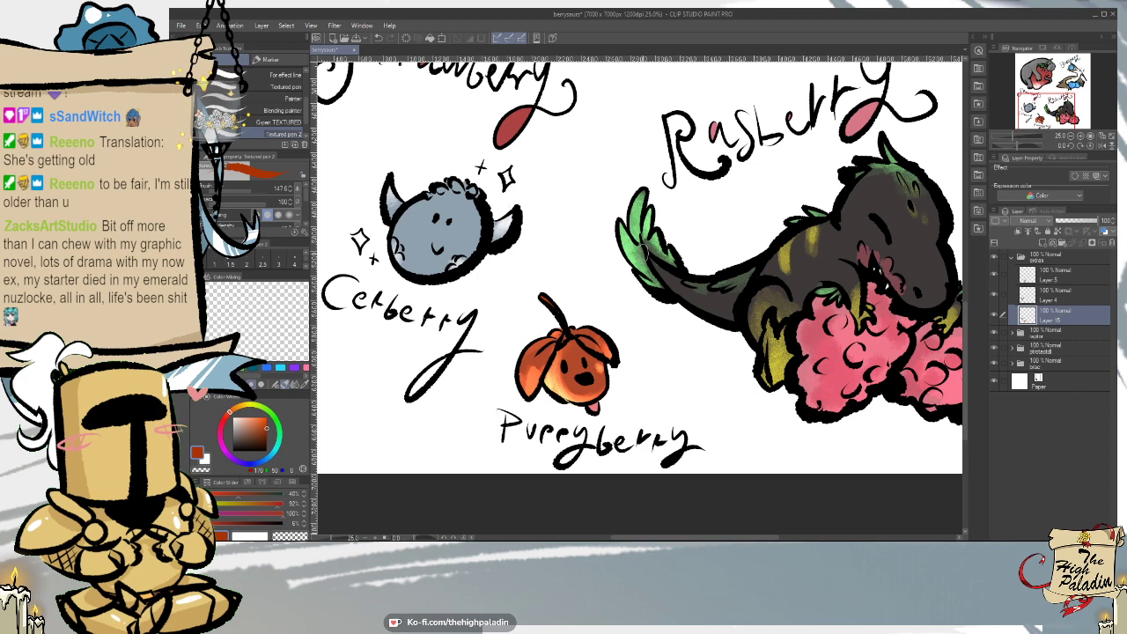
scroll(680, 192, down, 2)
drag(965, 291, 972, 241)
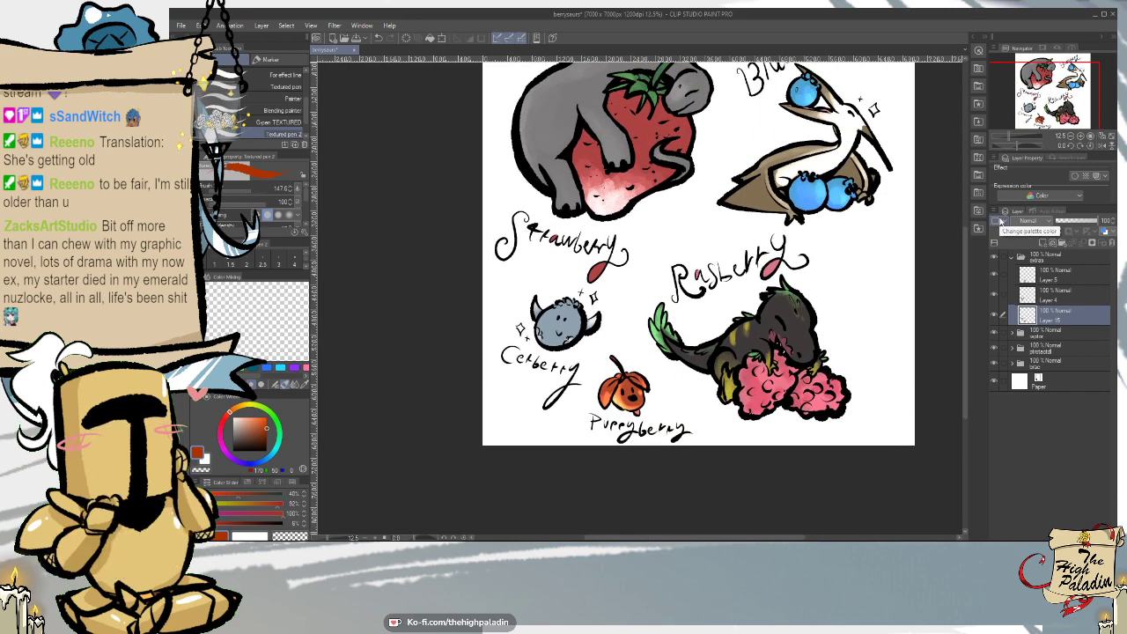
- Lock the transparent pixels again and shade Cerberry's body with light grey-blue tones using a larger Design pencil 2
click(1057, 230)
scroll(560, 344, up, 2)
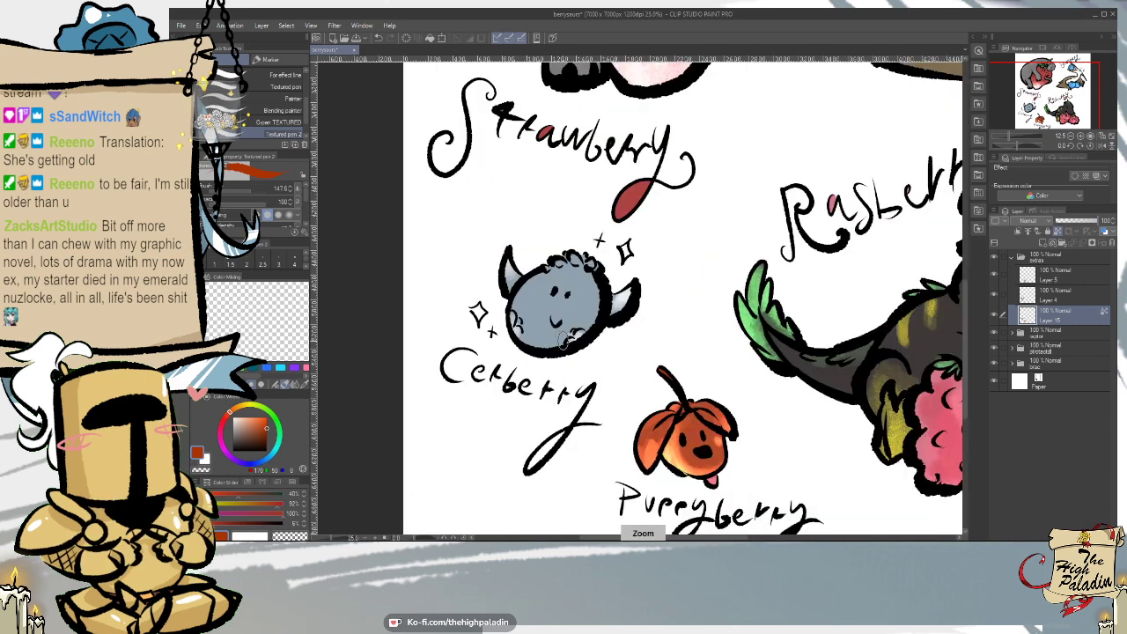
right_click(585, 298)
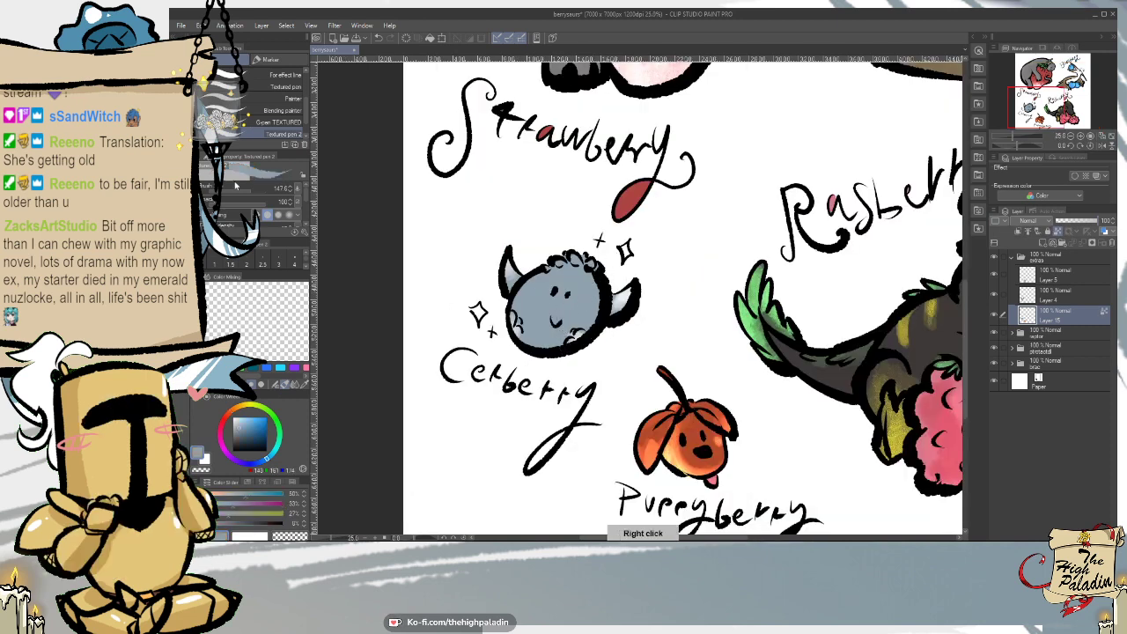
key(p)
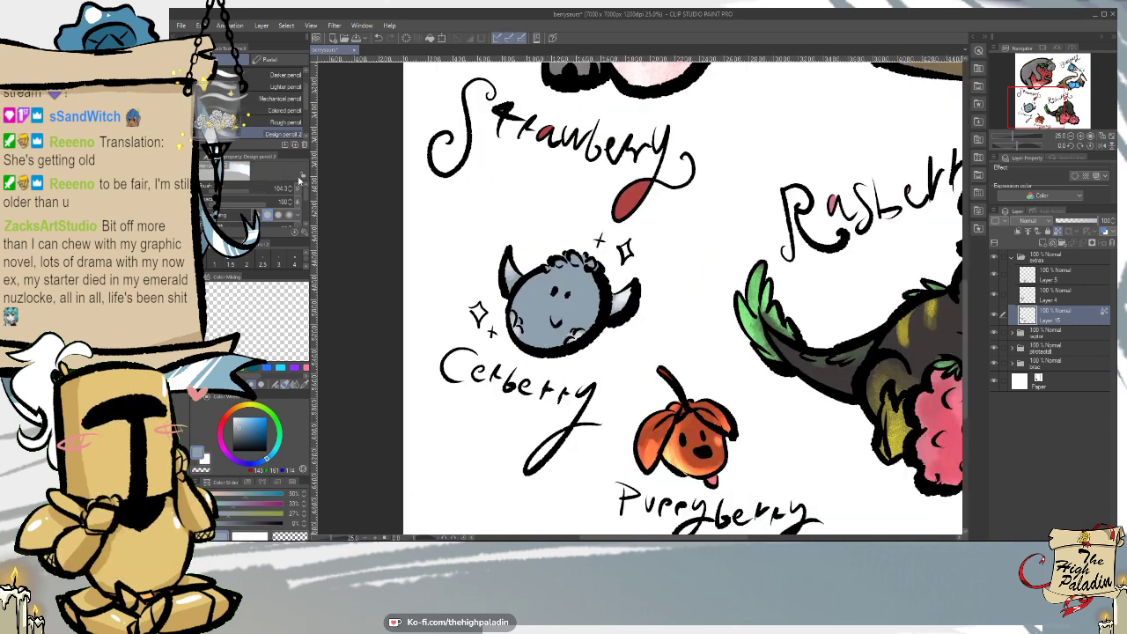
click(254, 188)
mouse_move(535, 280)
mouse_down()
mouse_move(517, 316)
mouse_move(530, 347)
mouse_move(517, 330)
mouse_move(541, 259)
mouse_move(522, 294)
mouse_move(521, 331)
mouse_move(555, 345)
mouse_up()
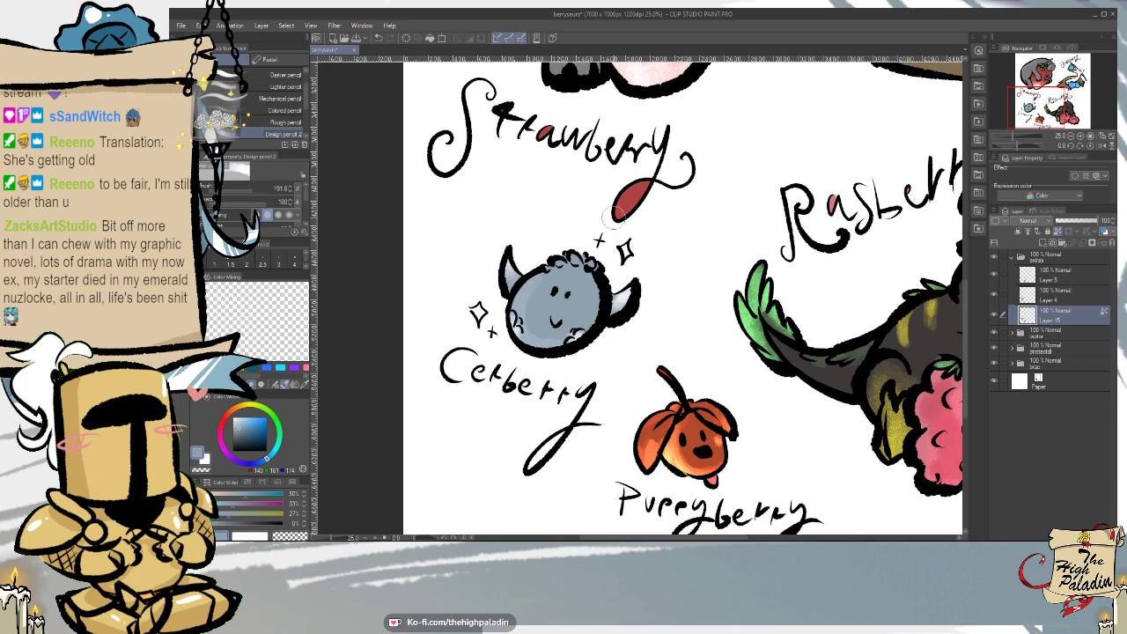
mouse_move(544, 266)
mouse_down()
mouse_move(508, 327)
mouse_move(536, 362)
mouse_up()
drag(590, 287, 595, 291)
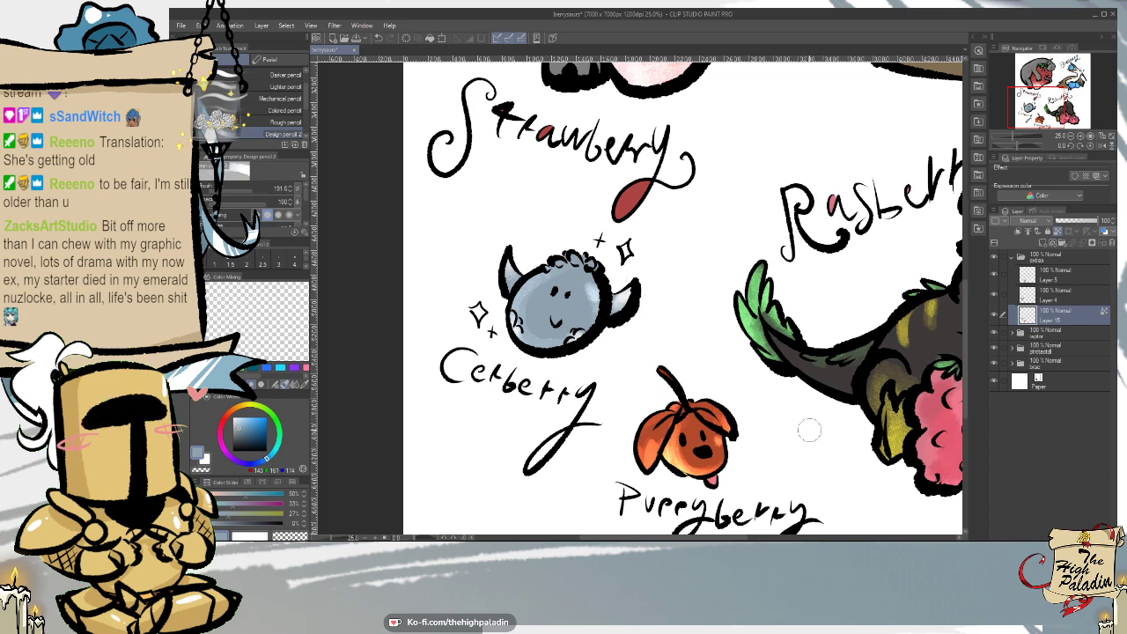
scroll(691, 440, down, 4)
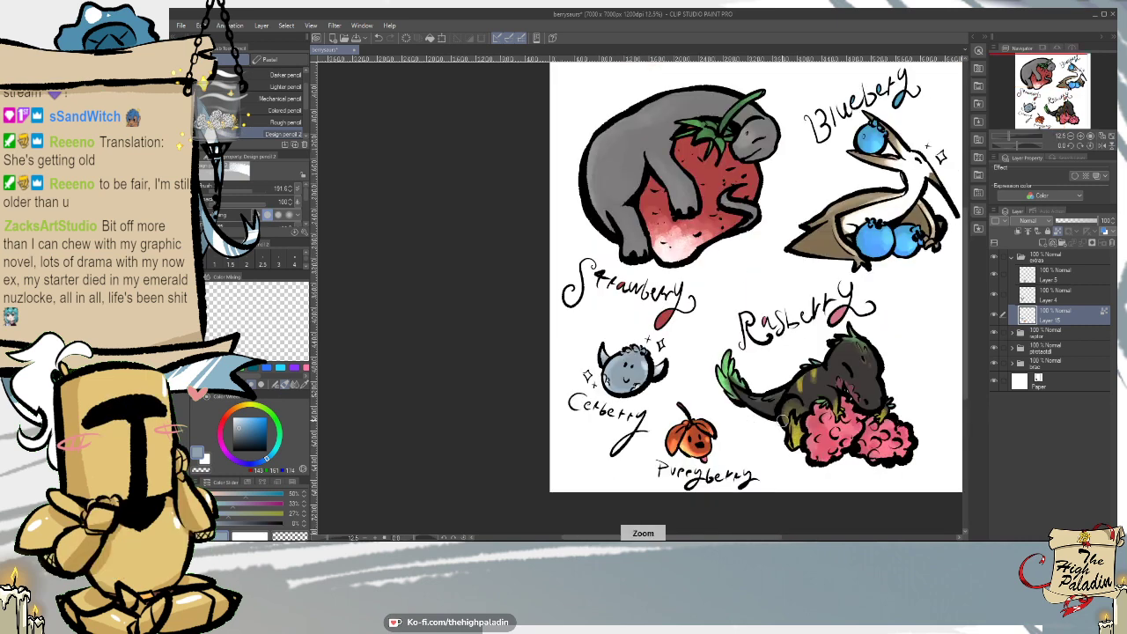
scroll(764, 532, up, 1)
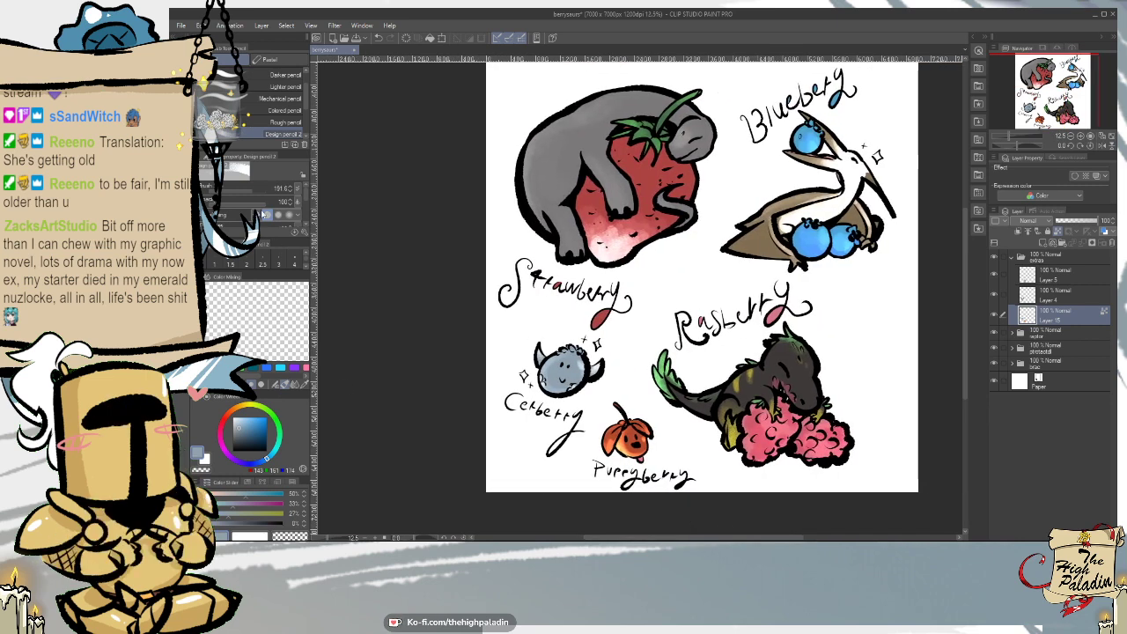
- Lasso the Cerberry sketch with its lettering in the small sketches' folder and shift it slightly down and right
key(p)
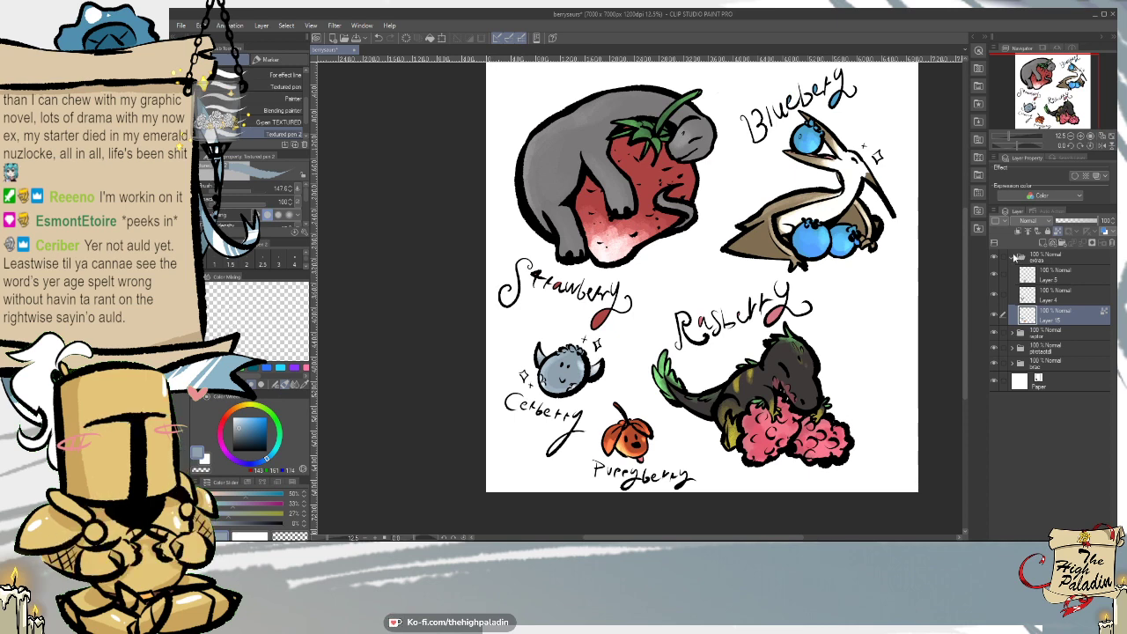
click(1020, 255)
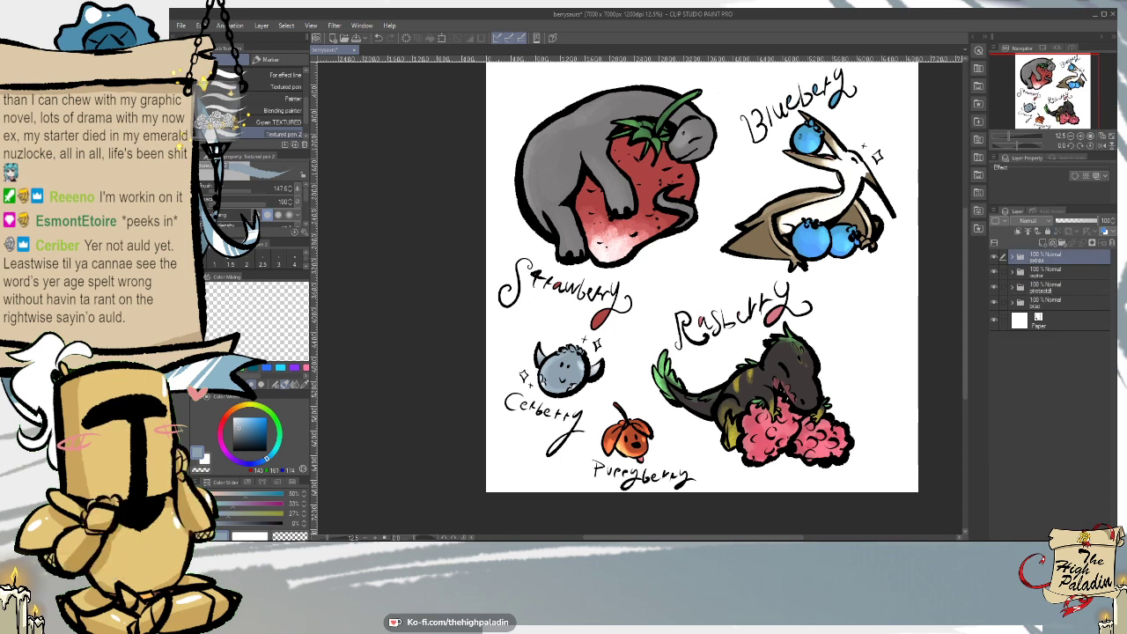
key(m)
mouse_move(621, 381)
mouse_down()
mouse_move(588, 445)
mouse_move(484, 451)
mouse_move(509, 339)
mouse_move(565, 317)
mouse_move(590, 324)
mouse_move(603, 331)
mouse_move(617, 384)
mouse_move(621, 333)
mouse_up()
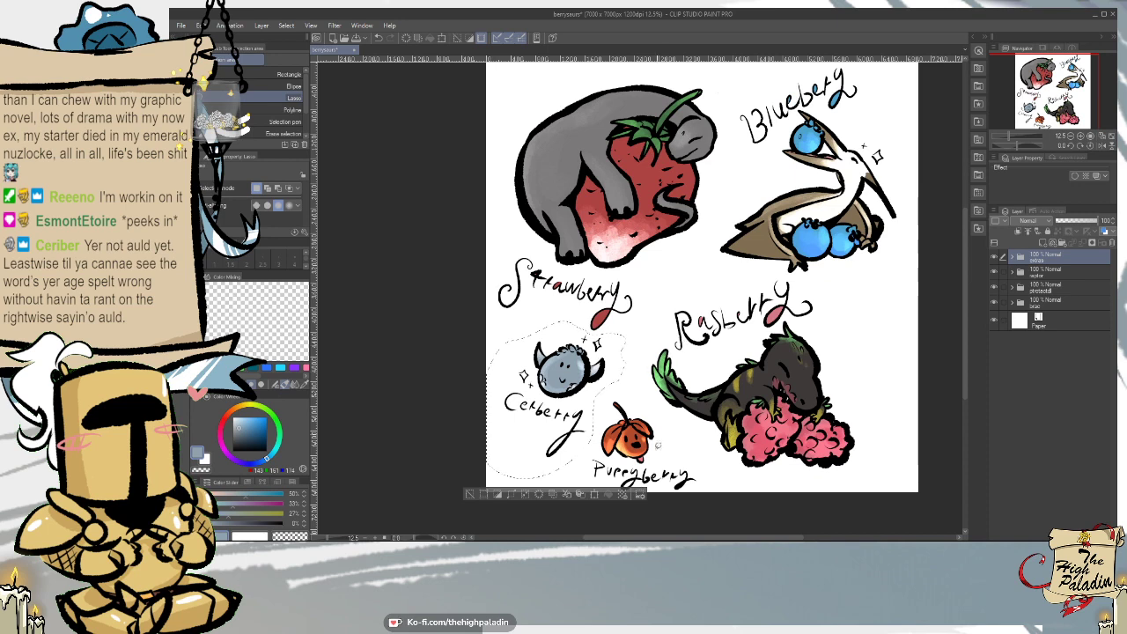
key(ctrl+t)
mouse_move(596, 374)
mouse_down()
mouse_move(589, 406)
mouse_move(601, 393)
mouse_up()
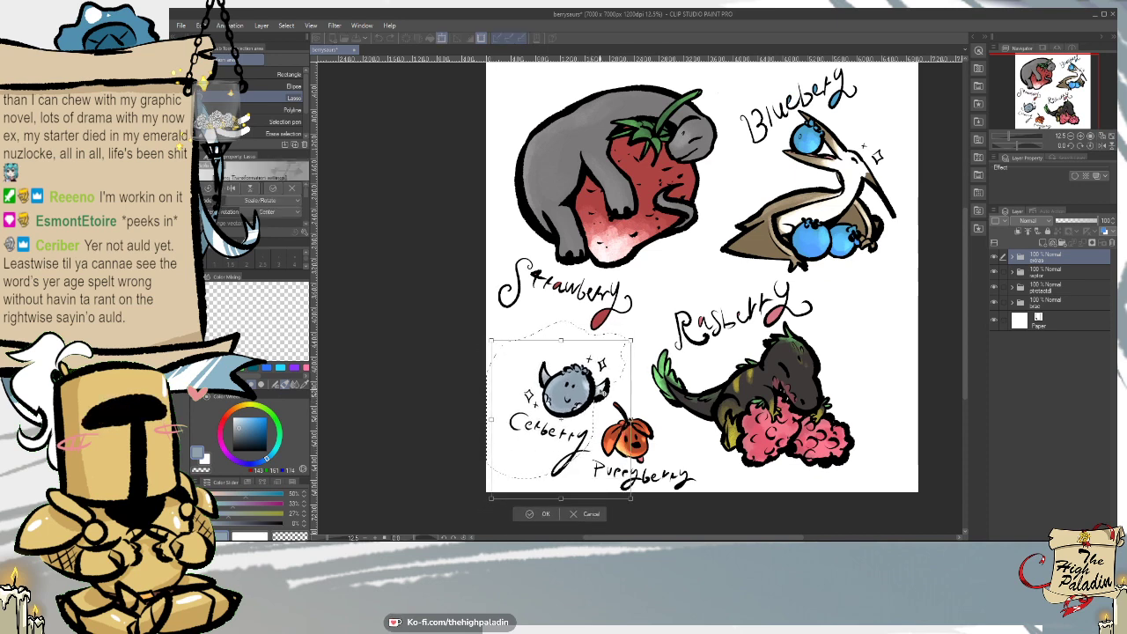
click(544, 515)
key(ctrl+d)
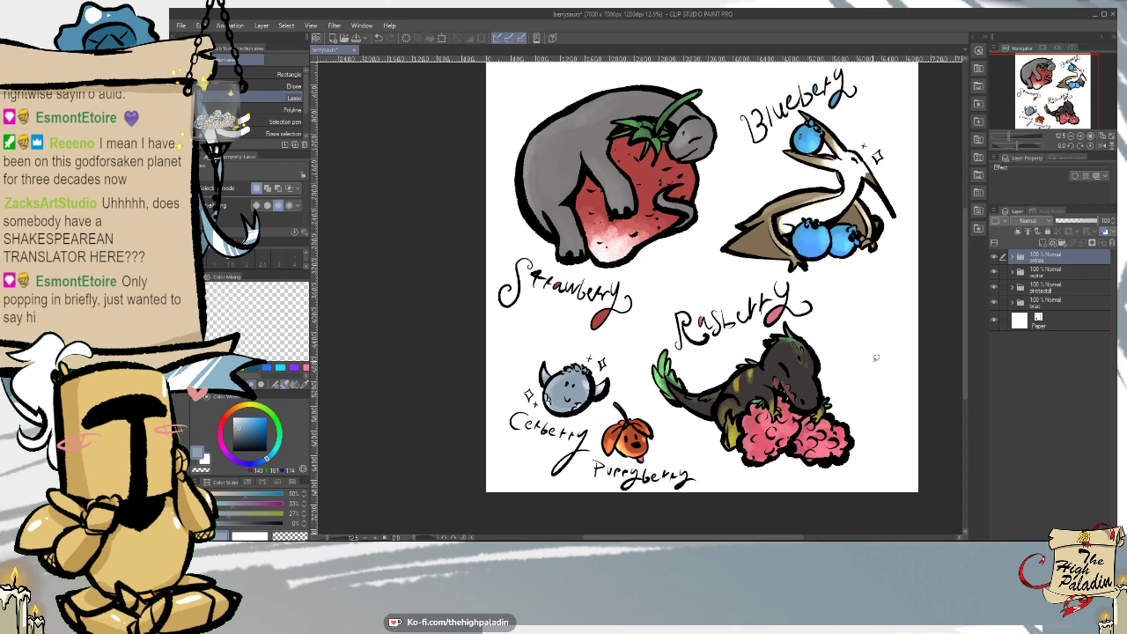
- Fit the whole canvas in view and save the illustration
drag(965, 291, 965, 296)
scroll(964, 294, up, 1)
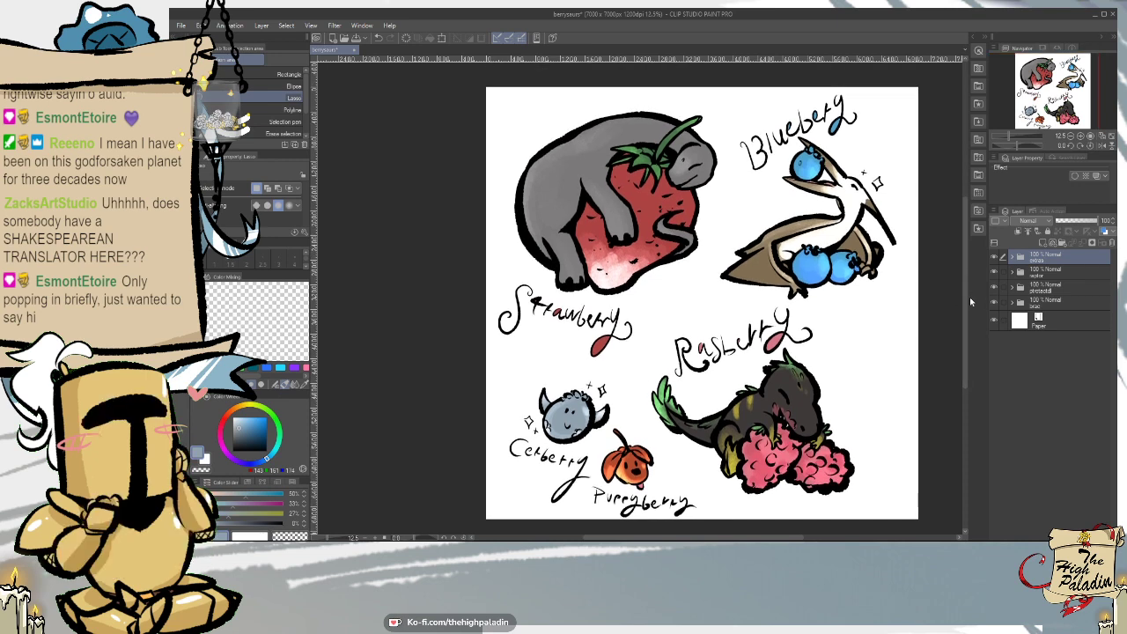
click(1111, 136)
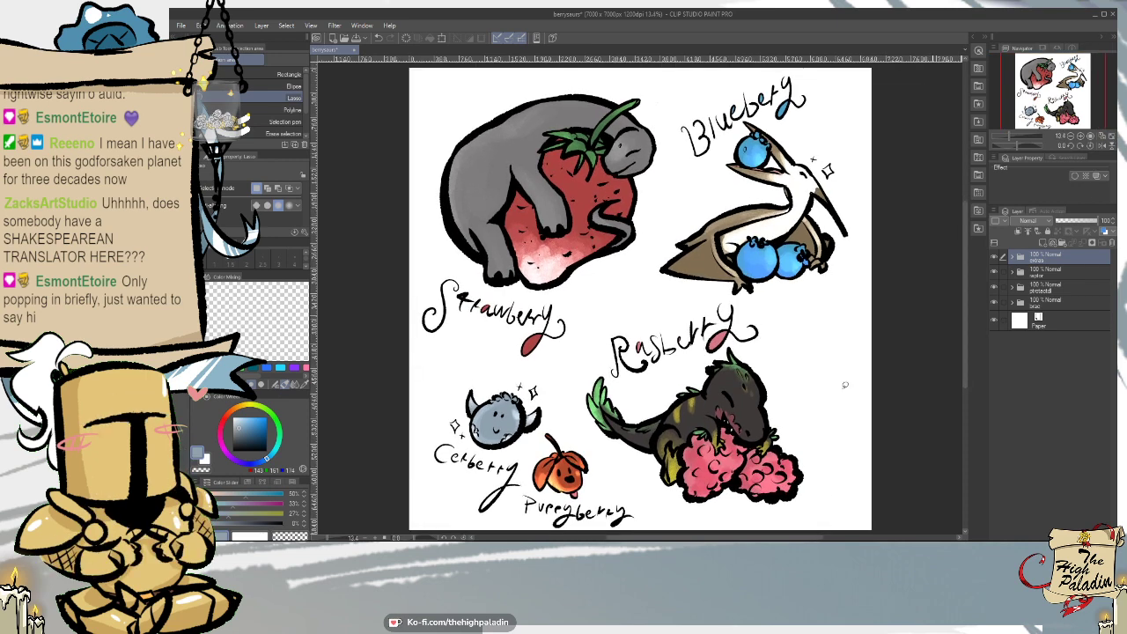
click(181, 26)
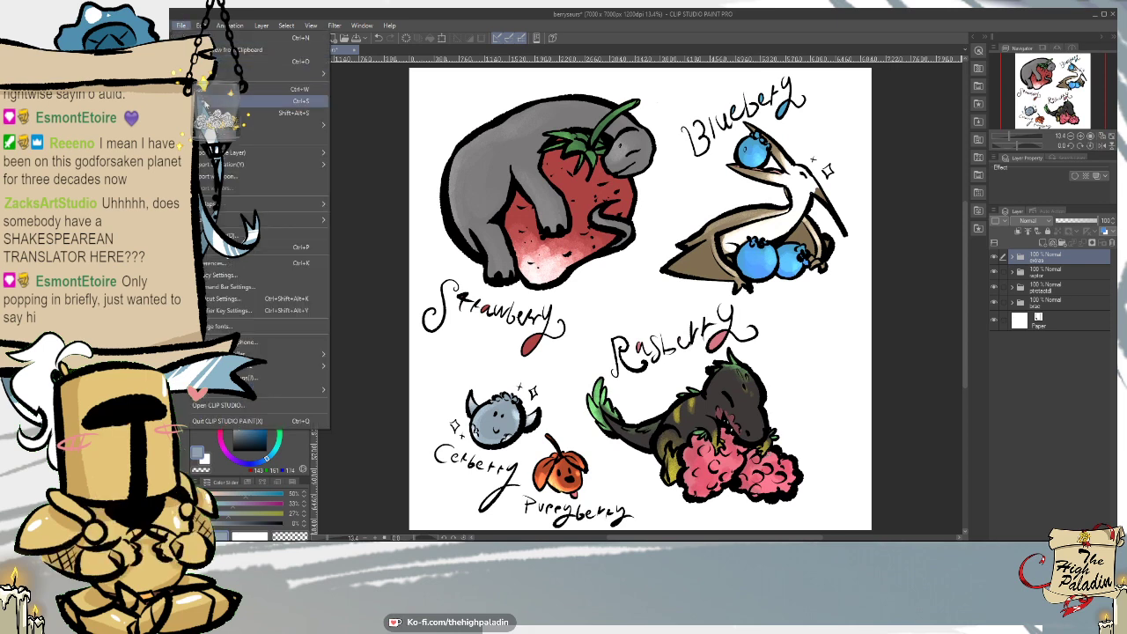
click(231, 102)
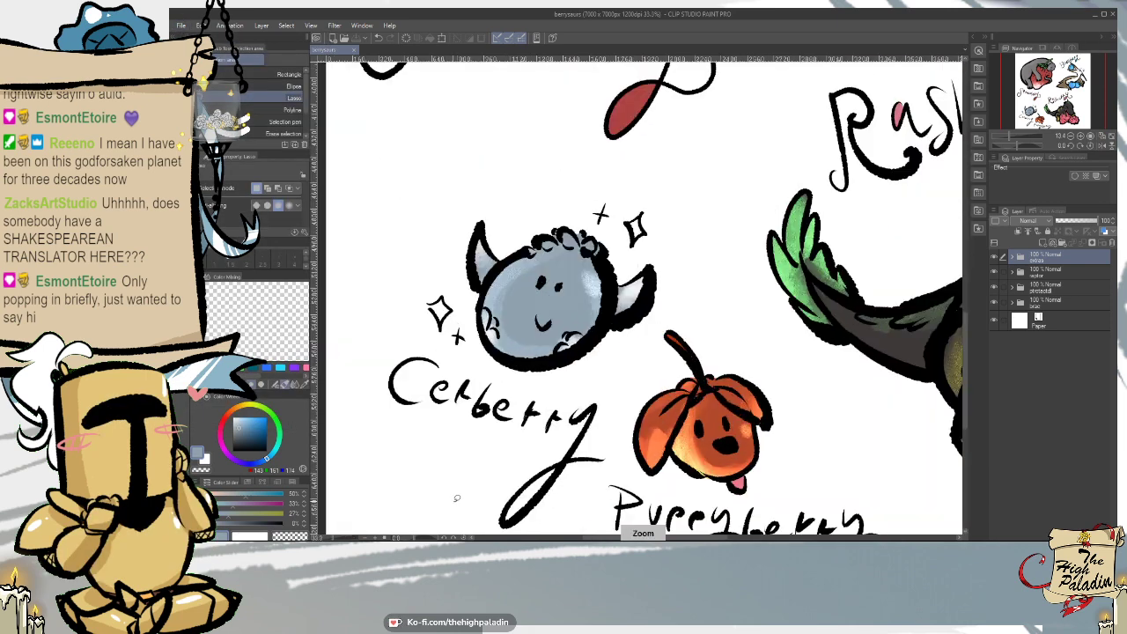
scroll(466, 497, up, 3)
mouse_move(965, 314)
mouse_down()
mouse_move(965, 346)
mouse_move(958, 326)
mouse_up()
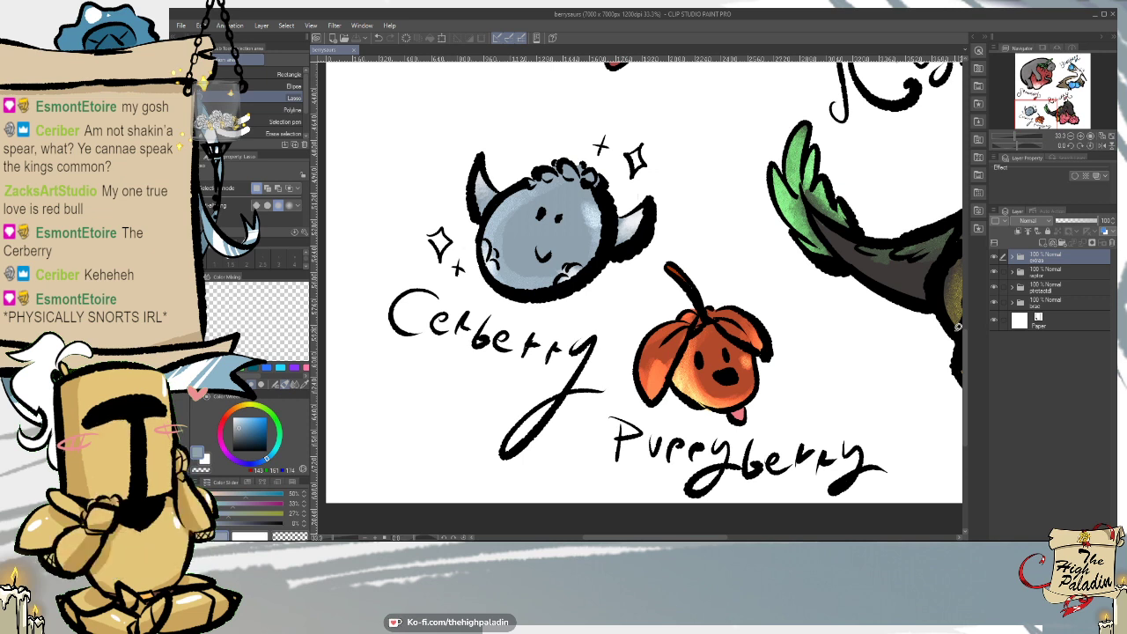
click(1112, 137)
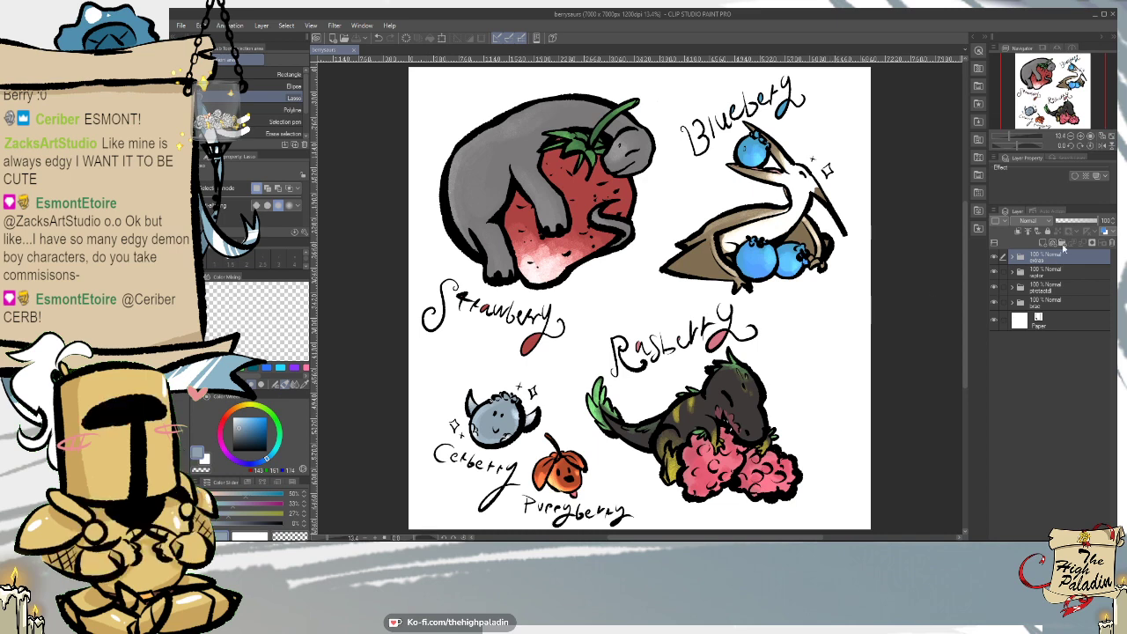
- Add a new raster layer on top and pick a soft pink for the Textured pen 2, testing and undoing a large heart outline
click(1055, 245)
key(p)
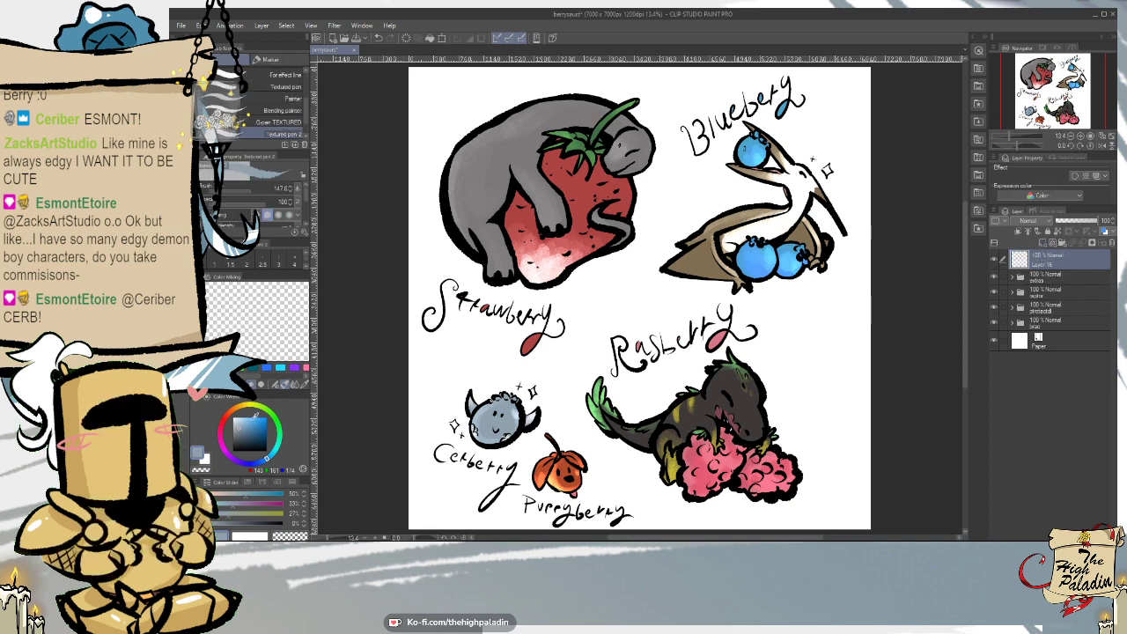
drag(221, 449, 220, 433)
click(246, 421)
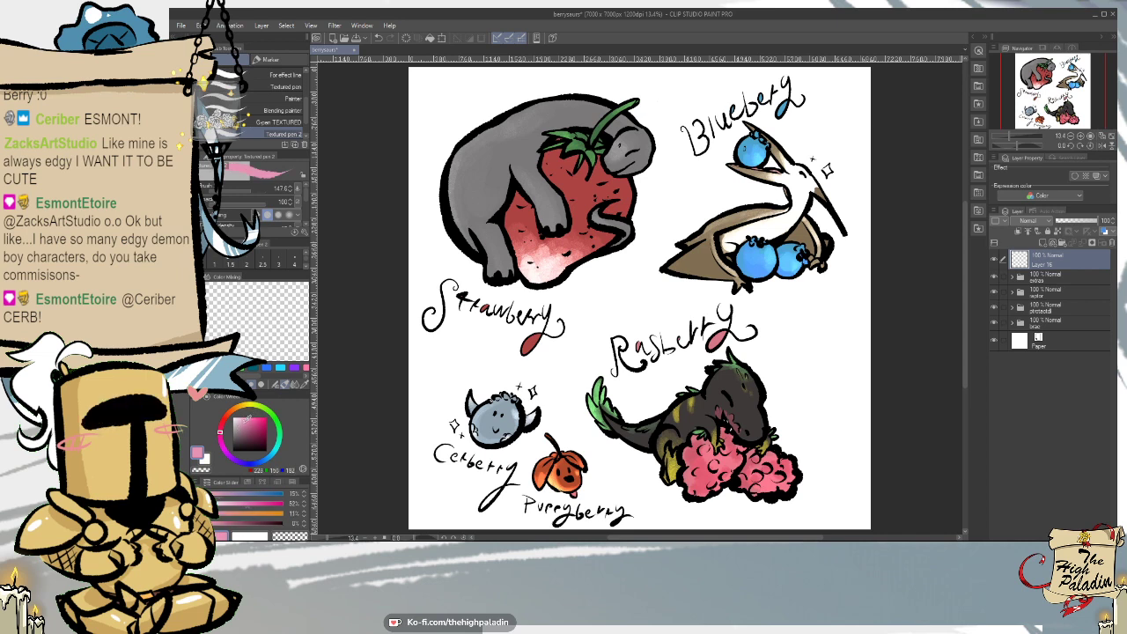
mouse_move(616, 132)
mouse_down()
mouse_move(586, 216)
mouse_move(621, 136)
mouse_up()
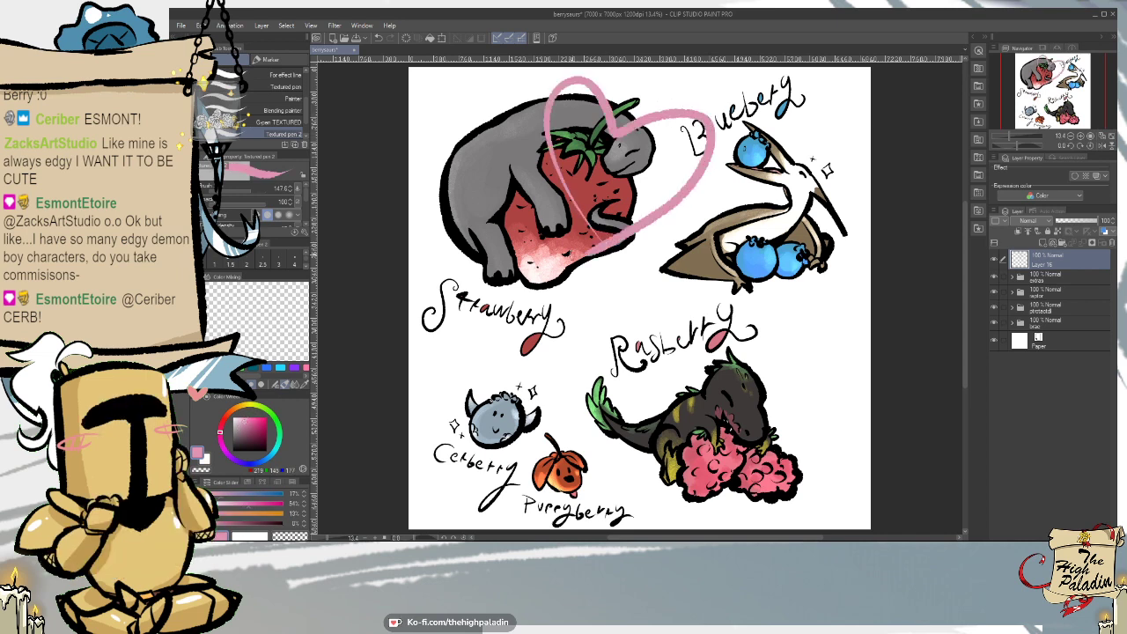
key(ctrl+z)
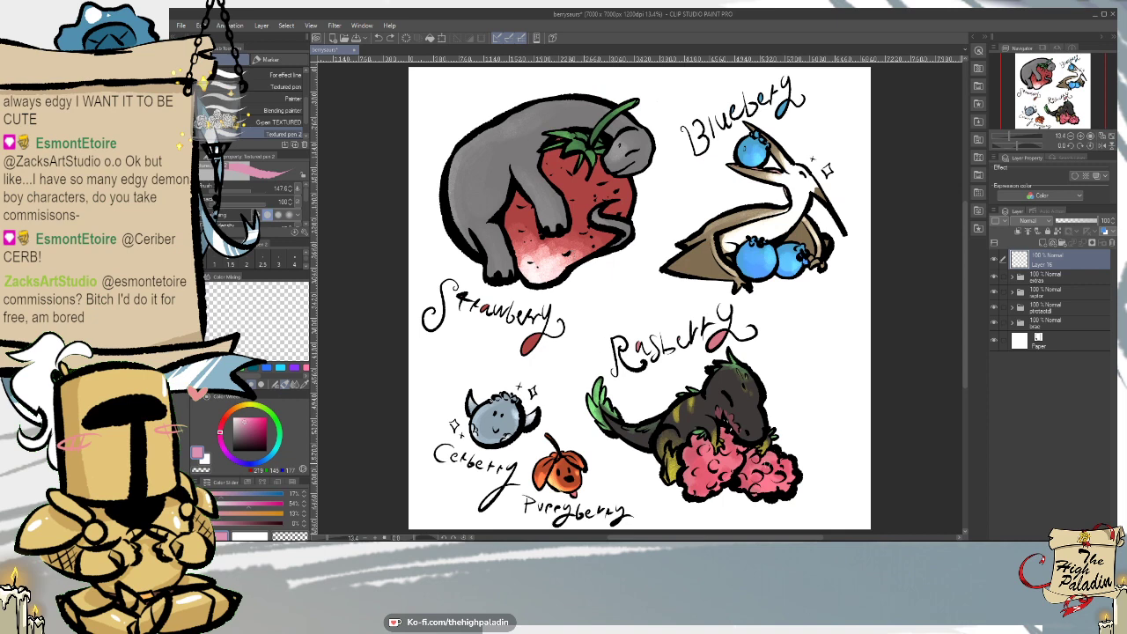
- Move the new layer to the top of the Strawberry dinosaur's folder and draw two small pink hearts below its head
click(1011, 323)
drag(1058, 266, 1085, 332)
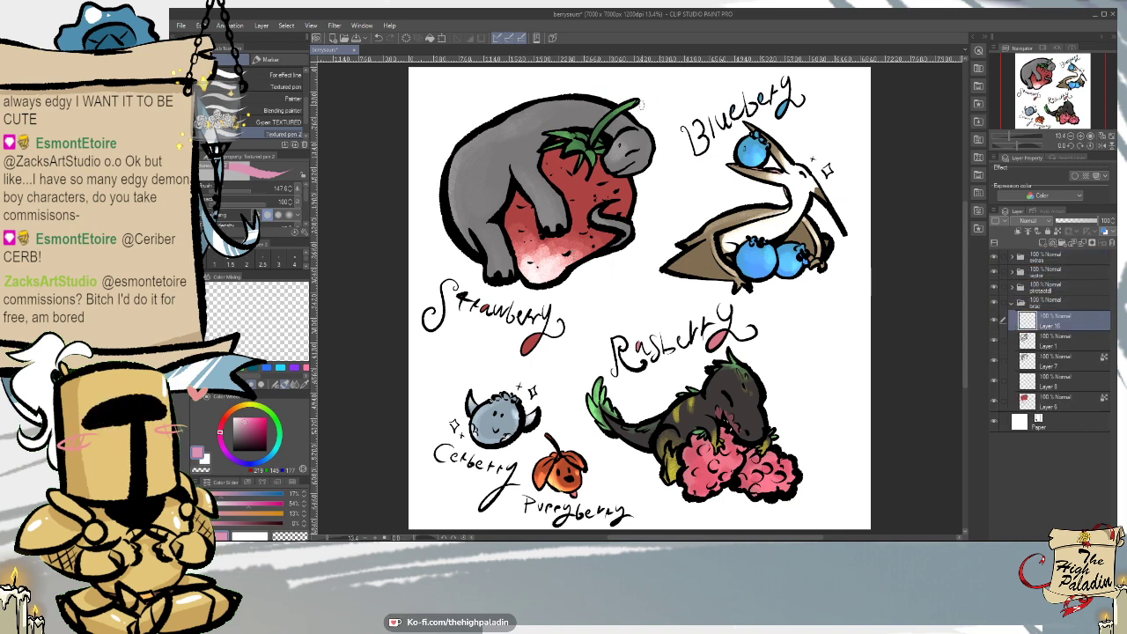
scroll(656, 119, up, 3)
mouse_move(651, 250)
mouse_down()
mouse_move(650, 239)
mouse_move(649, 250)
mouse_up()
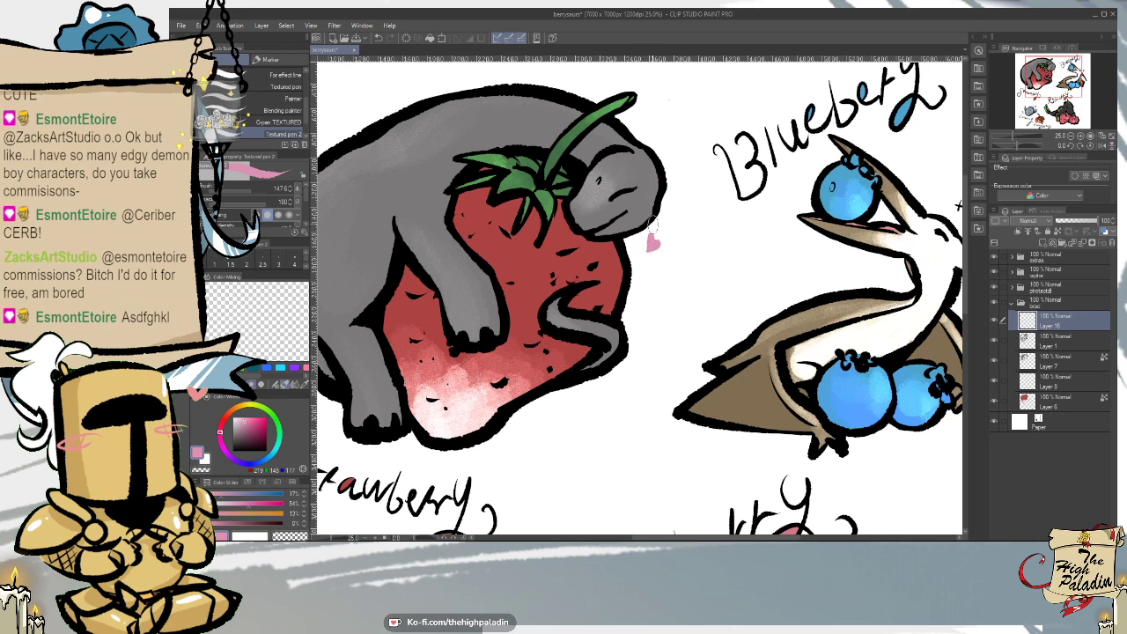
key(e)
key(p)
scroll(641, 223, up, 3)
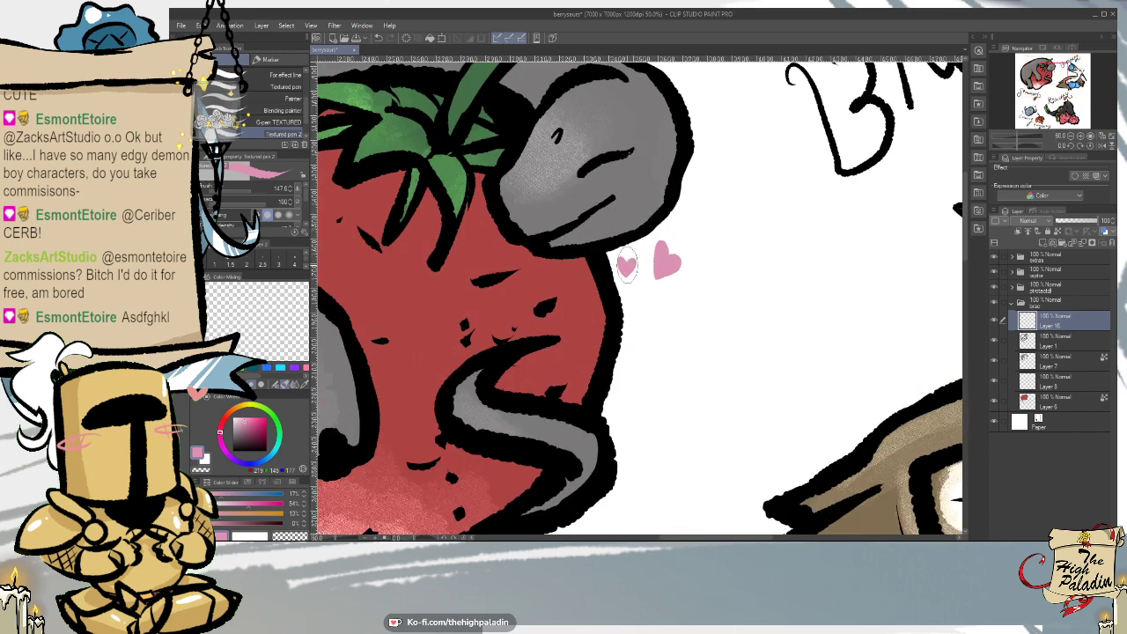
- Add a new layer above the line art in the Rasberry dinosaur's folder and choose a golden yellow
scroll(511, 423, down, 4)
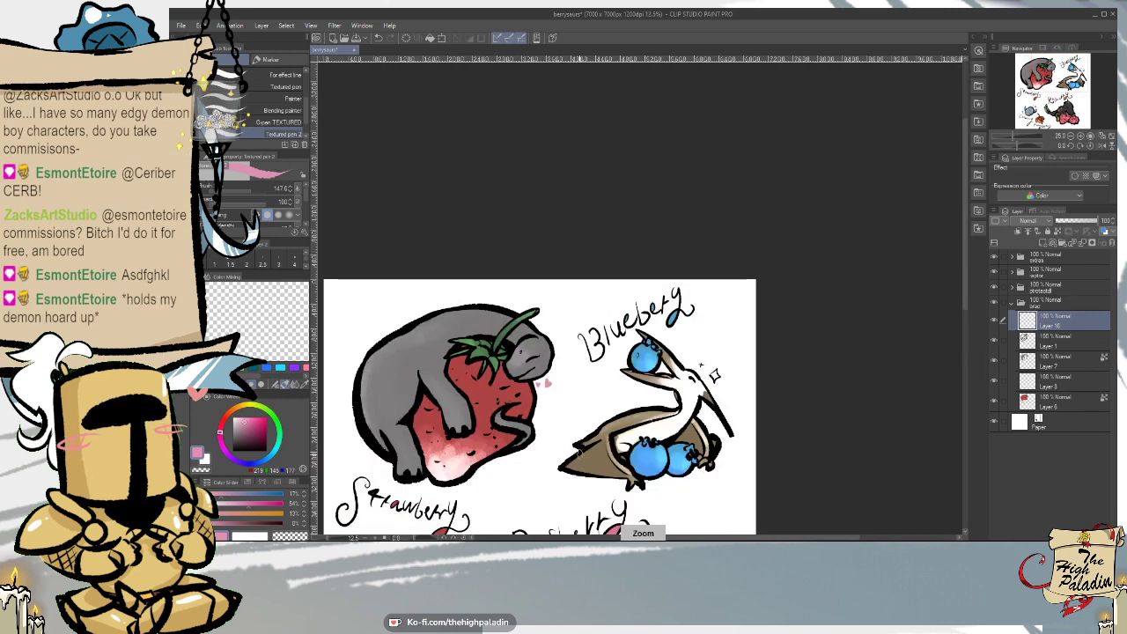
mouse_move(969, 263)
mouse_down()
mouse_move(967, 365)
mouse_move(907, 373)
mouse_up()
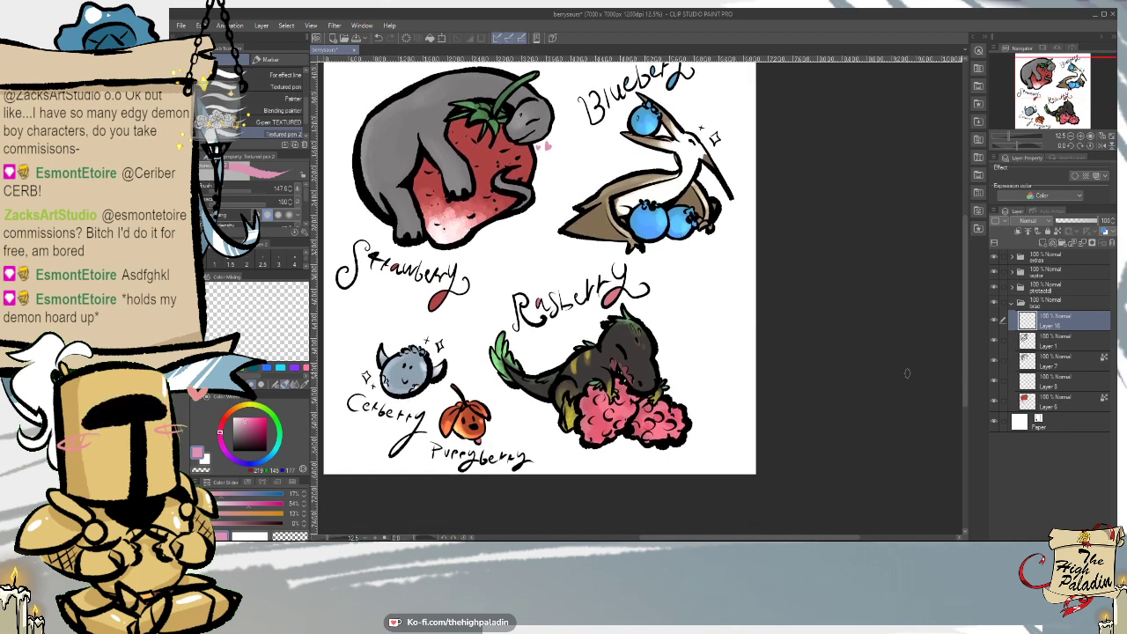
click(1010, 304)
click(1011, 274)
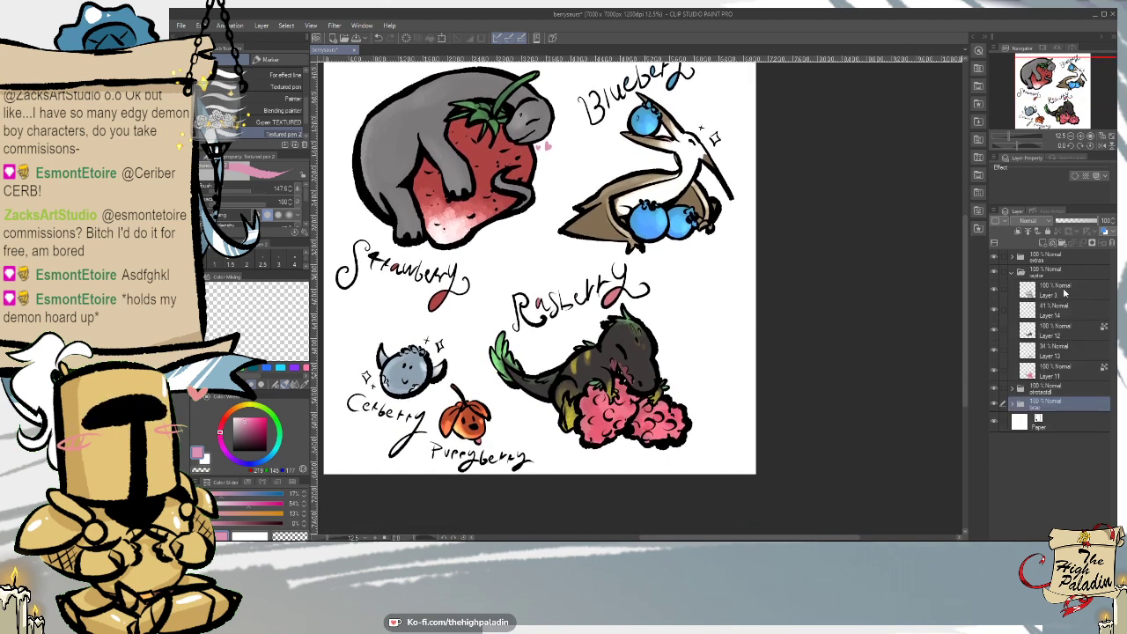
click(1052, 289)
scroll(631, 414, up, 2)
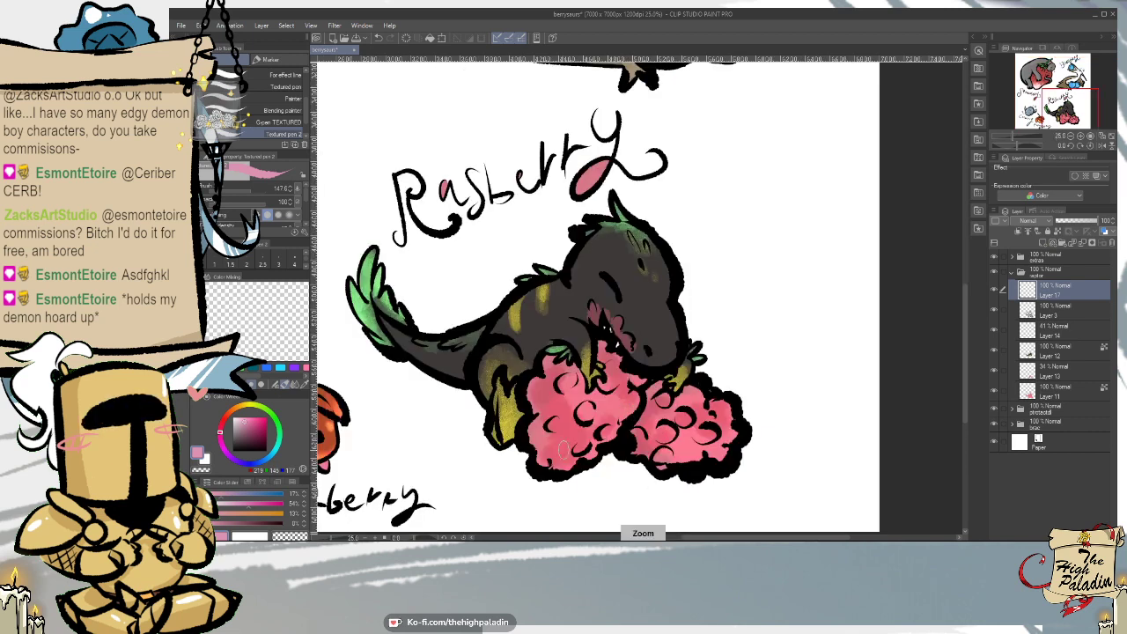
click(245, 407)
drag(247, 430, 262, 424)
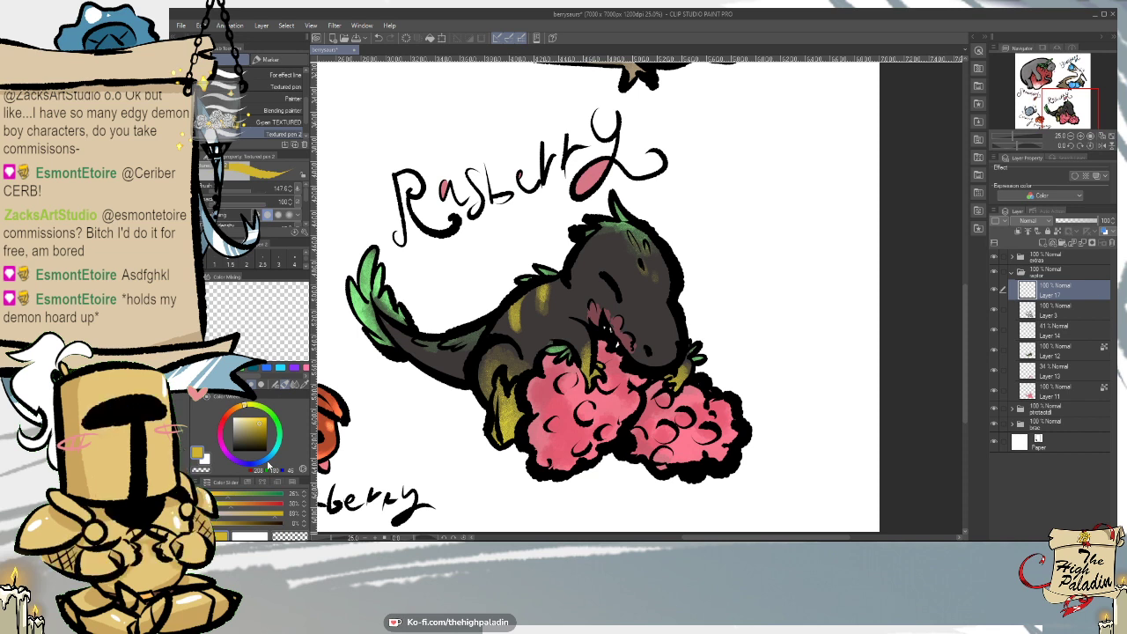
- Draw three filled golden yellow emphasis marks fanning out beside the Rasberry dinosaur's head with the Textured pen 2
scroll(717, 300, up, 1)
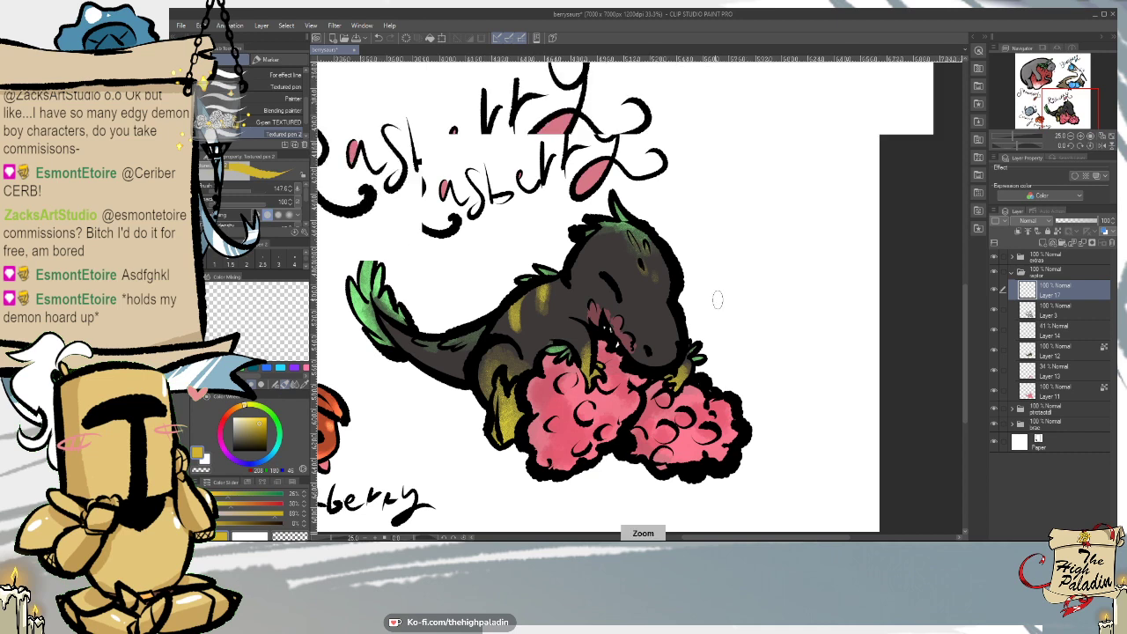
mouse_move(687, 289)
mouse_down()
mouse_move(735, 249)
mouse_move(745, 285)
mouse_move(689, 302)
mouse_move(694, 317)
mouse_move(735, 313)
mouse_move(732, 335)
mouse_move(695, 320)
mouse_move(729, 319)
mouse_up()
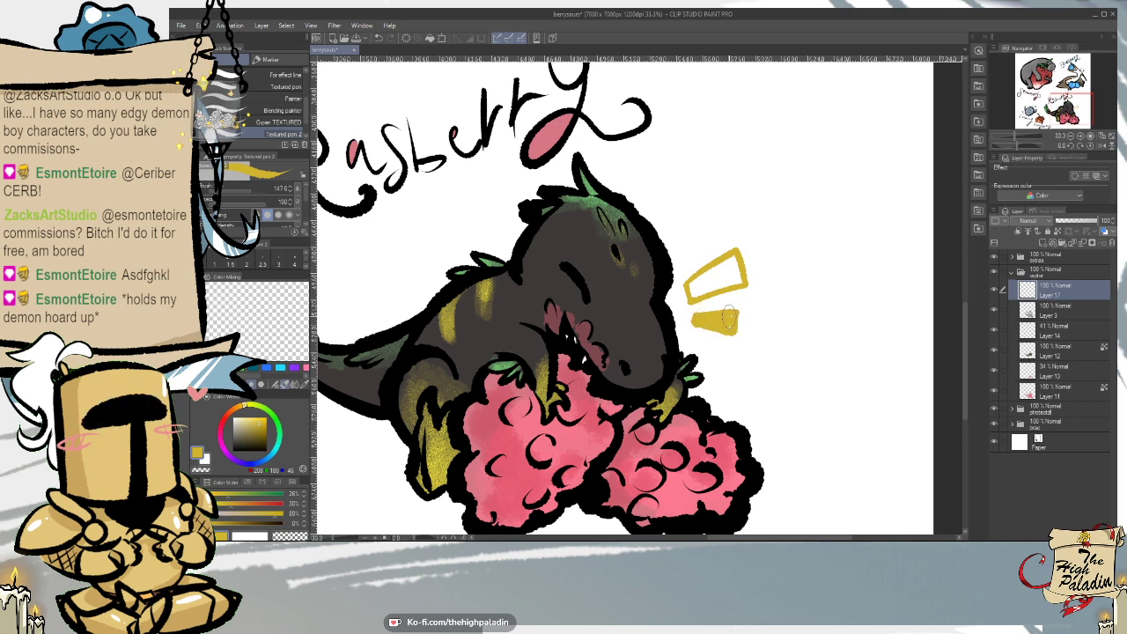
key(e)
key(p)
mouse_move(699, 282)
mouse_down()
mouse_move(694, 294)
mouse_move(728, 263)
mouse_move(736, 280)
mouse_move(715, 287)
mouse_move(729, 271)
mouse_up()
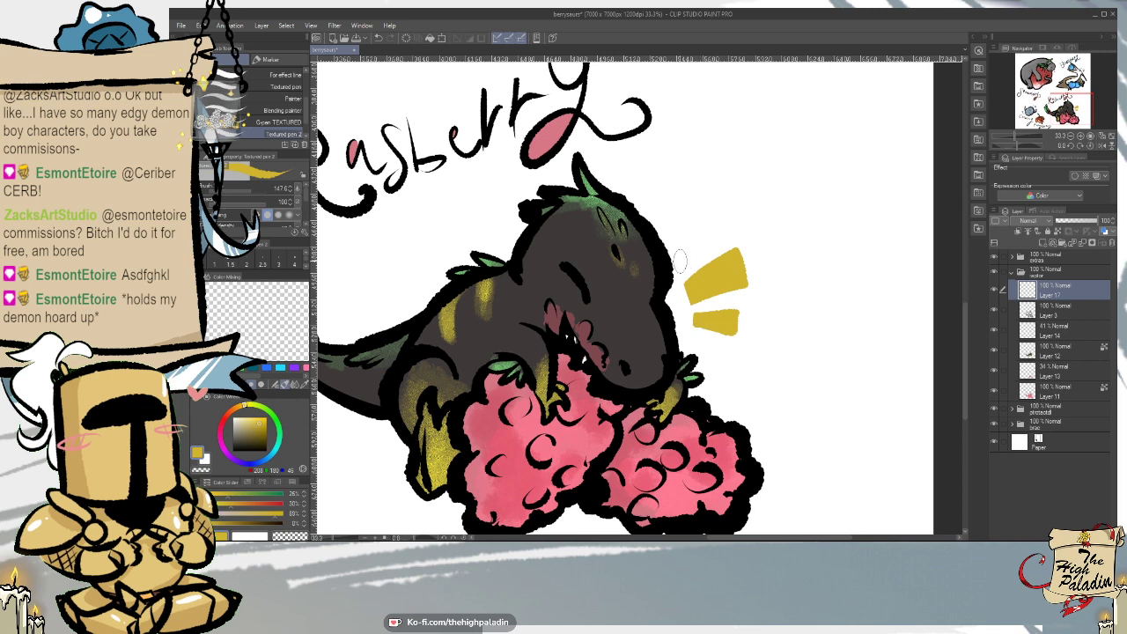
mouse_move(685, 262)
mouse_down()
mouse_move(703, 240)
mouse_move(708, 254)
mouse_move(684, 262)
mouse_move(708, 240)
mouse_move(686, 268)
mouse_move(718, 247)
mouse_move(707, 236)
mouse_move(684, 257)
mouse_move(701, 233)
mouse_move(686, 255)
mouse_up()
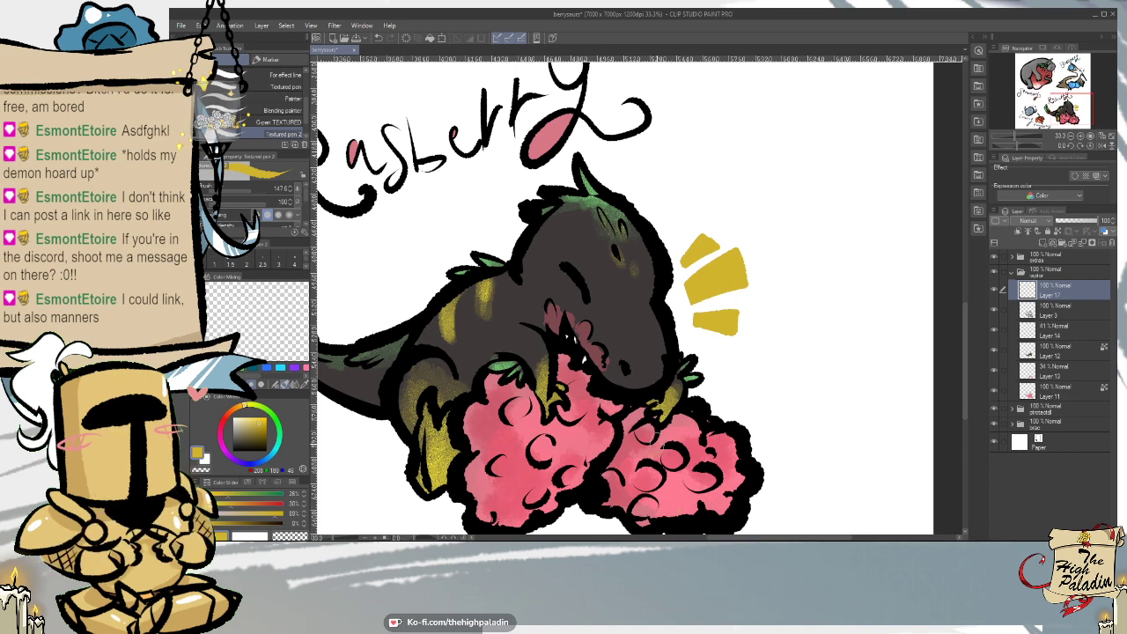
key(e)
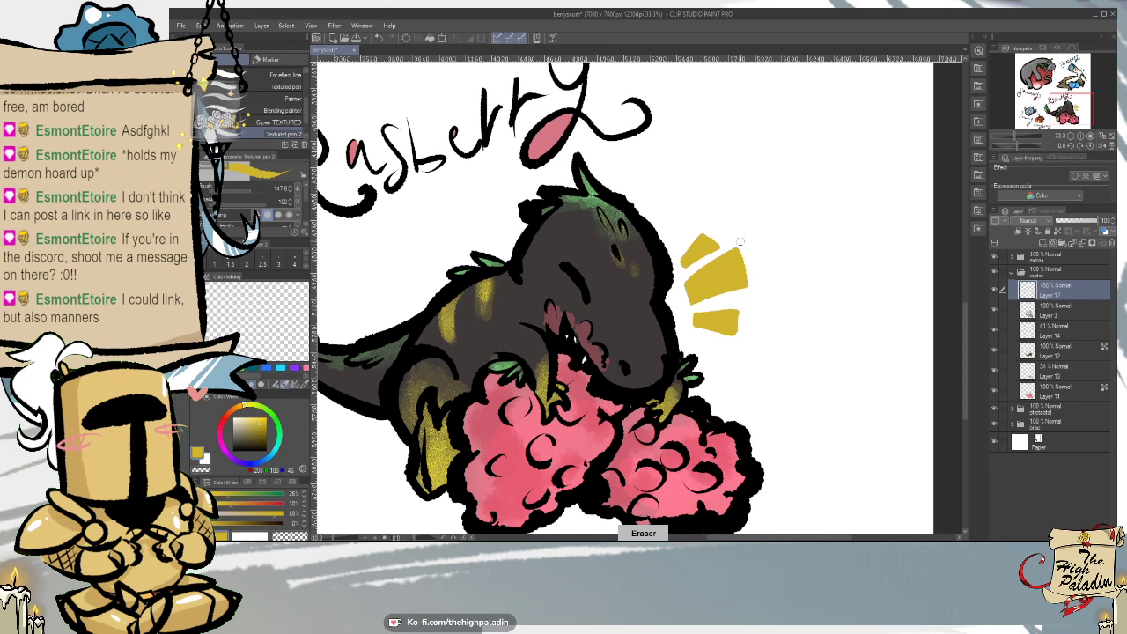
- Reshape the three yellow emphasis marks with Free Transform, narrowing them towards the dinosaur's head and nudging them slightly outward
scroll(747, 307, down, 3)
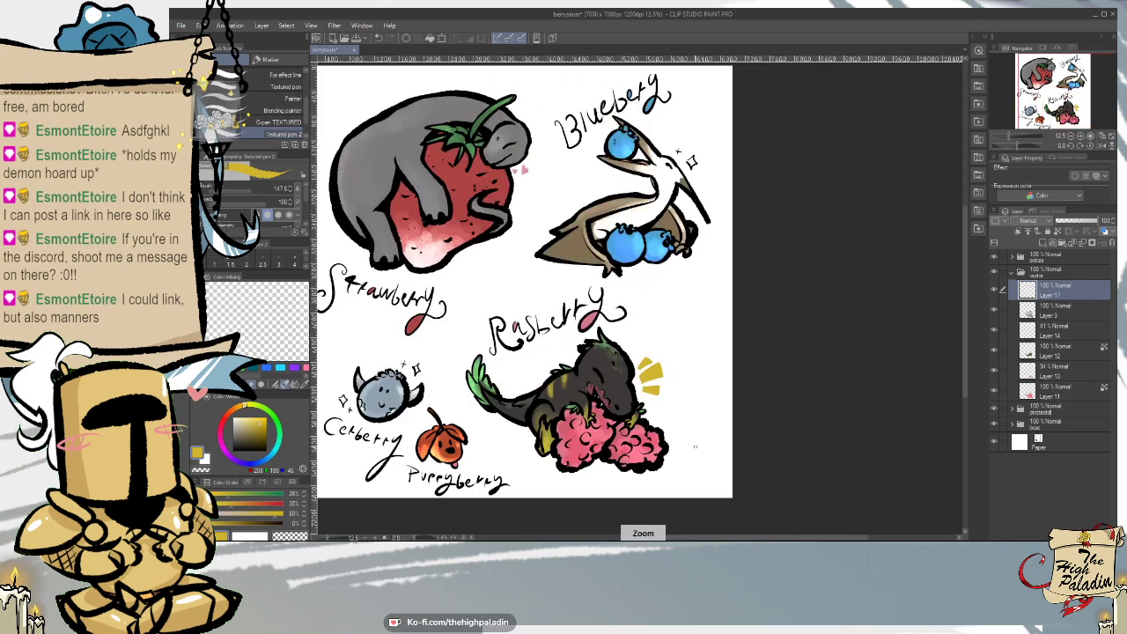
scroll(581, 445, up, 2)
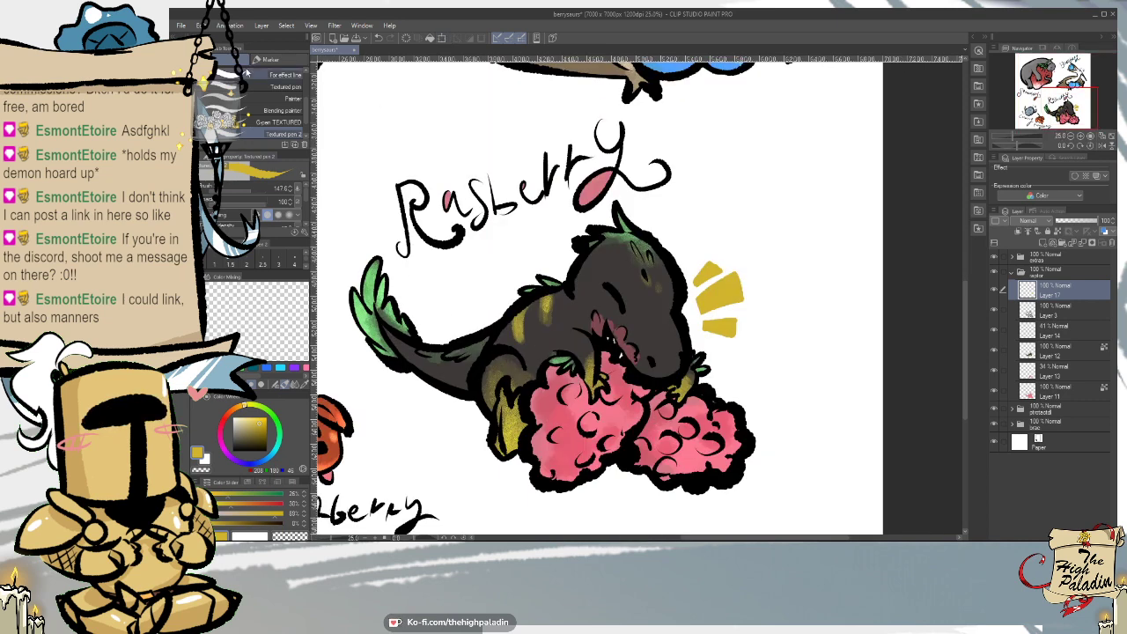
click(199, 24)
mouse_move(264, 262)
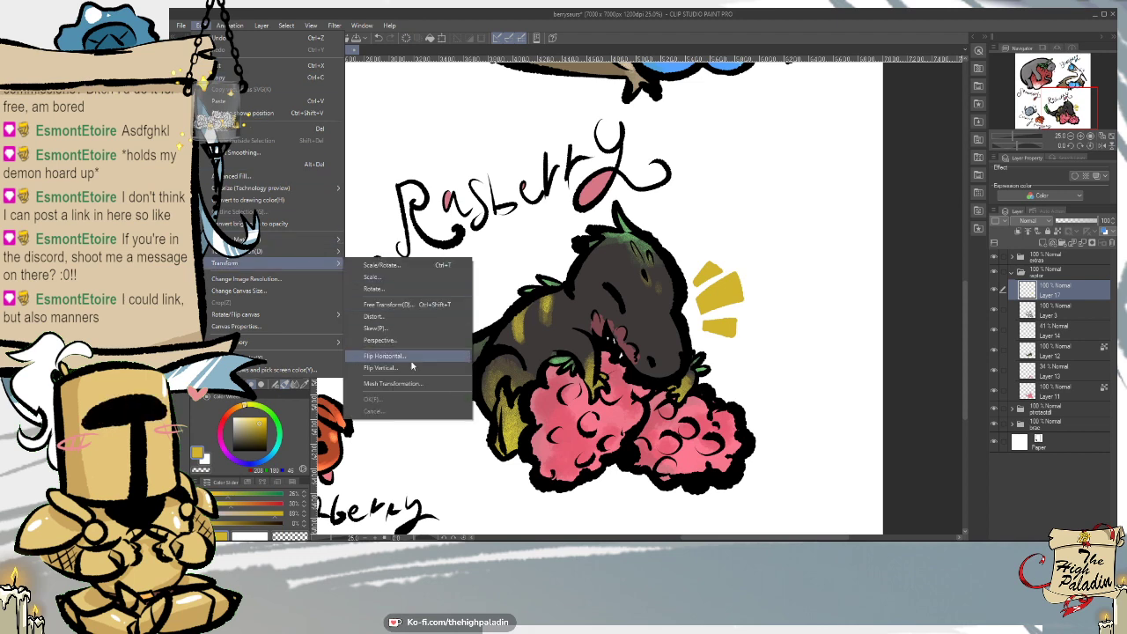
click(417, 305)
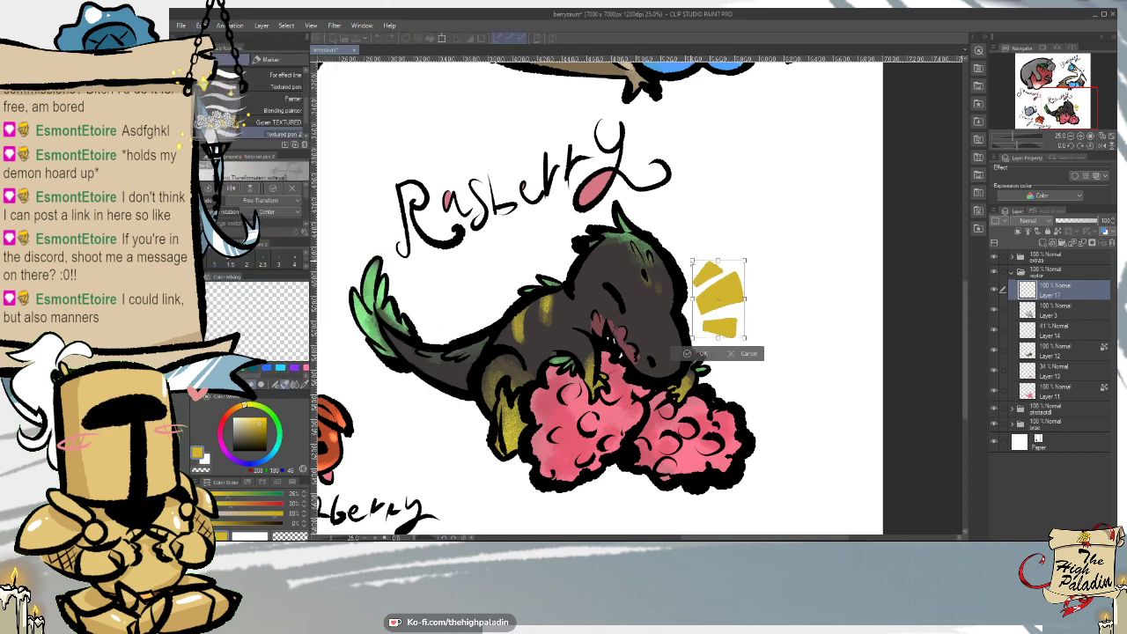
drag(693, 261, 692, 277)
drag(693, 339, 744, 295)
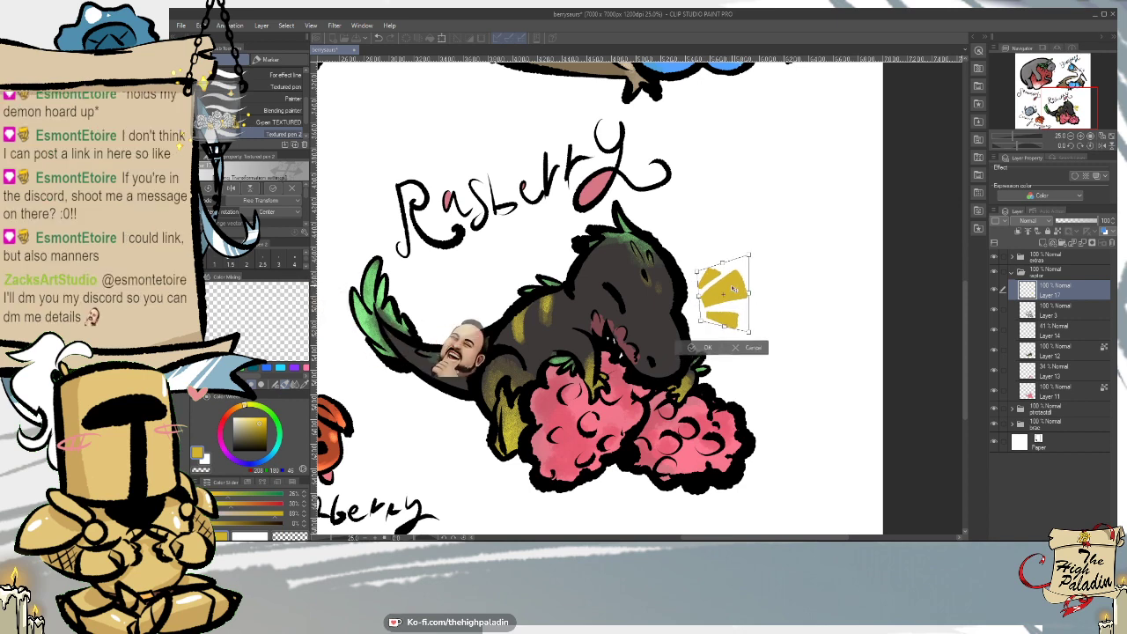
click(707, 350)
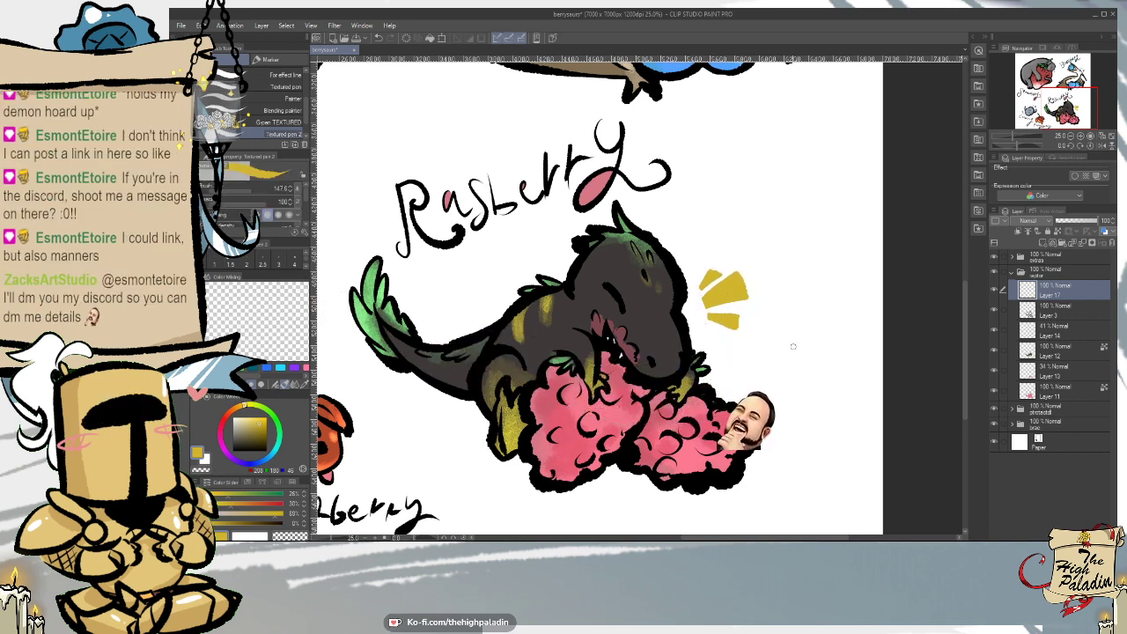
scroll(742, 510, down, 2)
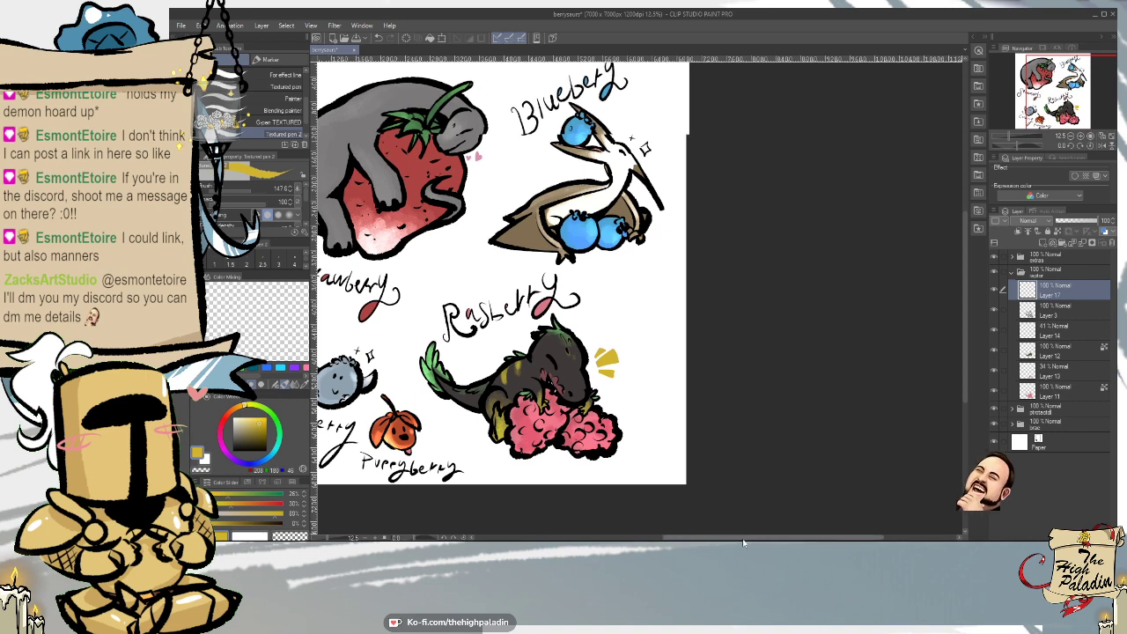
- Add a new layer above Layer 10 in the Blueberry pterodactyl's folder
drag(746, 537, 703, 537)
drag(965, 299, 965, 294)
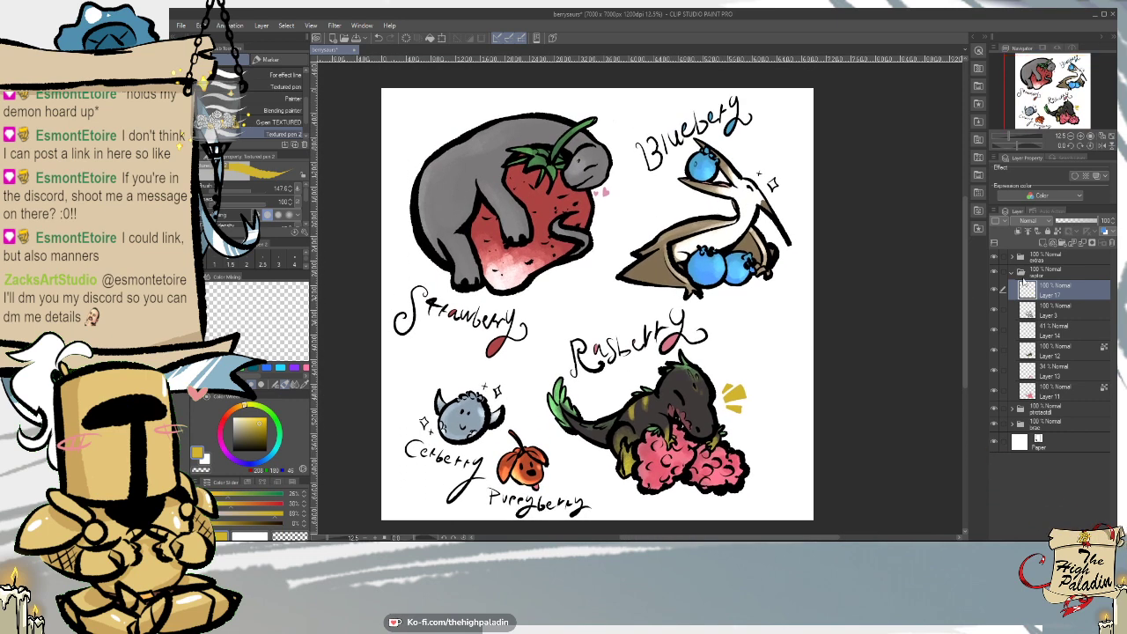
click(1014, 273)
click(1013, 288)
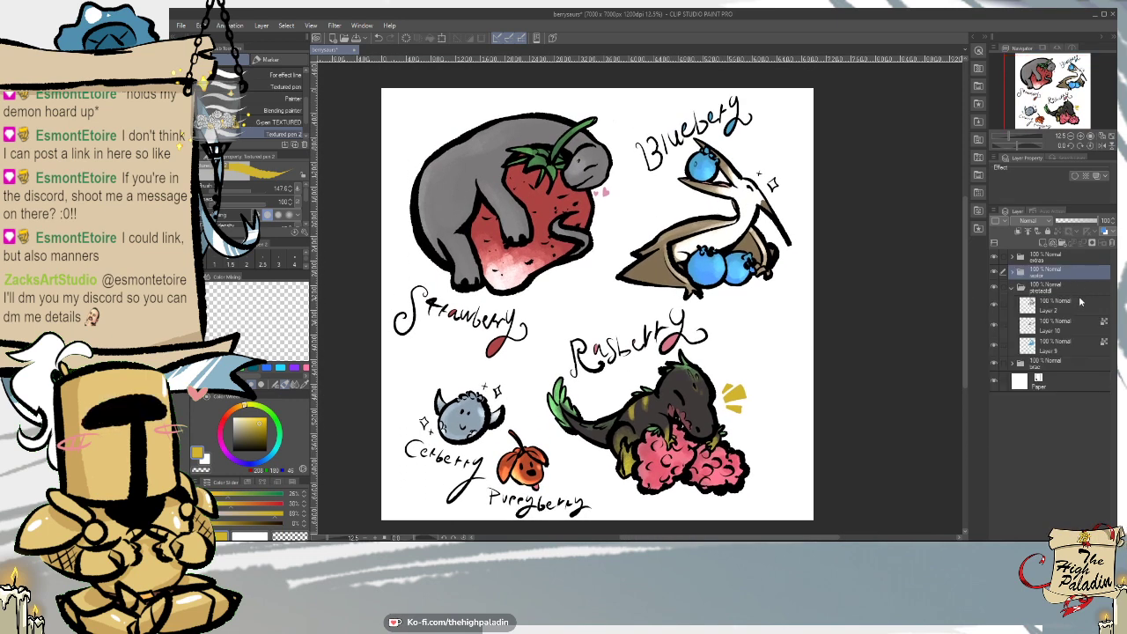
click(1076, 302)
click(1061, 327)
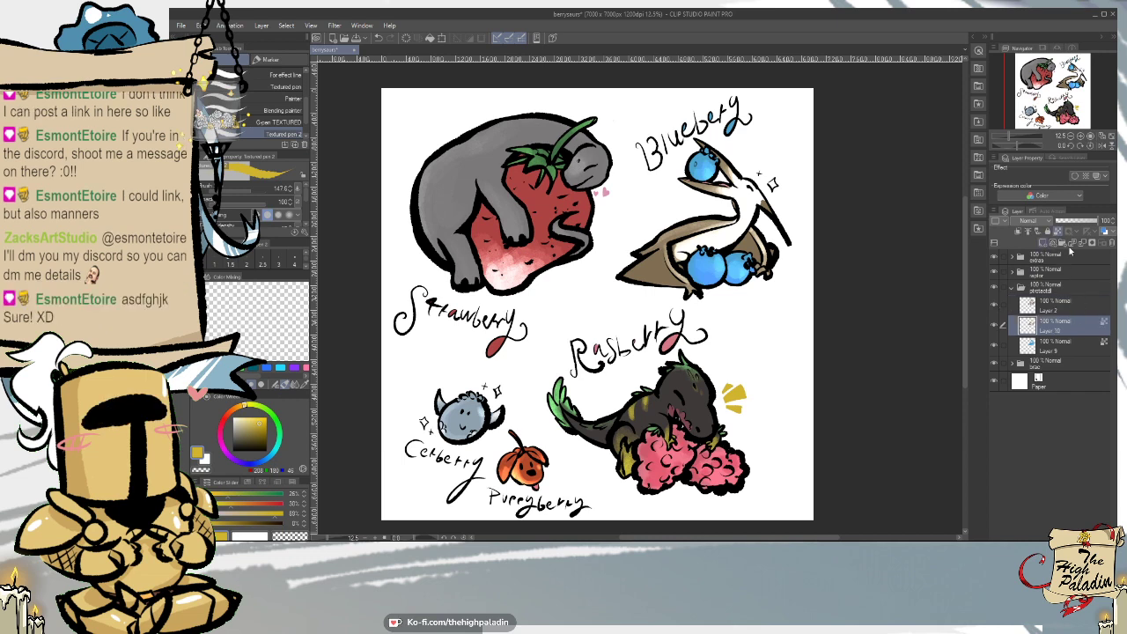
click(1043, 243)
- Fill the large sparkle beside the Blueberry pterodactyl's head with pale yellow using Textured pen 2
scroll(812, 227, up, 3)
drag(968, 241, 968, 202)
click(252, 421)
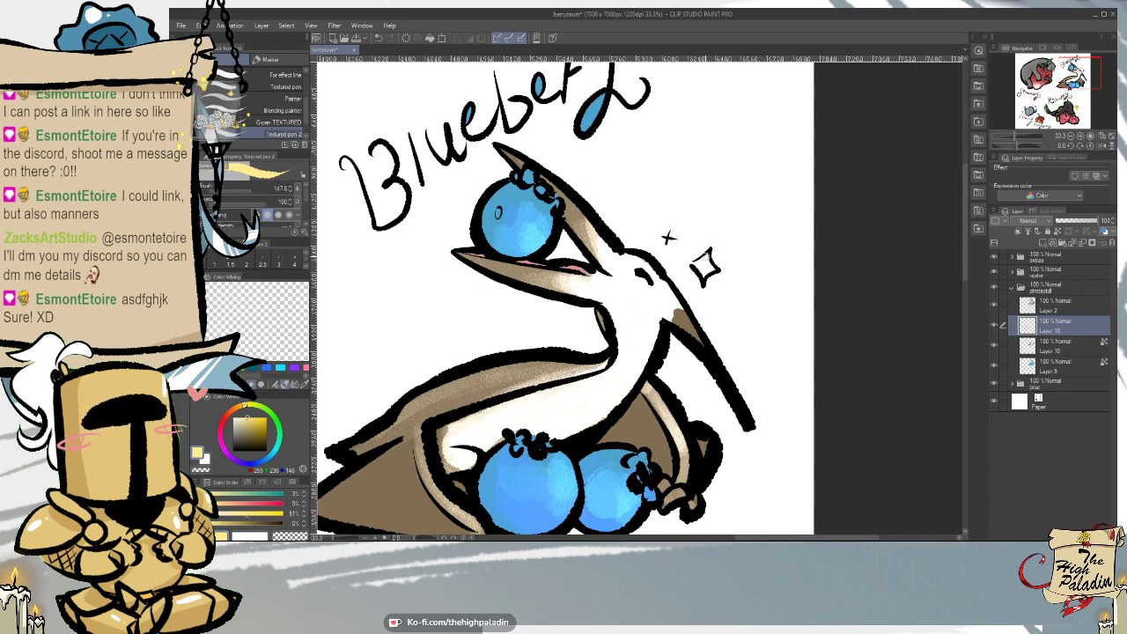
mouse_move(706, 256)
mouse_down()
mouse_move(702, 273)
mouse_move(707, 257)
mouse_up()
scroll(486, 430, down, 1)
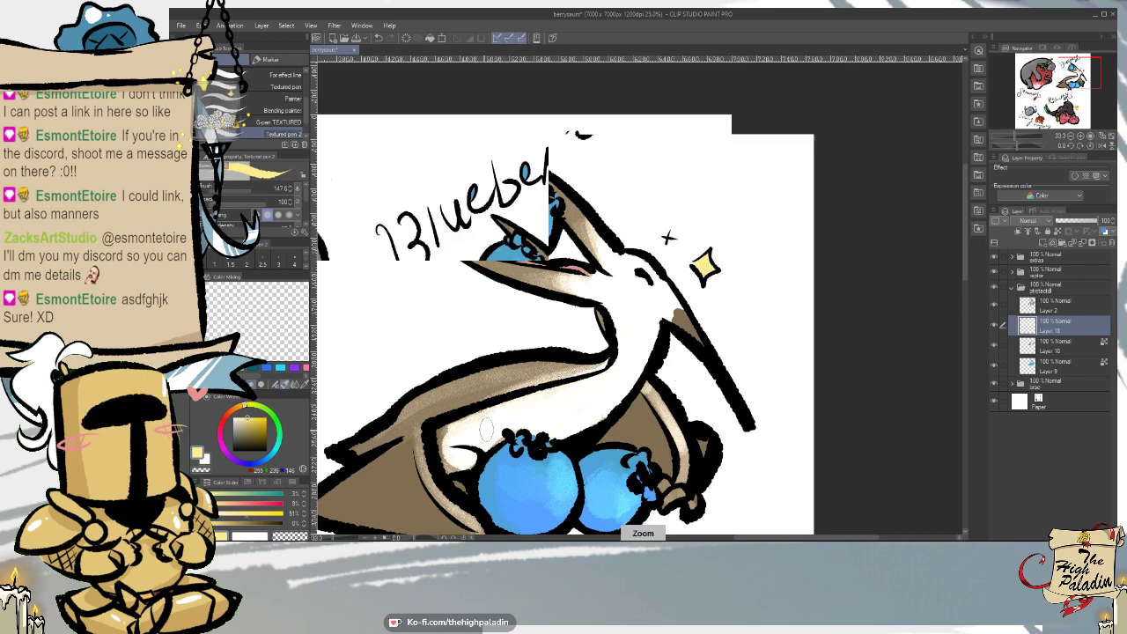
scroll(485, 429, down, 6)
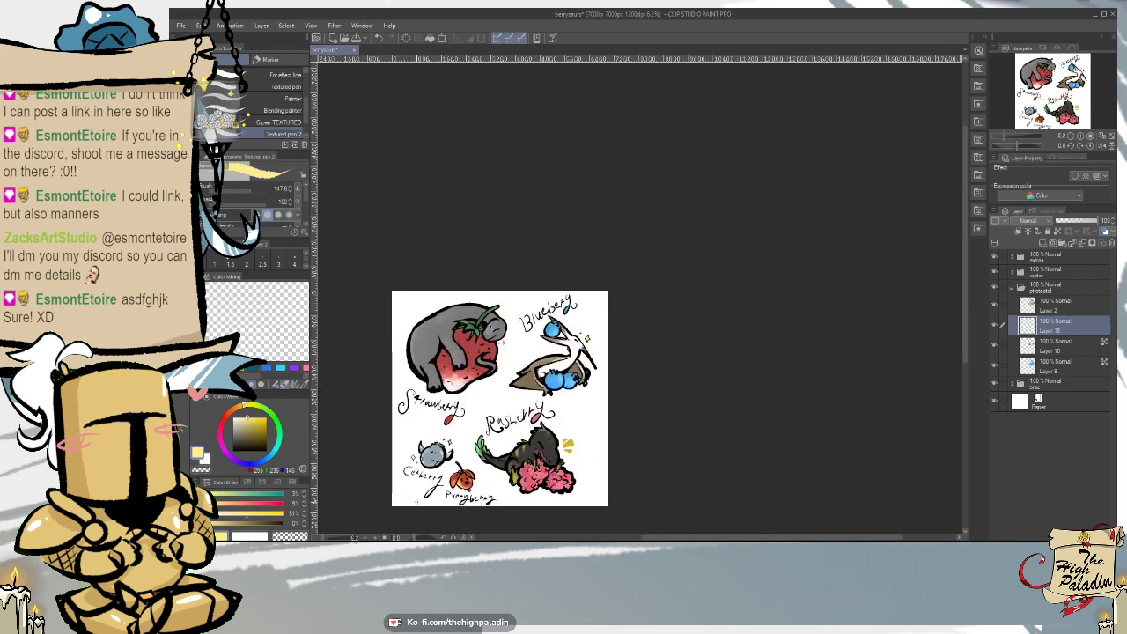
scroll(404, 494, up, 3)
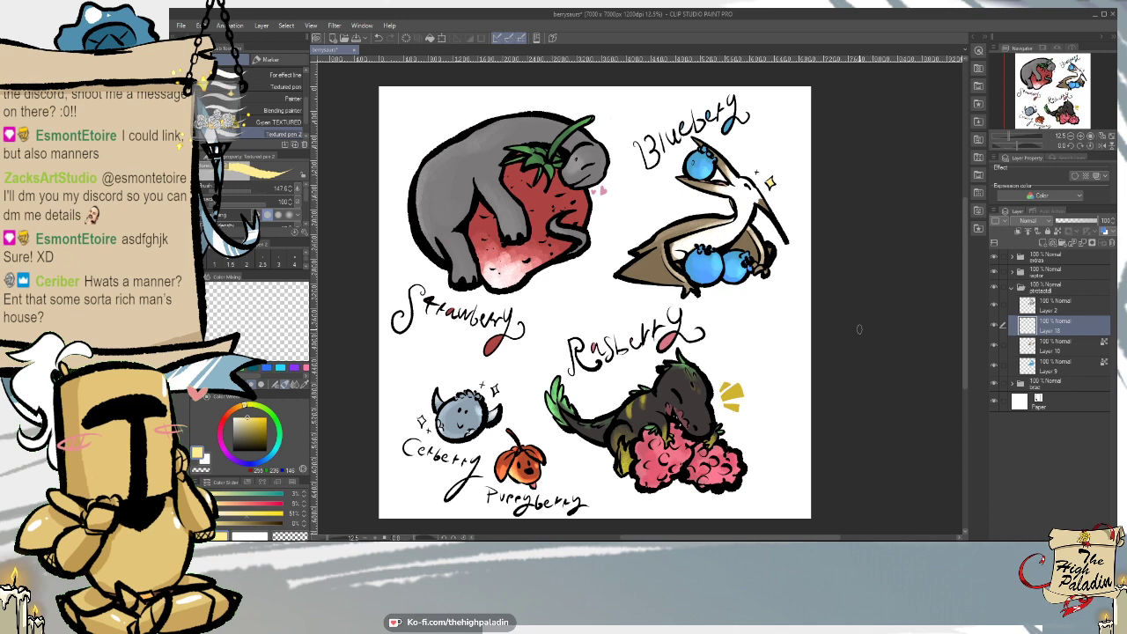
- Move the whole Rasberry dinosaur folder slightly right and down on the canvas
click(1013, 287)
click(1052, 272)
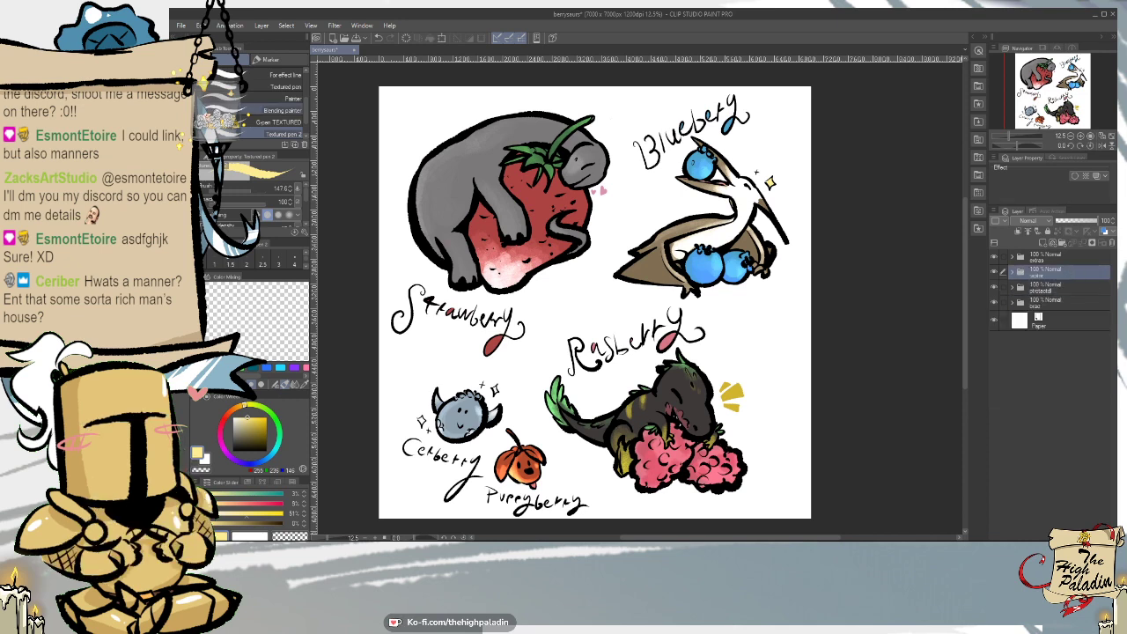
click(179, 98)
mouse_move(837, 465)
mouse_down()
mouse_move(856, 474)
mouse_move(860, 462)
mouse_up()
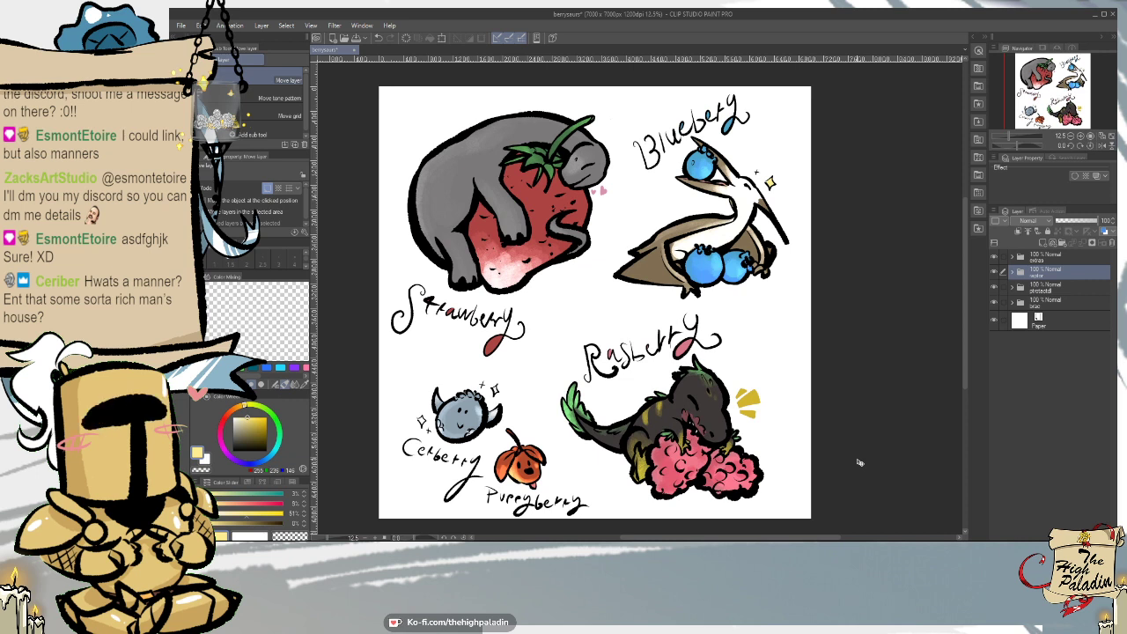
- Add a new layer at the top of the small berry sketches' folder and choose near-black for Textured pen 2
click(1013, 257)
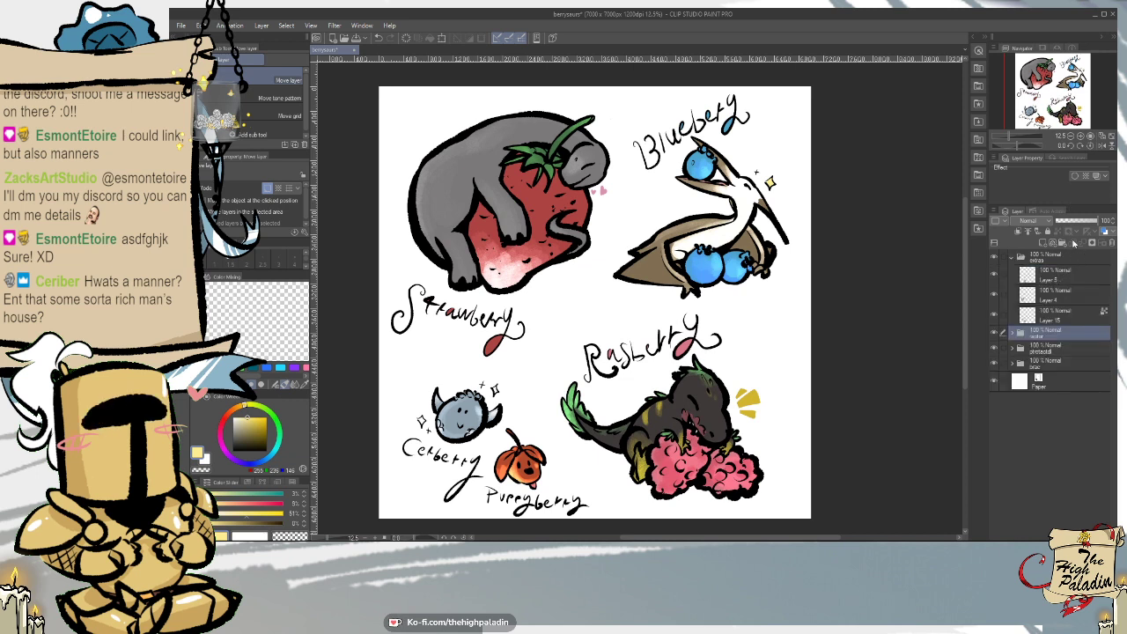
click(1073, 243)
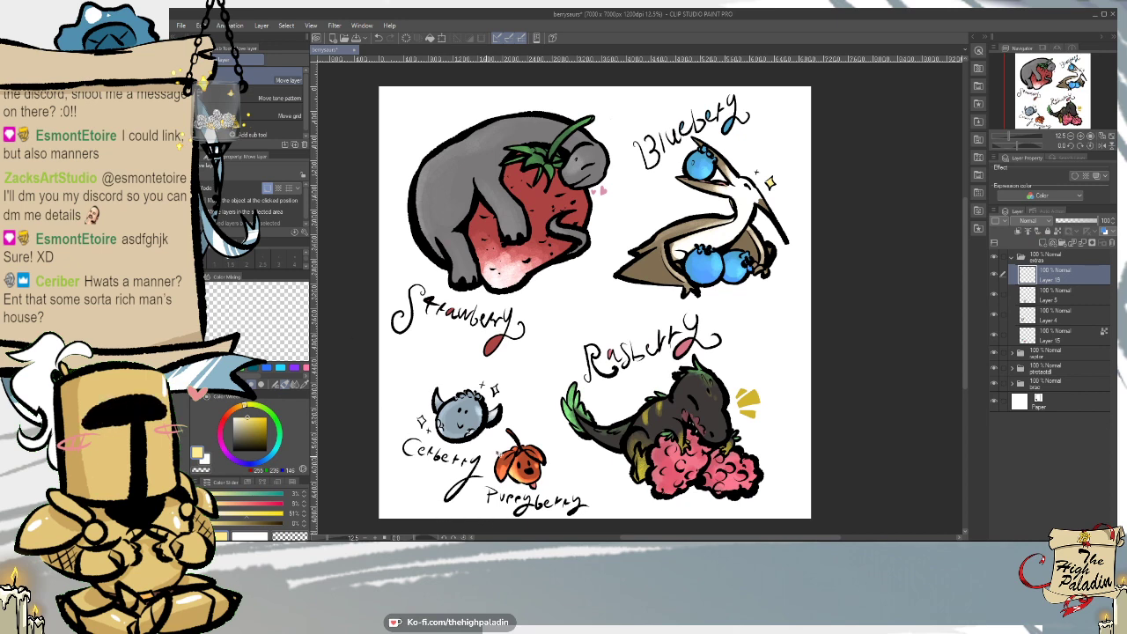
scroll(476, 487, up, 2)
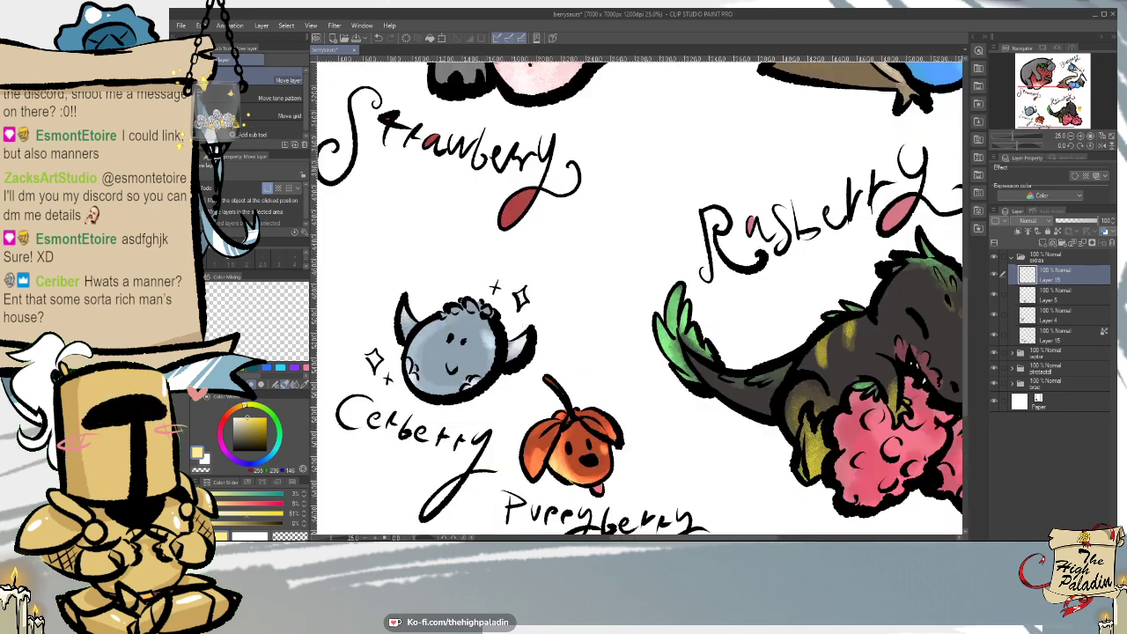
key(p)
click(228, 456)
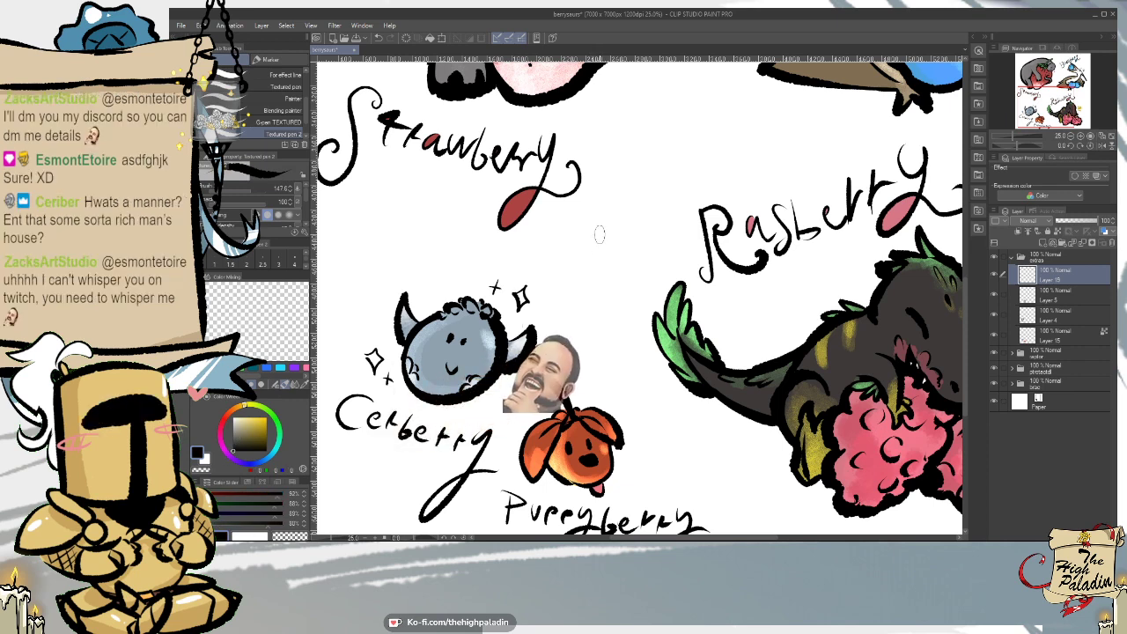
- Draw a small round berry bird above the Puppyberry, with a leafy crown, a beak, and a wing and tail
mouse_move(595, 227)
mouse_down()
mouse_move(599, 279)
mouse_move(620, 243)
mouse_move(589, 209)
mouse_move(578, 218)
mouse_move(592, 230)
mouse_move(621, 228)
mouse_up()
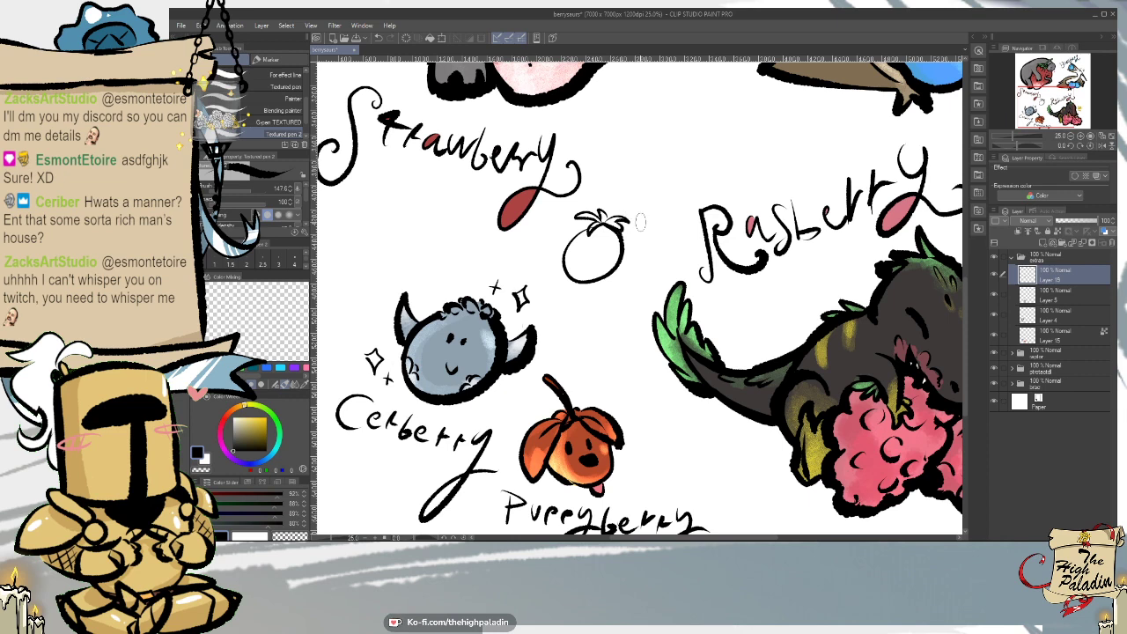
drag(625, 248, 625, 268)
drag(601, 231, 546, 295)
key(ctrl+z)
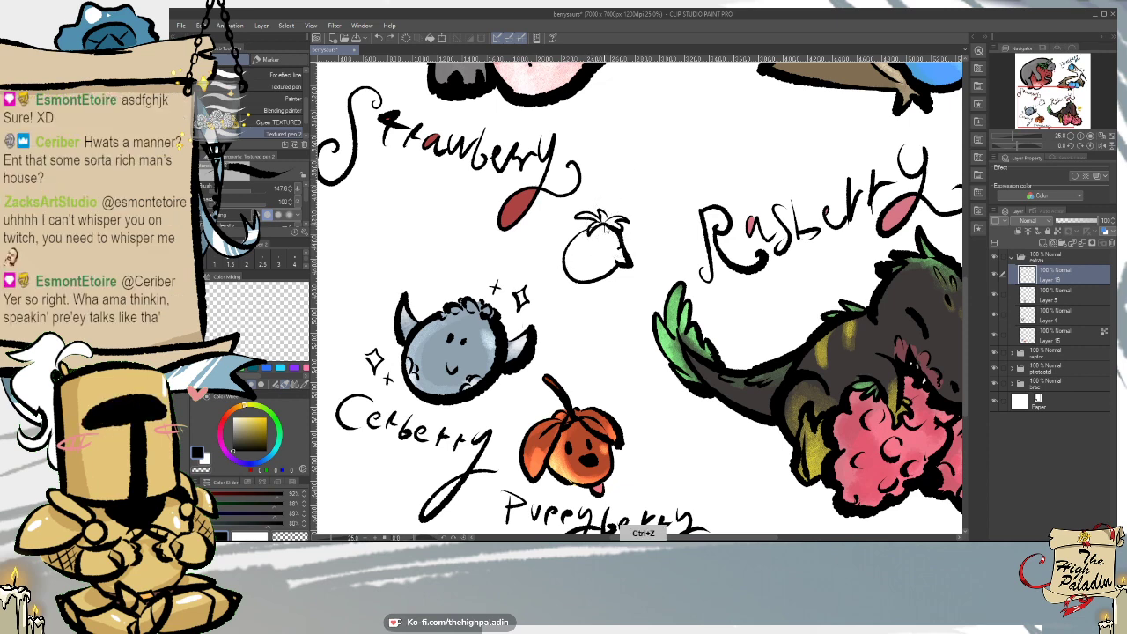
mouse_move(595, 254)
mouse_down()
mouse_move(536, 257)
mouse_move(565, 251)
mouse_move(566, 236)
mouse_move(538, 246)
mouse_move(565, 253)
mouse_move(610, 216)
mouse_move(567, 249)
mouse_up()
key(e)
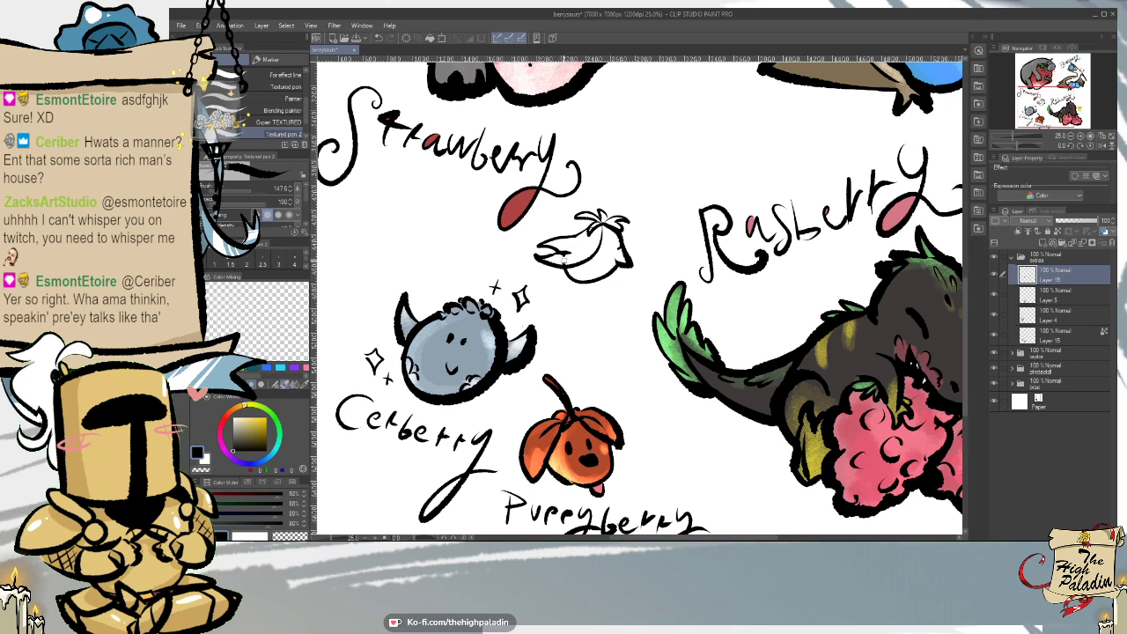
- Add an eye, extra crown leaves, a stem with a small leaf, and two feet to the berry bird
key(p)
drag(626, 242, 626, 253)
drag(619, 215, 614, 231)
drag(603, 223, 601, 203)
mouse_move(593, 283)
mouse_down()
mouse_move(593, 302)
mouse_move(603, 291)
mouse_move(603, 302)
mouse_up()
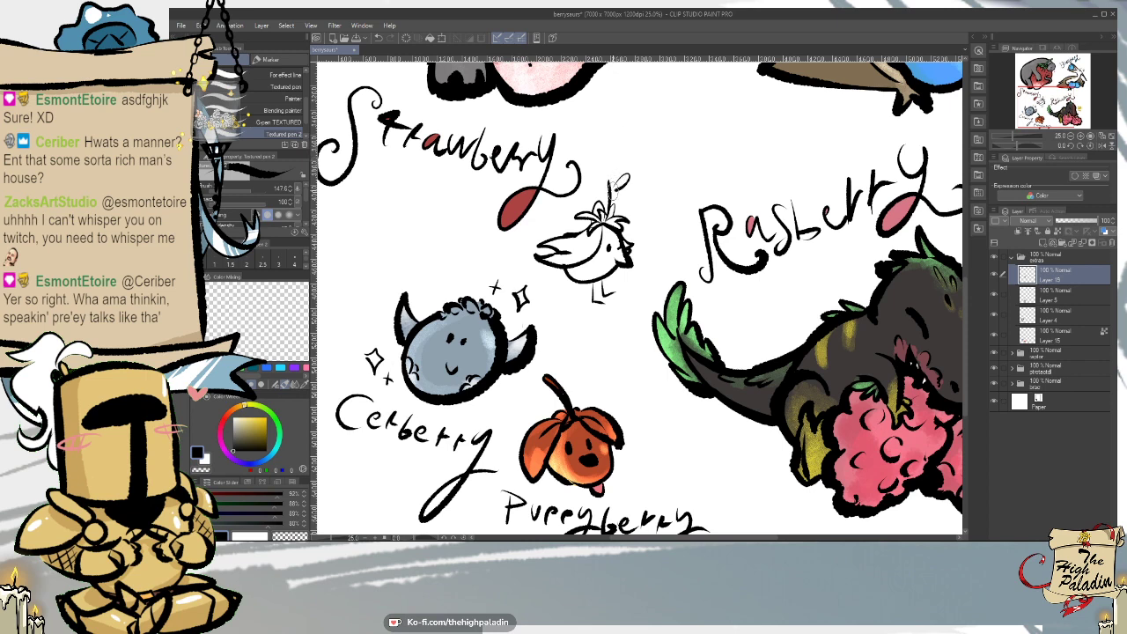
- Clean up the line art around the berry bird's beak with the eraser and undo the last stroke there
key(e)
key(e)
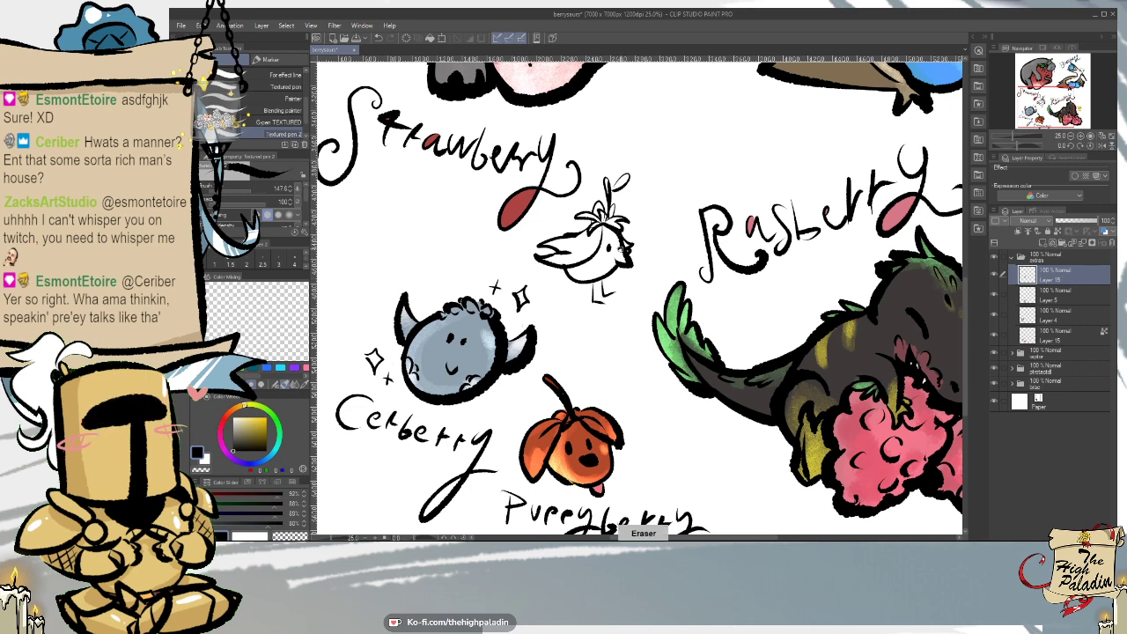
drag(621, 249, 619, 259)
key(e)
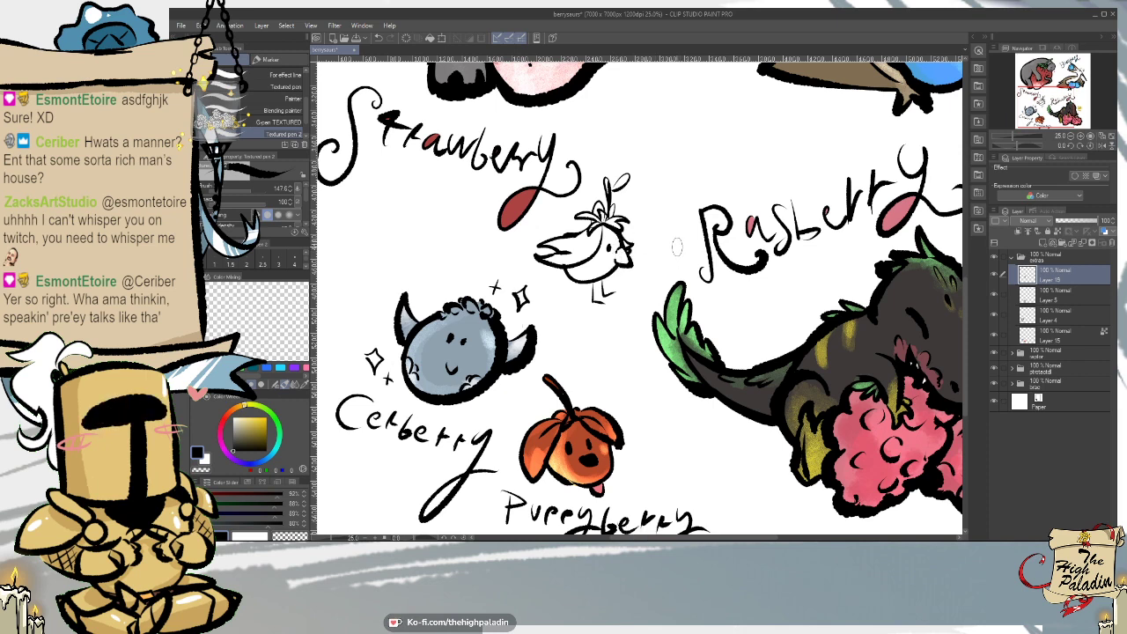
drag(619, 250, 629, 265)
key(ctrl+z)
- Move the berry bird's line art slightly down, closer to the Puppyberry
key(m)
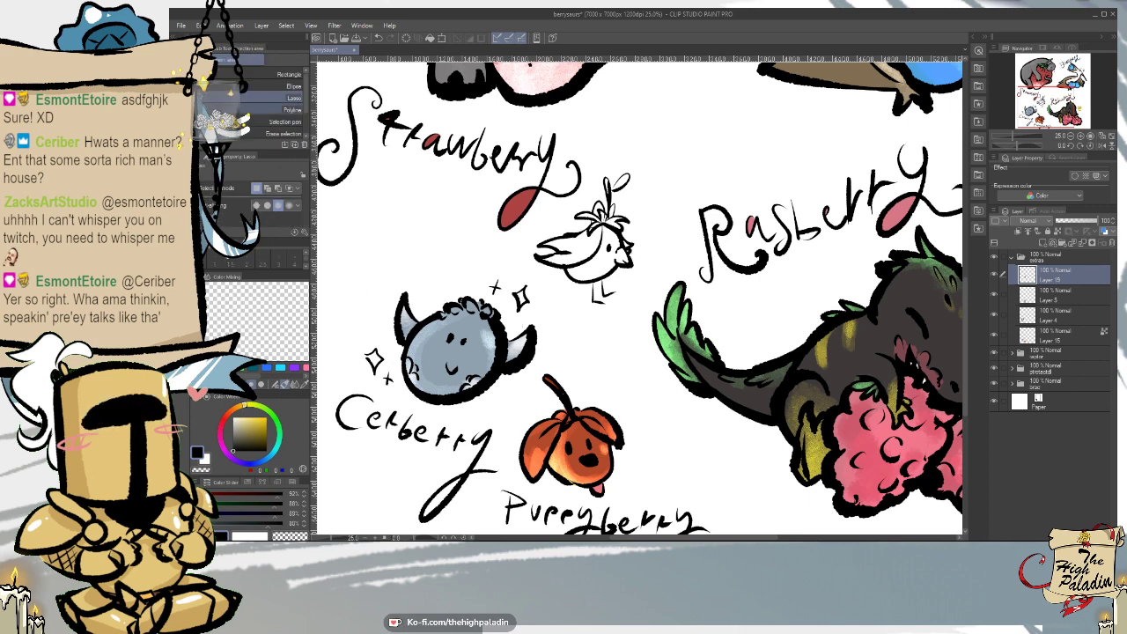
key(k)
drag(675, 341, 674, 364)
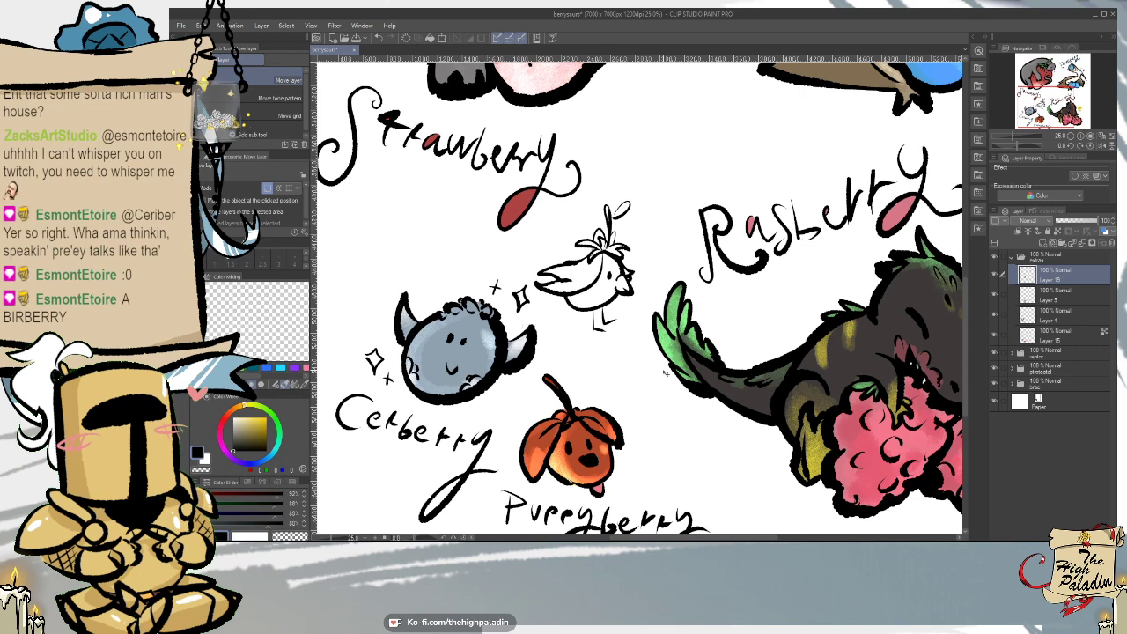
key(p)
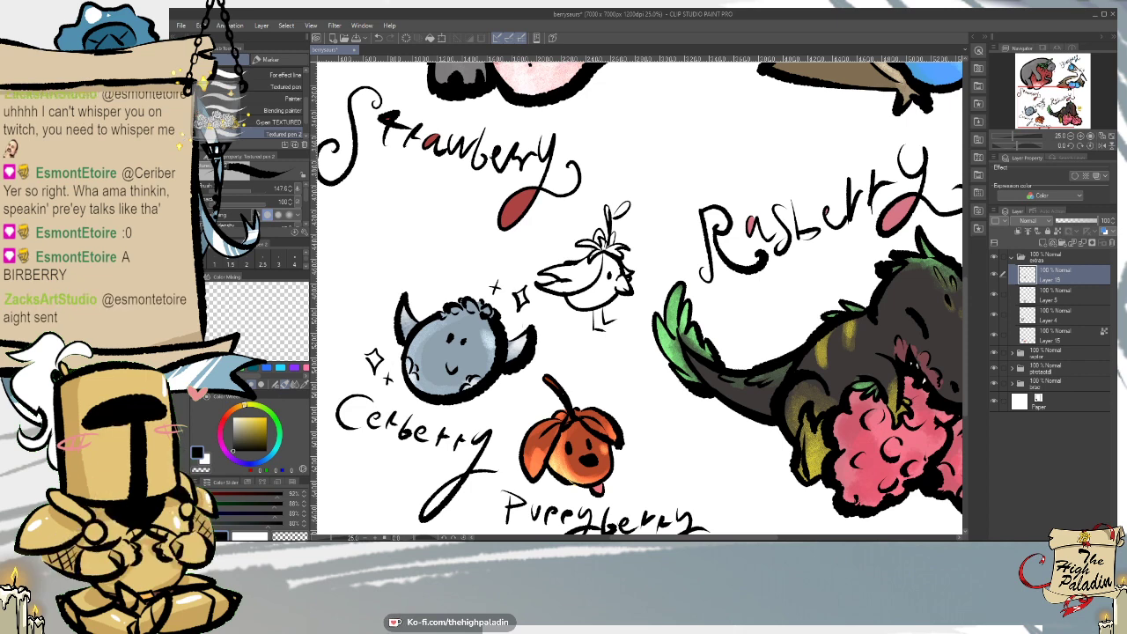
- Add a new layer above Layer 15, under the berry bird's line art, and choose a bright green
click(1065, 334)
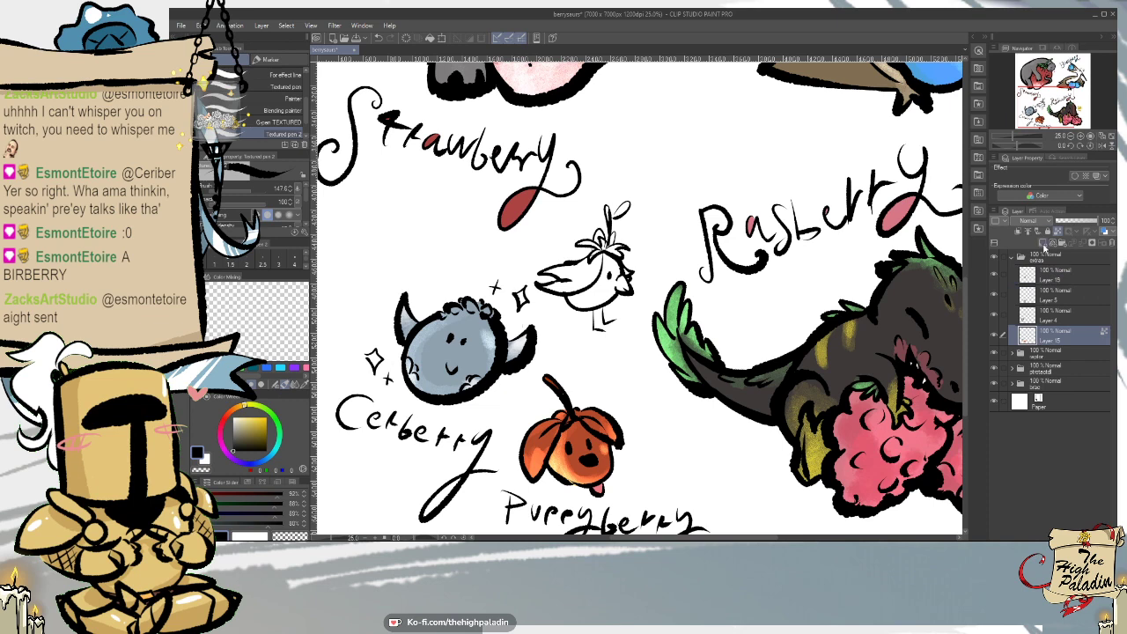
click(1053, 242)
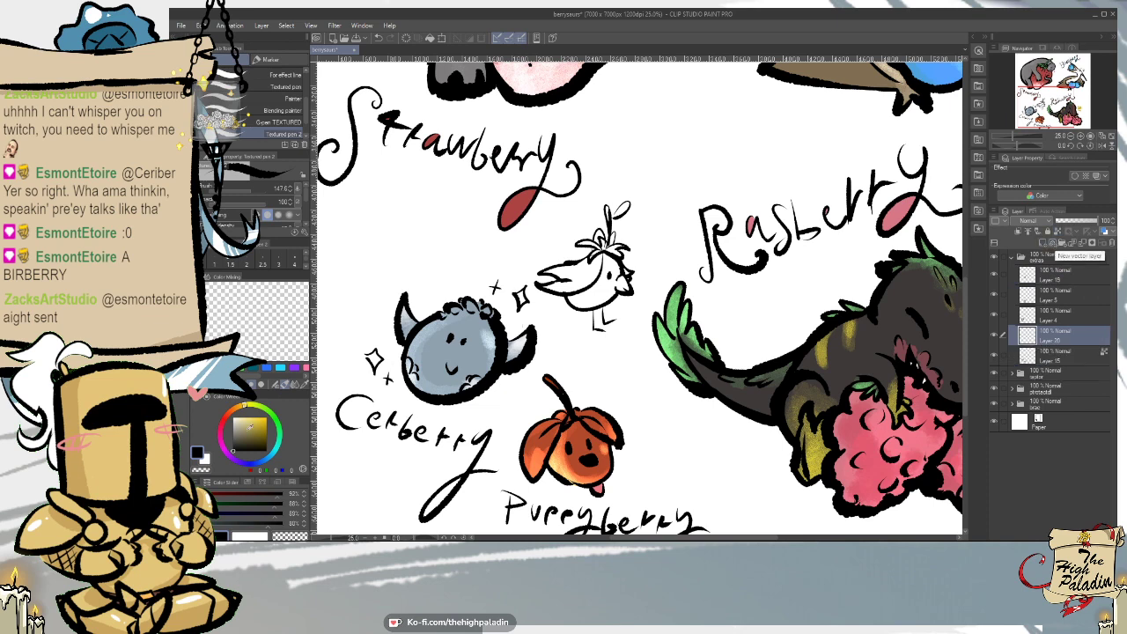
click(261, 426)
drag(261, 425, 272, 414)
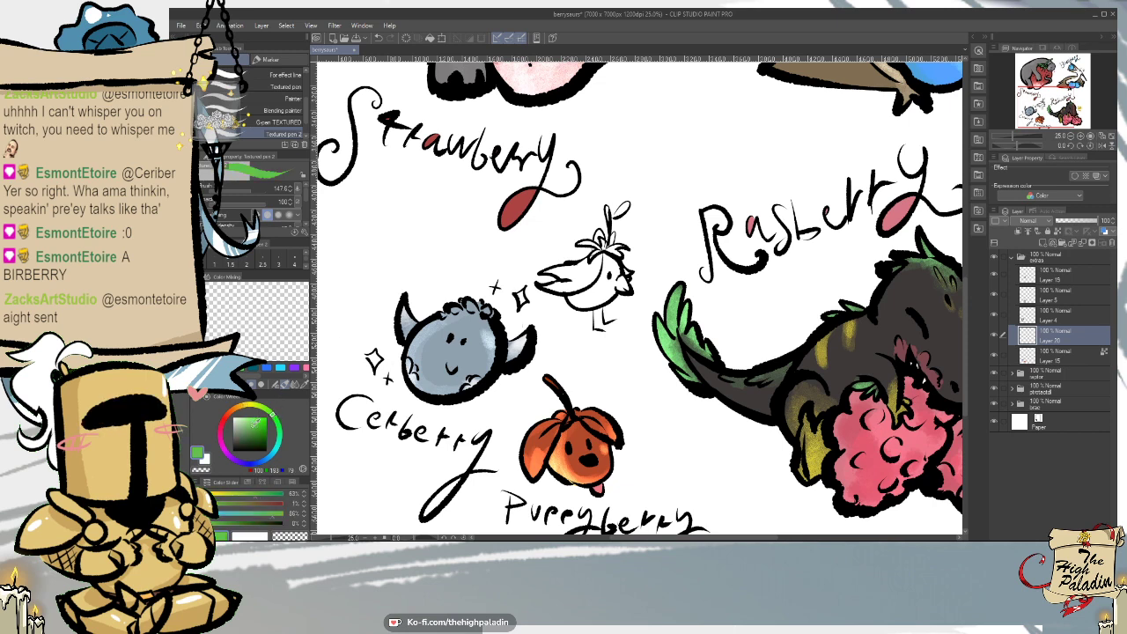
- Fill the berry bird's body, crown, wing, tail and stem leaf with flat bright green
scroll(614, 258, up, 1)
mouse_move(608, 255)
mouse_down()
mouse_move(581, 301)
mouse_move(588, 312)
mouse_move(560, 308)
mouse_move(626, 292)
mouse_move(629, 305)
mouse_move(598, 247)
mouse_move(616, 225)
mouse_move(627, 241)
mouse_move(617, 252)
mouse_up()
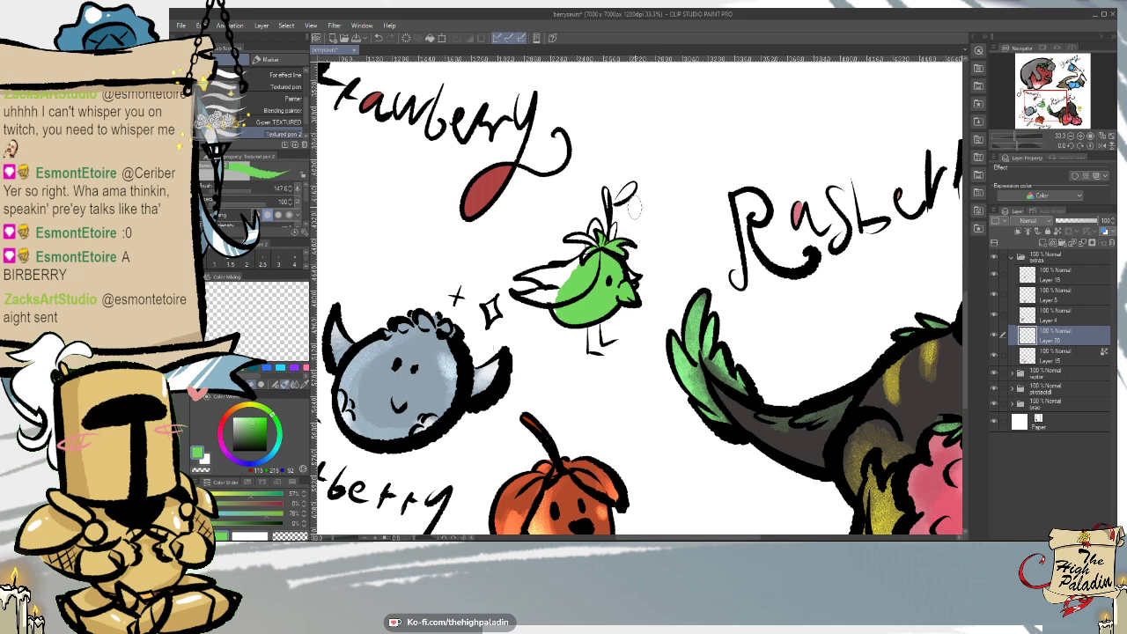
mouse_move(632, 209)
mouse_down()
mouse_move(631, 176)
mouse_move(573, 235)
mouse_move(589, 251)
mouse_move(557, 277)
mouse_move(523, 276)
mouse_move(550, 287)
mouse_move(521, 295)
mouse_move(544, 304)
mouse_up()
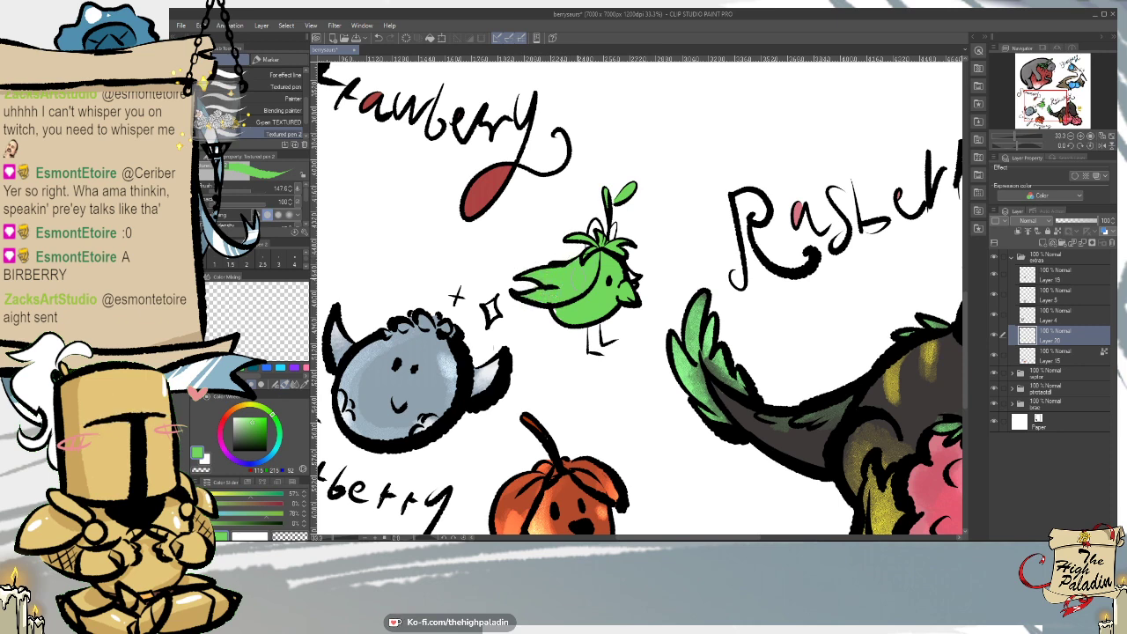
key(e)
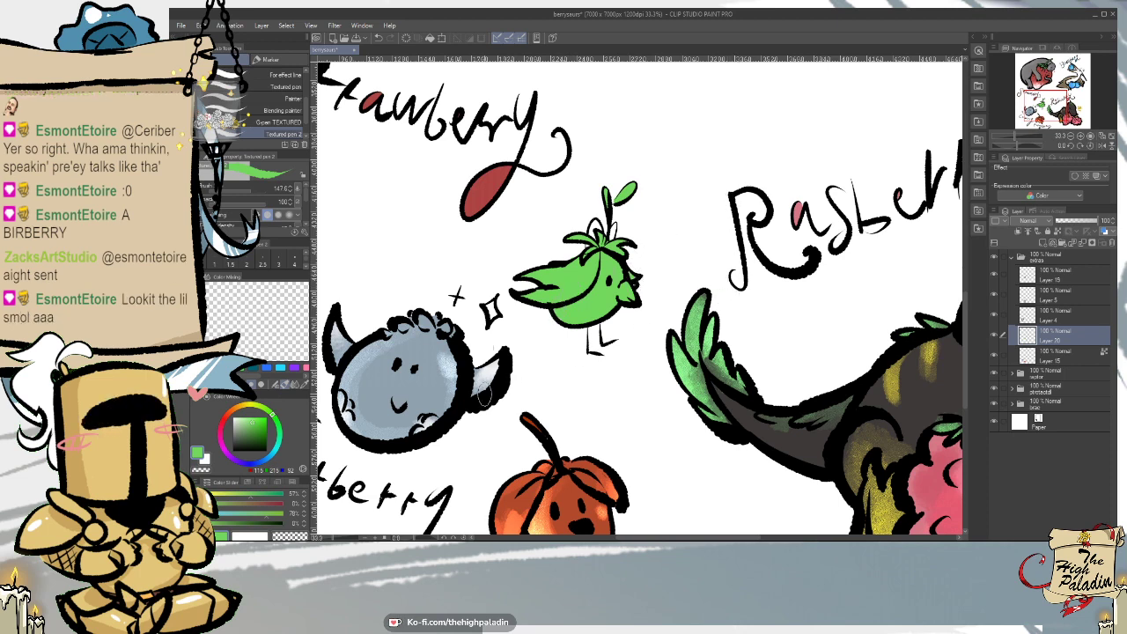
- Lock the colour layer's transparent pixels and shade the bird's face and belly bright cyan with Design pencil 2
click(1059, 232)
click(278, 452)
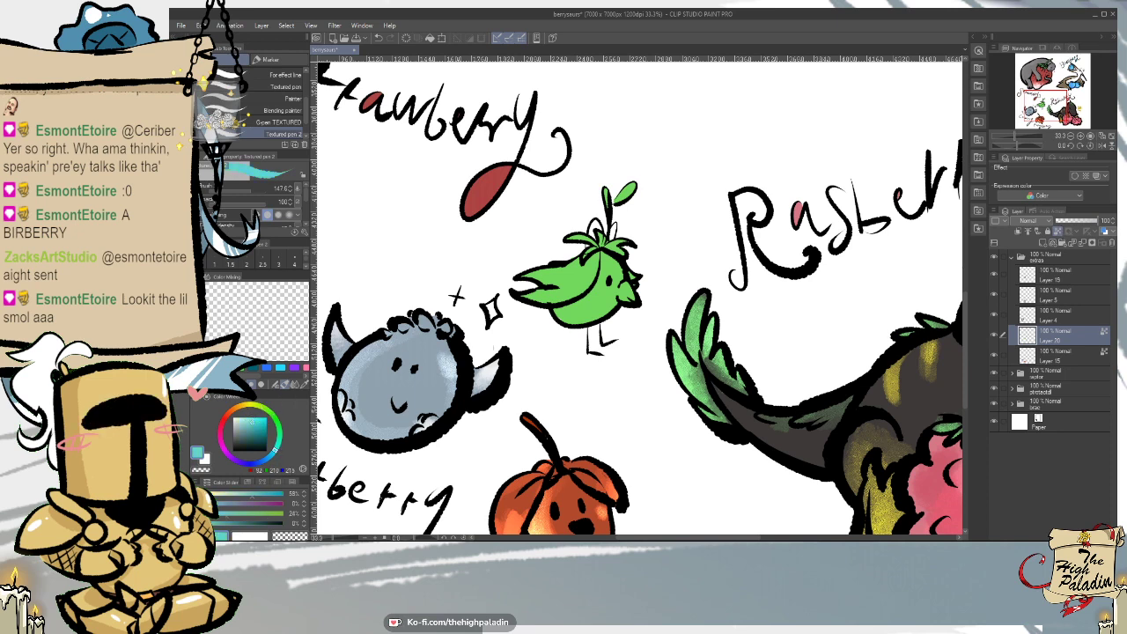
key(p)
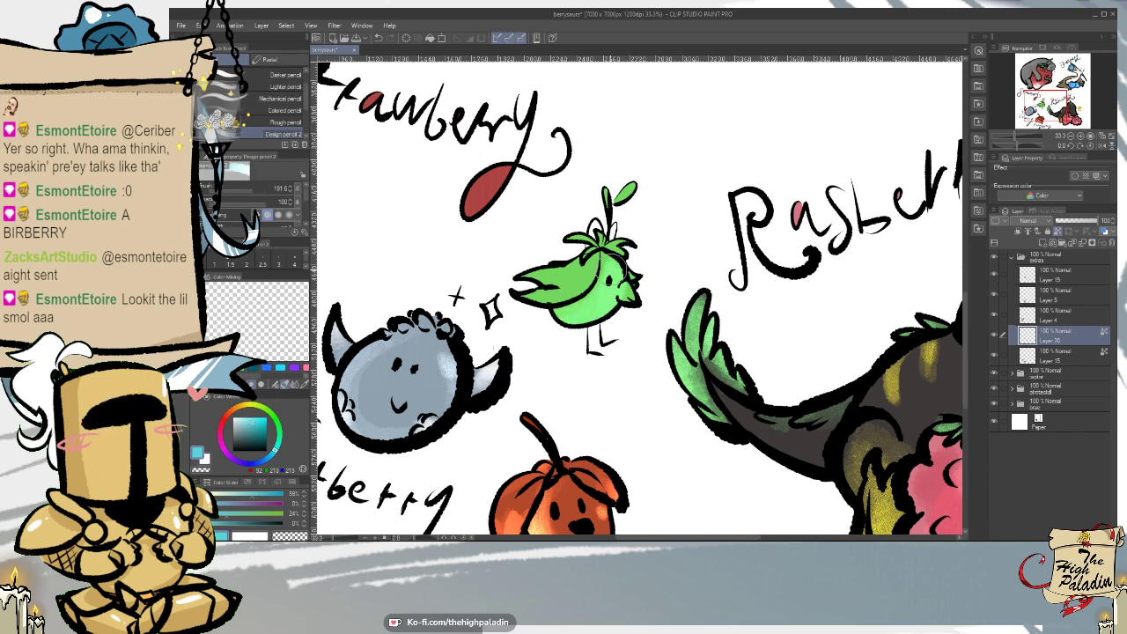
click(267, 420)
mouse_move(575, 303)
mouse_down()
mouse_move(614, 322)
mouse_move(612, 296)
mouse_move(590, 312)
mouse_move(629, 294)
mouse_move(621, 271)
mouse_move(571, 315)
mouse_up()
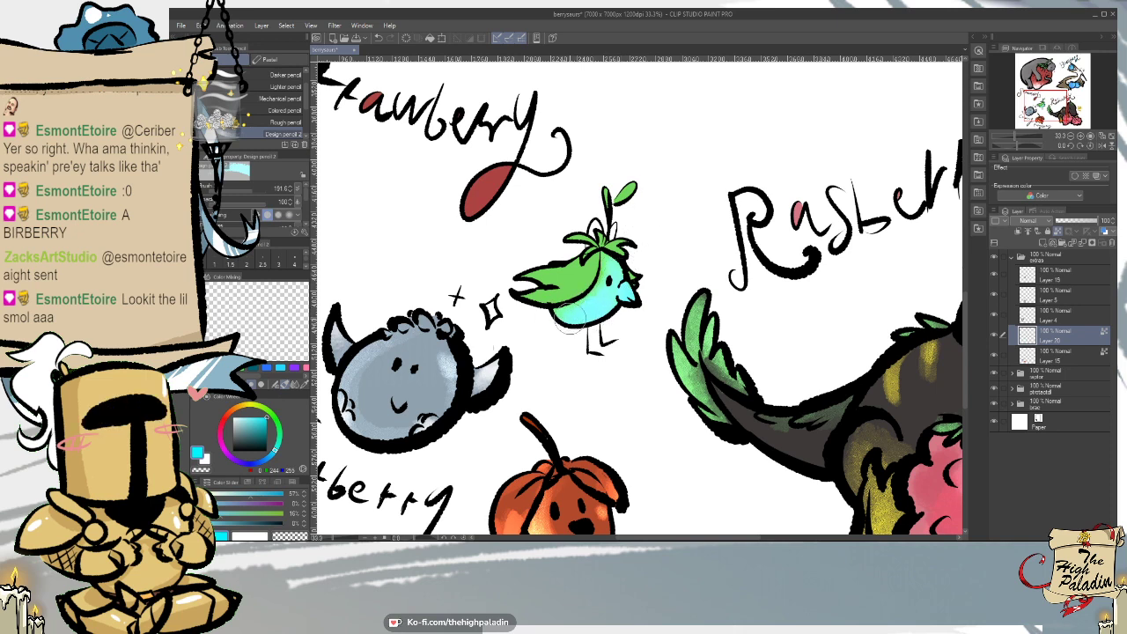
- Brush soft white highlights onto the berry bird's belly, face and wing
click(233, 418)
mouse_move(574, 318)
mouse_down()
mouse_move(642, 246)
mouse_move(606, 290)
mouse_move(614, 269)
mouse_up()
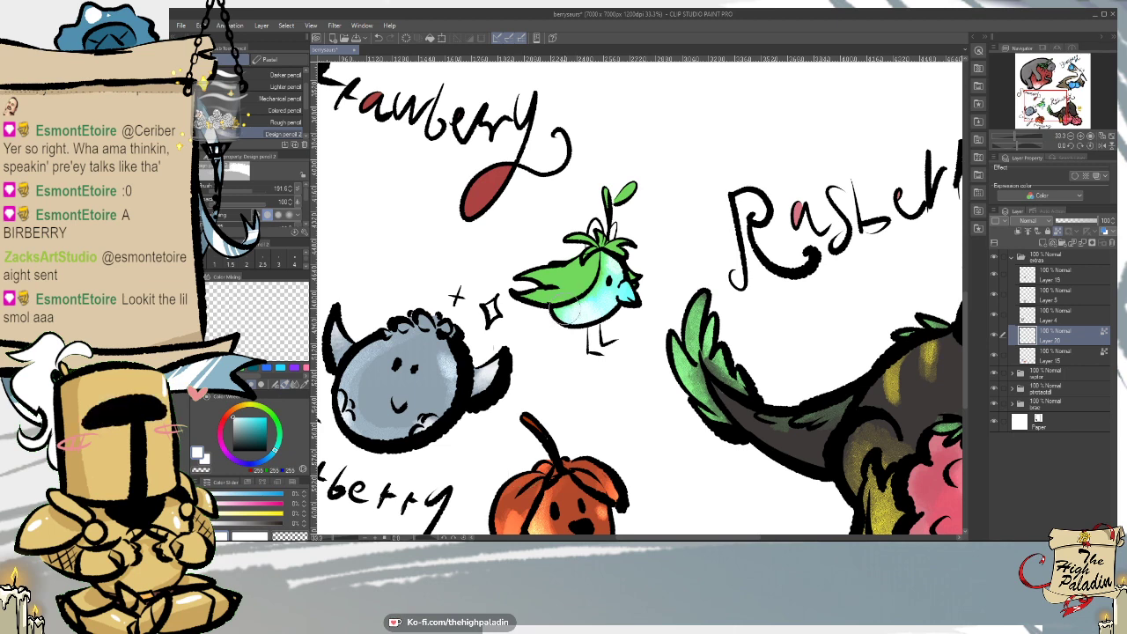
mouse_move(519, 271)
mouse_down()
mouse_move(554, 278)
mouse_move(560, 296)
mouse_move(534, 268)
mouse_move(566, 264)
mouse_up()
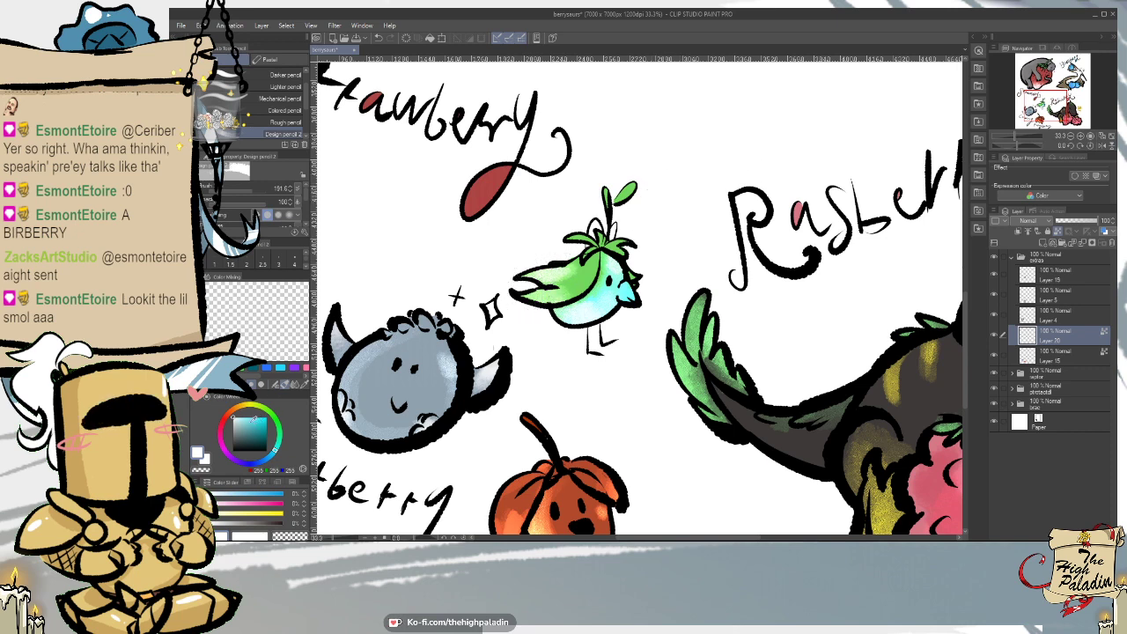
- Colour the berry bird's stem muted reddish brown with Textured pen 2
click(224, 428)
click(238, 431)
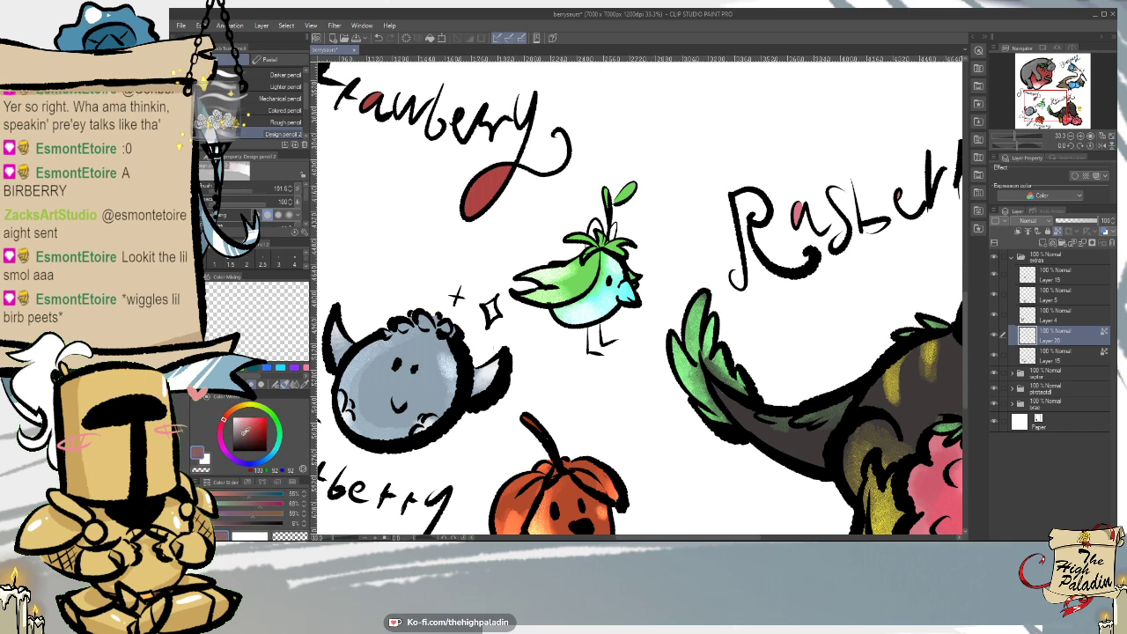
key(p)
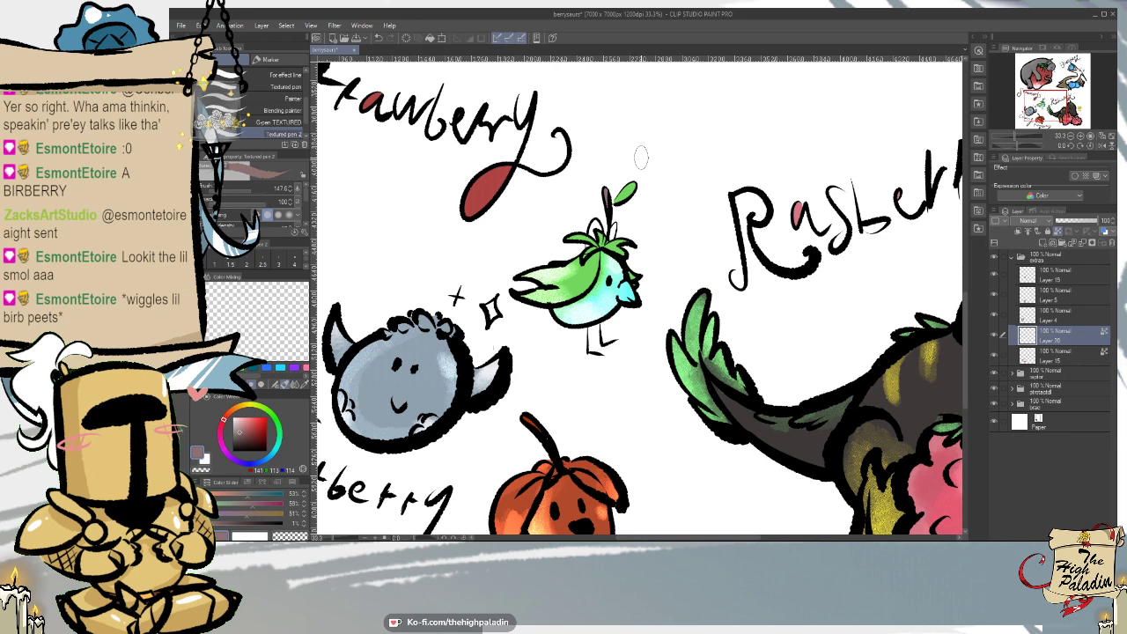
- Colour the berry bird's beak soft yellow with Textured pen 2
click(250, 405)
click(251, 422)
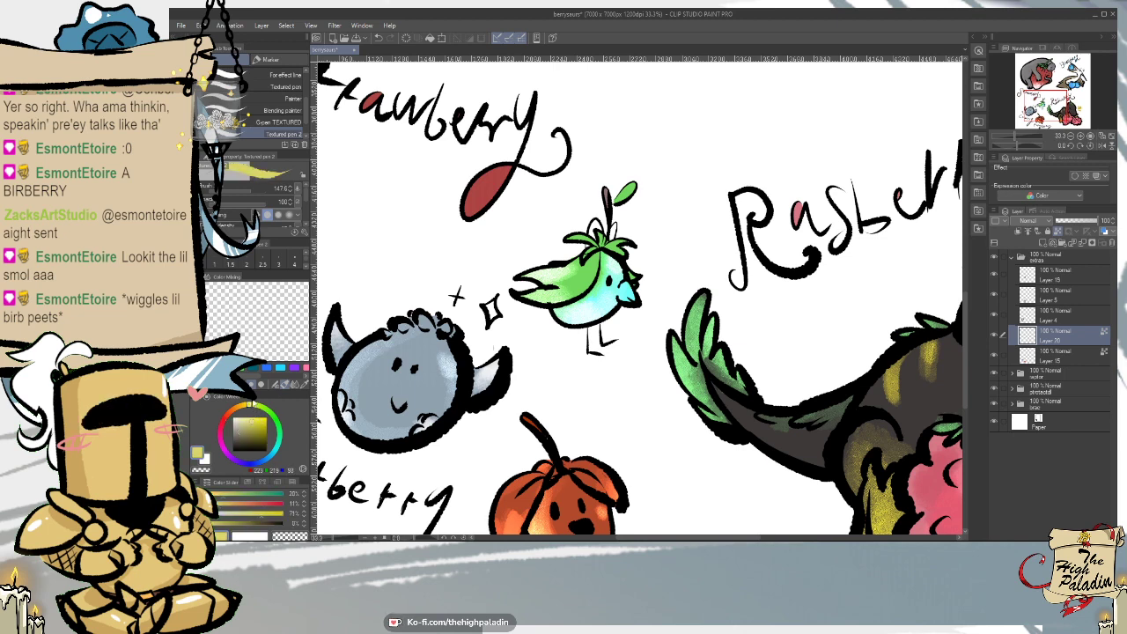
drag(629, 287, 627, 298)
click(233, 418)
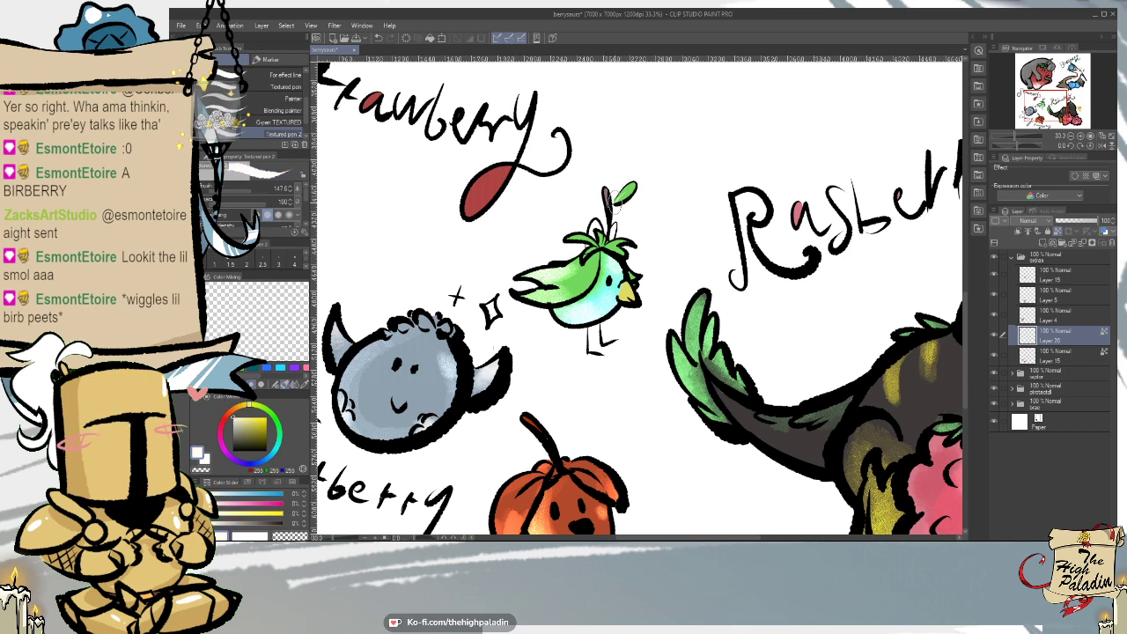
scroll(643, 424, down, 1)
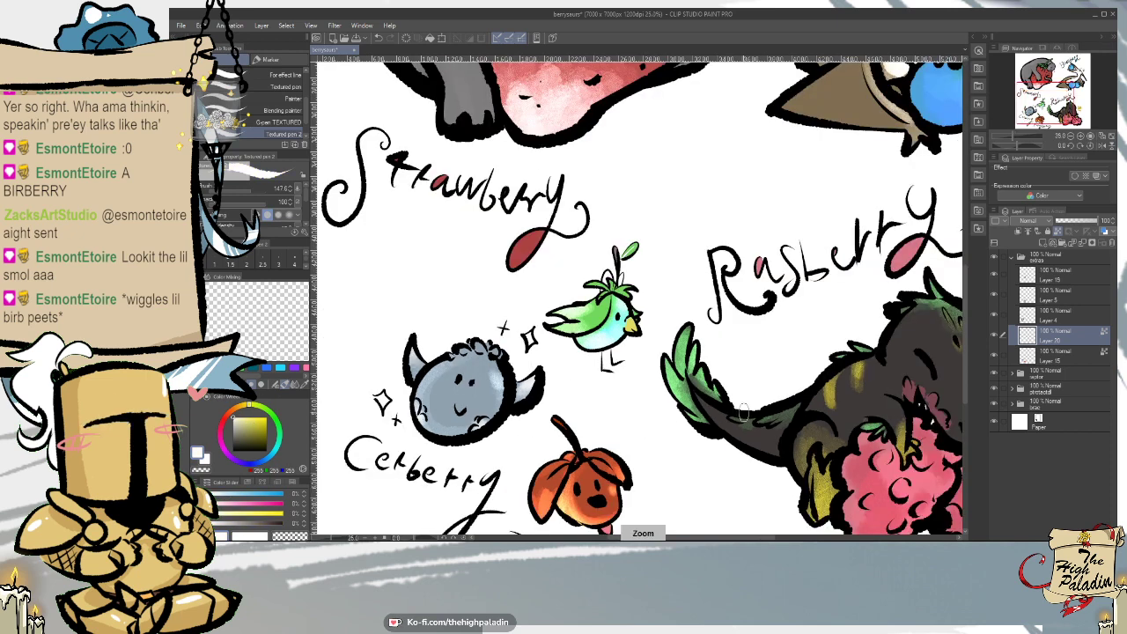
scroll(960, 308, down, 2)
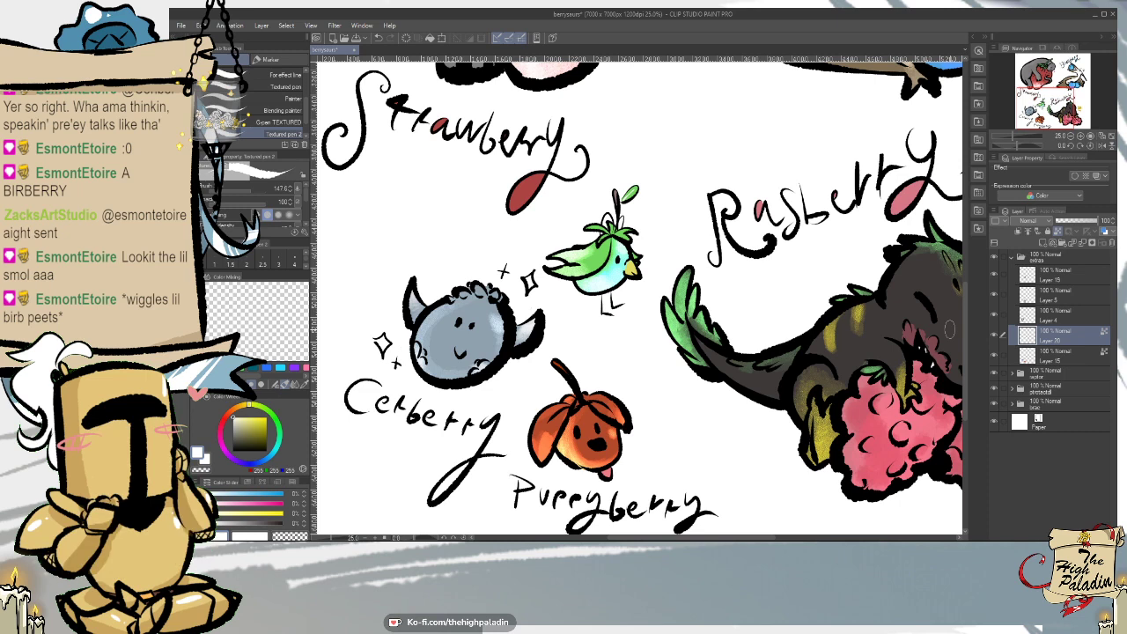
- Handwrite the label "Birberry" in black beneath the bird on the topmost layer of the small berry creatures' folder
click(1060, 279)
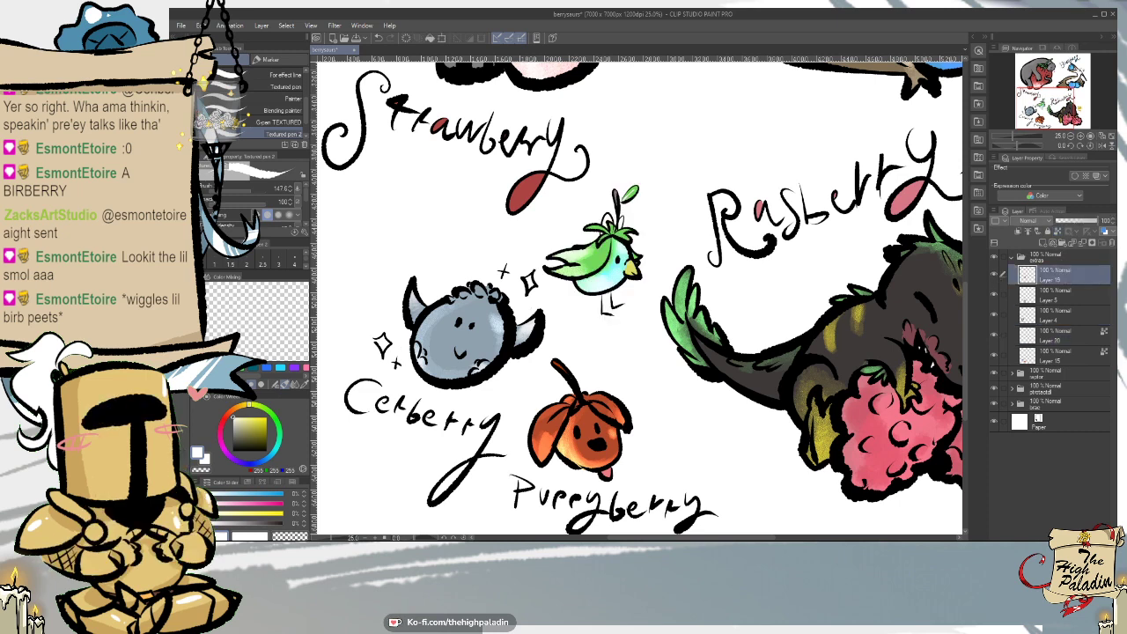
drag(259, 442, 298, 502)
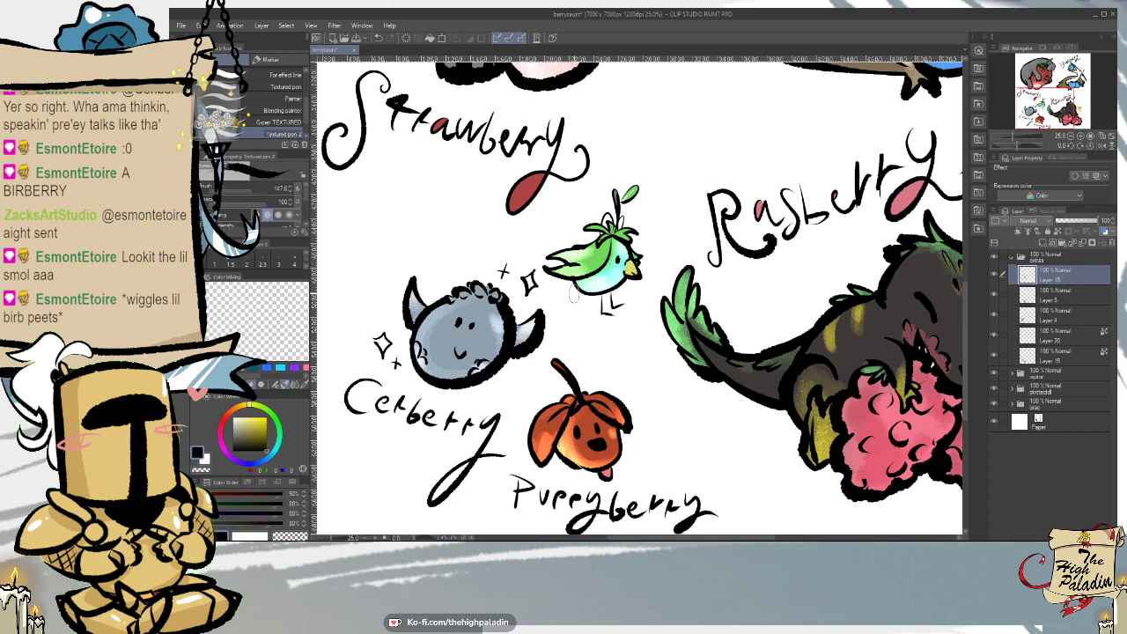
mouse_move(568, 301)
mouse_down()
mouse_move(555, 315)
mouse_move(631, 332)
mouse_move(616, 362)
mouse_move(643, 347)
mouse_up()
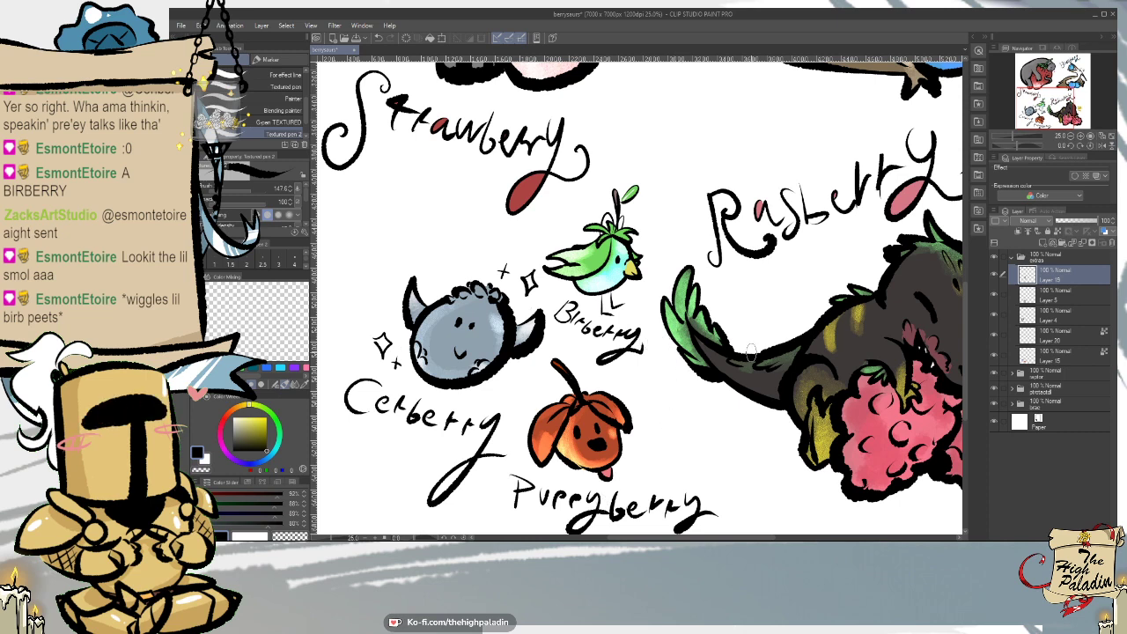
scroll(673, 345, down, 2)
scroll(631, 348, up, 3)
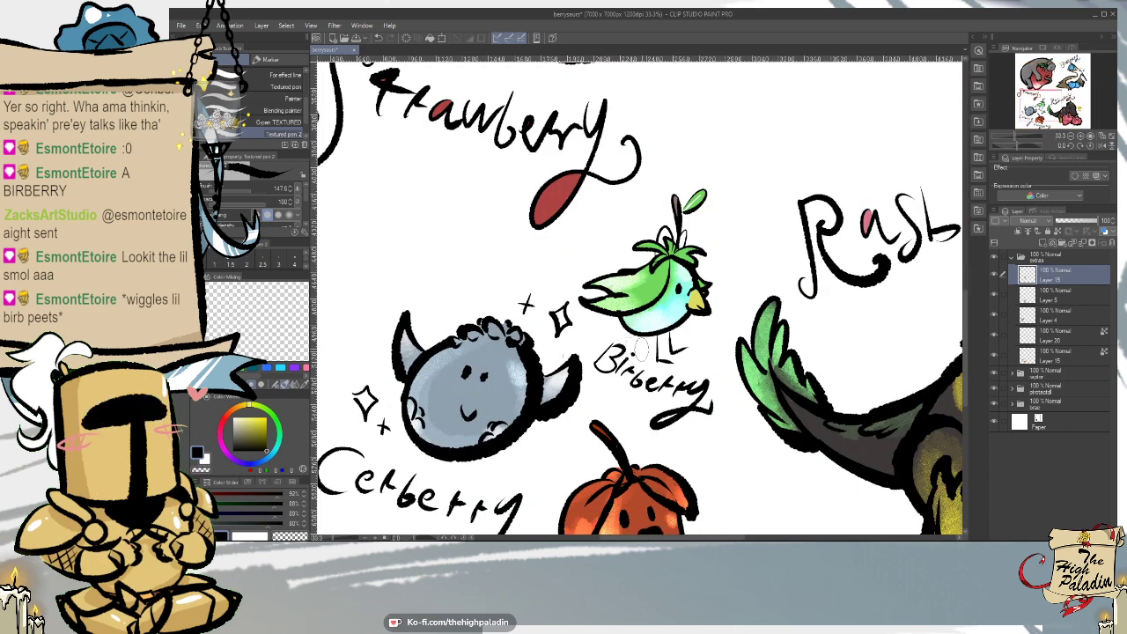
scroll(614, 351, down, 1)
scroll(877, 356, down, 2)
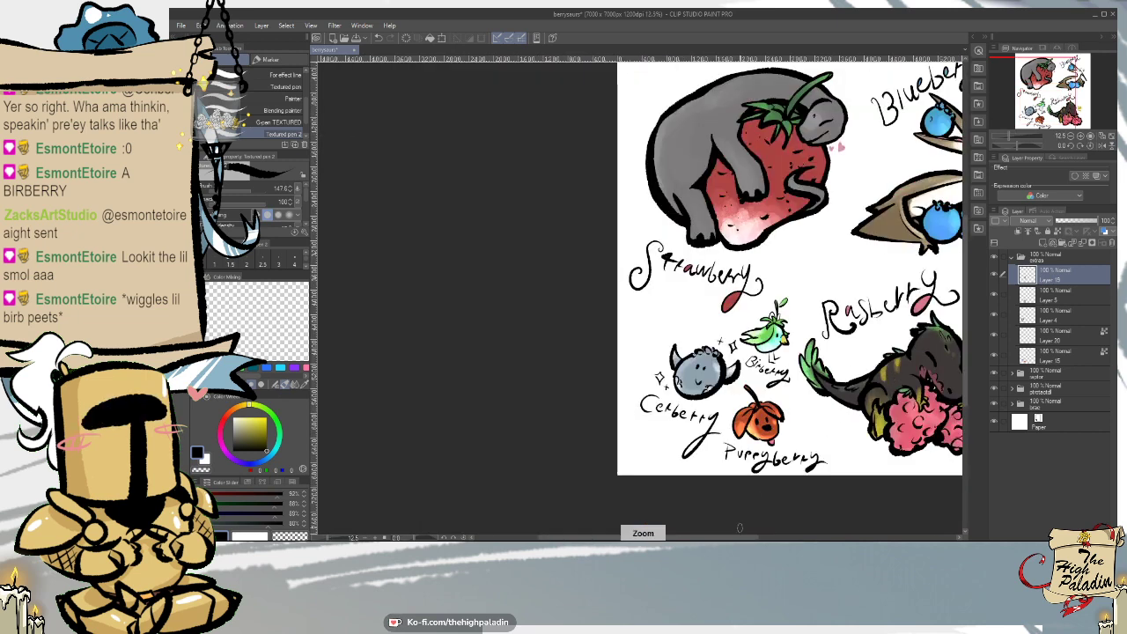
- Collapse the small berry creatures' folder and shift the whole group with its labels slightly left on the page
drag(753, 536, 809, 537)
click(1011, 256)
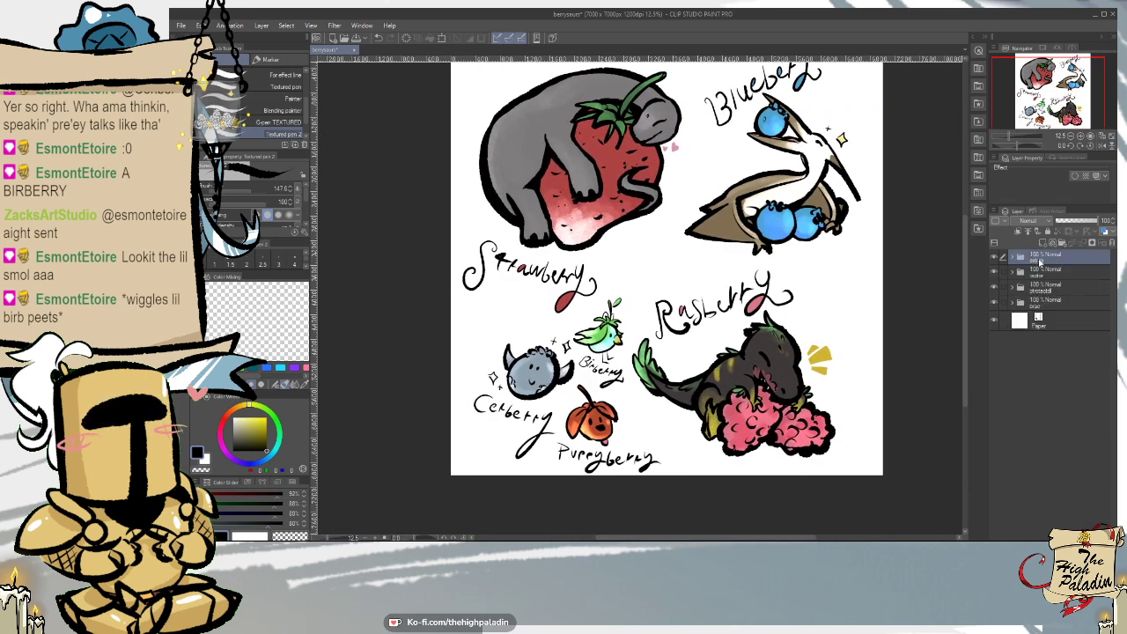
click(211, 88)
drag(750, 447, 734, 450)
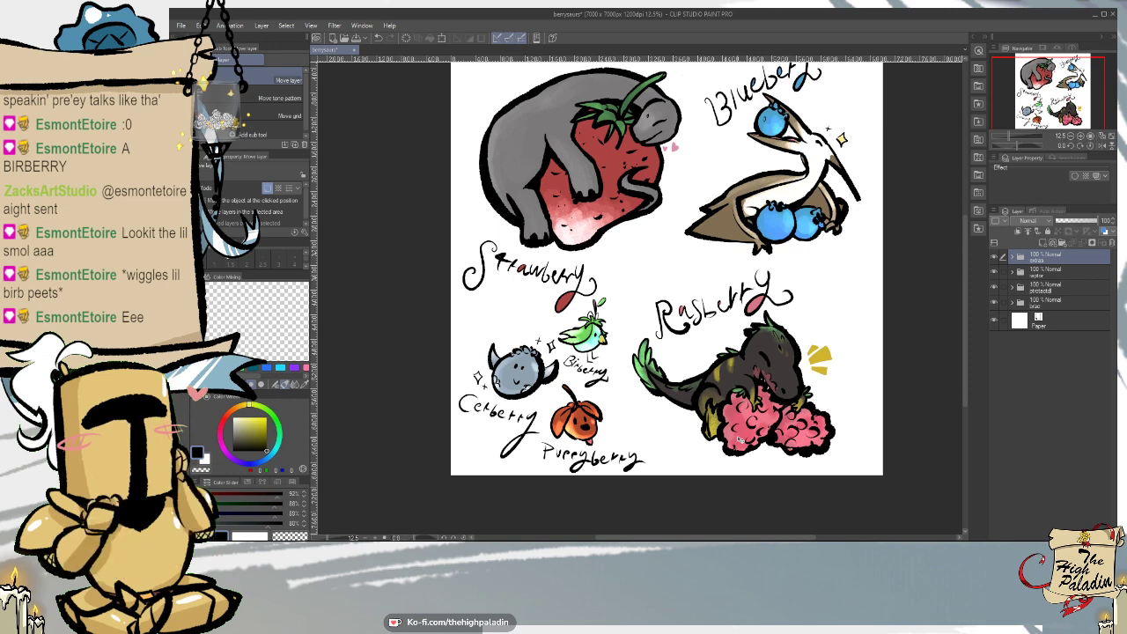
scroll(969, 264, up, 1)
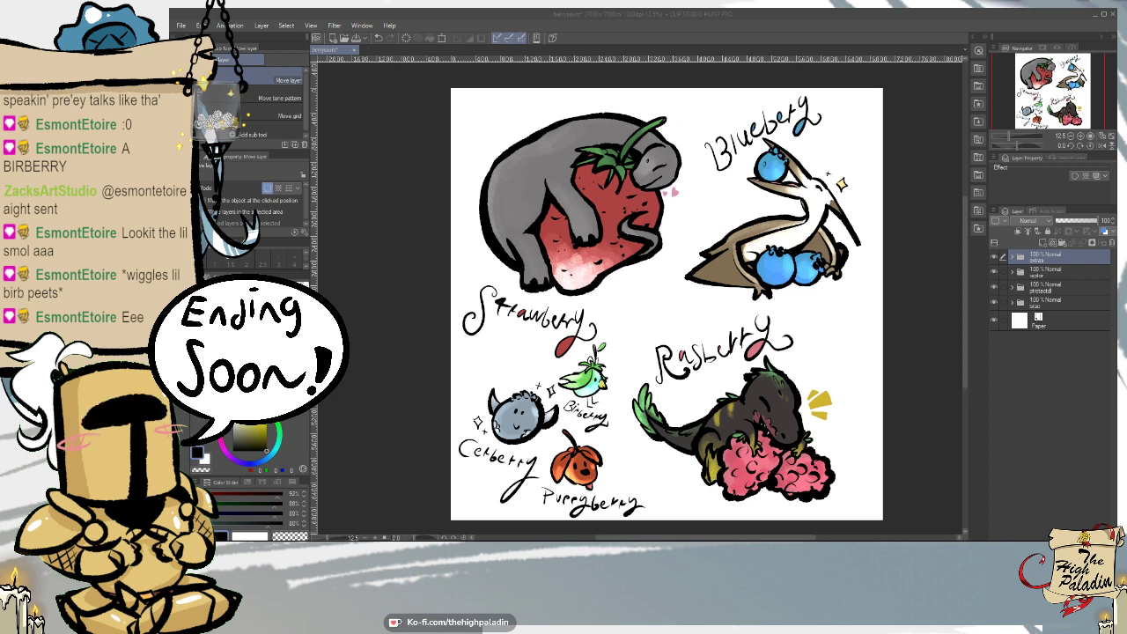
drag(752, 501, 757, 500)
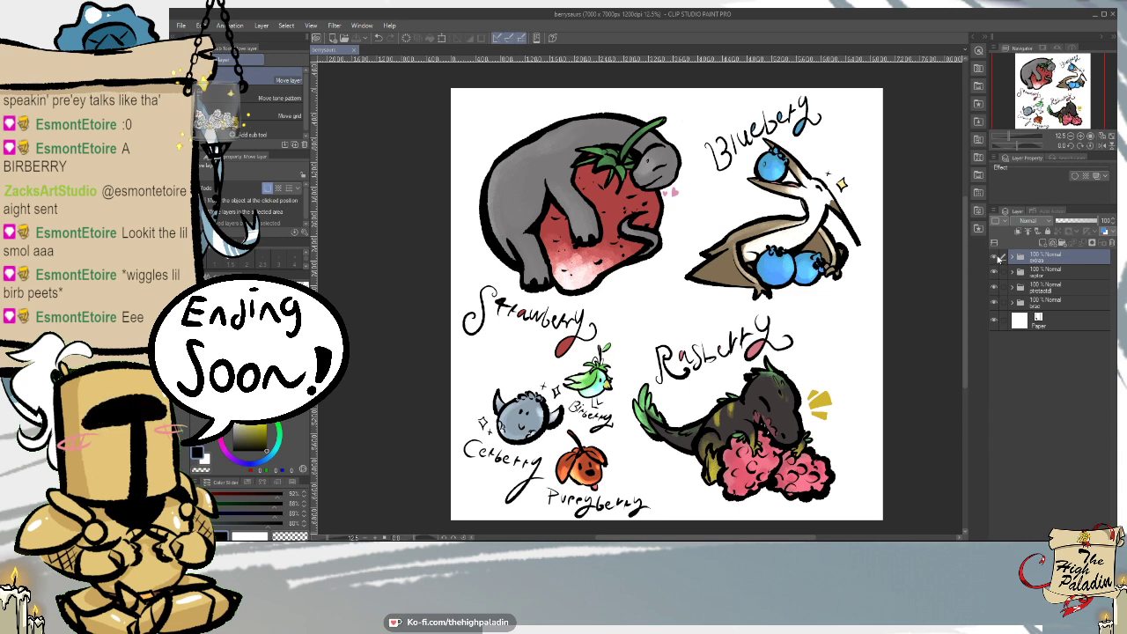
- Hide the small berry creatures' folder and move the raspberry dinosaur group with its label slightly left and down
click(1053, 272)
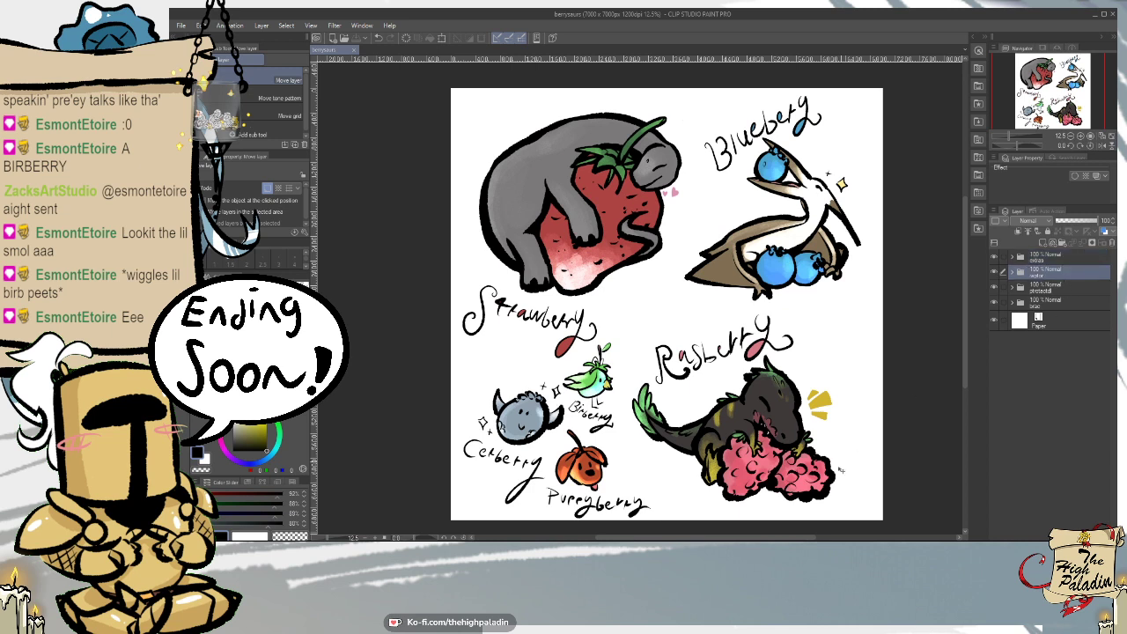
mouse_move(837, 481)
mouse_down()
mouse_move(824, 474)
mouse_move(867, 489)
mouse_up()
click(994, 256)
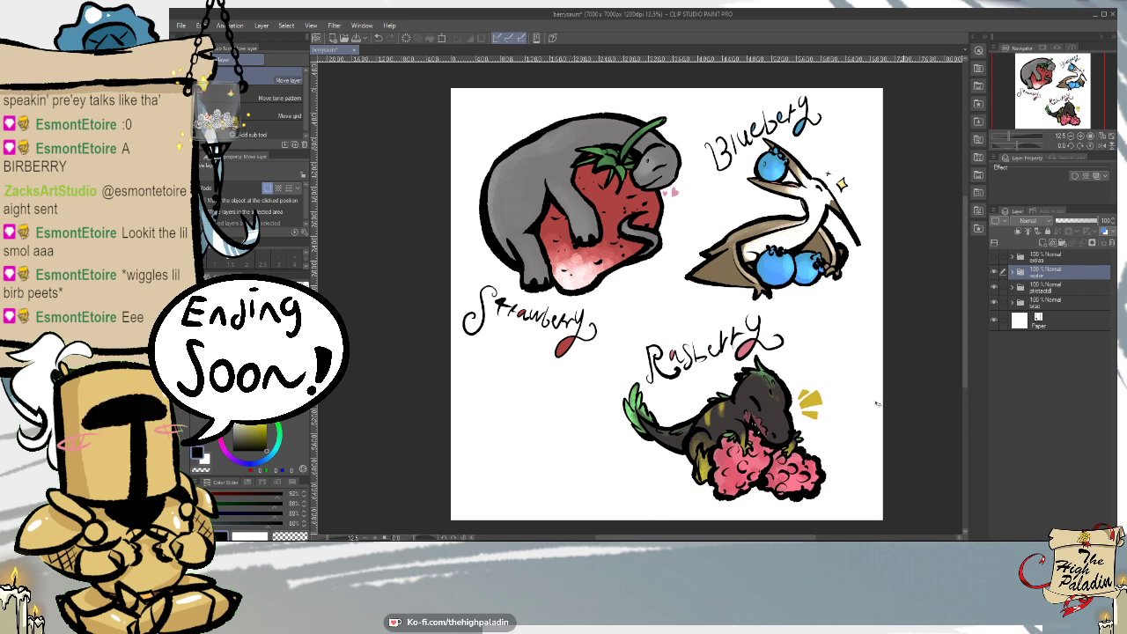
drag(864, 494, 850, 497)
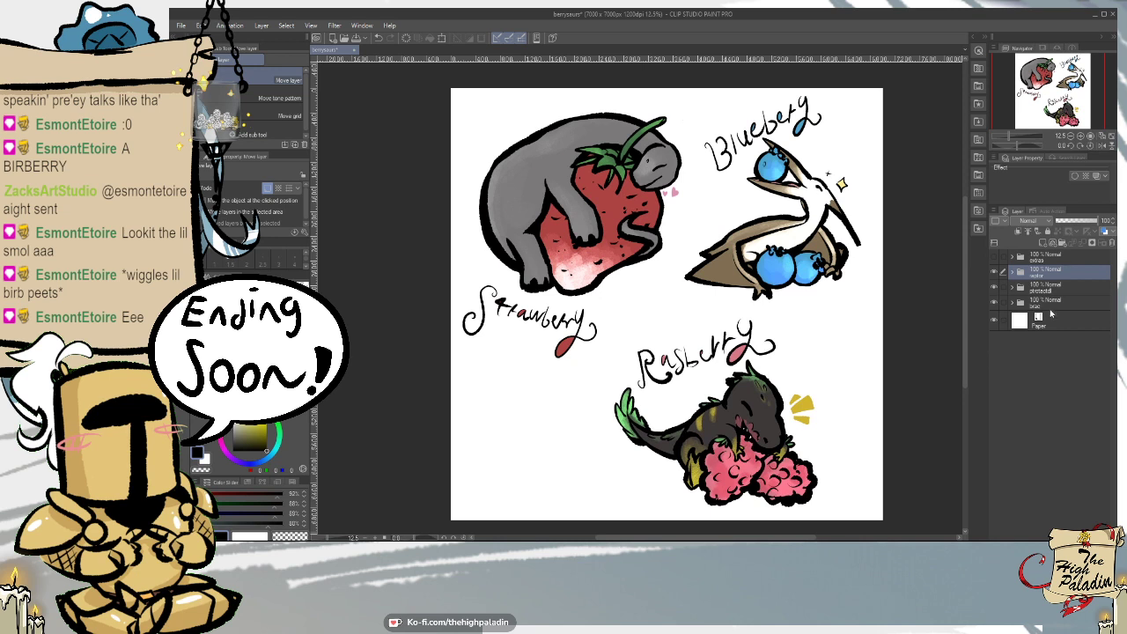
- Add a new layer directly above the paper and set Textured pen 2's brush size to 705.2
click(1052, 322)
click(1043, 242)
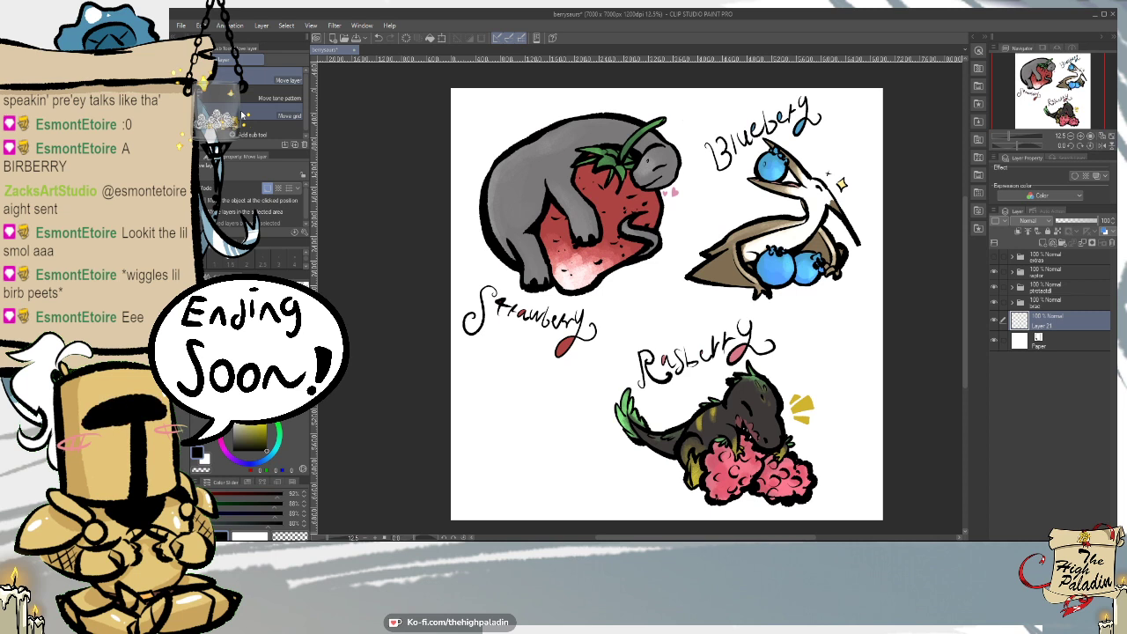
key(p)
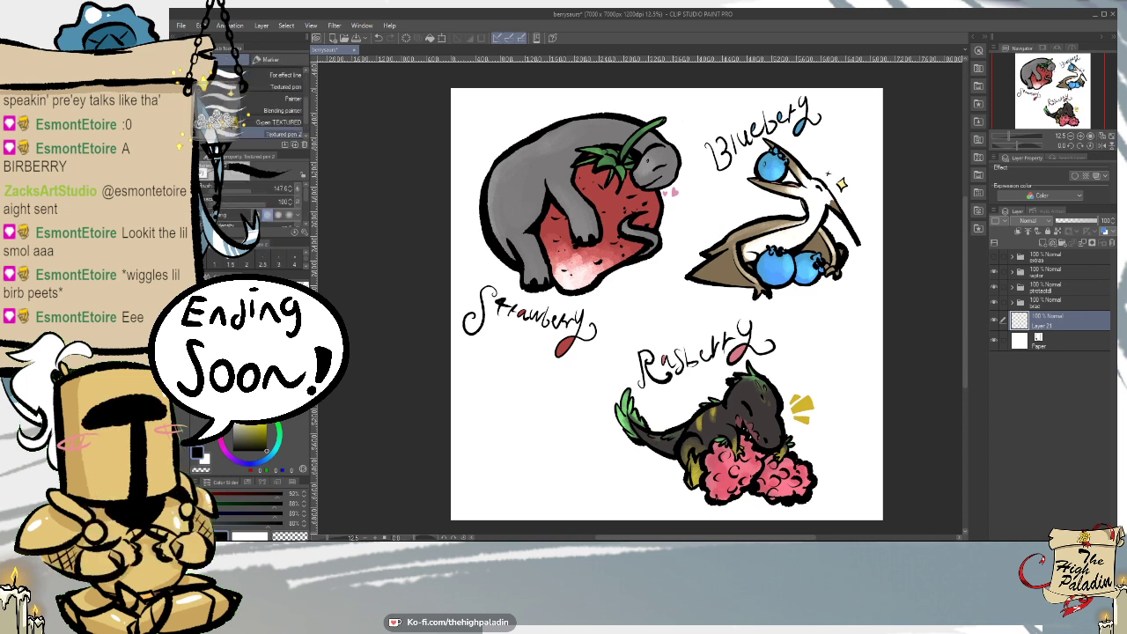
scroll(299, 112, down, 2)
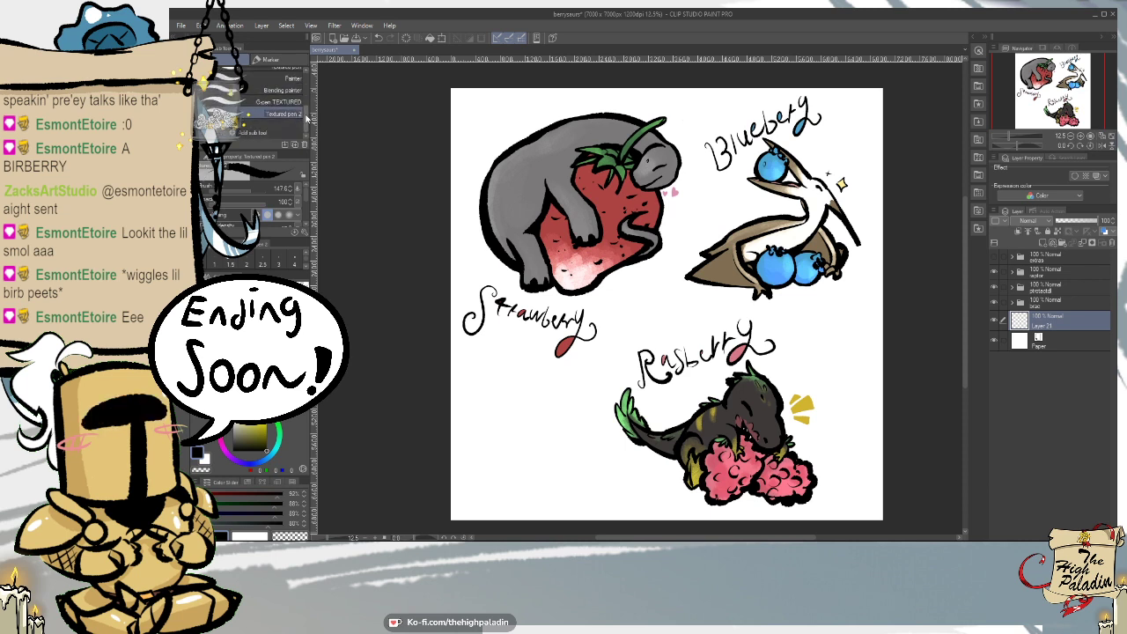
drag(252, 189, 261, 191)
mouse_move(621, 225)
mouse_down()
mouse_move(655, 233)
mouse_move(586, 311)
mouse_move(721, 321)
mouse_move(692, 396)
mouse_move(726, 392)
mouse_move(660, 364)
mouse_move(716, 385)
mouse_up()
key(ctrl+z)
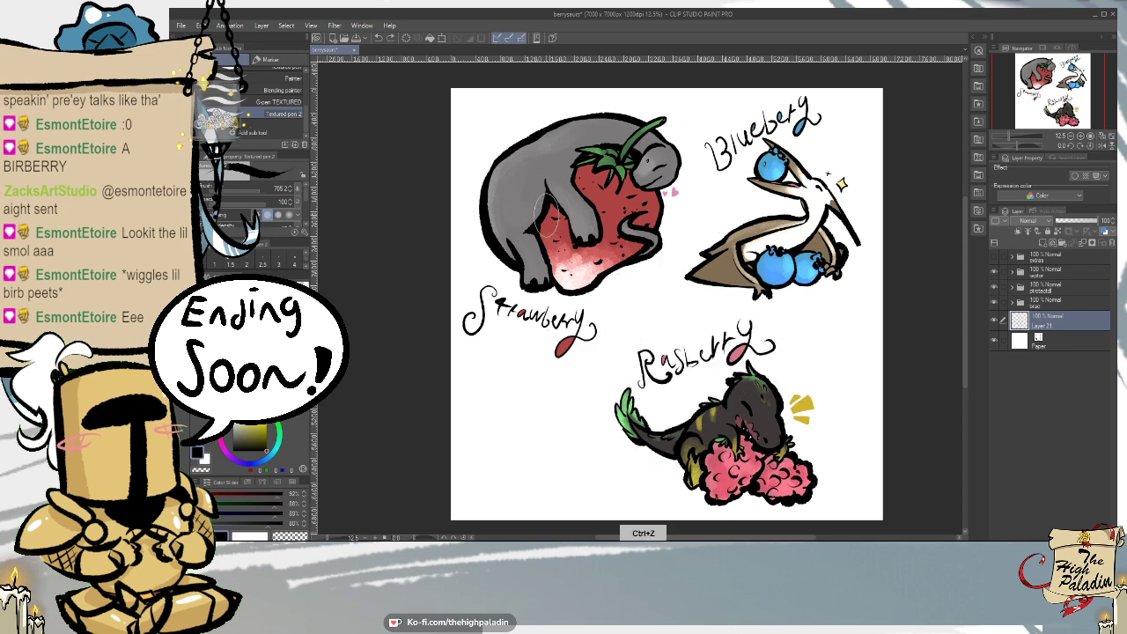
- Brush a large ragged black shape behind all three dinosaurs and lower its layer opacity to 19%
mouse_move(652, 119)
mouse_down()
mouse_move(502, 162)
mouse_move(506, 282)
mouse_move(686, 220)
mouse_move(616, 378)
mouse_move(736, 339)
mouse_move(819, 397)
mouse_move(854, 458)
mouse_up()
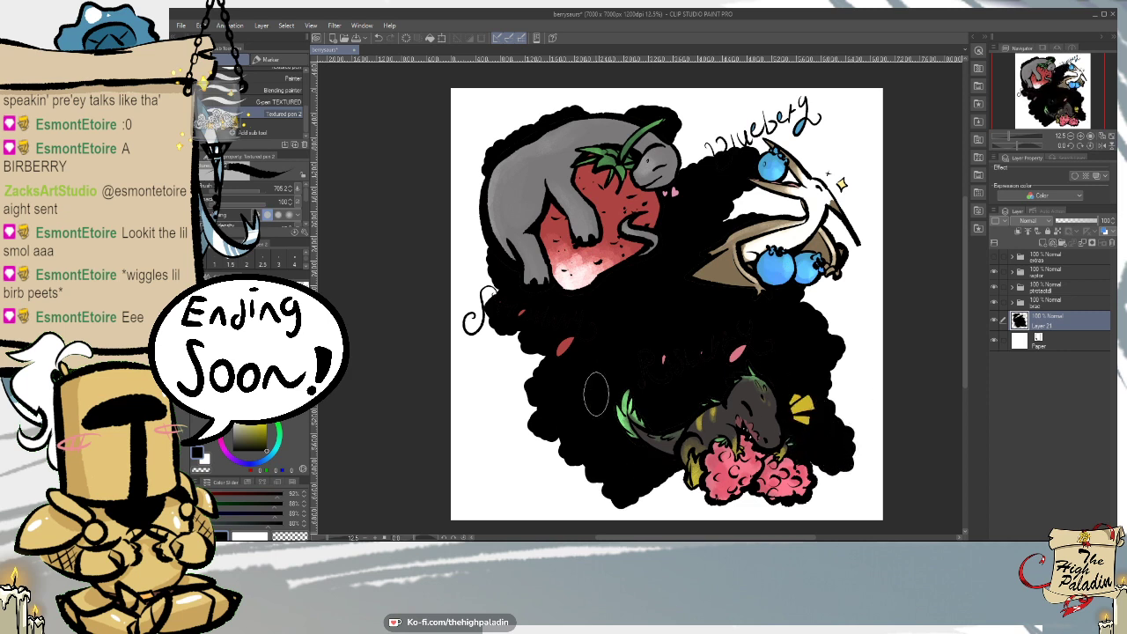
mouse_move(549, 367)
mouse_down()
mouse_move(491, 384)
mouse_move(541, 342)
mouse_move(532, 440)
mouse_up()
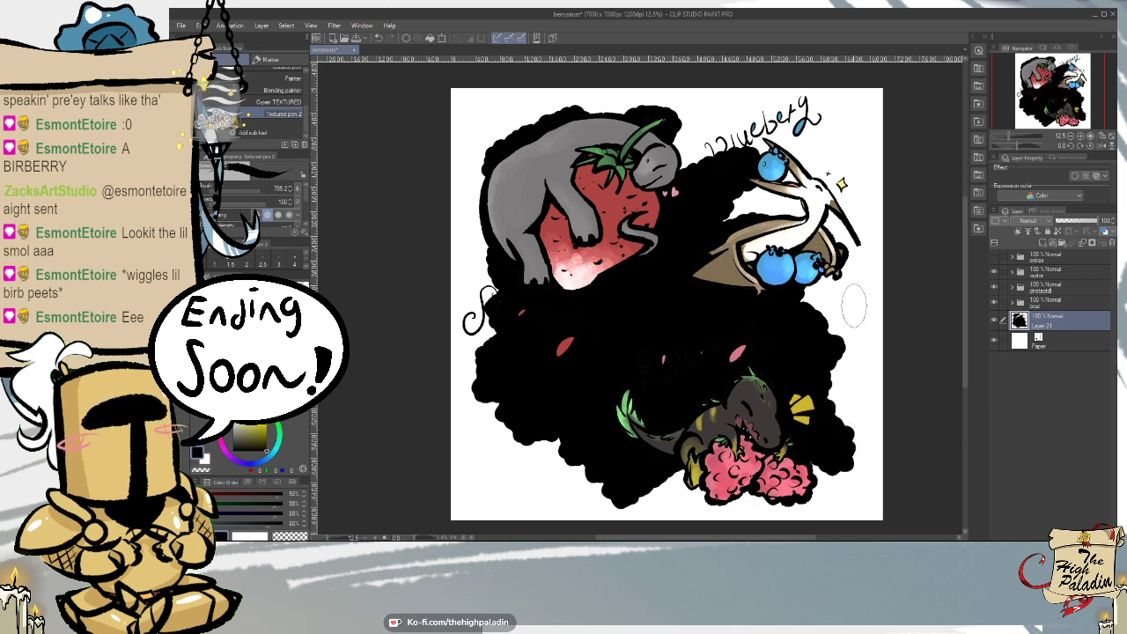
drag(679, 459, 690, 484)
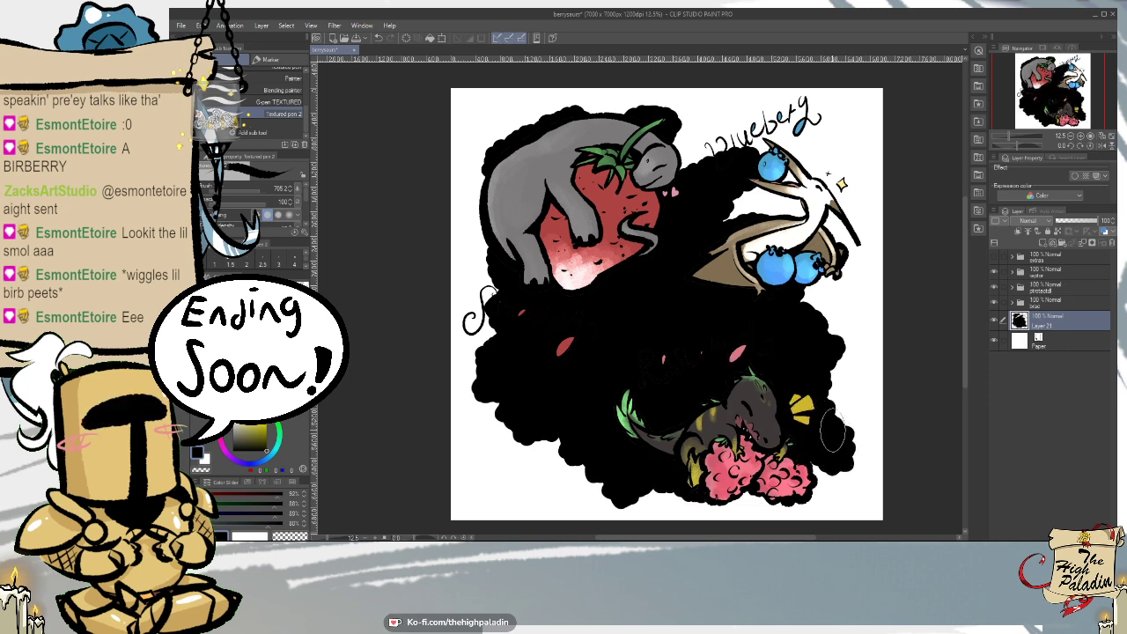
mouse_move(841, 227)
mouse_down()
mouse_move(763, 337)
mouse_move(845, 303)
mouse_up()
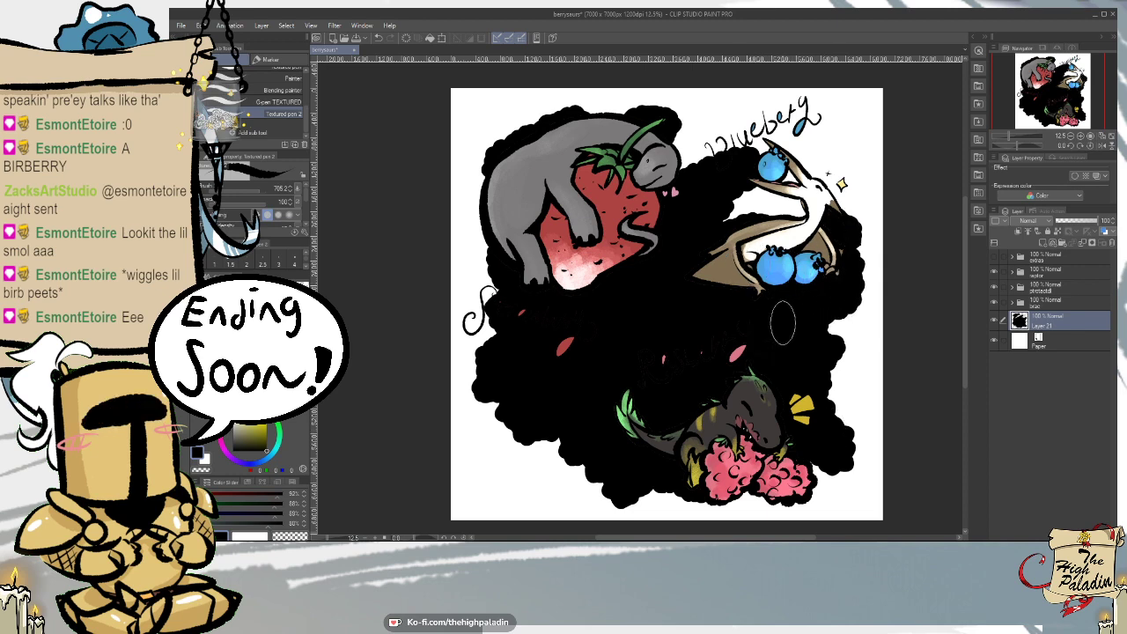
click(1071, 221)
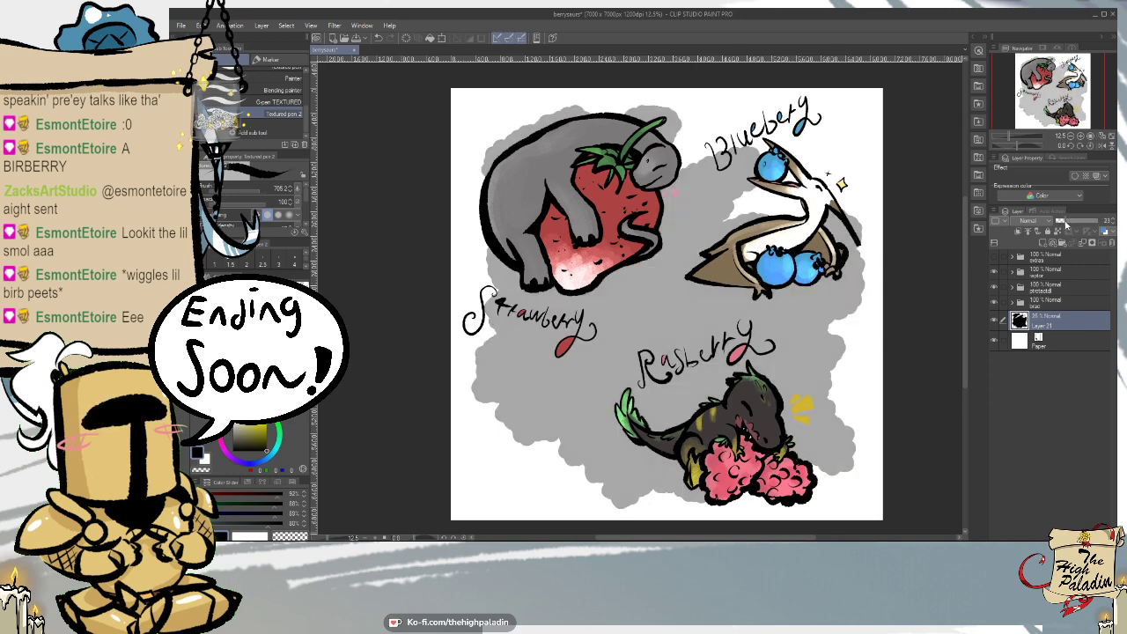
click(1063, 221)
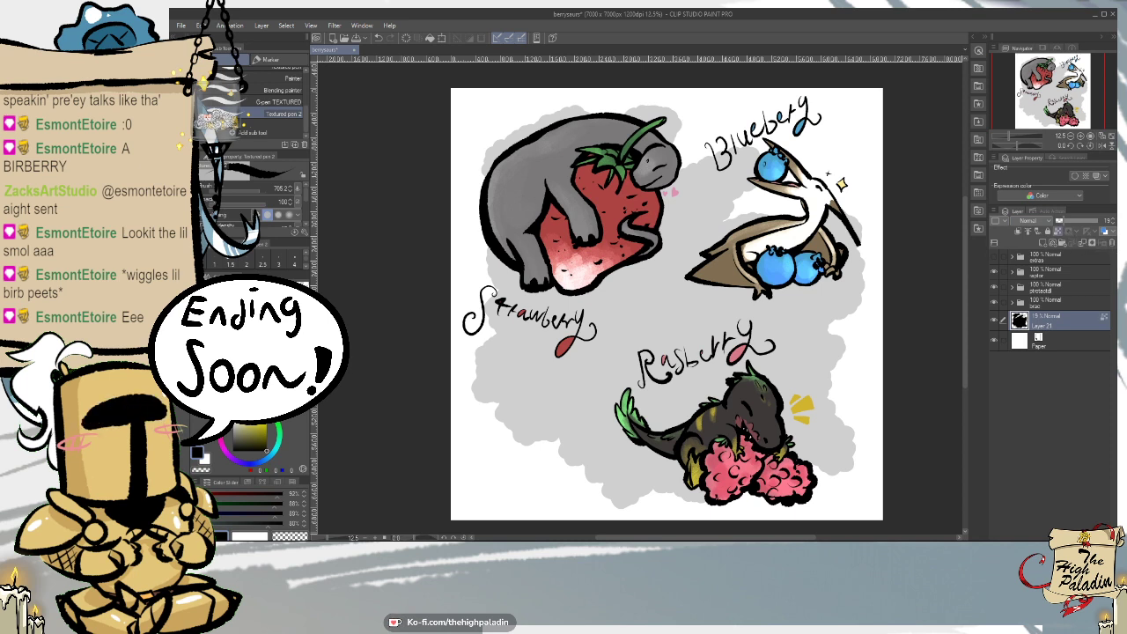
- Lock the background shape's transparent pixels, recolour it pale lavender and set the layer opacity to 26%
key(b)
key(g)
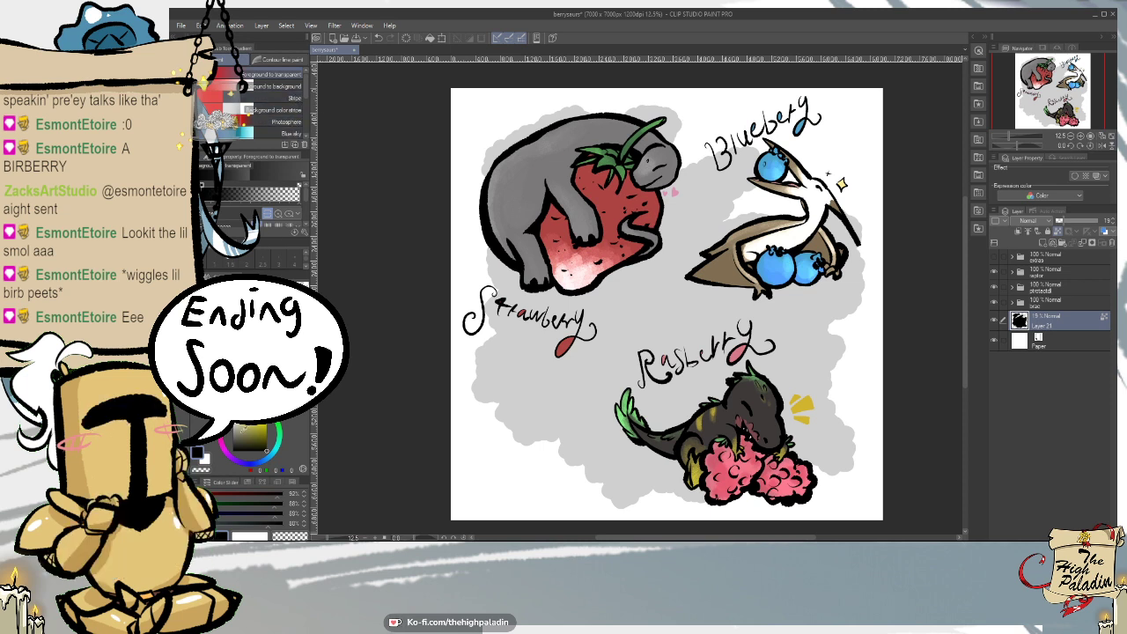
click(236, 430)
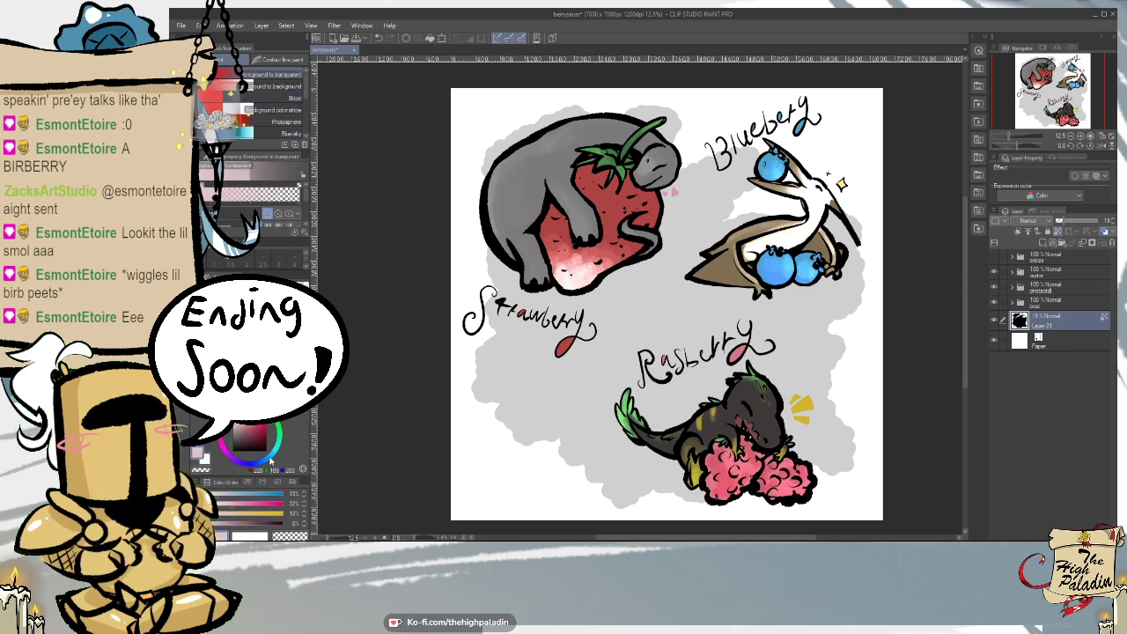
click(230, 458)
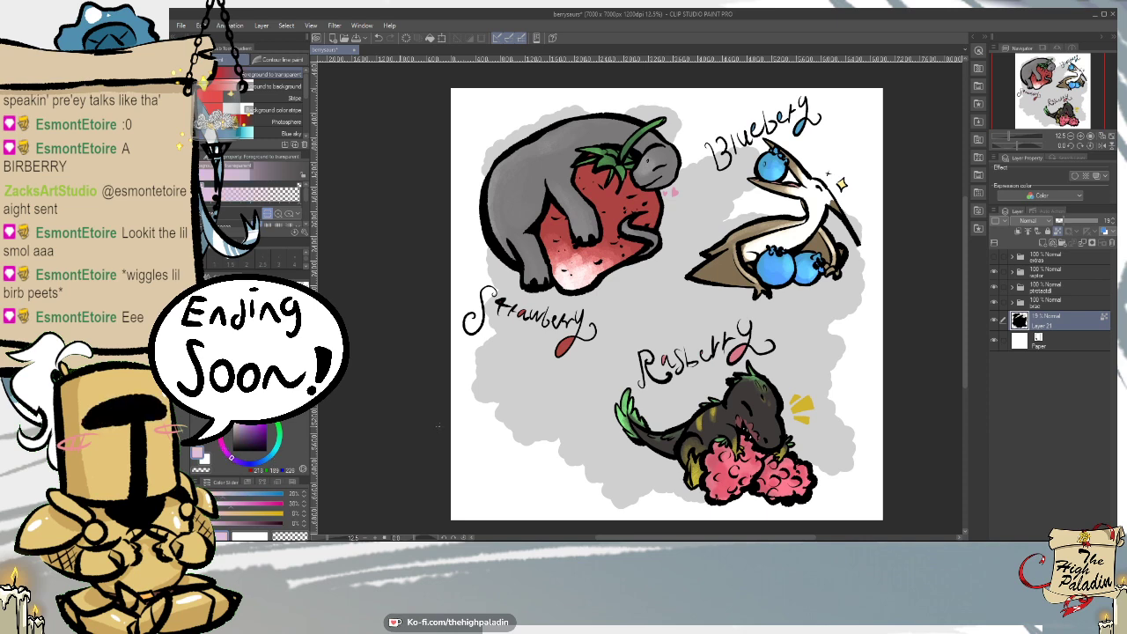
key(g)
click(647, 509)
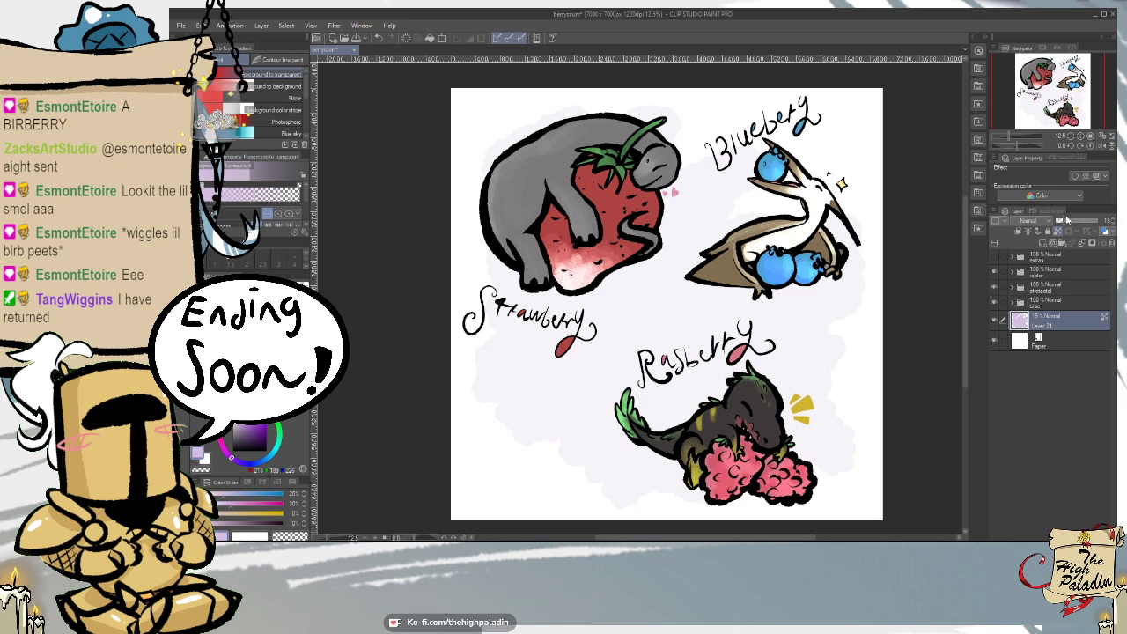
click(1069, 223)
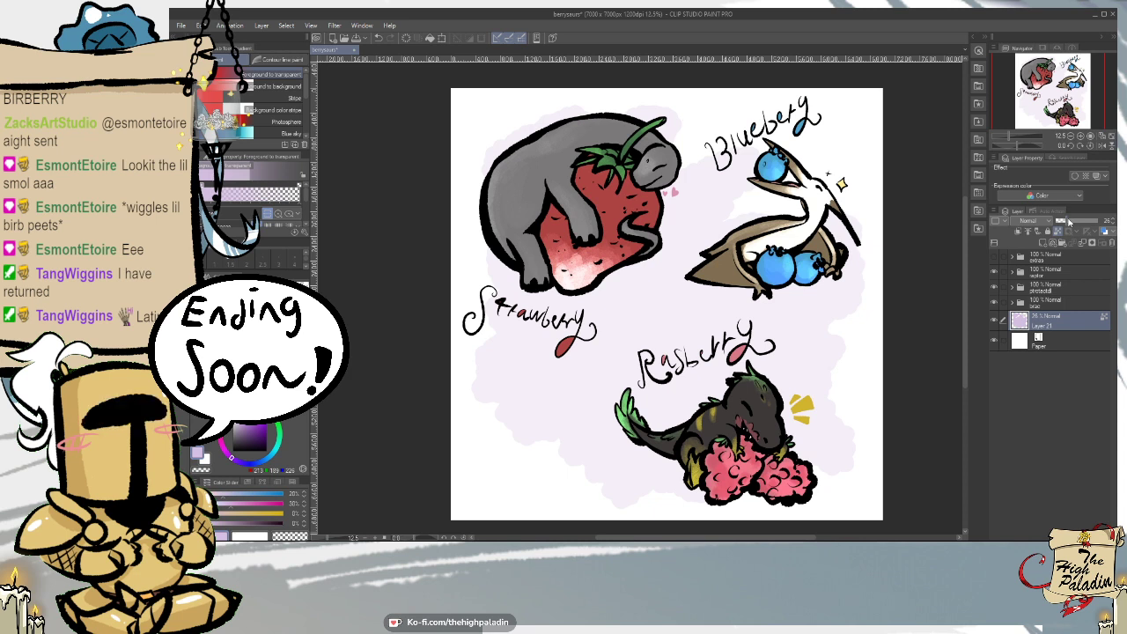
- Add a second background layer, brush broad diagonal lavender strokes behind the dinosaurs and set its opacity to 24%
click(1043, 242)
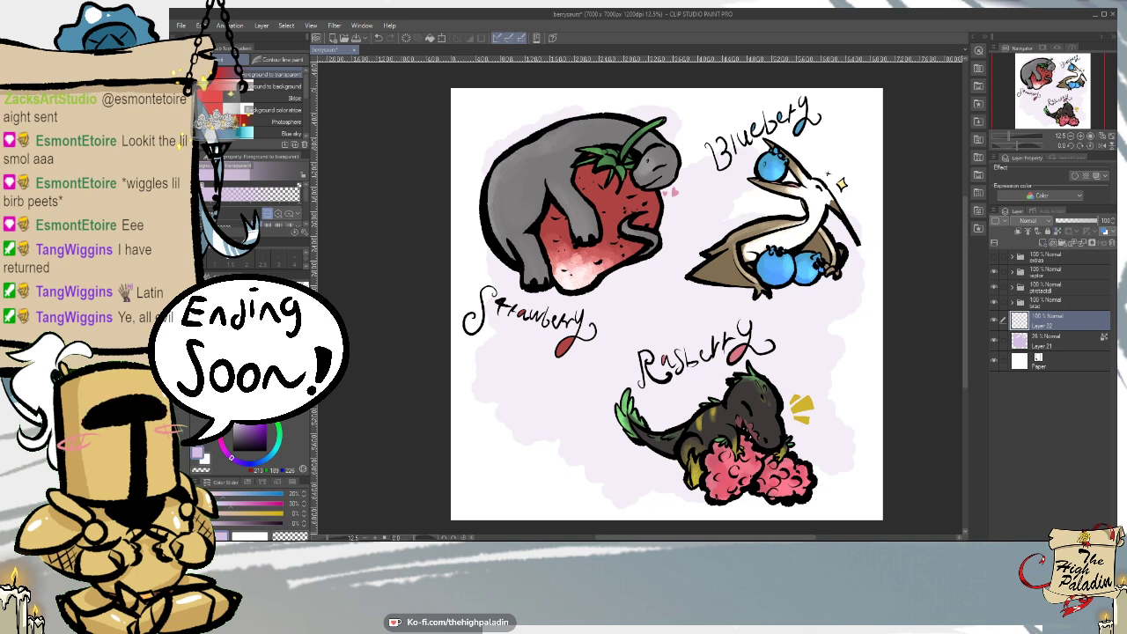
key(p)
mouse_move(785, 305)
mouse_down()
mouse_move(834, 326)
mouse_move(722, 293)
mouse_move(712, 304)
mouse_move(660, 243)
mouse_move(730, 180)
mouse_move(565, 273)
mouse_move(524, 229)
mouse_move(547, 181)
mouse_move(483, 202)
mouse_move(529, 115)
mouse_up()
mouse_move(670, 352)
mouse_down()
mouse_move(573, 414)
mouse_move(694, 375)
mouse_move(590, 476)
mouse_up()
click(1066, 223)
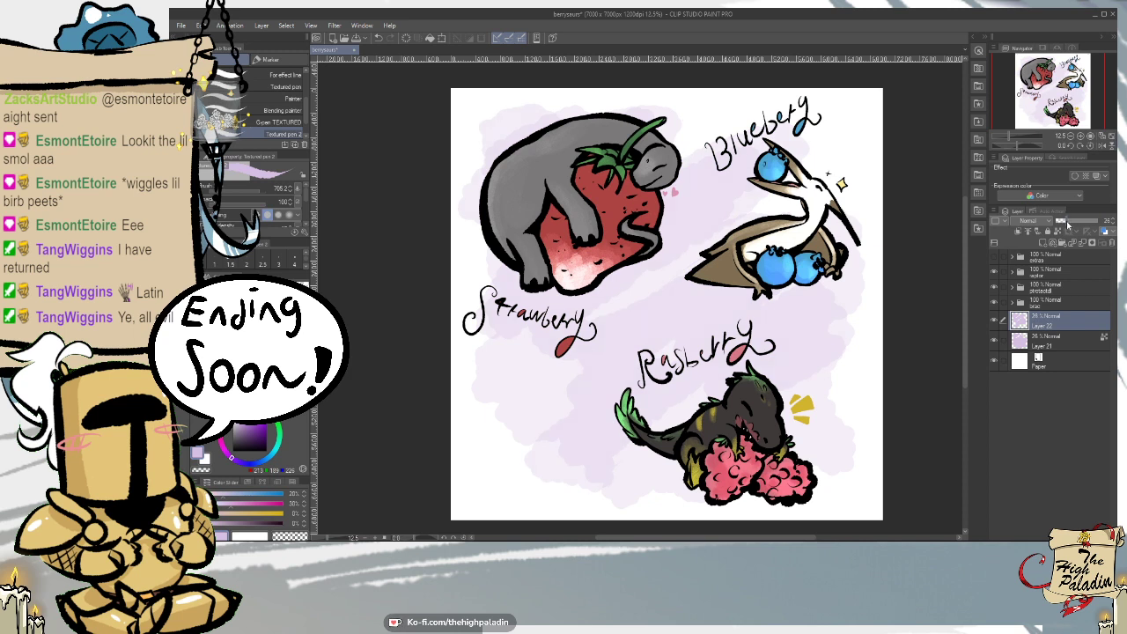
- Add an empty layer above the lavender background layers and place the Rough paper monochromatic material over the whole canvas
click(1049, 244)
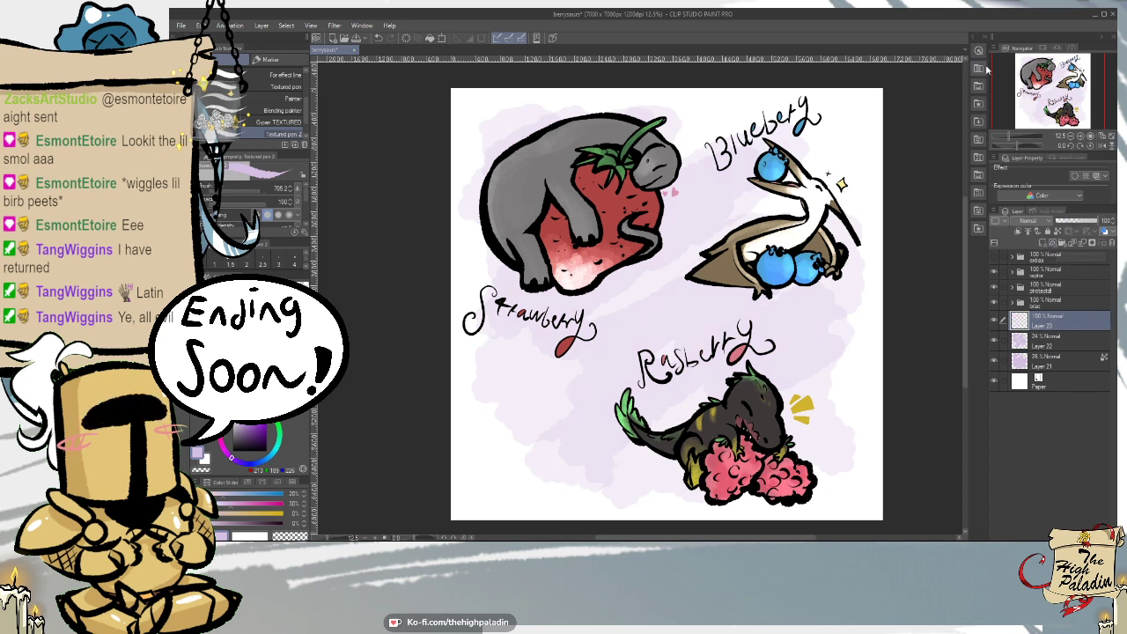
click(975, 39)
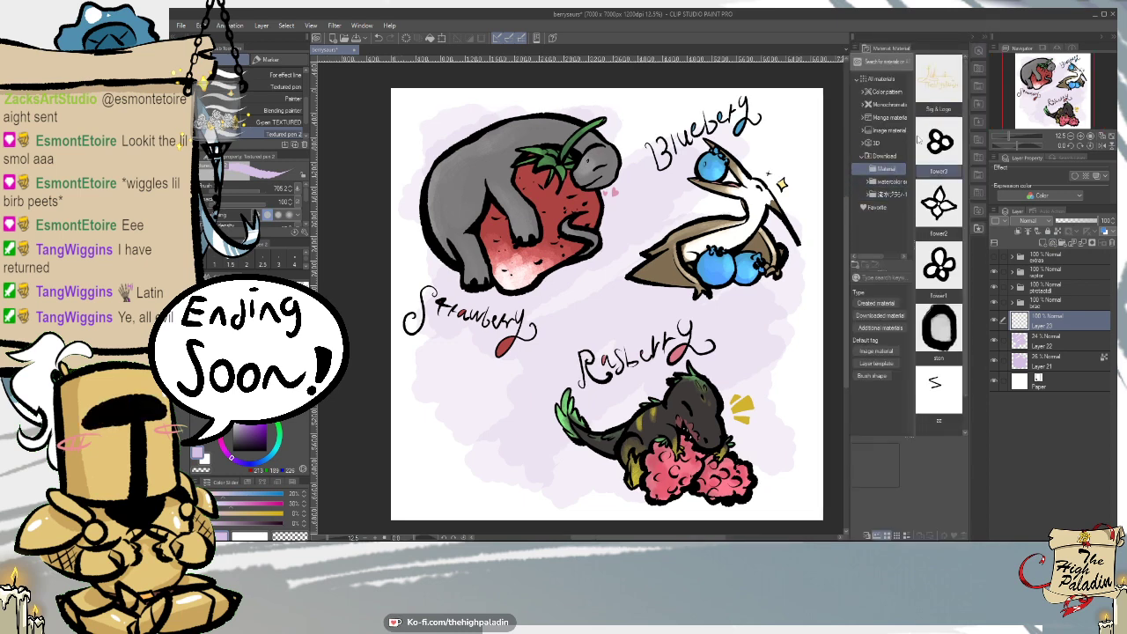
click(888, 156)
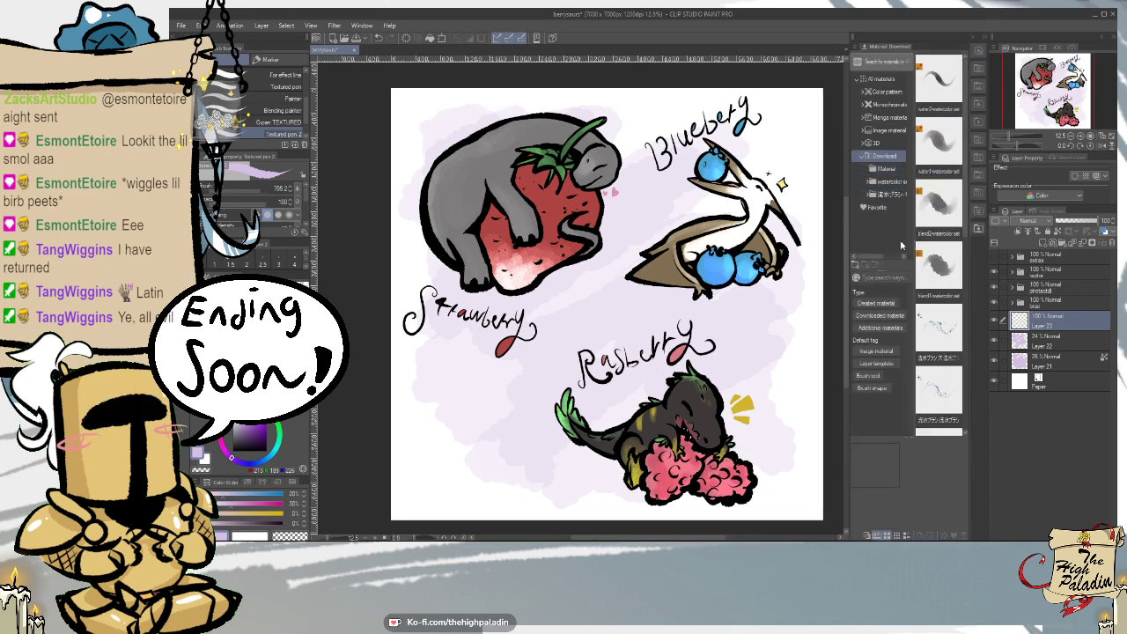
click(888, 143)
click(892, 131)
click(890, 117)
click(902, 105)
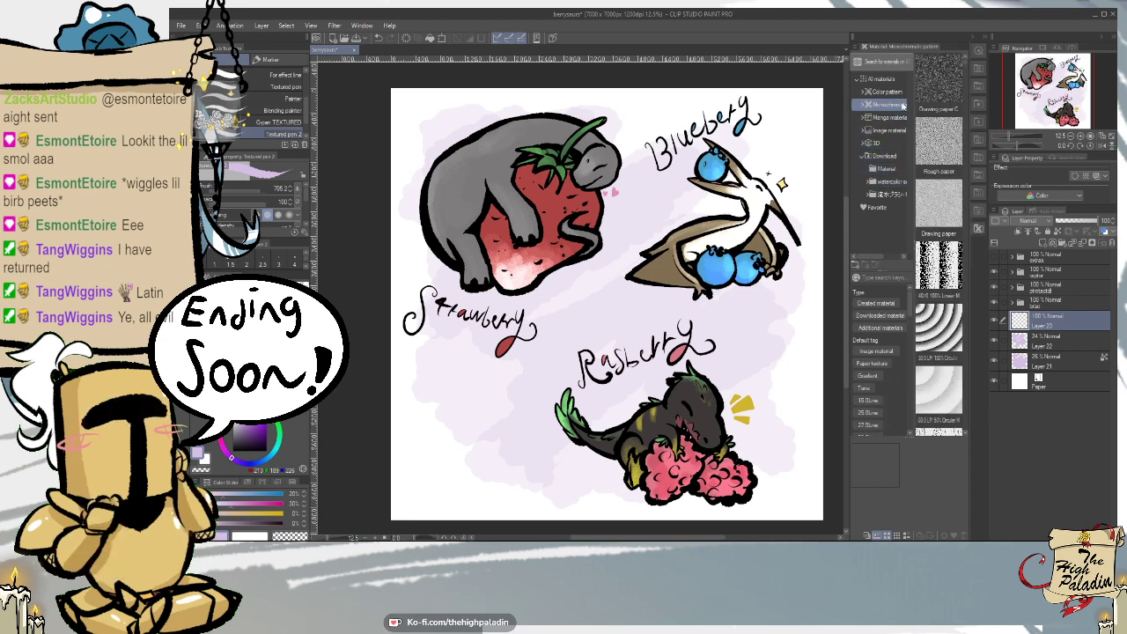
drag(938, 141, 696, 264)
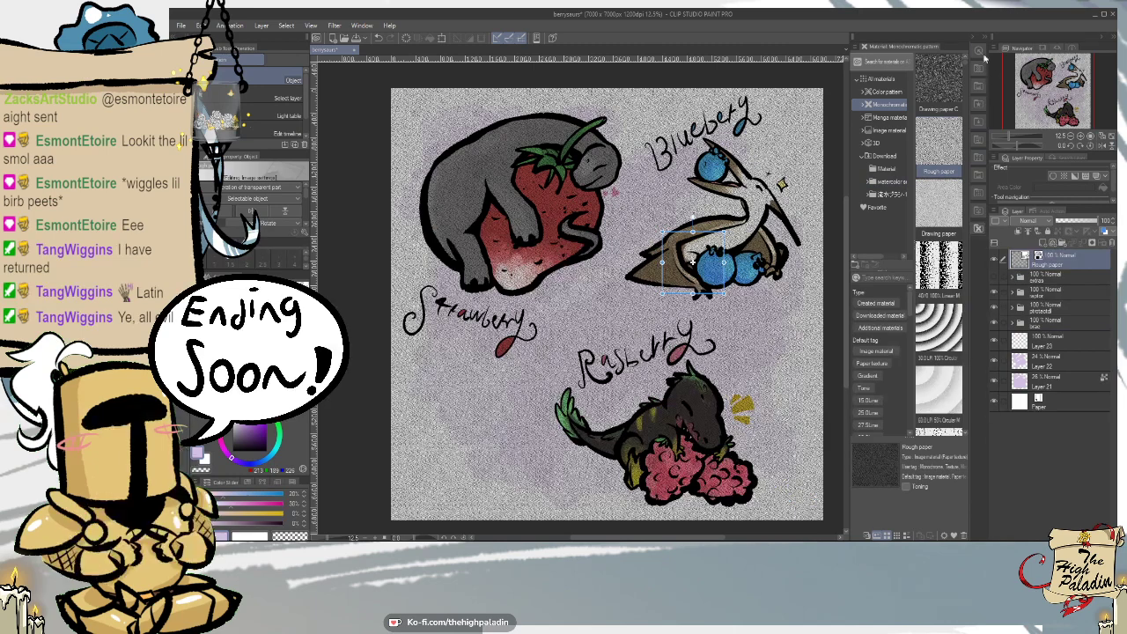
click(884, 156)
click(891, 169)
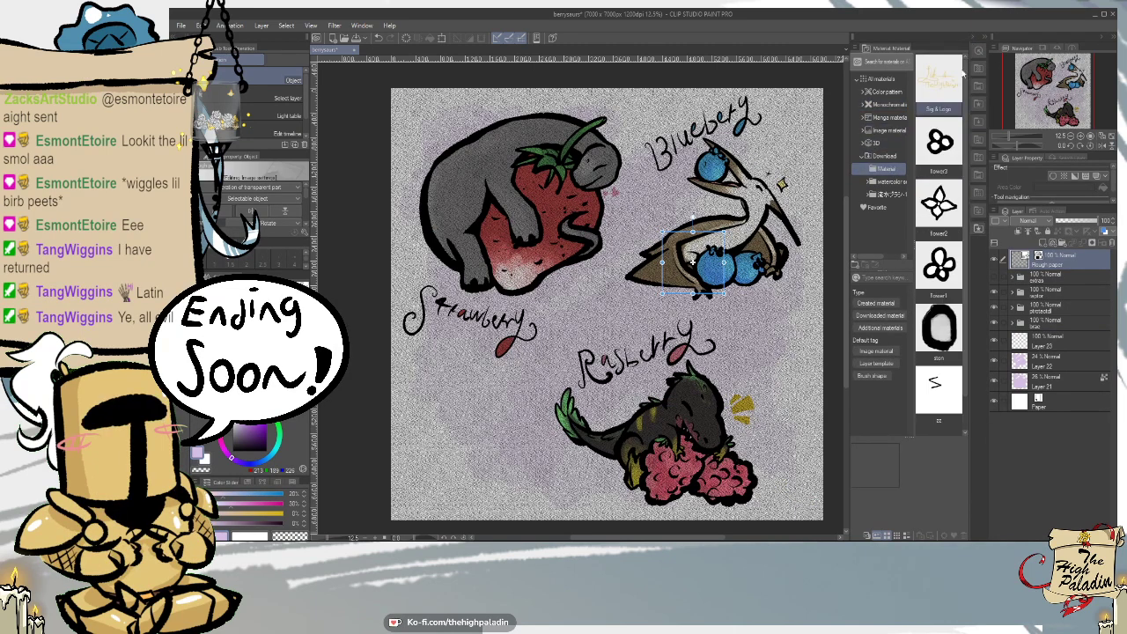
click(972, 37)
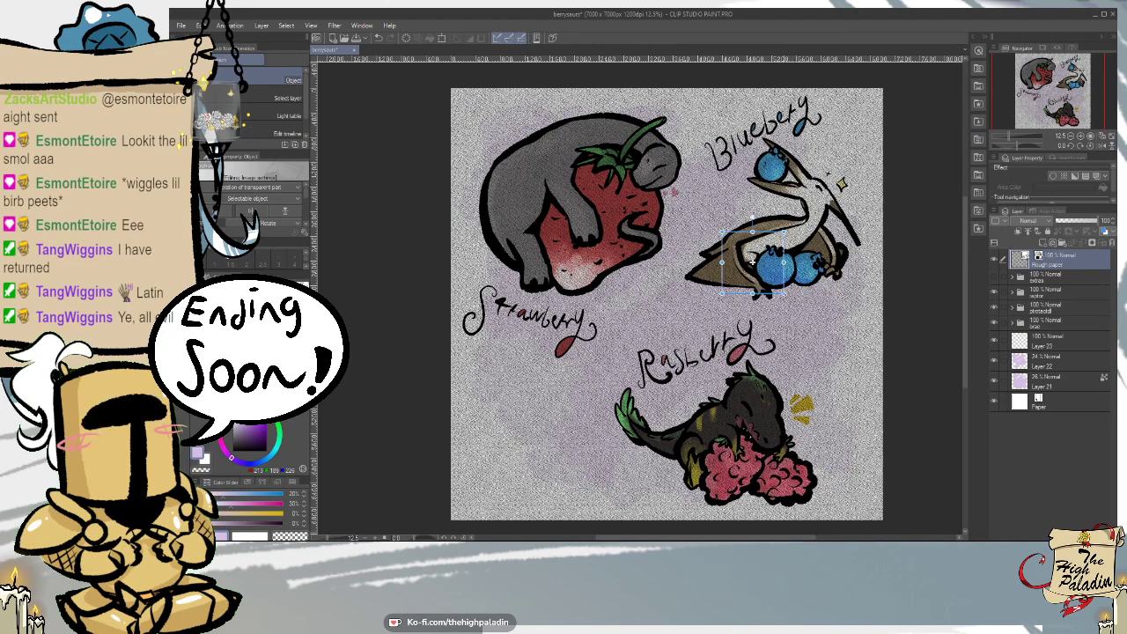
- Enlarge the rough paper texture's pattern to several times its size and lower its layer opacity to 6%
drag(784, 293, 986, 496)
drag(722, 232, 732, 241)
drag(1072, 221, 1060, 227)
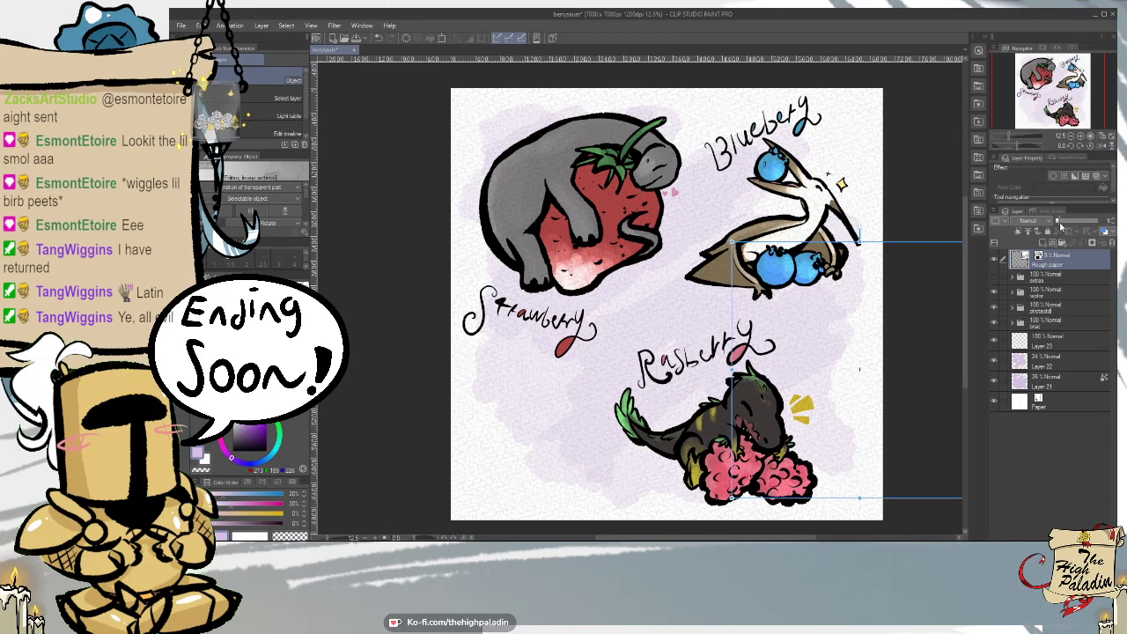
click(1056, 401)
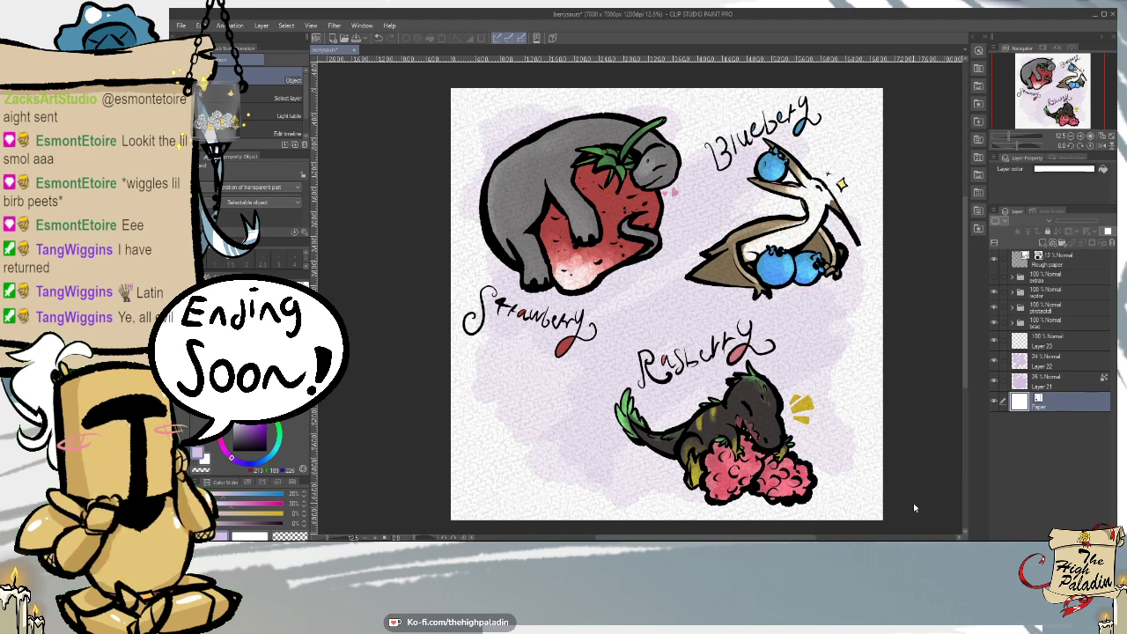
click(1068, 259)
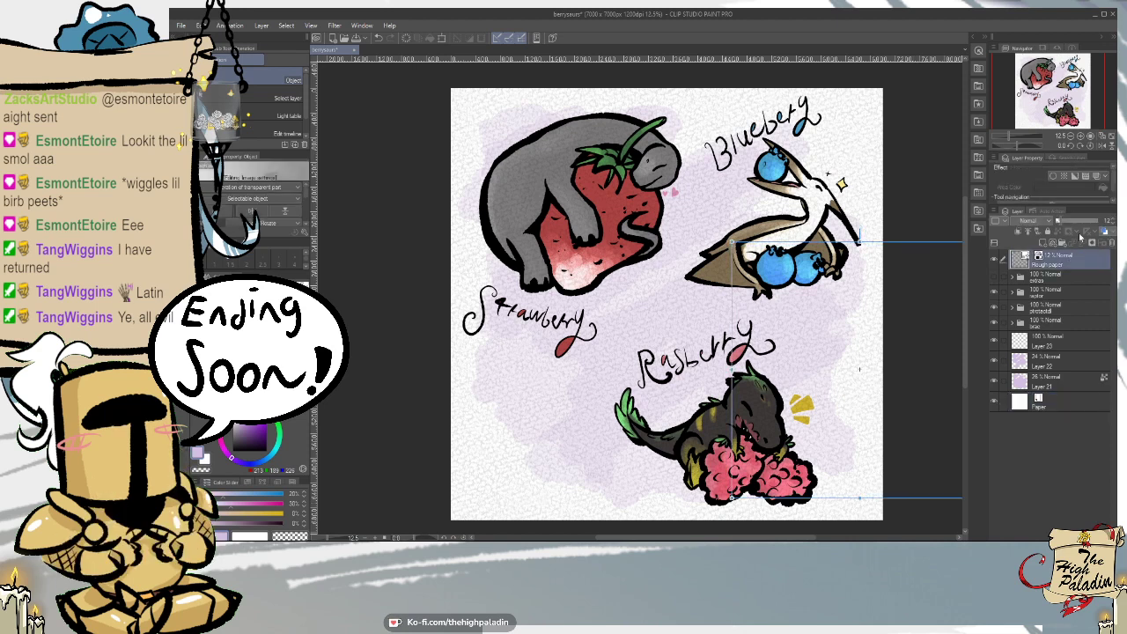
click(1058, 225)
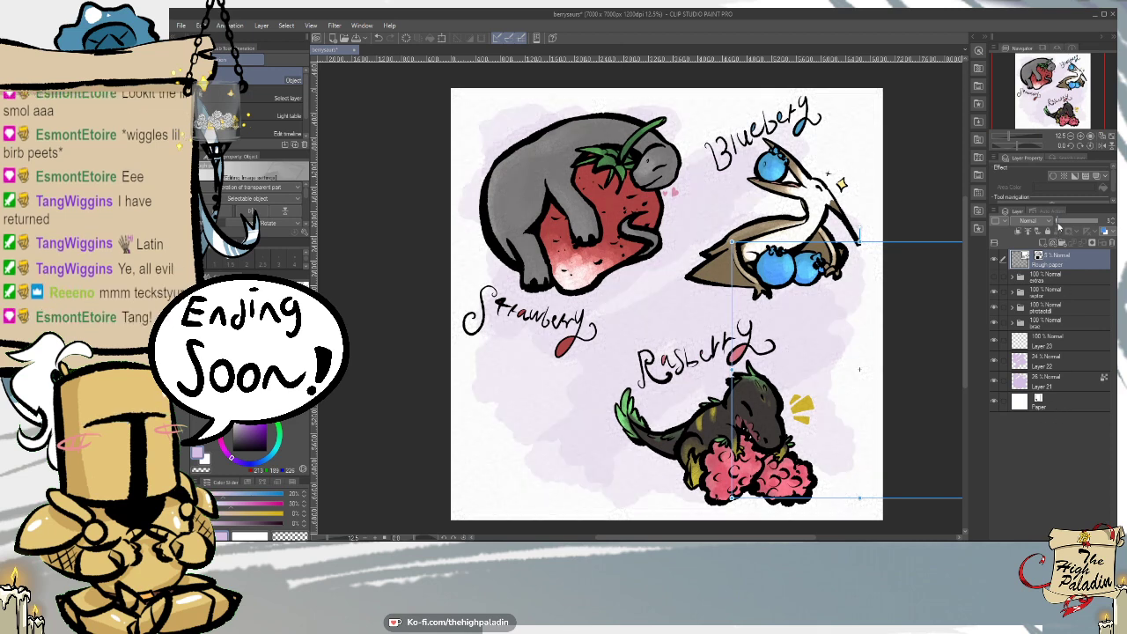
- Select the paper layer and save the illustration
click(1070, 401)
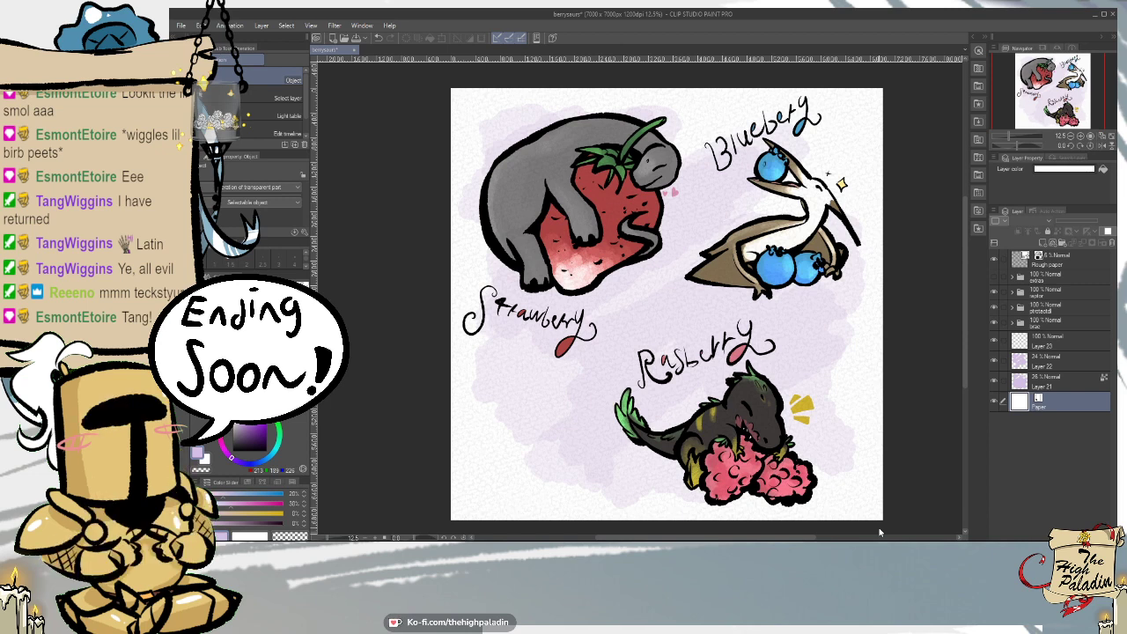
click(181, 25)
click(204, 102)
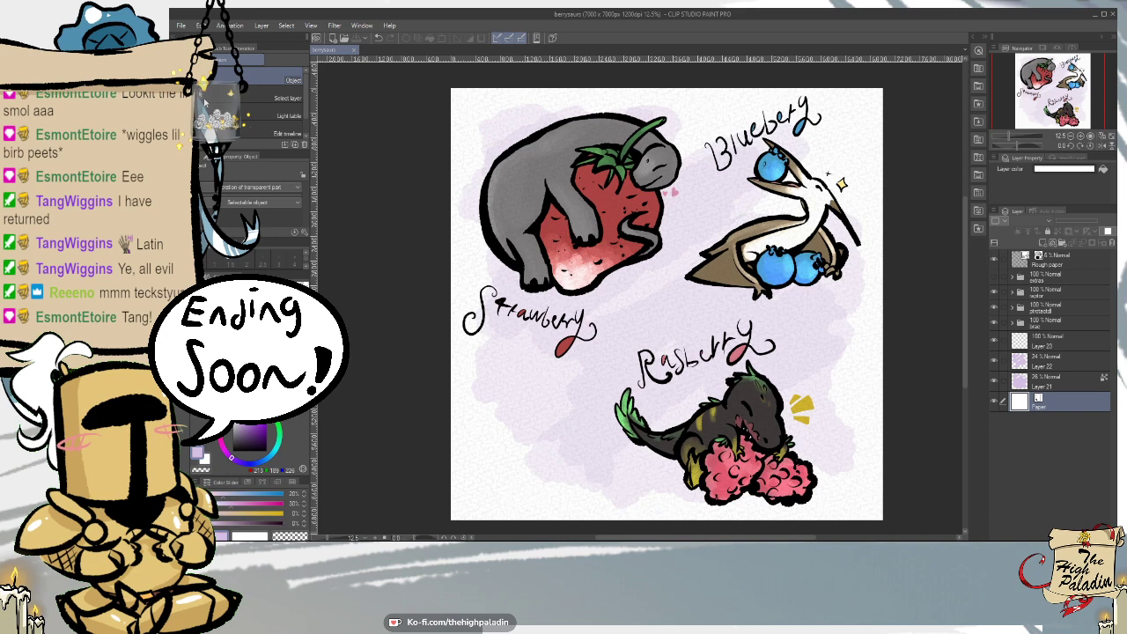
- Check the layout with the extras group shown, hide it again, and move the raptor group slightly up and left
click(994, 276)
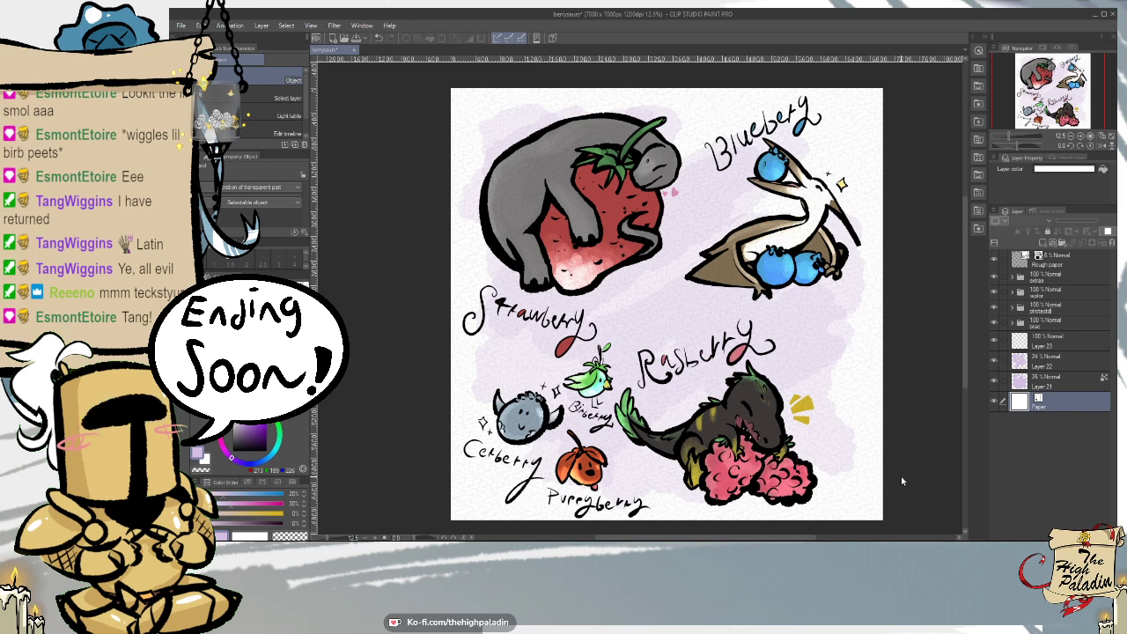
click(994, 278)
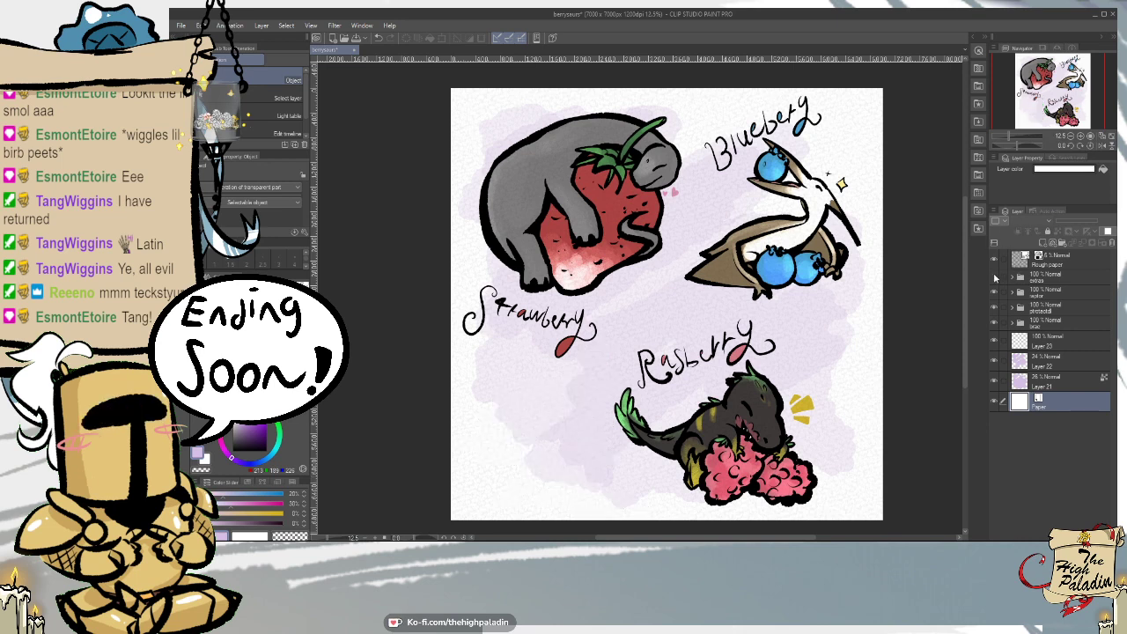
click(1062, 296)
key(k)
mouse_move(912, 439)
mouse_down()
mouse_move(893, 425)
mouse_move(901, 432)
mouse_up()
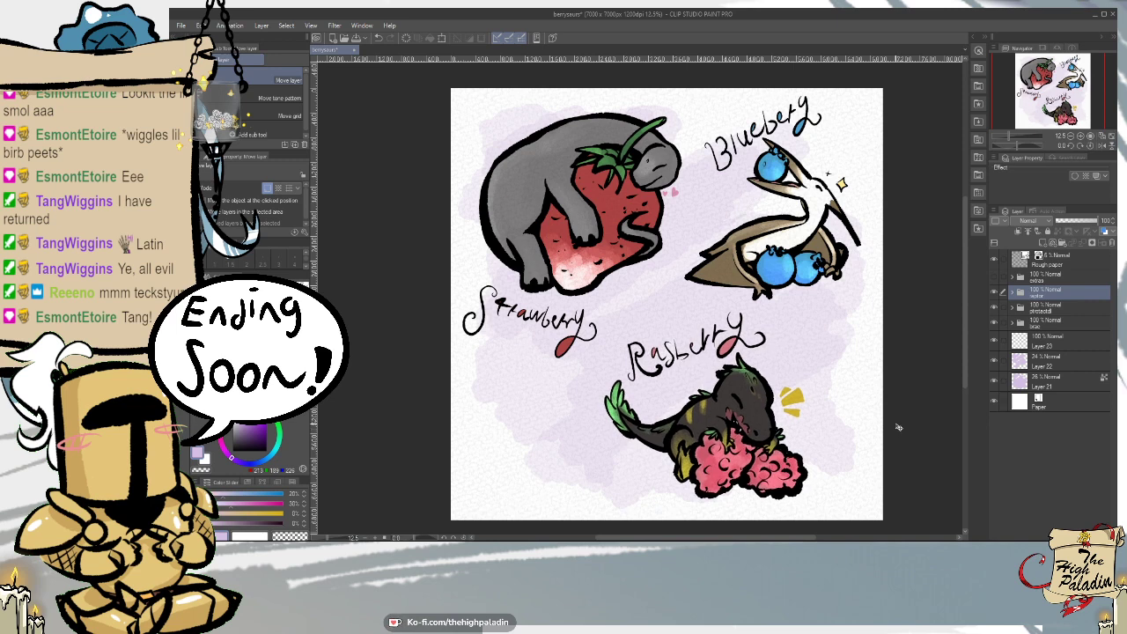
- Move the pterodactyl group with its Blueberry label slightly down and right, and nudge the raptor group slightly down
click(1069, 309)
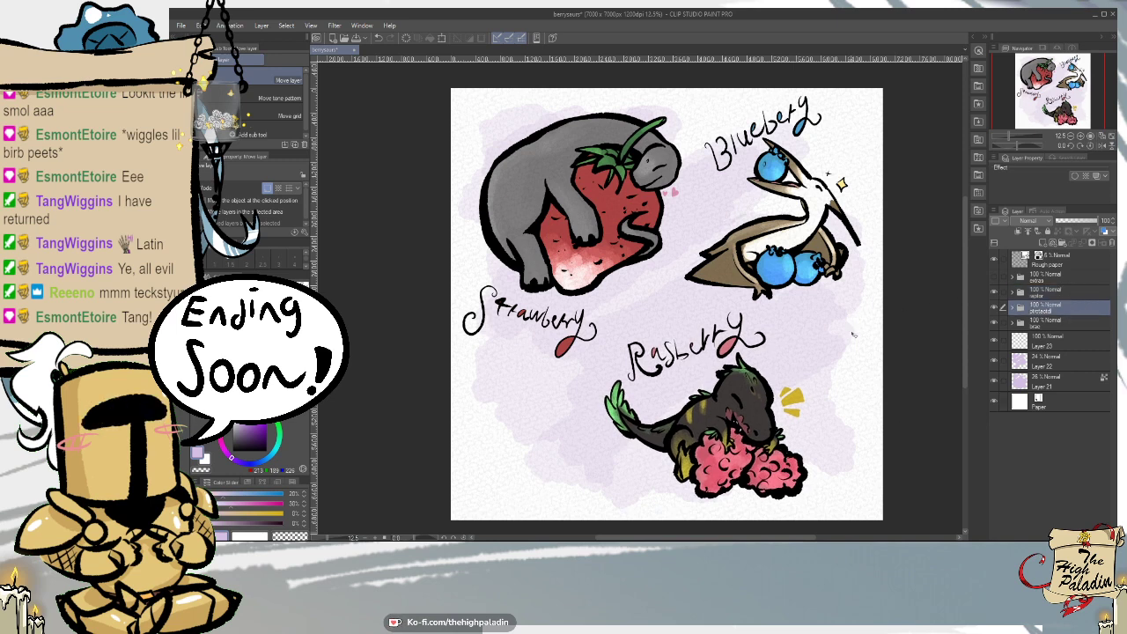
mouse_move(853, 334)
mouse_down()
mouse_move(854, 354)
mouse_move(859, 340)
mouse_up()
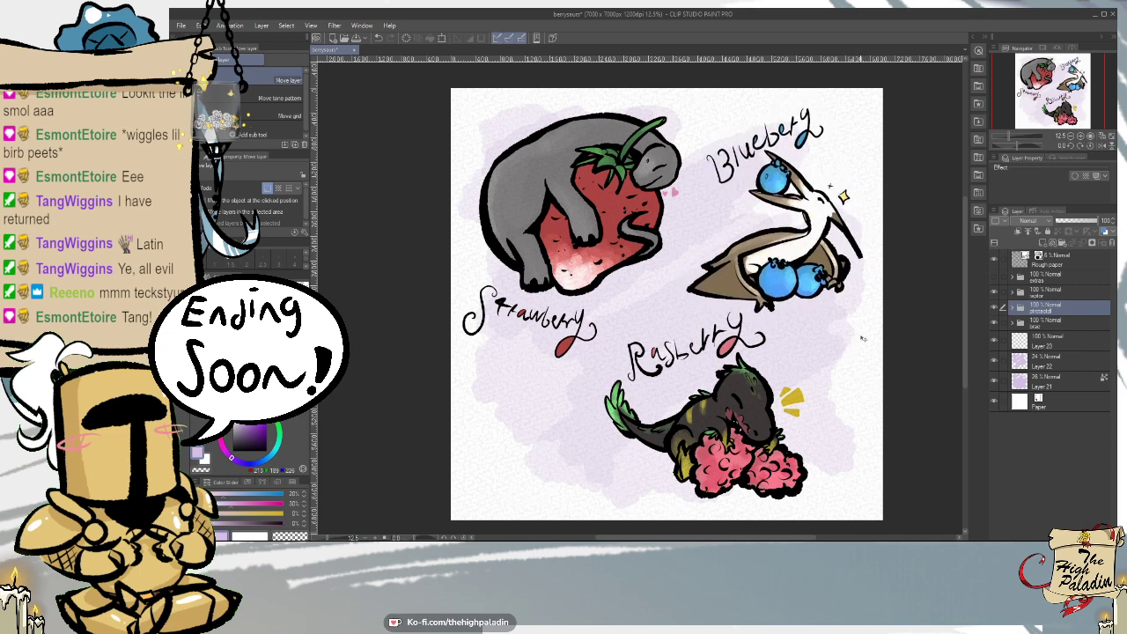
click(1053, 296)
drag(867, 454, 869, 454)
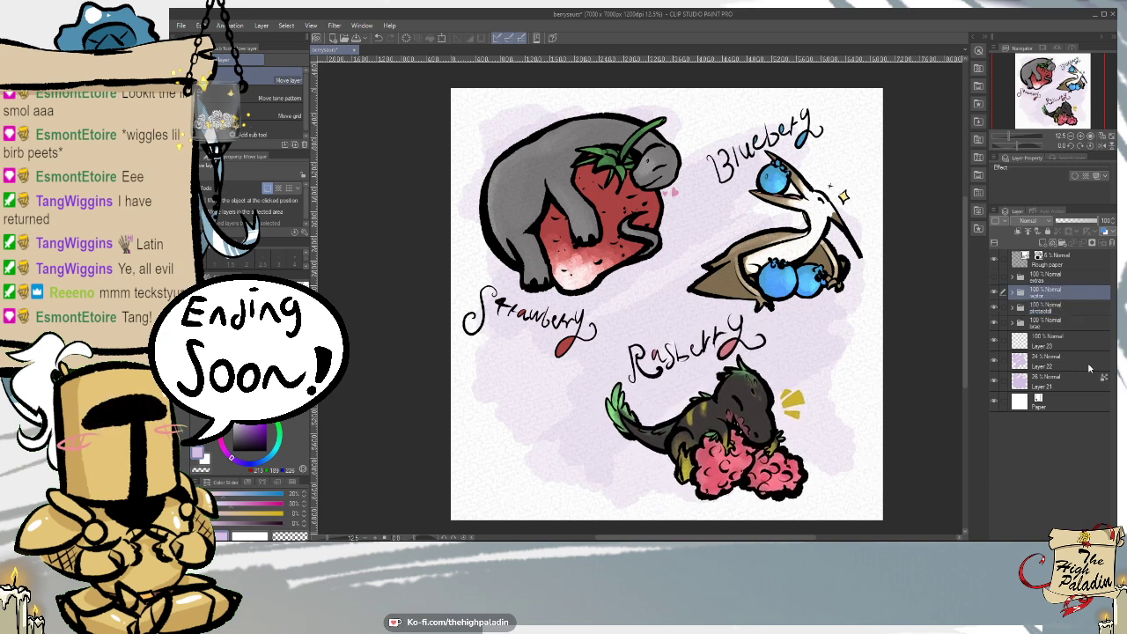
- Show the extras group of small berry creatures and move it slightly up and left, clear of the raptor's tail
click(994, 277)
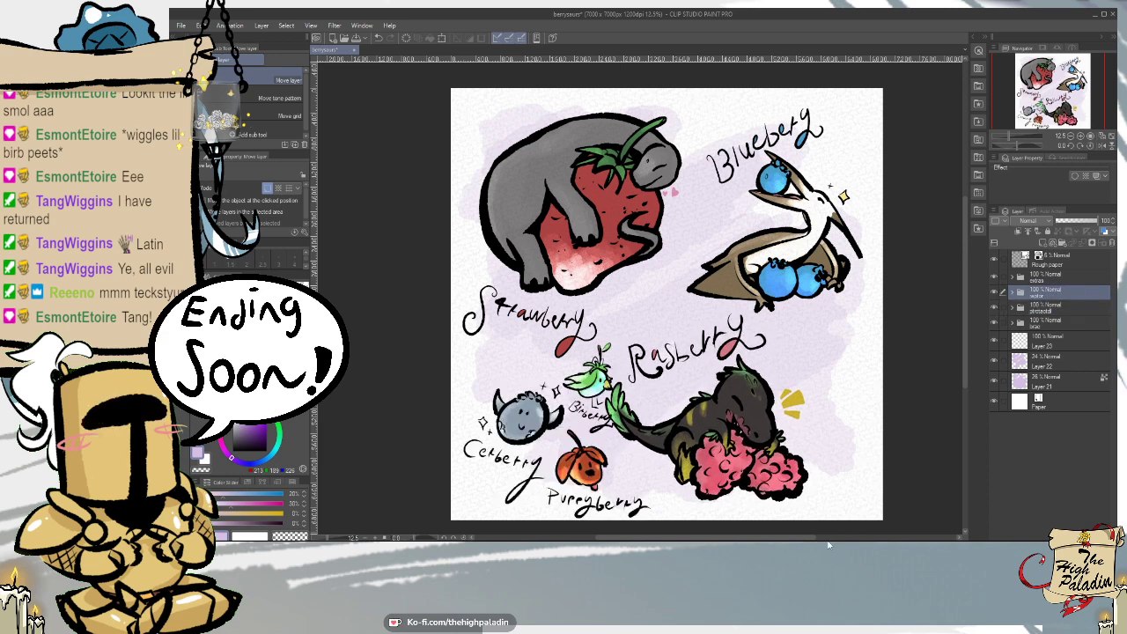
click(1067, 280)
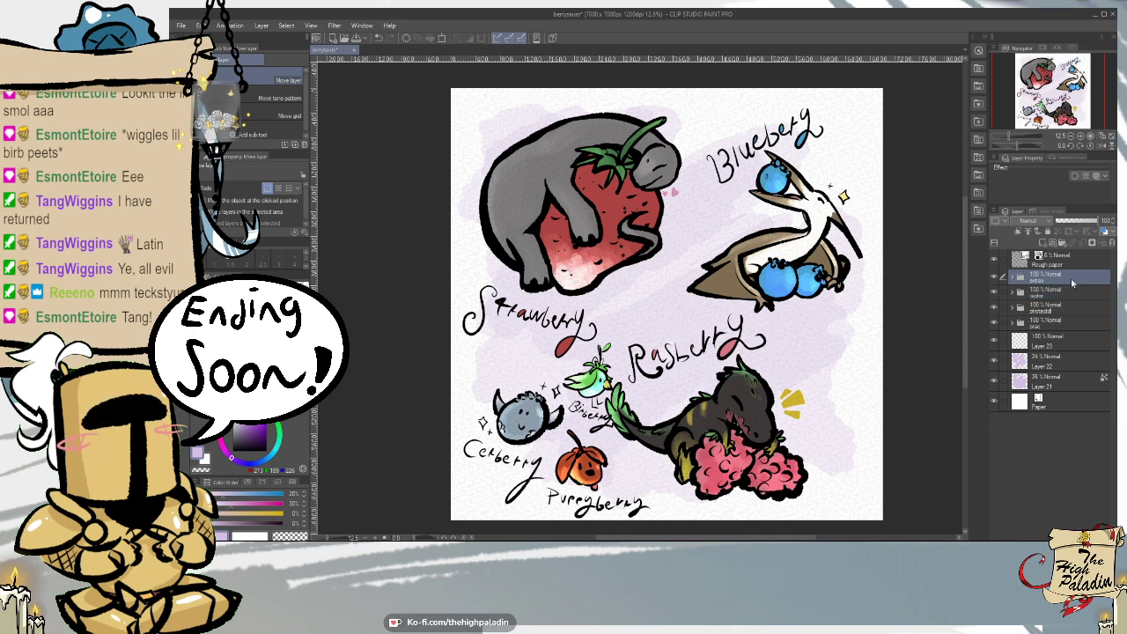
drag(737, 473, 726, 464)
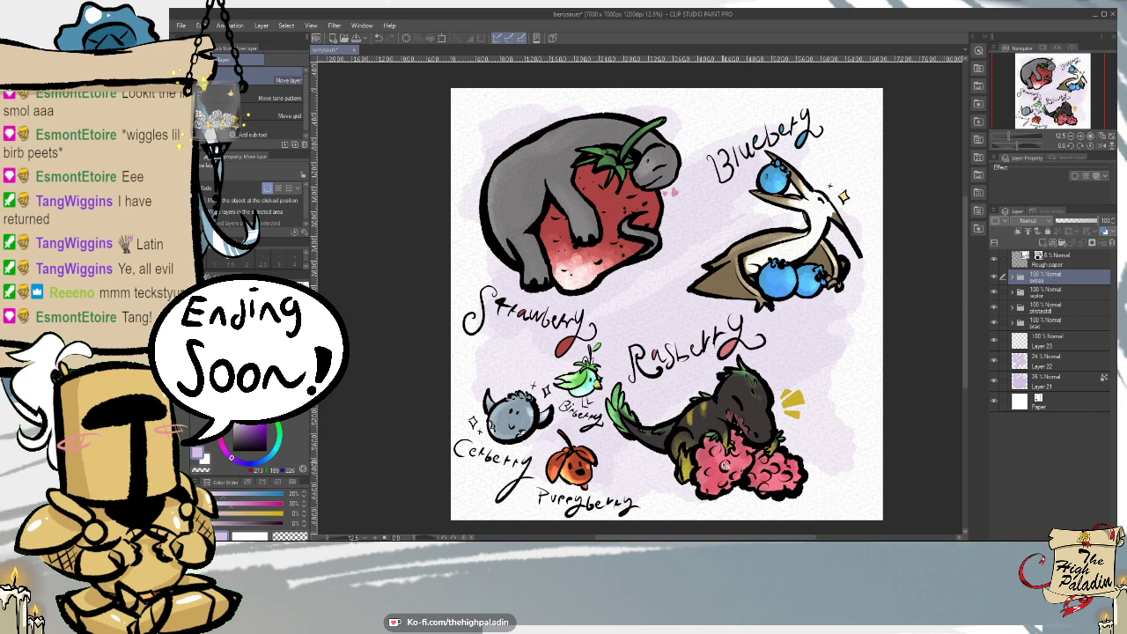
- Save the illustration with the extras group showing
click(180, 25)
click(213, 105)
key(Escape)
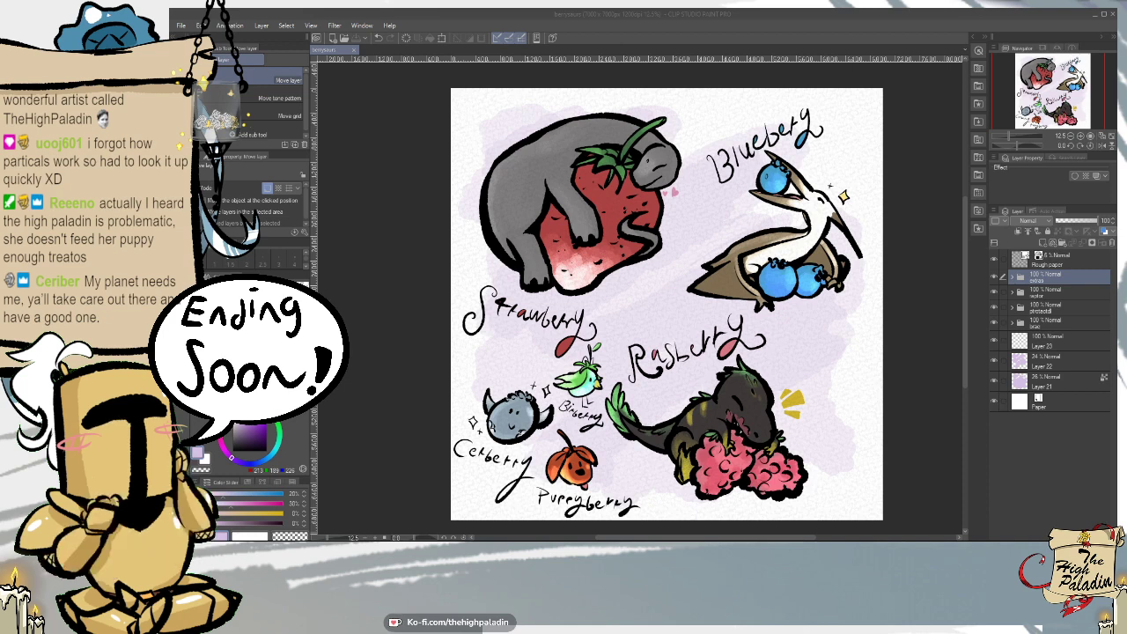
scroll(574, 518, up, 4)
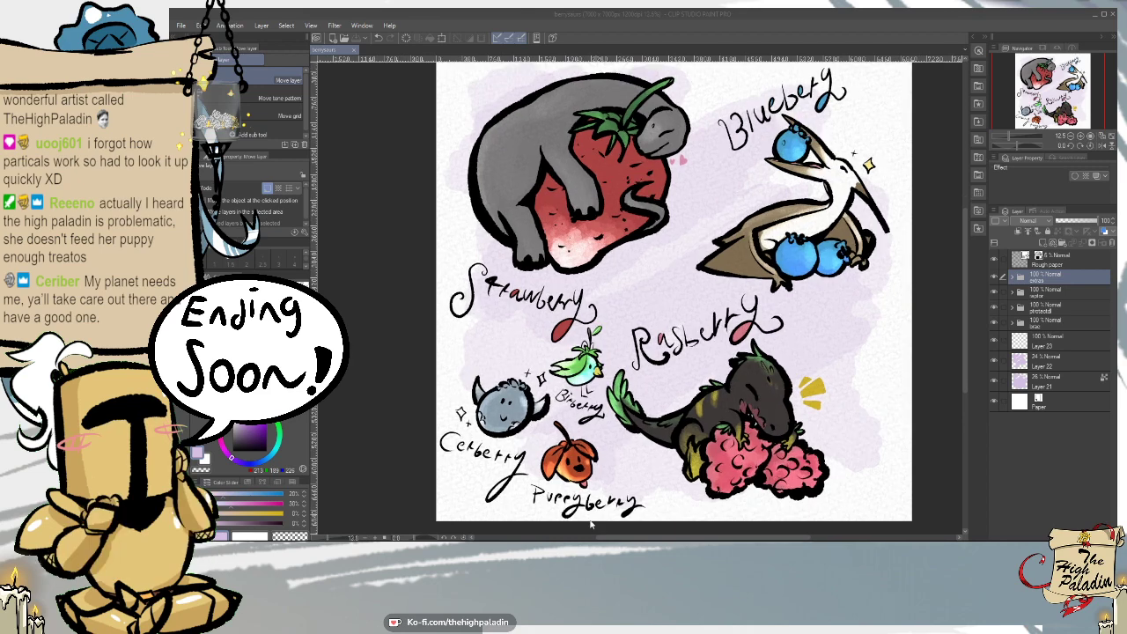
scroll(574, 518, up, 3)
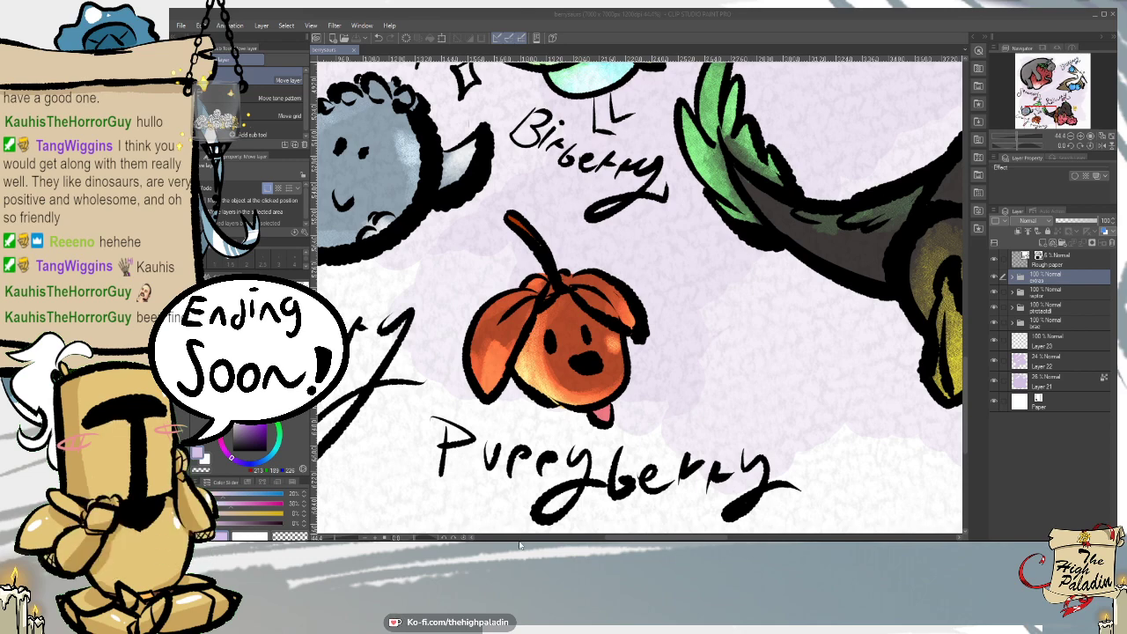
scroll(653, 338, down, 5)
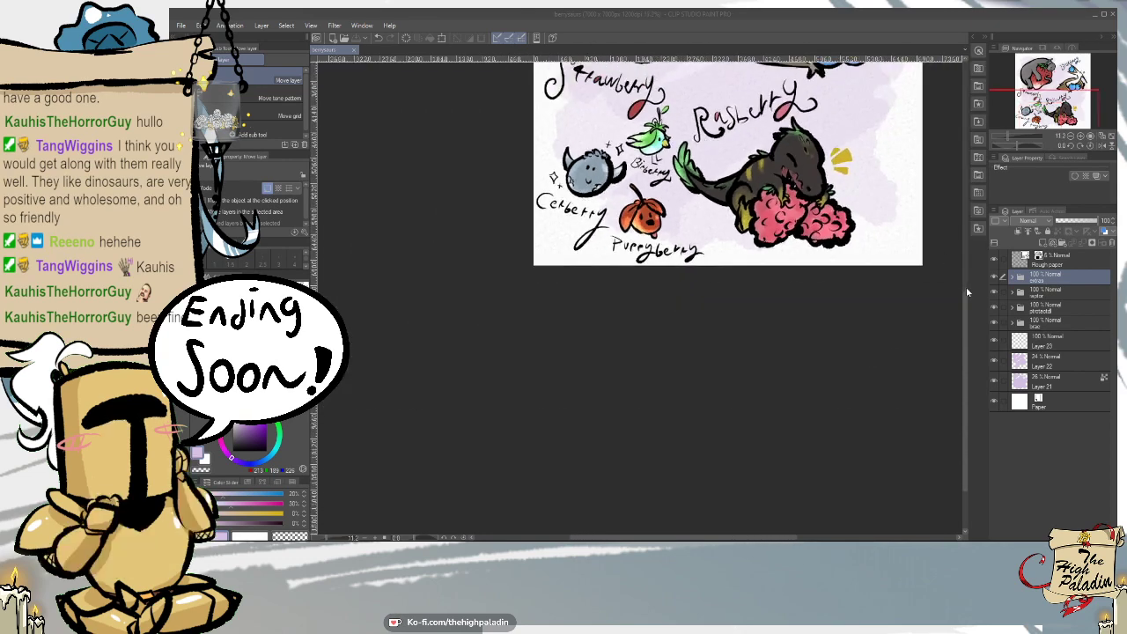
drag(966, 291, 965, 183)
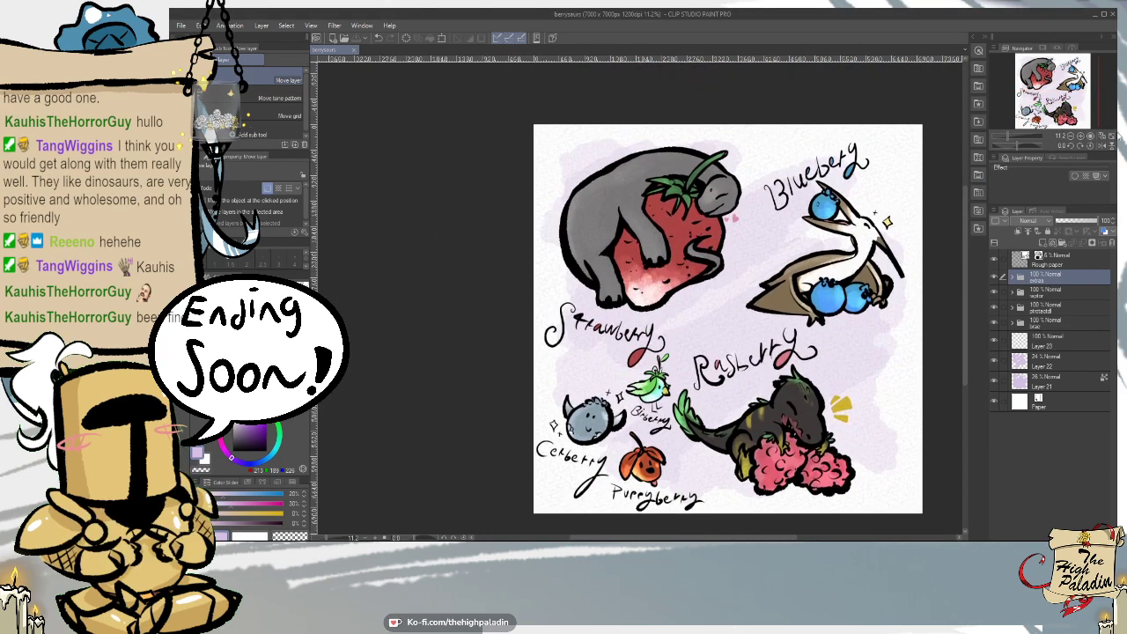
scroll(964, 280, up, 1)
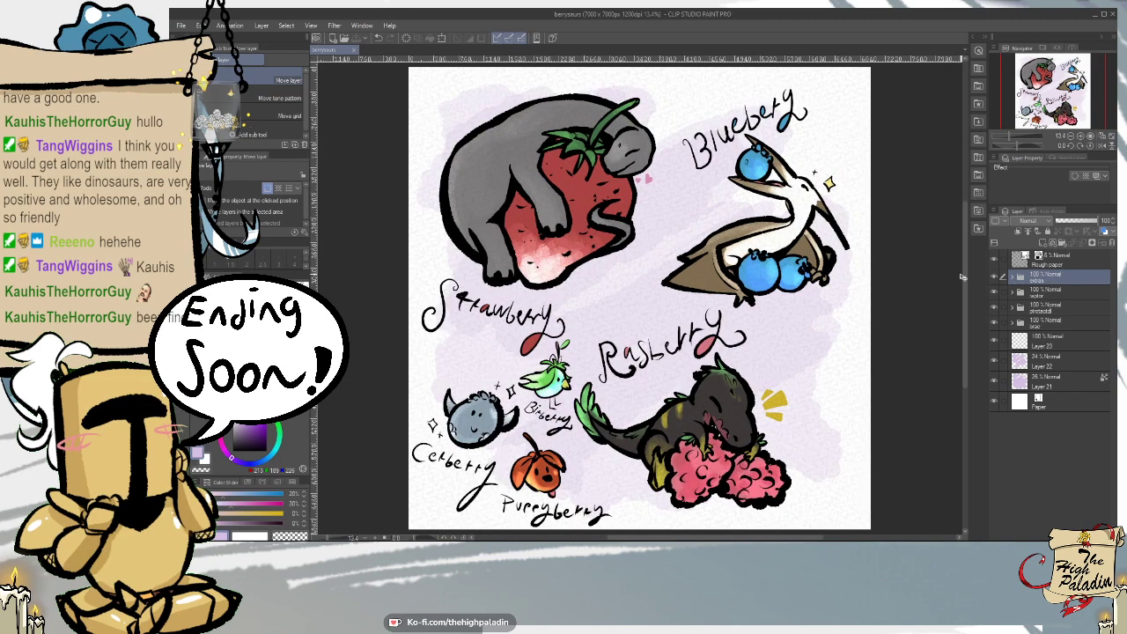